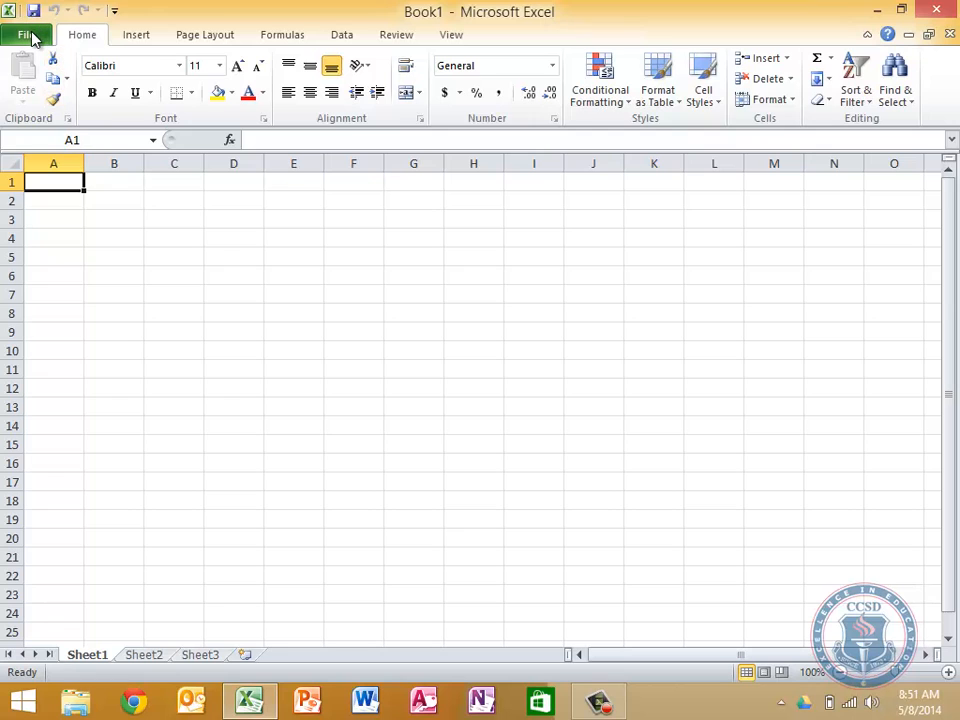
Open the recent Assignment 1 workbook from the desktop and view its sales journal
{"action": "left_click", "coordinate": [34, 36]}
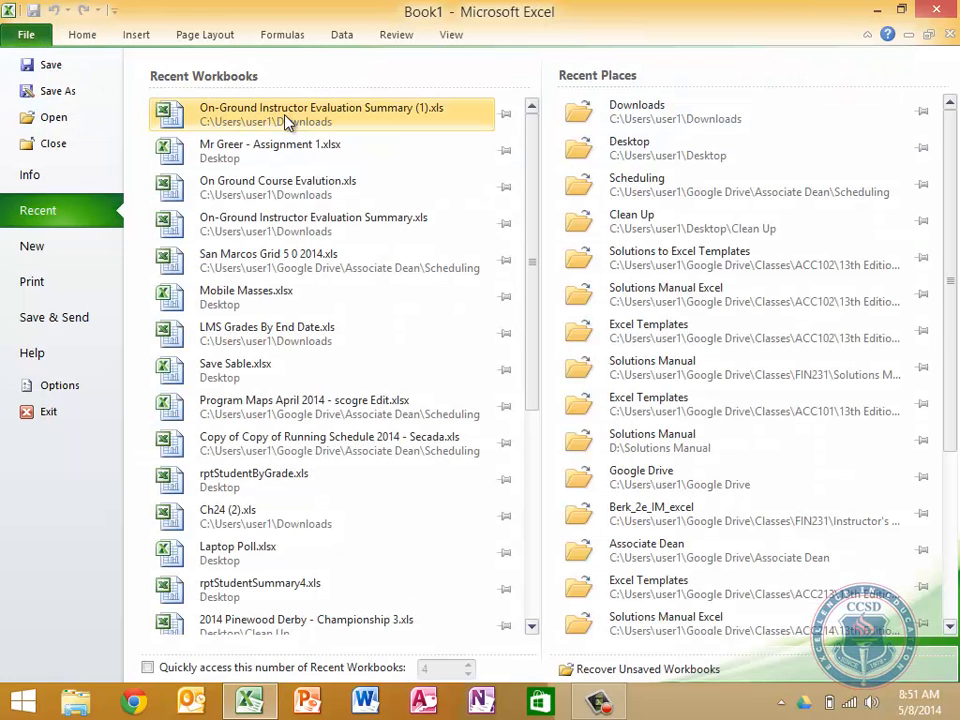
{"action": "left_click", "coordinate": [286, 156]}
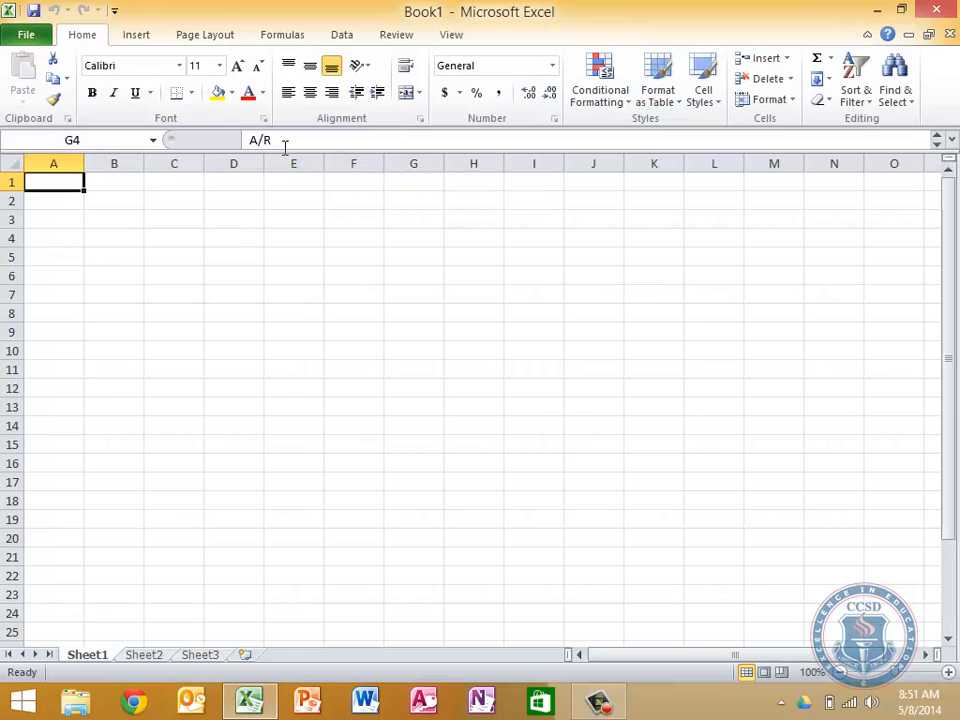
{"action": "scroll", "coordinate": [476, 360], "scroll_direction": "down", "scroll_amount": 3}
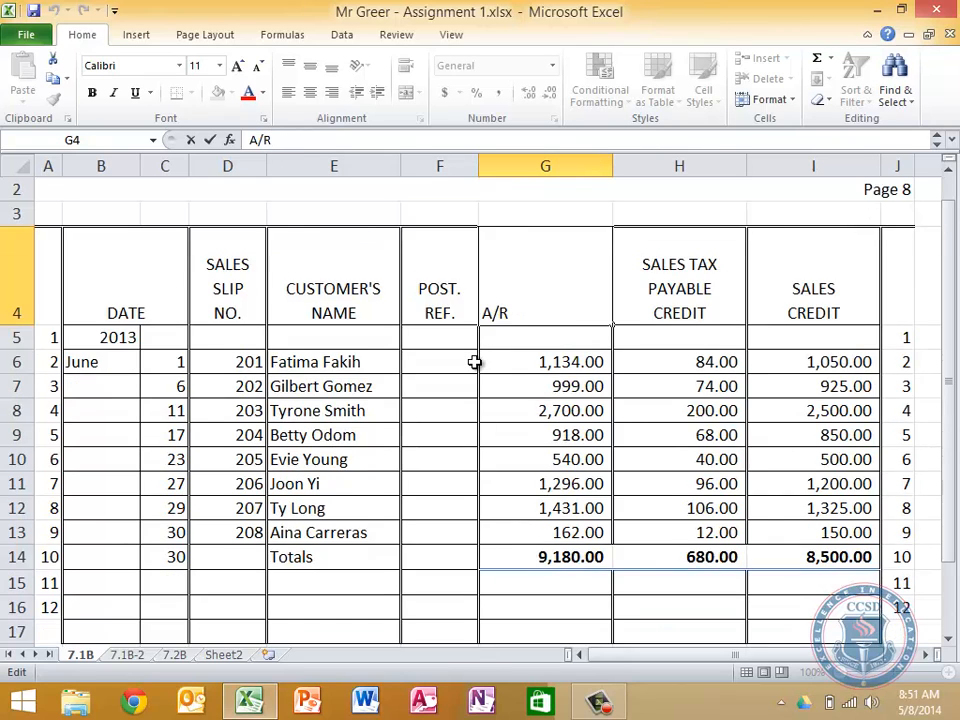
{"action": "scroll", "coordinate": [476, 360], "scroll_direction": "up", "scroll_amount": 3}
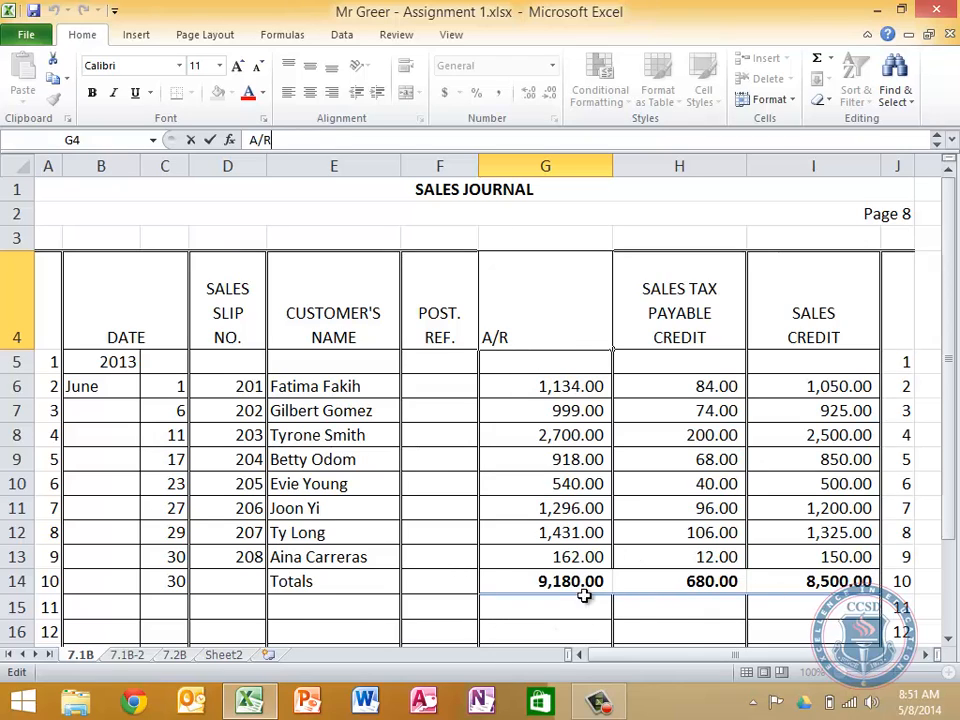
On the 7.1B-2 sheet, apply comma number formatting to the June 1 debit balance in the Accounts Receivables ledger
{"action": "left_click", "coordinate": [128, 655]}
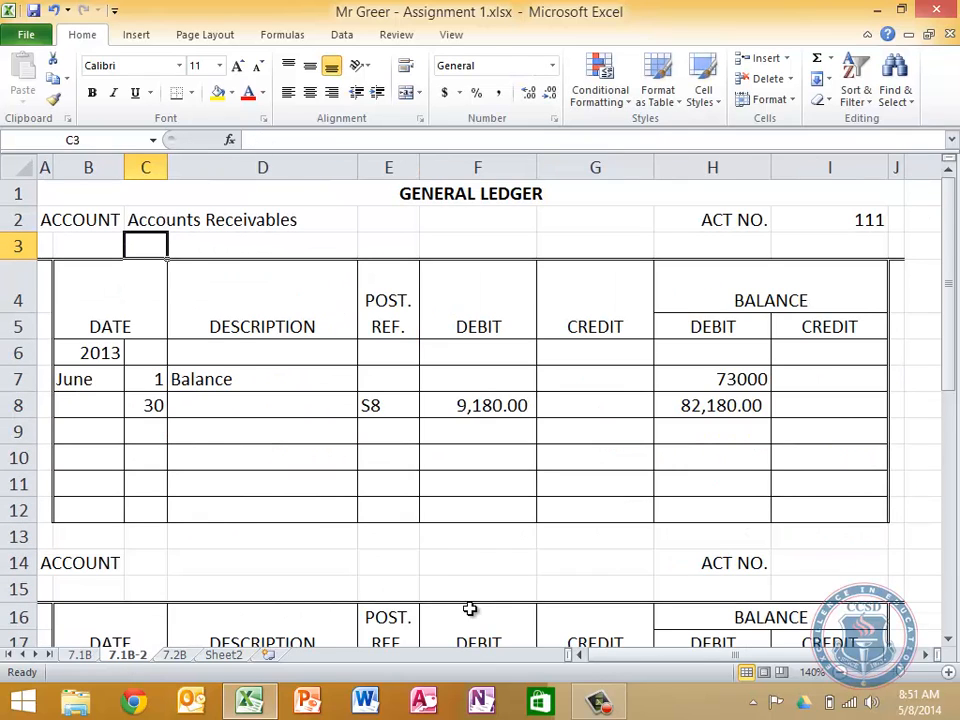
{"action": "scroll", "coordinate": [469, 610], "scroll_direction": "down", "scroll_amount": 2}
{"action": "scroll", "coordinate": [470, 609], "scroll_direction": "up", "scroll_amount": 1}
{"action": "scroll", "coordinate": [469, 610], "scroll_direction": "up", "scroll_amount": 1}
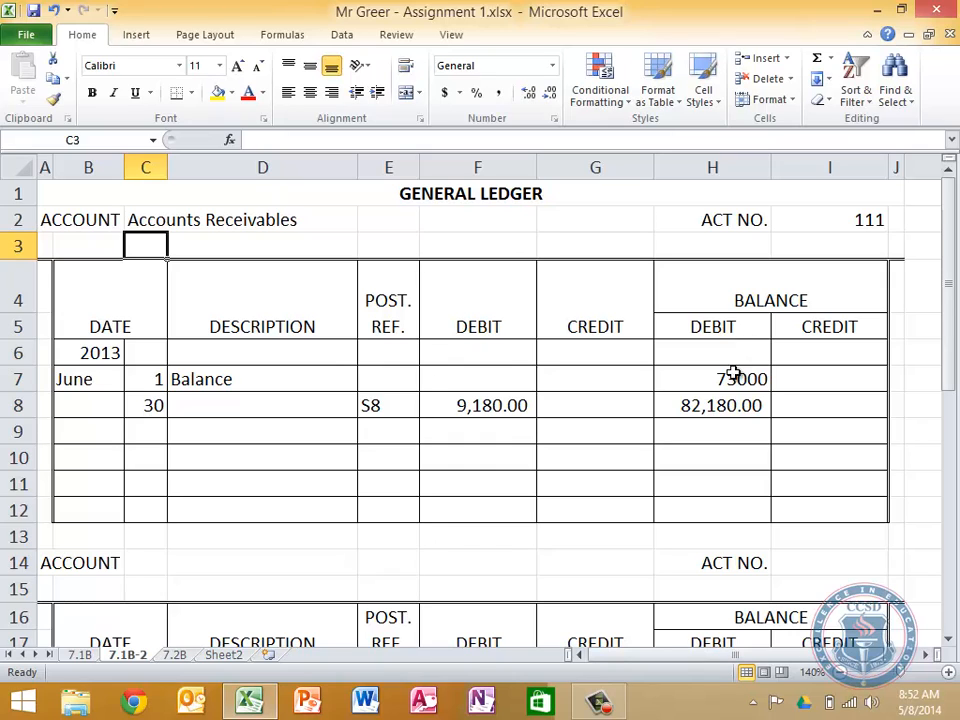
{"action": "left_click", "coordinate": [735, 373]}
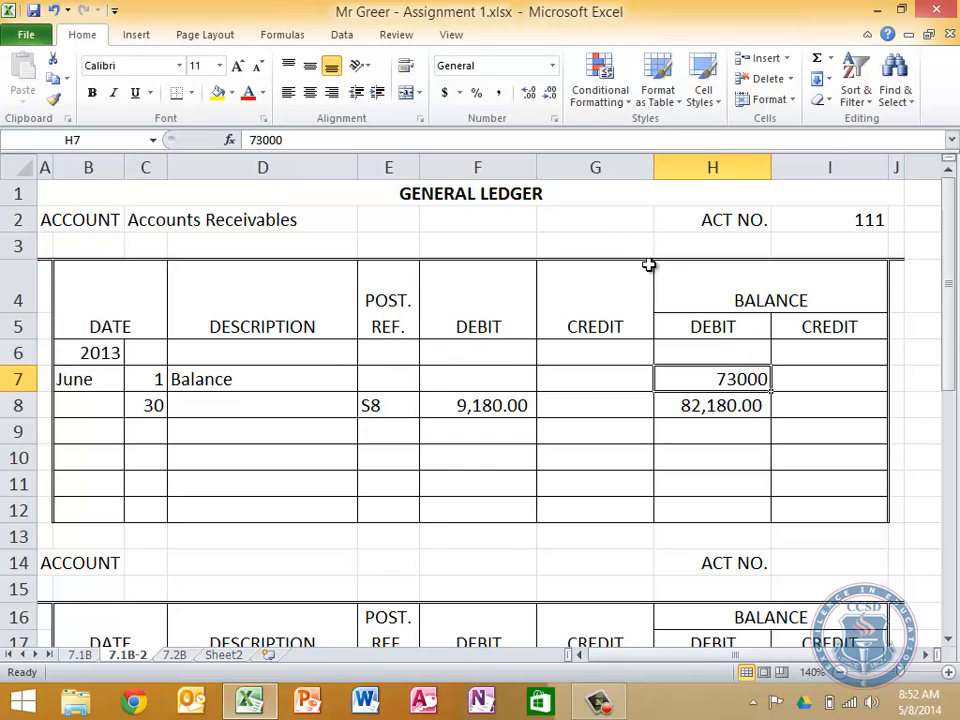
{"action": "left_click", "coordinate": [499, 94]}
{"action": "left_click", "coordinate": [784, 492]}
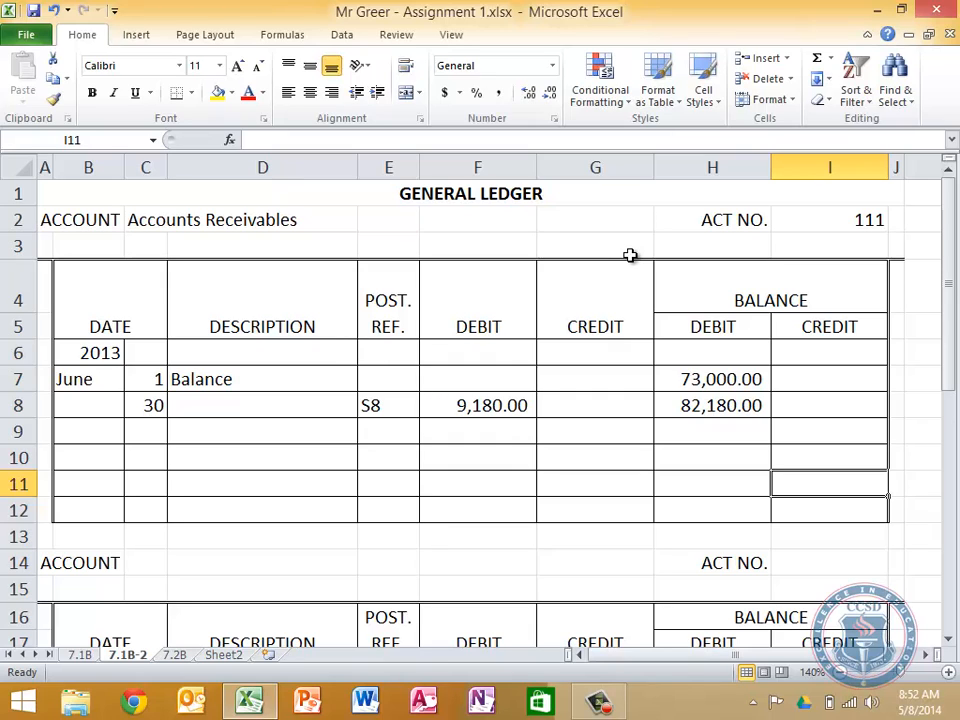
Try to enter the ledger account reference (111) beneath the A/R debit total on the 7.1B sheet
{"action": "left_click", "coordinate": [80, 656]}
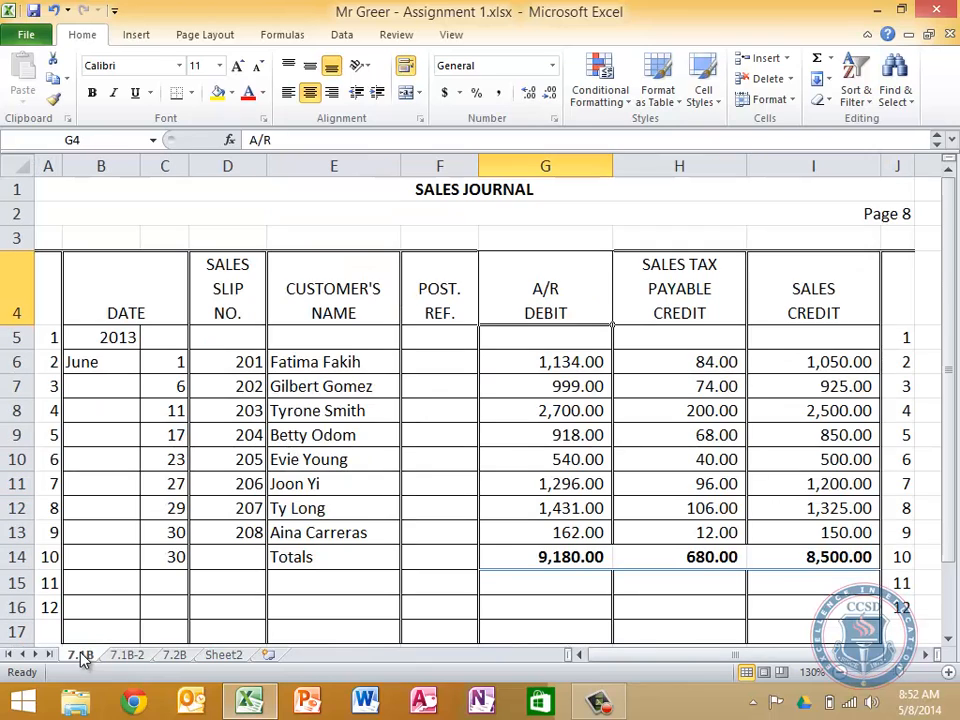
{"action": "left_click", "coordinate": [587, 590]}
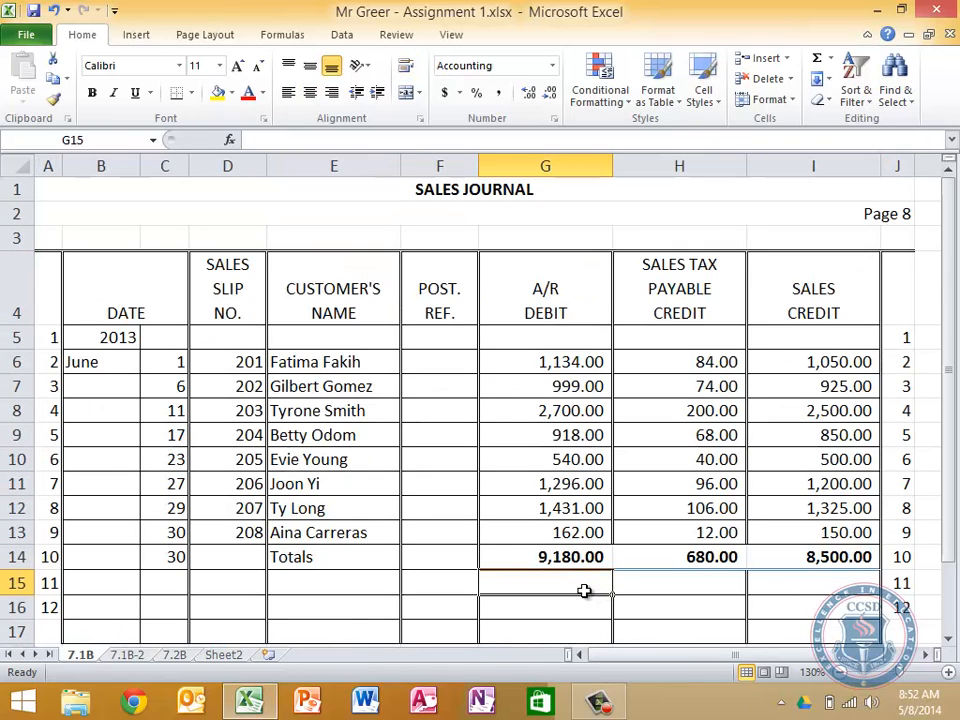
{"action": "type", "text": "(111"}
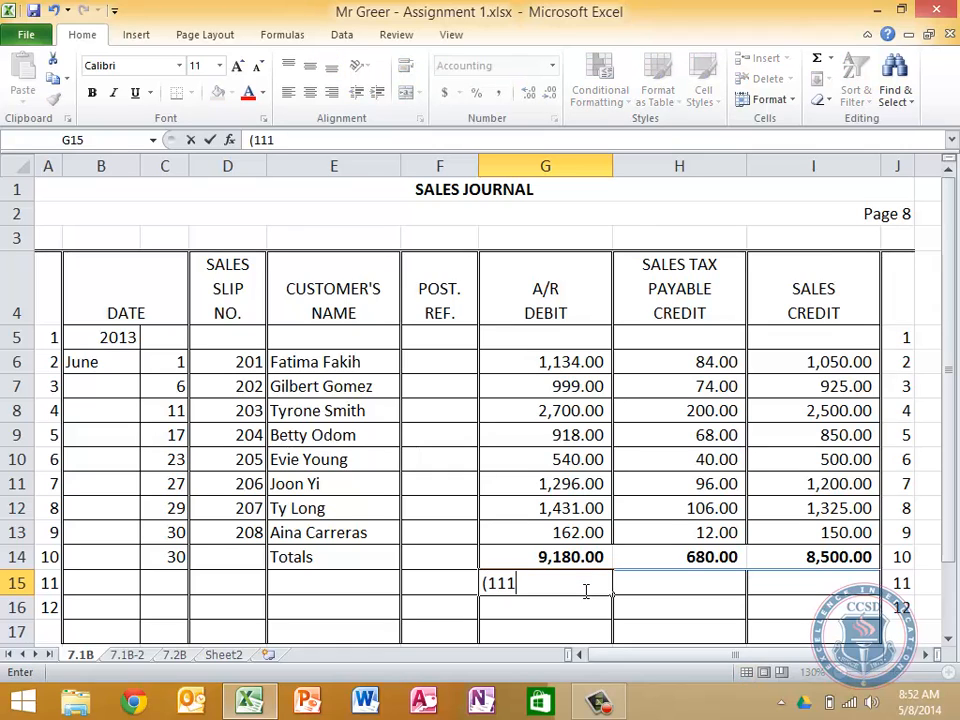
{"action": "type", "text": ".00)"}
{"action": "key", "text": "Return"}
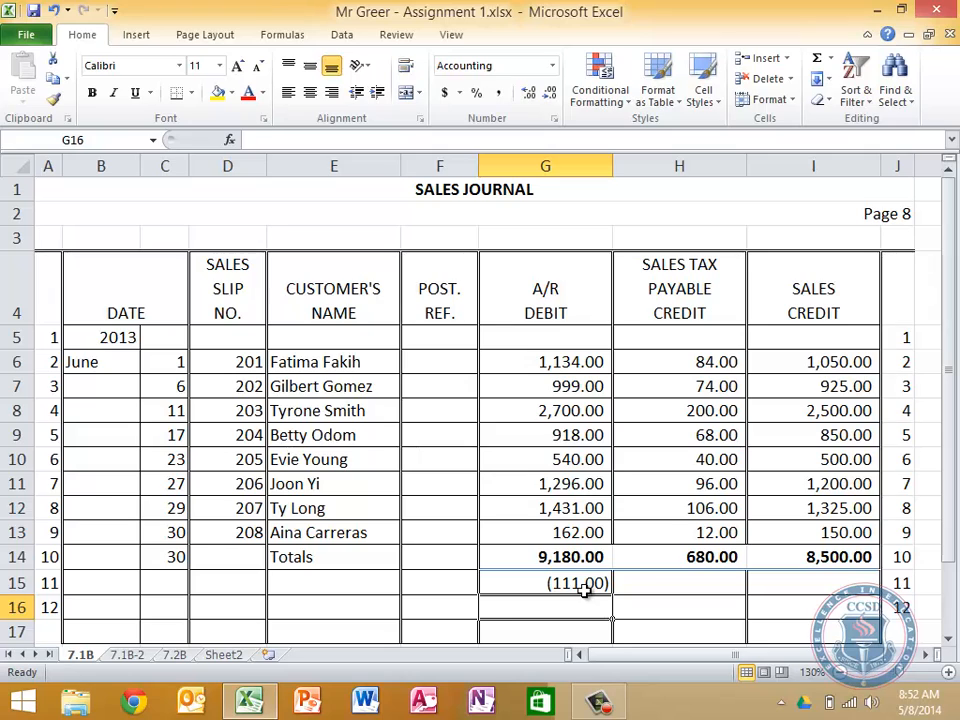
Enter the account reference as (1 1 1) in cell G15 of the 7.1B sales journal and centre it
{"action": "left_click", "coordinate": [585, 590]}
{"action": "type", "text": "(1"}
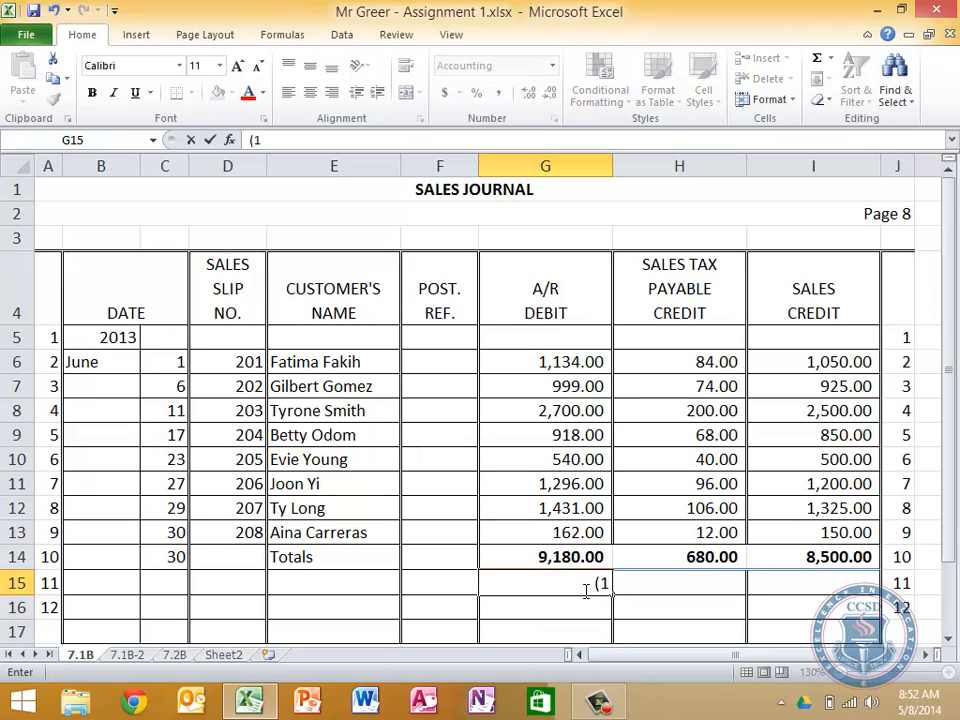
{"action": "type", "text": " 1 1)"}
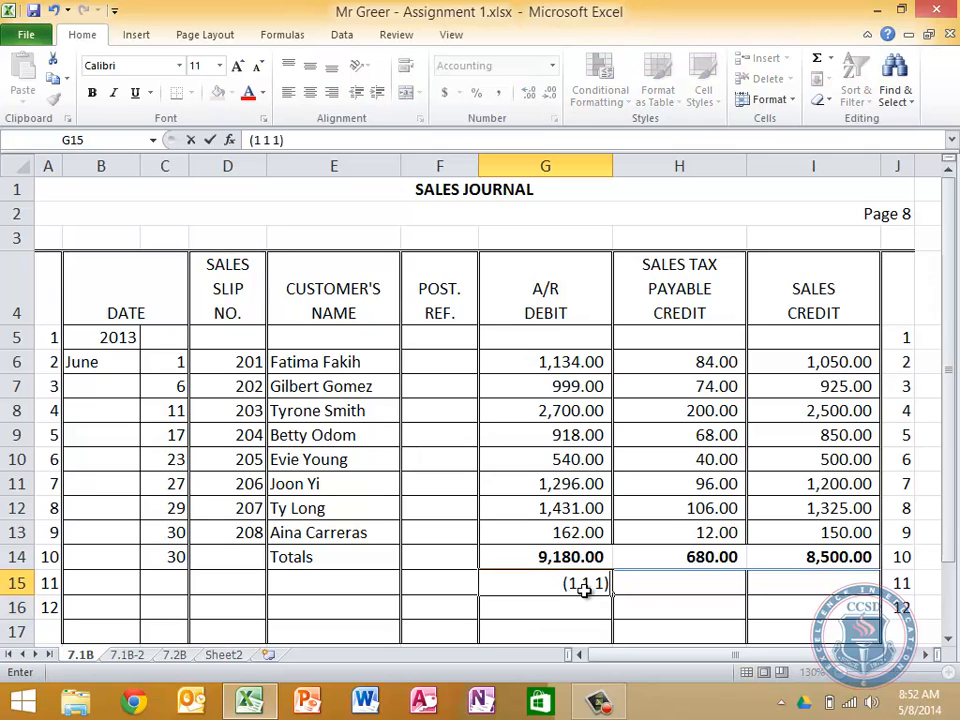
{"action": "key", "text": "Return"}
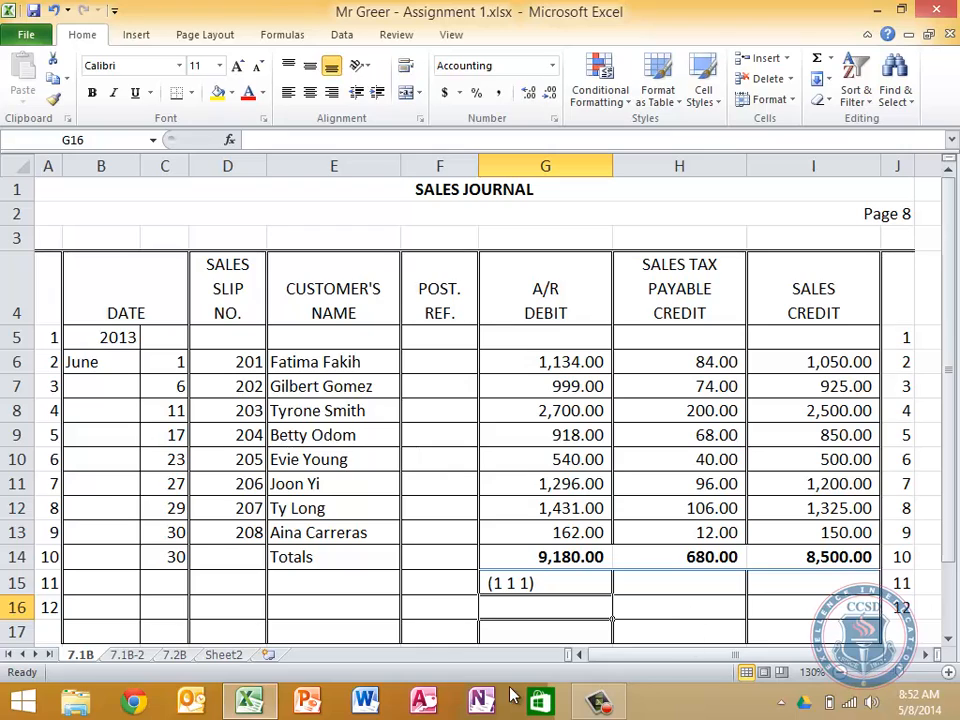
{"action": "left_click", "coordinate": [564, 581]}
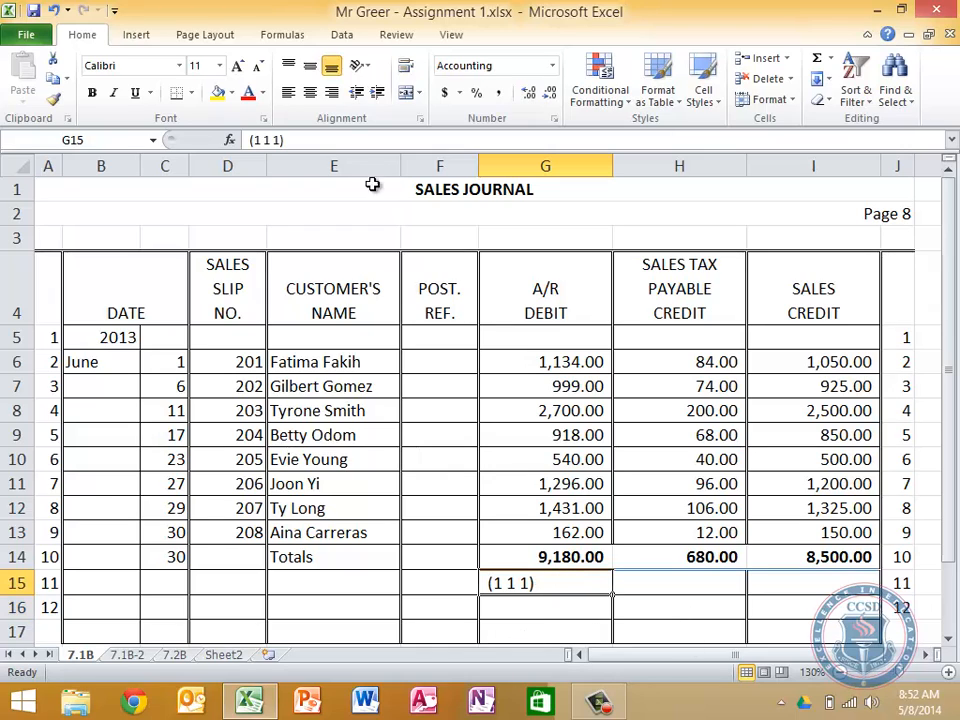
{"action": "left_click", "coordinate": [310, 92]}
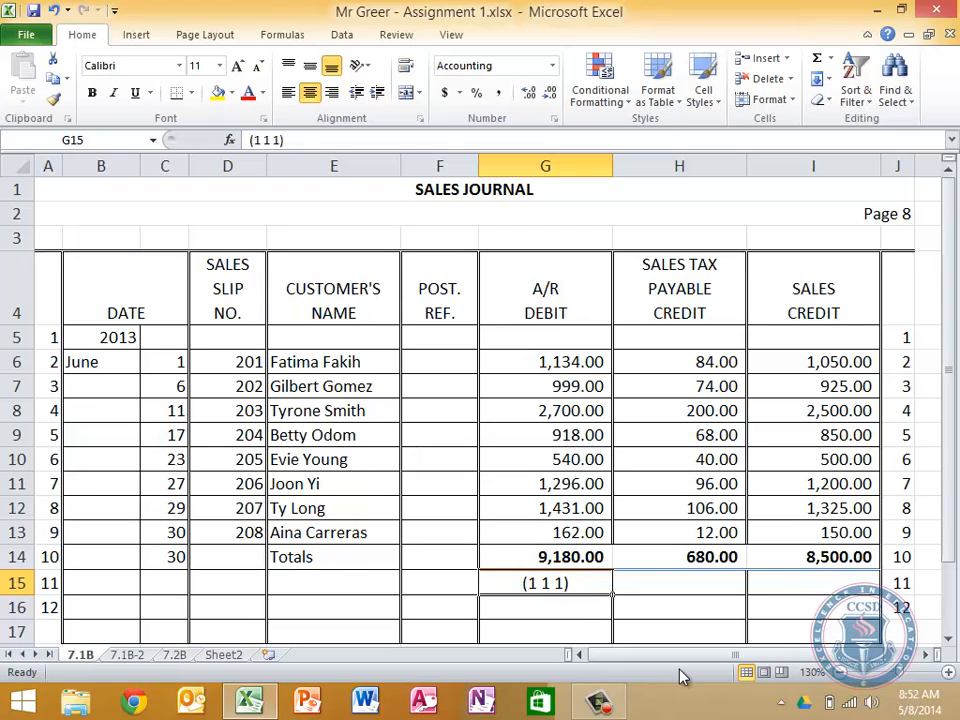
{"action": "left_click", "coordinate": [733, 632]}
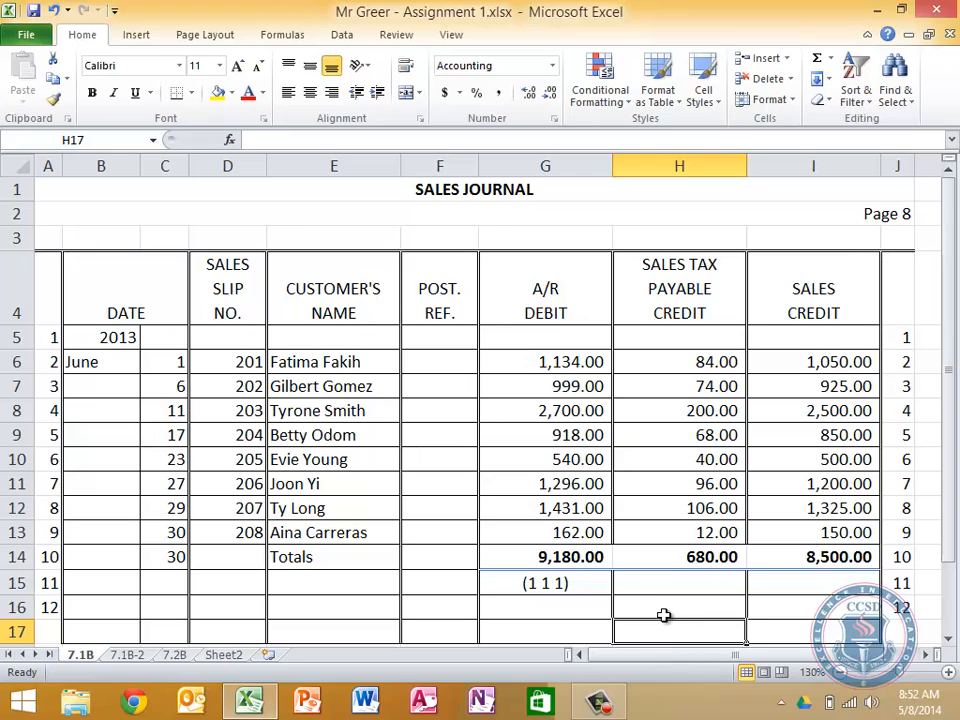
On the 7.1B-2 sheet, title the second general ledger account Sales Tax Payable with ACT NO. 231
{"action": "left_click", "coordinate": [122, 657]}
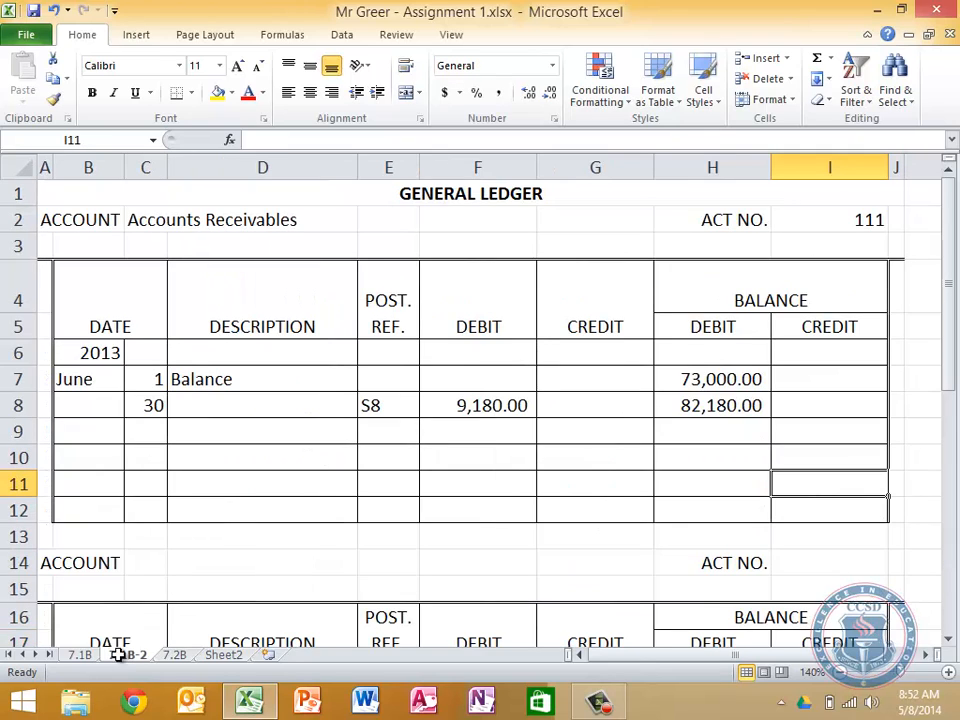
{"action": "scroll", "coordinate": [246, 493], "scroll_direction": "down", "scroll_amount": 1}
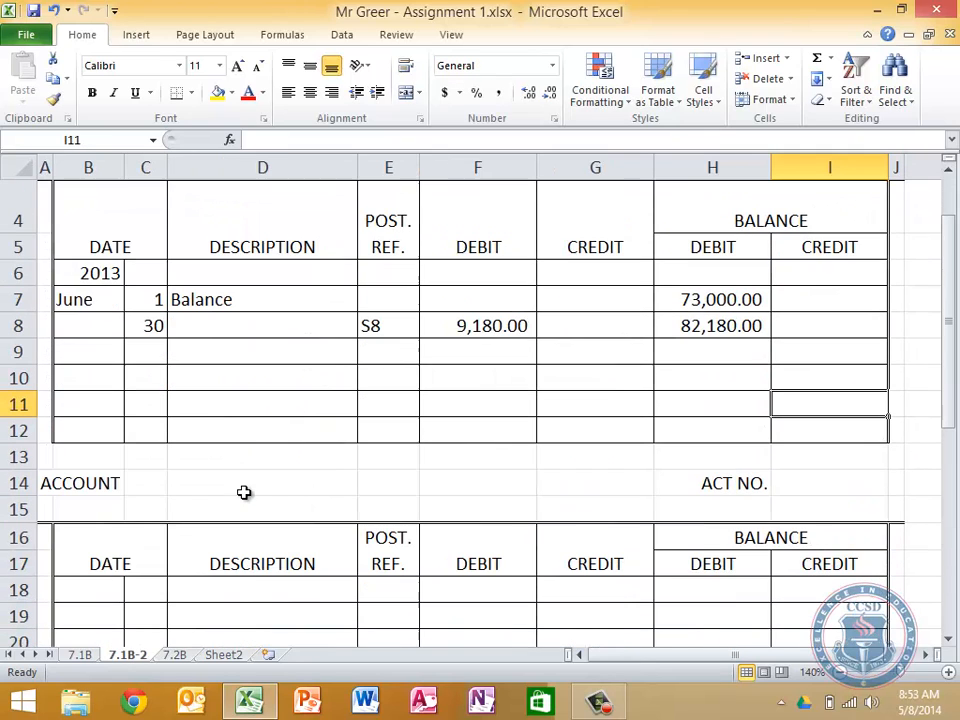
{"action": "left_click", "coordinate": [144, 487]}
{"action": "type", "text": "Sal"}
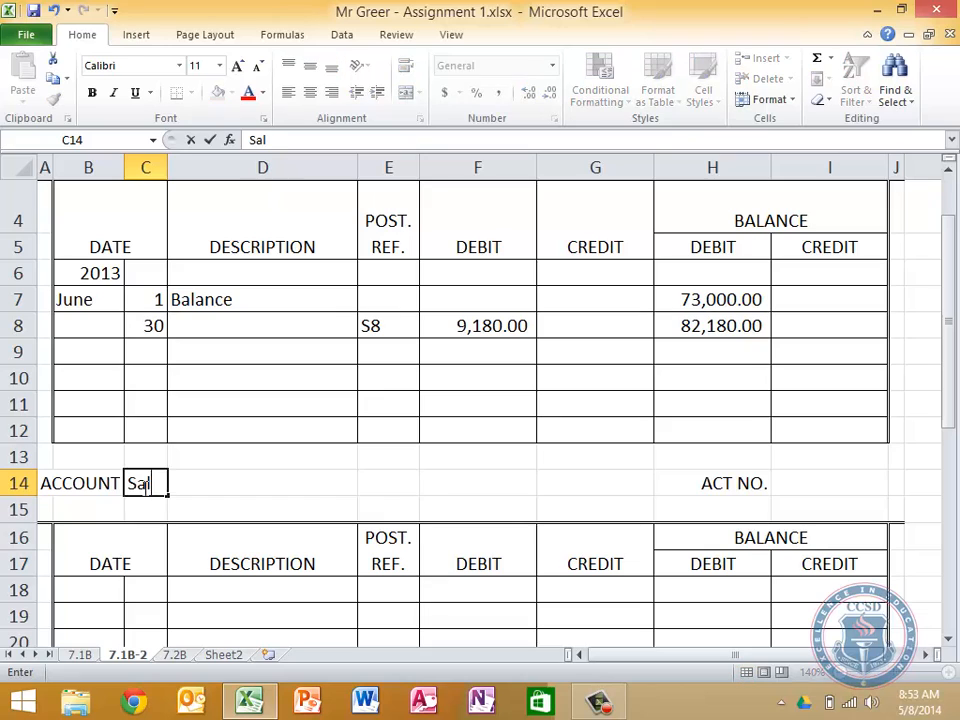
{"action": "type", "text": "es Tax Payable"}
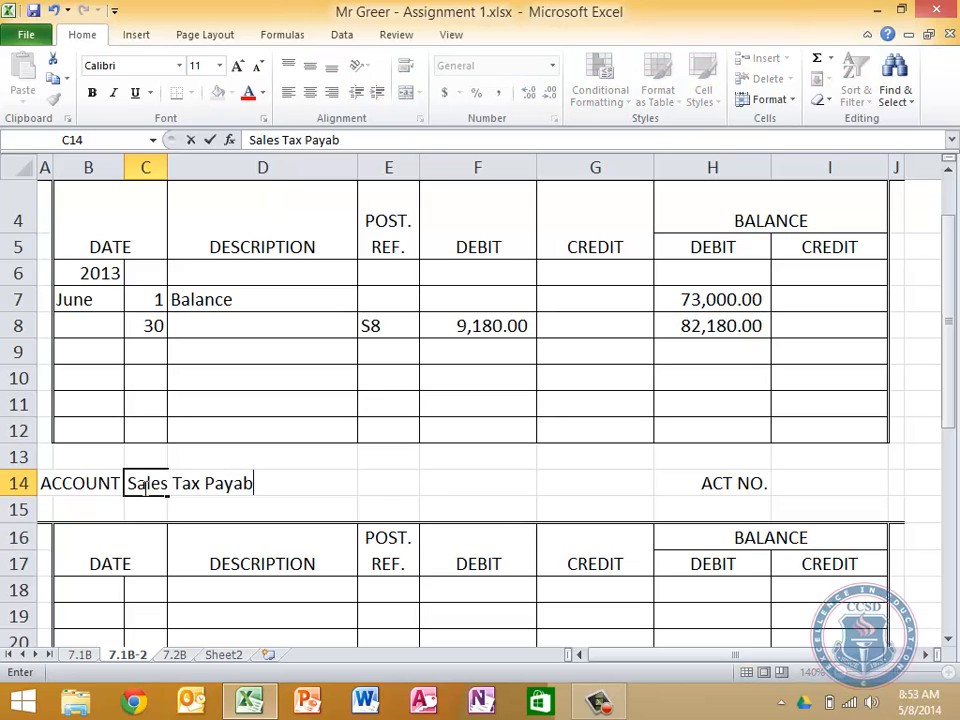
{"action": "key", "text": "Tab"}
{"action": "key", "text": "Tab"}
{"action": "key", "text": "Tab"}
{"action": "key", "text": "Tab"}
{"action": "key", "text": "Tab"}
{"action": "key", "text": "Tab"}
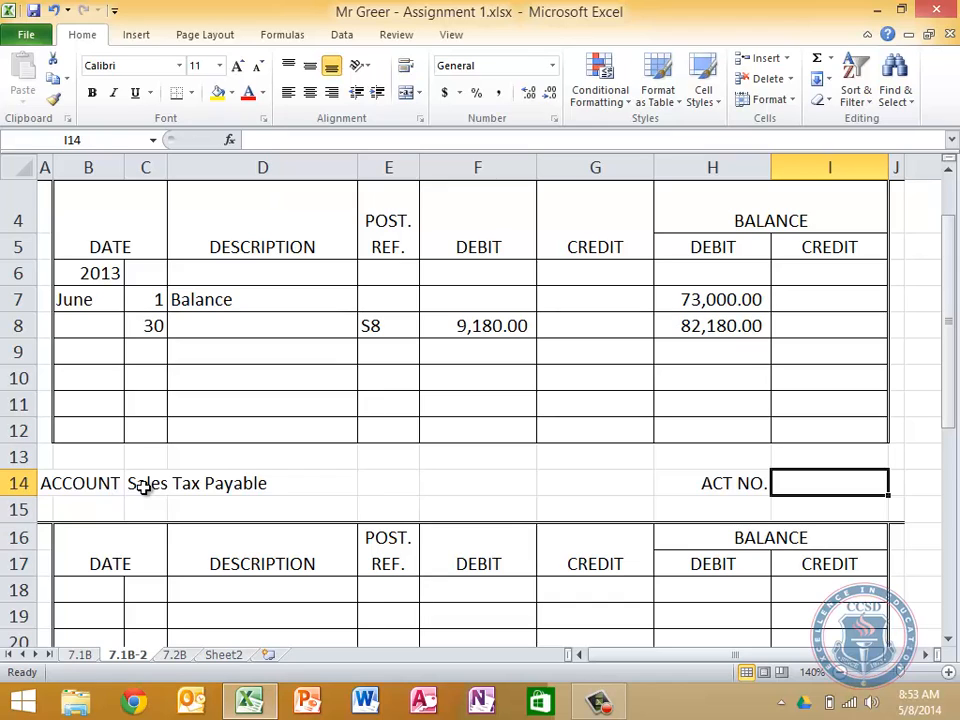
{"action": "type", "text": "231"}
{"action": "key", "text": "Return"}
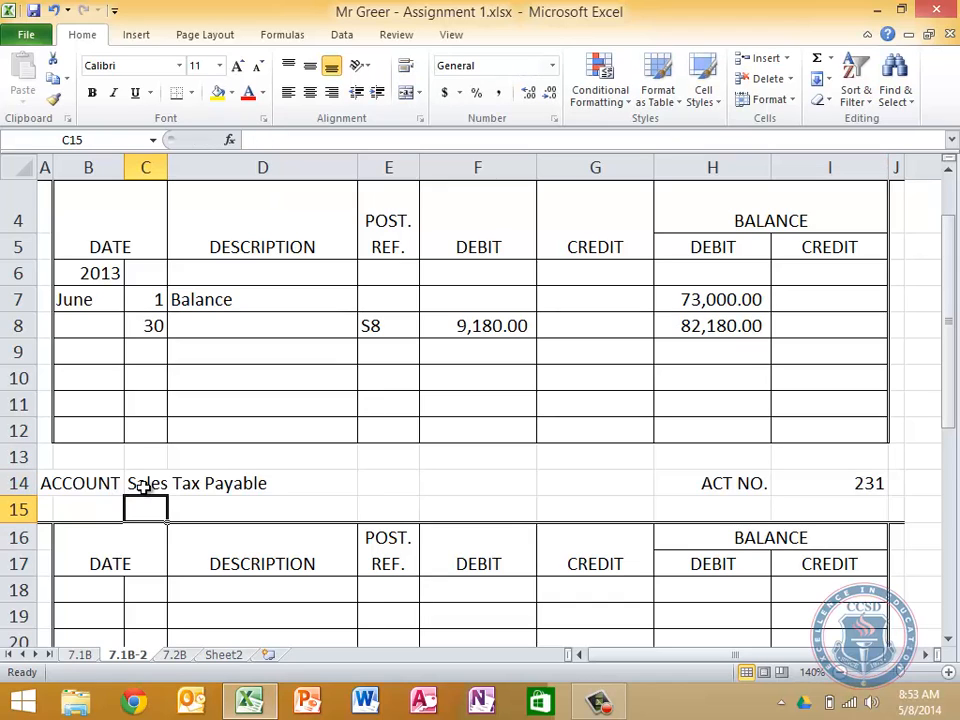
Enter the year 2013 and the posting date June 30 in the Sales Tax Payable ledger's date columns
{"action": "key", "text": "Down"}
{"action": "key", "text": "Down"}
{"action": "key", "text": "Left"}
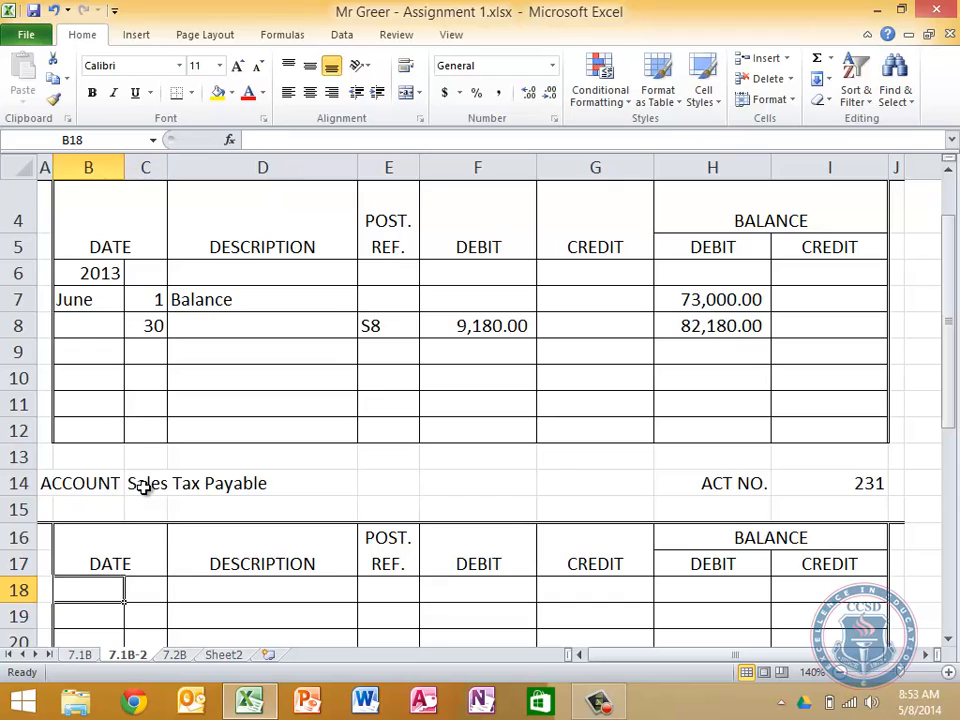
{"action": "type", "text": "2013"}
{"action": "key", "text": "Return"}
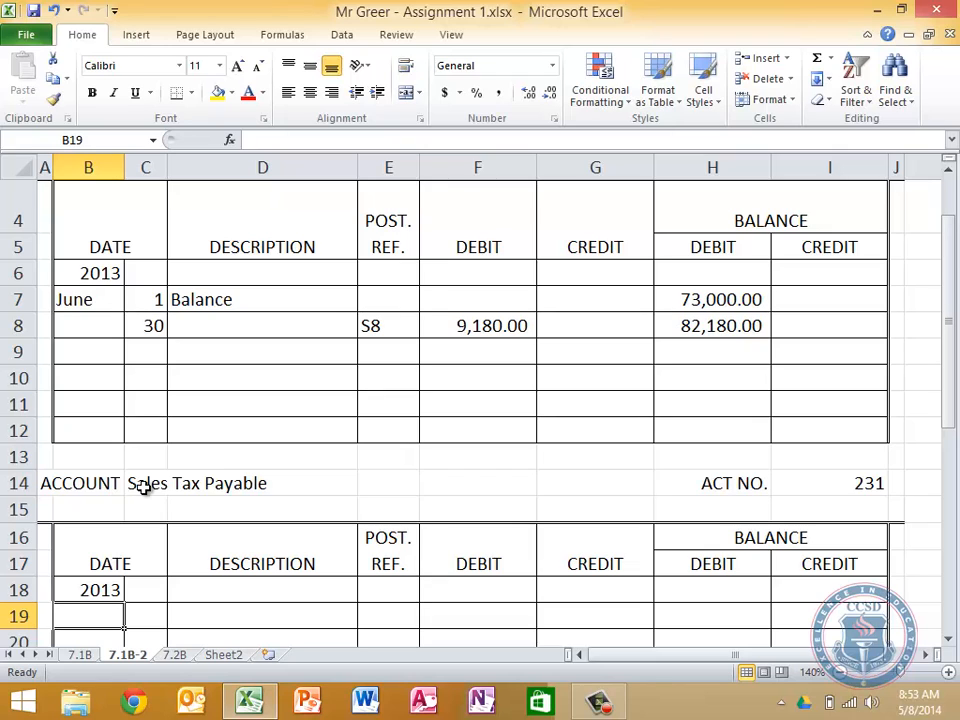
{"action": "type", "text": "June"}
{"action": "key", "text": "Tab"}
{"action": "type", "text": "30"}
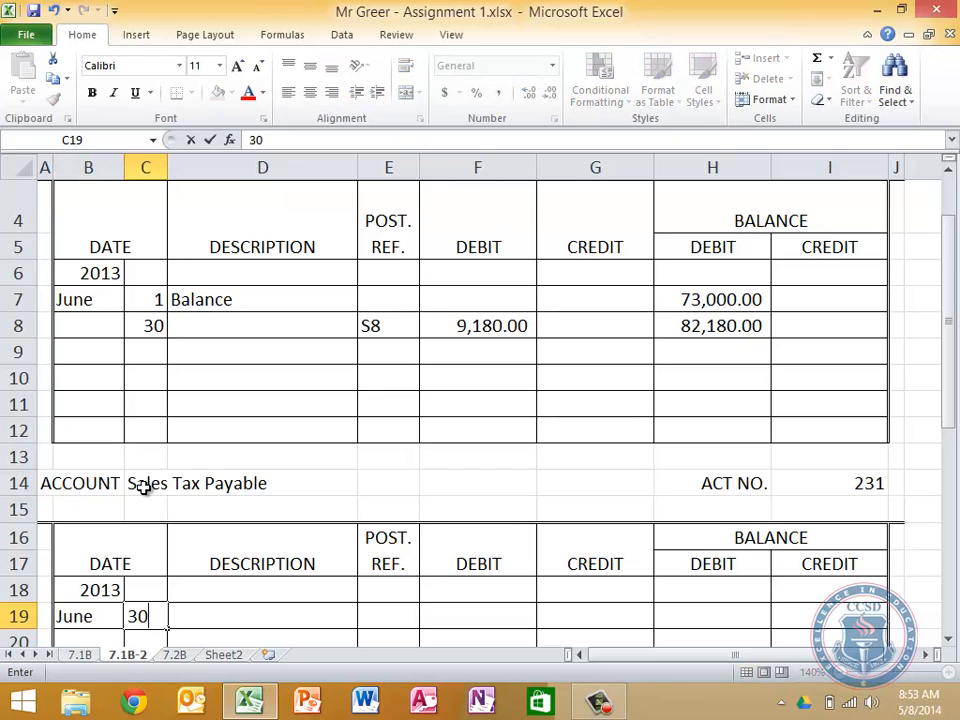
{"action": "key", "text": "Tab"}
{"action": "key", "text": "Tab"}
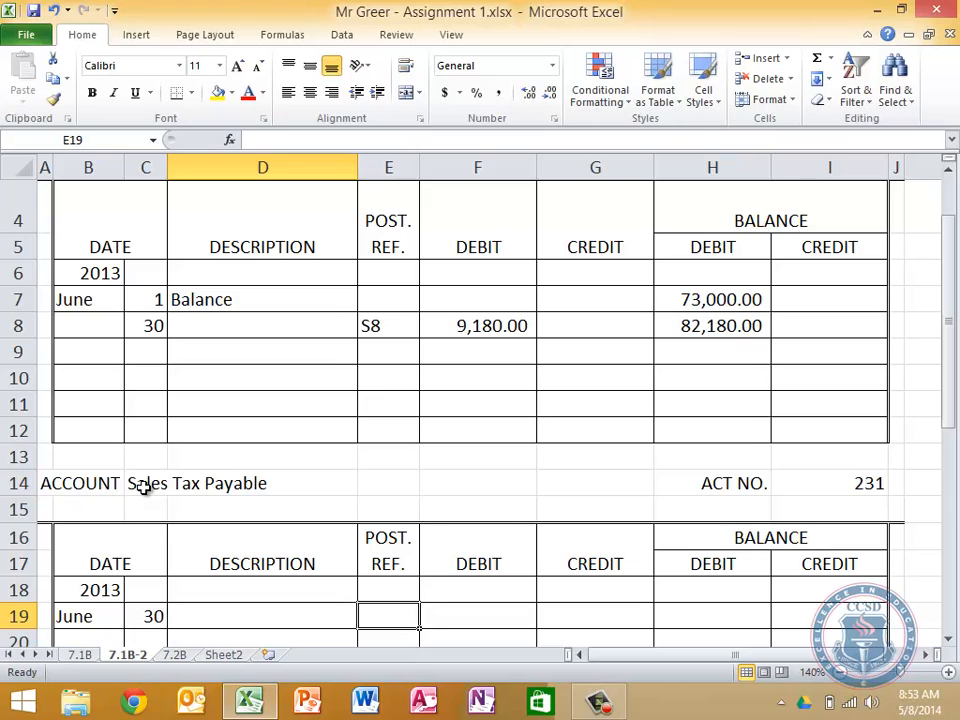
Enter S8 as the posting reference for the June 30 line of the Sales Tax Payable ledger
{"action": "type", "text": "S"}
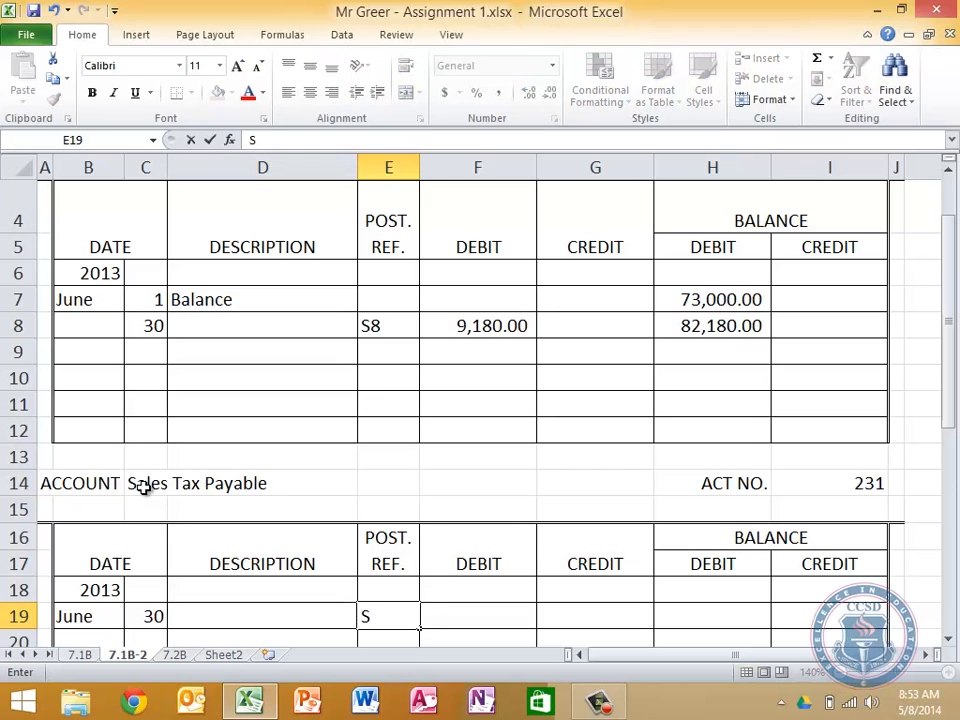
{"action": "type", "text": "8"}
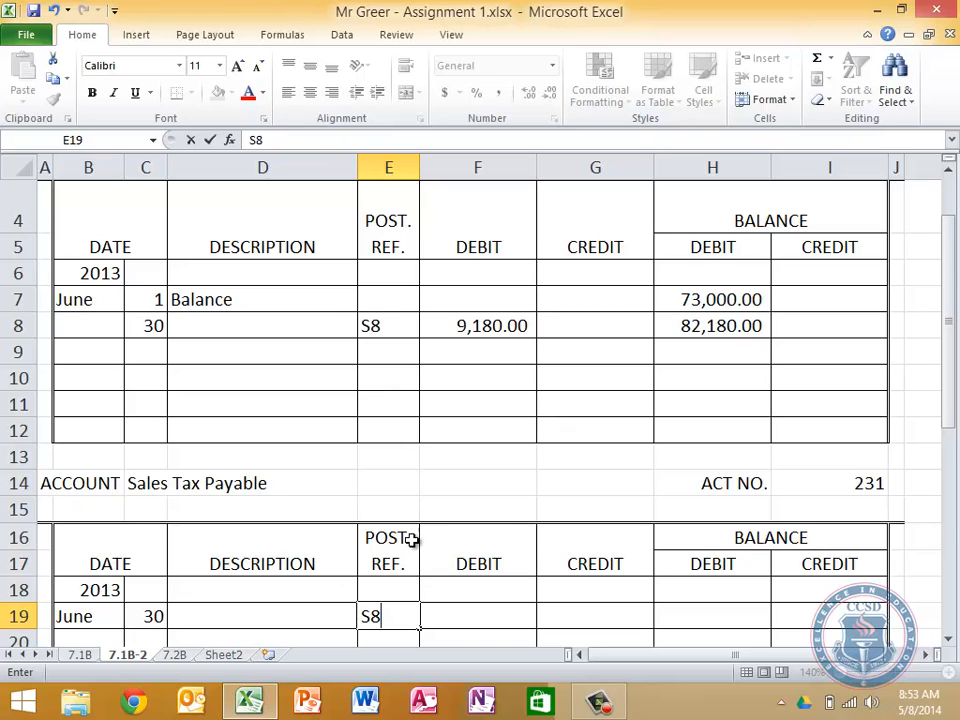
{"action": "scroll", "coordinate": [411, 540], "scroll_direction": "down", "scroll_amount": 3}
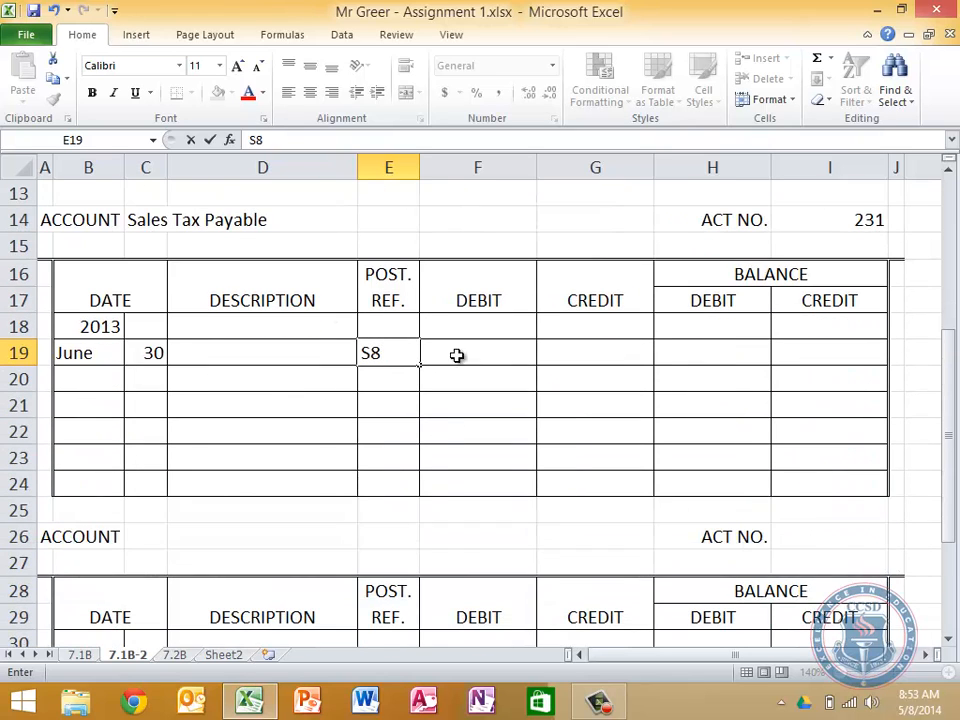
{"action": "key", "text": "Tab"}
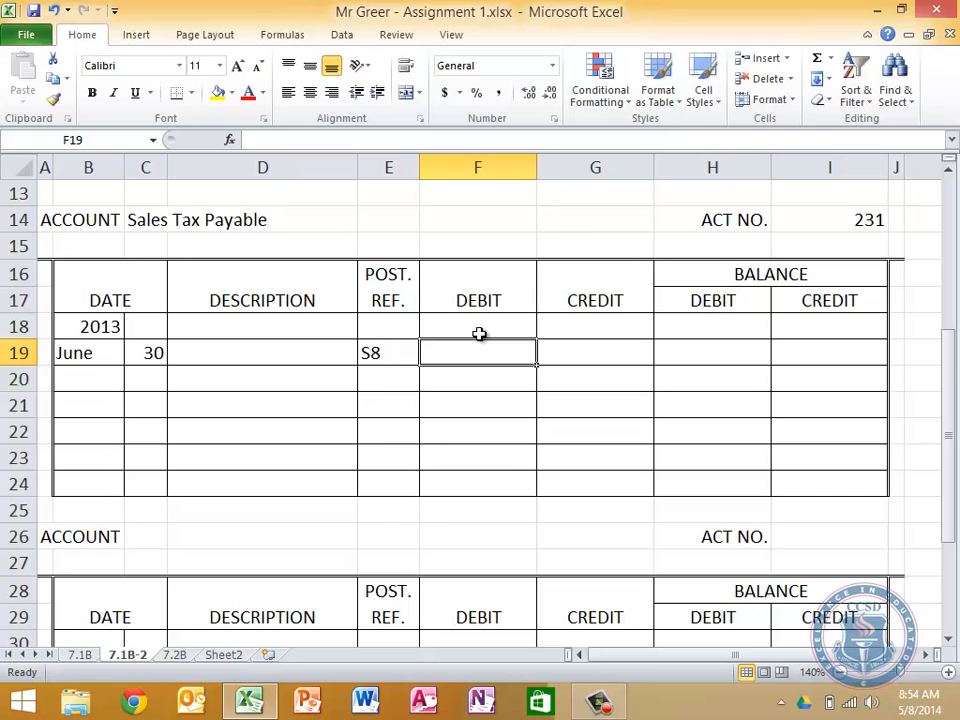
Link the Sales Tax Payable ledger's June 30 credit in G19 to the sales tax total in H14 of sheet 7.1B
{"action": "left_click", "coordinate": [84, 662]}
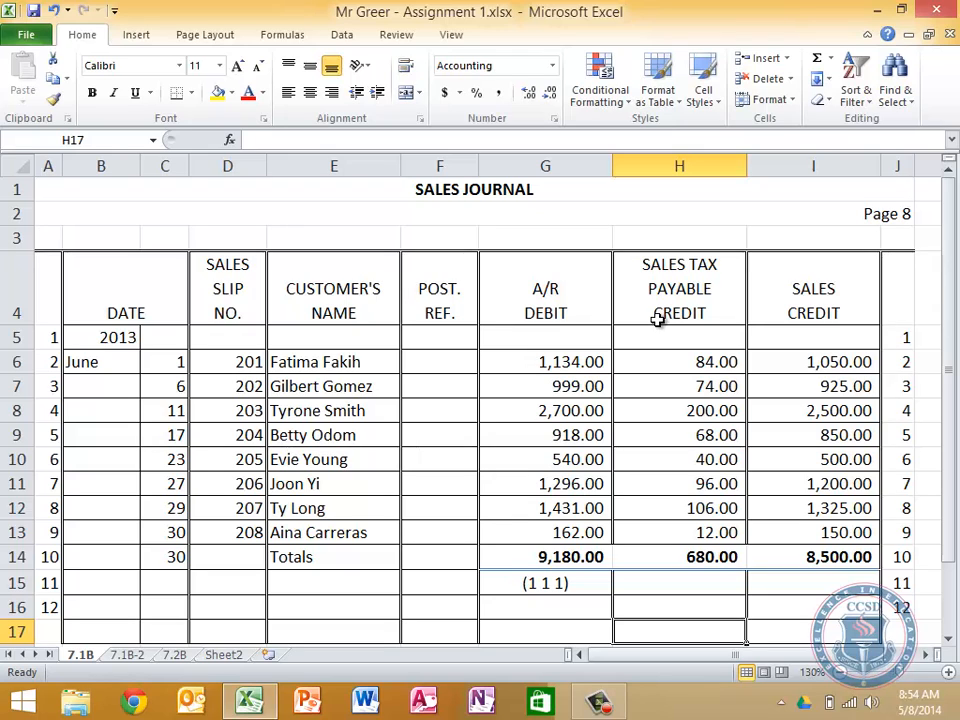
{"action": "left_click", "coordinate": [141, 657]}
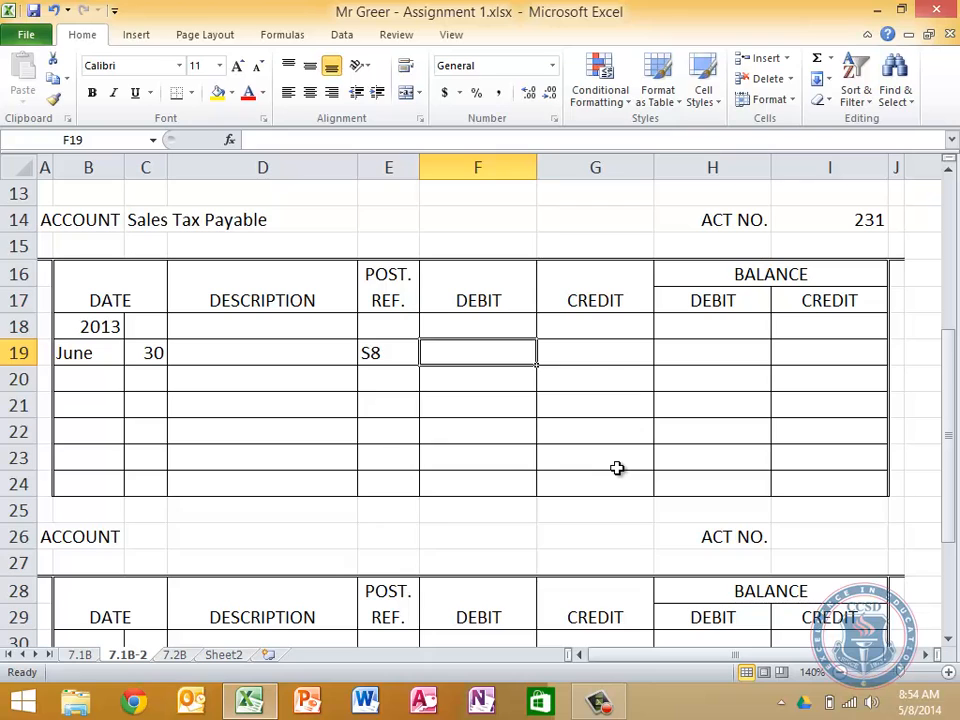
{"action": "key", "text": "Right"}
{"action": "type", "text": "="}
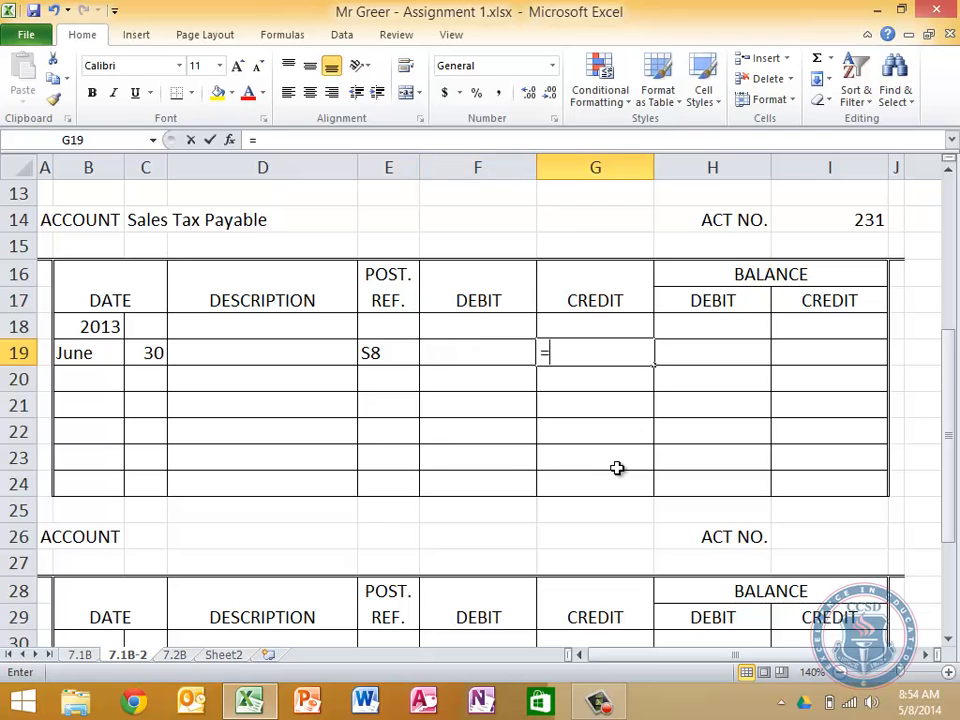
{"action": "left_click", "coordinate": [79, 656]}
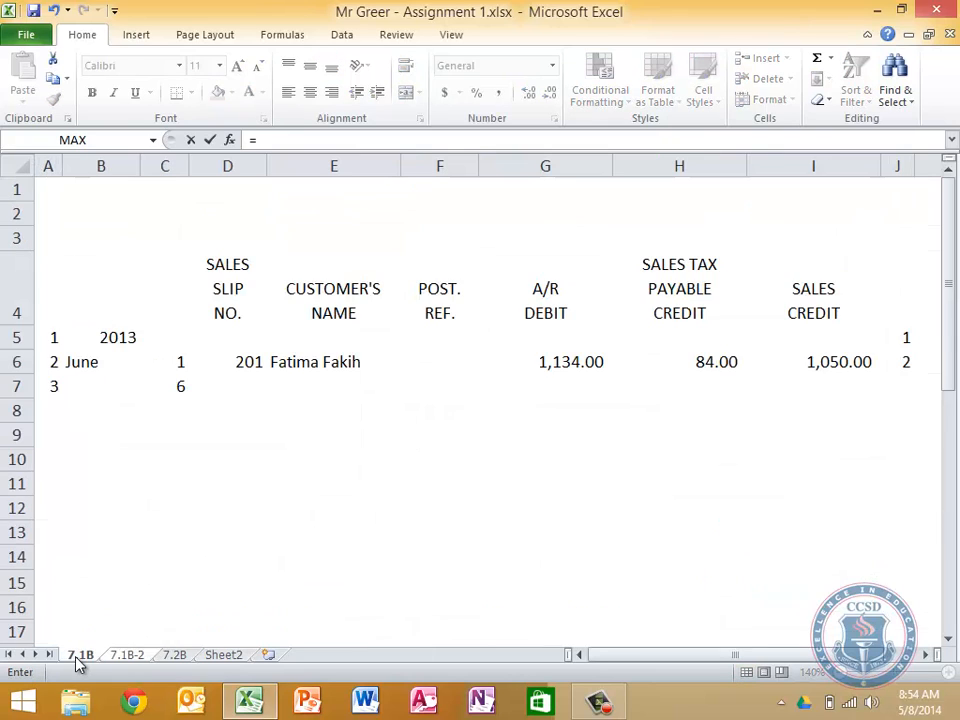
{"action": "left_click", "coordinate": [657, 560]}
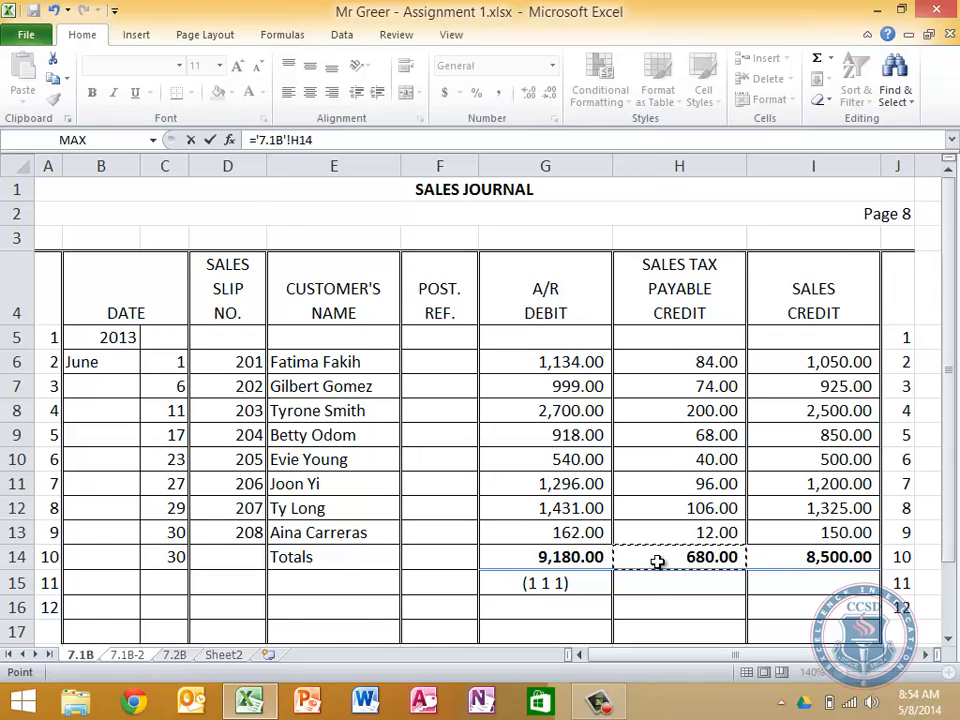
{"action": "key", "text": "Return"}
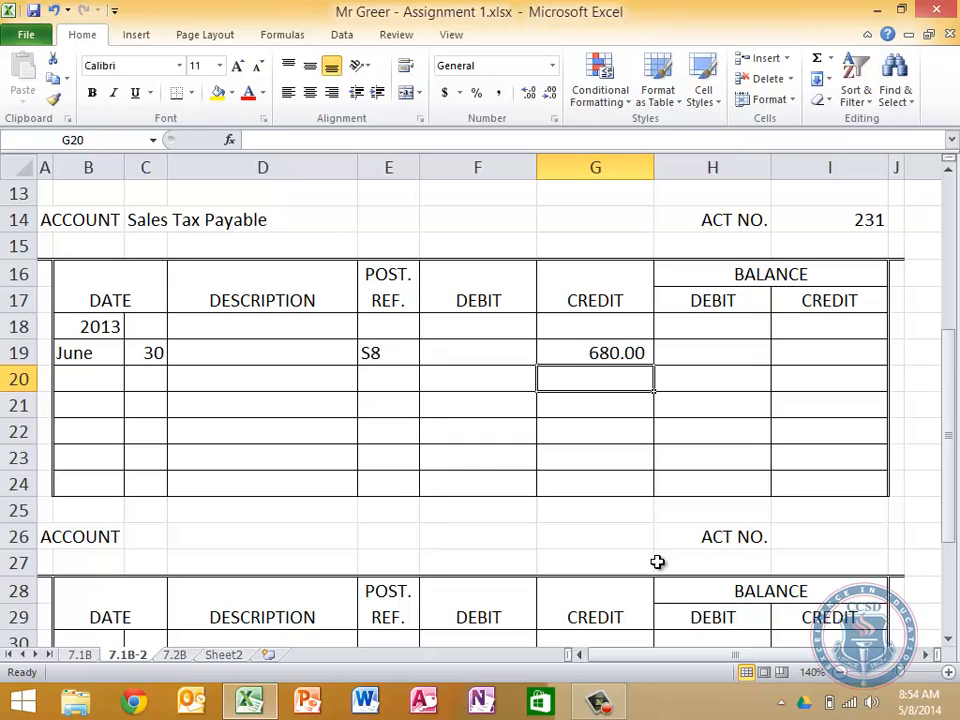
Set the June 30 credit balance in I19 of the Sales Tax Payable ledger equal to the credit in G19
{"action": "key", "text": "Up"}
{"action": "key", "text": "Right"}
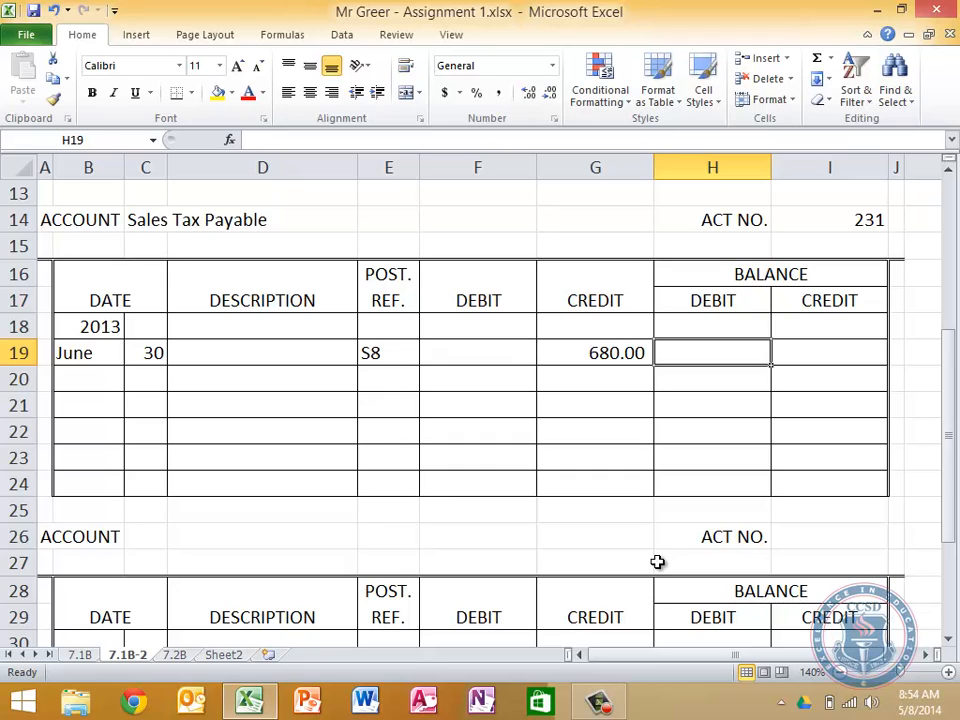
{"action": "key", "text": "Right"}
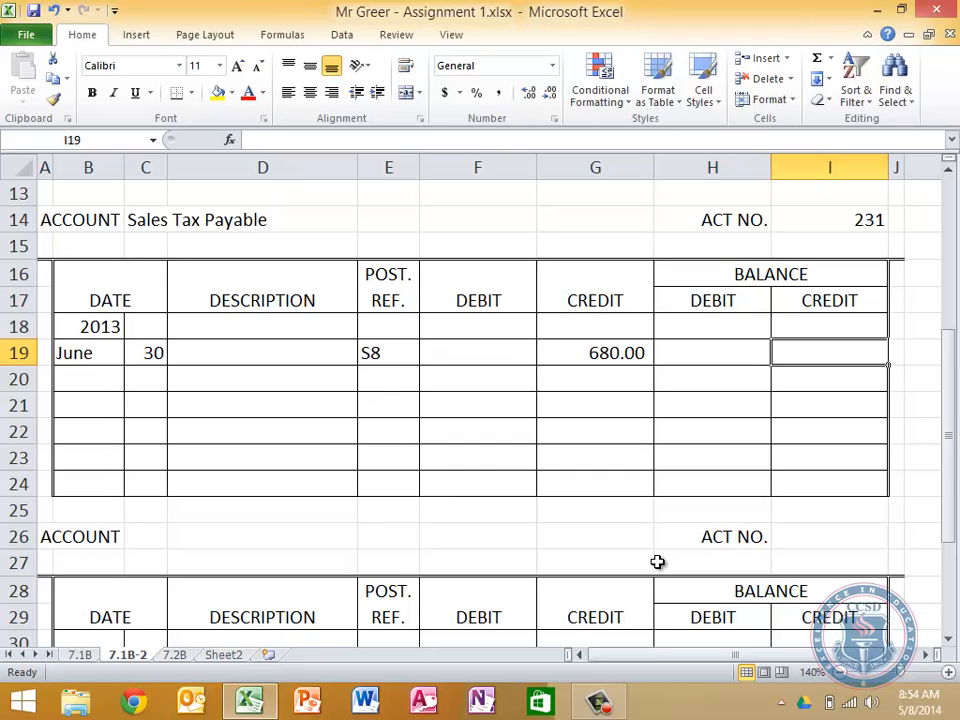
{"action": "type", "text": "="}
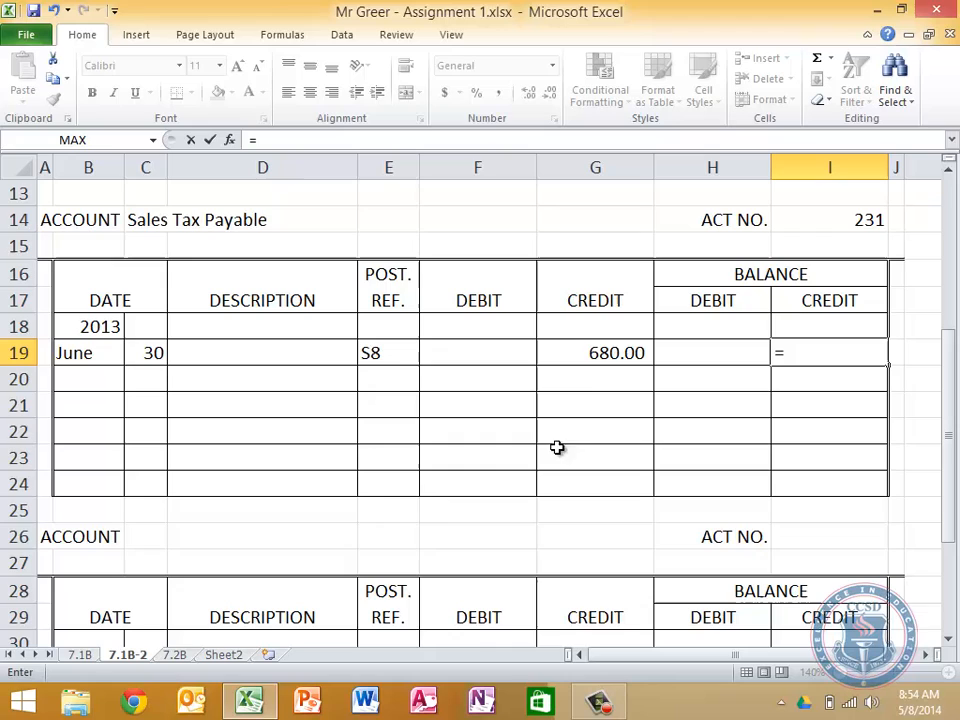
{"action": "left_click", "coordinate": [606, 349]}
{"action": "key", "text": "Return"}
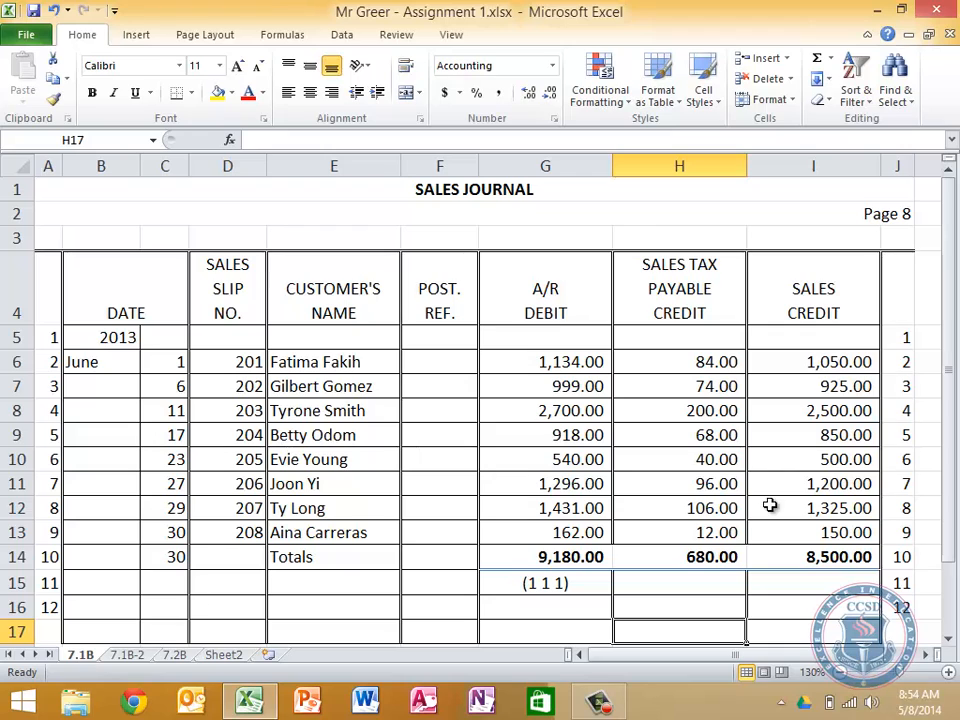
Try 152 as the sales tax in H12 of the 7.1B journal, check the linked ledger amounts on 7.1B-2, and undo the change
{"action": "left_click", "coordinate": [707, 509]}
{"action": "type", "text": "152"}
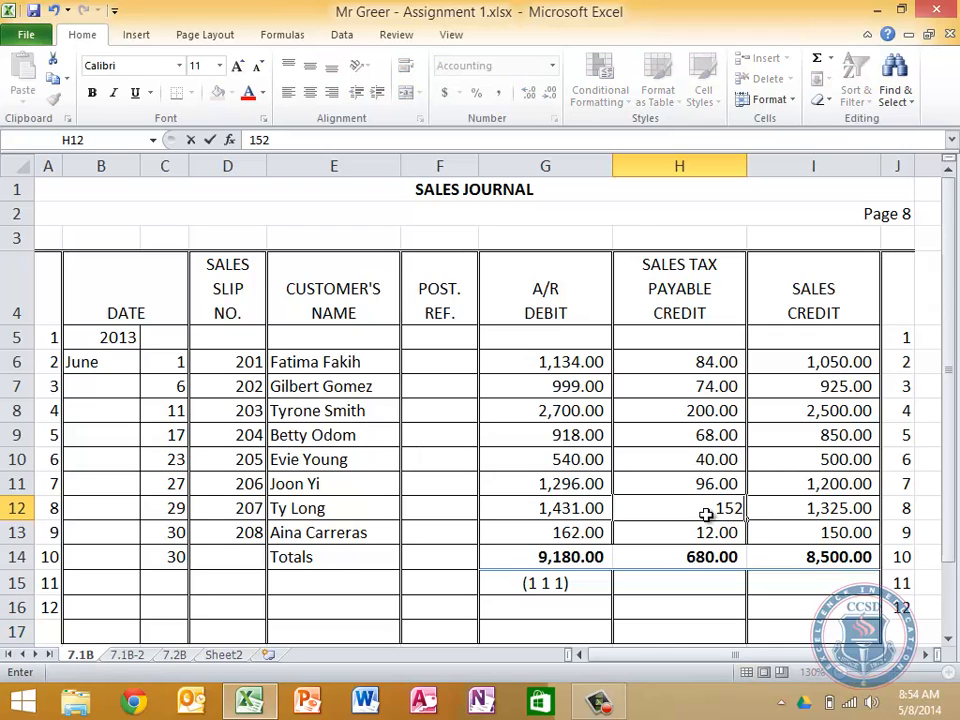
{"action": "key", "text": "Return"}
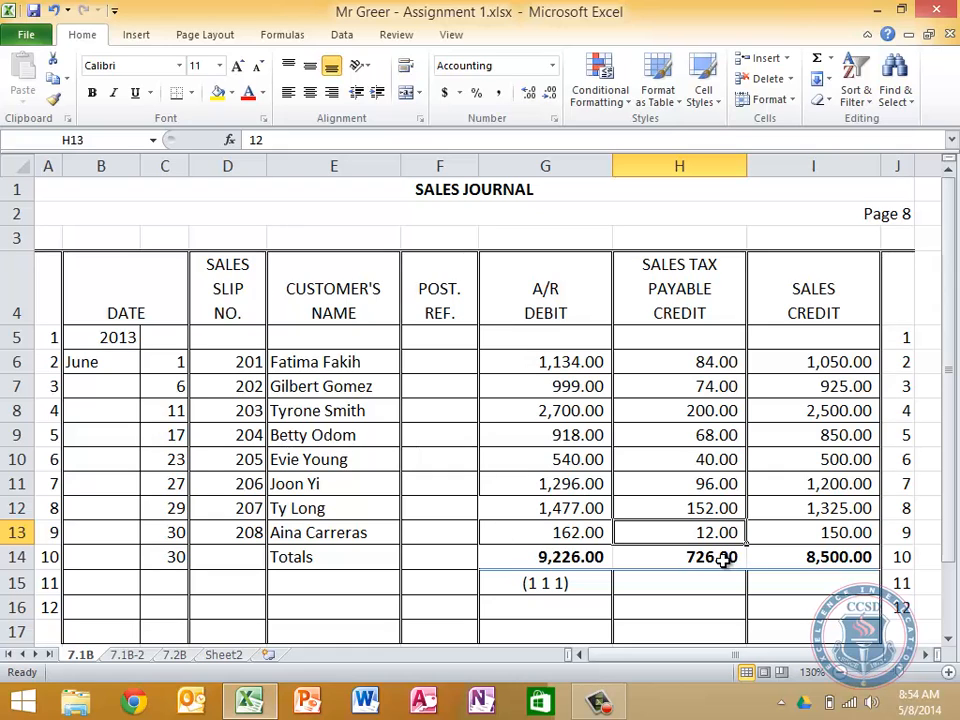
{"action": "left_click", "coordinate": [130, 656]}
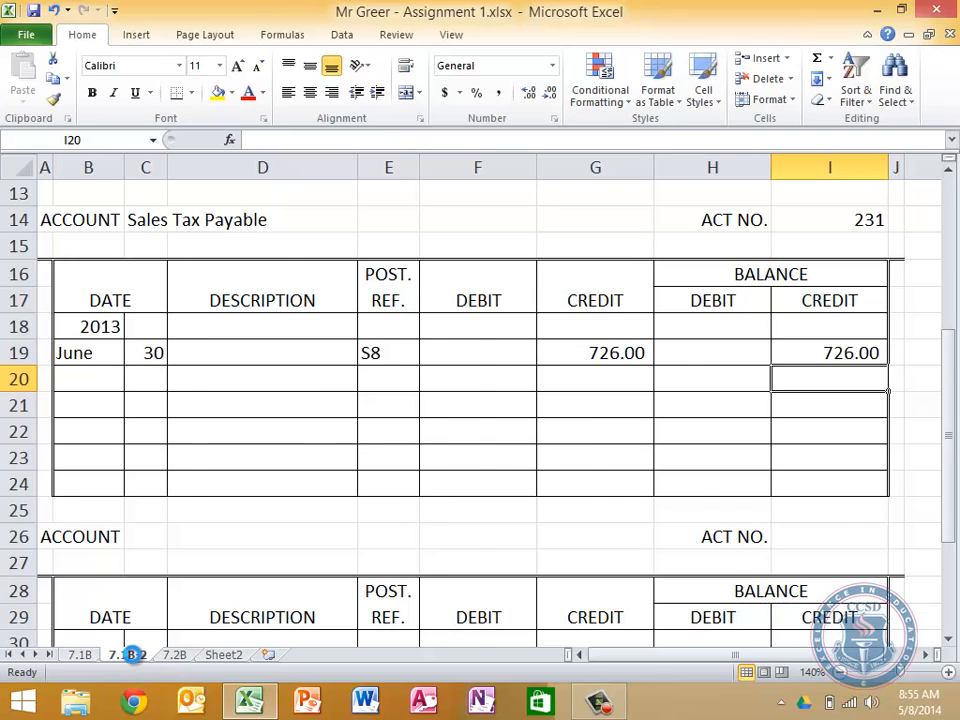
{"action": "key", "text": "ctrl+Page_Up"}
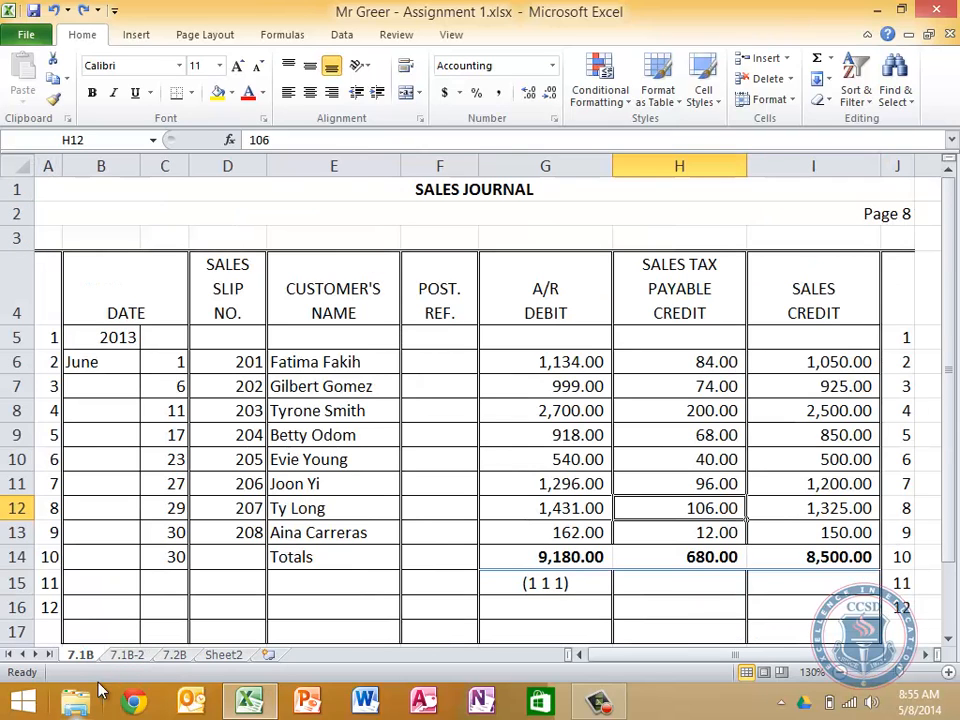
Review the Sales Tax Payable and Accounts Receivables ledgers on the 7.1B-2 sheet
{"action": "left_click", "coordinate": [143, 658]}
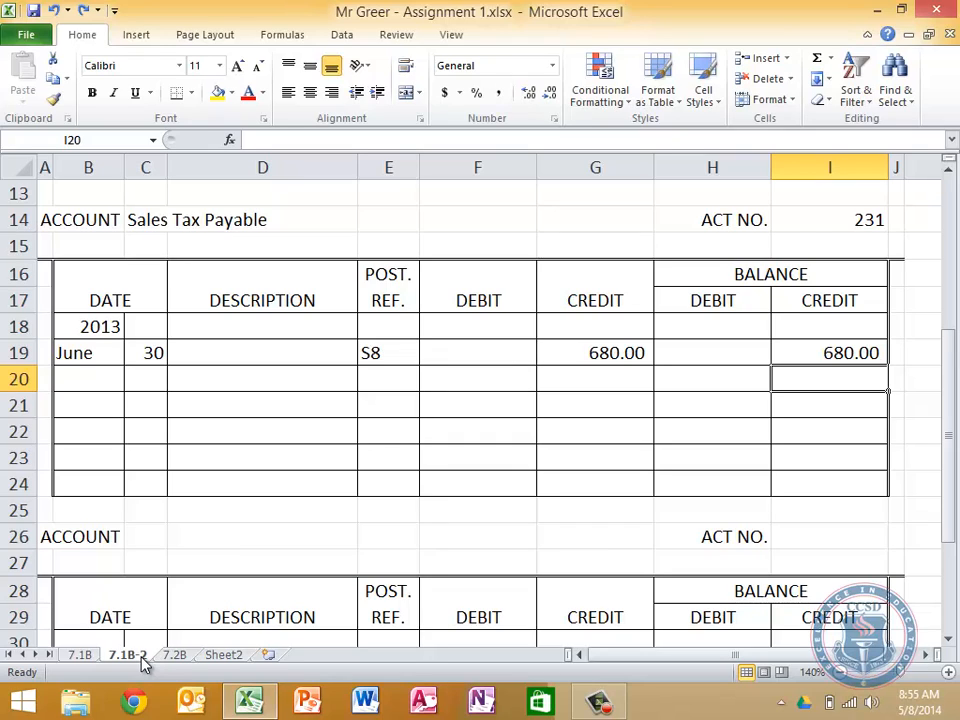
{"action": "key", "text": "Left"}
{"action": "key", "text": "Left"}
{"action": "key", "text": "Left"}
{"action": "key", "text": "Left"}
{"action": "key", "text": "Down"}
{"action": "key", "text": "Down"}
{"action": "key", "text": "Down"}
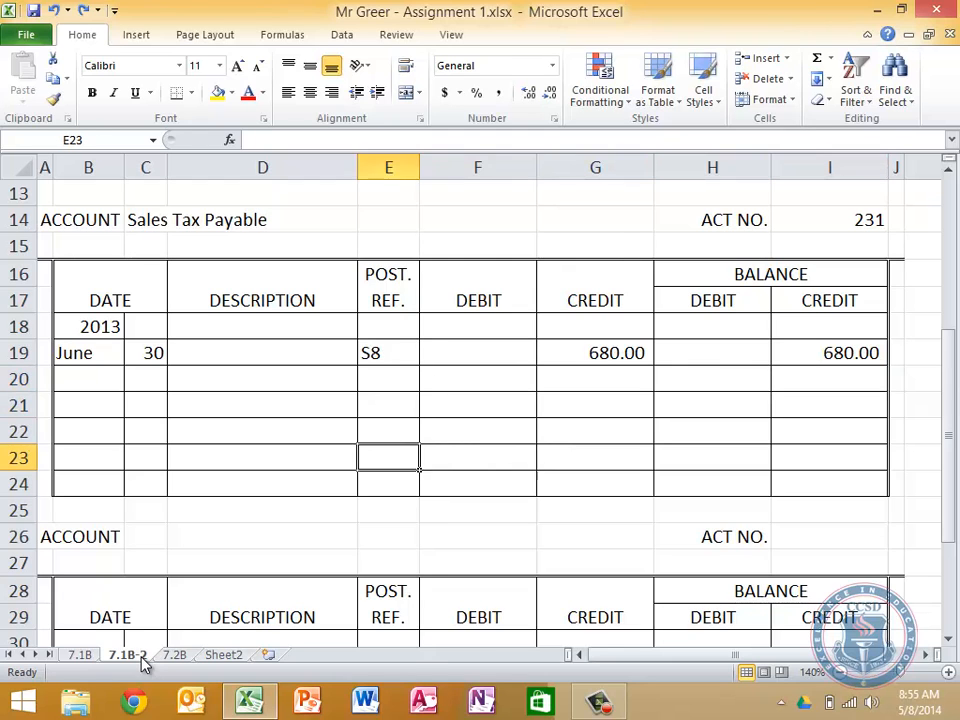
{"action": "key", "text": "Left"}
{"action": "key", "text": "Up"}
{"action": "key", "text": "Up"}
{"action": "key", "text": "Up"}
{"action": "key", "text": "Up"}
{"action": "key", "text": "Up"}
{"action": "key", "text": "Up"}
{"action": "key", "text": "Up"}
{"action": "key", "text": "Up"}
{"action": "key", "text": "Up"}
{"action": "key", "text": "Up"}
{"action": "key", "text": "Up"}
{"action": "key", "text": "Up"}
{"action": "key", "text": "Up"}
{"action": "key", "text": "Up"}
{"action": "key", "text": "Up"}
{"action": "key", "text": "Up"}
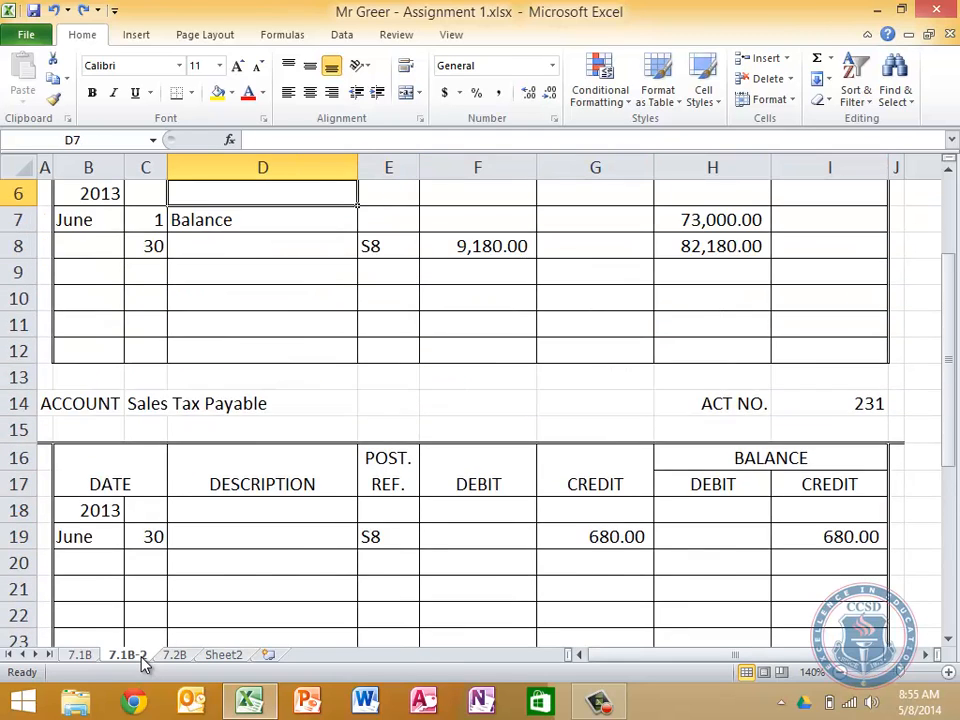
{"action": "key", "text": "Up"}
{"action": "key", "text": "Up"}
{"action": "key", "text": "Up"}
{"action": "key", "text": "Up"}
{"action": "key", "text": "Down"}
{"action": "key", "text": "Down"}
{"action": "key", "text": "Down"}
{"action": "key", "text": "Down"}
{"action": "key", "text": "Down"}
{"action": "key", "text": "Down"}
{"action": "key", "text": "Down"}
{"action": "key", "text": "Down"}
{"action": "key", "text": "Down"}
{"action": "key", "text": "Down"}
{"action": "key", "text": "Down"}
{"action": "key", "text": "Down"}
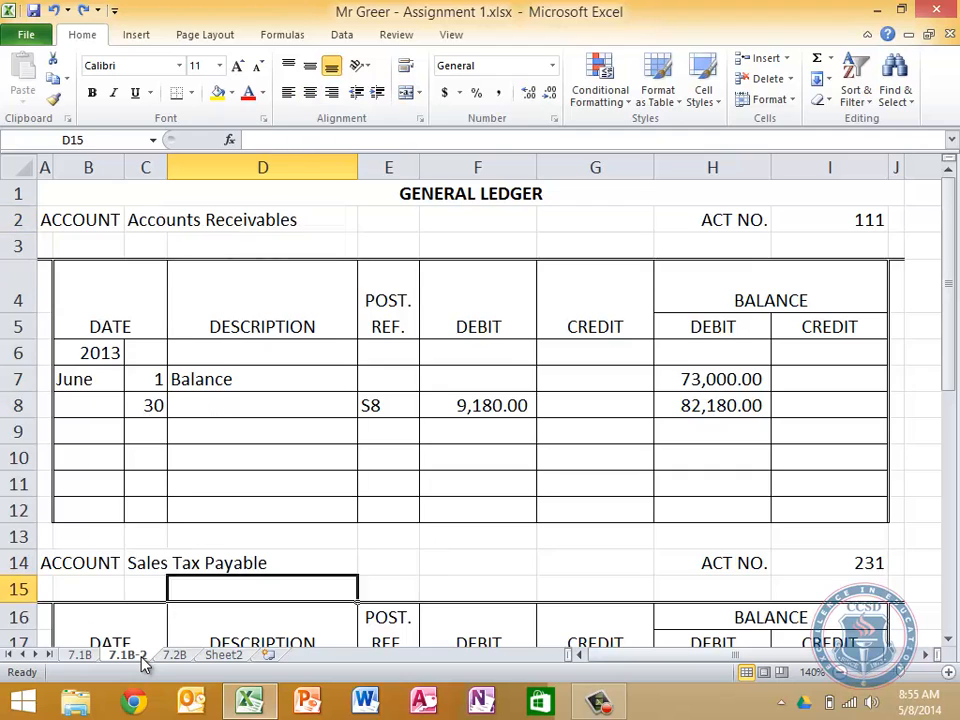
Title the third general ledger account on the 7.1B-2 sheet Sales, with ACT NO. 401
{"action": "key", "text": "Down"}
{"action": "key", "text": "Down"}
{"action": "key", "text": "Down"}
{"action": "key", "text": "Down"}
{"action": "key", "text": "Down"}
{"action": "key", "text": "Down"}
{"action": "key", "text": "Down"}
{"action": "key", "text": "Down"}
{"action": "key", "text": "Down"}
{"action": "key", "text": "Down"}
{"action": "key", "text": "Down"}
{"action": "key", "text": "Down"}
{"action": "key", "text": "Down"}
{"action": "key", "text": "Down"}
{"action": "key", "text": "Down"}
{"action": "key", "text": "Down"}
{"action": "key", "text": "Down"}
{"action": "key", "text": "Down"}
{"action": "key", "text": "Down"}
{"action": "key", "text": "Down"}
{"action": "key", "text": "Up"}
{"action": "key", "text": "Up"}
{"action": "key", "text": "Up"}
{"action": "key", "text": "Up"}
{"action": "key", "text": "Up"}
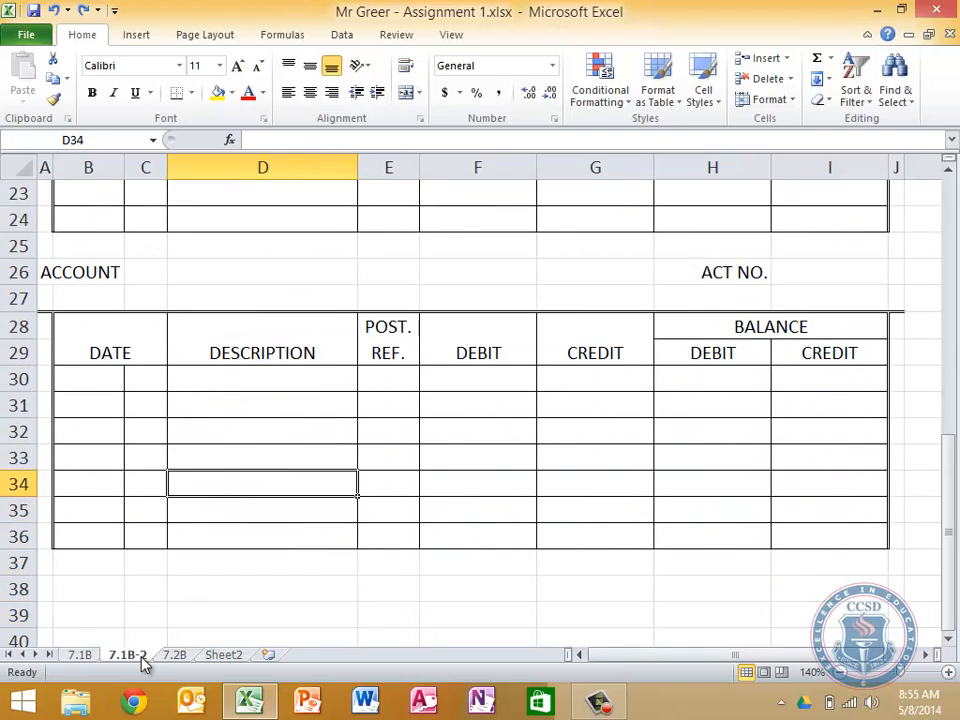
{"action": "key", "text": "Up"}
{"action": "key", "text": "Up"}
{"action": "key", "text": "Up"}
{"action": "key", "text": "Up"}
{"action": "key", "text": "Up"}
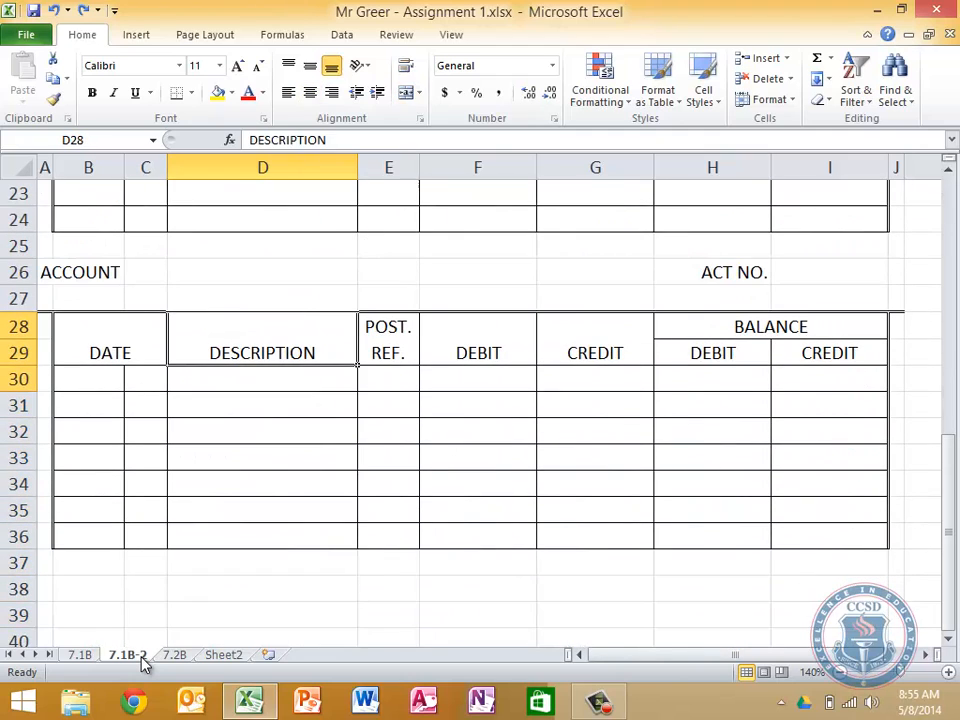
{"action": "key", "text": "Up"}
{"action": "key", "text": "Up"}
{"action": "key", "text": "Left"}
{"action": "type", "text": "Sal"}
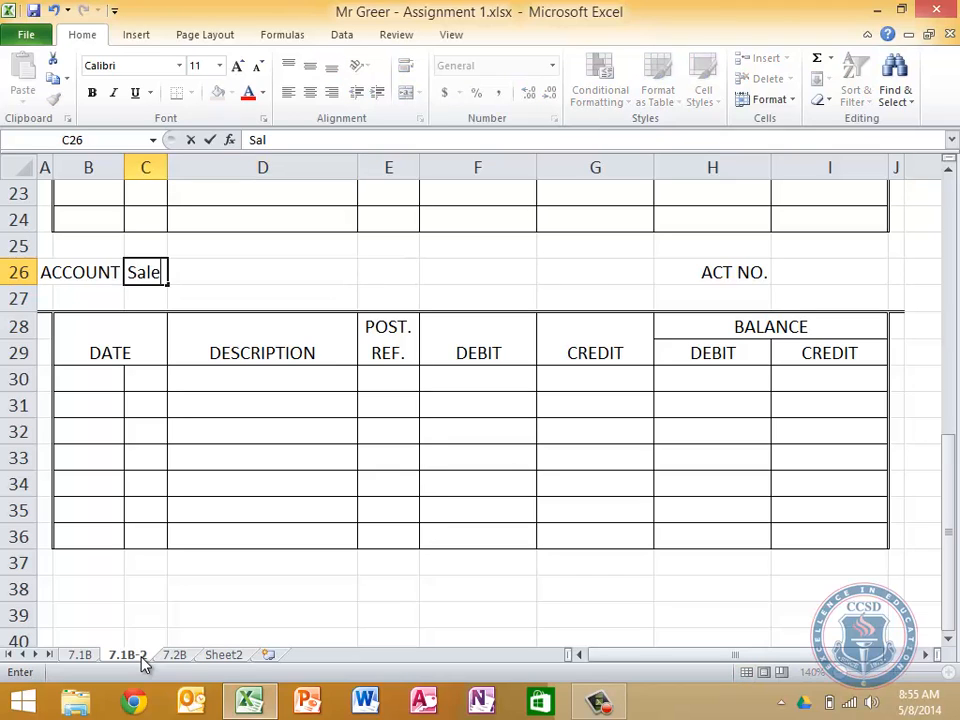
{"action": "type", "text": "es"}
{"action": "key", "text": "Tab"}
{"action": "key", "text": "Tab"}
{"action": "key", "text": "Tab"}
{"action": "key", "text": "Tab"}
{"action": "key", "text": "Tab"}
{"action": "key", "text": "Tab"}
{"action": "type", "text": "401"}
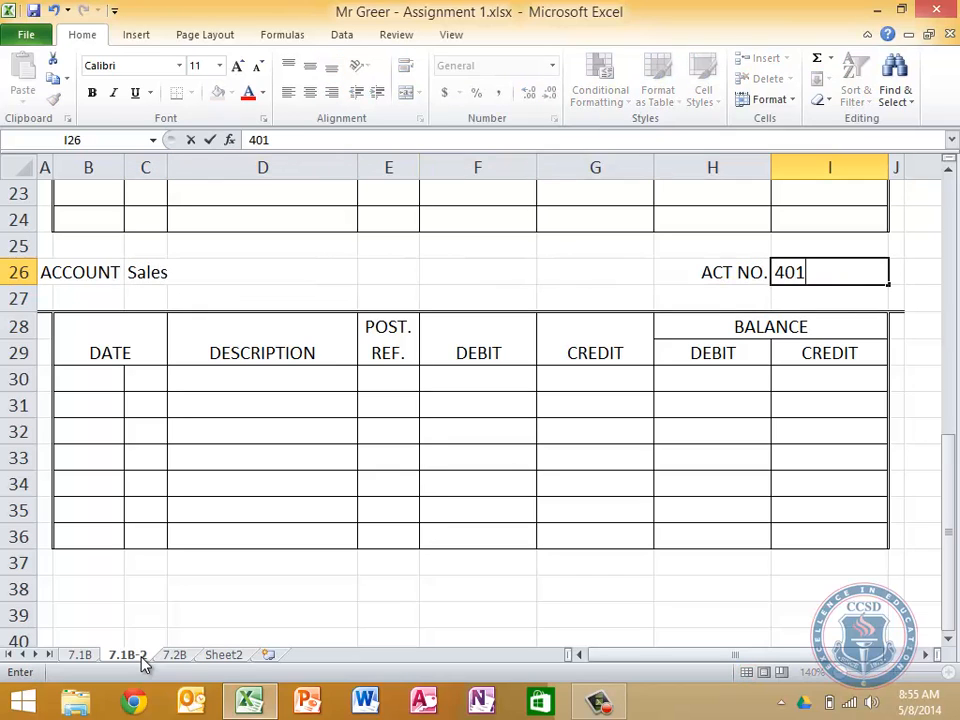
{"action": "key", "text": "Return"}
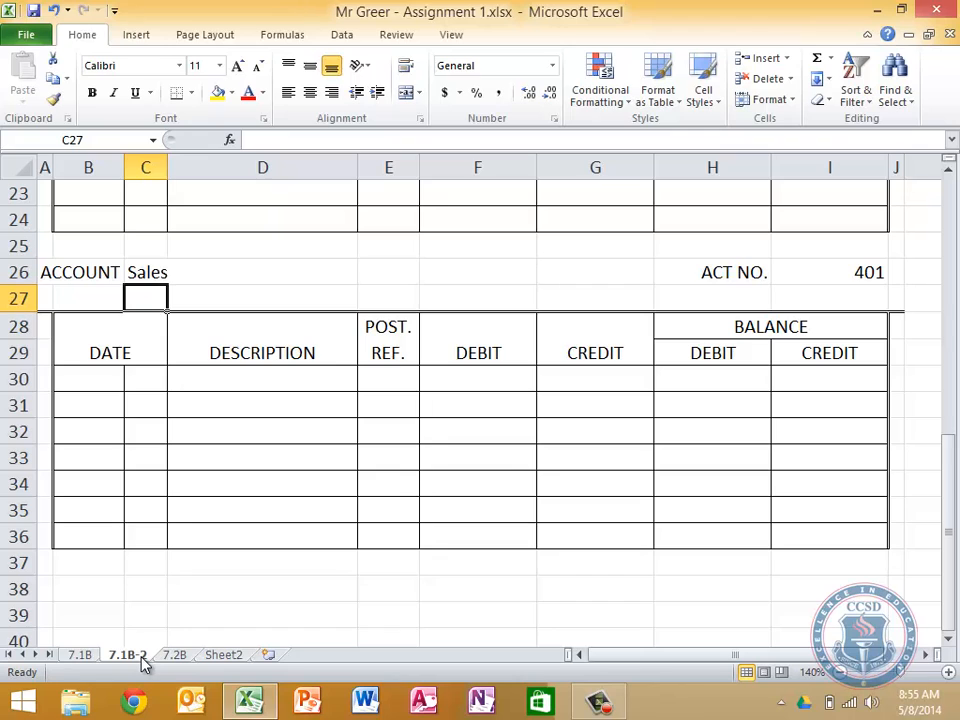
Enter the year 2013 and the posting date June 30 in the Sales ledger's date columns
{"action": "key", "text": "Left"}
{"action": "key", "text": "Left"}
{"action": "key", "text": "Down"}
{"action": "key", "text": "Down"}
{"action": "key", "text": "Right"}
{"action": "key", "text": "Down"}
{"action": "type", "text": "2013"}
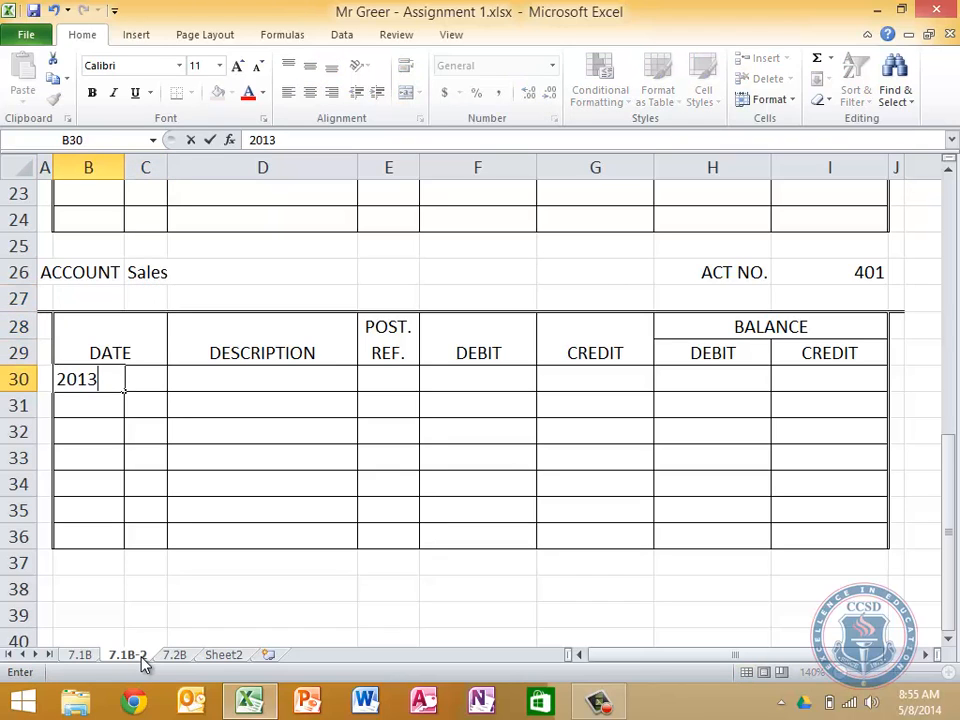
{"action": "key", "text": "Return"}
{"action": "type", "text": "June"}
{"action": "key", "text": "Tab"}
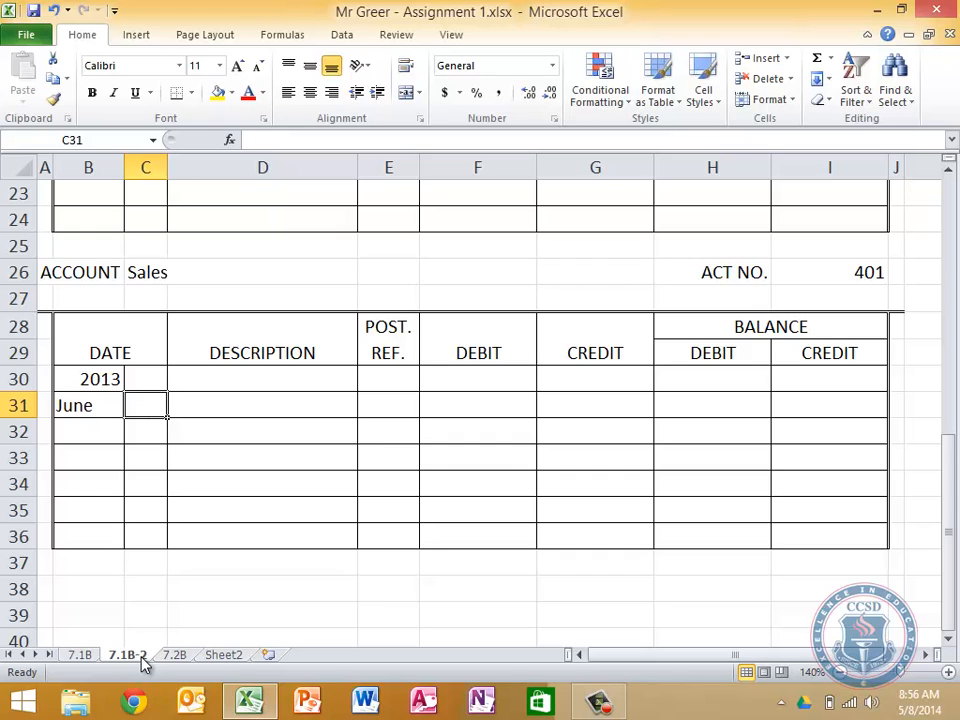
{"action": "scroll", "coordinate": [146, 662], "scroll_direction": "up", "scroll_amount": 7}
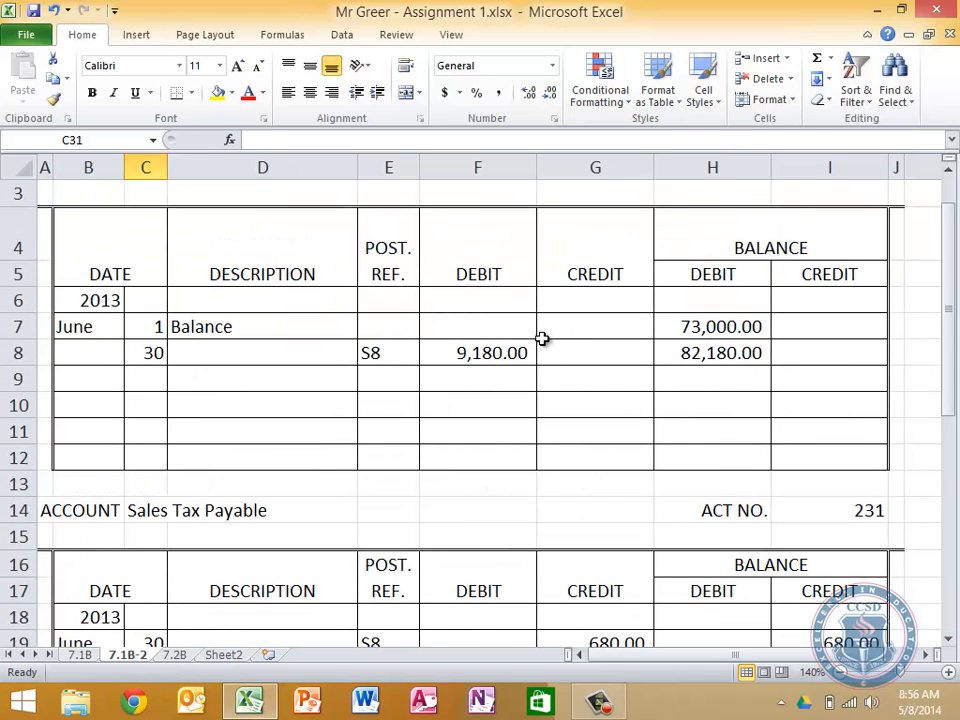
{"action": "scroll", "coordinate": [542, 336], "scroll_direction": "up", "scroll_amount": 1}
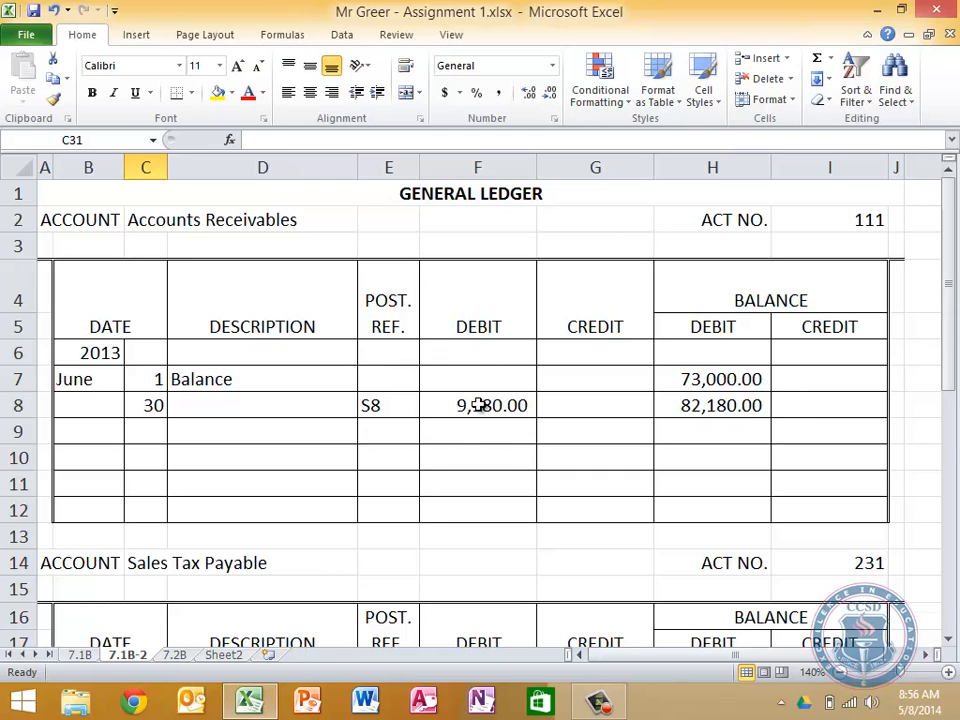
{"action": "scroll", "coordinate": [478, 404], "scroll_direction": "down", "scroll_amount": 6}
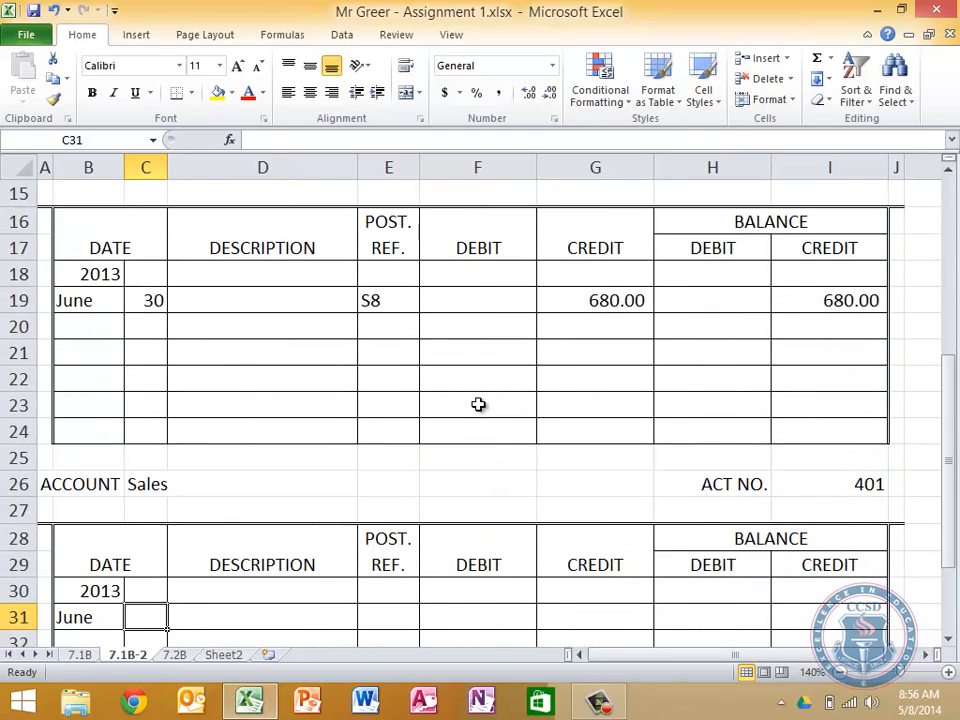
{"action": "type", "text": "30"}
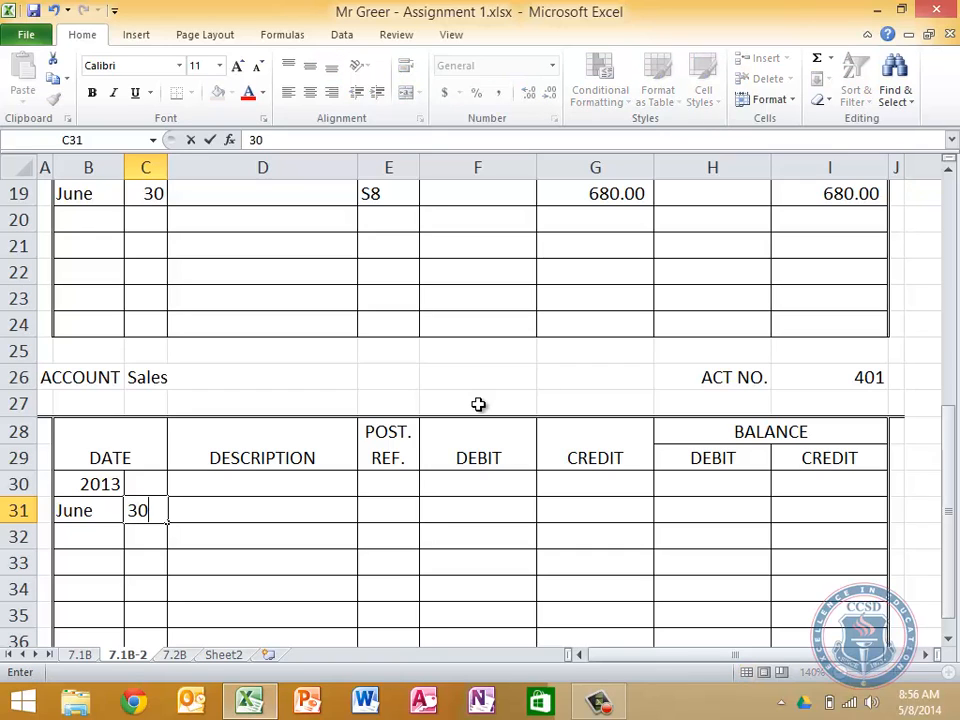
Enter S8 as the posting reference for the June 30 line of the Sales ledger
{"action": "key", "text": "Tab"}
{"action": "key", "text": "Tab"}
{"action": "type", "text": "s8"}
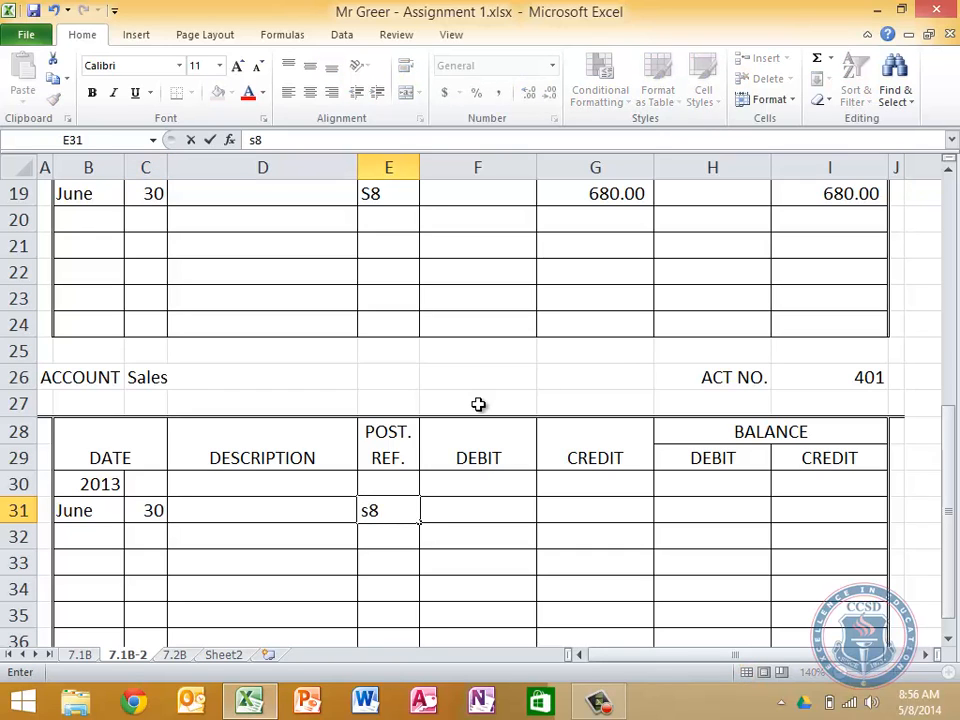
{"action": "key", "text": "BackSpace"}
{"action": "key", "text": "BackSpace"}
{"action": "type", "text": "S8"}
{"action": "key", "text": "Tab"}
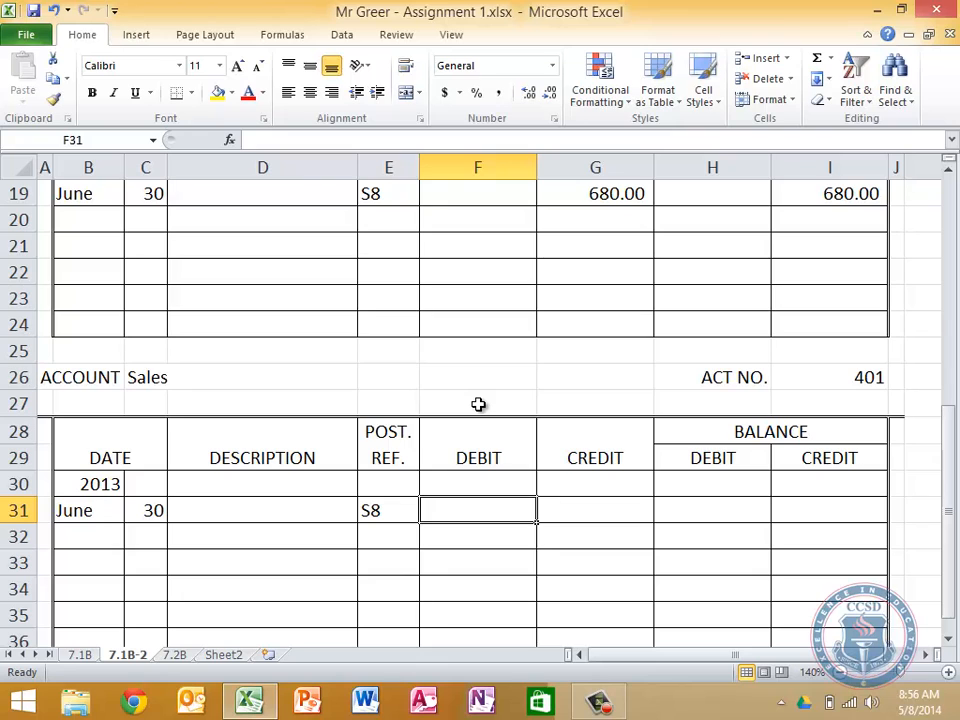
Post the Sales Credit total from sheet 7.1B to the June 30 credit cell of the Sales ledger with a linking formula
{"action": "left_click", "coordinate": [84, 656]}
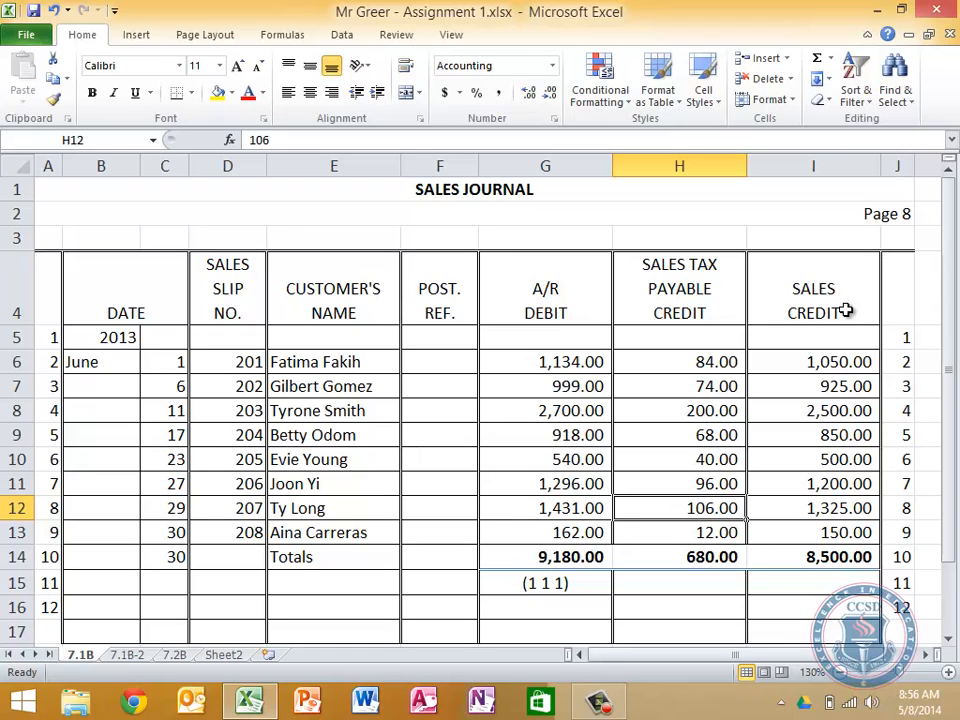
{"action": "left_click", "coordinate": [127, 654]}
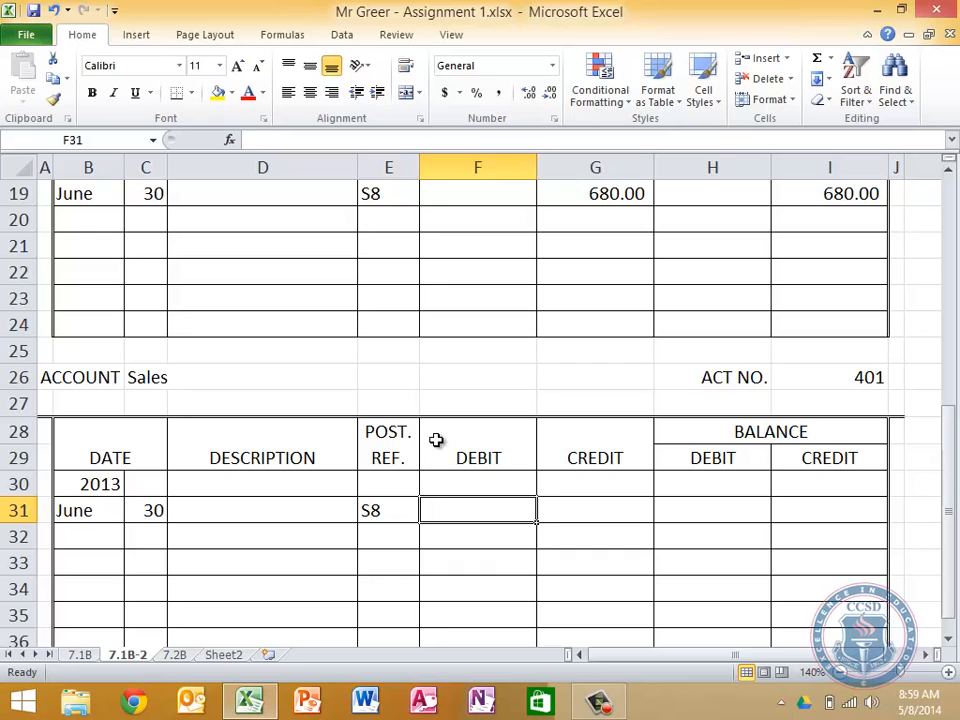
{"action": "key", "text": "Tab"}
{"action": "type", "text": "="}
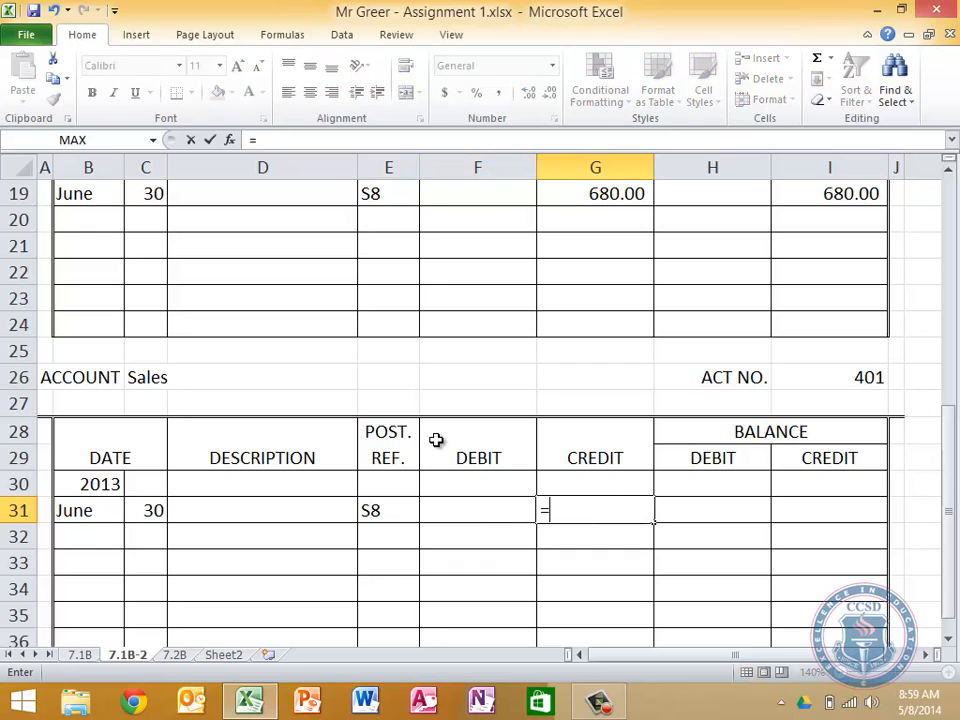
{"action": "left_click", "coordinate": [78, 654]}
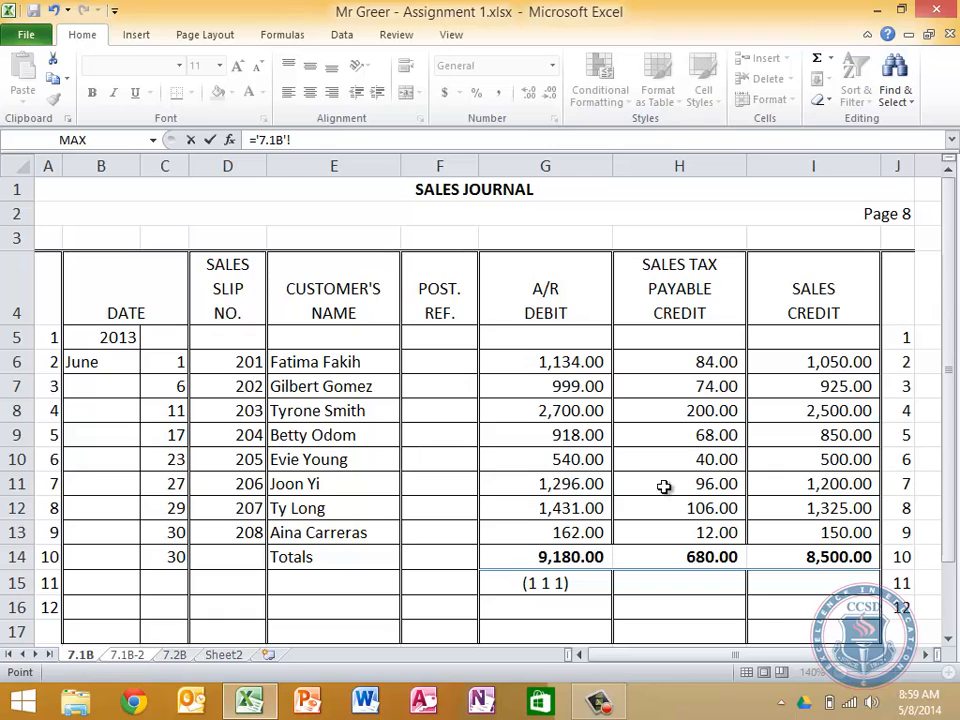
{"action": "left_click", "coordinate": [820, 560]}
{"action": "key", "text": "Return"}
Set the Sales ledger's June 30 credit balance with the formula =G31
{"action": "key", "text": "Up"}
{"action": "key", "text": "Right"}
{"action": "key", "text": "Right"}
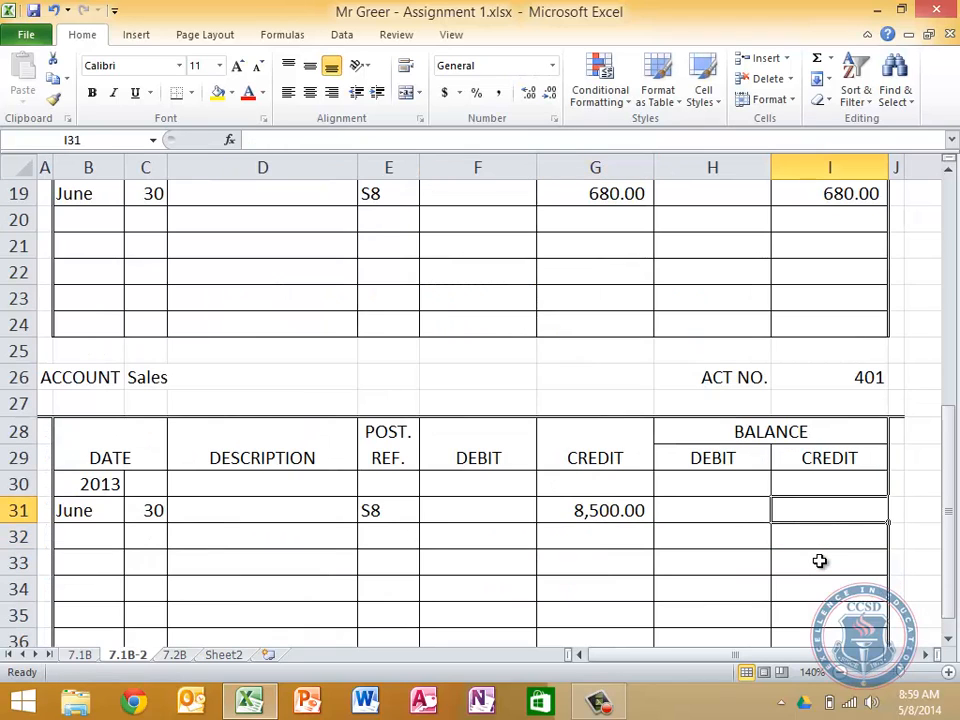
{"action": "type", "text": "="}
{"action": "left_click", "coordinate": [579, 507]}
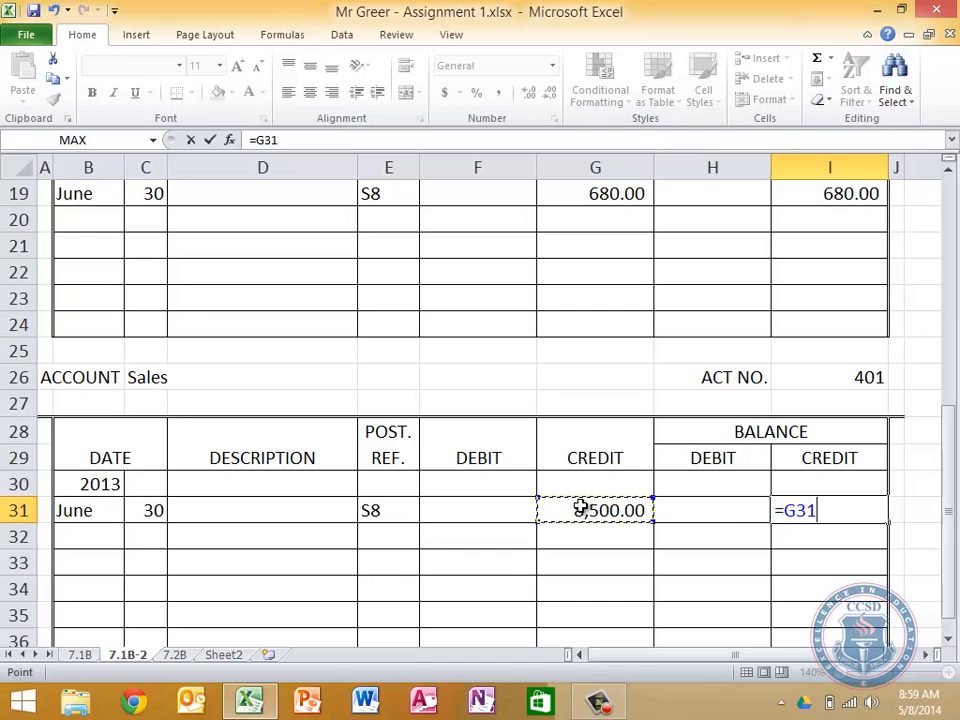
{"action": "key", "text": "Return"}
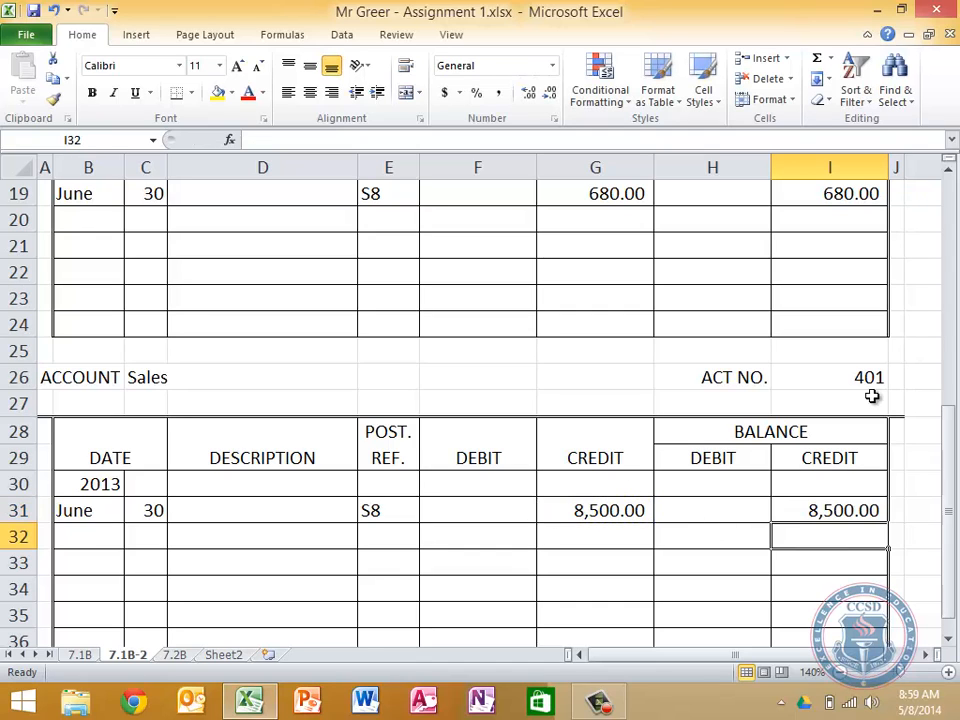
Enter the posting reference (2 3 1) below the Sales Tax Payable Credit total on sheet 7.1B
{"action": "left_click", "coordinate": [176, 655]}
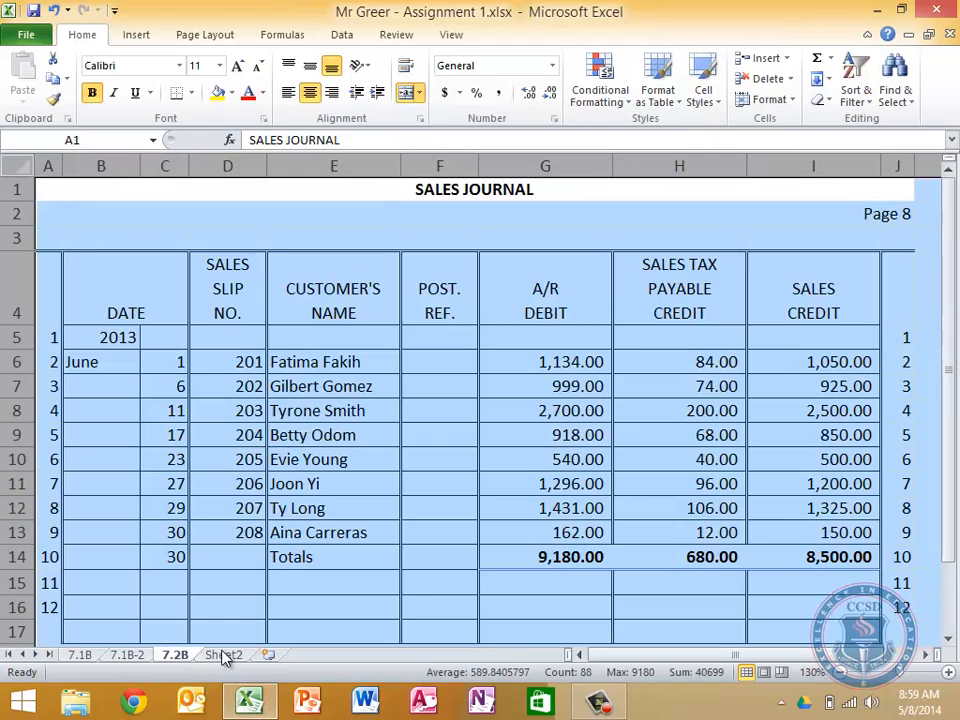
{"action": "left_click", "coordinate": [690, 577]}
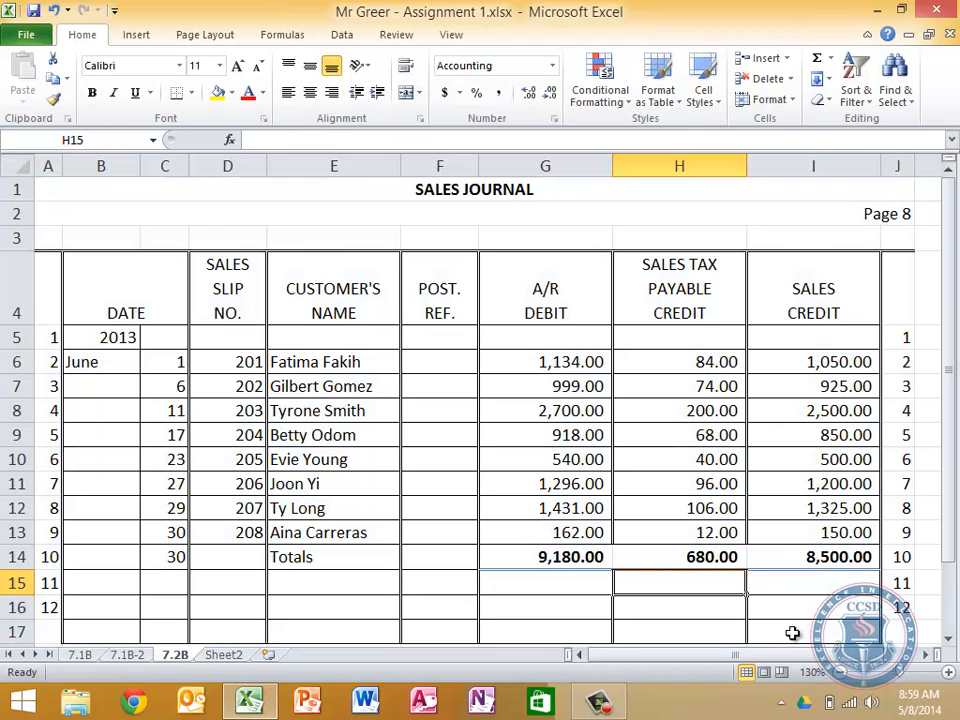
{"action": "left_click", "coordinate": [78, 655]}
{"action": "left_click", "coordinate": [664, 589]}
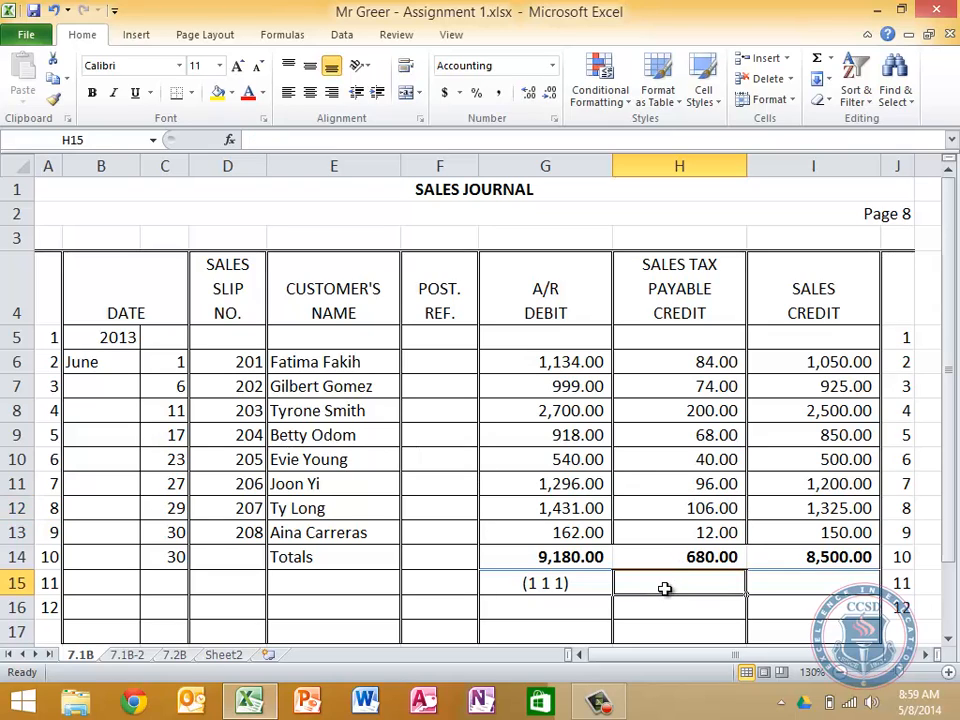
{"action": "type", "text": "("}
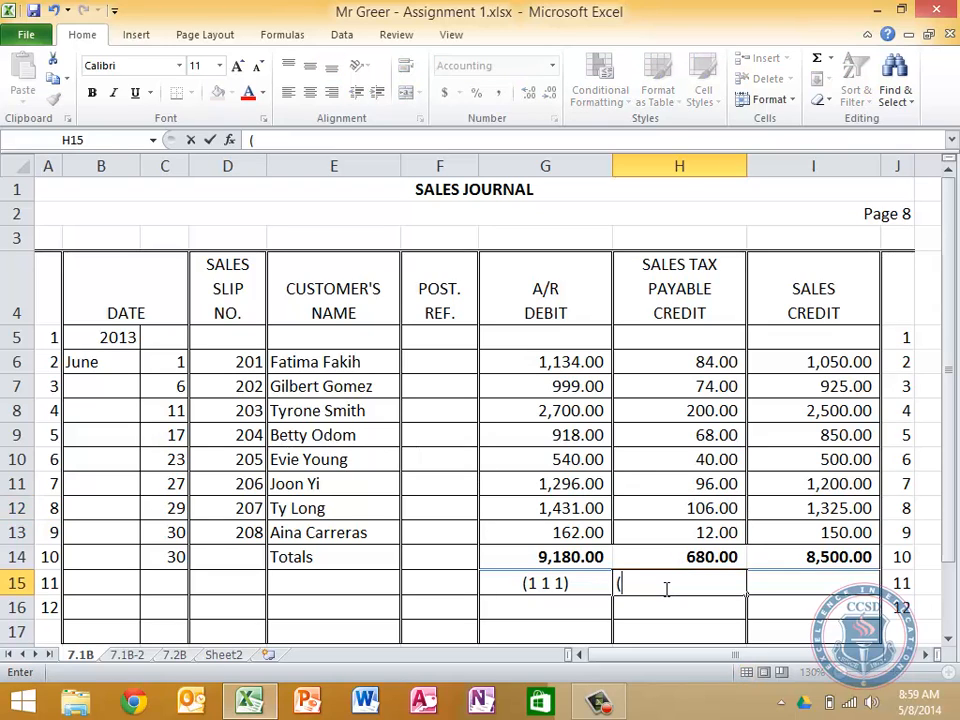
{"action": "type", "text": "2 3 1)"}
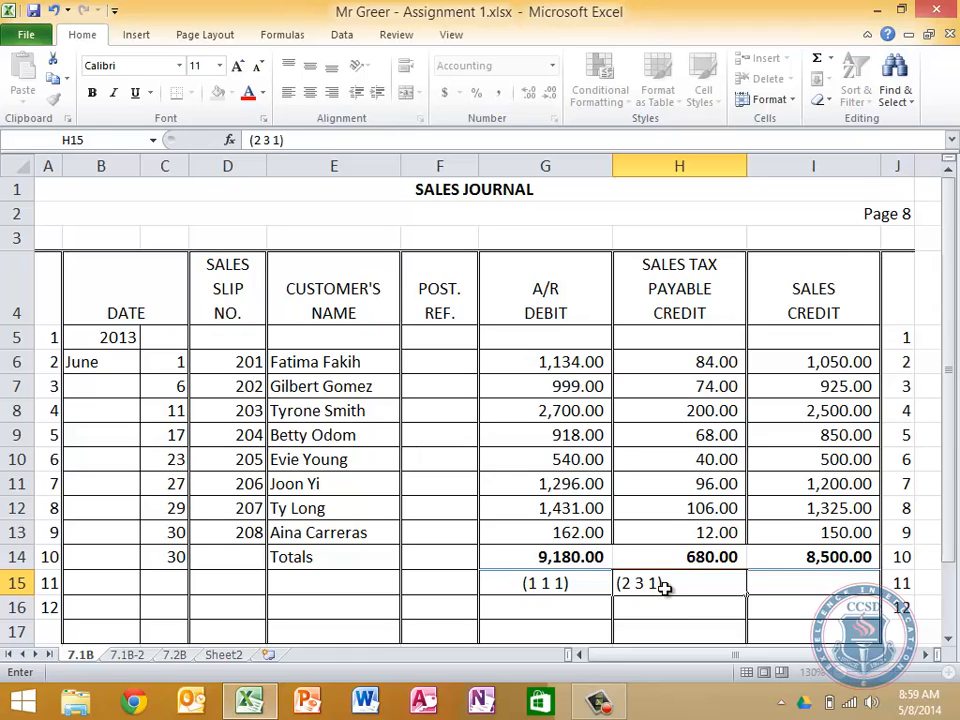
Enter the posting reference (4 0 1) below the Sales Credit total on sheet 7.1B
{"action": "key", "text": "Tab"}
{"action": "type", "text": "("}
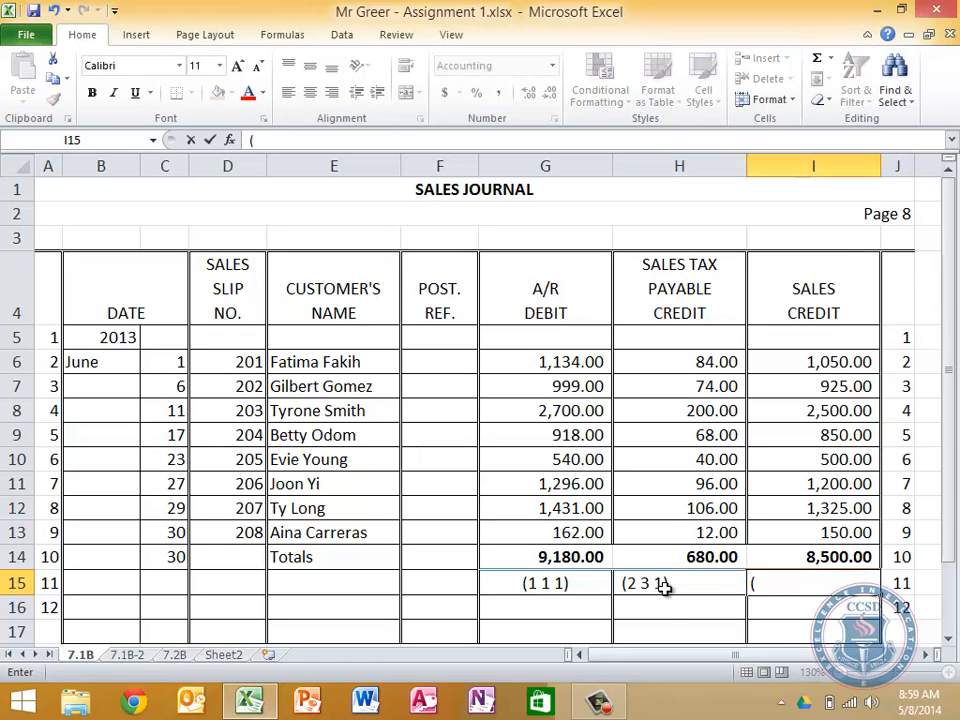
{"action": "type", "text": "4 0 1)"}
{"action": "key", "text": "Return"}
Center the Sales Tax Payable and Sales posting references in H15:I15
{"action": "left_click", "coordinate": [664, 587]}
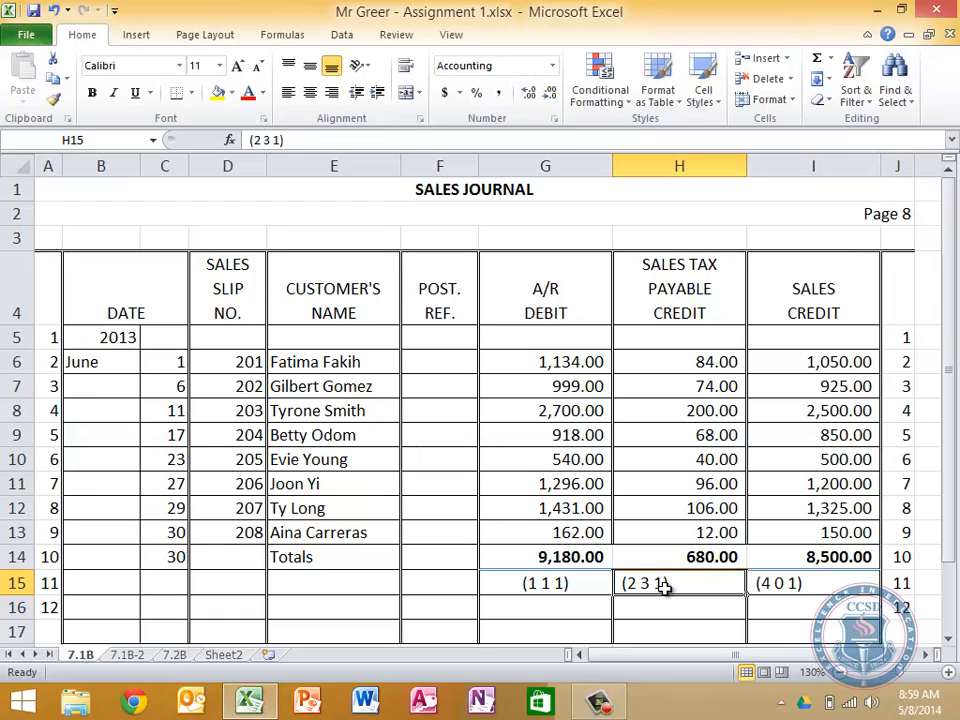
{"action": "key", "text": "shift+Right"}
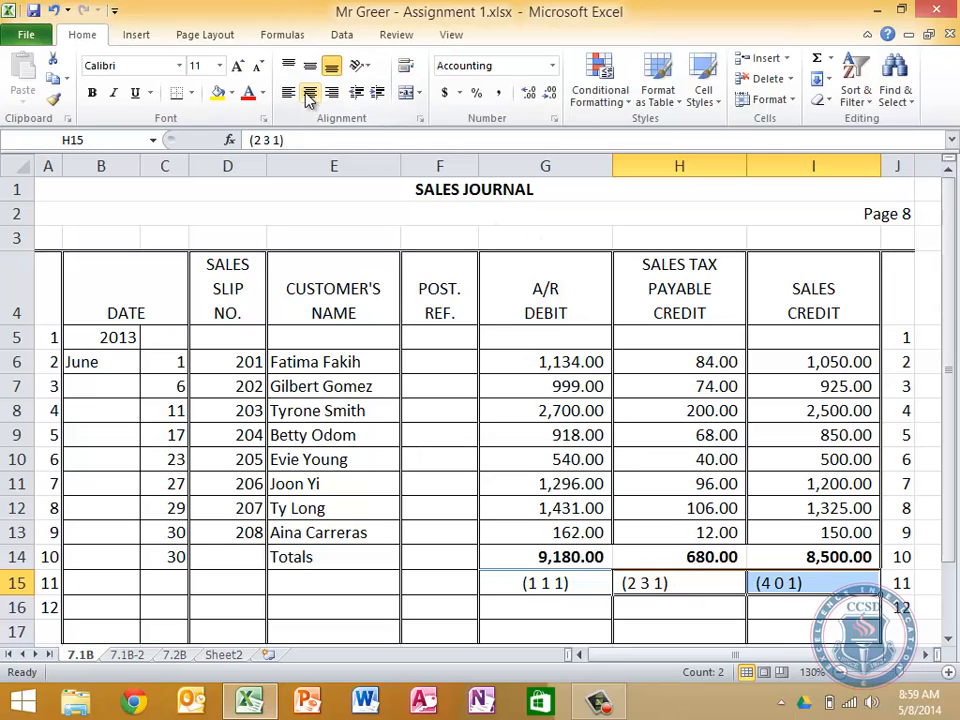
{"action": "left_click", "coordinate": [309, 93]}
{"action": "key", "text": "Down"}
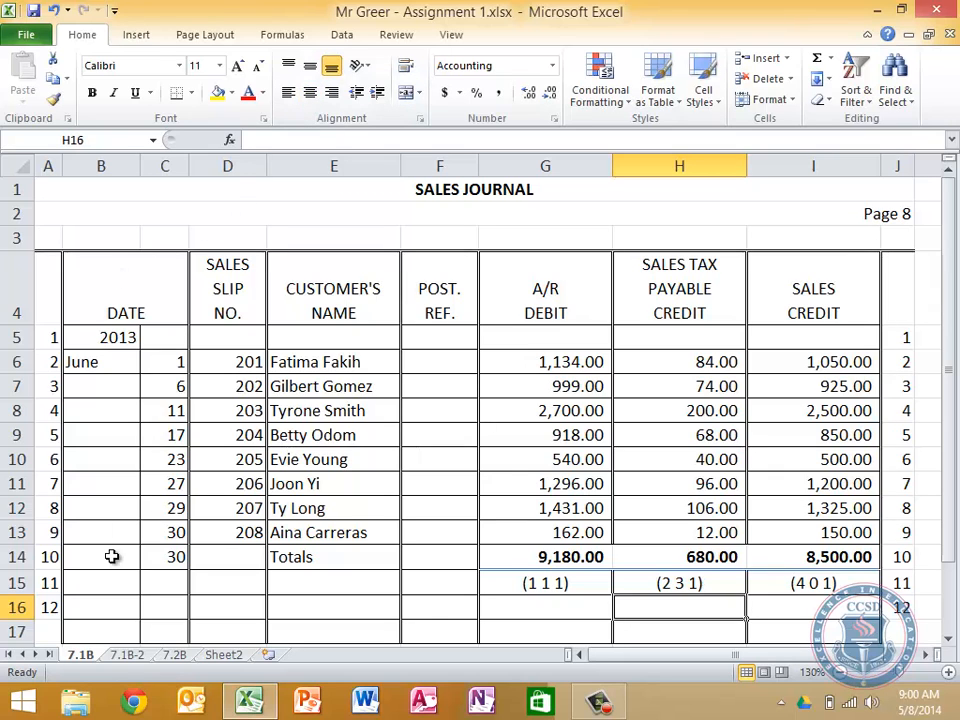
{"action": "left_click", "coordinate": [128, 655]}
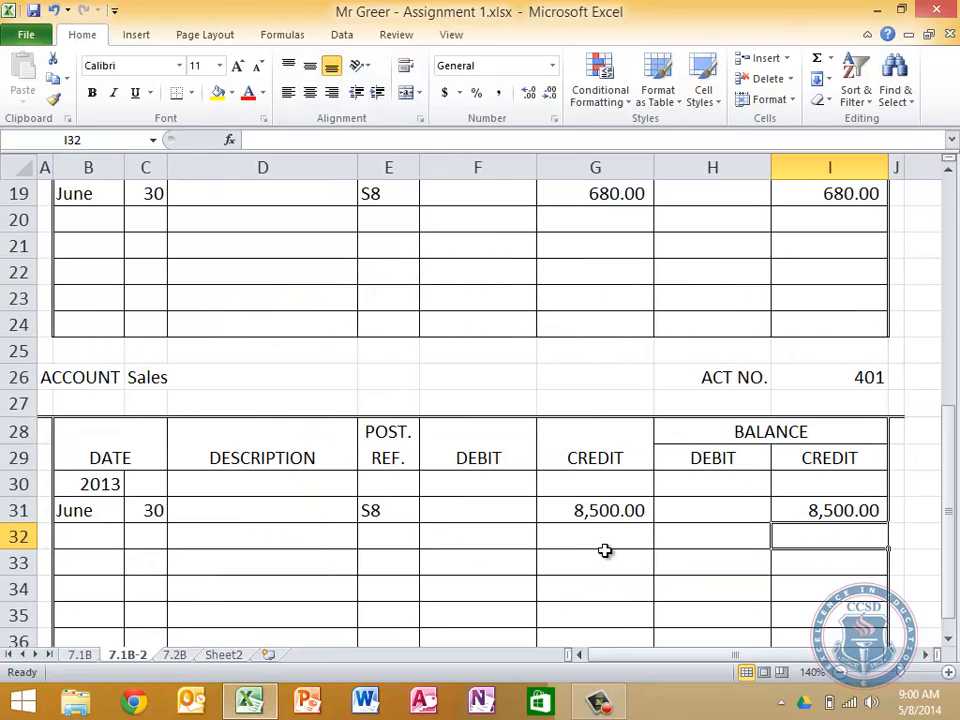
{"action": "scroll", "coordinate": [621, 489], "scroll_direction": "up", "scroll_amount": 4}
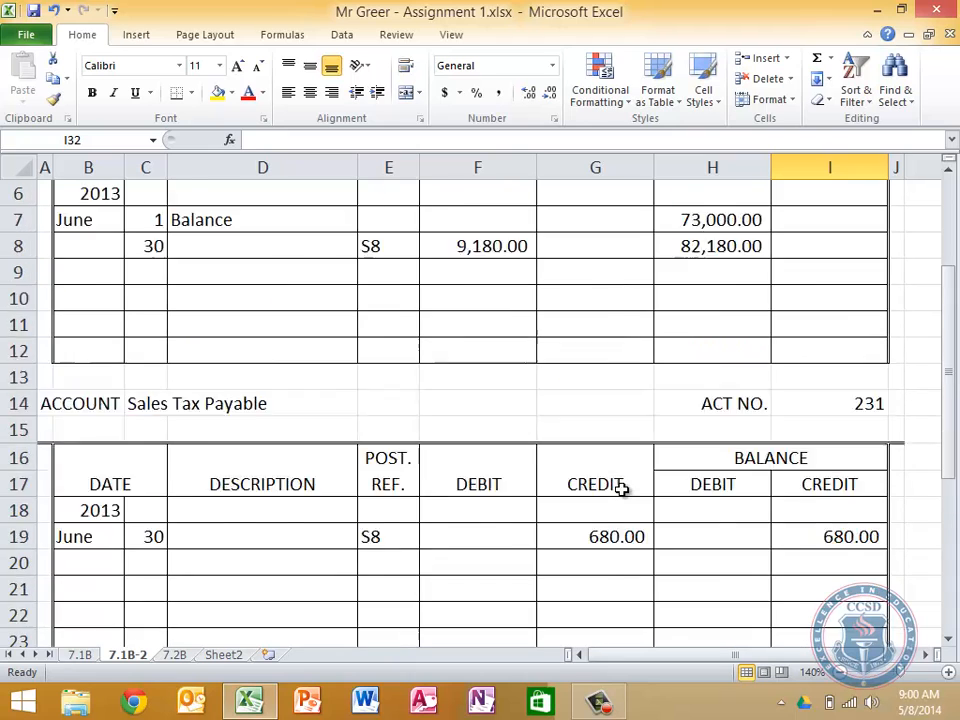
{"action": "scroll", "coordinate": [621, 487], "scroll_direction": "up", "scroll_amount": 2}
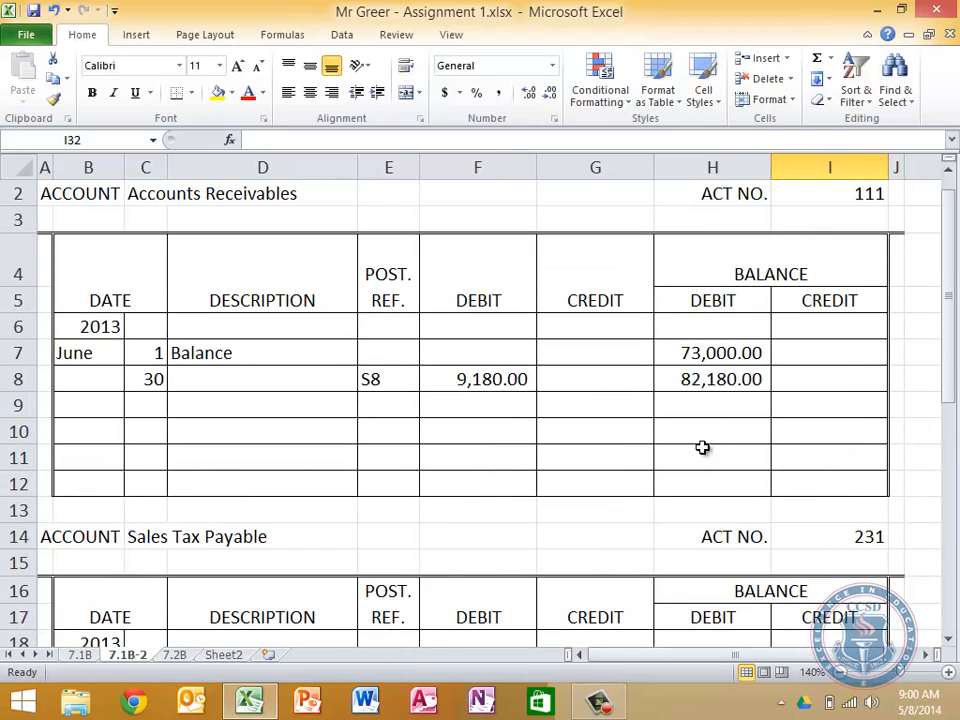
{"action": "scroll", "coordinate": [816, 499], "scroll_direction": "down", "scroll_amount": 1}
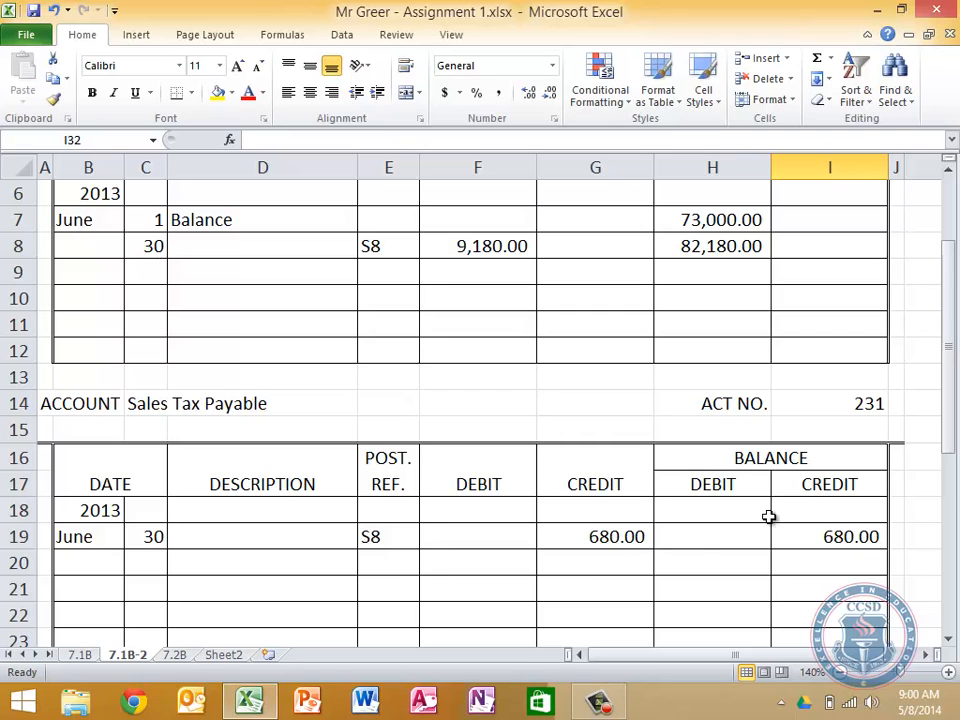
Clear the old sales entries from C6:I13 of the journal on sheet 7.2B, keeping the Totals row
{"action": "left_click", "coordinate": [176, 655]}
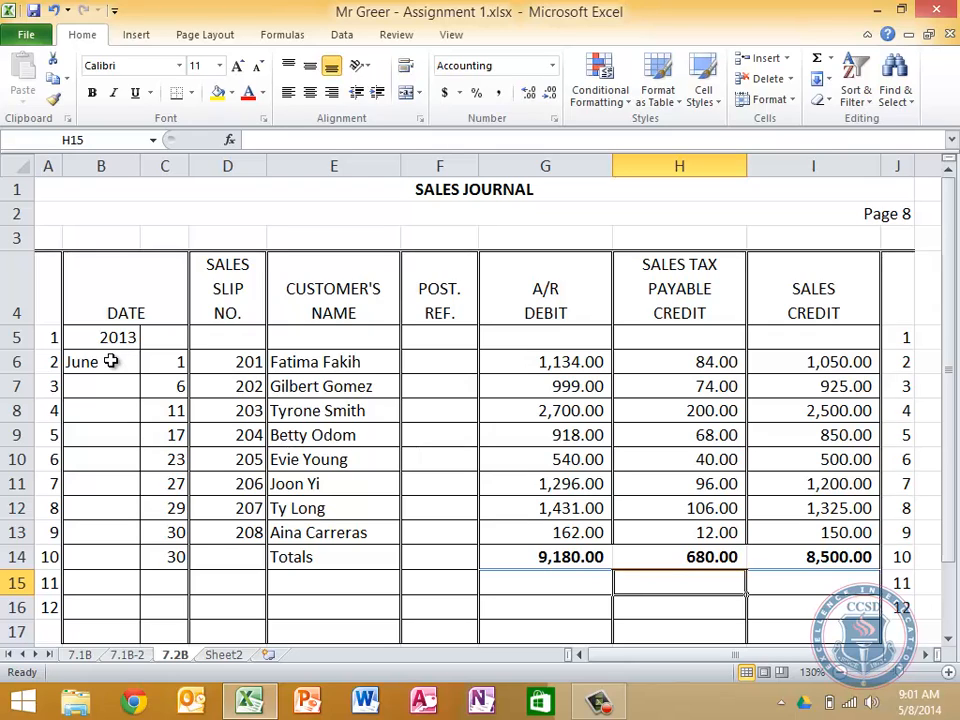
{"action": "key", "text": "Left"}
{"action": "key", "text": "Up"}
{"action": "key", "text": "Up"}
{"action": "key", "text": "Left"}
{"action": "key", "text": "Left"}
{"action": "key", "text": "Up"}
{"action": "key", "text": "Up"}
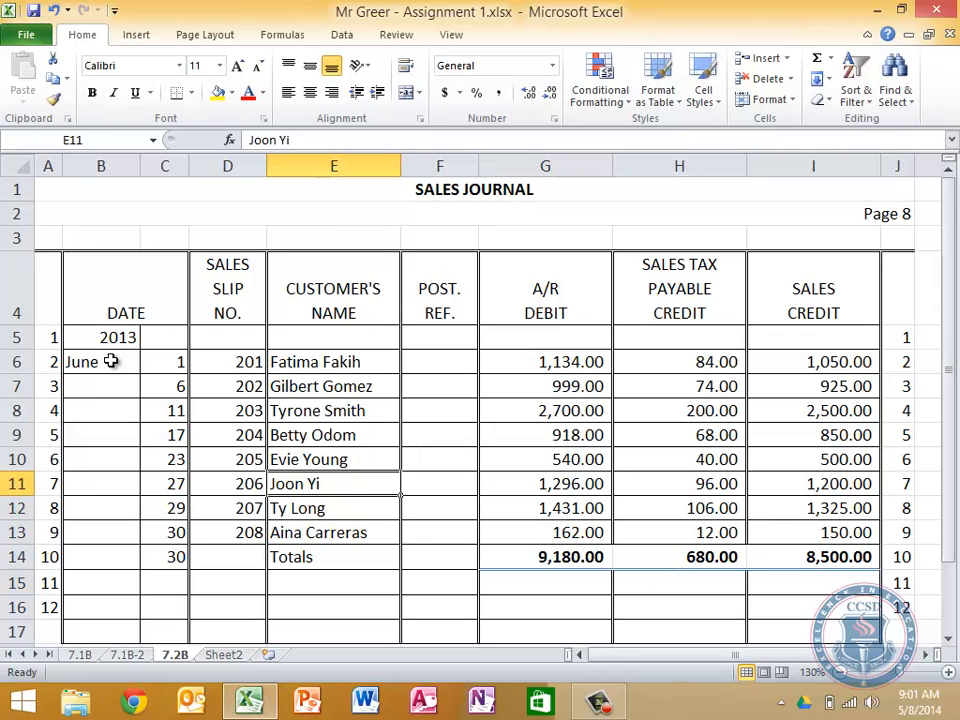
{"action": "key", "text": "Up"}
{"action": "key", "text": "Left"}
{"action": "key", "text": "Left"}
{"action": "key", "text": "Up"}
{"action": "key", "text": "Up"}
{"action": "key", "text": "Up"}
{"action": "key", "text": "Up"}
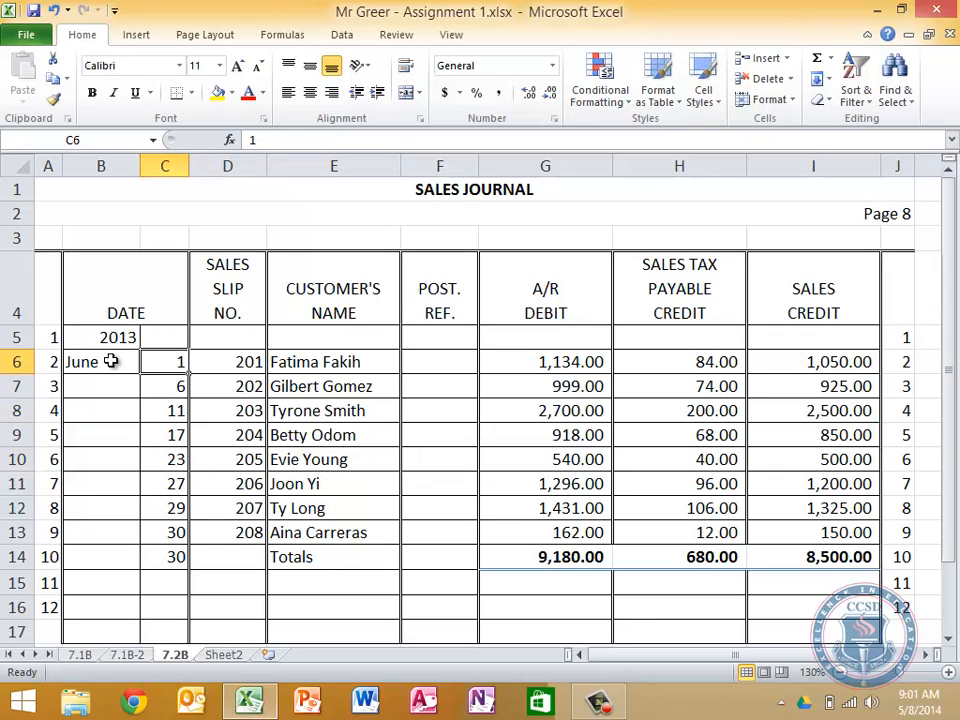
{"action": "key", "text": "shift+Right"}
{"action": "key", "text": "shift+Right"}
{"action": "key", "text": "shift+Right"}
{"action": "key", "text": "shift+Down"}
{"action": "key", "text": "shift+Down"}
{"action": "key", "text": "shift+Down"}
{"action": "key", "text": "shift+Right"}
{"action": "key", "text": "shift+Right"}
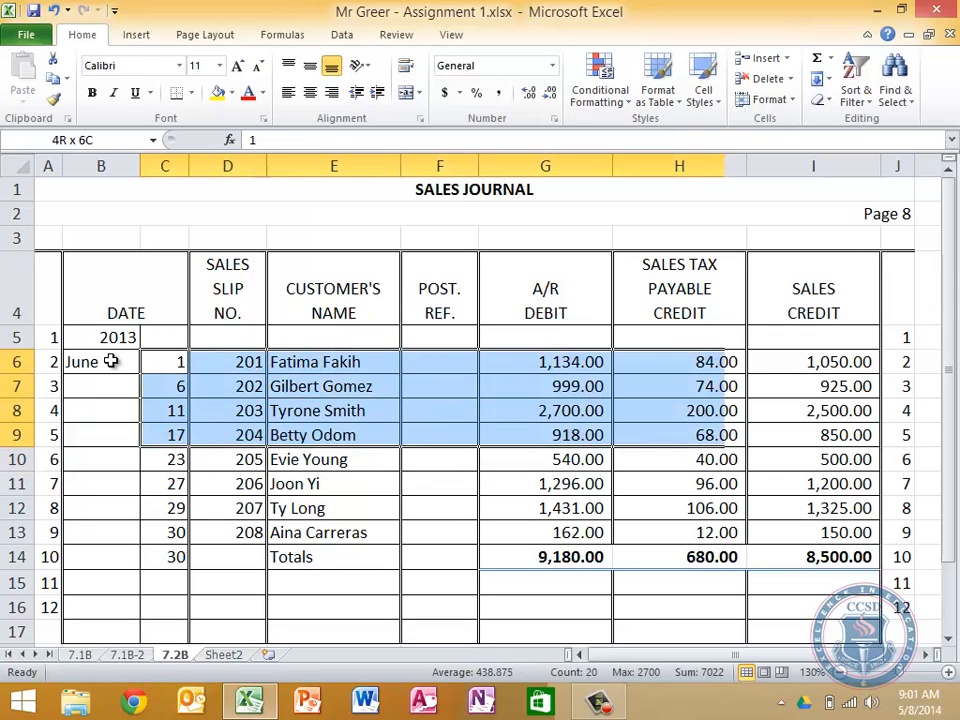
{"action": "key", "text": "shift+Right"}
{"action": "key", "text": "shift+Down"}
{"action": "key", "text": "shift+Down"}
{"action": "key", "text": "shift+Down"}
{"action": "key", "text": "shift+Down"}
{"action": "key", "text": "Delete"}
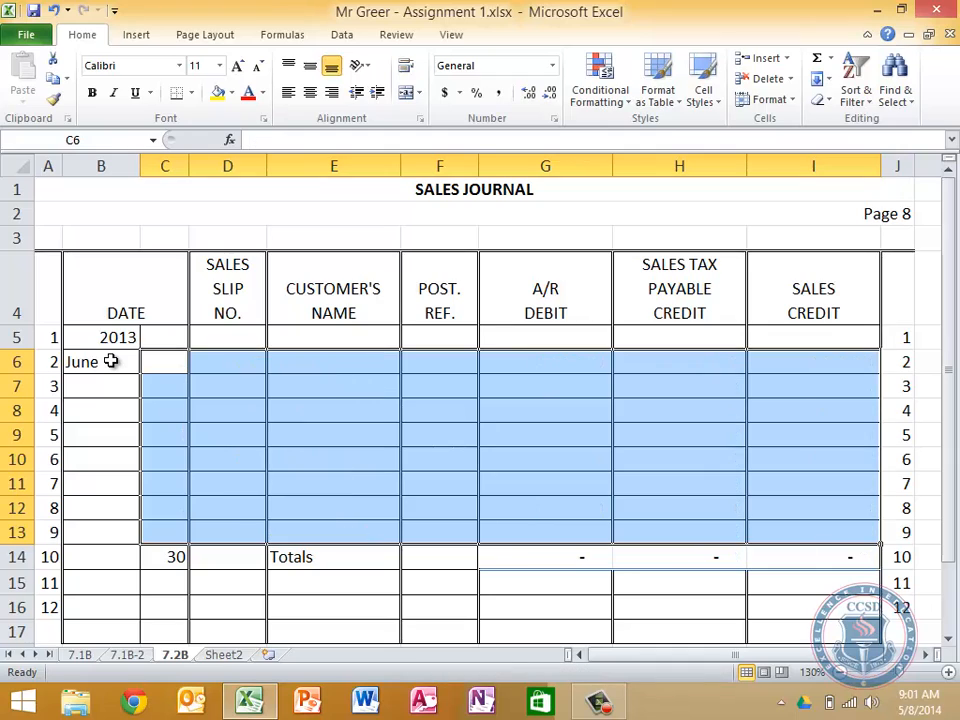
{"action": "key", "text": "Down"}
{"action": "key", "text": "Up"}
{"action": "key", "text": "Up"}
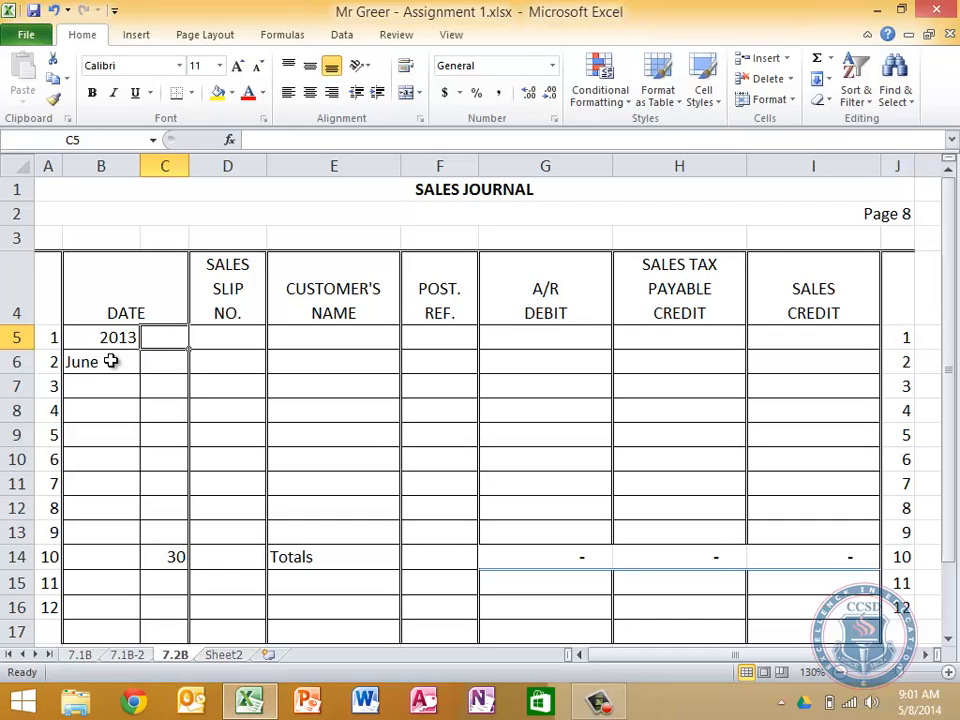
Start the first journal entry in row 6 with day 1, sales slip number 1601 and the customer's full name
{"action": "key", "text": "Down"}
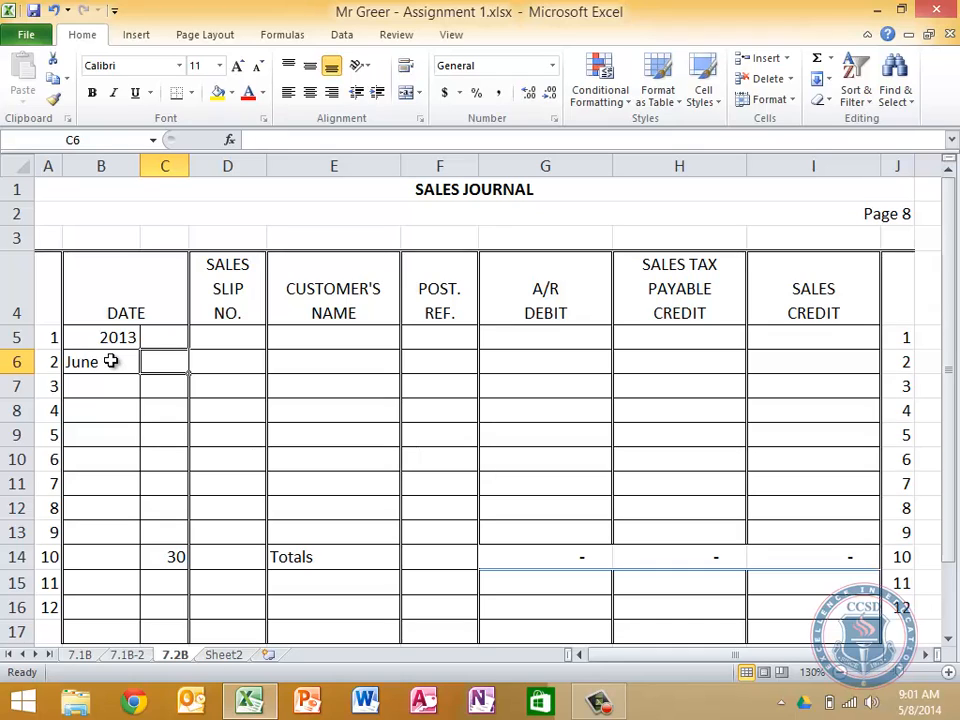
{"action": "type", "text": "1"}
{"action": "key", "text": "Tab"}
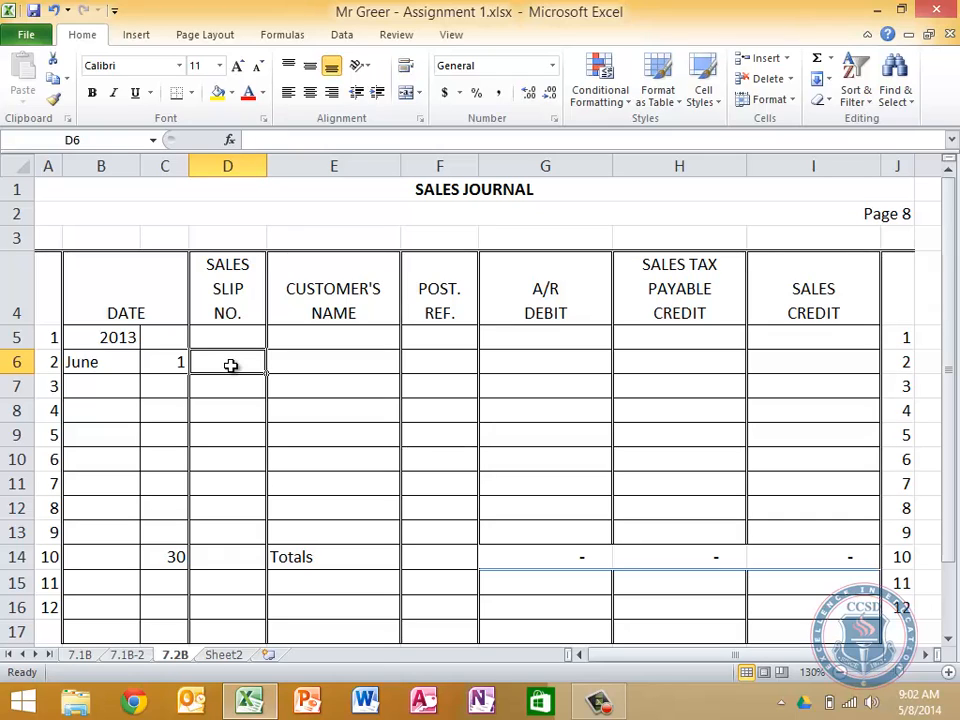
{"action": "type", "text": "1601"}
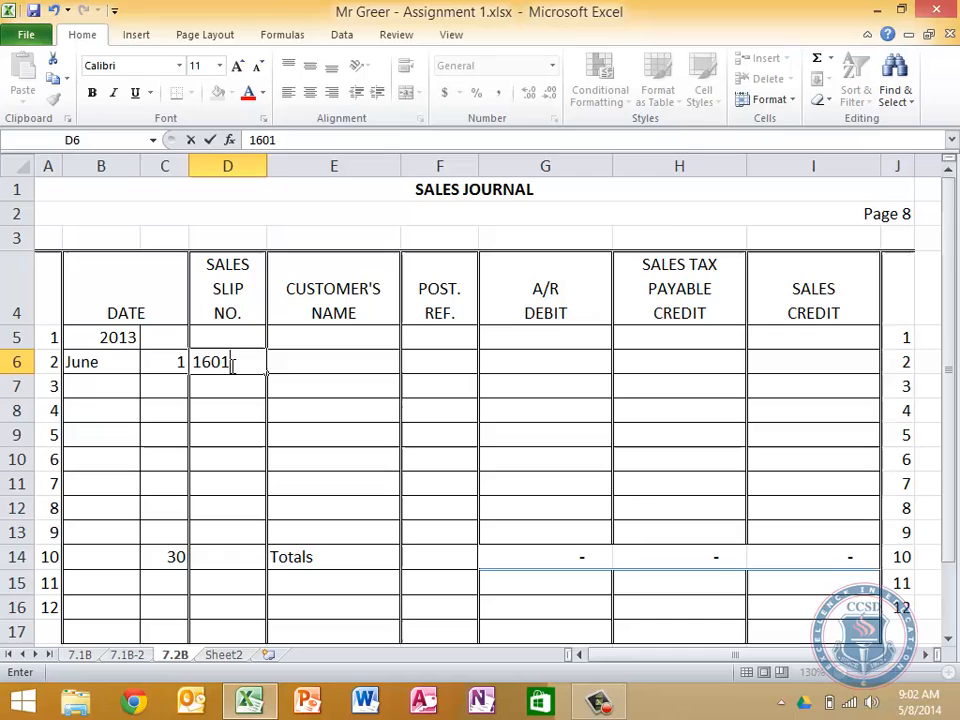
{"action": "key", "text": "Tab"}
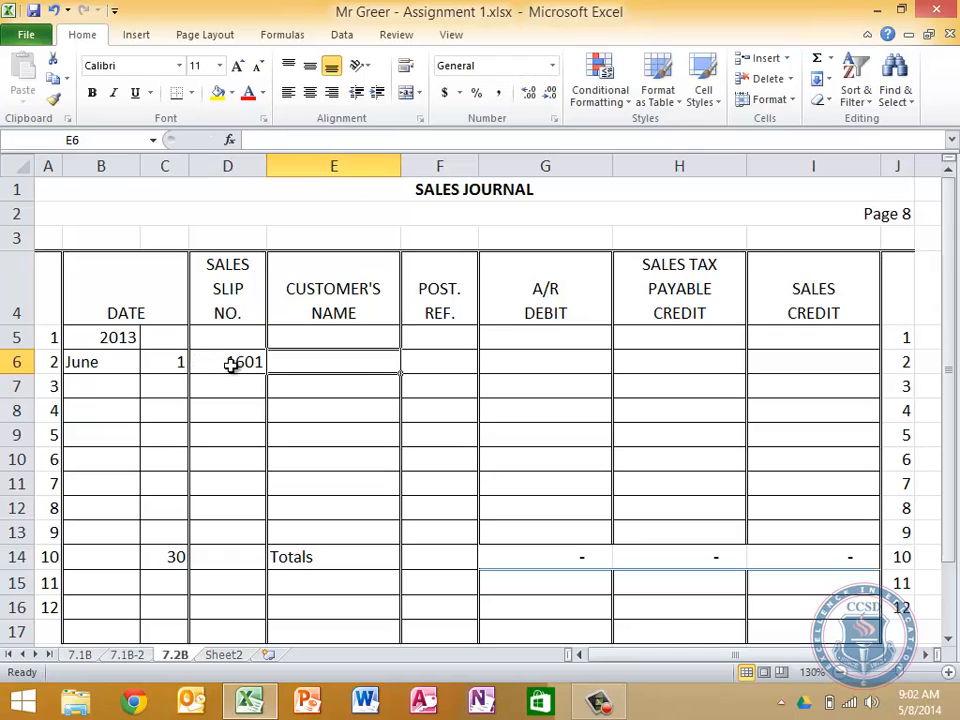
{"action": "type", "text": "Kenya Jac"}
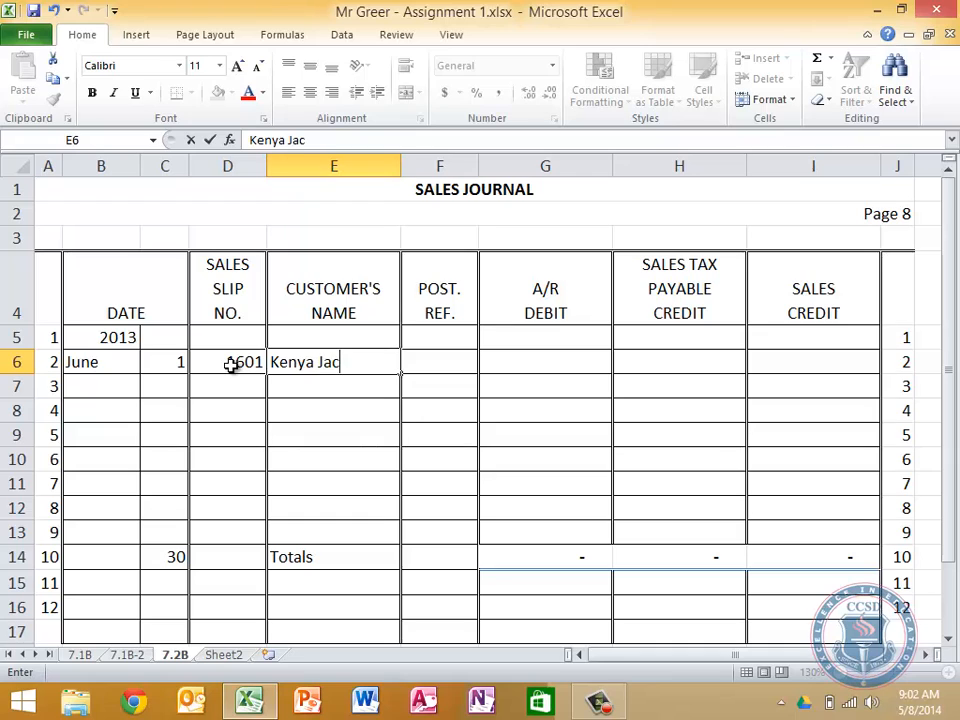
{"action": "type", "text": "kson"}
{"action": "key", "text": "Tab"}
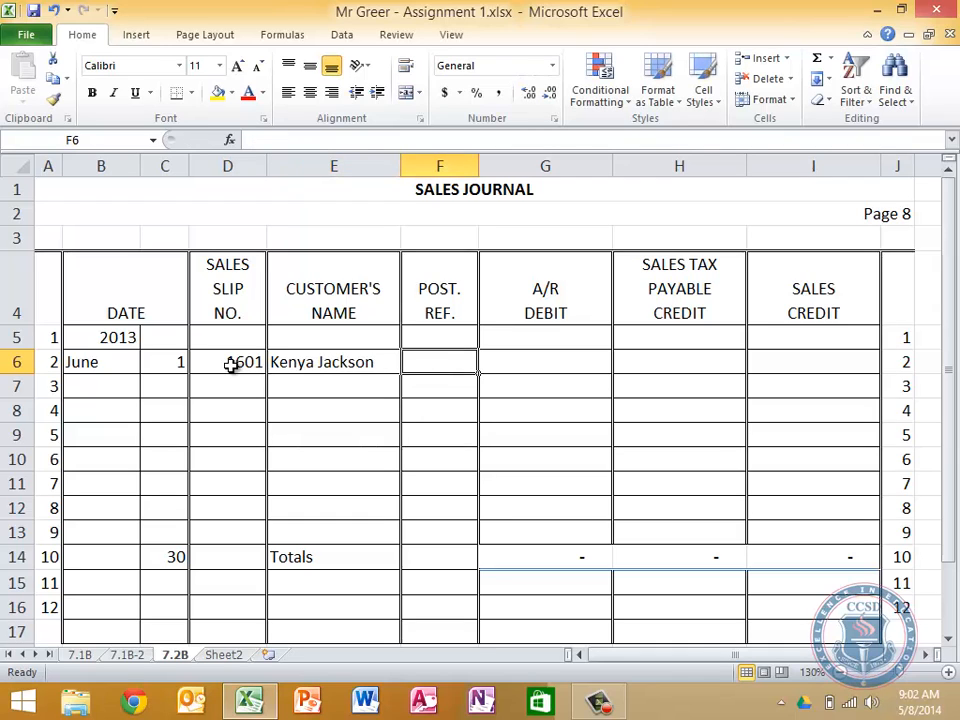
Enter 2525 as the Sales Credit and 202 as the Sales Tax Payable Credit for the first entry in row 6
{"action": "key", "text": "Tab"}
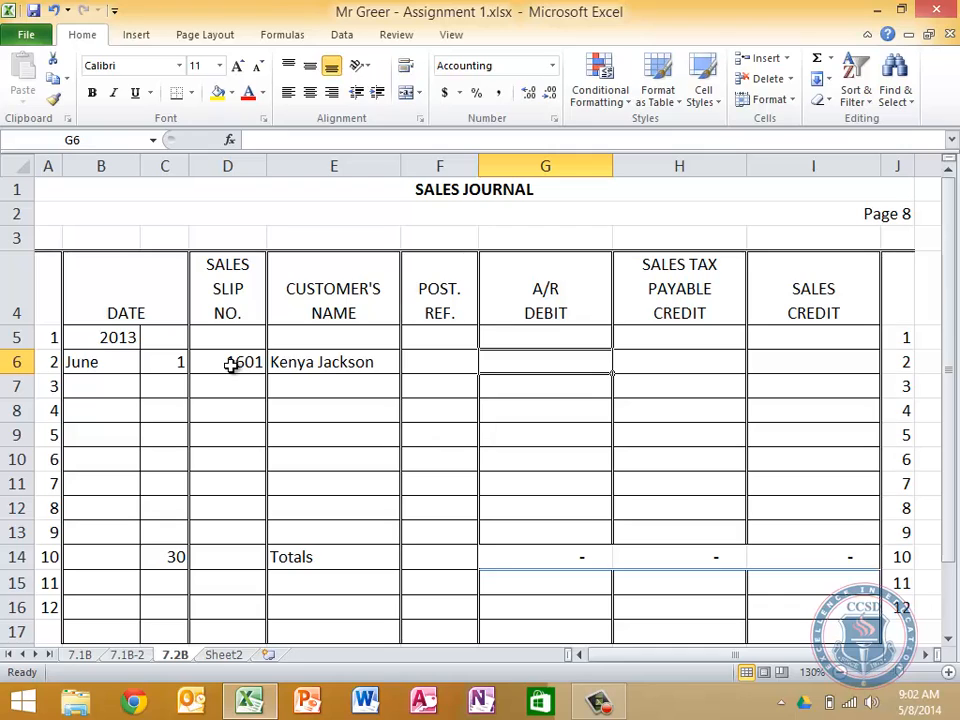
{"action": "key", "text": "Tab"}
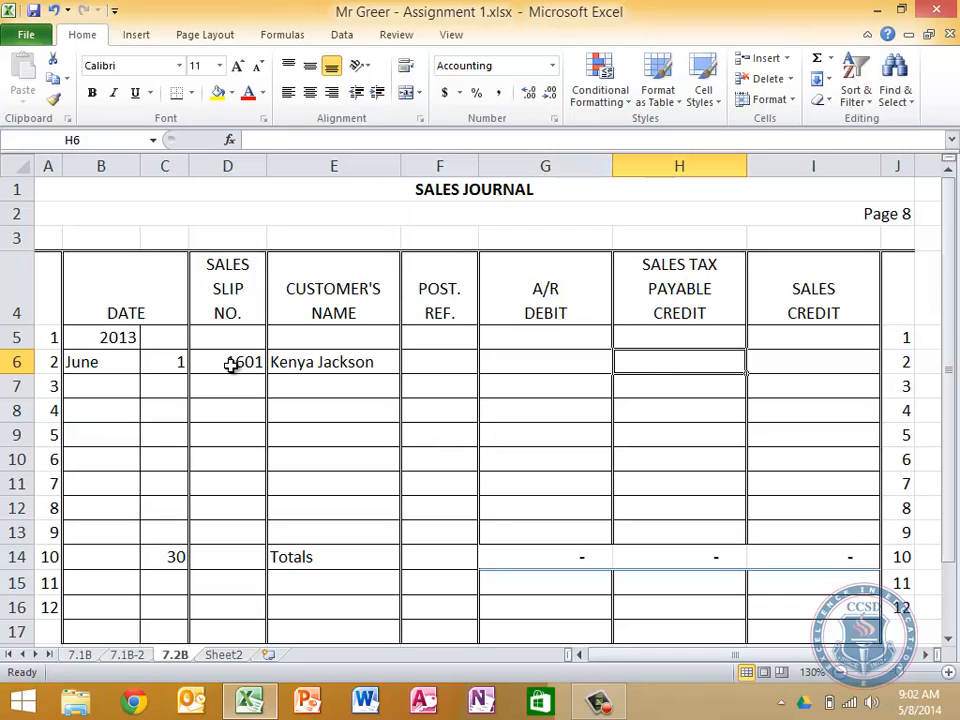
{"action": "key", "text": "Tab"}
{"action": "type", "text": "2525"}
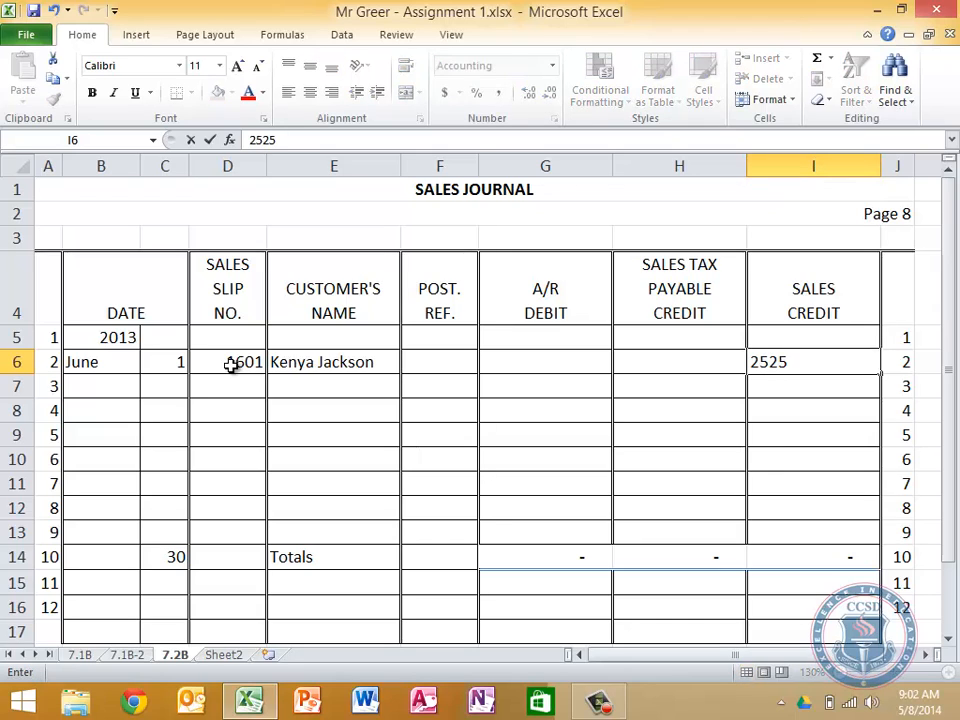
{"action": "key", "text": "shift+Tab"}
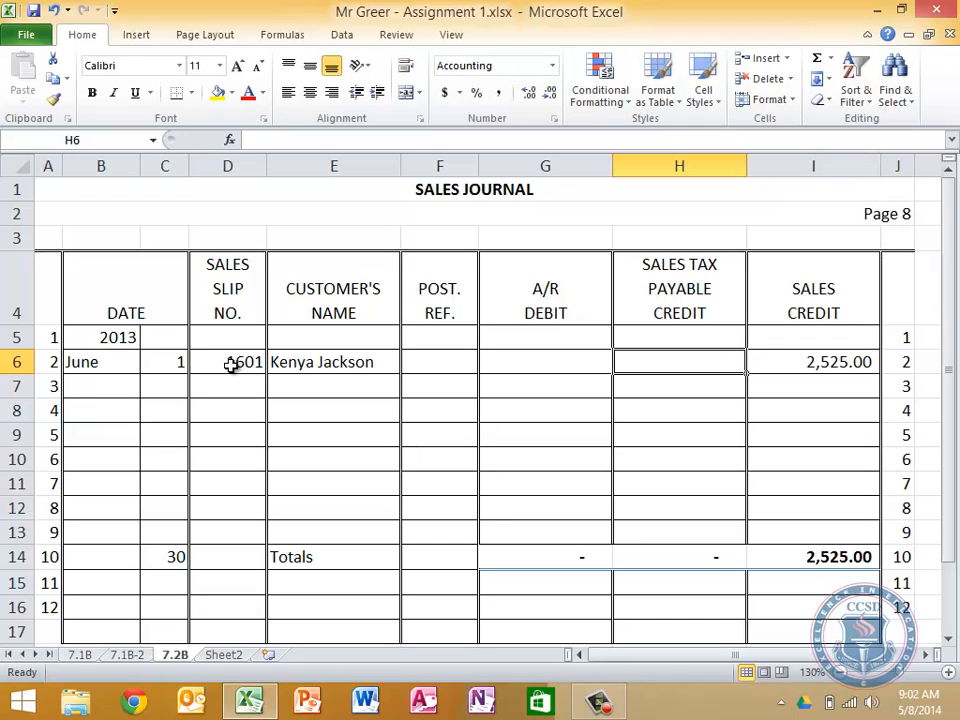
{"action": "type", "text": "202"}
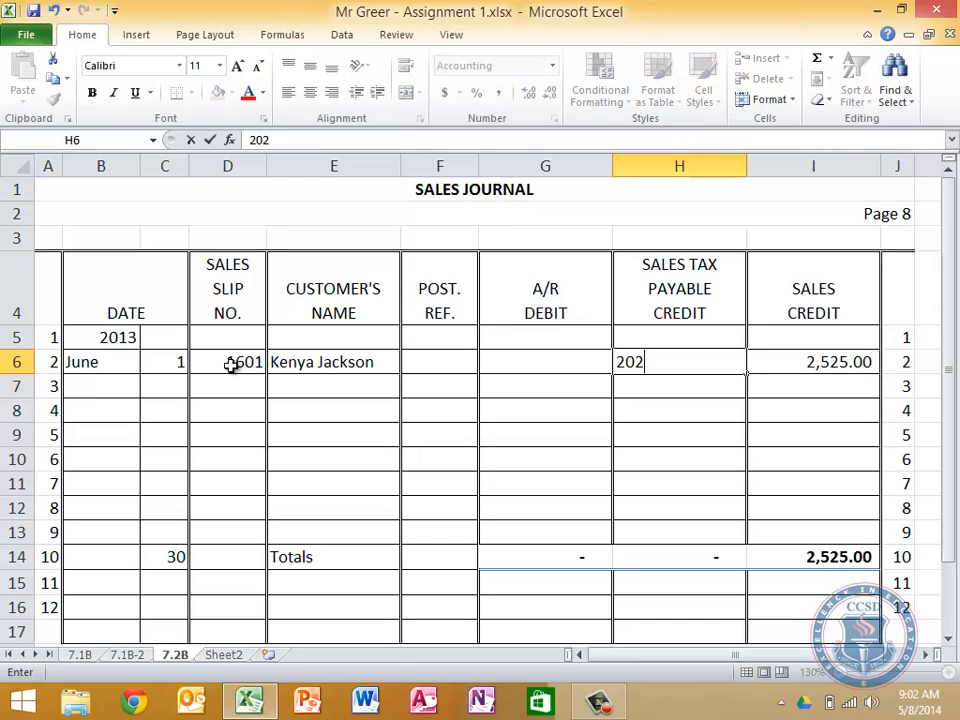
{"action": "key", "text": "shift+Tab"}
Replace the Sales Tax Payable amount in H6 with the formula =I6*.08 and copy it down through H13
{"action": "key", "text": "Tab"}
{"action": "type", "text": "="}
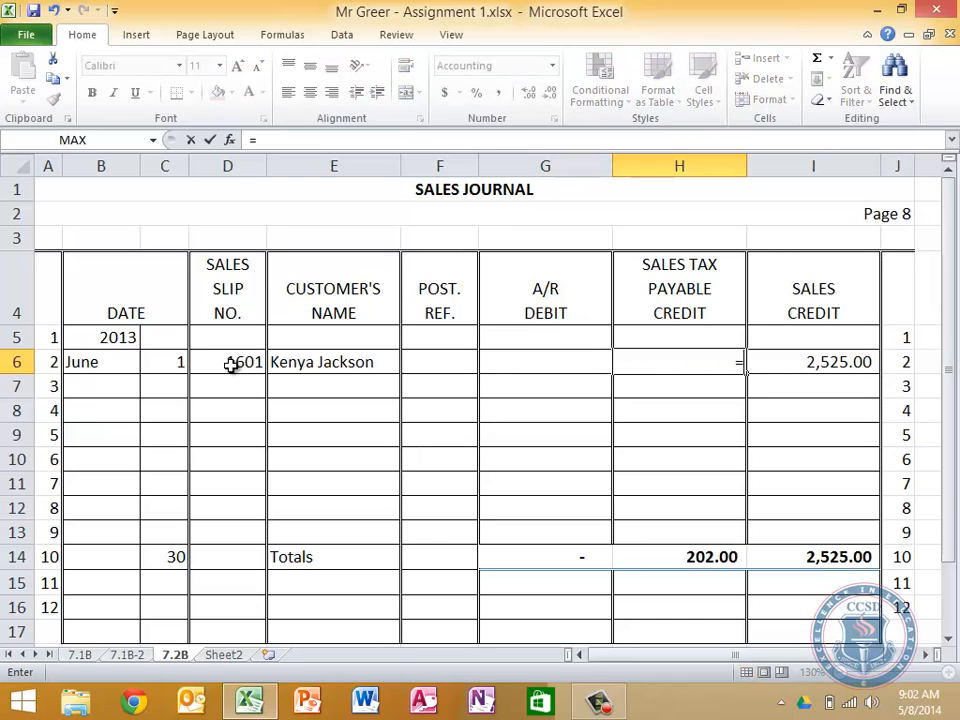
{"action": "left_click", "coordinate": [823, 364]}
{"action": "type", "text": "*.08"}
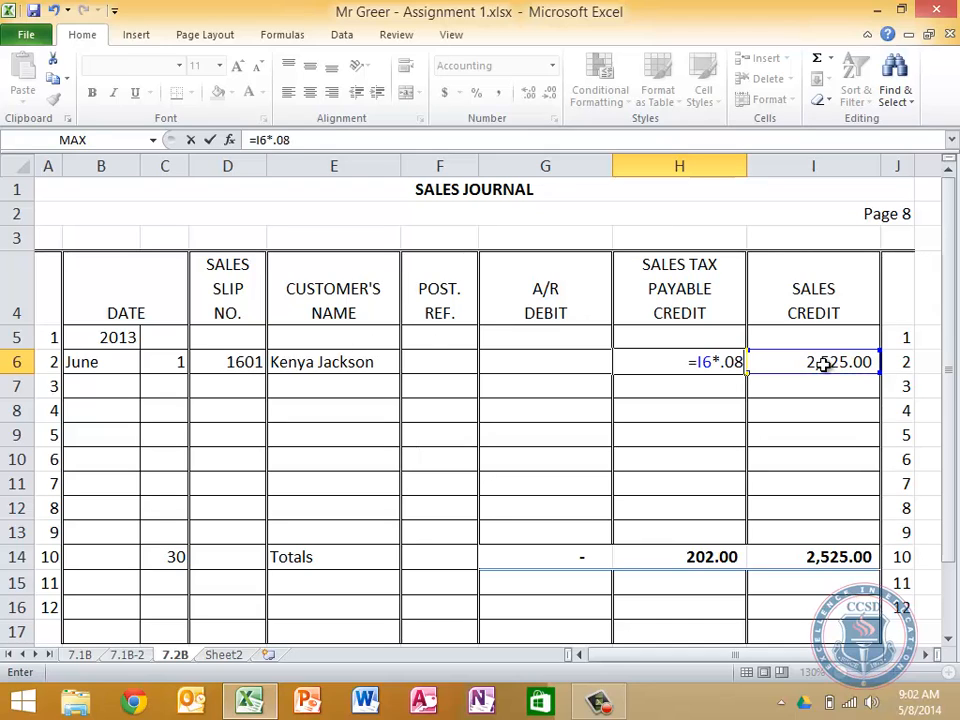
{"action": "key", "text": "Return"}
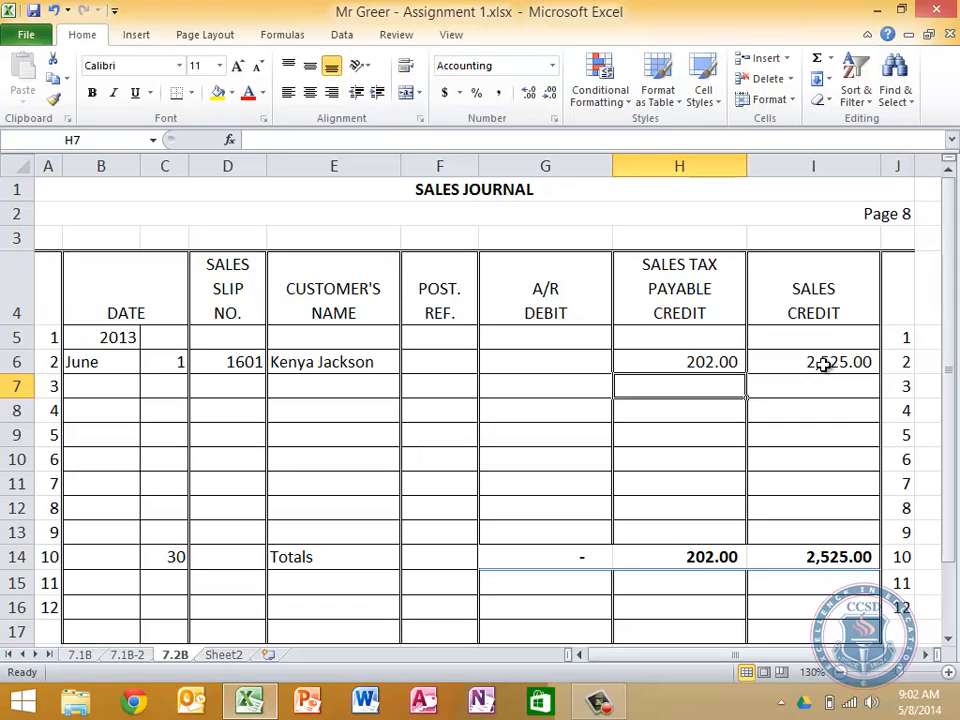
{"action": "left_click", "coordinate": [714, 364]}
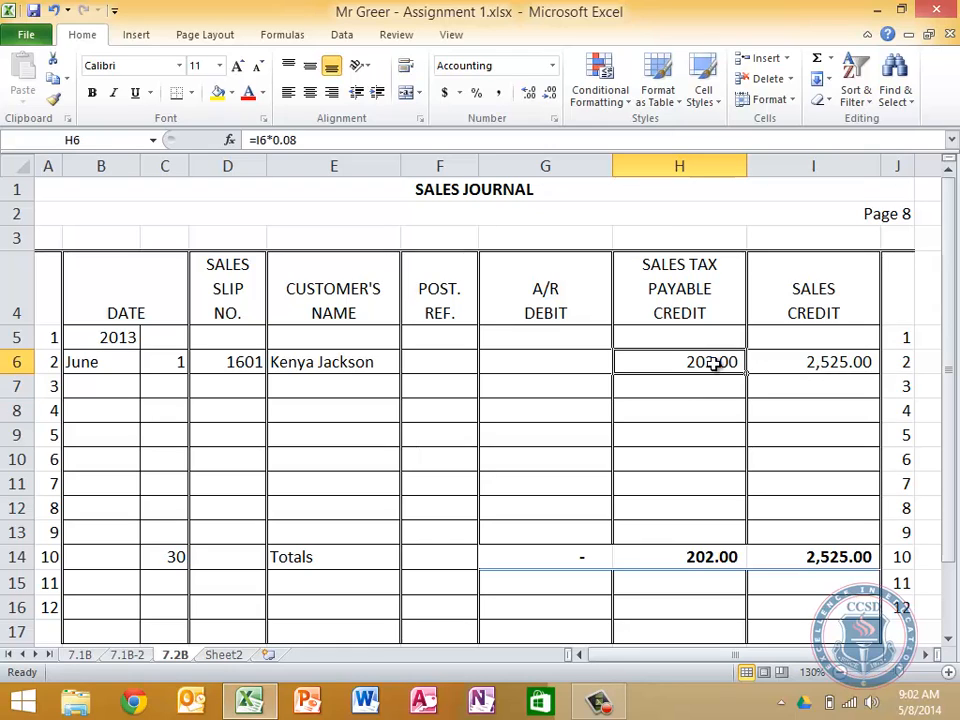
{"action": "left_click_drag", "start_coordinate": [747, 373], "coordinate": [736, 535]}
Calculate the A/R Debit in G6 with the formula =I6+H6 and copy it down through G13
{"action": "left_click", "coordinate": [827, 379]}
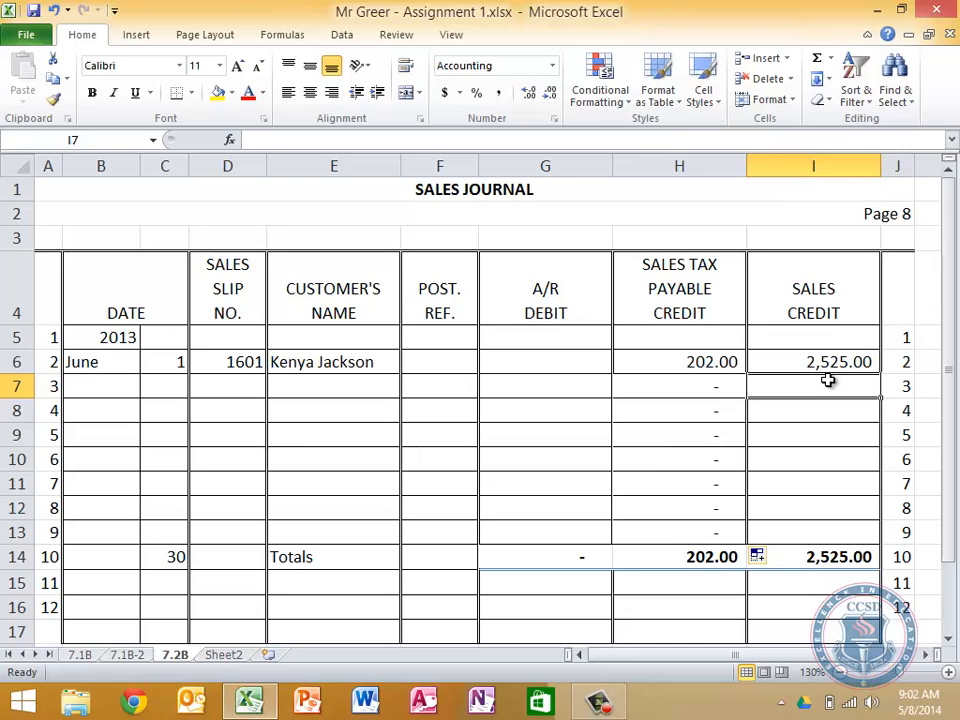
{"action": "key", "text": "Left"}
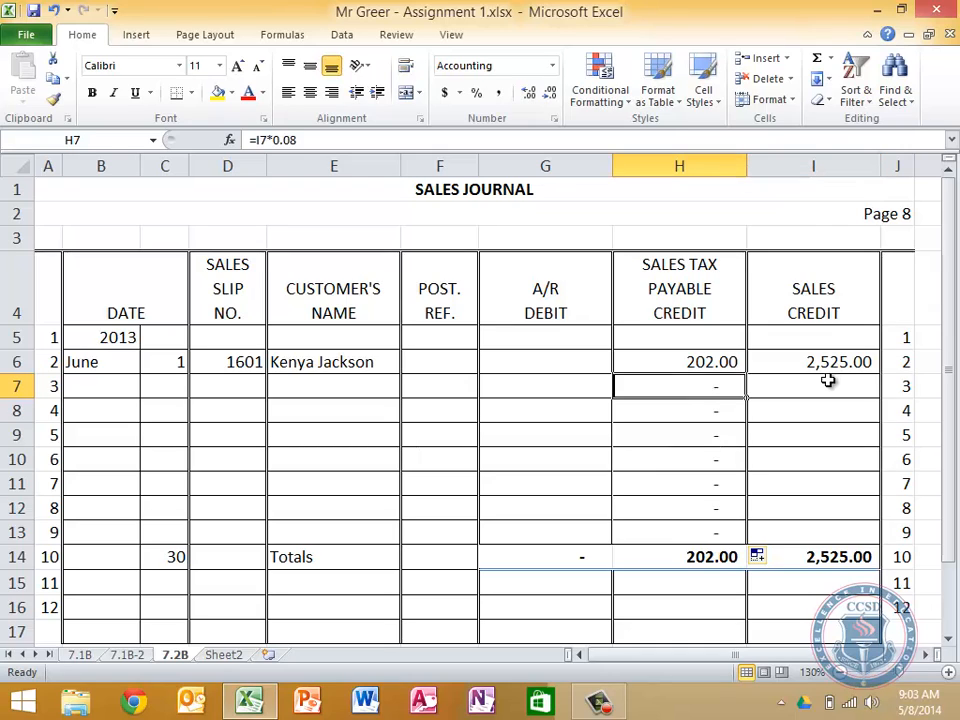
{"action": "key", "text": "Up"}
{"action": "key", "text": "Left"}
{"action": "key", "text": "Left"}
{"action": "key", "text": "Right"}
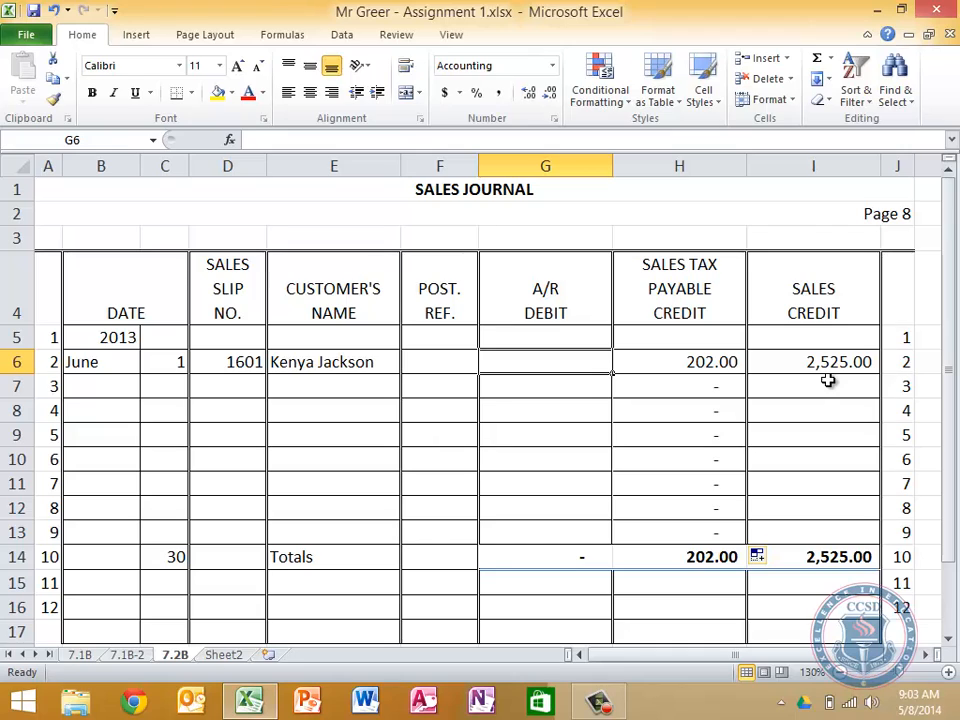
{"action": "type", "text": "="}
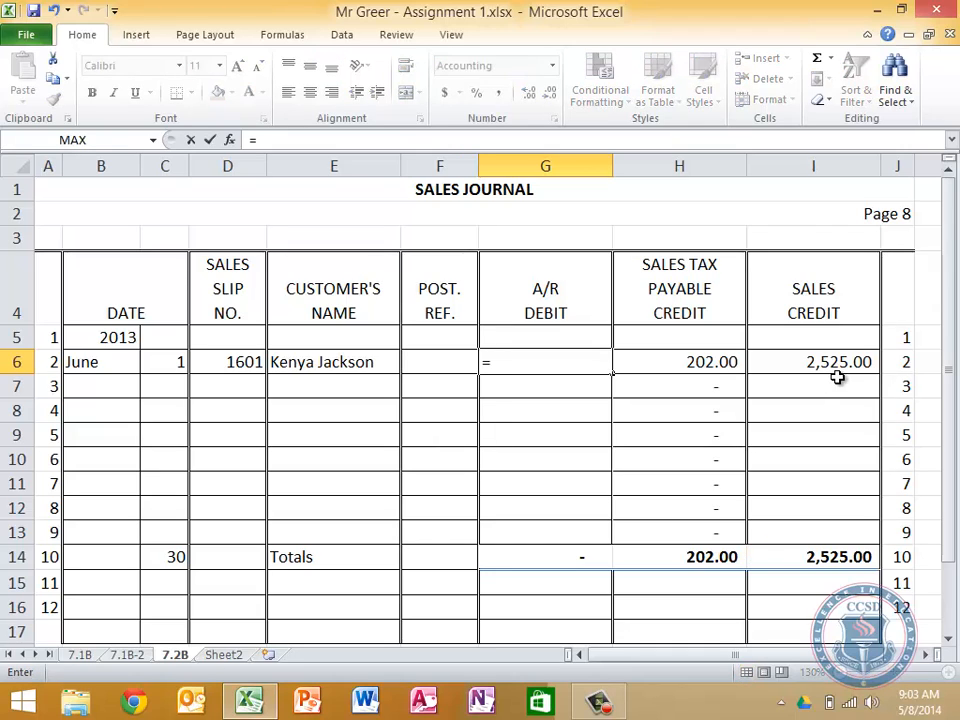
{"action": "left_click", "coordinate": [846, 370]}
{"action": "type", "text": "+"}
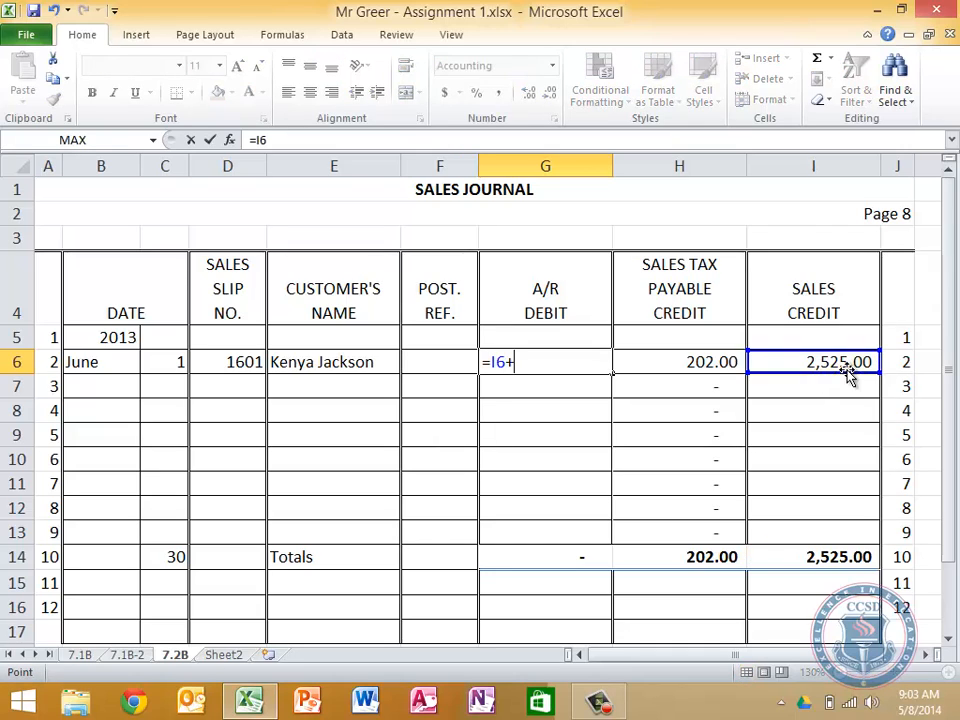
{"action": "left_click", "coordinate": [703, 367]}
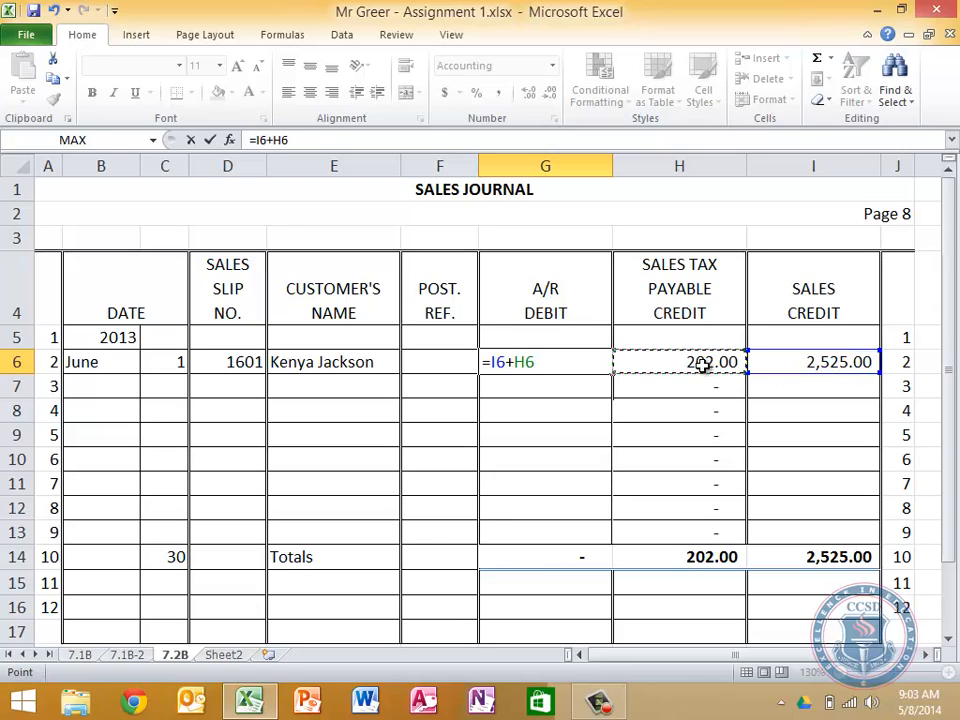
{"action": "key", "text": "Return"}
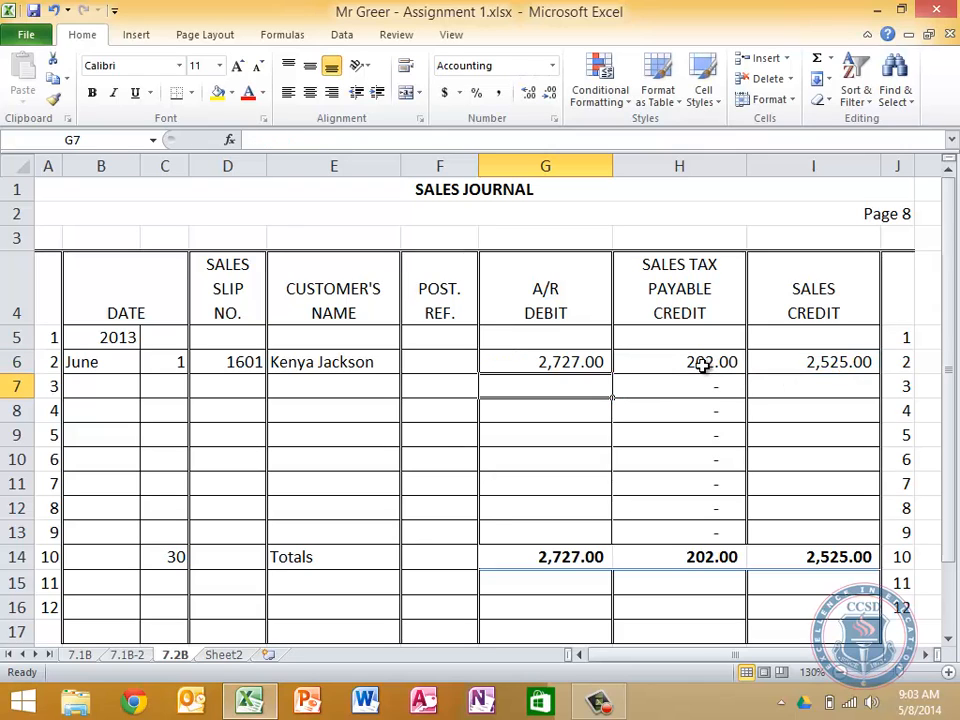
{"action": "left_click", "coordinate": [590, 361]}
{"action": "left_click_drag", "start_coordinate": [610, 376], "coordinate": [608, 527]}
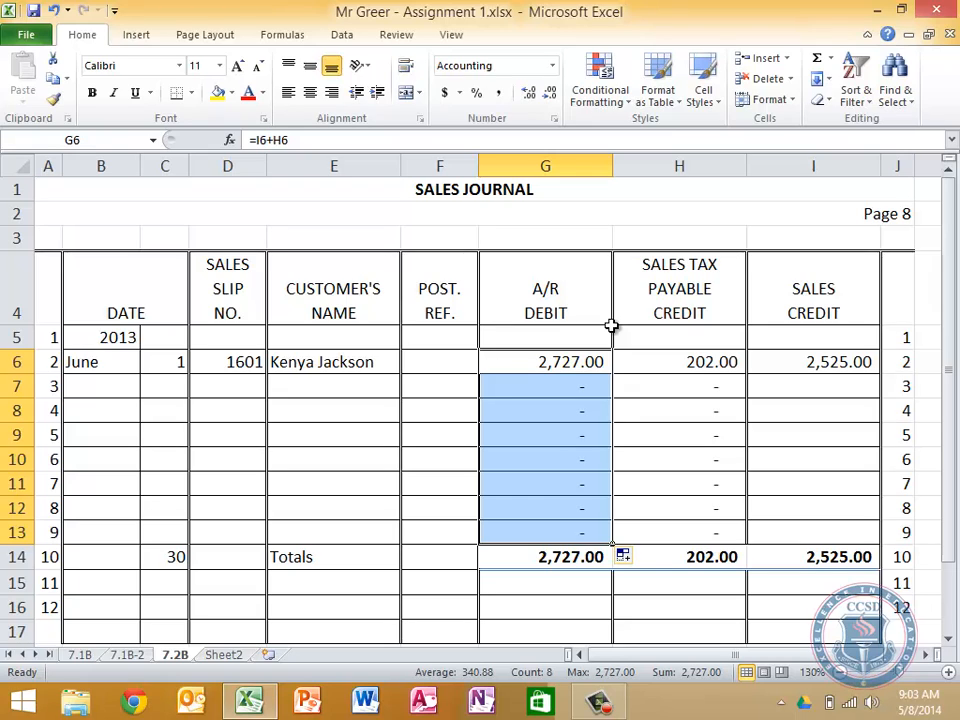
Examine the copied A/R Debit and Sales Tax Payable formulas alongside the Sales Credit column in rows 6 to 13
{"action": "key", "text": "Down"}
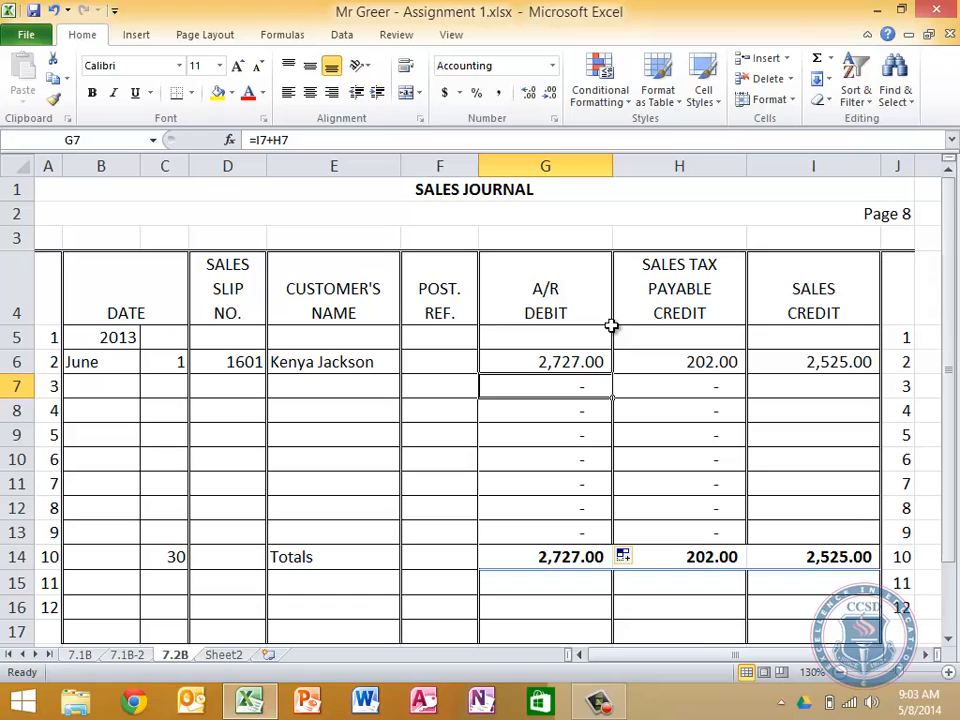
{"action": "key", "text": "Up"}
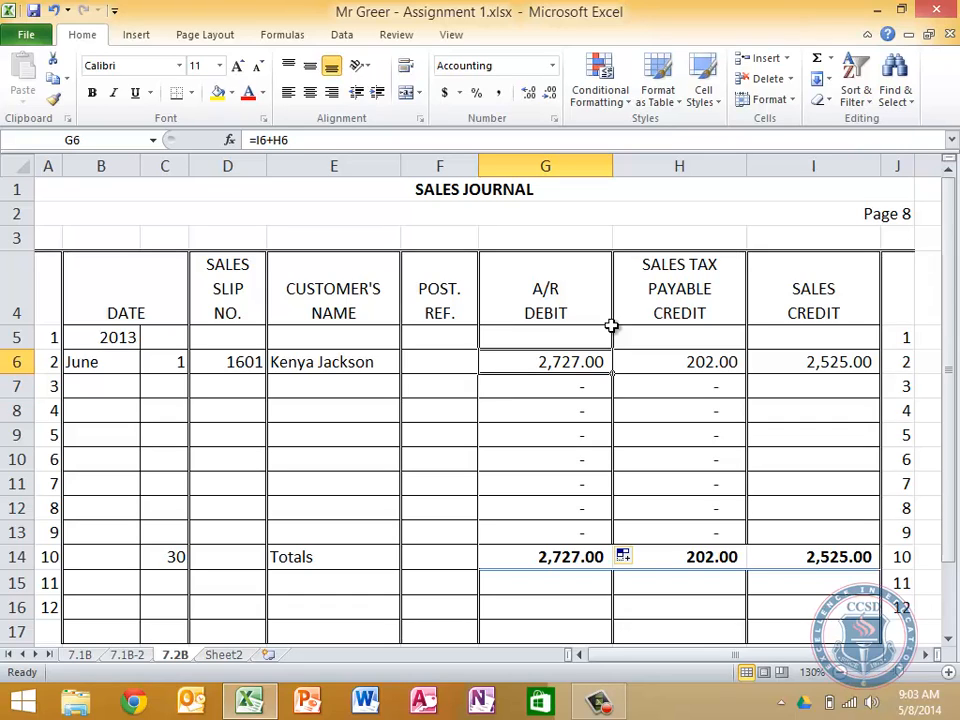
{"action": "key", "text": "Down"}
{"action": "key", "text": "Down"}
{"action": "key", "text": "Down"}
{"action": "key", "text": "Down"}
{"action": "key", "text": "Down"}
{"action": "key", "text": "Down"}
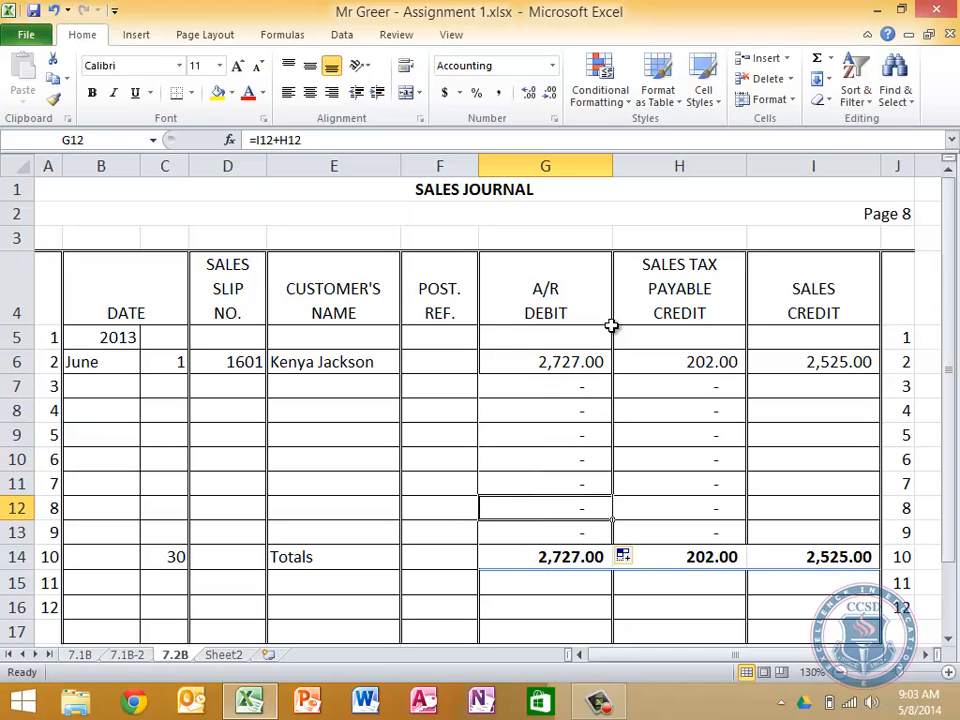
{"action": "key", "text": "Right"}
{"action": "key", "text": "Up"}
{"action": "key", "text": "Up"}
{"action": "key", "text": "Up"}
{"action": "key", "text": "Up"}
{"action": "key", "text": "Up"}
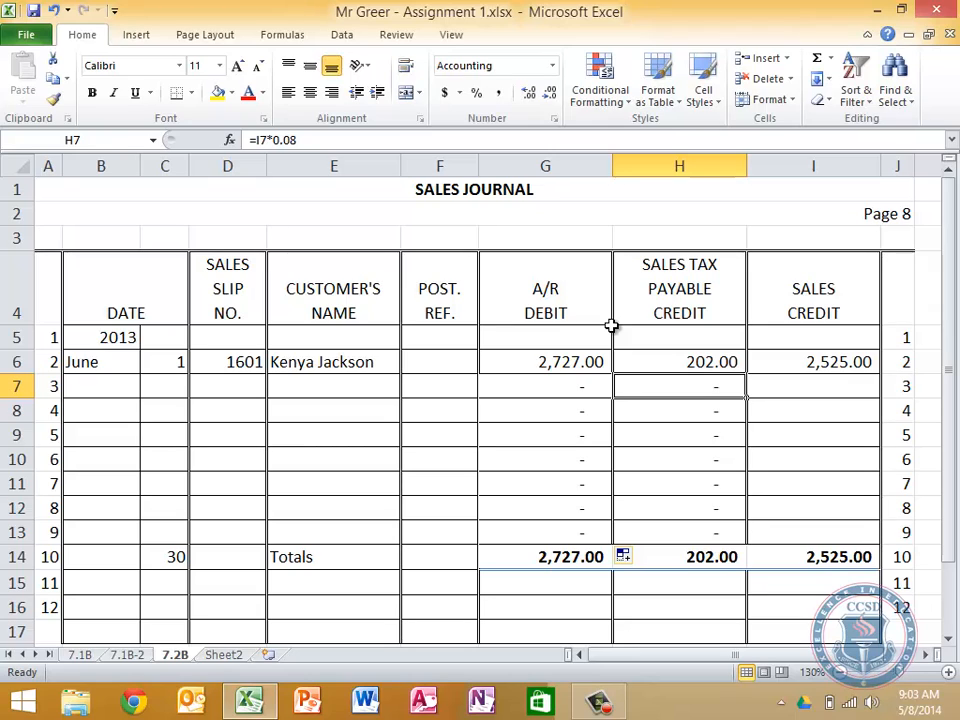
{"action": "key", "text": "Right"}
{"action": "key", "text": "Down"}
{"action": "key", "text": "Down"}
{"action": "key", "text": "Down"}
{"action": "key", "text": "Down"}
{"action": "key", "text": "Down"}
{"action": "key", "text": "Down"}
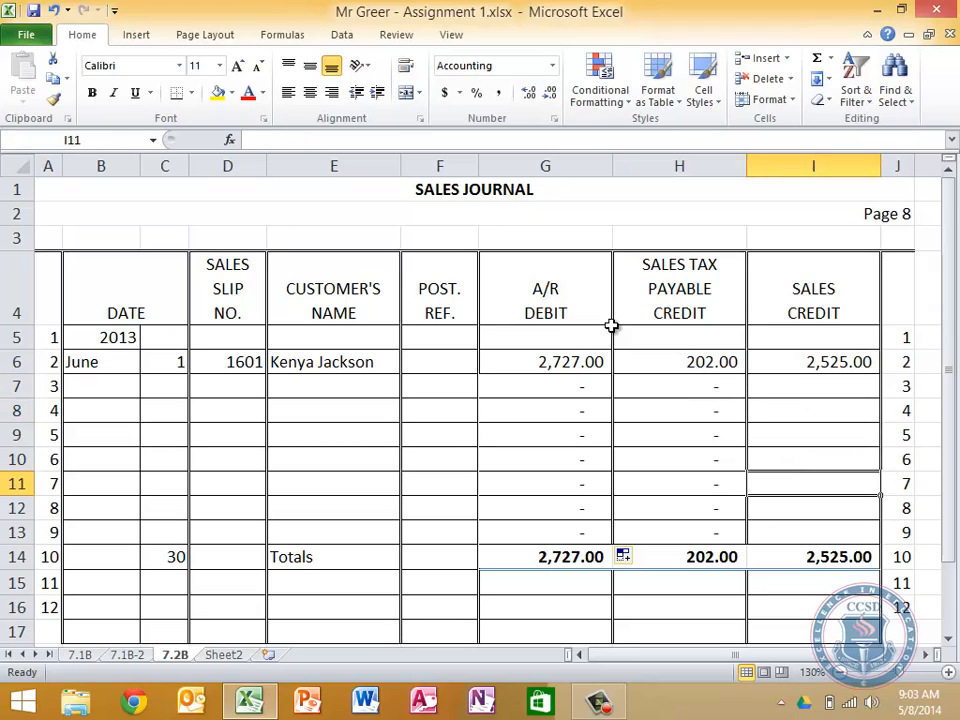
{"action": "key", "text": "Left"}
{"action": "key", "text": "Left"}
{"action": "key", "text": "Left"}
{"action": "key", "text": "Left"}
{"action": "key", "text": "Right"}
{"action": "key", "text": "Right"}
{"action": "key", "text": "Up"}
{"action": "key", "text": "Up"}
{"action": "key", "text": "Up"}
{"action": "key", "text": "Up"}
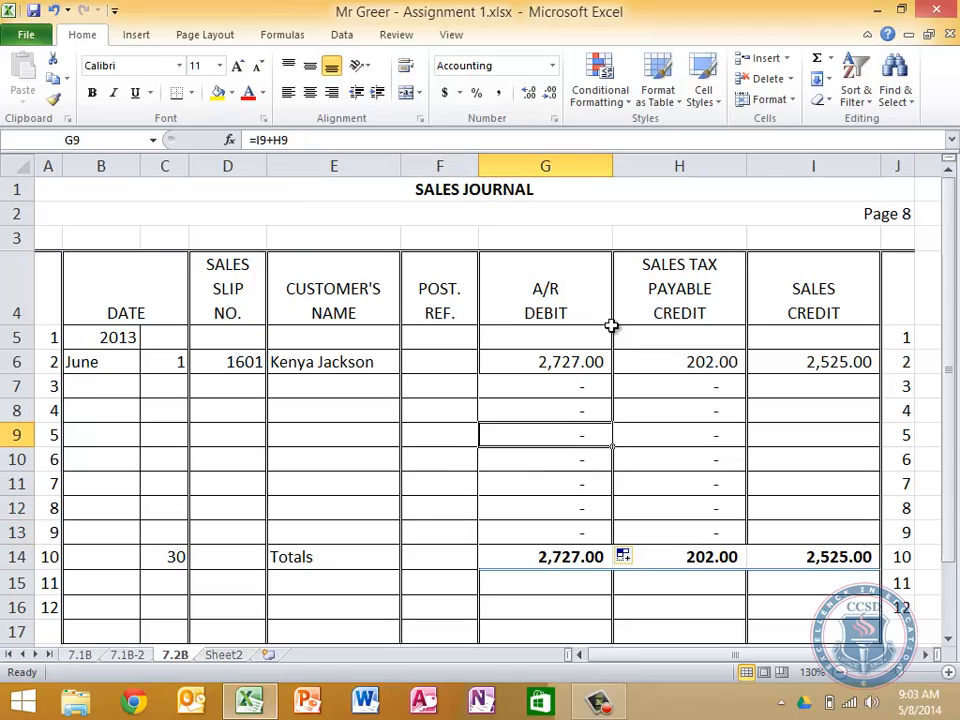
{"action": "key", "text": "Right"}
{"action": "key", "text": "Up"}
{"action": "key", "text": "Up"}
{"action": "key", "text": "Down"}
{"action": "key", "text": "Down"}
{"action": "key", "text": "Down"}
{"action": "key", "text": "Down"}
{"action": "key", "text": "Right"}
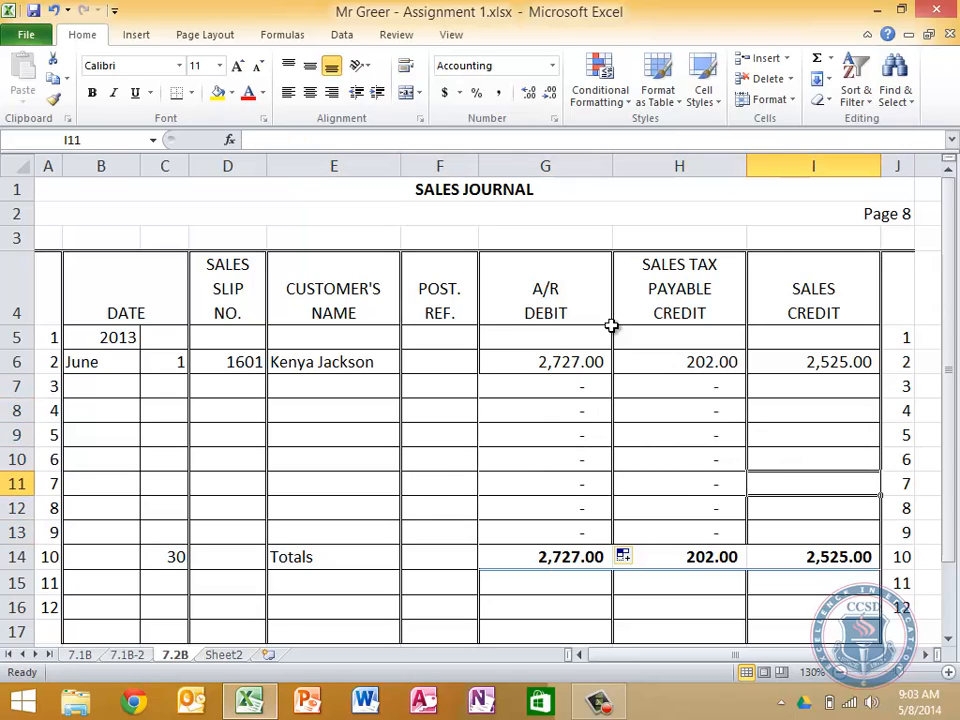
{"action": "key", "text": "Up"}
{"action": "key", "text": "Up"}
{"action": "key", "text": "Up"}
{"action": "key", "text": "Up"}
{"action": "key", "text": "Left"}
{"action": "key", "text": "Left"}
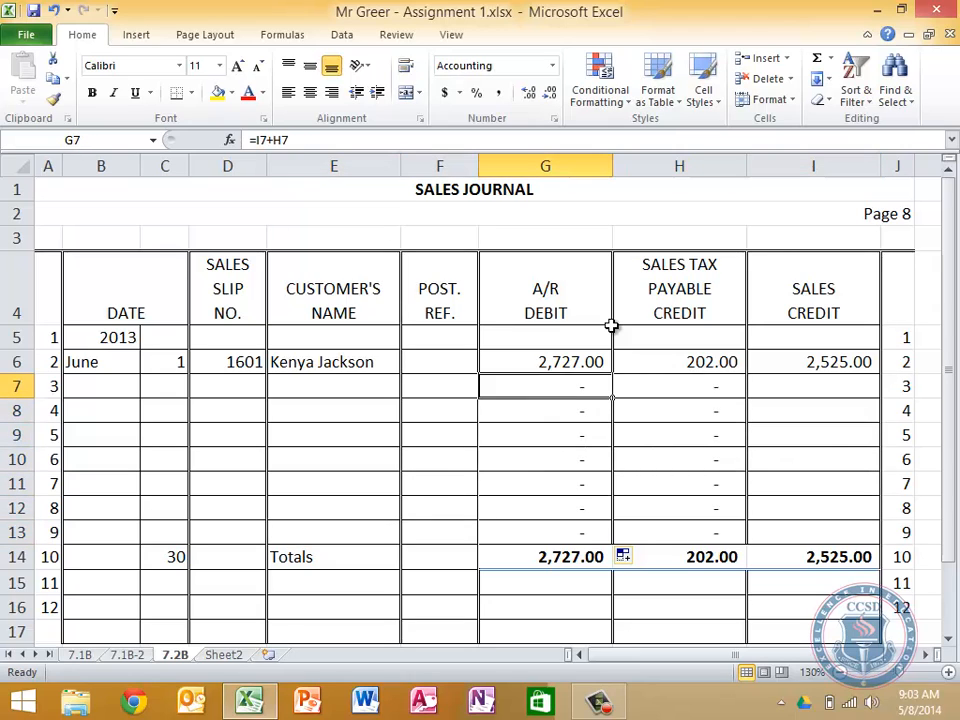
{"action": "key", "text": "Up"}
{"action": "key", "text": "Right"}
{"action": "key", "text": "Right"}
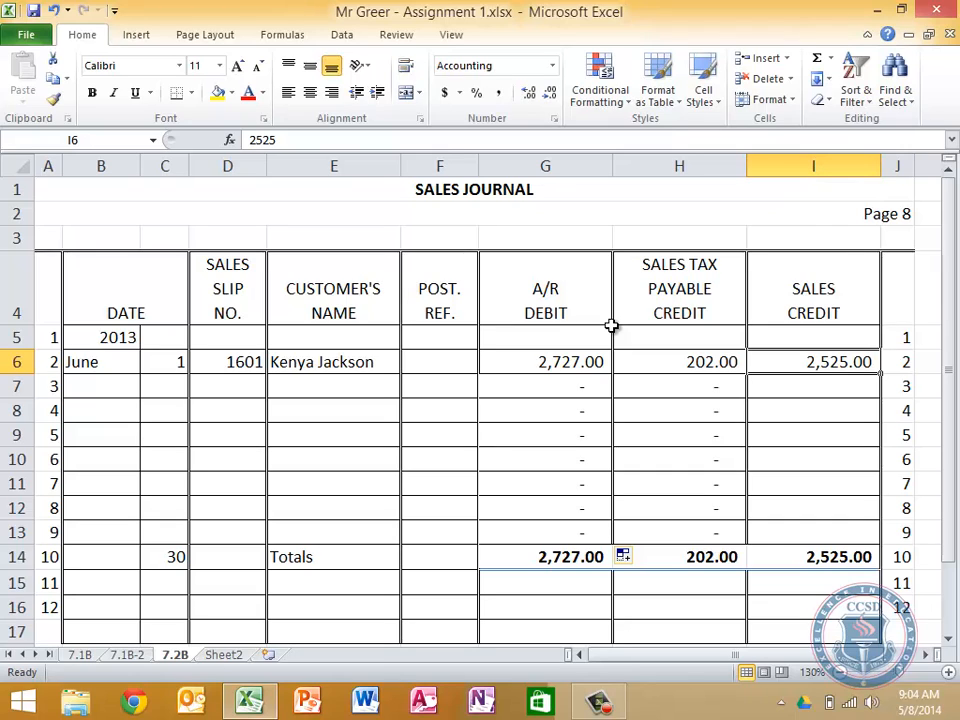
Start the second journal entry in row 7 with day 5 and sales slip number 1602
{"action": "key", "text": "Left"}
{"action": "key", "text": "Left"}
{"action": "key", "text": "Left"}
{"action": "key", "text": "Left"}
{"action": "key", "text": "Left"}
{"action": "key", "text": "Left"}
{"action": "key", "text": "Down"}
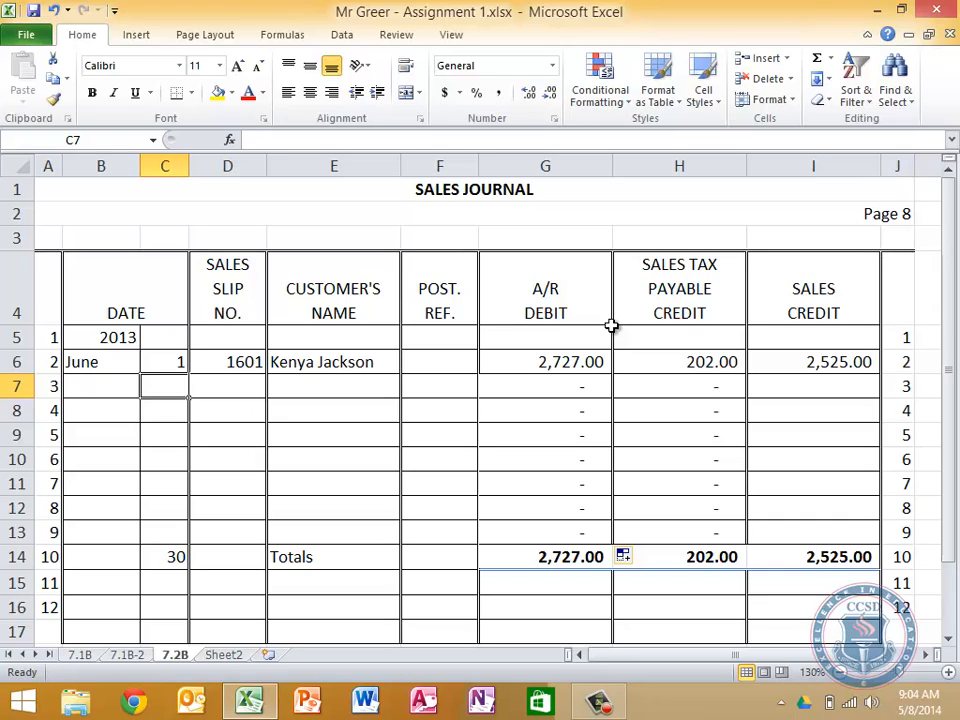
{"action": "type", "text": "5"}
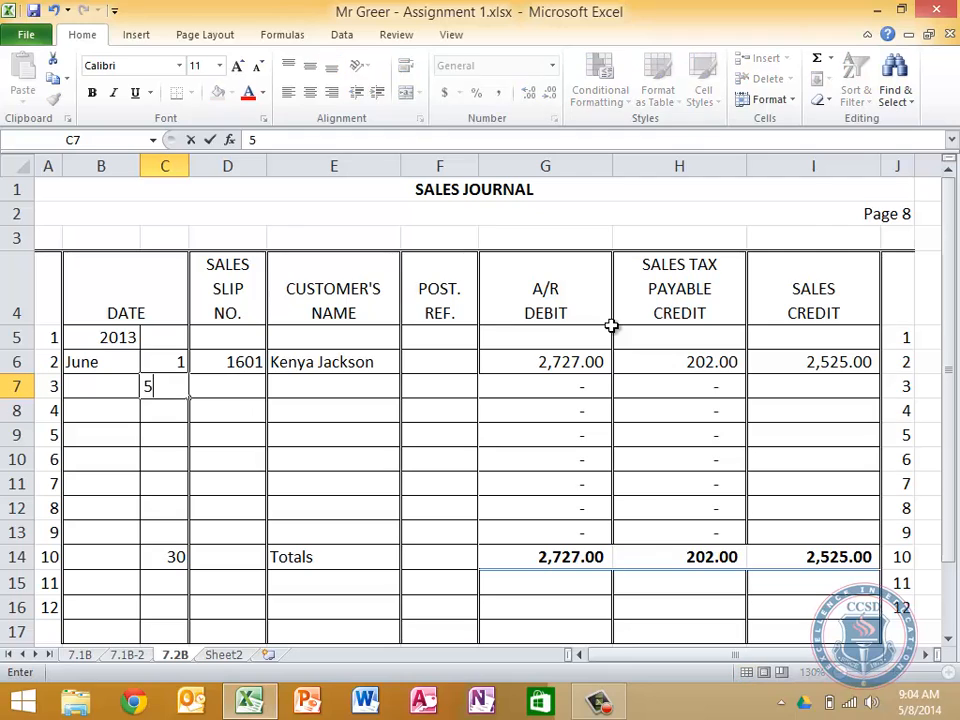
{"action": "key", "text": "Tab"}
{"action": "type", "text": "1602"}
{"action": "key", "text": "Return"}
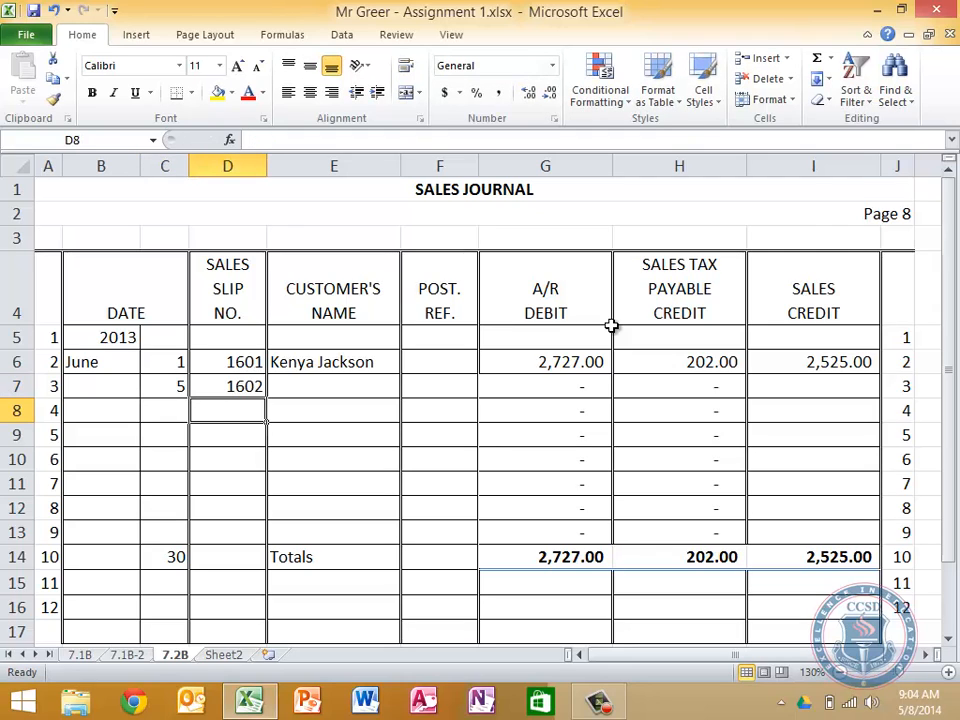
Enter 1500 as the Sales Credit for slip 1602 in I7
{"action": "key", "text": "Up"}
{"action": "key", "text": "Right"}
{"action": "key", "text": "Right"}
{"action": "key", "text": "Right"}
{"action": "key", "text": "Right"}
{"action": "key", "text": "Right"}
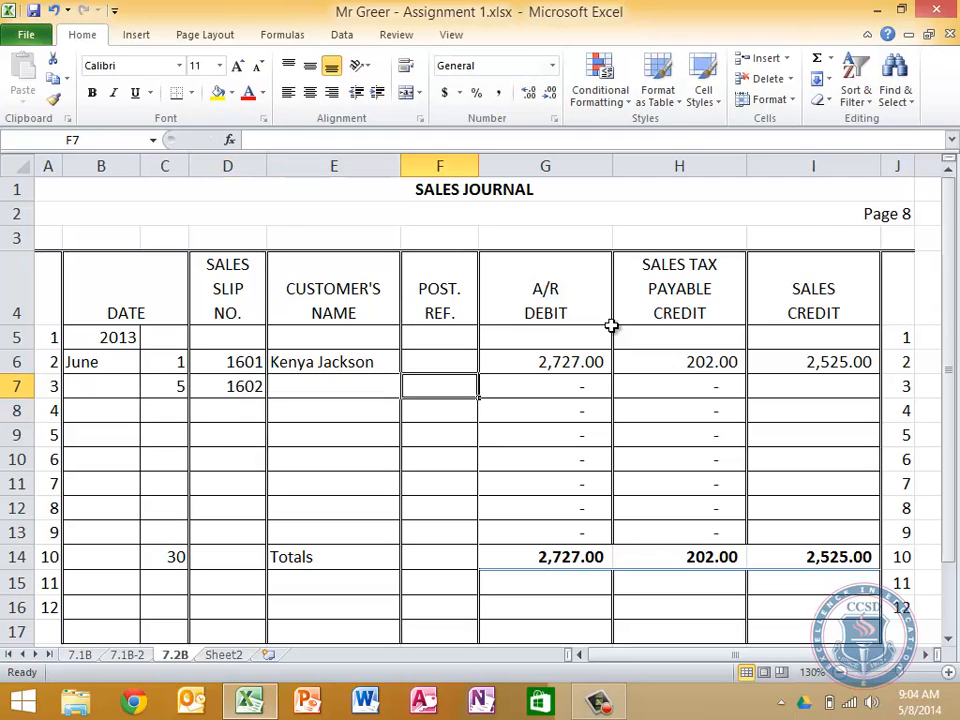
{"action": "type", "text": "1500"}
{"action": "key", "text": "Return"}
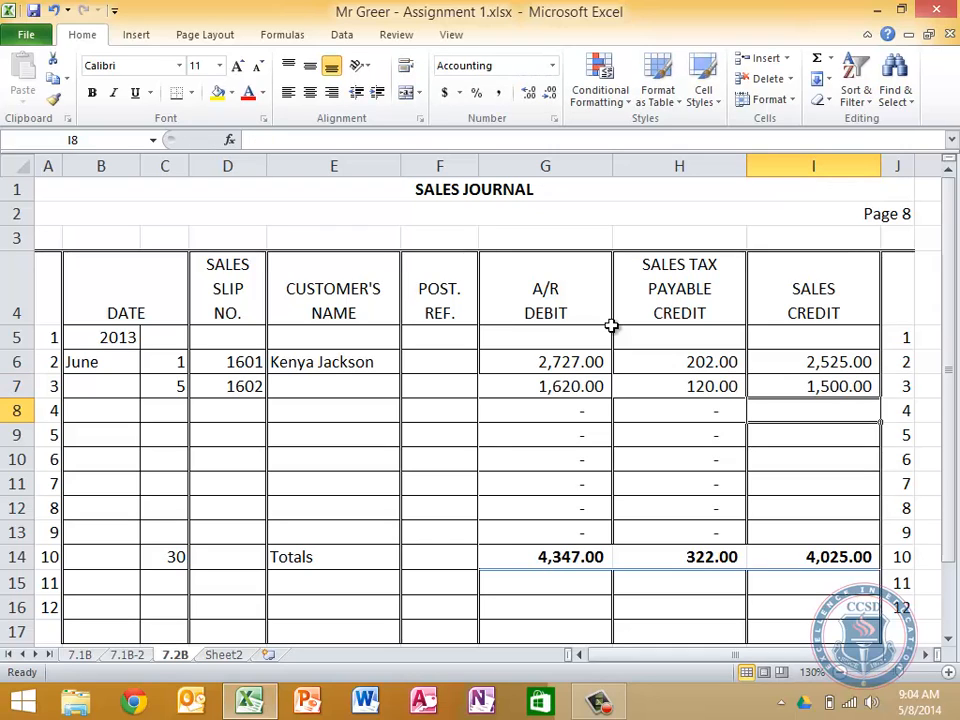
Enter the customer's full name for slip 1602 in E7
{"action": "key", "text": "Left"}
{"action": "key", "text": "Left"}
{"action": "key", "text": "Left"}
{"action": "key", "text": "Left"}
{"action": "key", "text": "Up"}
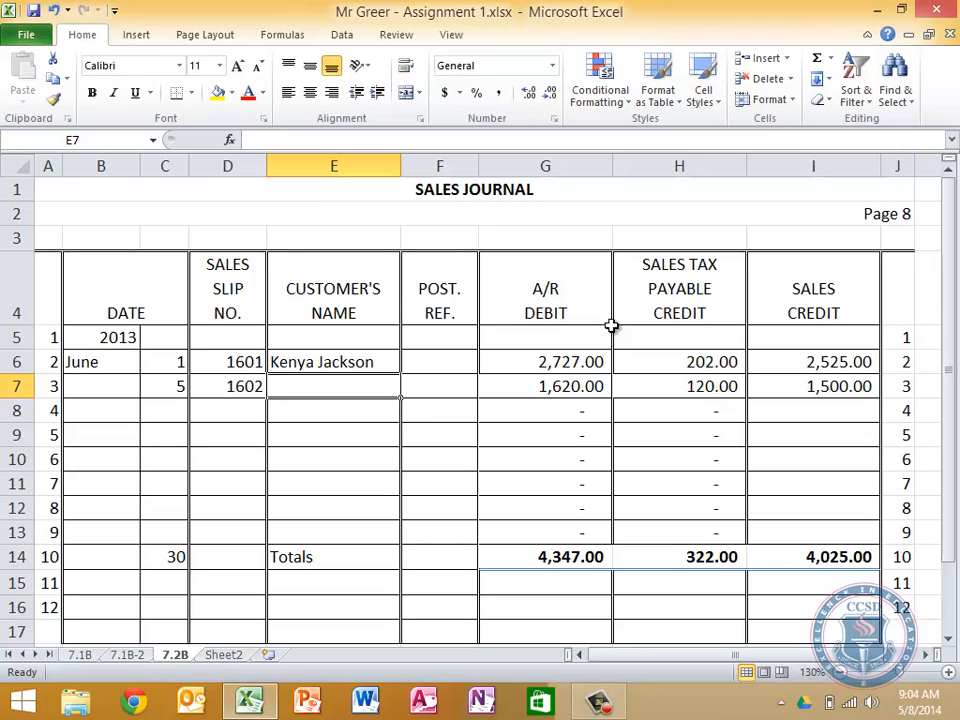
{"action": "type", "text": "Carmen Cruz"}
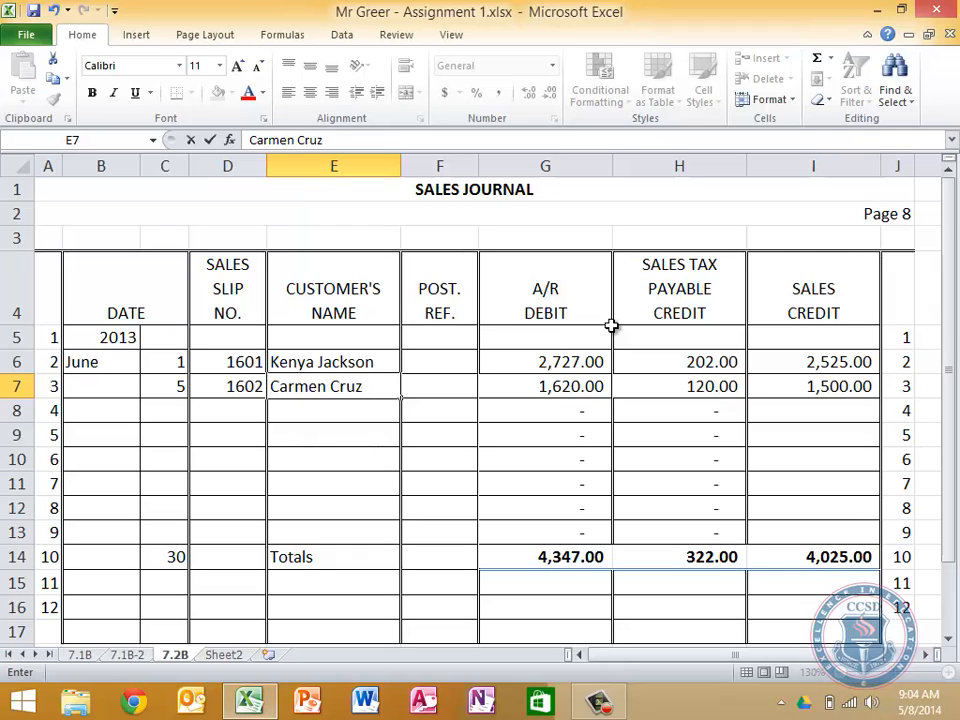
{"action": "key", "text": "Return"}
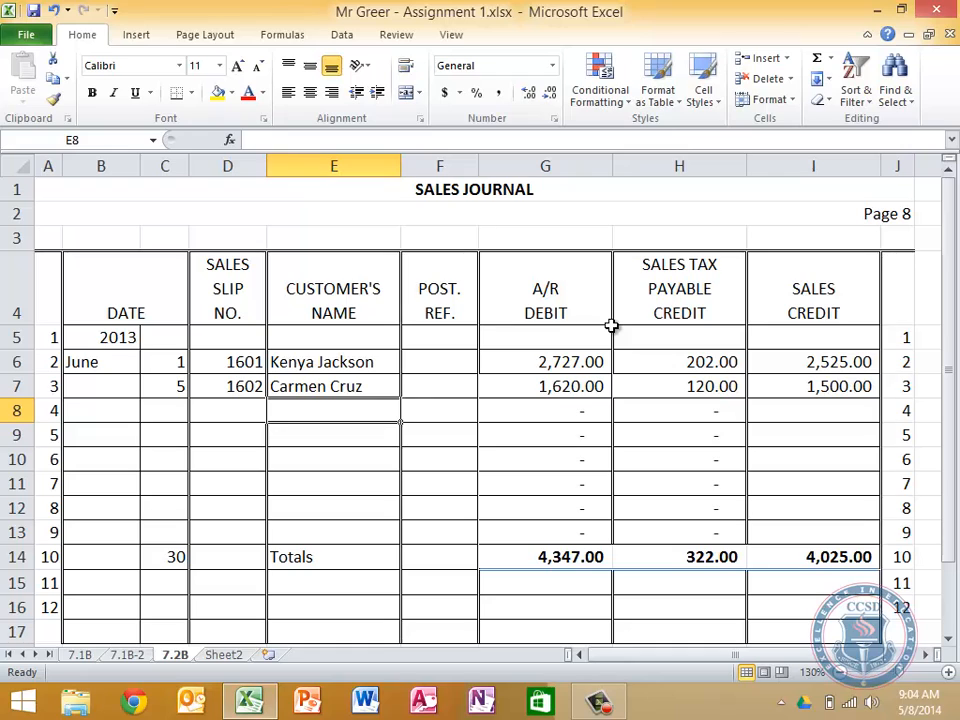
{"action": "key", "text": "Down"}
{"action": "key", "text": "Down"}
{"action": "key", "text": "Right"}
{"action": "key", "text": "Right"}
{"action": "key", "text": "Right"}
{"action": "key", "text": "Down"}
{"action": "key", "text": "Down"}
Examine the column totals in row 14 for A/R Debit, Sales Tax Payable Credit and Sales Credit
{"action": "key", "text": "Down"}
{"action": "key", "text": "Left"}
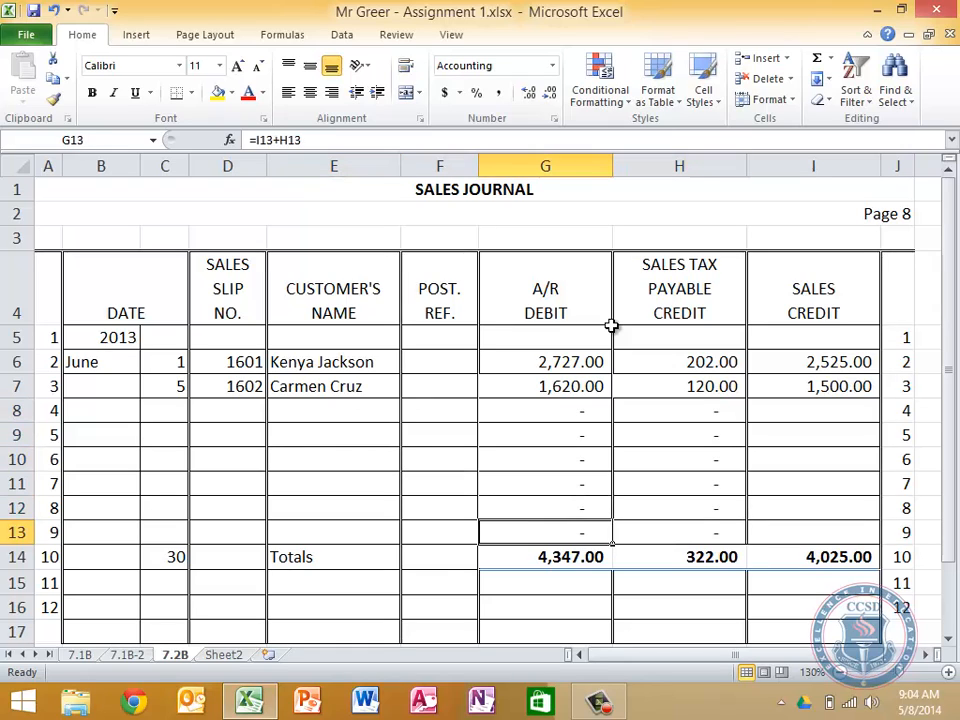
{"action": "key", "text": "Down"}
{"action": "key", "text": "Down"}
{"action": "key", "text": "Up"}
{"action": "key", "text": "Right"}
{"action": "key", "text": "Right"}
{"action": "key", "text": "Right"}
{"action": "key", "text": "Left"}
{"action": "key", "text": "Left"}
{"action": "key", "text": "Left"}
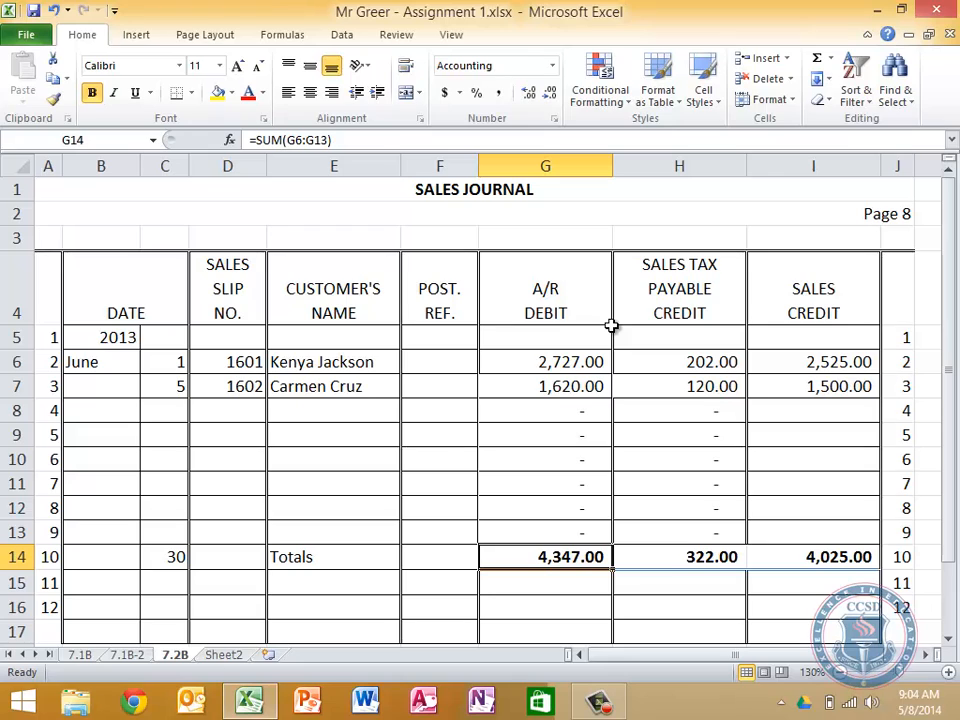
Start the third journal entry in row 8 with day 9
{"action": "key", "text": "Left"}
{"action": "key", "text": "Left"}
{"action": "key", "text": "Up"}
{"action": "key", "text": "Left"}
{"action": "key", "text": "Up"}
{"action": "key", "text": "Up"}
{"action": "key", "text": "Up"}
{"action": "key", "text": "Up"}
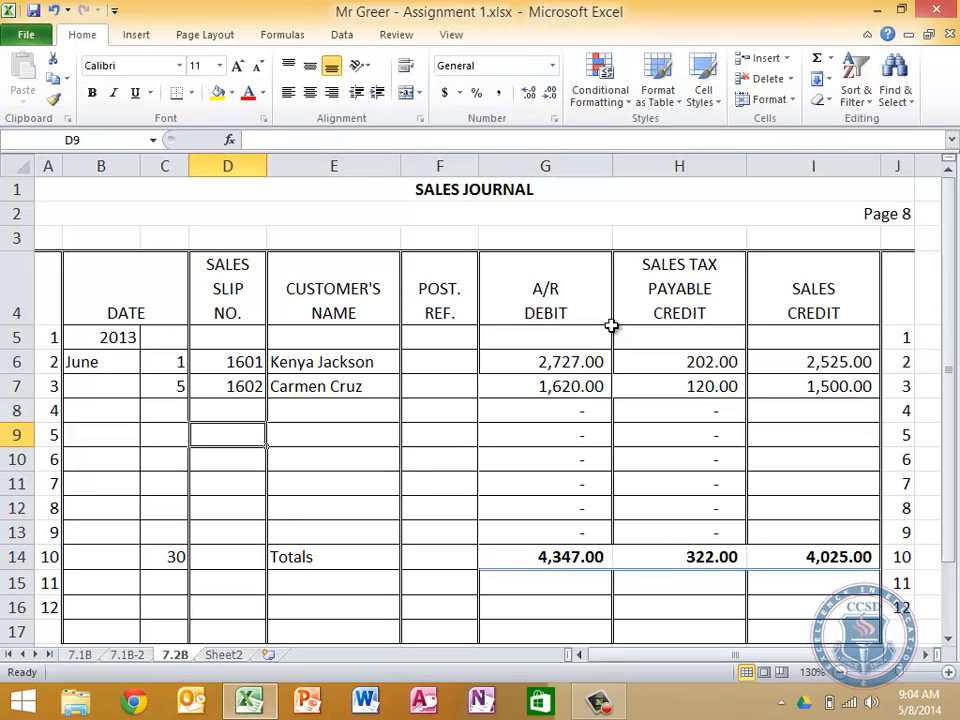
{"action": "key", "text": "Left"}
{"action": "key", "text": "Up"}
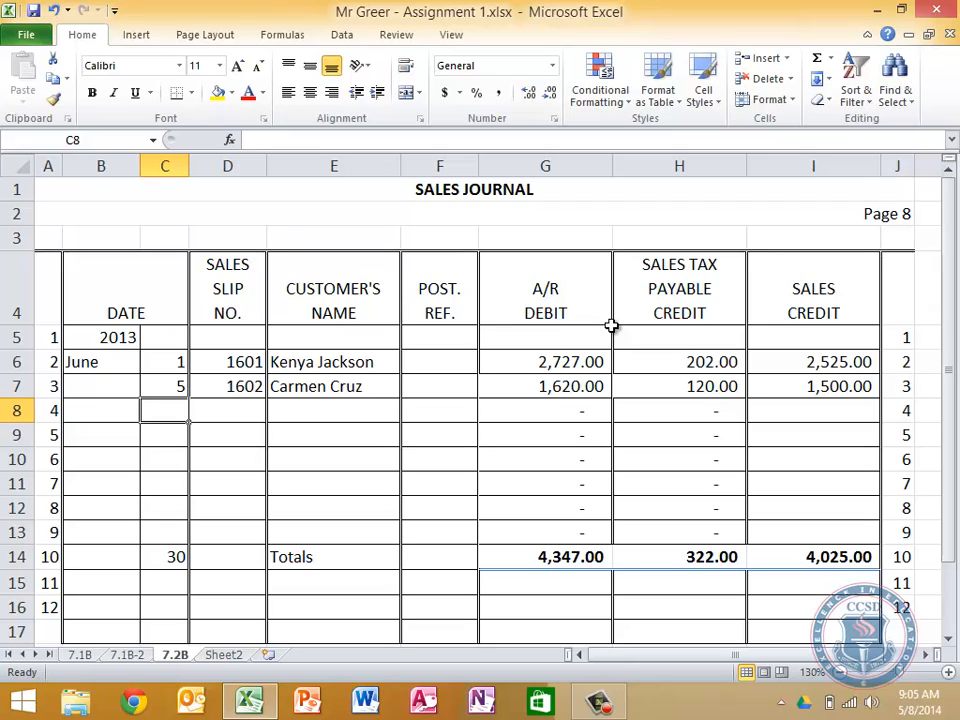
{"action": "type", "text": "9"}
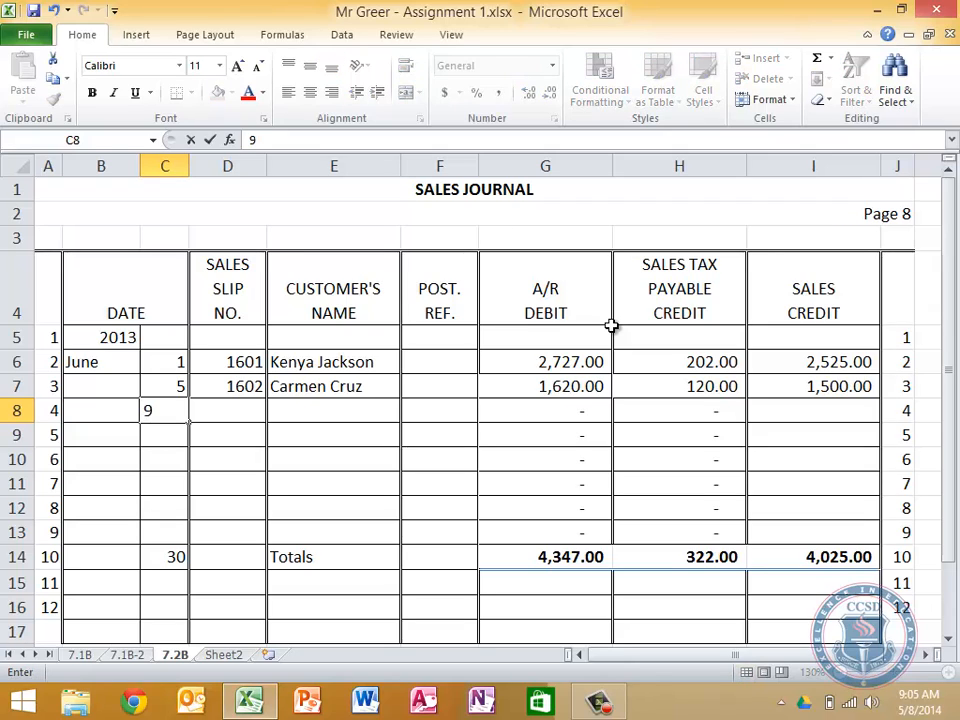
{"action": "key", "text": "Tab"}
{"action": "key", "text": "Tab"}
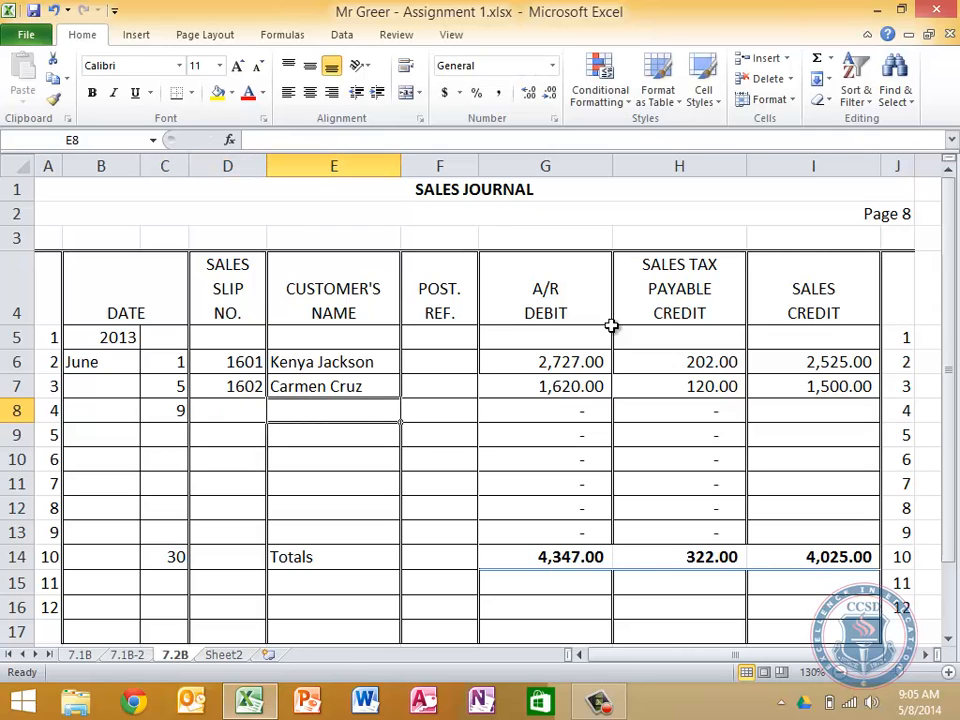
Enter the customer's full name in E8 and sales slip number 1603 in D8
{"action": "type", "text": "Lu Chang"}
{"action": "key", "text": "Return"}
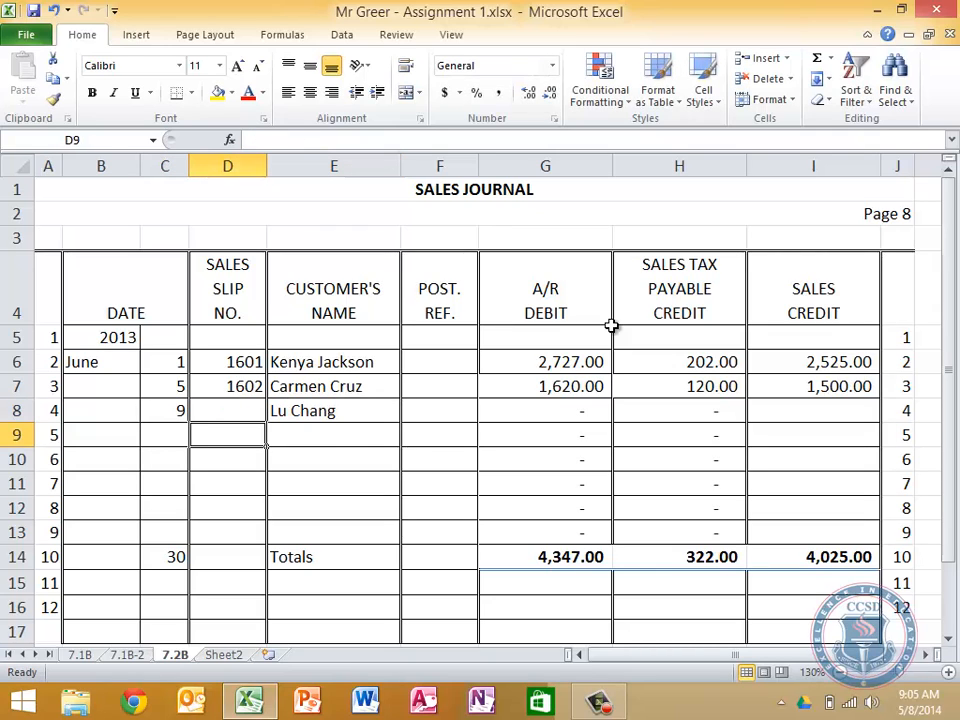
{"action": "key", "text": "Up"}
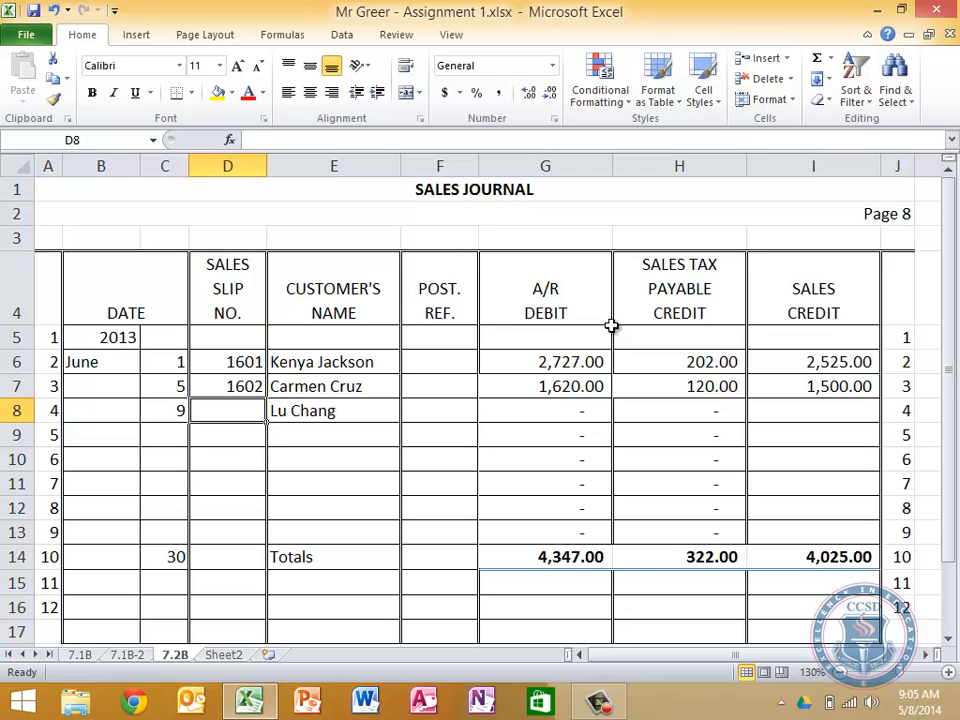
{"action": "type", "text": "1603"}
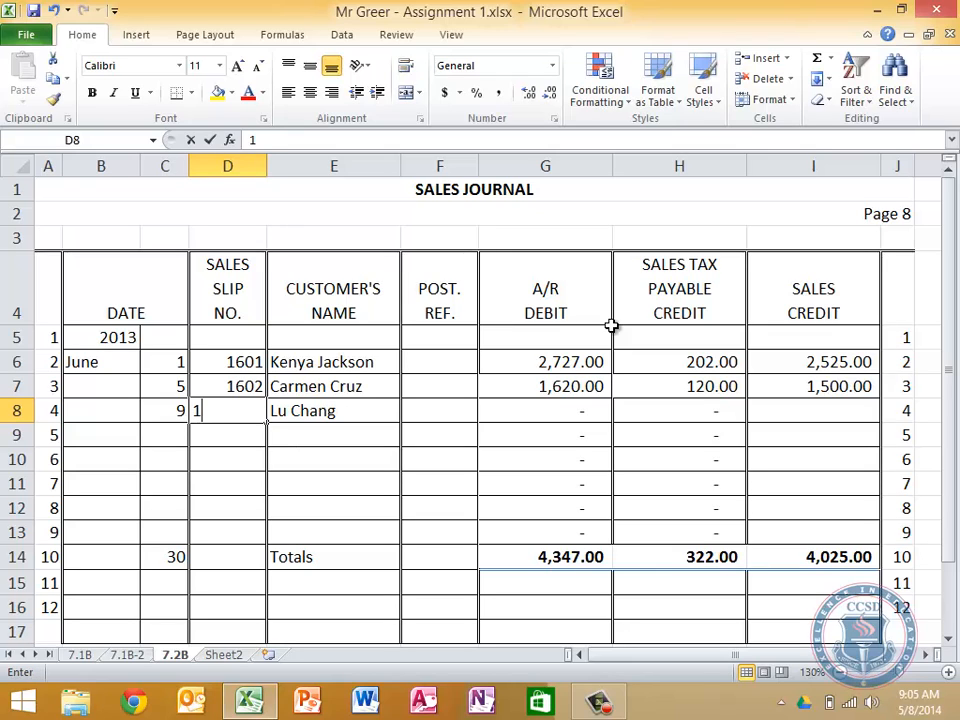
Enter 6025 as the Sales Credit for slip 1603 in I8
{"action": "key", "text": "Tab"}
{"action": "key", "text": "Tab"}
{"action": "key", "text": "Tab"}
{"action": "key", "text": "Tab"}
{"action": "key", "text": "Tab"}
{"action": "type", "text": "6025"}
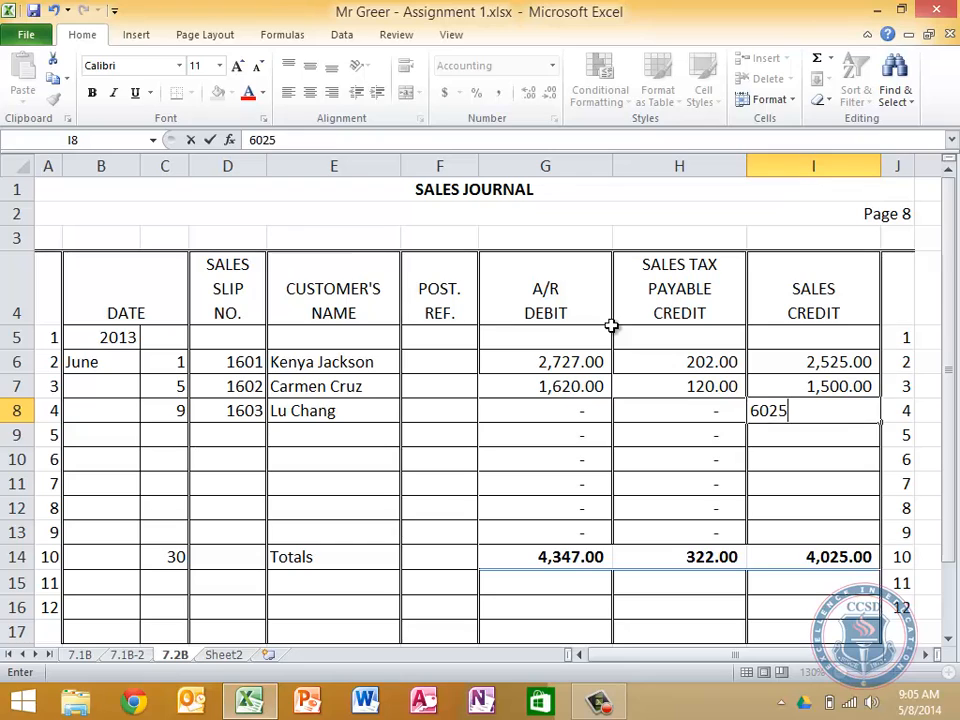
{"action": "key", "text": "Return"}
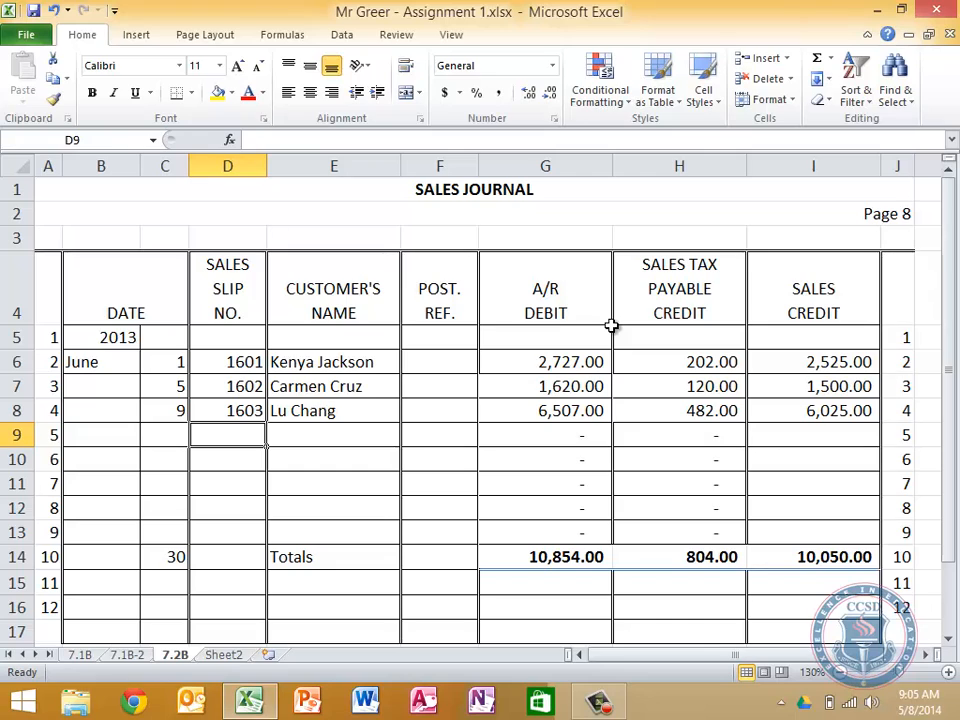
{"action": "key", "text": "Left"}
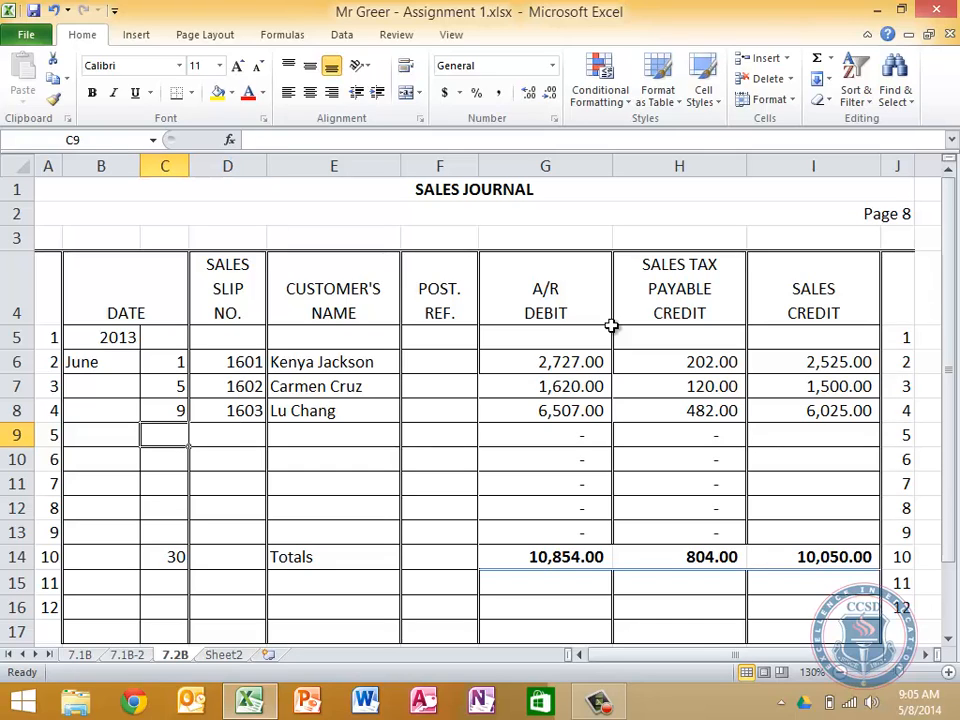
{"action": "type", "text": "11"}
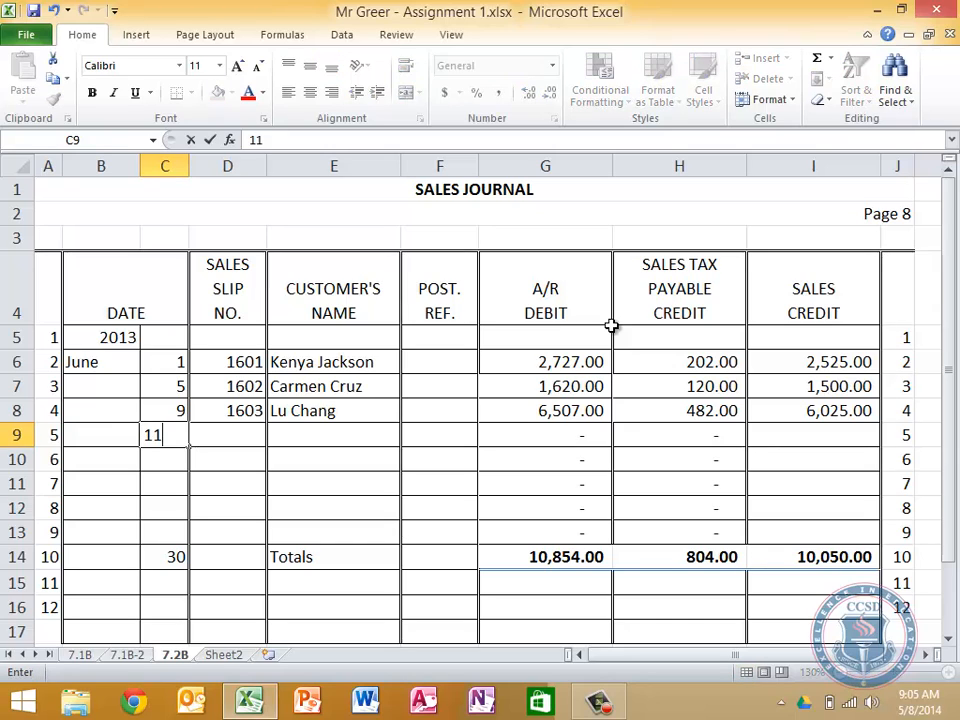
{"action": "key", "text": "Tab"}
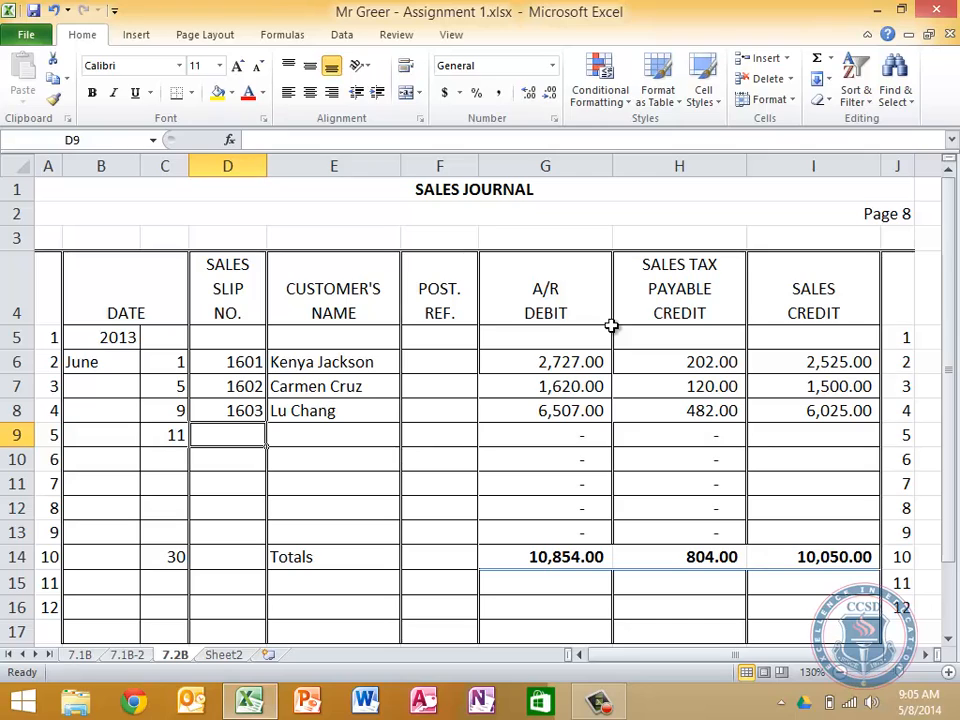
{"action": "type", "text": "1"}
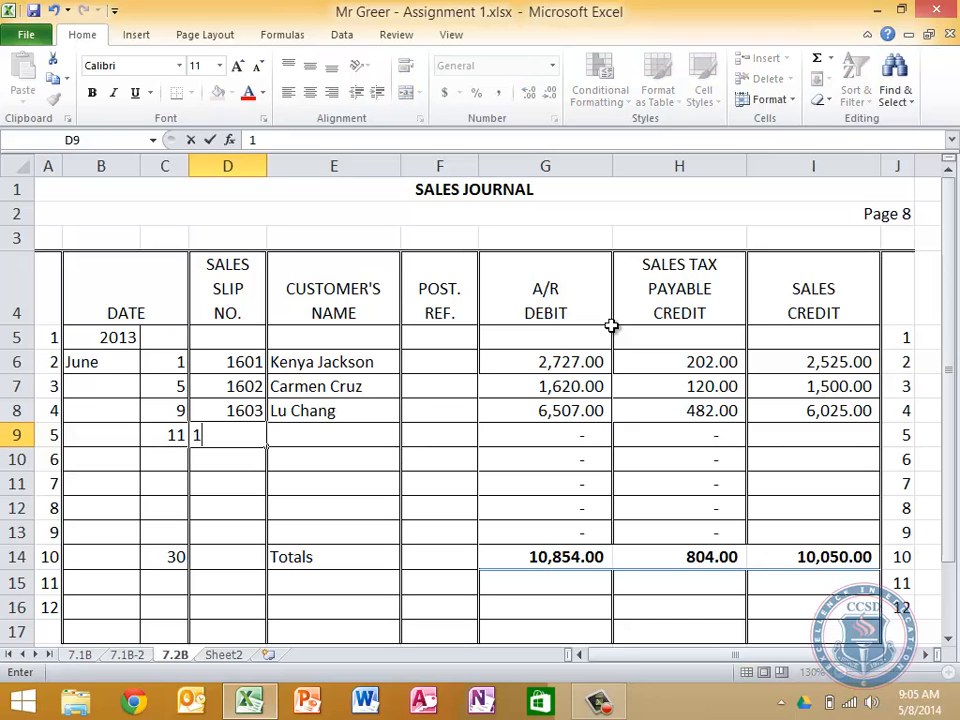
{"action": "key", "text": "BackSpace"}
{"action": "key", "text": "Left"}
{"action": "key", "text": "BackSpace"}
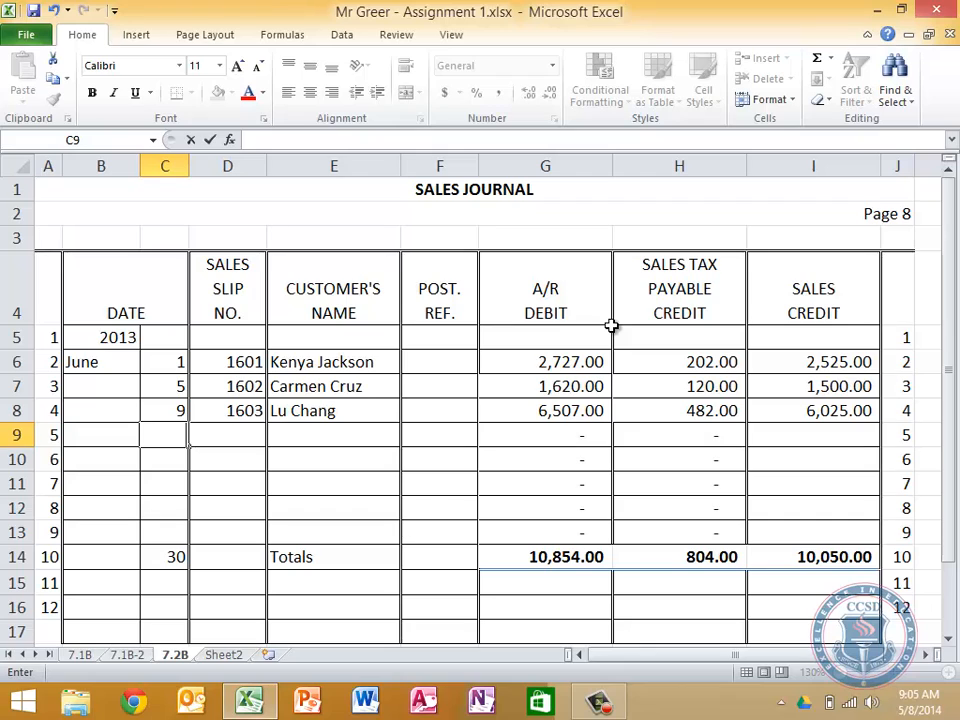
Start the fourth journal entry in row 9 with day 17 and sales slip number 1604
{"action": "type", "text": "17"}
{"action": "key", "text": "Tab"}
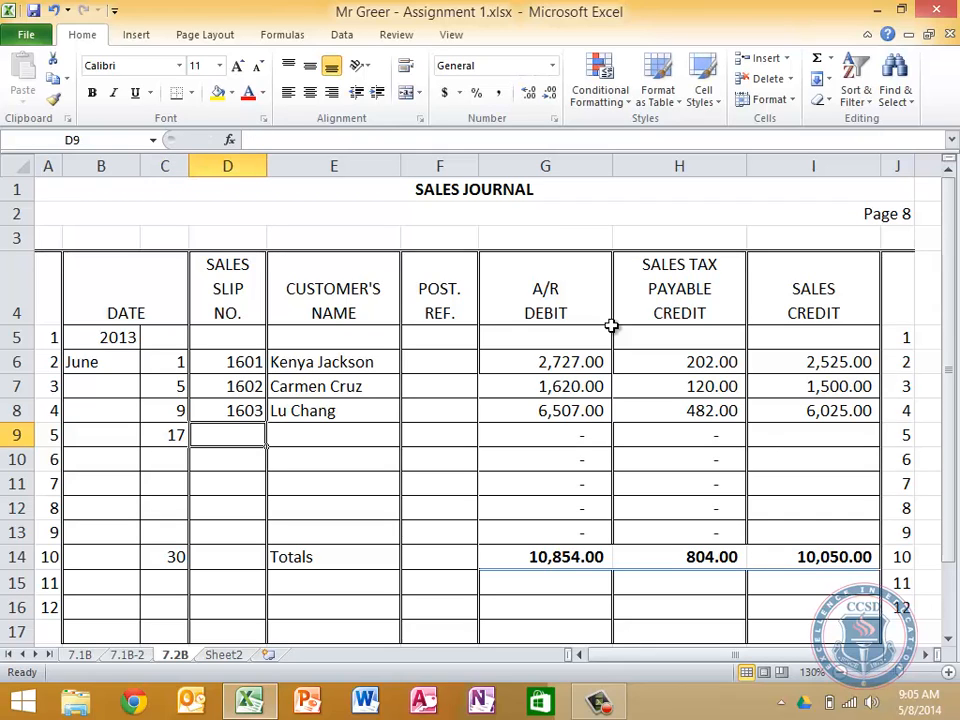
{"action": "type", "text": "1604"}
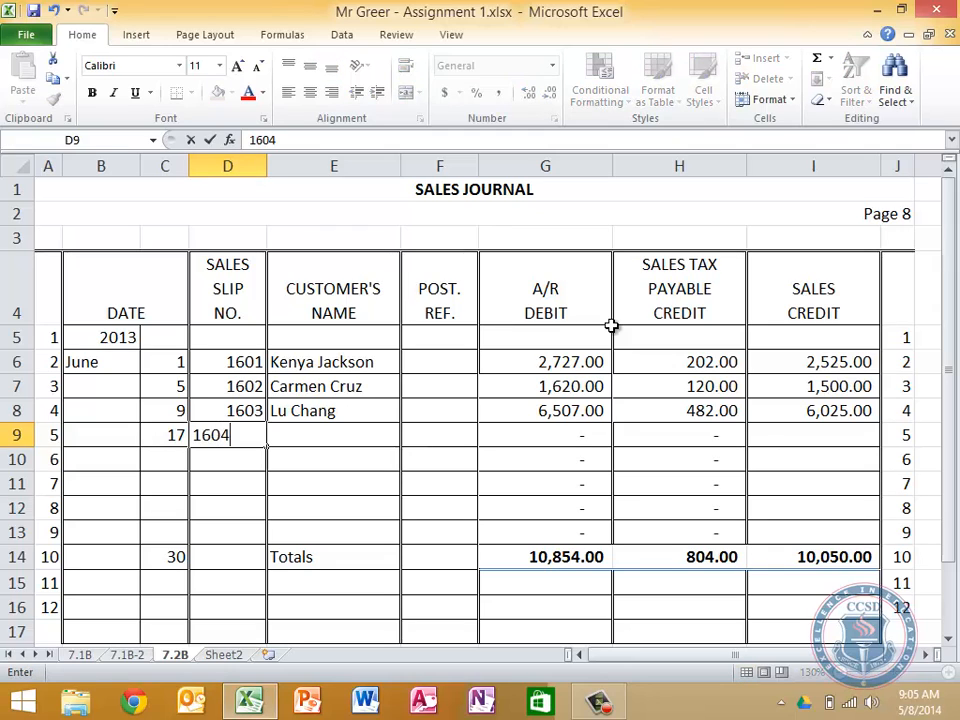
{"action": "key", "text": "Tab"}
Complete the slip 1604 entry with the customer's full name and a Sales Credit of 4000
{"action": "type", "text": "Rick Jones"}
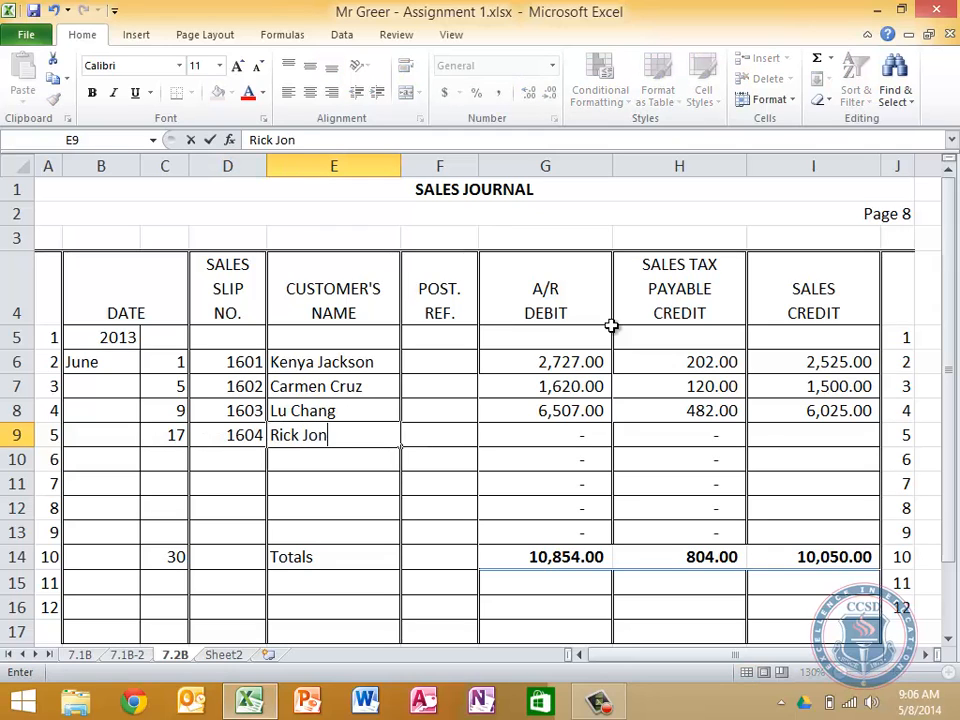
{"action": "key", "text": "Tab"}
{"action": "key", "text": "Tab"}
{"action": "key", "text": "Tab"}
{"action": "key", "text": "Tab"}
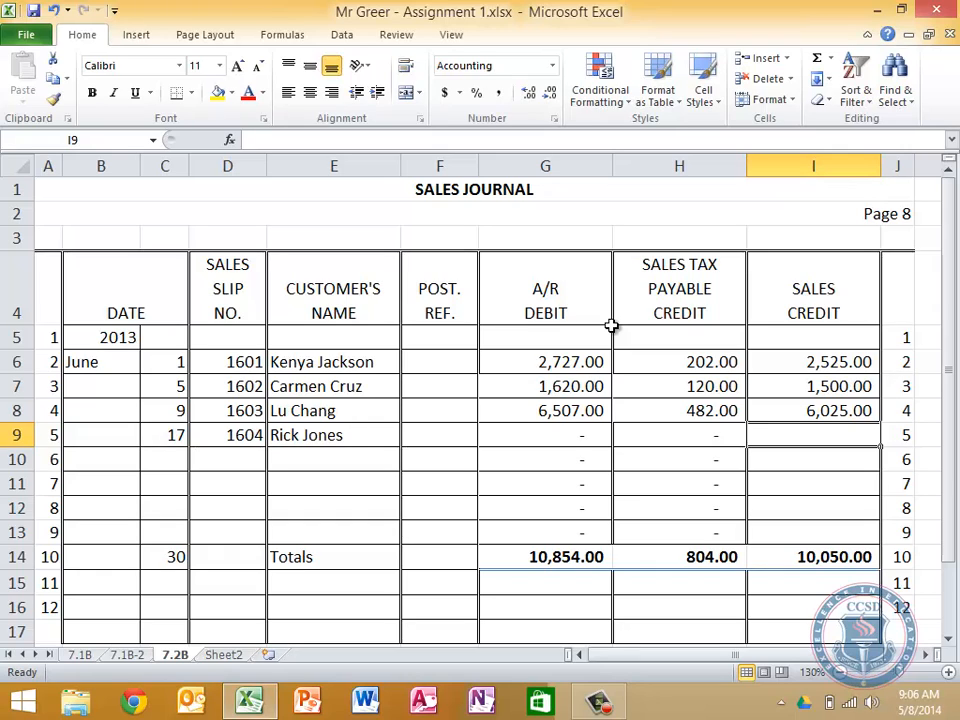
{"action": "type", "text": "4000"}
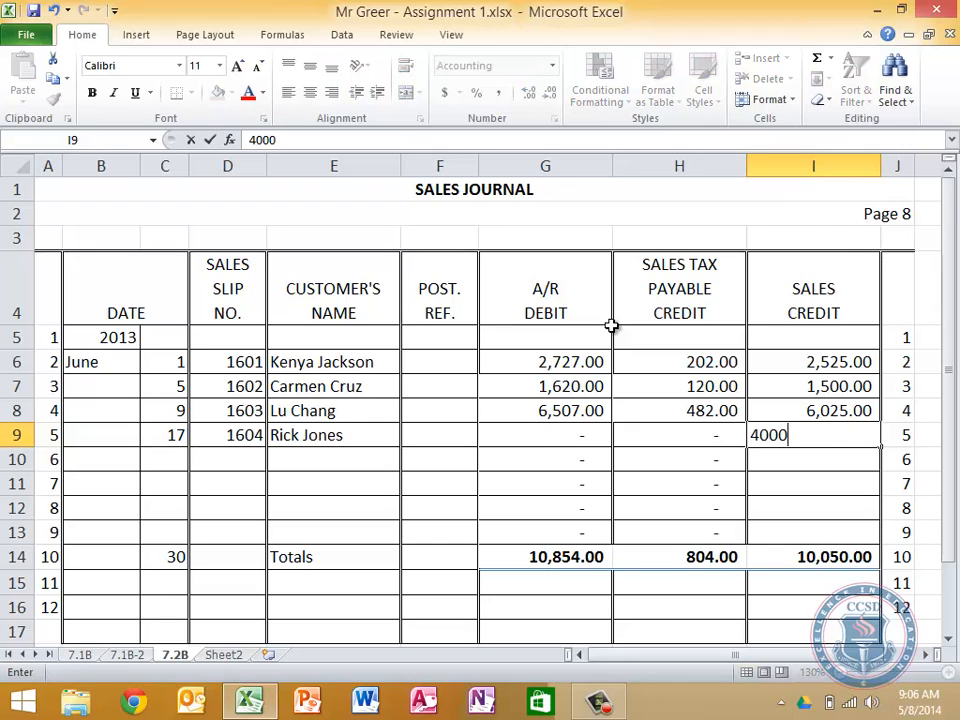
{"action": "key", "text": "Return"}
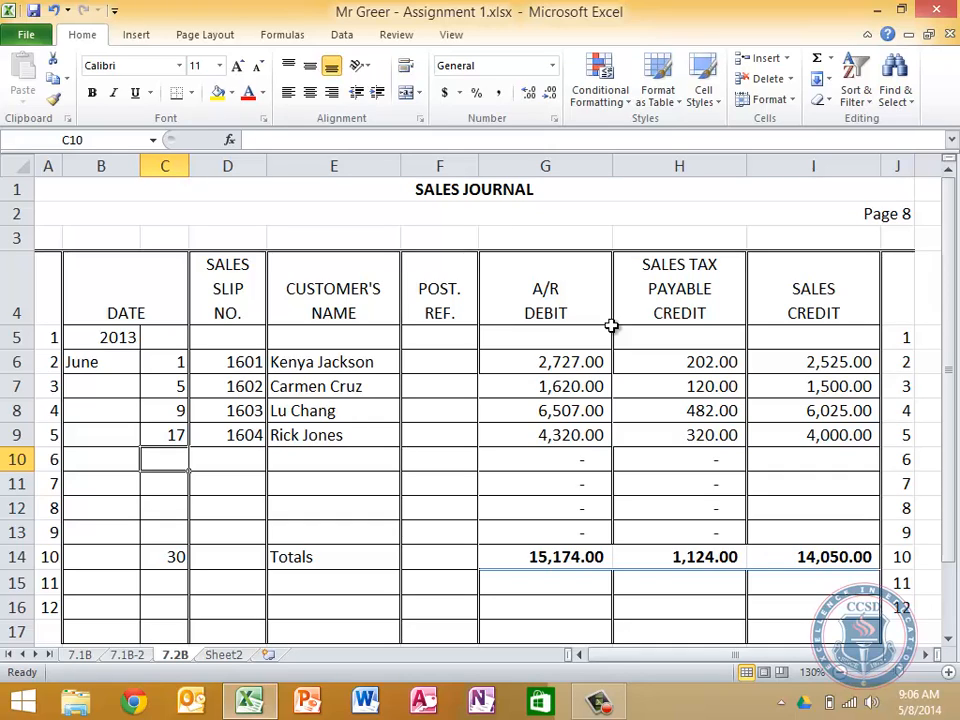
Start the fifth journal entry in row 10 with day 23 and sales slip number 1605
{"action": "type", "text": "23"}
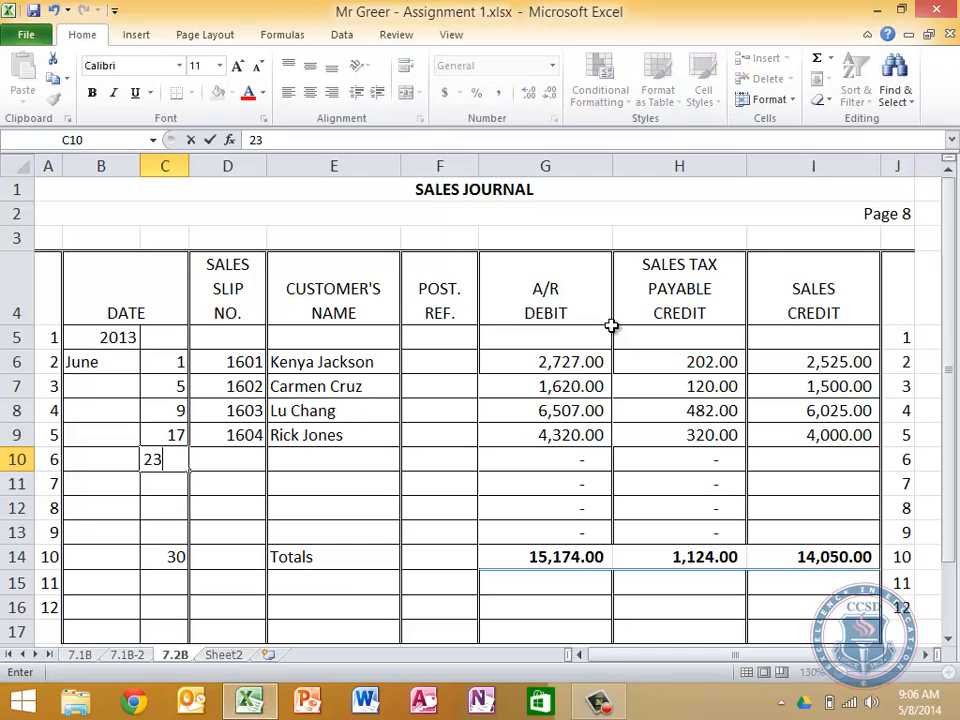
{"action": "key", "text": "Tab"}
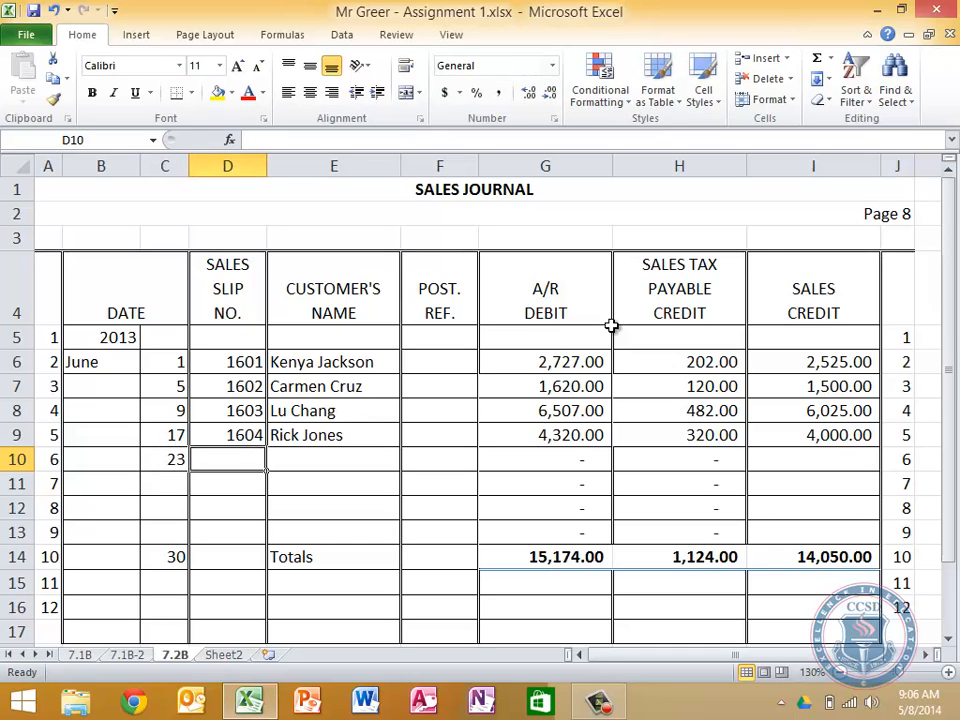
{"action": "type", "text": "1605"}
{"action": "key", "text": "Tab"}
{"action": "key", "text": "Tab"}
{"action": "key", "text": "Tab"}
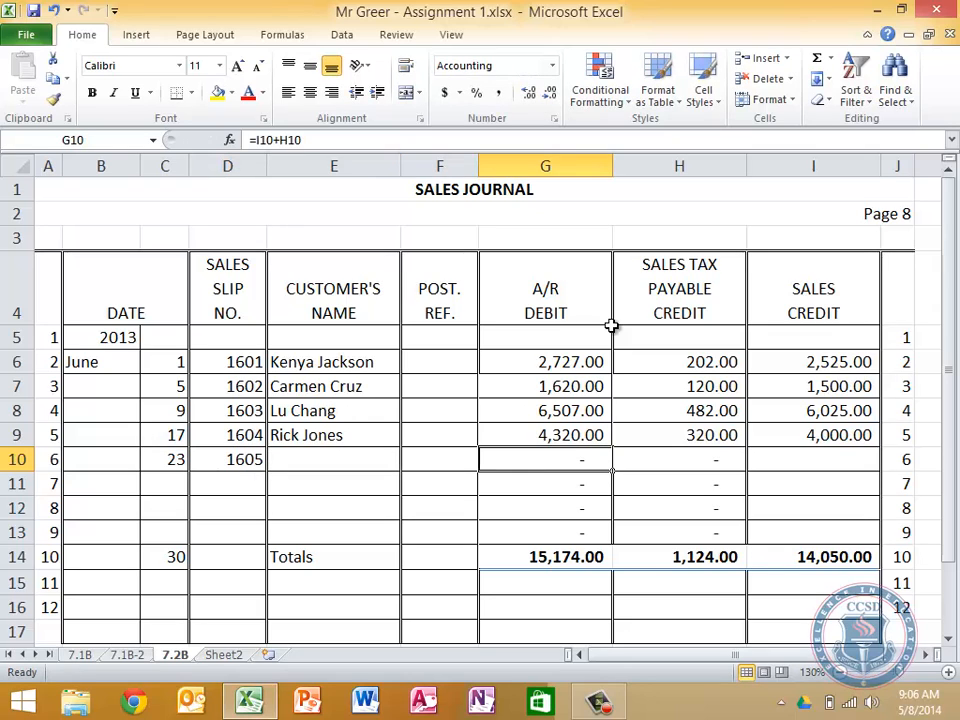
Enter 2400 as the Sales Credit for slip 1605 in I10
{"action": "key", "text": "Tab"}
{"action": "key", "text": "Tab"}
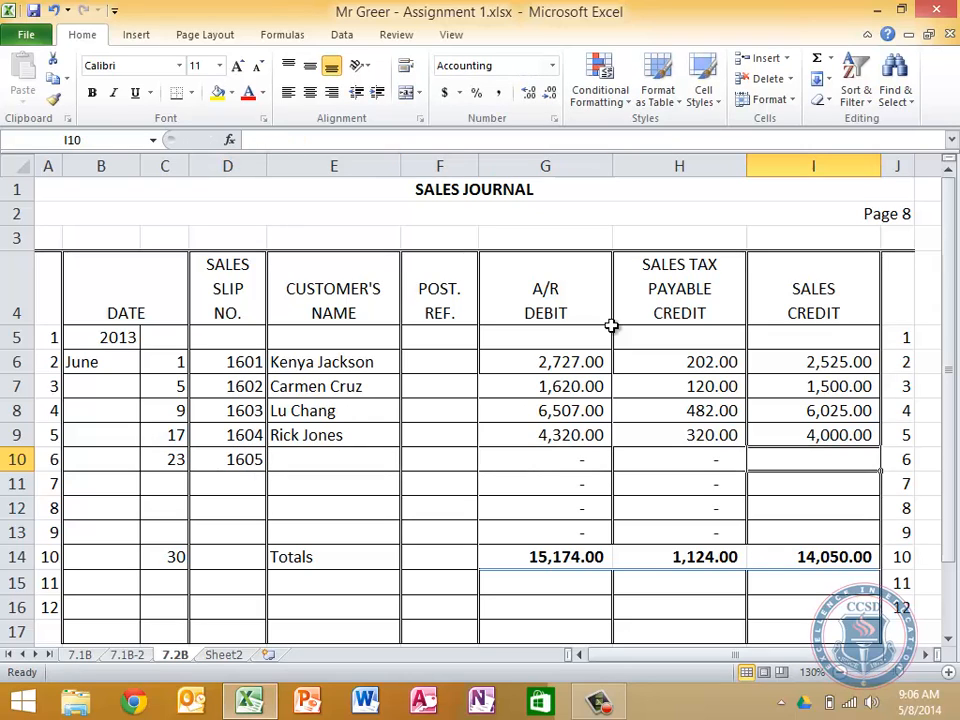
{"action": "type", "text": "2400"}
Enter the customer's full name for slip 1605 in E10
{"action": "key", "text": "shift+Tab"}
{"action": "key", "text": "shift+Tab"}
{"action": "key", "text": "shift+Tab"}
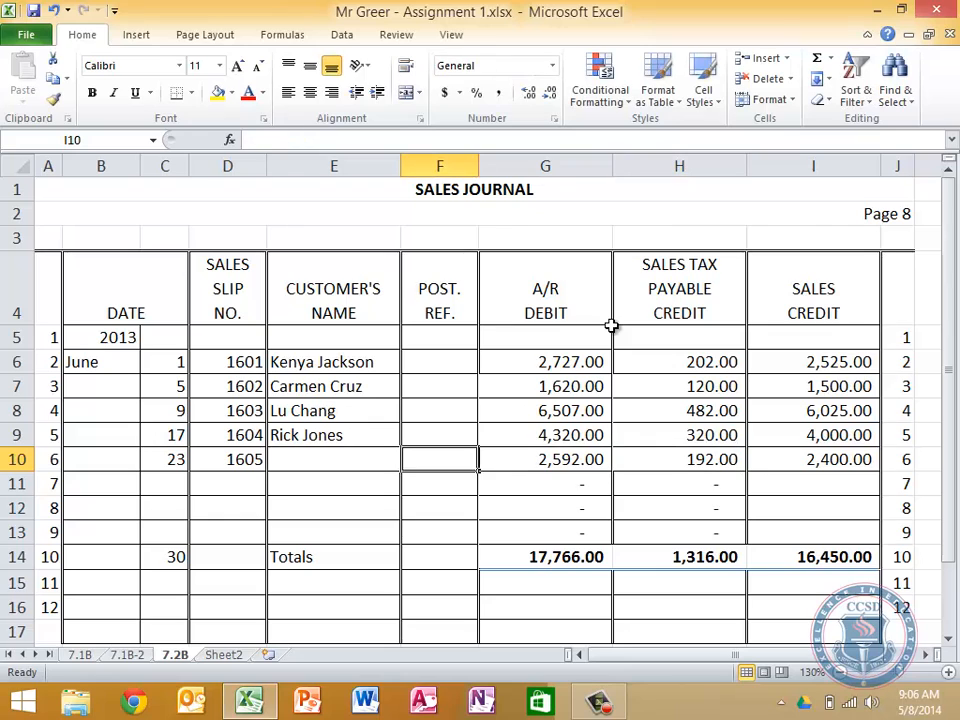
{"action": "key", "text": "shift+Tab"}
{"action": "type", "text": "Demit"}
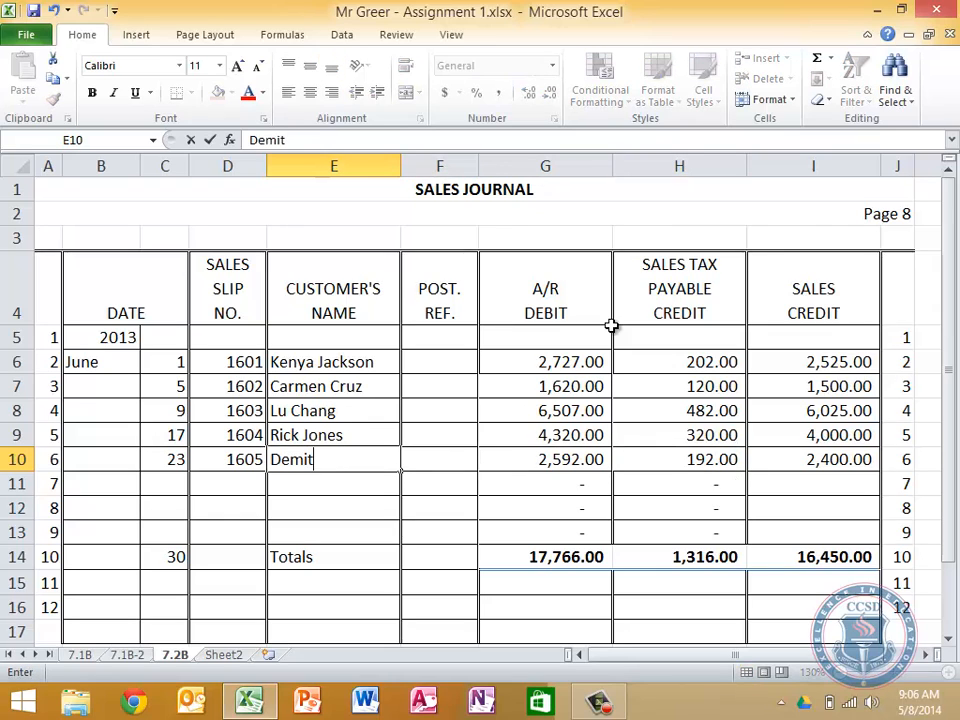
{"action": "type", "text": "ri Brown"}
{"action": "key", "text": "Return"}
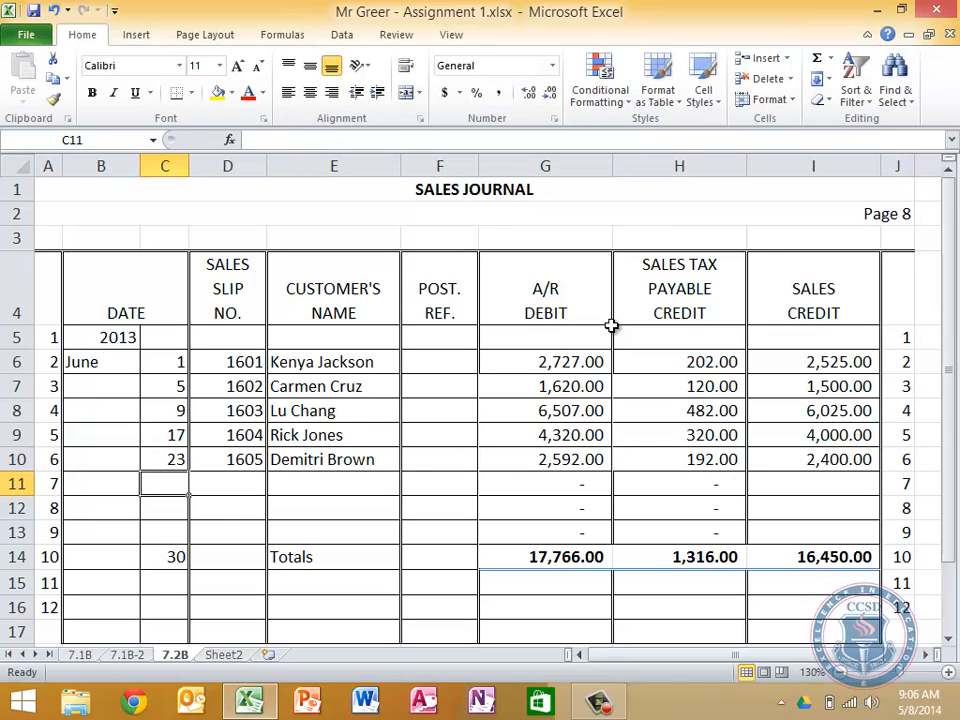
{"action": "key", "text": "Up"}
{"action": "key", "text": "Right"}
{"action": "key", "text": "Right"}
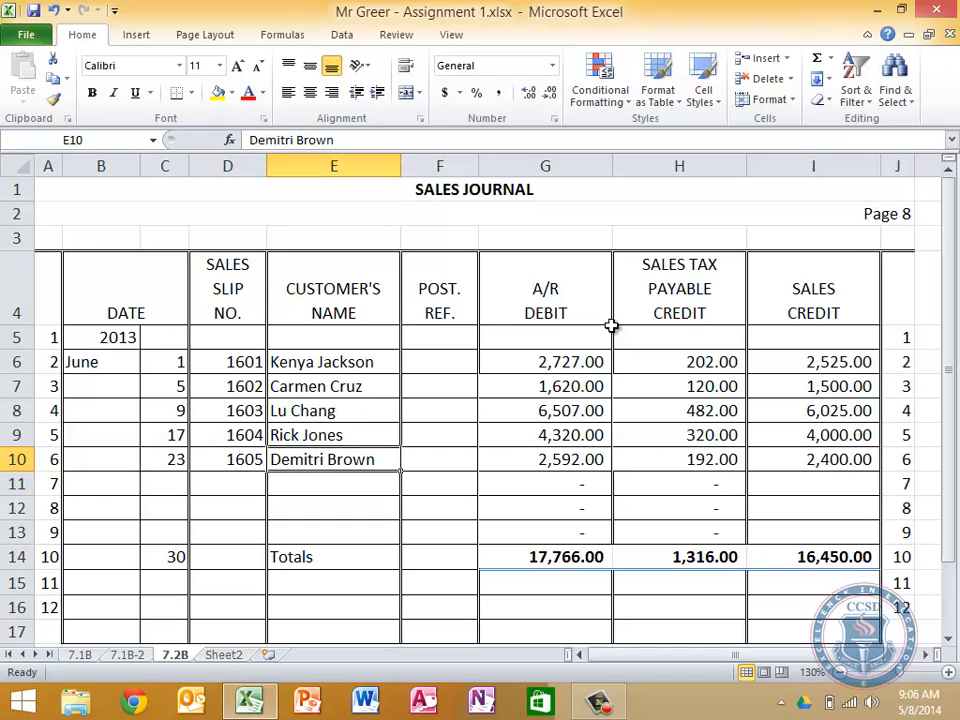
{"action": "key", "text": "Down"}
{"action": "key", "text": "Left"}
{"action": "key", "text": "Left"}
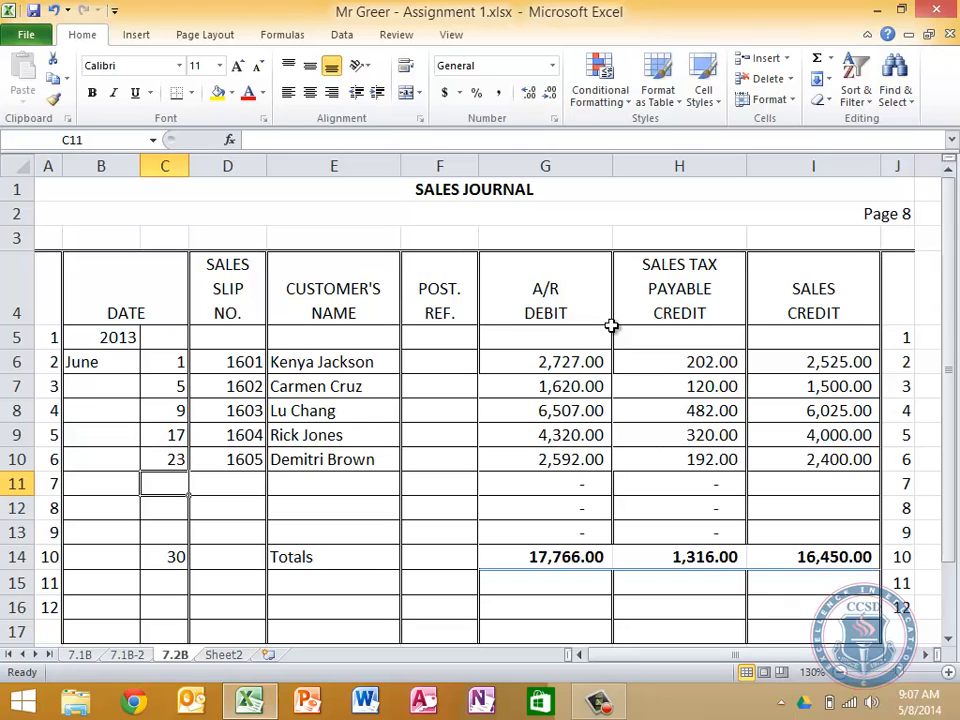
Start the sixth journal entry in row 11 with day 27 and the customer's full name
{"action": "type", "text": "27"}
{"action": "key", "text": "Tab"}
{"action": "key", "text": "Tab"}
{"action": "type", "text": "Paul"}
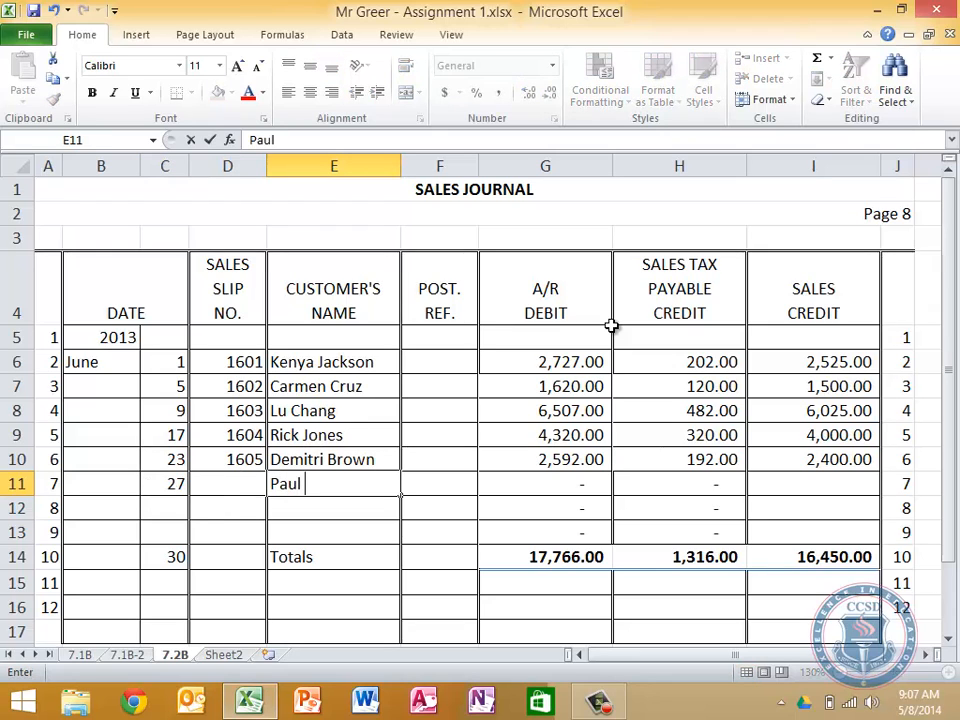
{"action": "type", "text": " Rviera"}
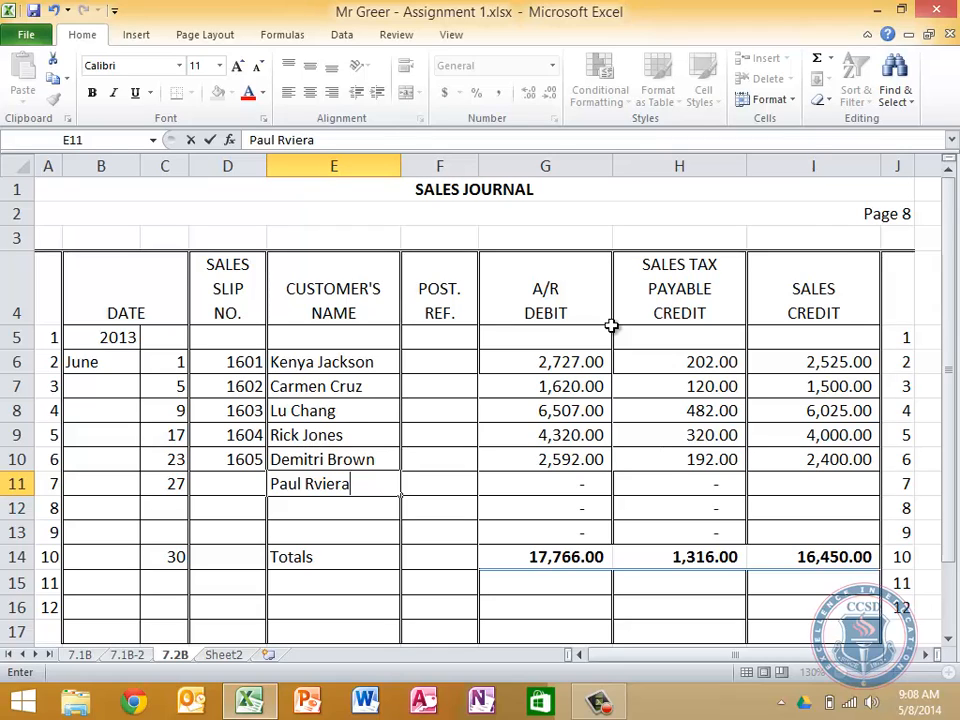
Enter sales slip number 1606 in D11 and correct the spelling of the customer's name in E11
{"action": "key", "text": "Left"}
{"action": "type", "text": "6"}
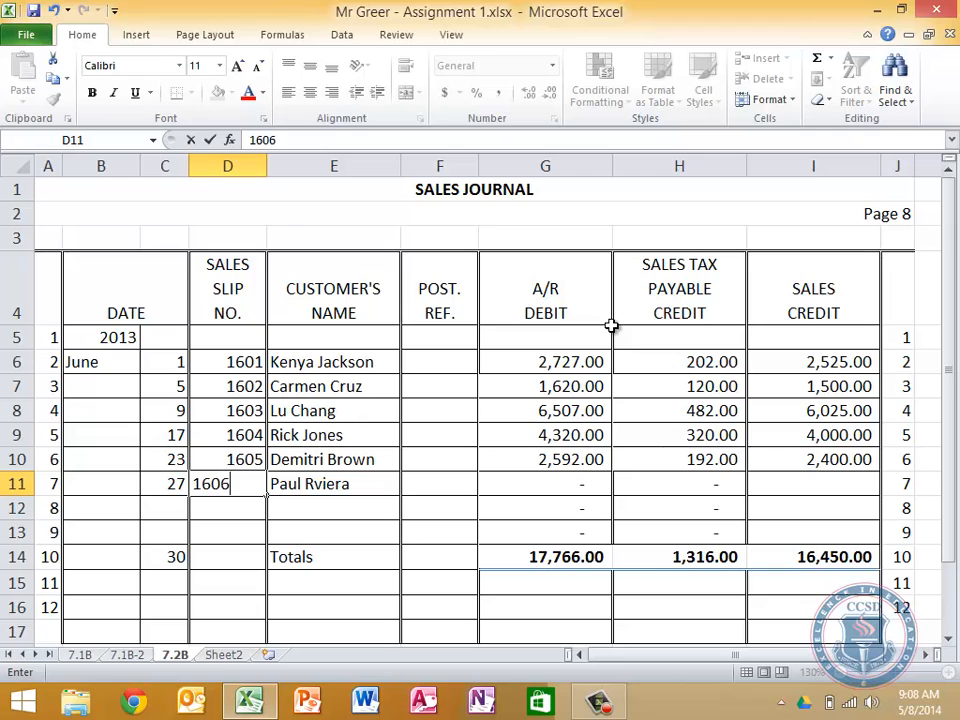
{"action": "key", "text": "Tab"}
{"action": "type", "text": "Paul Rivera"}
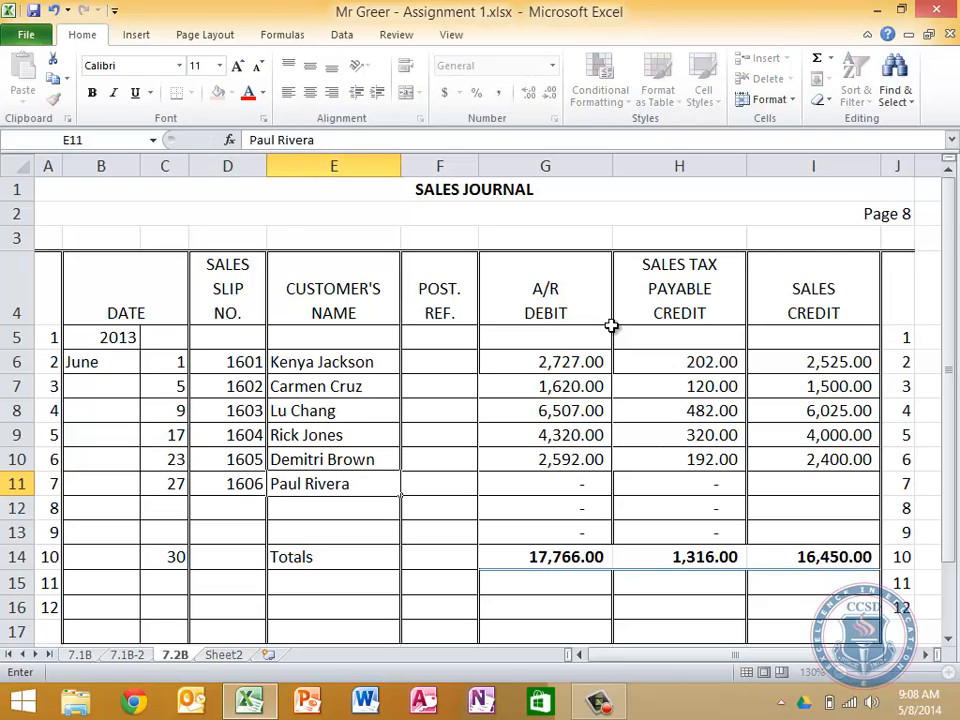
{"action": "key", "text": "Tab"}
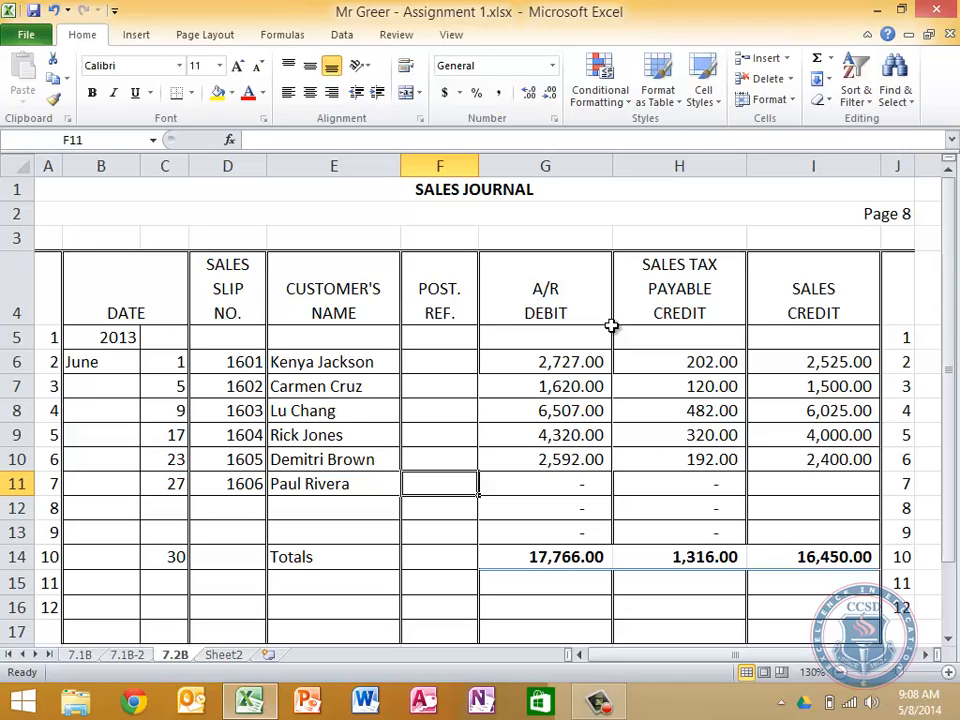
Enter 2575 as the Sales Credit for slip 1606 in I11
{"action": "key", "text": "Tab"}
{"action": "key", "text": "Tab"}
{"action": "key", "text": "Tab"}
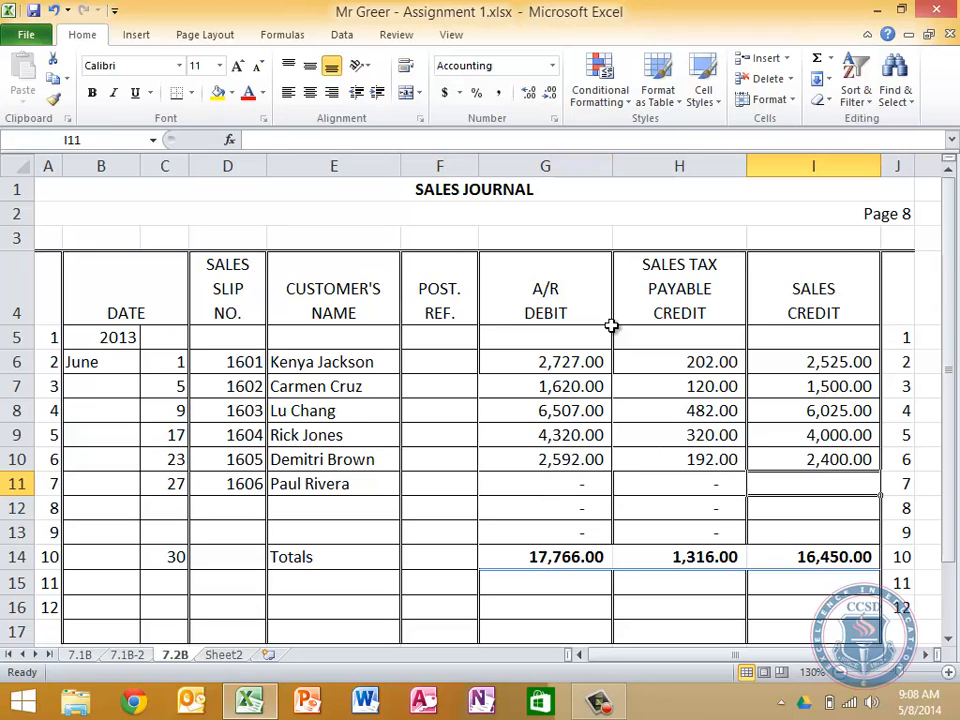
{"action": "type", "text": "252"}
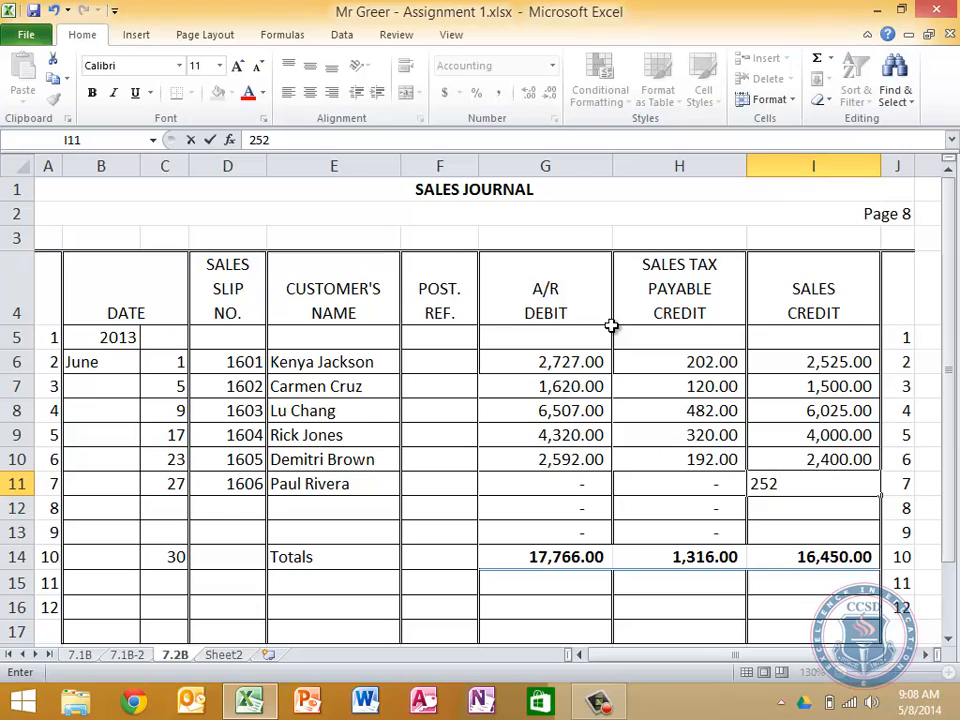
{"action": "key", "text": "BackSpace"}
{"action": "type", "text": "72"}
{"action": "key", "text": "BackSpace"}
{"action": "type", "text": "5"}
{"action": "key", "text": "Return"}
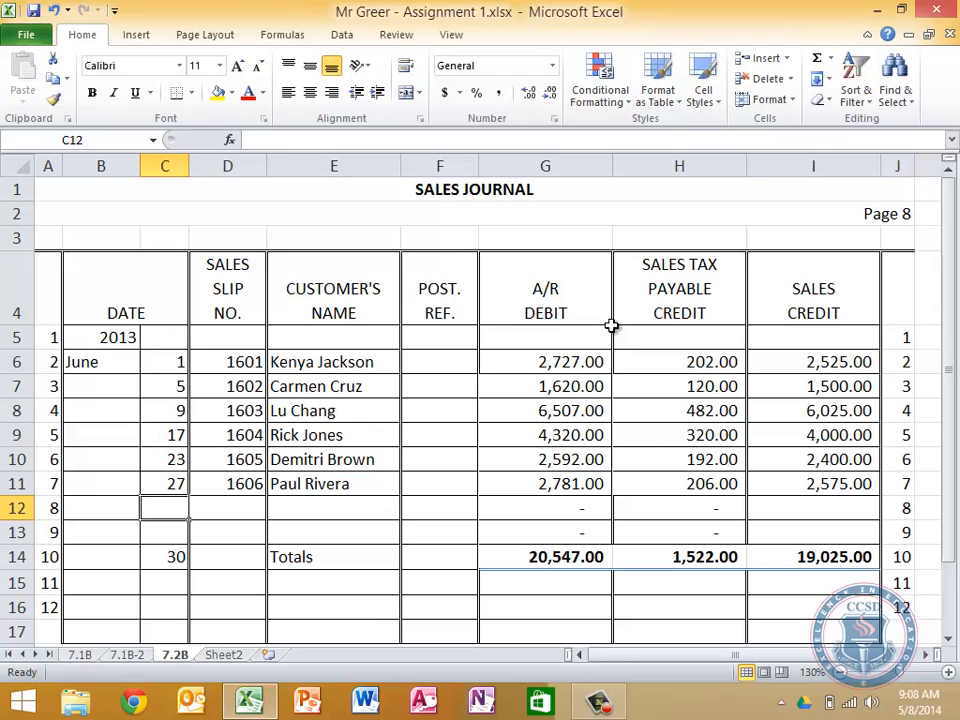
Start the seventh journal entry in row 12 with day 29, sales slip number 1607 and the customer's full name
{"action": "type", "text": "29"}
{"action": "key", "text": "Tab"}
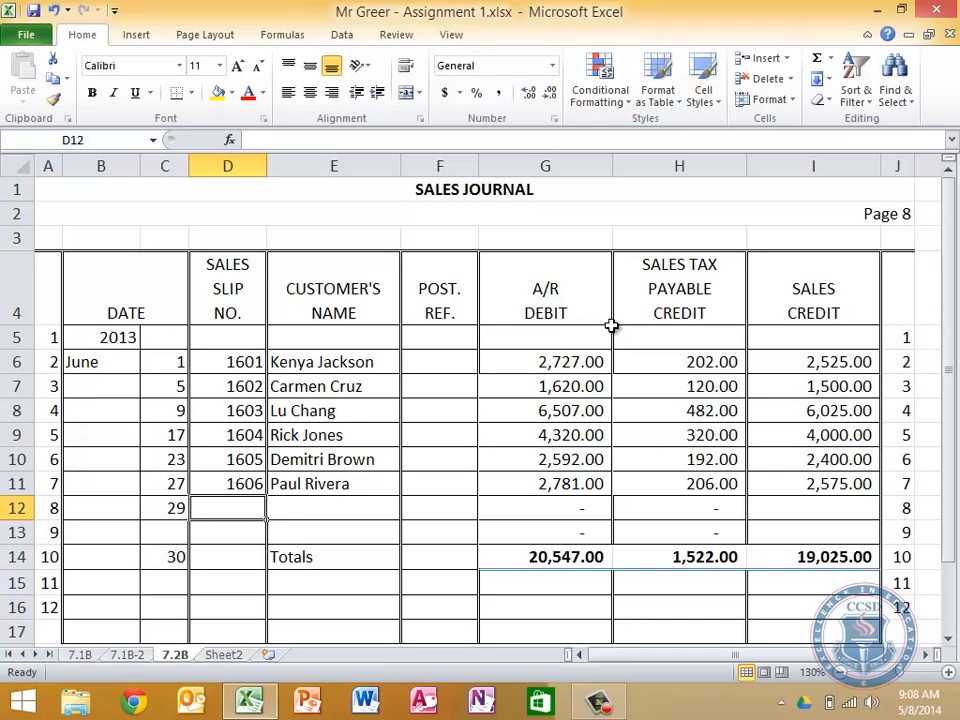
{"action": "type", "text": "1607"}
{"action": "key", "text": "Tab"}
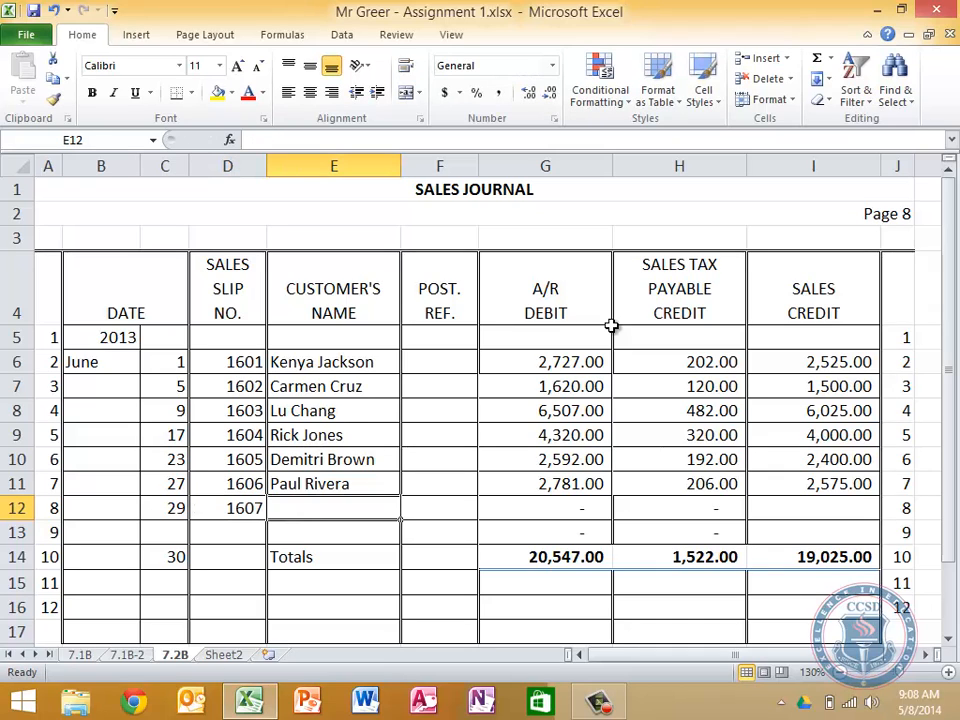
{"action": "type", "text": "Ro"}
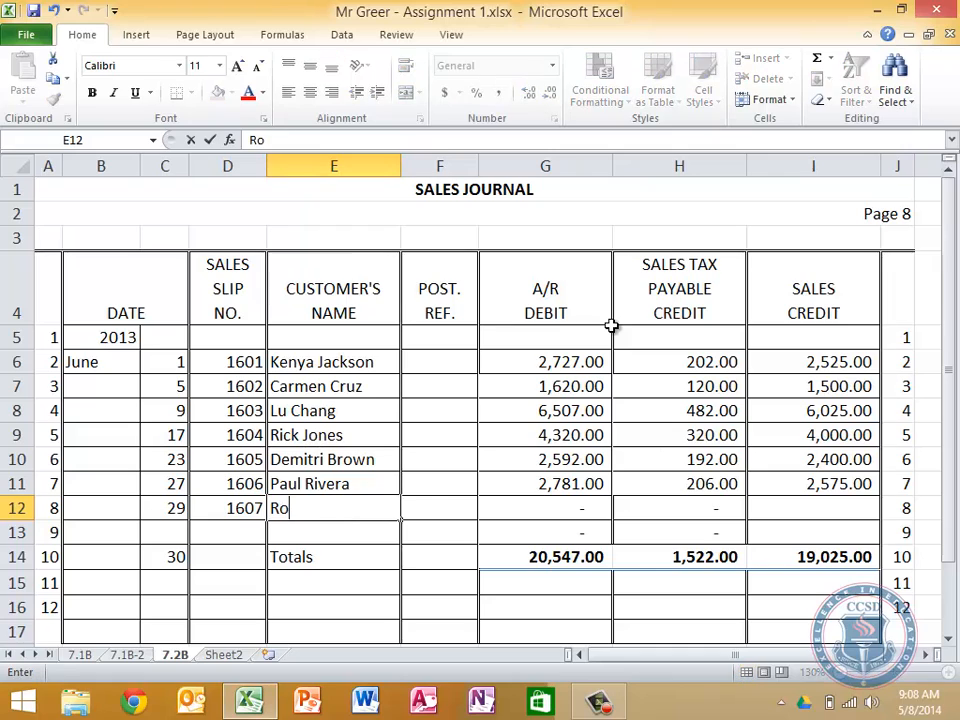
{"action": "type", "text": "sie Seltz"}
Enter 1150 as the Sales Credit for slip 1607 in I12
{"action": "key", "text": "Tab"}
{"action": "key", "text": "Tab"}
{"action": "key", "text": "Tab"}
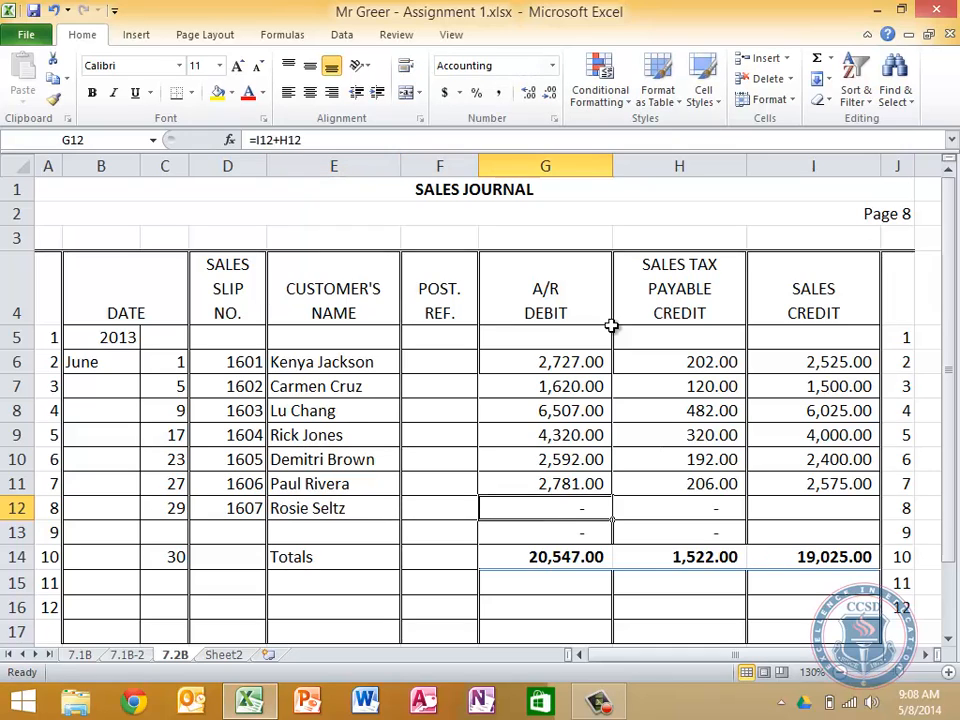
{"action": "key", "text": "Left"}
{"action": "key", "text": "Right"}
{"action": "key", "text": "Right"}
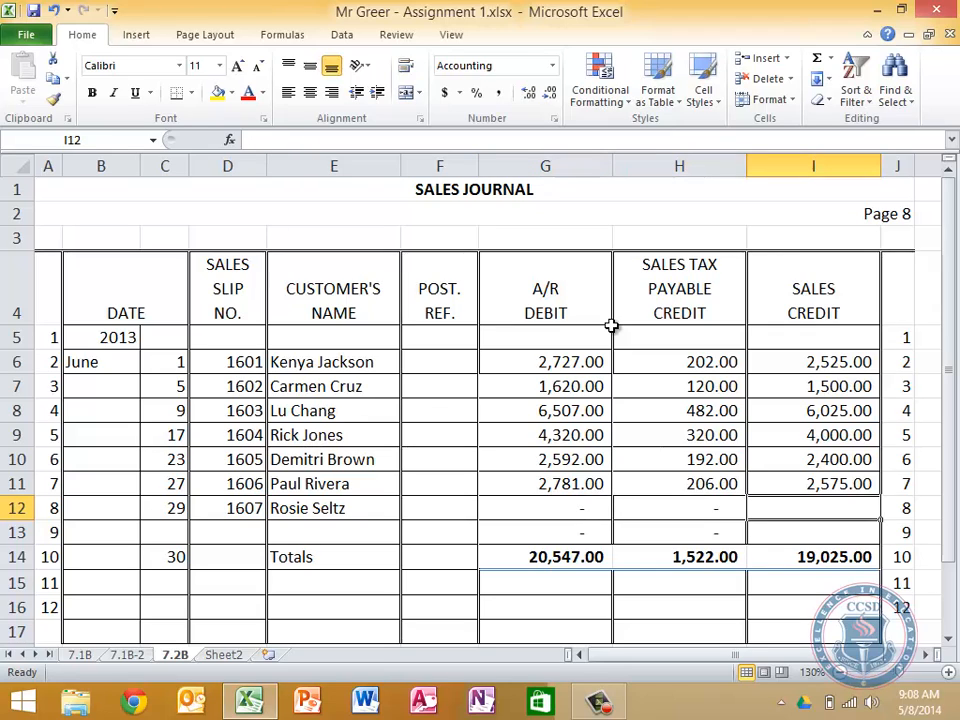
{"action": "type", "text": "1150"}
{"action": "key", "text": "Return"}
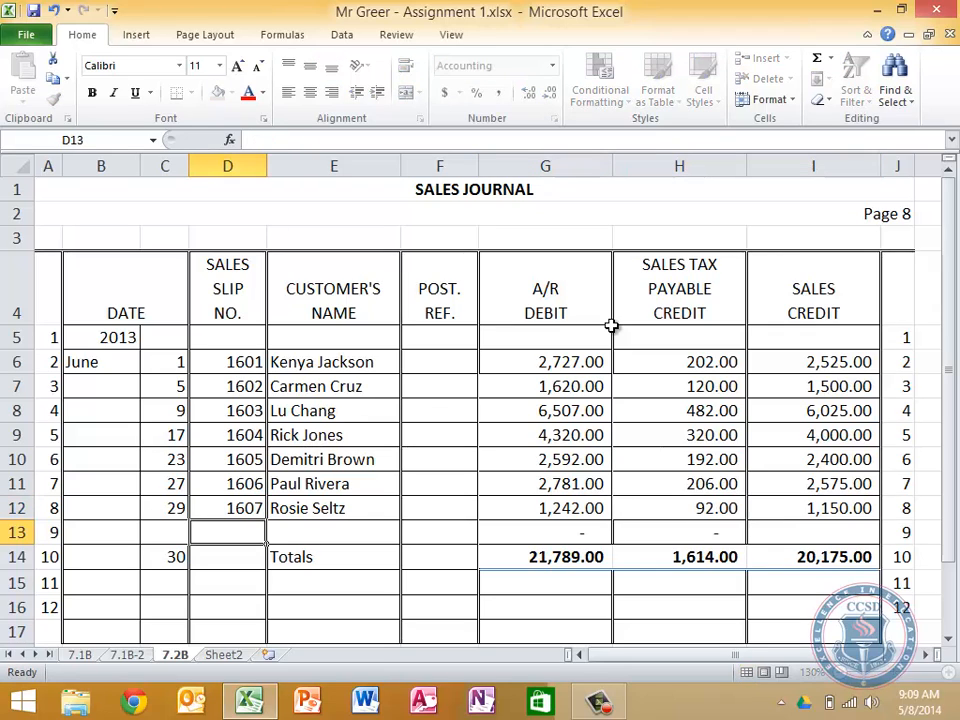
Start the eighth journal entry in row 13 with day 30 and the customer's full name
{"action": "key", "text": "Left"}
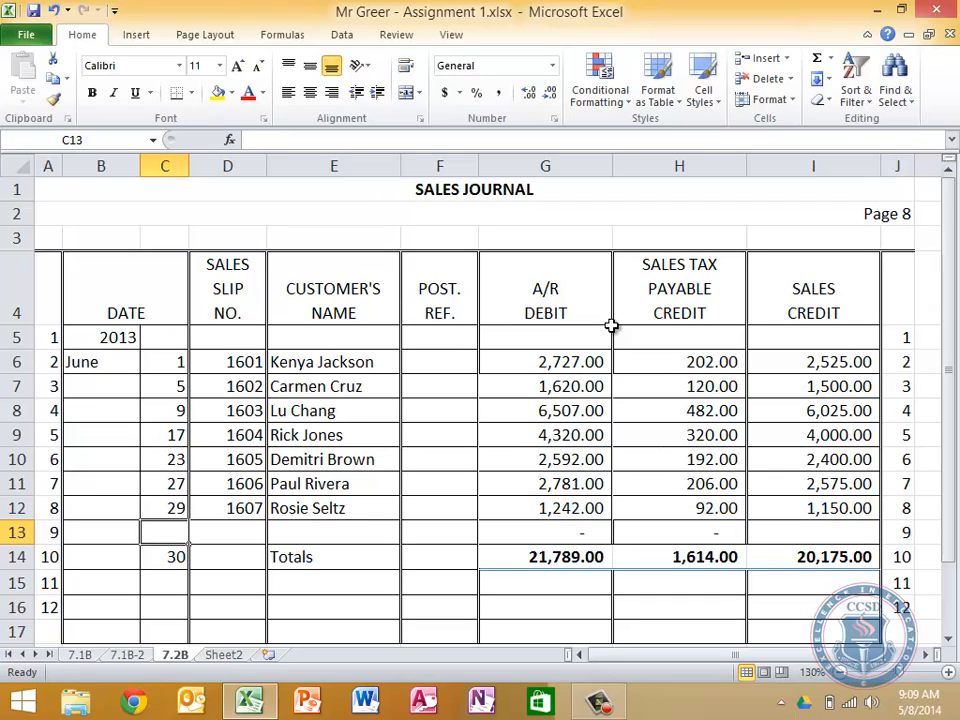
{"action": "type", "text": "30"}
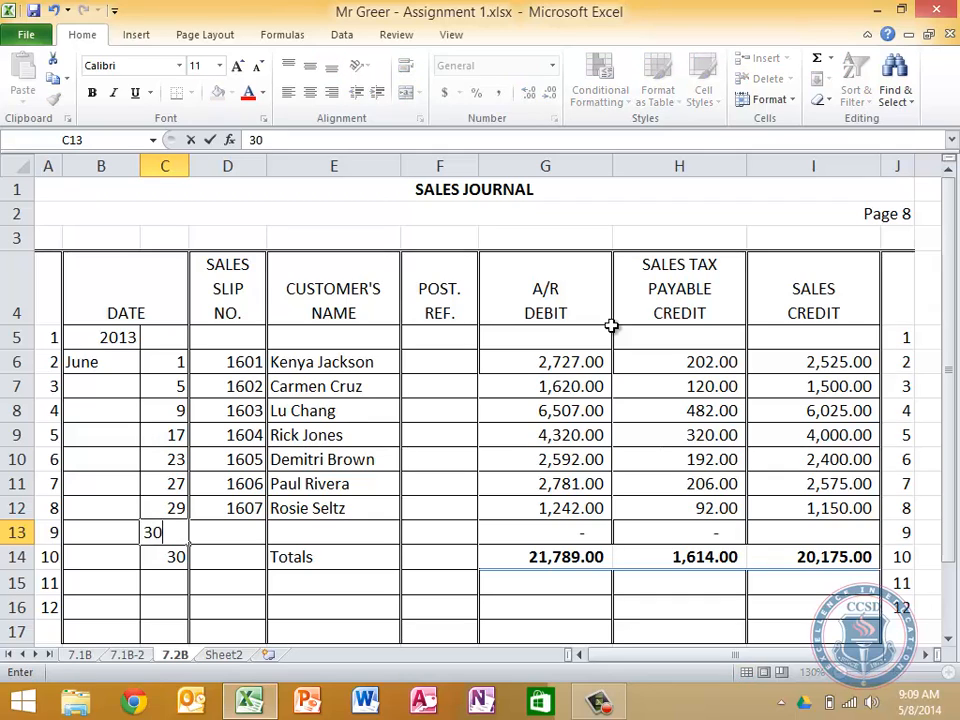
{"action": "key", "text": "Tab"}
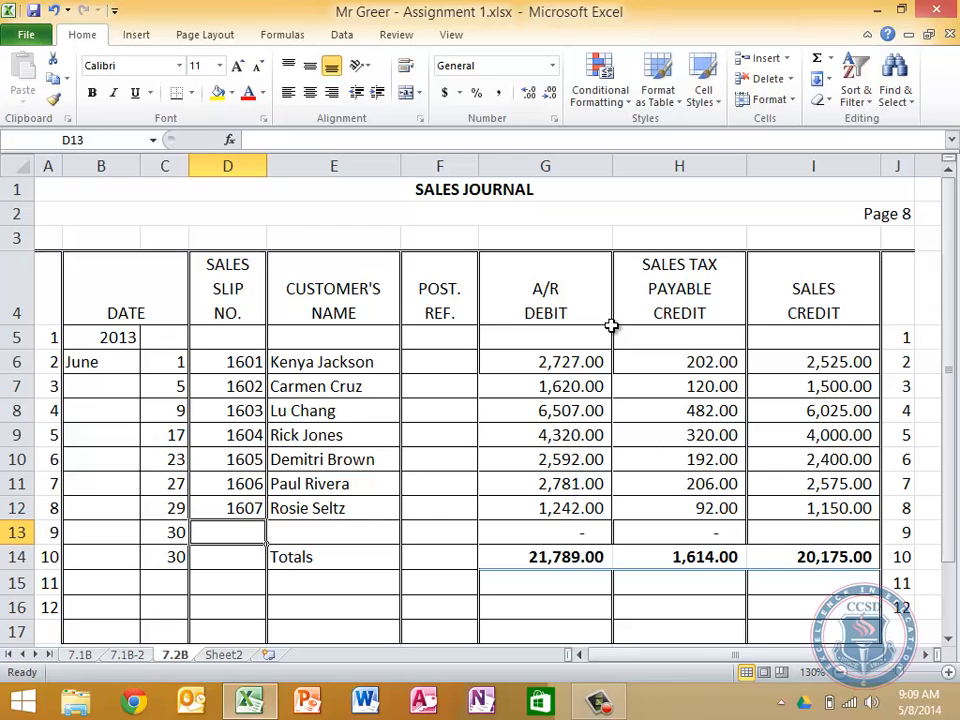
{"action": "key", "text": "Tab"}
{"action": "type", "text": "Jim Mayro"}
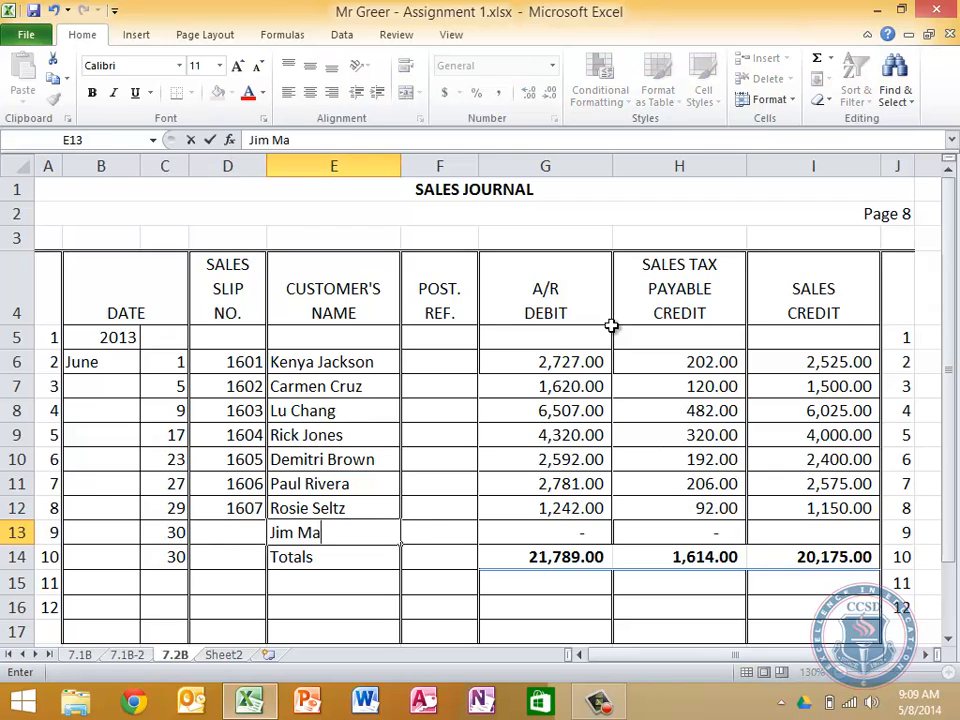
{"action": "key", "text": "BackSpace"}
{"action": "key", "text": "BackSpace"}
{"action": "type", "text": "or"}
{"action": "key", "text": "shift+Tab"}
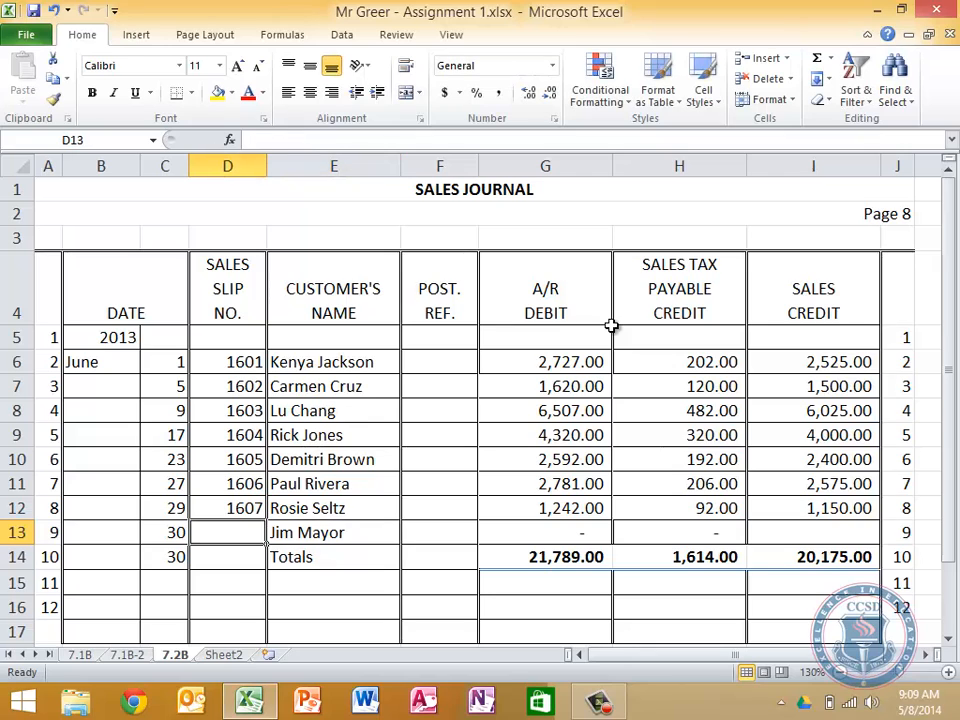
Enter sales slip number 1608 in D13 and 3100 as its Sales Credit in I13
{"action": "type", "text": "1608"}
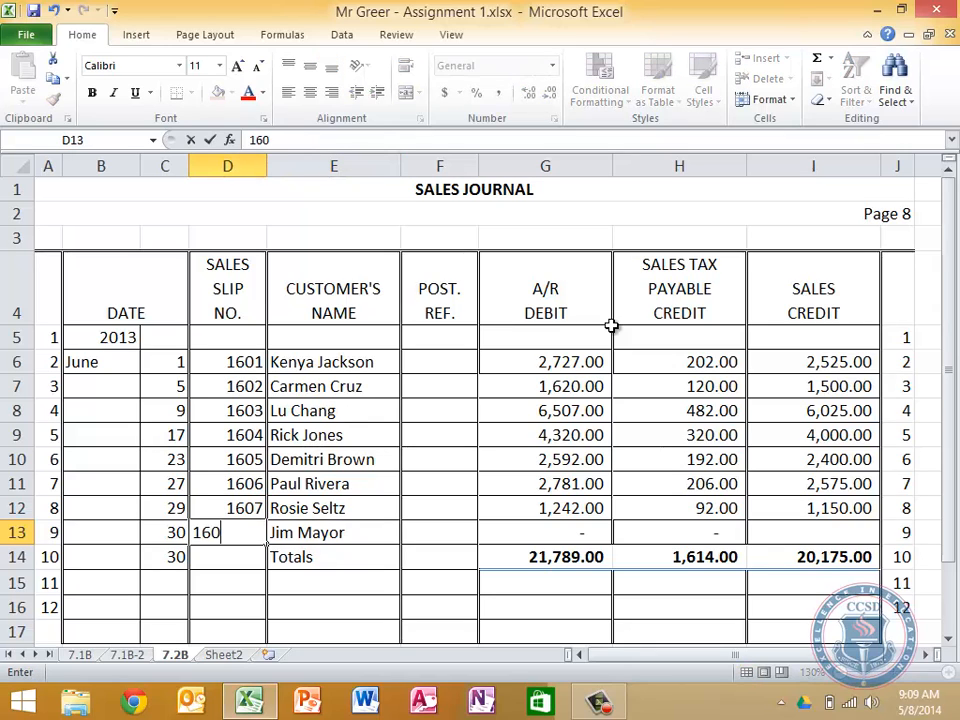
{"action": "key", "text": "Tab"}
{"action": "key", "text": "Tab"}
{"action": "key", "text": "Tab"}
{"action": "key", "text": "Tab"}
{"action": "key", "text": "Tab"}
{"action": "type", "text": "3100"}
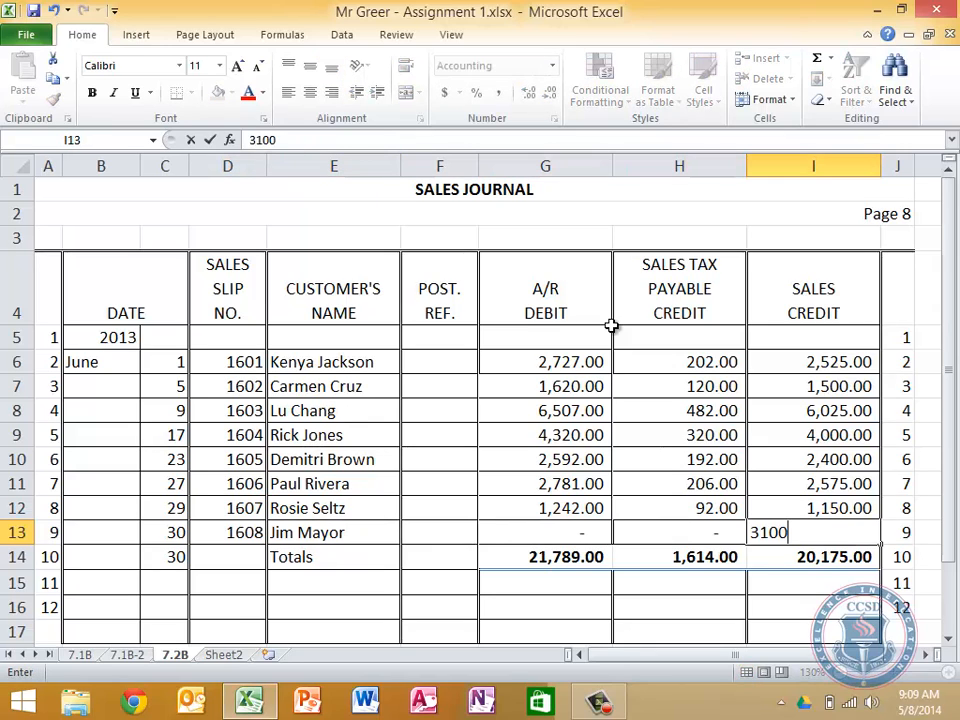
{"action": "key", "text": "Return"}
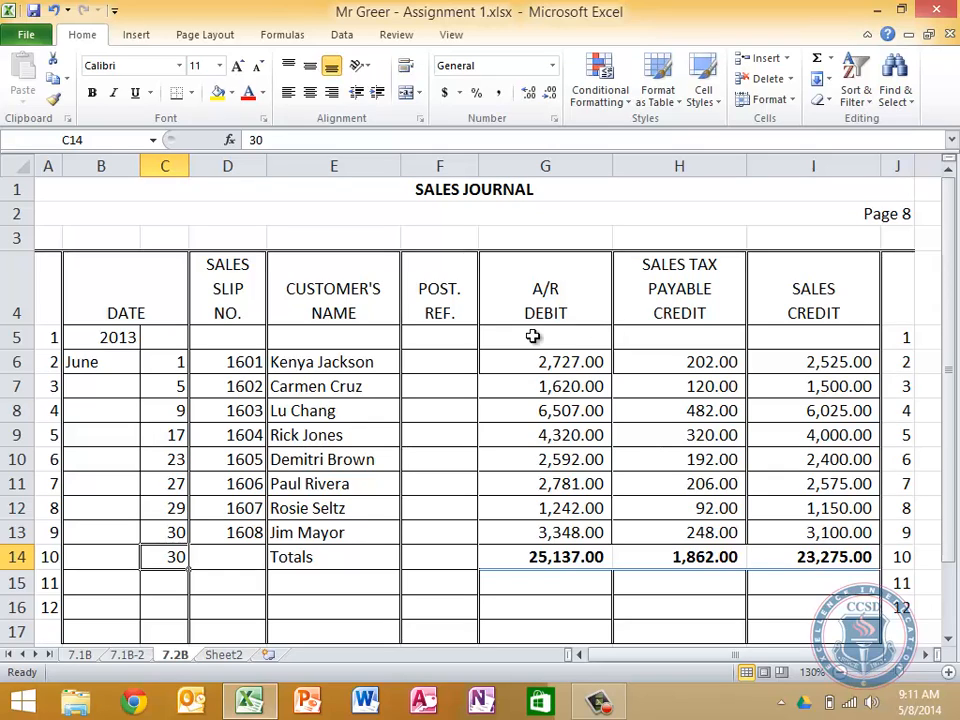
Create a copy of the 7.1B-2 general ledger sheet and place it before Sheet2
{"action": "left_click", "coordinate": [224, 655]}
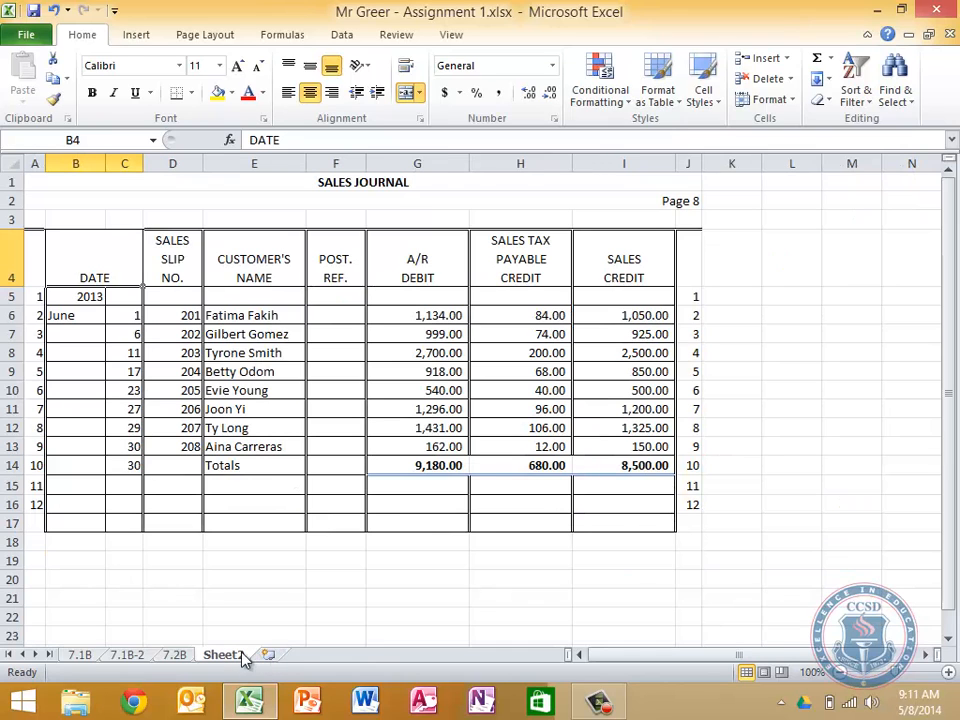
{"action": "left_click", "coordinate": [126, 655]}
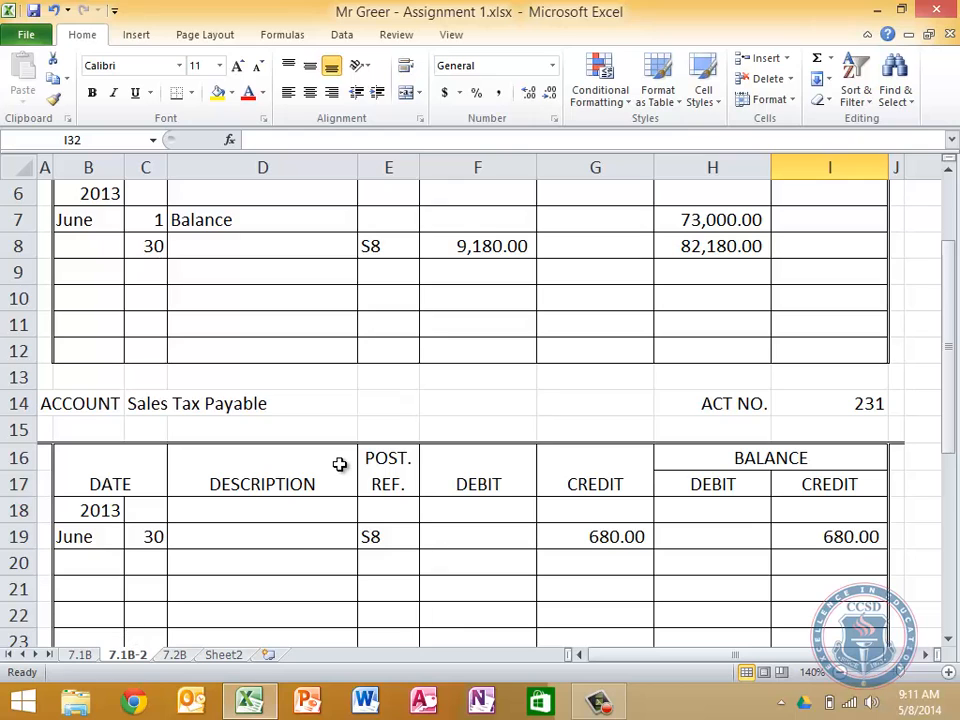
{"action": "scroll", "coordinate": [339, 463], "scroll_direction": "up", "scroll_amount": 2}
{"action": "scroll", "coordinate": [339, 463], "scroll_direction": "down", "scroll_amount": 5}
{"action": "scroll", "coordinate": [339, 463], "scroll_direction": "up", "scroll_amount": 5}
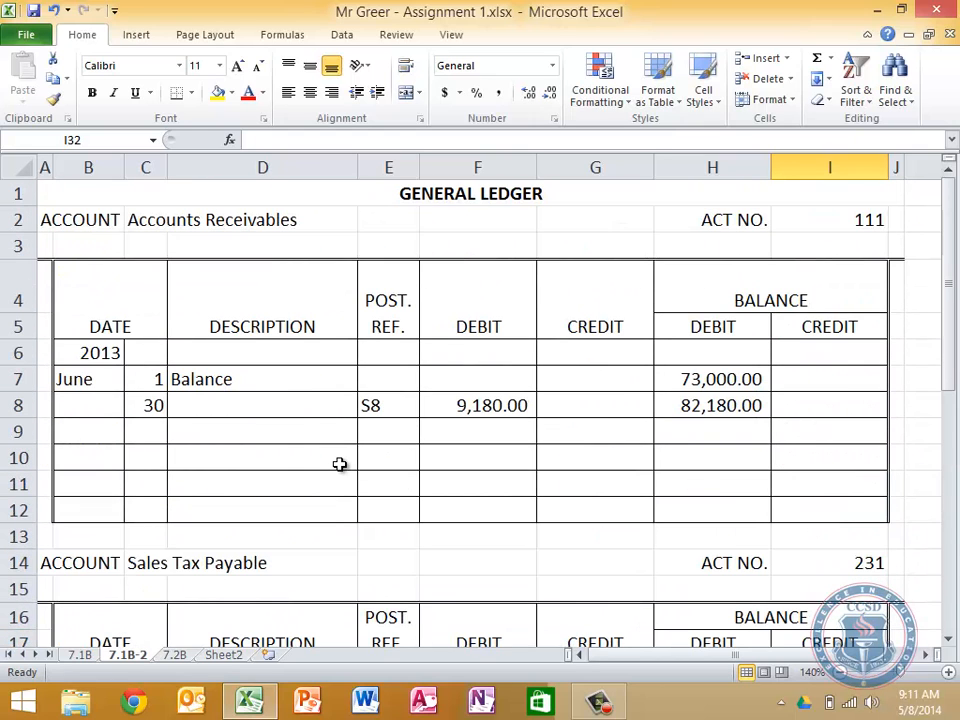
{"action": "right_click", "coordinate": [128, 655]}
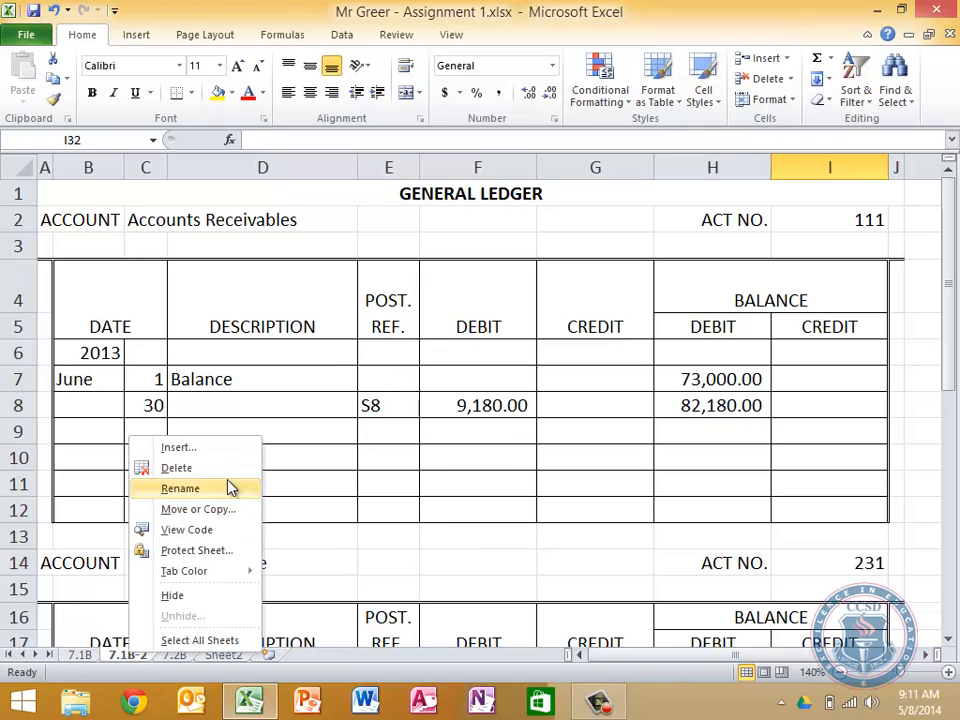
{"action": "left_click", "coordinate": [214, 508]}
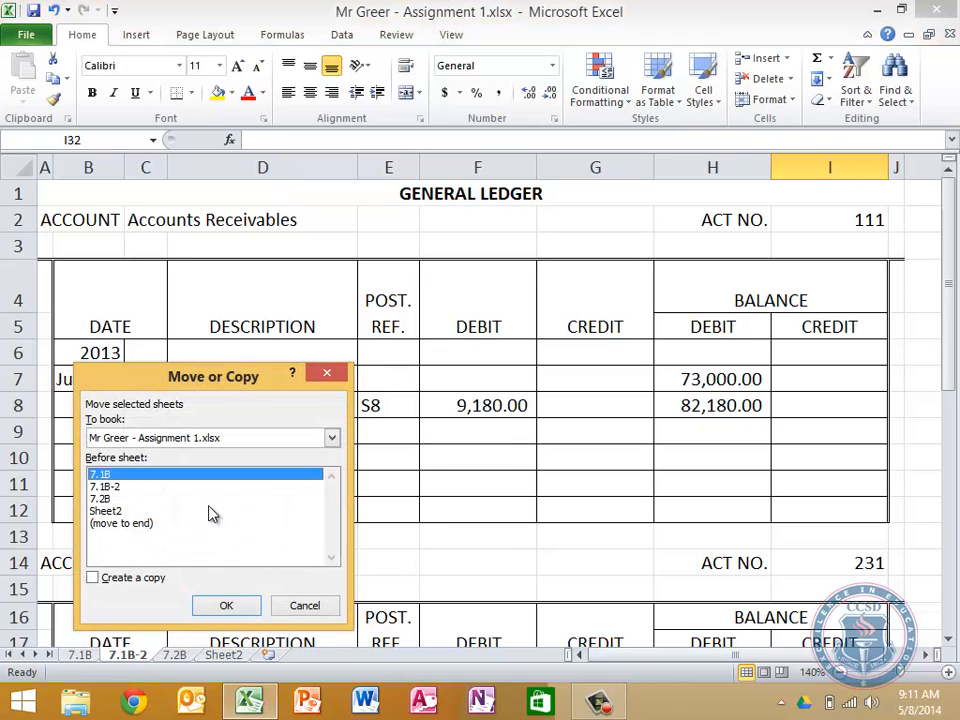
{"action": "left_click", "coordinate": [113, 511]}
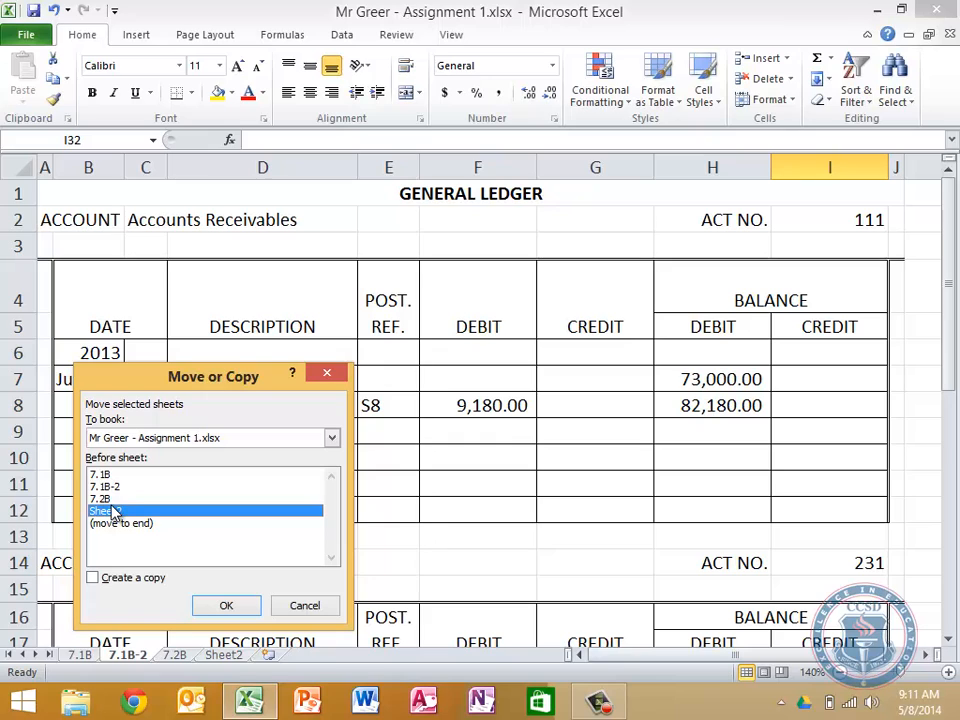
{"action": "left_click", "coordinate": [113, 580]}
{"action": "left_click", "coordinate": [229, 603]}
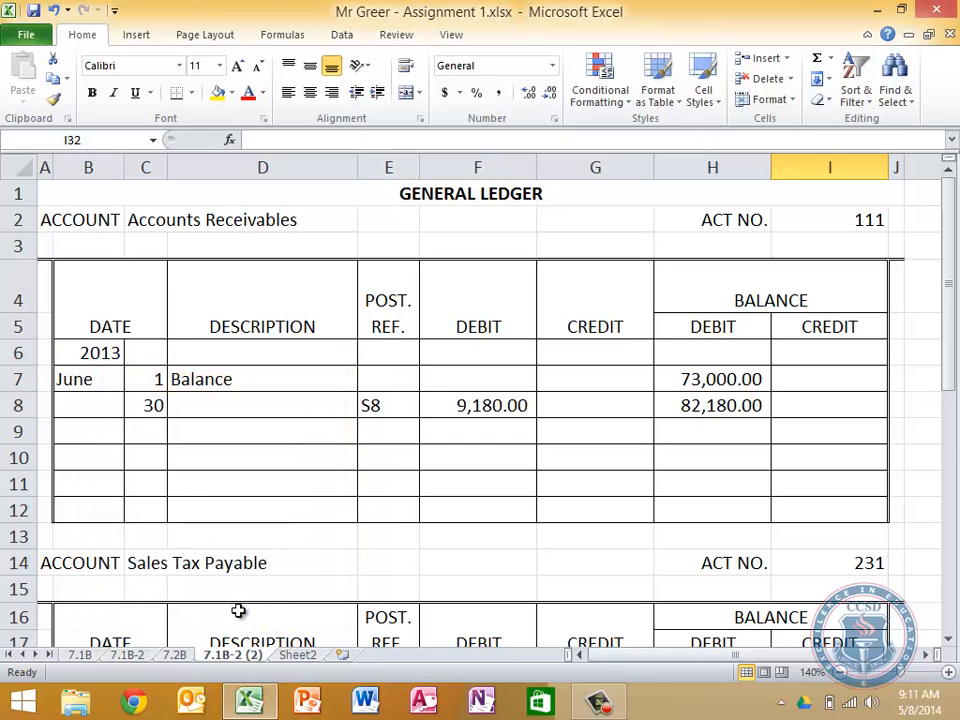
Rename the copied general ledger sheet as 7.2B-2
{"action": "double_click", "coordinate": [230, 656]}
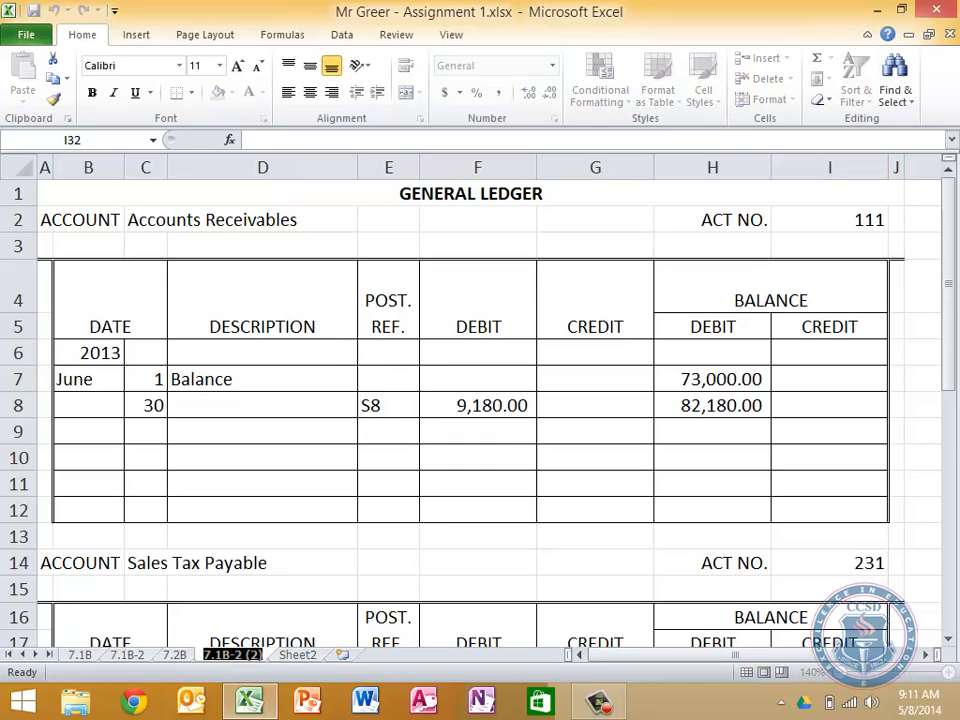
{"action": "key", "text": "Left"}
{"action": "key", "text": "Left"}
{"action": "key", "text": "Left"}
{"action": "key", "text": "Left"}
{"action": "key", "text": "Left"}
{"action": "key", "text": "Left"}
{"action": "key", "text": "Left"}
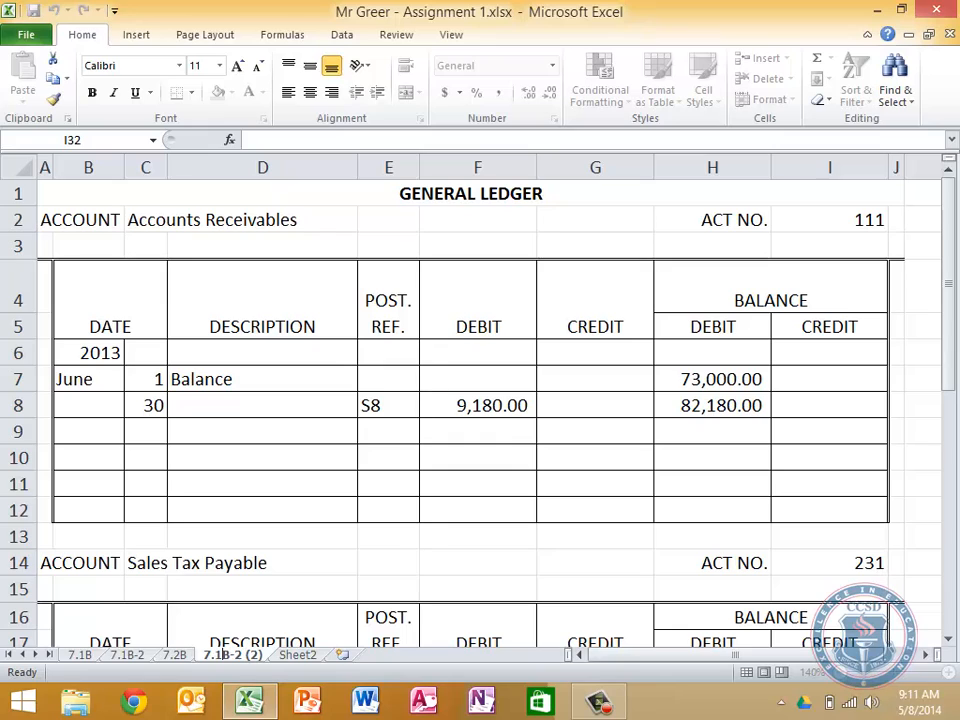
{"action": "key", "text": "BackSpace"}
{"action": "type", "text": "2"}
{"action": "key", "text": "Right"}
{"action": "key", "text": "Right"}
{"action": "key", "text": "Delete"}
{"action": "key", "text": "Delete"}
{"action": "key", "text": "Delete"}
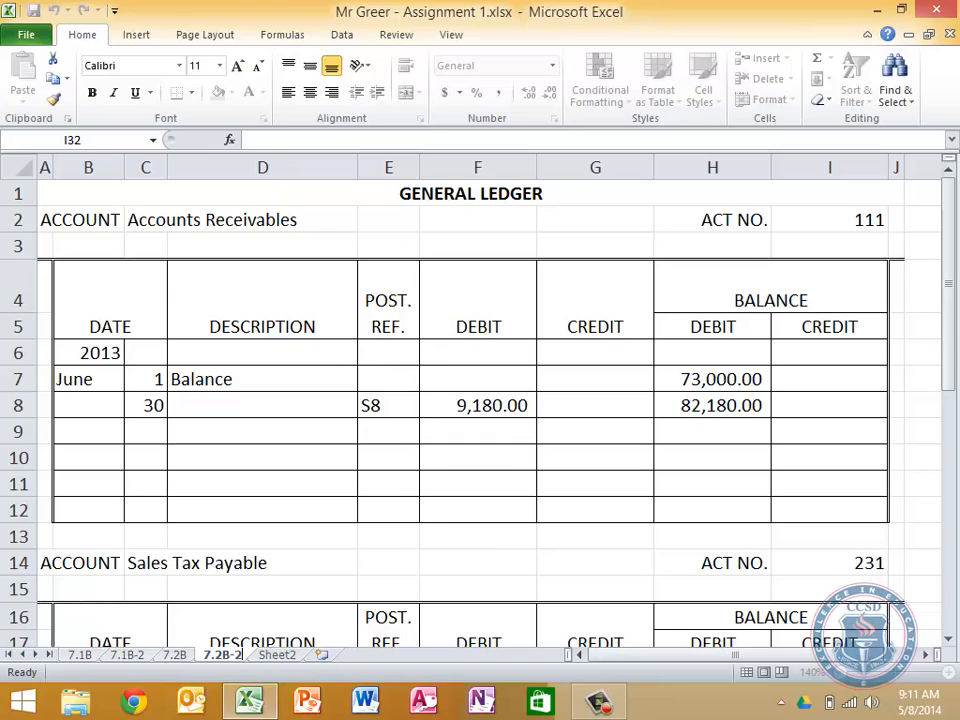
{"action": "key", "text": "BackSpace"}
{"action": "key", "text": "Return"}
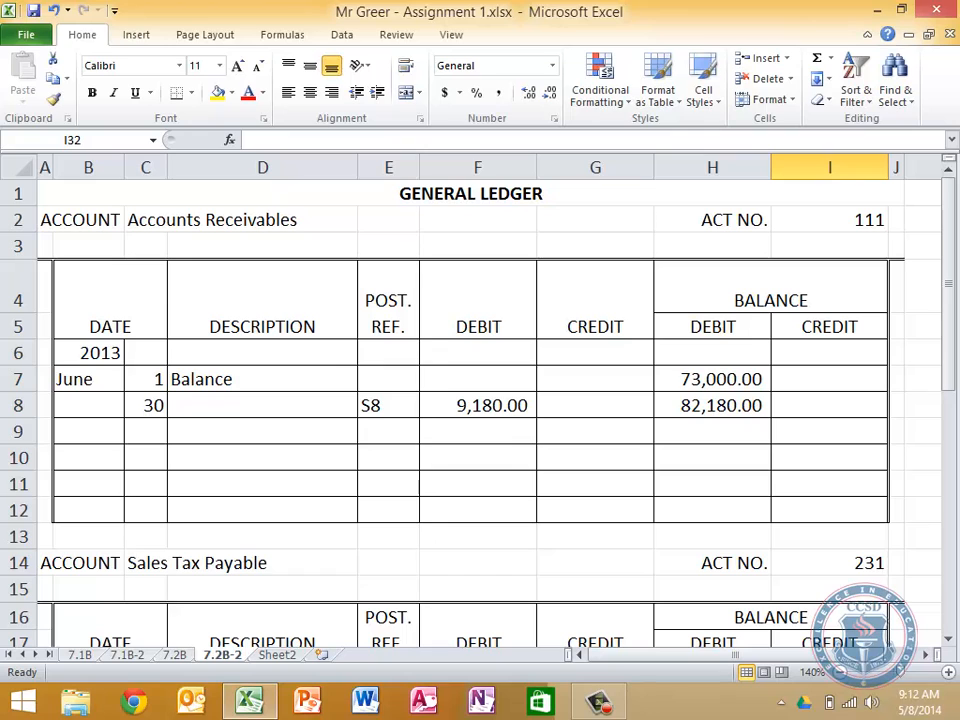
Enter the heading GENERAL JOURNAL in A21, below the sales journal on the 7.2B sheet
{"action": "left_click", "coordinate": [175, 655]}
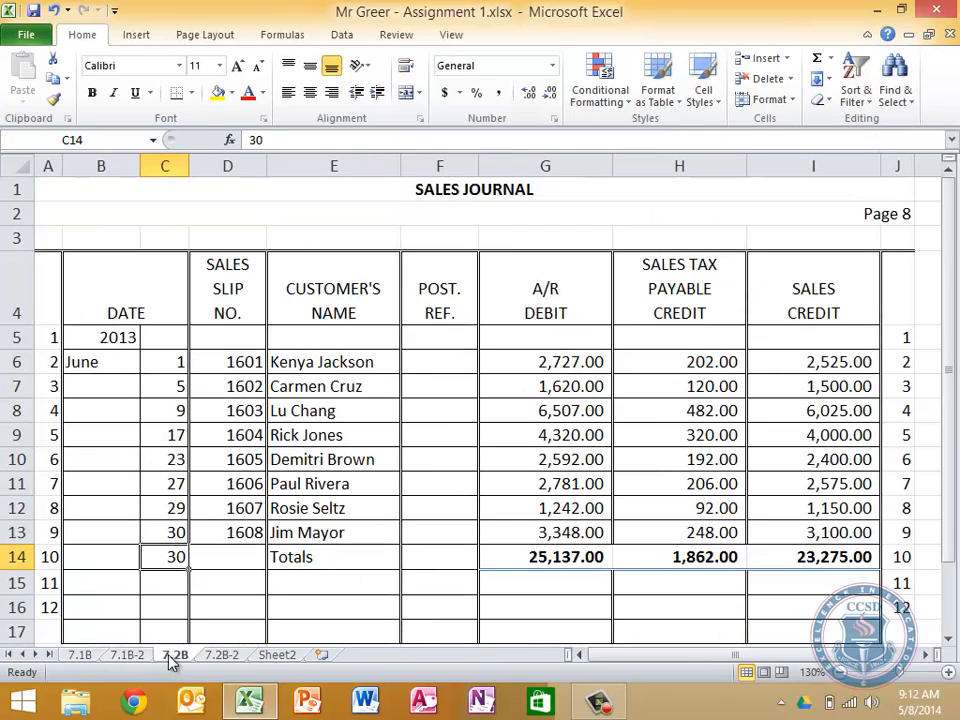
{"action": "scroll", "coordinate": [383, 579], "scroll_direction": "down", "scroll_amount": 4}
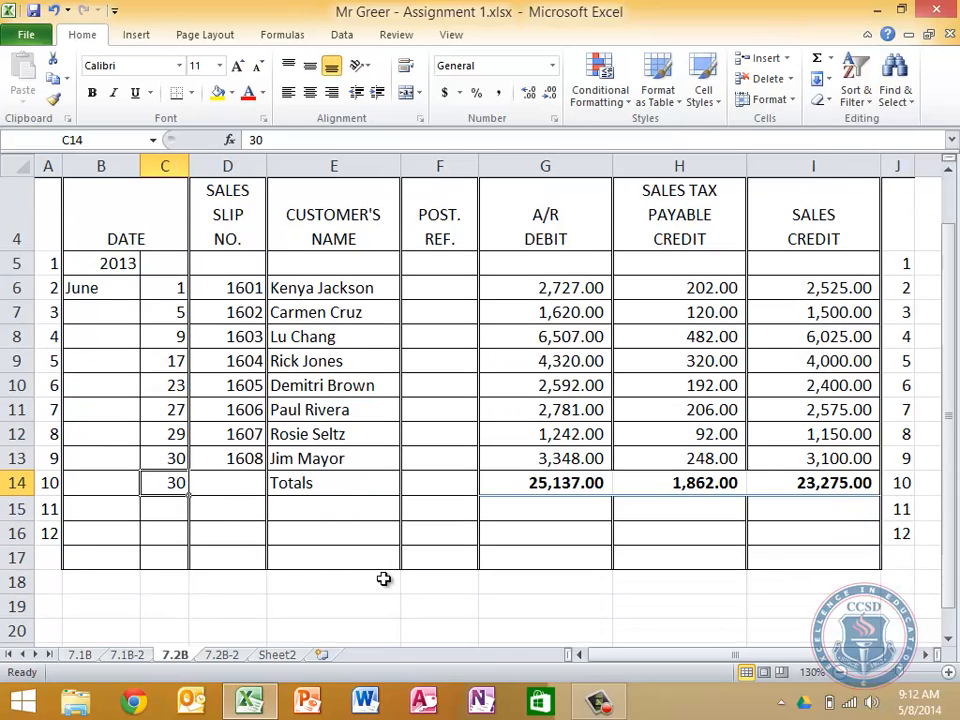
{"action": "scroll", "coordinate": [383, 579], "scroll_direction": "down", "scroll_amount": 1}
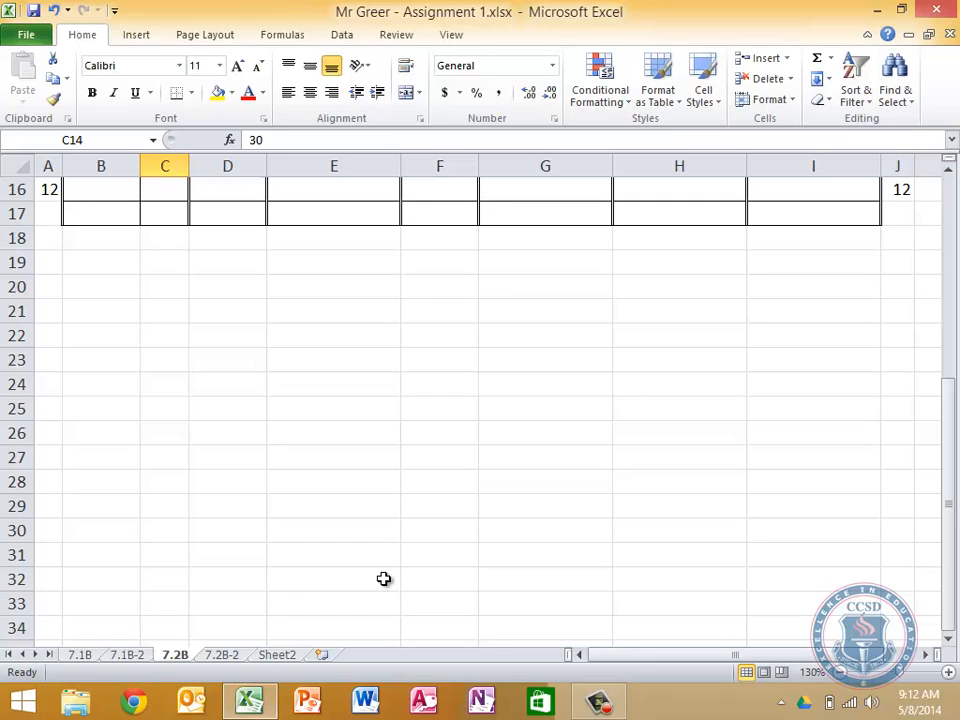
{"action": "left_click", "coordinate": [55, 307]}
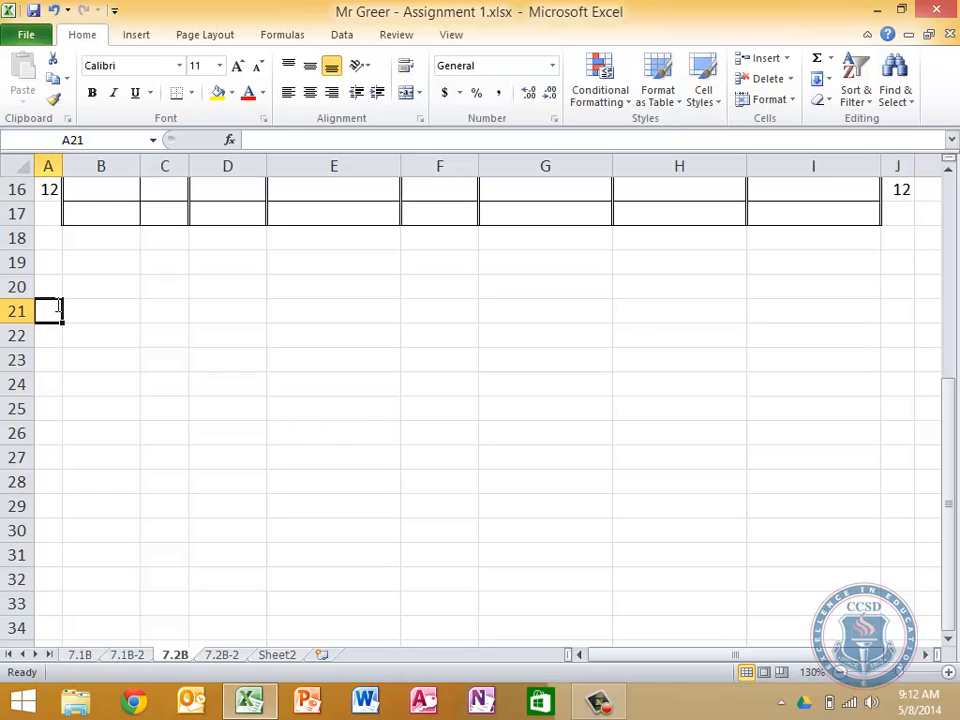
{"action": "type", "text": "Genera"}
{"action": "key", "text": "BackSpace"}
{"action": "key", "text": "BackSpace"}
{"action": "key", "text": "BackSpace"}
{"action": "key", "text": "BackSpace"}
{"action": "key", "text": "BackSpace"}
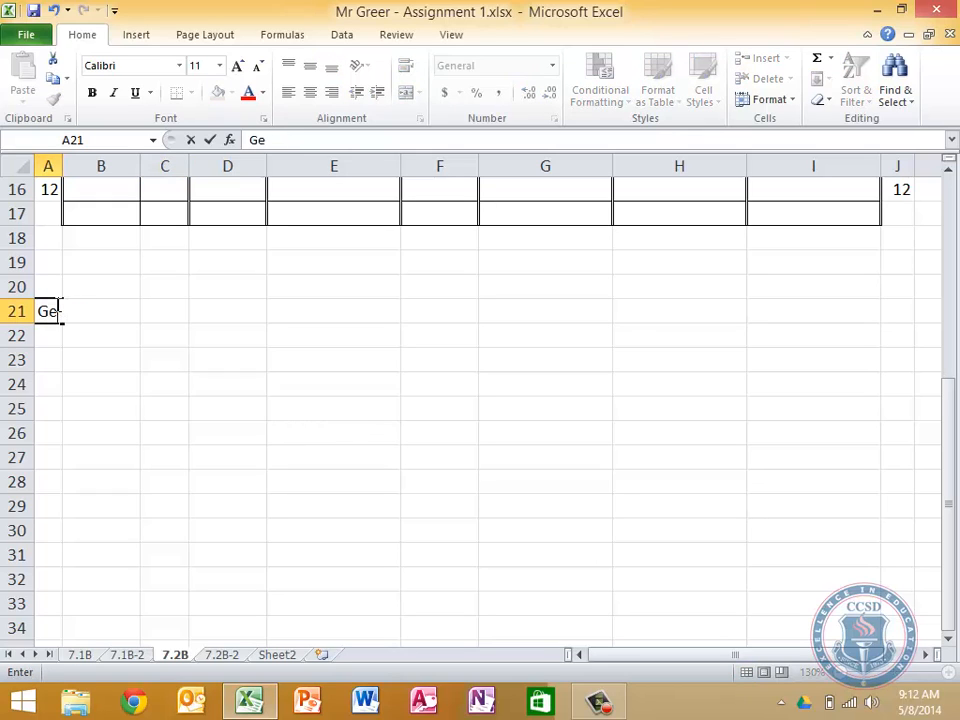
{"action": "type", "text": "ENERAL JOURNAL"}
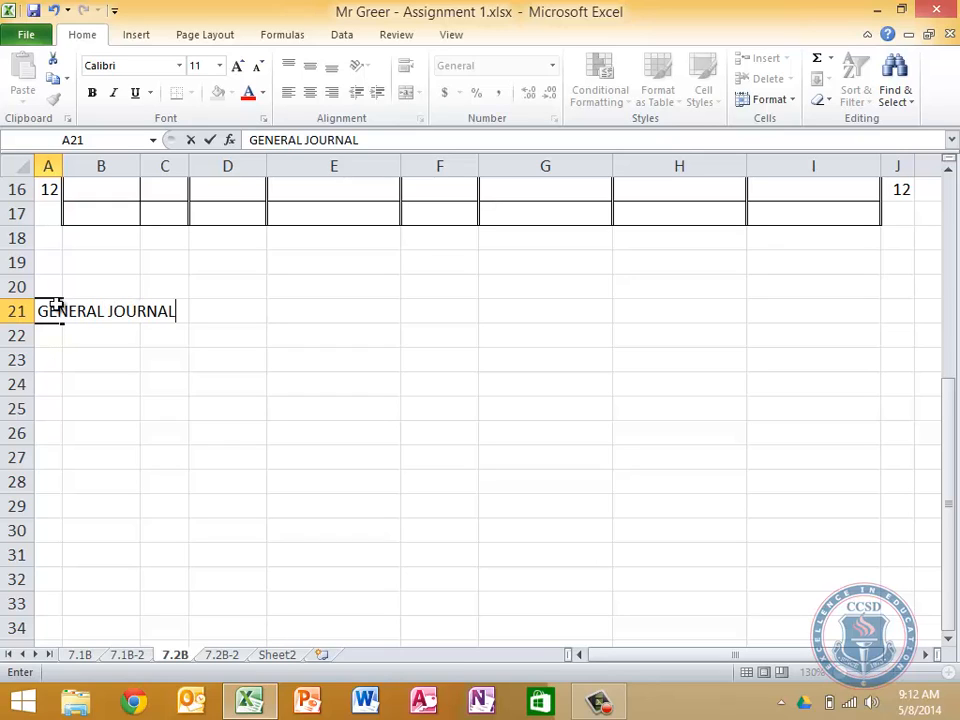
{"action": "key", "text": "Return"}
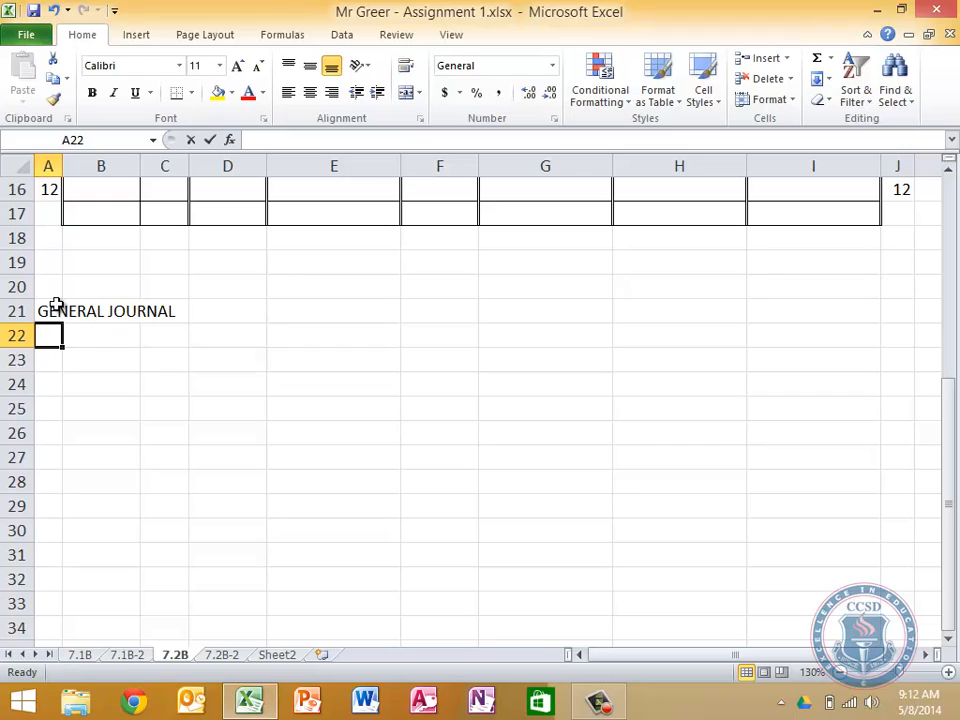
Enter PAGE 26 in A22 under the GENERAL JOURNAL heading
{"action": "type", "text": "PAGE 2"}
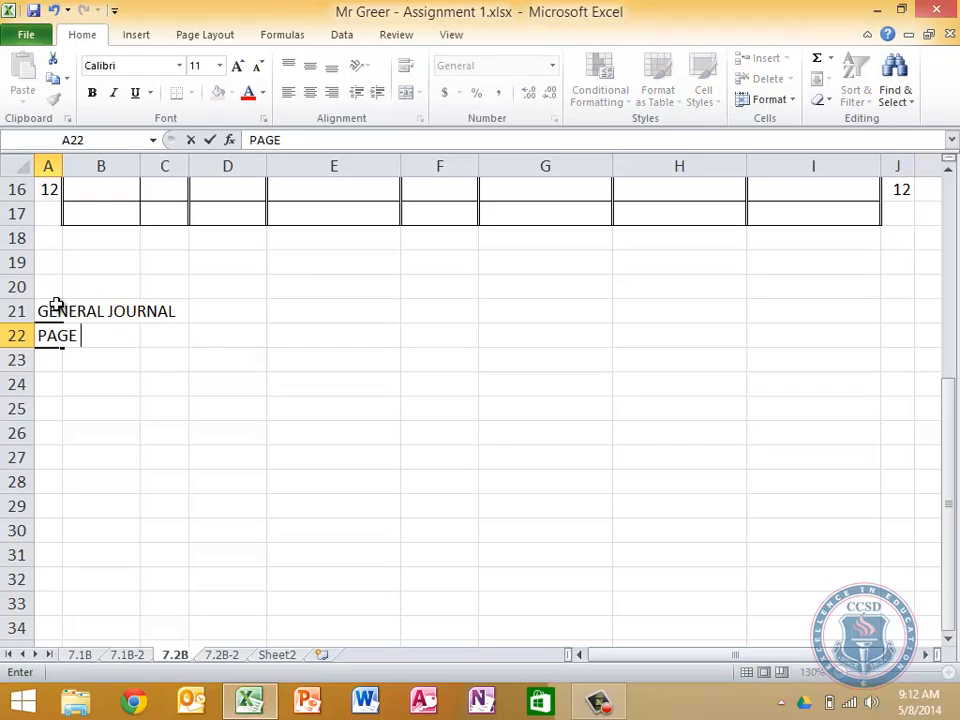
{"action": "type", "text": "6"}
Change the sales journal's page number in row 2 to Page 9
{"action": "key", "text": "Up"}
{"action": "key", "text": "Up"}
{"action": "key", "text": "Up"}
{"action": "key", "text": "Right"}
{"action": "key", "text": "Right"}
{"action": "key", "text": "Up"}
{"action": "key", "text": "Up"}
{"action": "key", "text": "Right"}
{"action": "key", "text": "Up"}
{"action": "key", "text": "Up"}
{"action": "key", "text": "Up"}
{"action": "key", "text": "Right"}
{"action": "key", "text": "Right"}
{"action": "key", "text": "Right"}
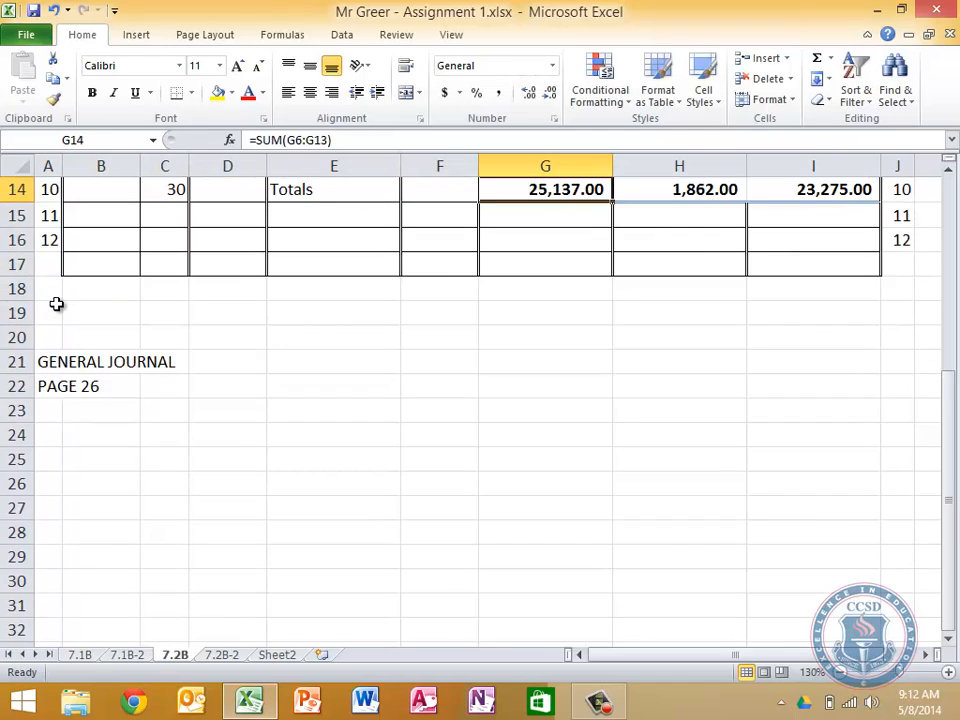
{"action": "key", "text": "Up"}
{"action": "key", "text": "Right"}
{"action": "key", "text": "Right"}
{"action": "key", "text": "Up"}
{"action": "key", "text": "Up"}
{"action": "key", "text": "Up"}
{"action": "key", "text": "Right"}
{"action": "key", "text": "Right"}
{"action": "key", "text": "Up"}
{"action": "key", "text": "Up"}
{"action": "key", "text": "Up"}
{"action": "key", "text": "Up"}
{"action": "key", "text": "Up"}
{"action": "key", "text": "Up"}
{"action": "key", "text": "Up"}
{"action": "key", "text": "Up"}
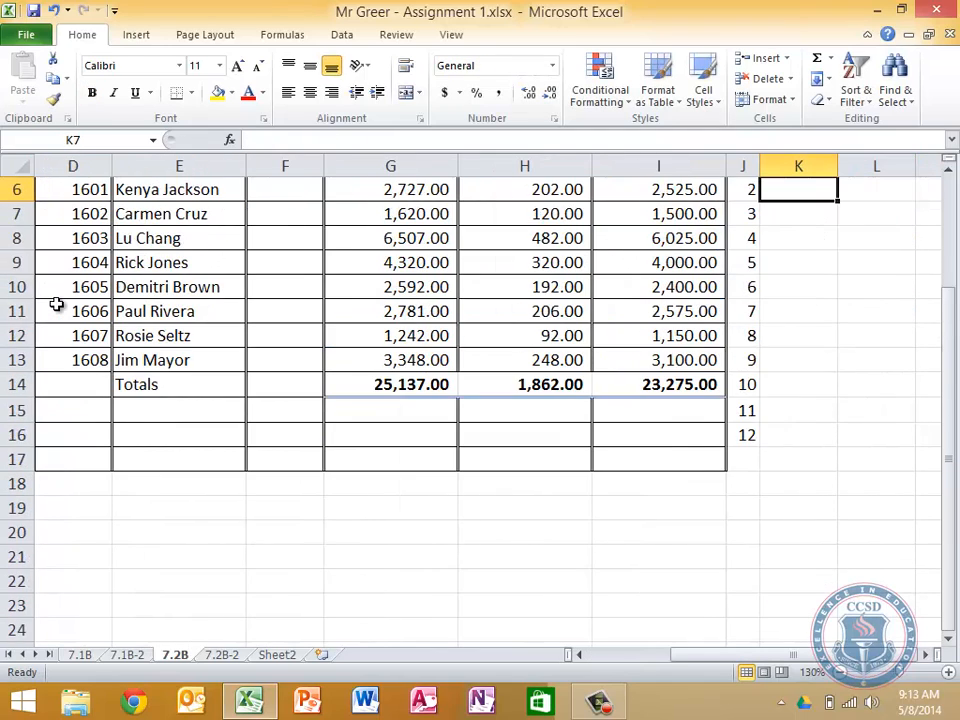
{"action": "key", "text": "Left"}
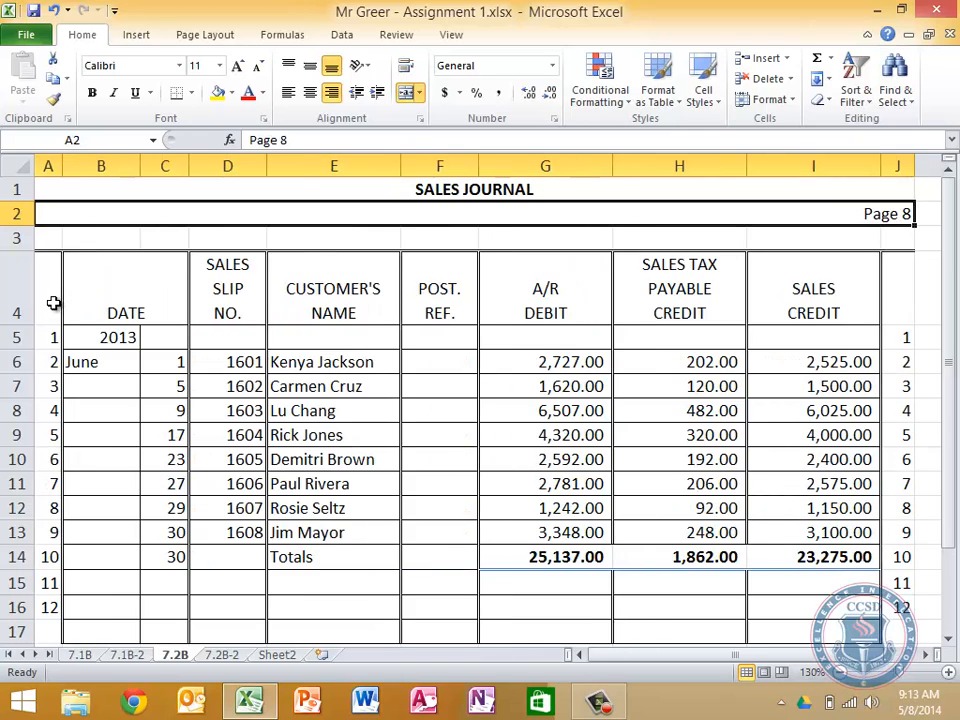
{"action": "left_click", "coordinate": [341, 145]}
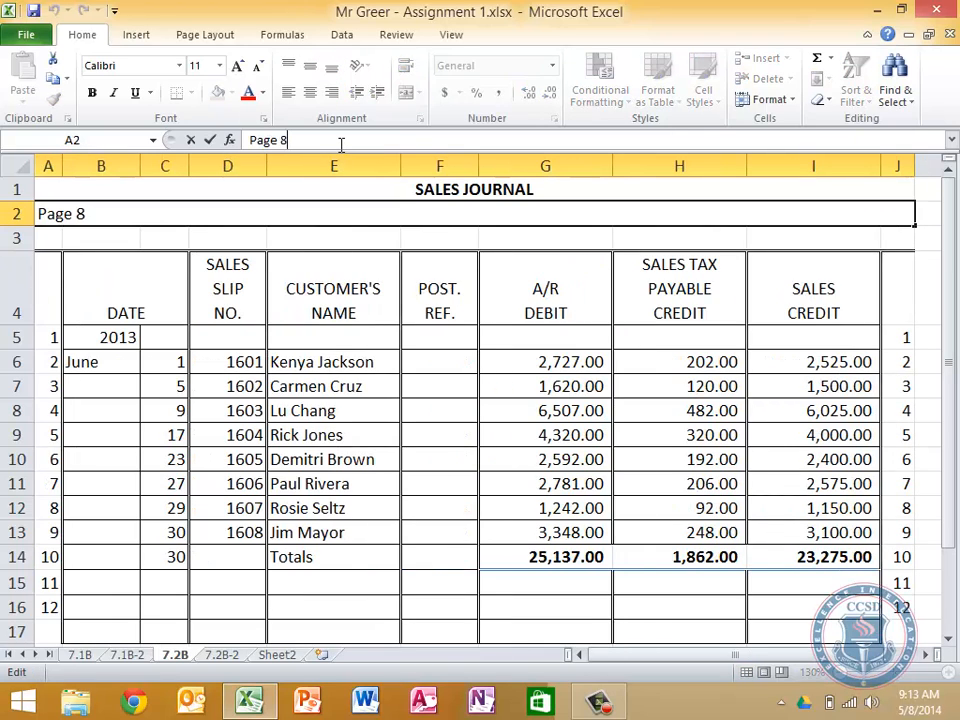
{"action": "key", "text": "BackSpace"}
{"action": "type", "text": "9"}
{"action": "key", "text": "Return"}
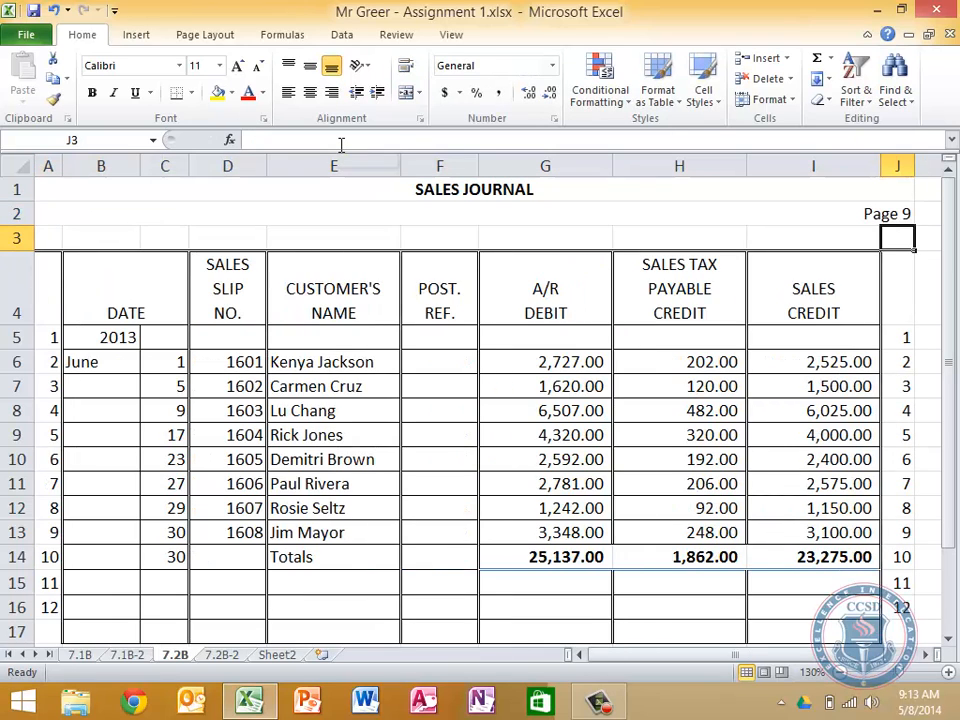
{"action": "key", "text": "Return"}
{"action": "key", "text": "Down"}
{"action": "key", "text": "Down"}
{"action": "key", "text": "Down"}
{"action": "key", "text": "Down"}
{"action": "key", "text": "Down"}
{"action": "key", "text": "Down"}
{"action": "key", "text": "Down"}
{"action": "key", "text": "Down"}
{"action": "key", "text": "Down"}
{"action": "key", "text": "Down"}
{"action": "key", "text": "Down"}
{"action": "key", "text": "Down"}
{"action": "key", "text": "Down"}
{"action": "key", "text": "Down"}
{"action": "key", "text": "Down"}
{"action": "key", "text": "Down"}
{"action": "key", "text": "Down"}
{"action": "key", "text": "Down"}
{"action": "key", "text": "Down"}
{"action": "key", "text": "Down"}
{"action": "key", "text": "Left"}
{"action": "key", "text": "Left"}
{"action": "key", "text": "Left"}
{"action": "key", "text": "Left"}
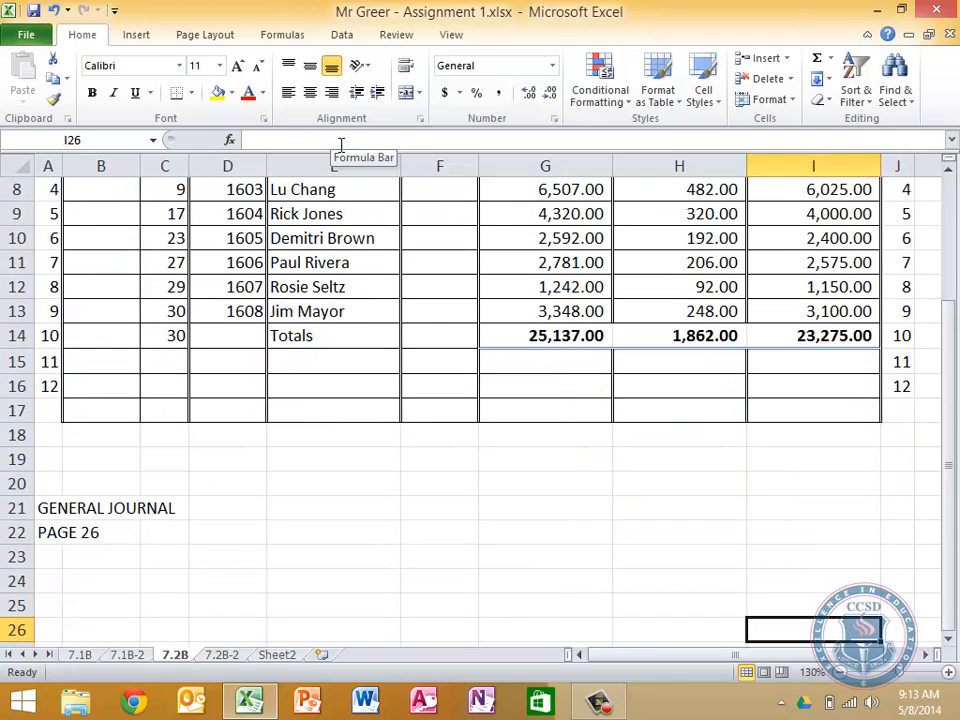
{"action": "key", "text": "Left"}
{"action": "key", "text": "Left"}
{"action": "key", "text": "Left"}
{"action": "key", "text": "Left"}
{"action": "key", "text": "Left"}
{"action": "key", "text": "Up"}
{"action": "key", "text": "Up"}
{"action": "key", "text": "Up"}
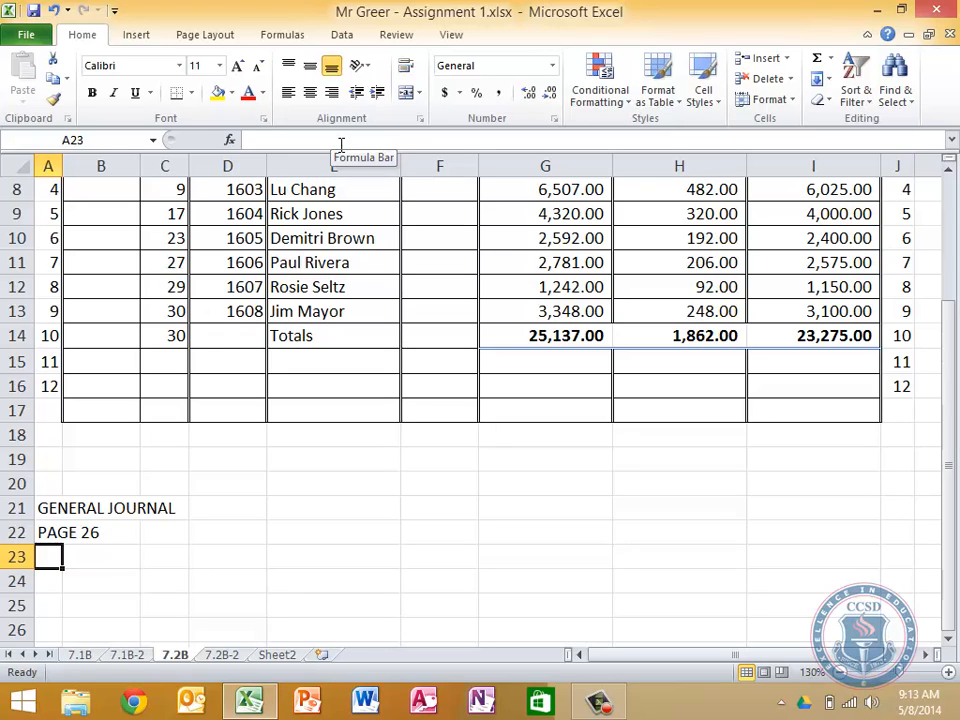
{"action": "key", "text": "Down"}
{"action": "key", "text": "Right"}
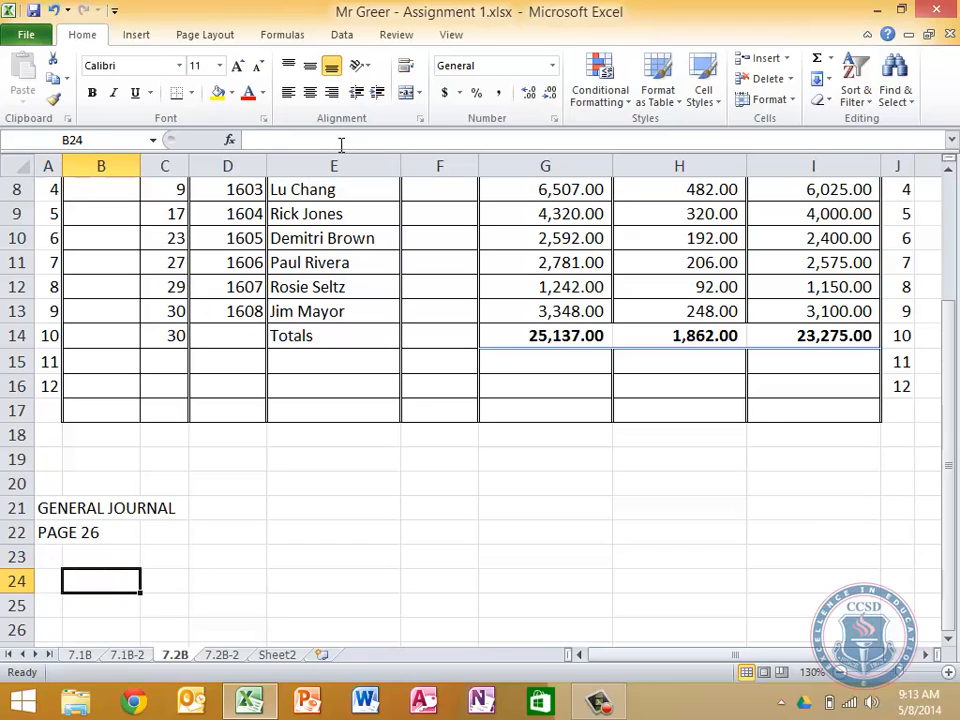
{"action": "type", "text": "Date"}
{"action": "key", "text": "Right"}
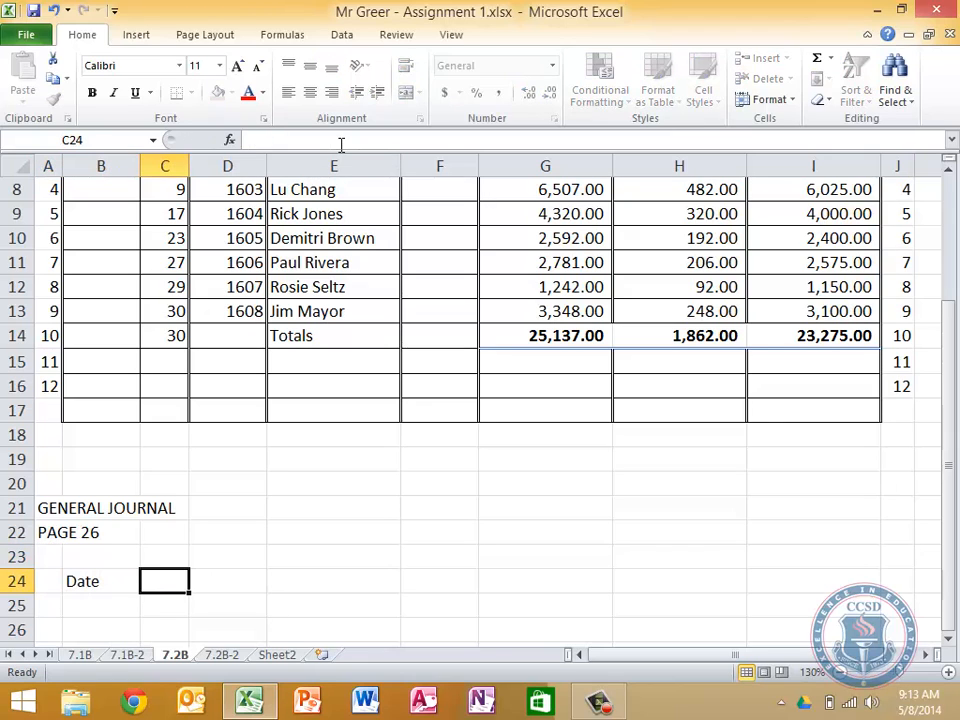
{"action": "key", "text": "Right"}
{"action": "type", "text": "Descri"}
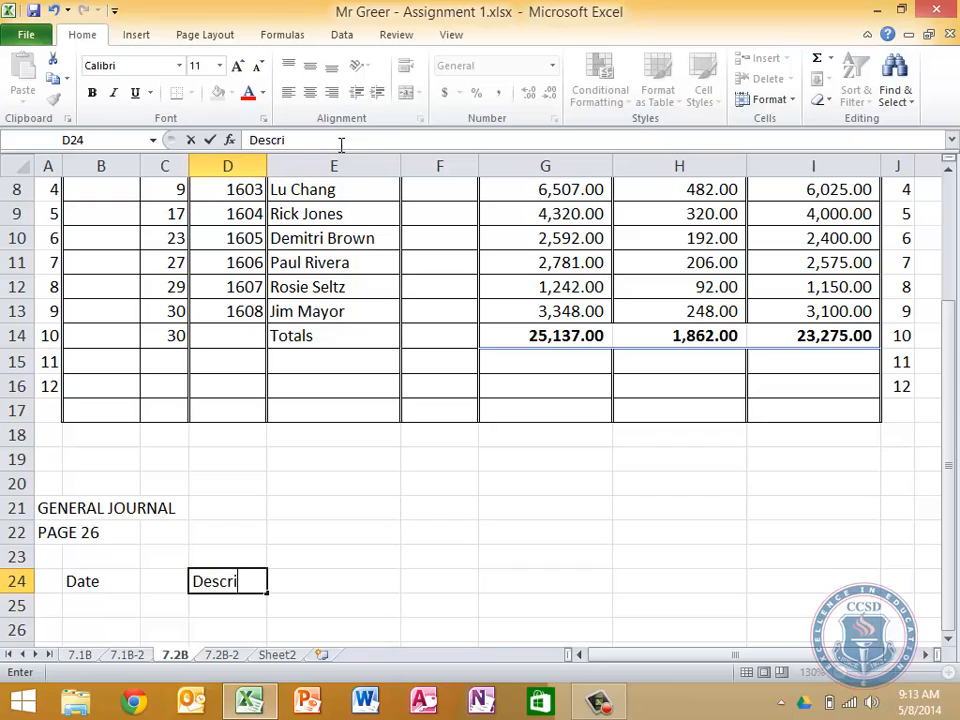
{"action": "key", "text": "BackSpace"}
{"action": "key", "text": "BackSpace"}
{"action": "key", "text": "BackSpace"}
{"action": "key", "text": "BackSpace"}
{"action": "key", "text": "BackSpace"}
{"action": "key", "text": "BackSpace"}
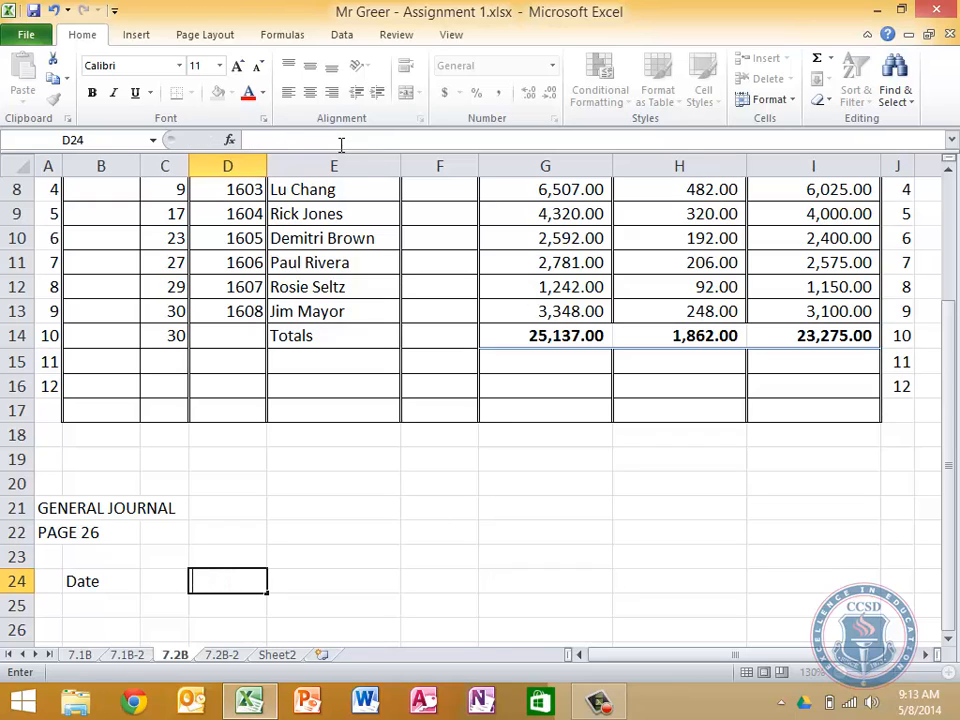
Enter the uppercase general journal column headings DATE in B24 and DESCRIPTION in D24
{"action": "key", "text": "Left"}
{"action": "key", "text": "Left"}
{"action": "type", "text": "DATE"}
{"action": "key", "text": "Right"}
{"action": "key", "text": "Right"}
{"action": "type", "text": "DE"}
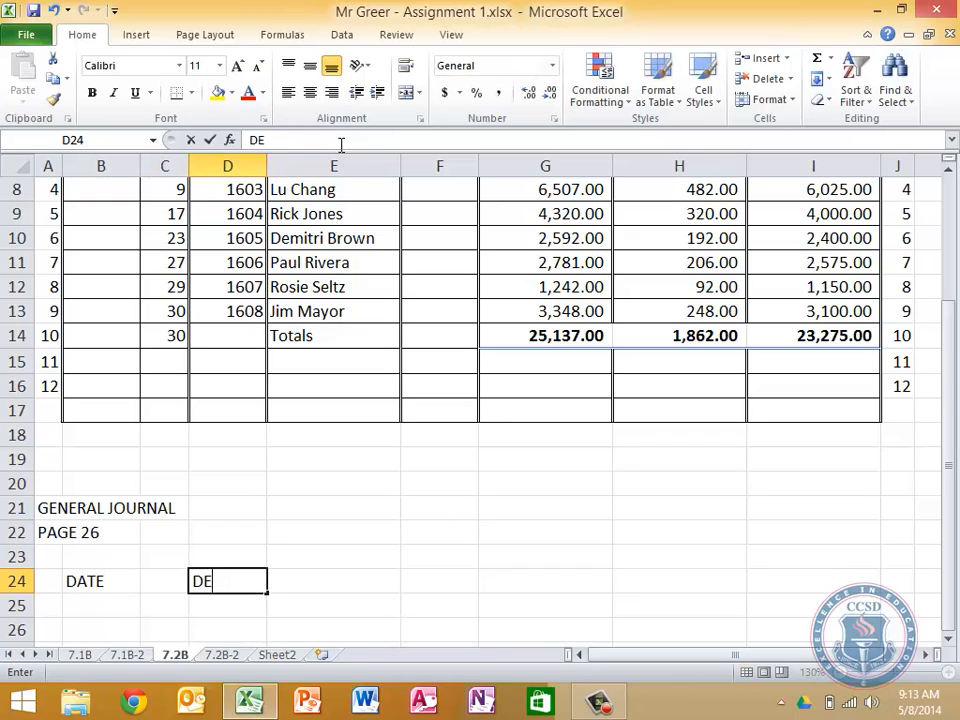
{"action": "type", "text": "SCRIPTION"}
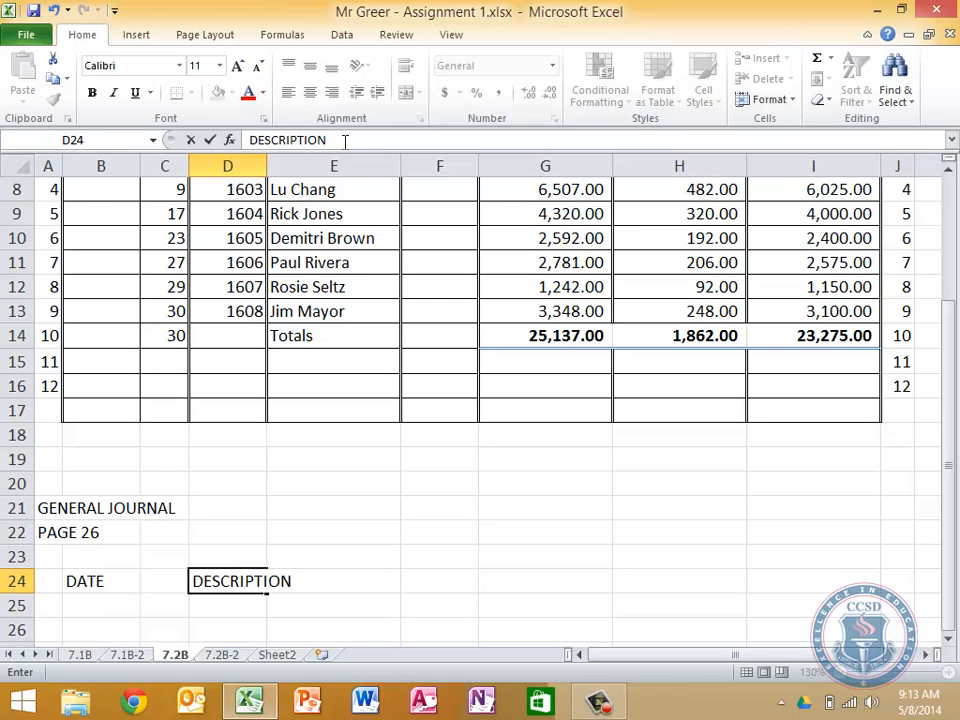
{"action": "scroll", "coordinate": [431, 310], "scroll_direction": "up", "scroll_amount": 2}
{"action": "scroll", "coordinate": [431, 310], "scroll_direction": "down", "scroll_amount": 6}
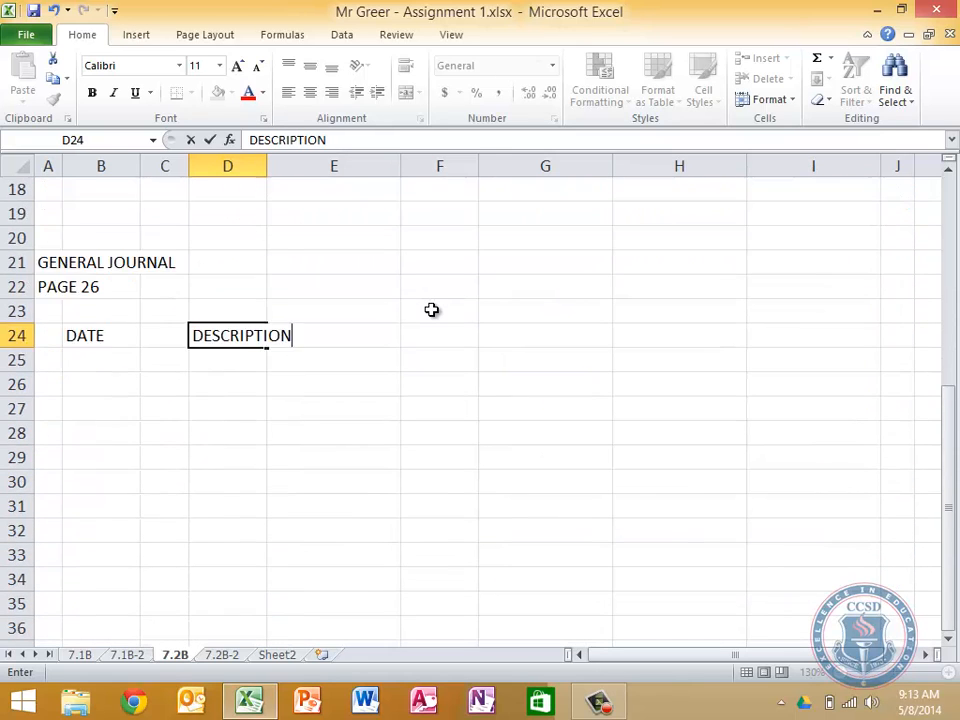
{"action": "key", "text": "Right"}
{"action": "key", "text": "Right"}
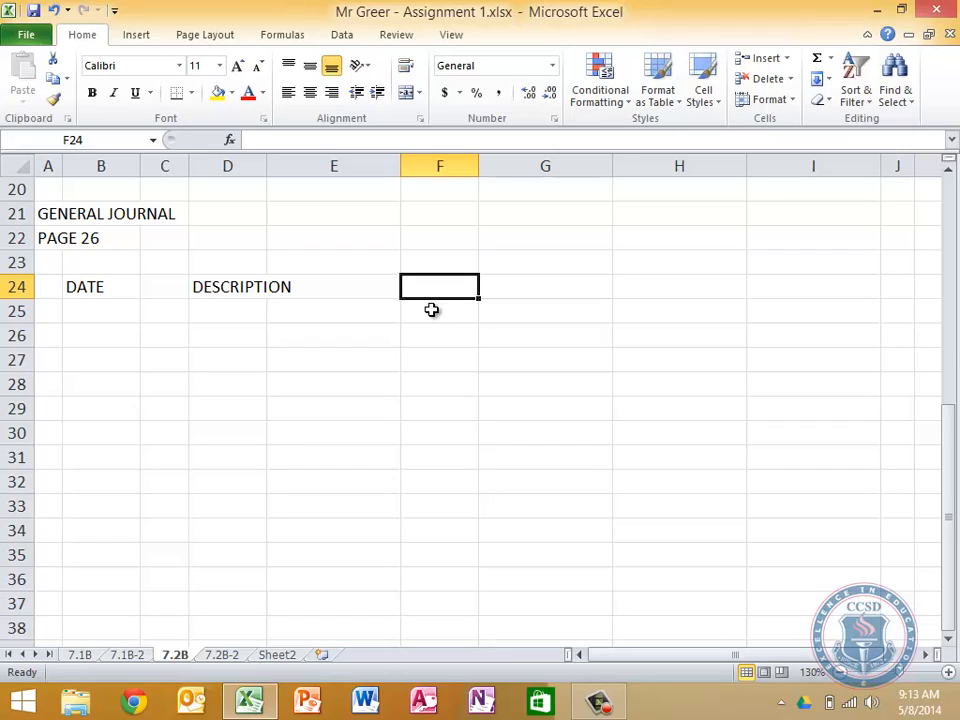
Enter the headings POST REF. on two lines in G24, DEBIT in H24 and CREDIT in I24
{"action": "key", "text": "Right"}
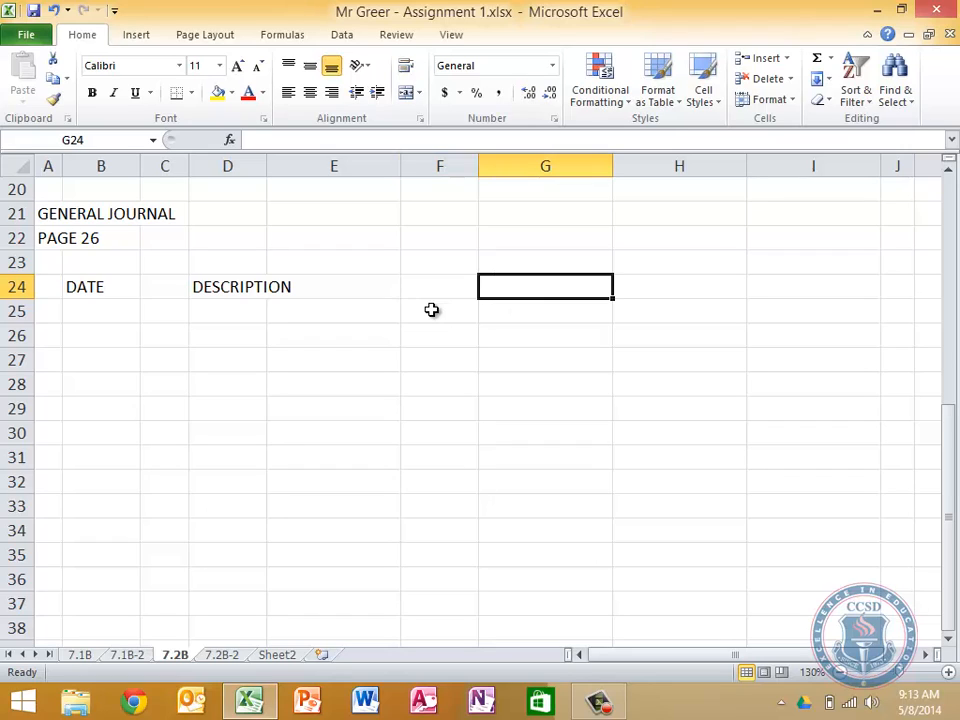
{"action": "type", "text": "POST"}
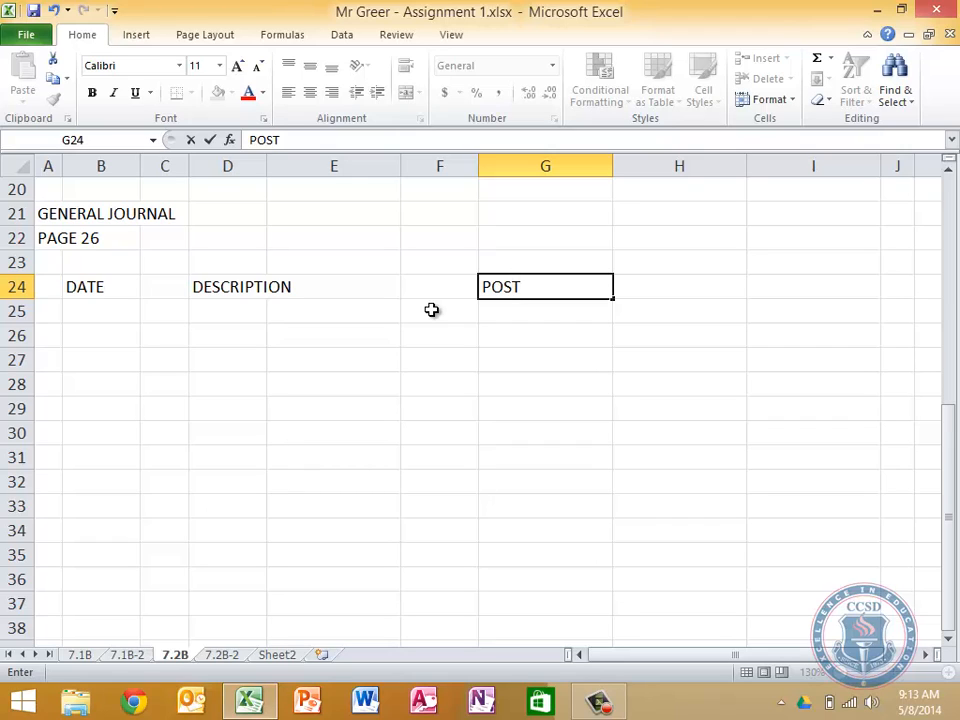
{"action": "key", "text": "alt+Return"}
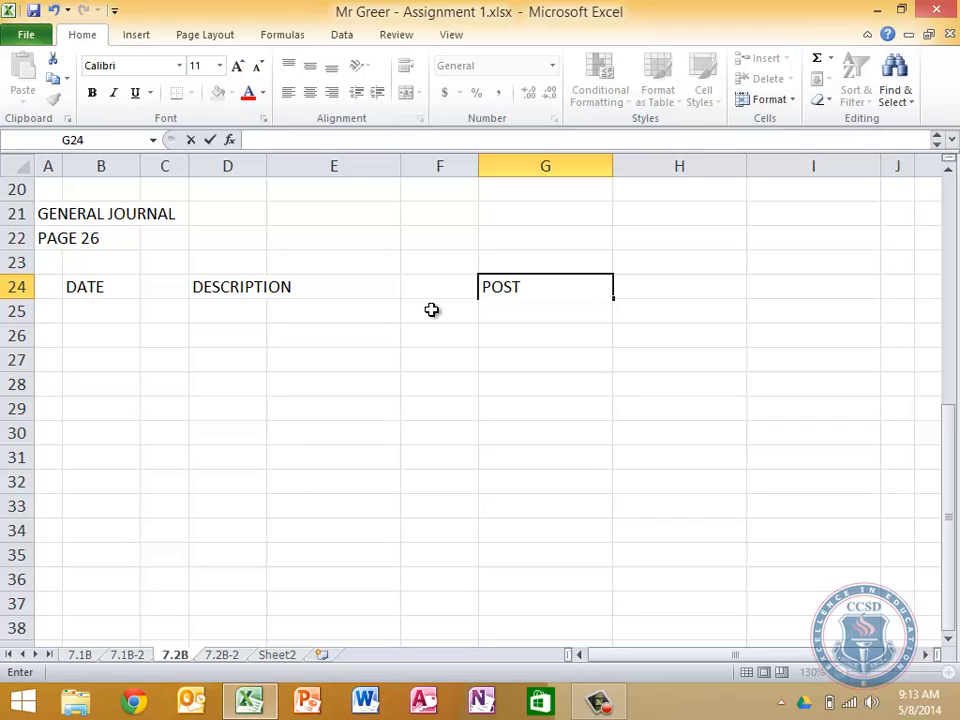
{"action": "type", "text": "REF."}
{"action": "key", "text": "Right"}
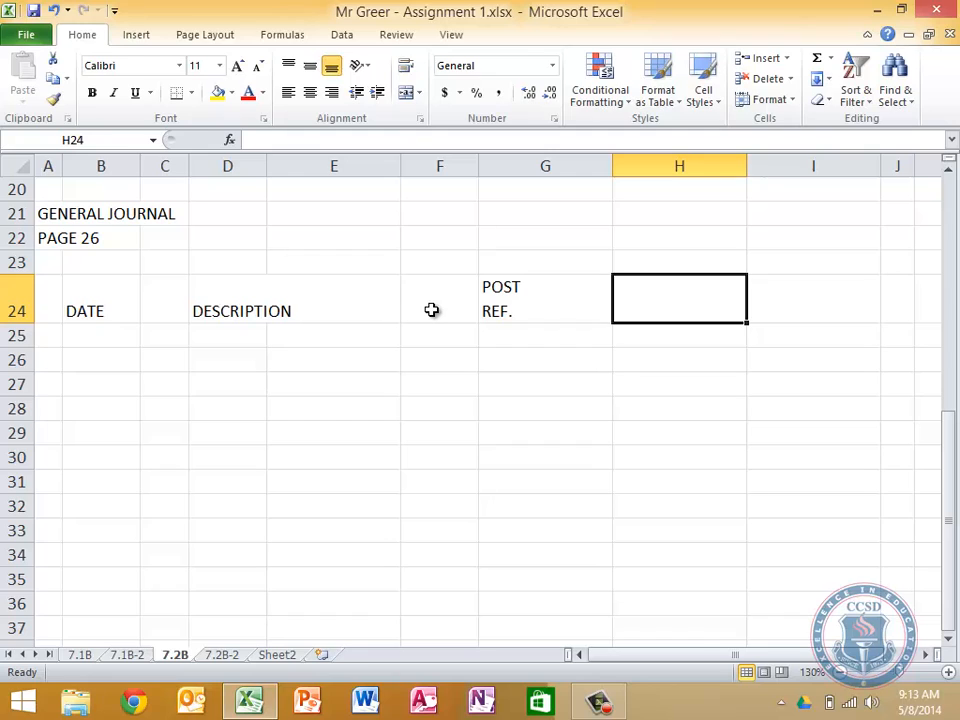
{"action": "type", "text": "DEBIT"}
{"action": "key", "text": "Right"}
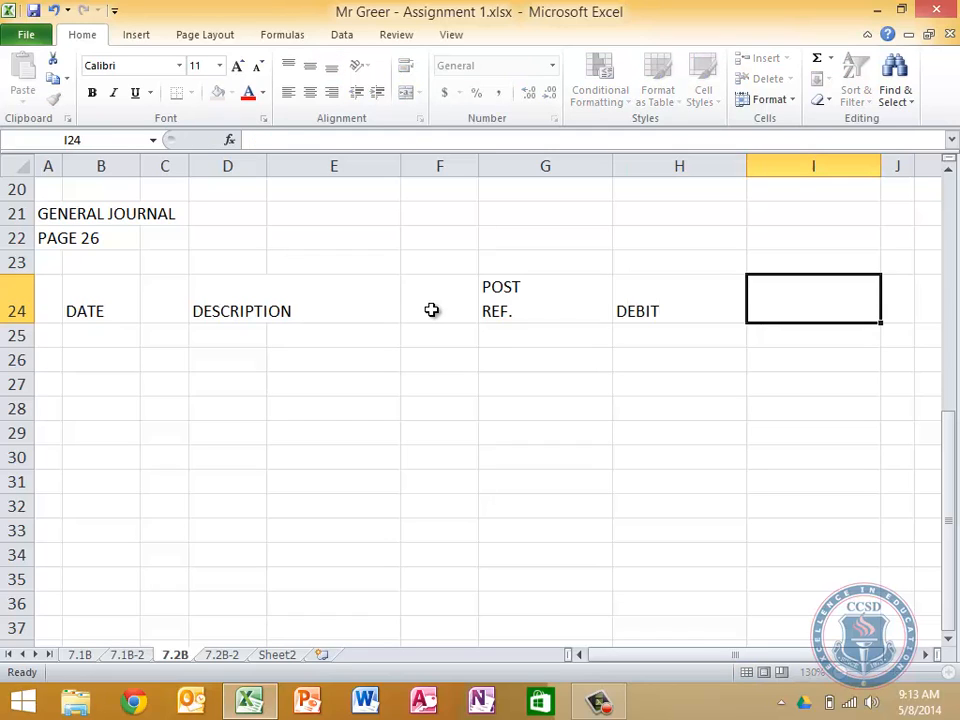
{"action": "type", "text": "CREDIT"}
{"action": "key", "text": "BackSpace"}
{"action": "type", "text": "DIT"}
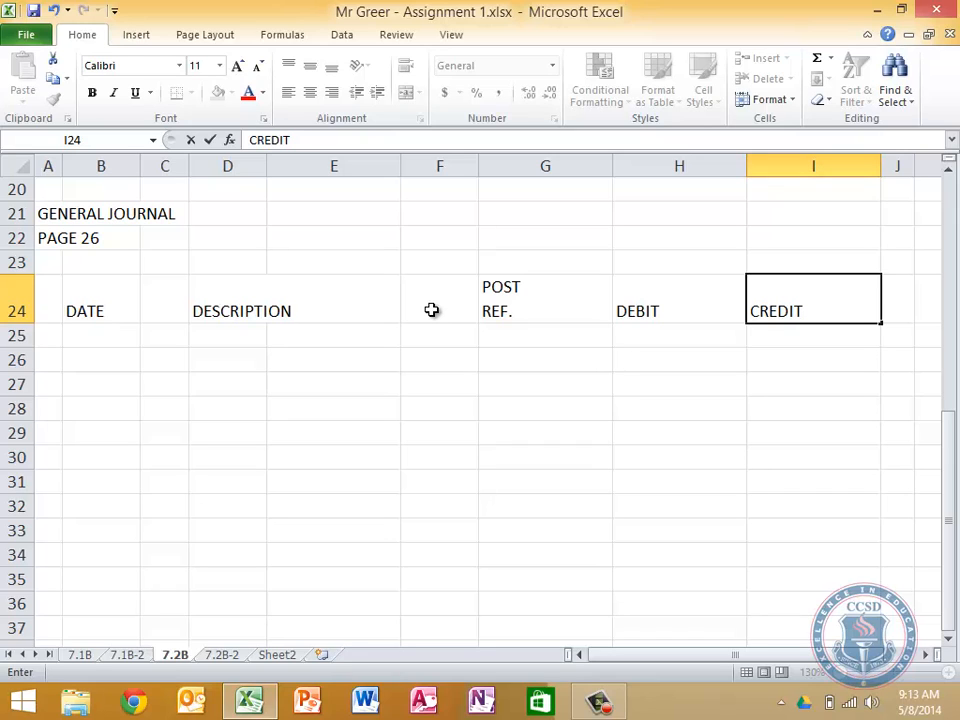
{"action": "key", "text": "Return"}
Merge and center the DESCRIPTION heading across D24:F24
{"action": "key", "text": "Right"}
{"action": "key", "text": "Left"}
{"action": "key", "text": "Up"}
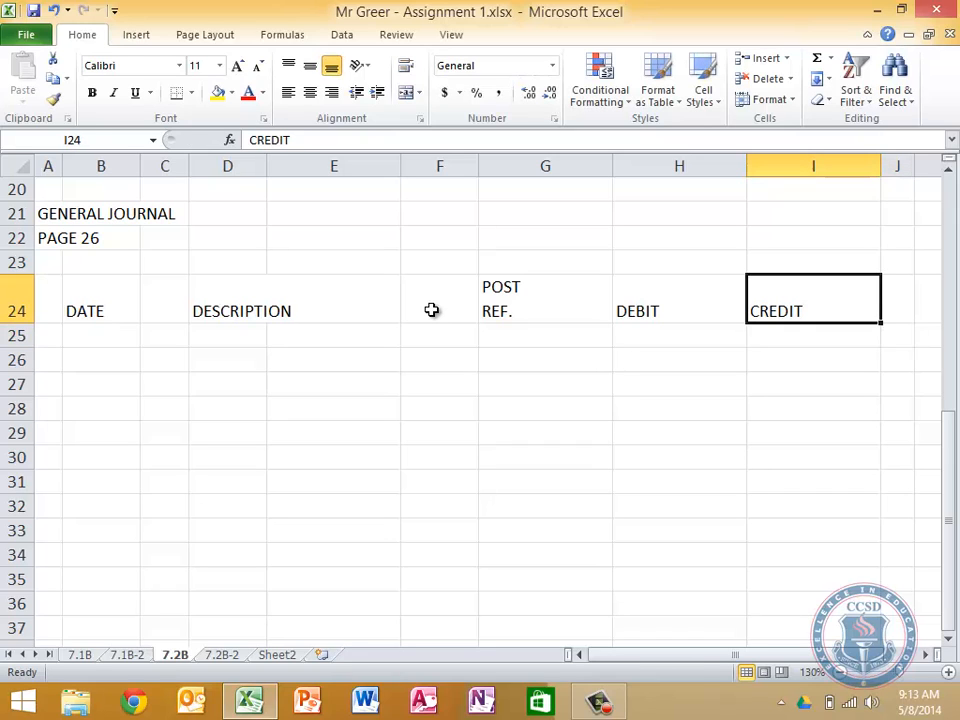
{"action": "key", "text": "shift+Left"}
{"action": "key", "text": "shift+Left"}
{"action": "key", "text": "shift+Left"}
{"action": "key", "text": "shift+Left"}
{"action": "key", "text": "Left"}
{"action": "key", "text": "Left"}
{"action": "key", "text": "Left"}
{"action": "key", "text": "Left"}
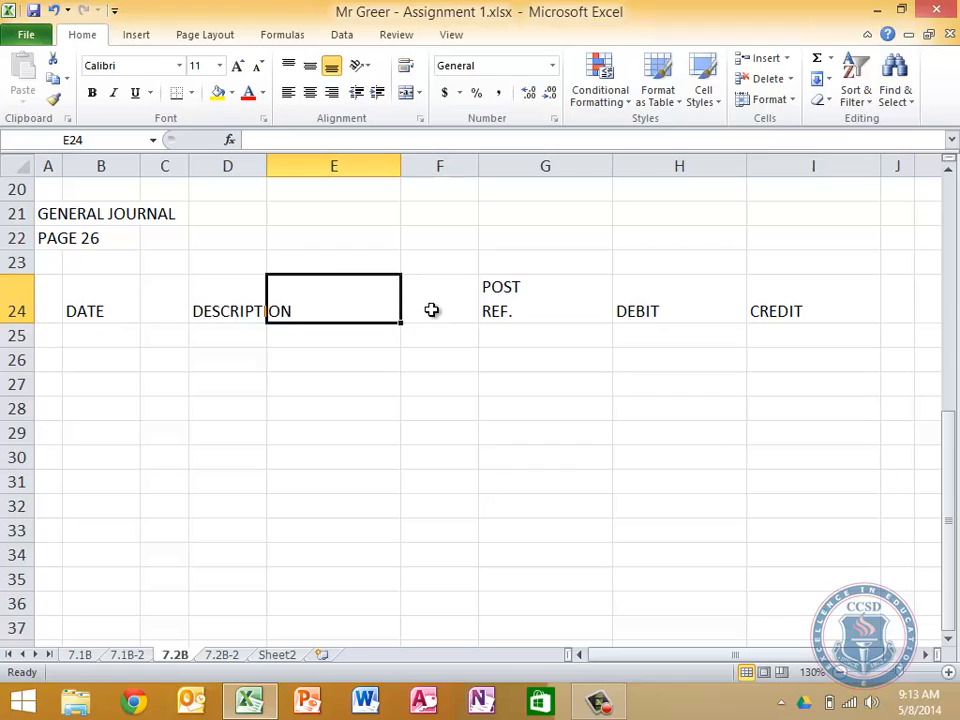
{"action": "key", "text": "Left"}
{"action": "key", "text": "shift+Right"}
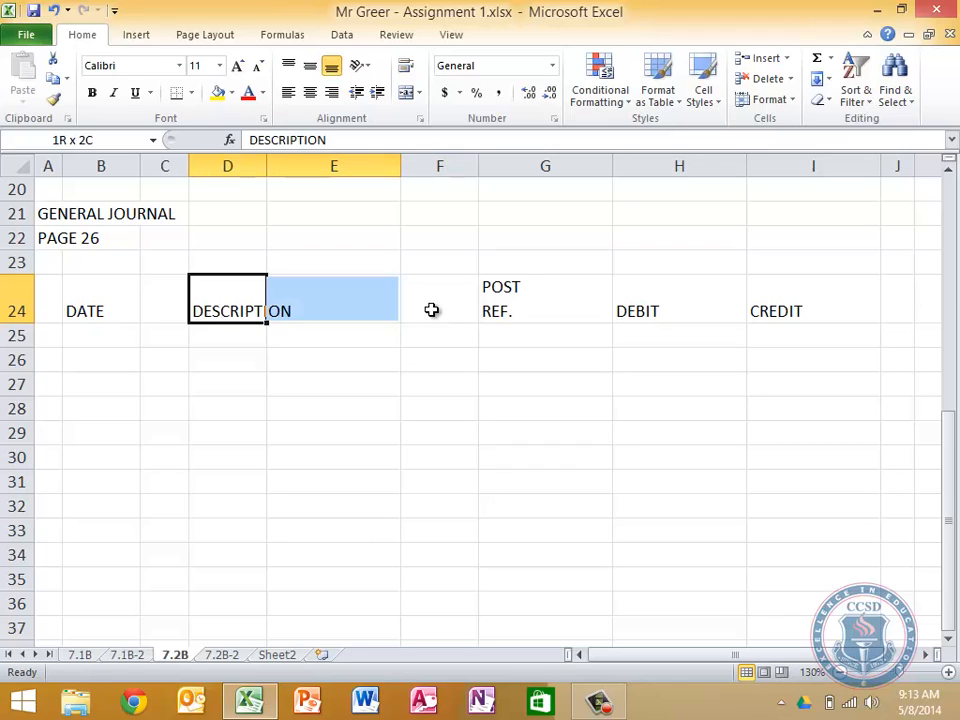
{"action": "key", "text": "shift+Right"}
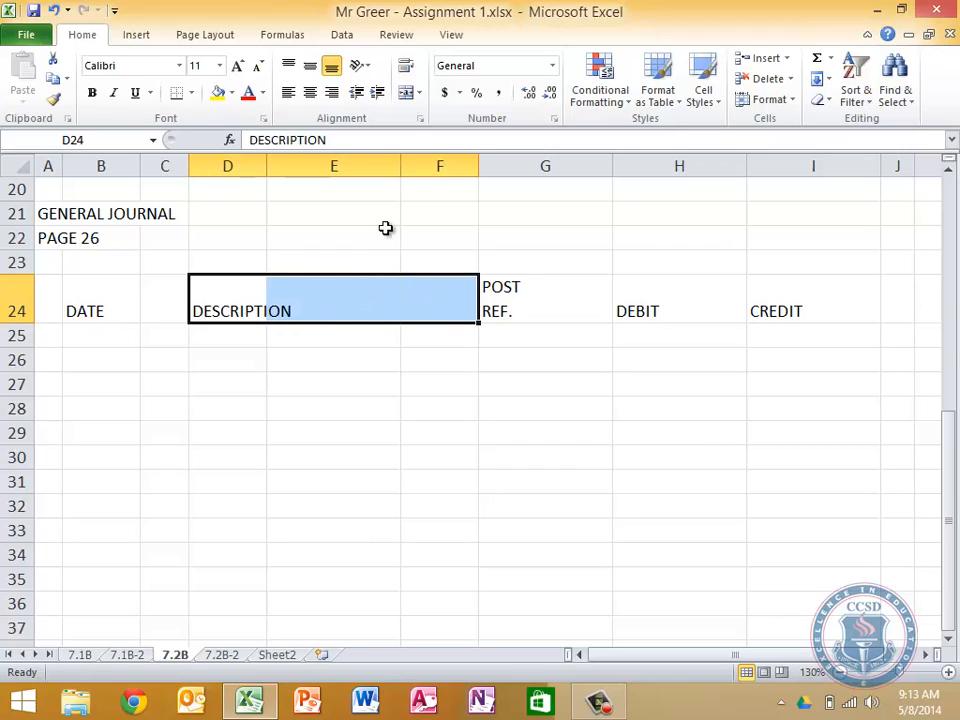
{"action": "left_click", "coordinate": [406, 93]}
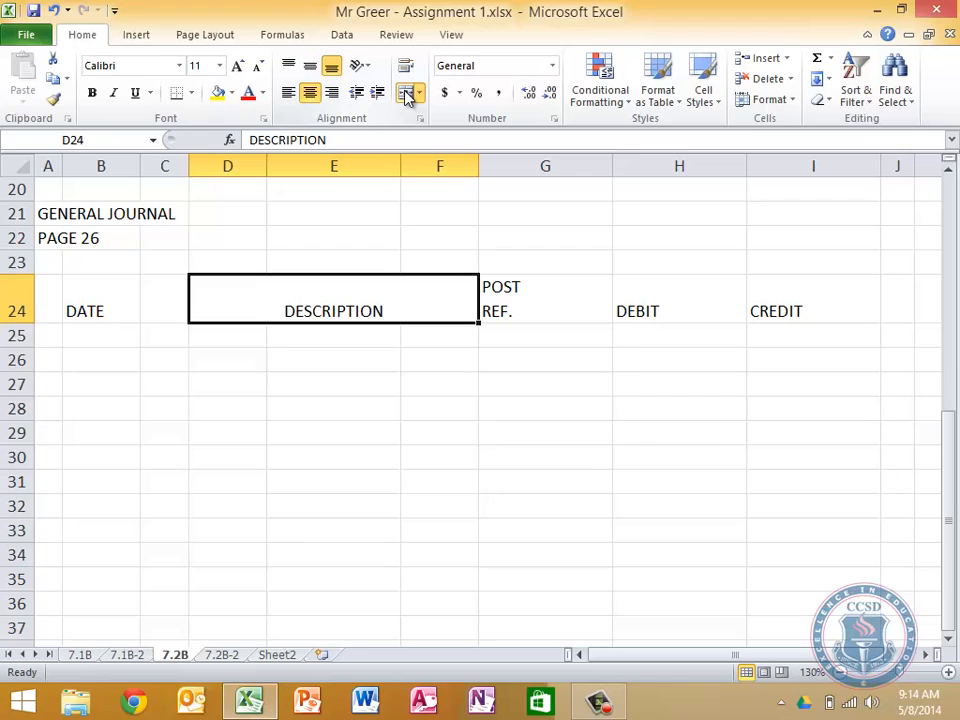
Merge and center the DATE heading across B24:C24
{"action": "key", "text": "Left"}
{"action": "key", "text": "Left"}
{"action": "key", "text": "shift+Right"}
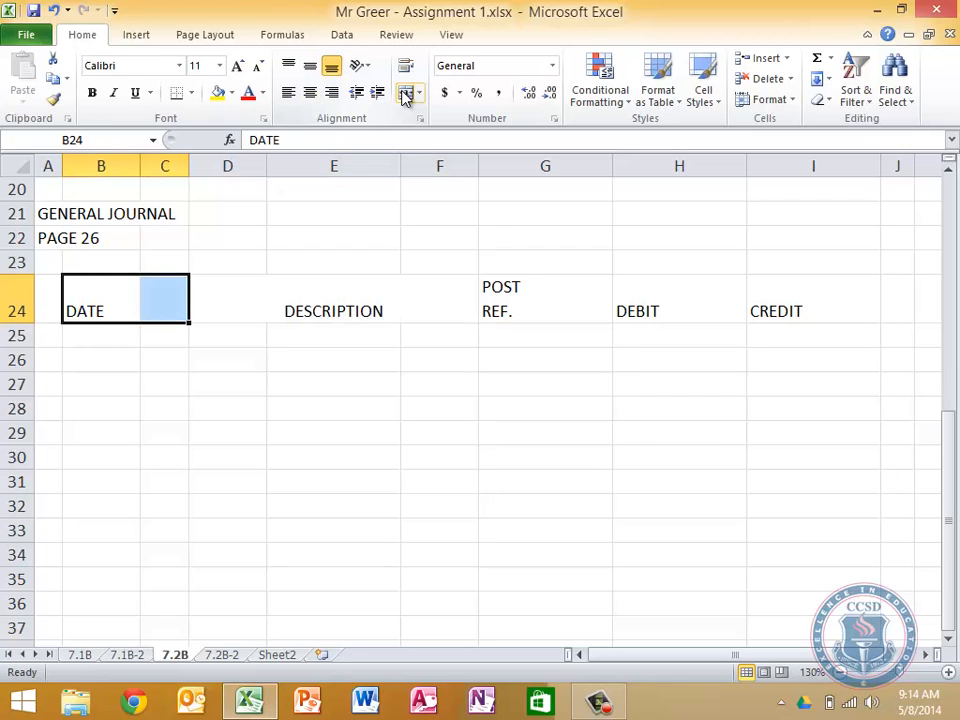
{"action": "left_click", "coordinate": [408, 93]}
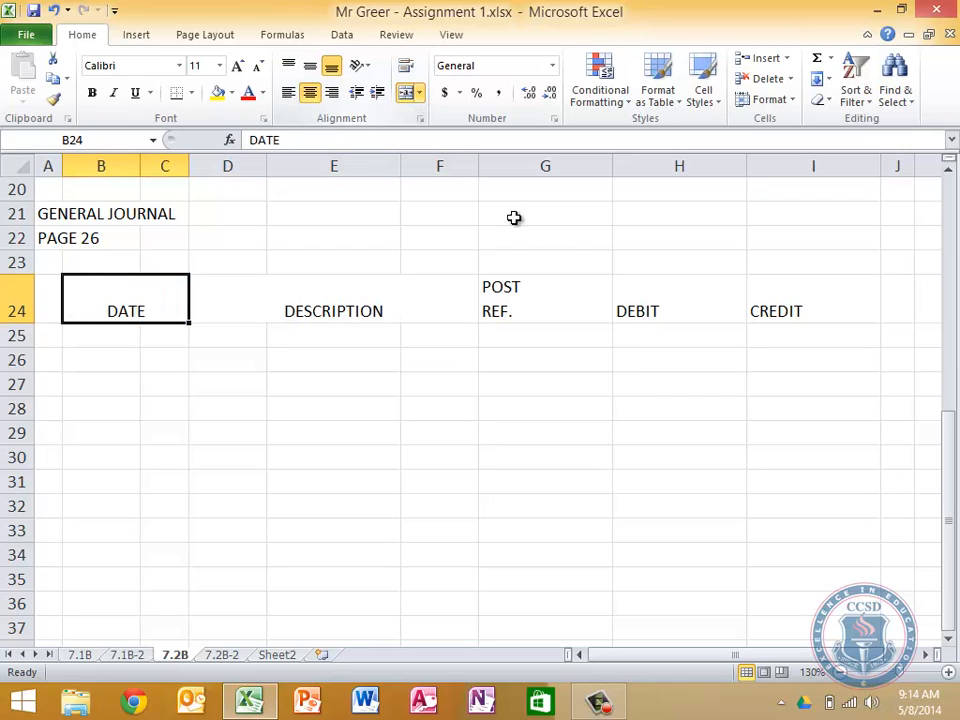
Center the POST REF., DEBIT and CREDIT headings in G24:I24
{"action": "left_click_drag", "start_coordinate": [561, 287], "coordinate": [811, 298]}
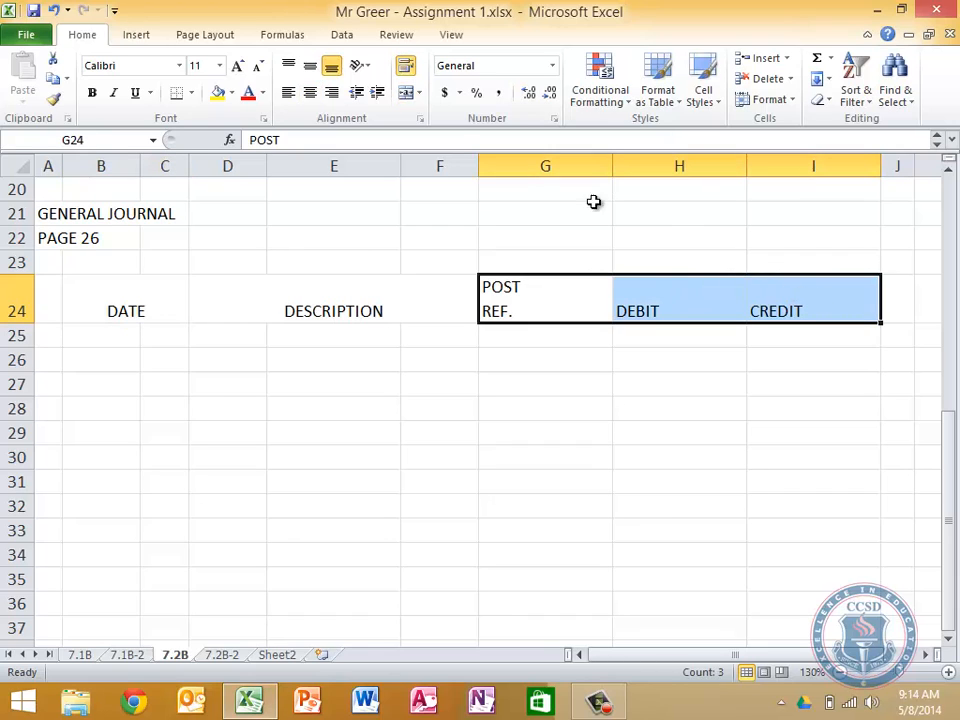
{"action": "left_click", "coordinate": [311, 93]}
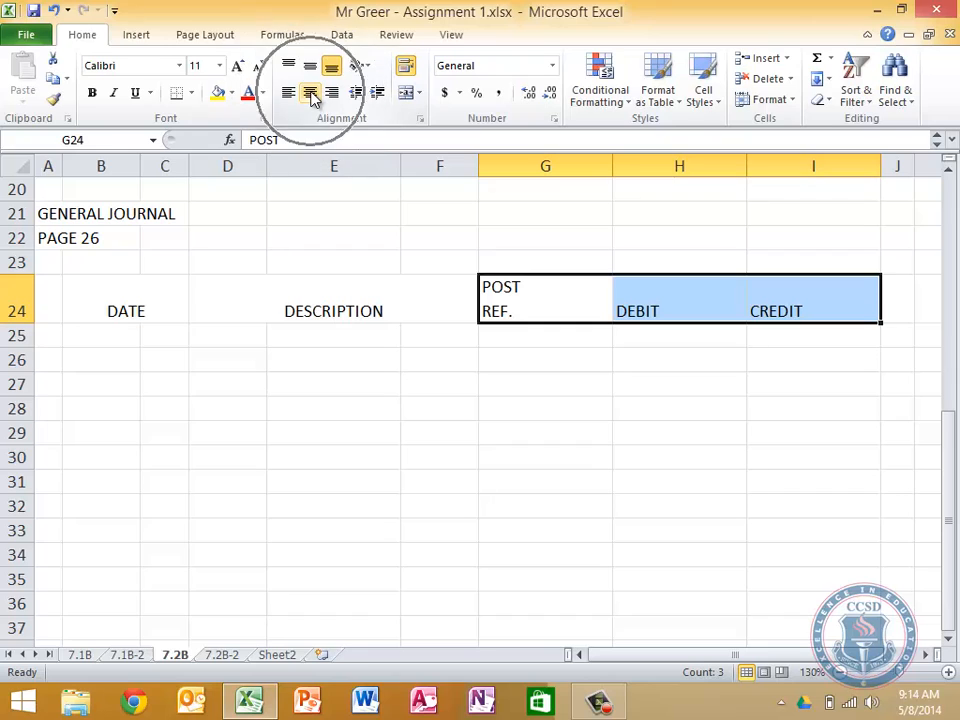
{"action": "left_click", "coordinate": [311, 93]}
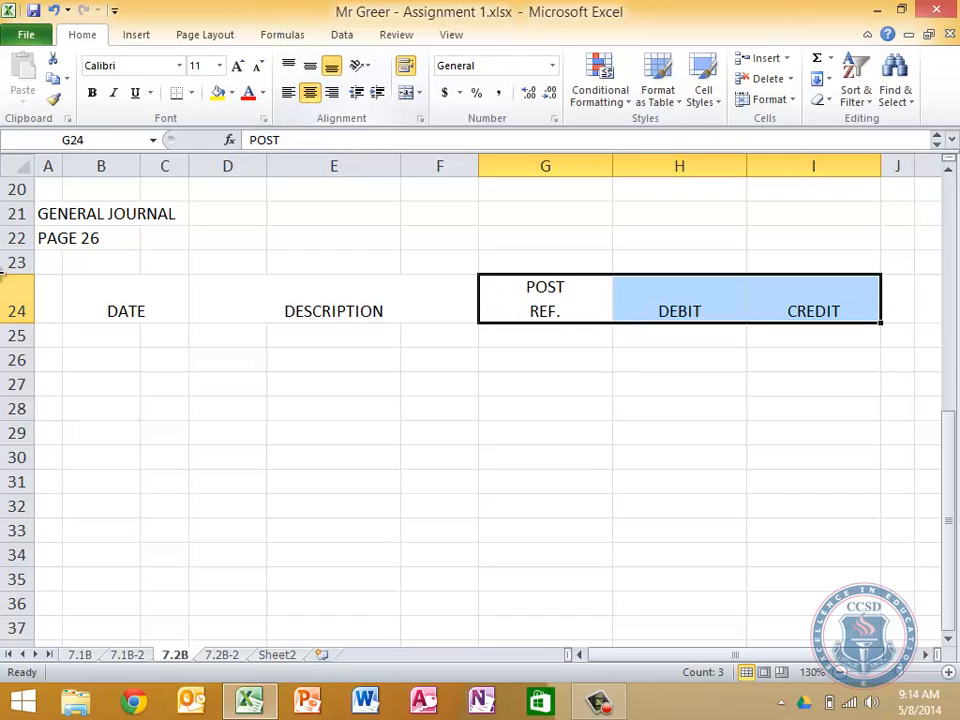
Check the general ledger on the 7.2B-2 sheet, and return to the sales journal on 7.2B
{"action": "left_click", "coordinate": [43, 339]}
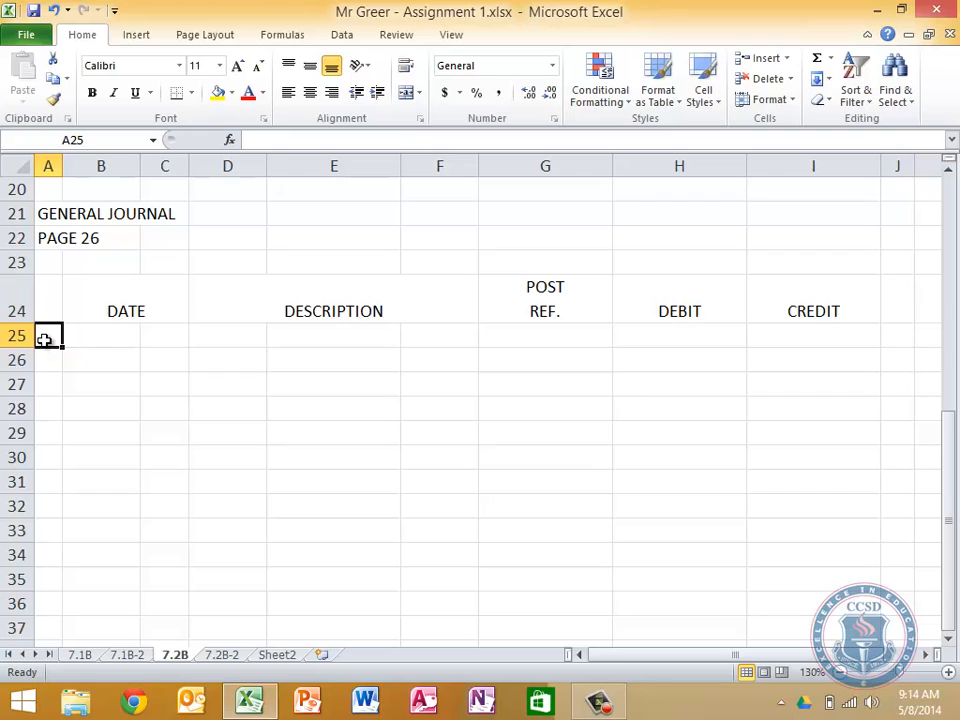
{"action": "left_click", "coordinate": [225, 655]}
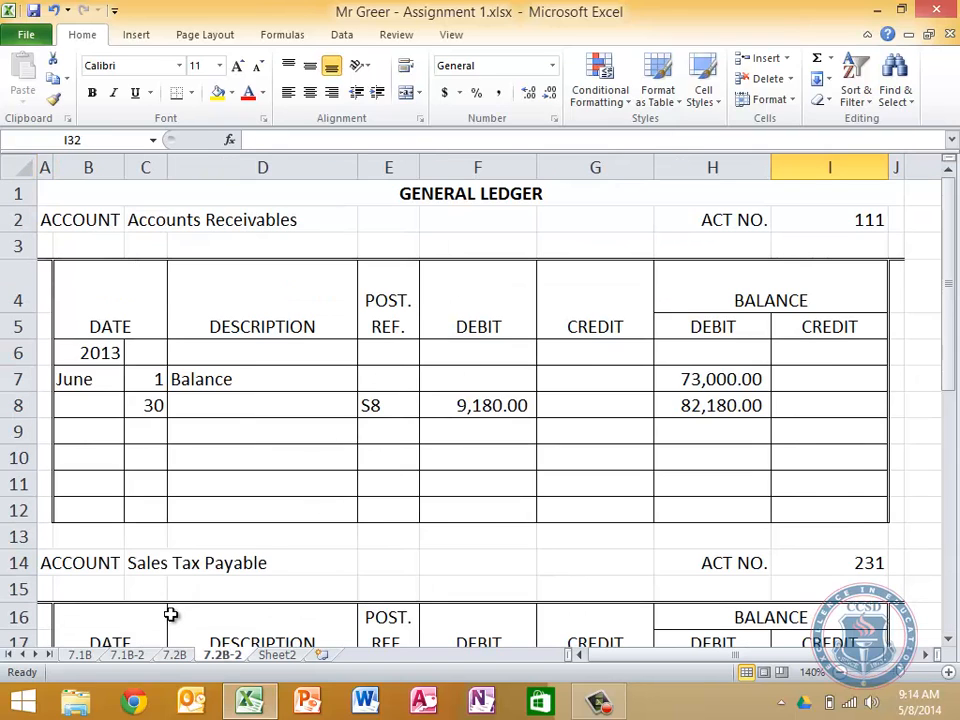
{"action": "left_click", "coordinate": [180, 657]}
{"action": "scroll", "coordinate": [396, 448], "scroll_direction": "up", "scroll_amount": 6}
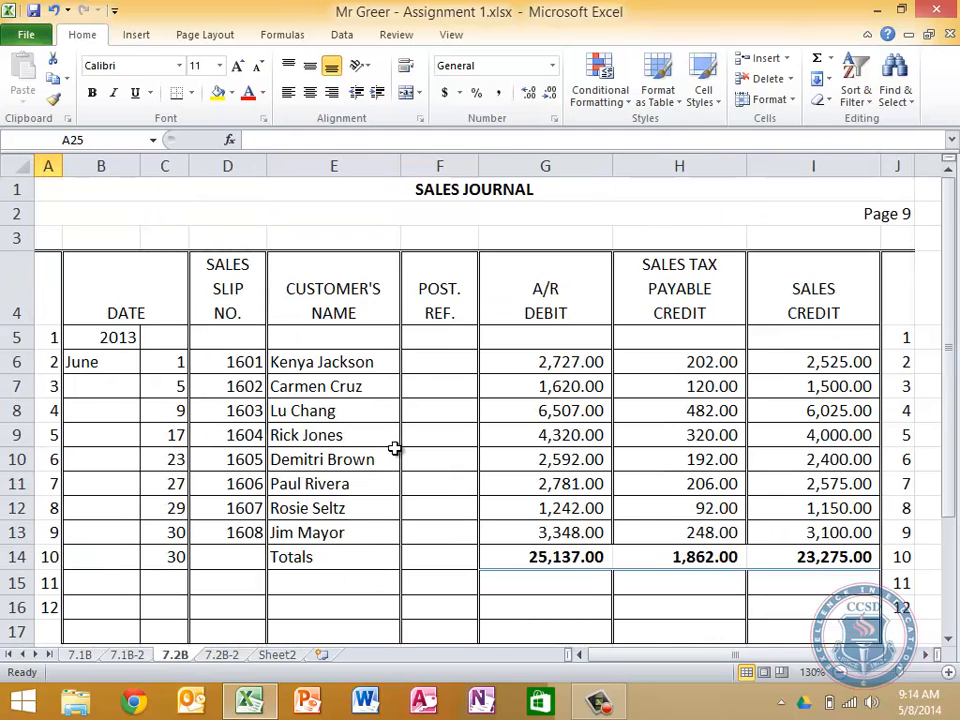
Number the general journal lines 1 to 20 in A25:A44 by entering 1 and 2 and extending the series
{"action": "scroll", "coordinate": [395, 448], "scroll_direction": "down", "scroll_amount": 6}
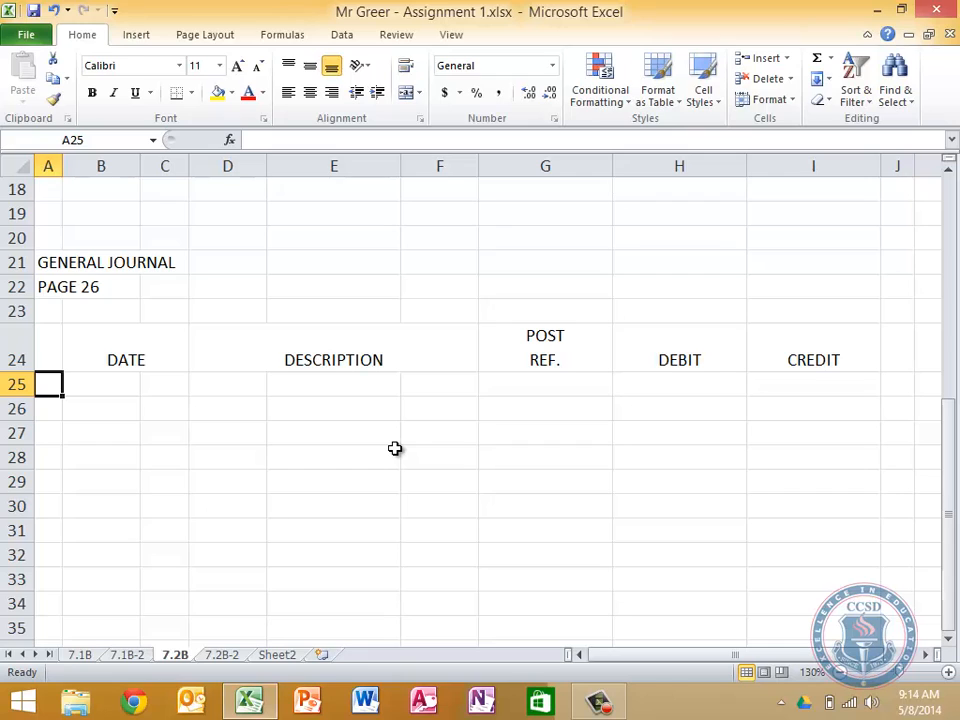
{"action": "type", "text": "1"}
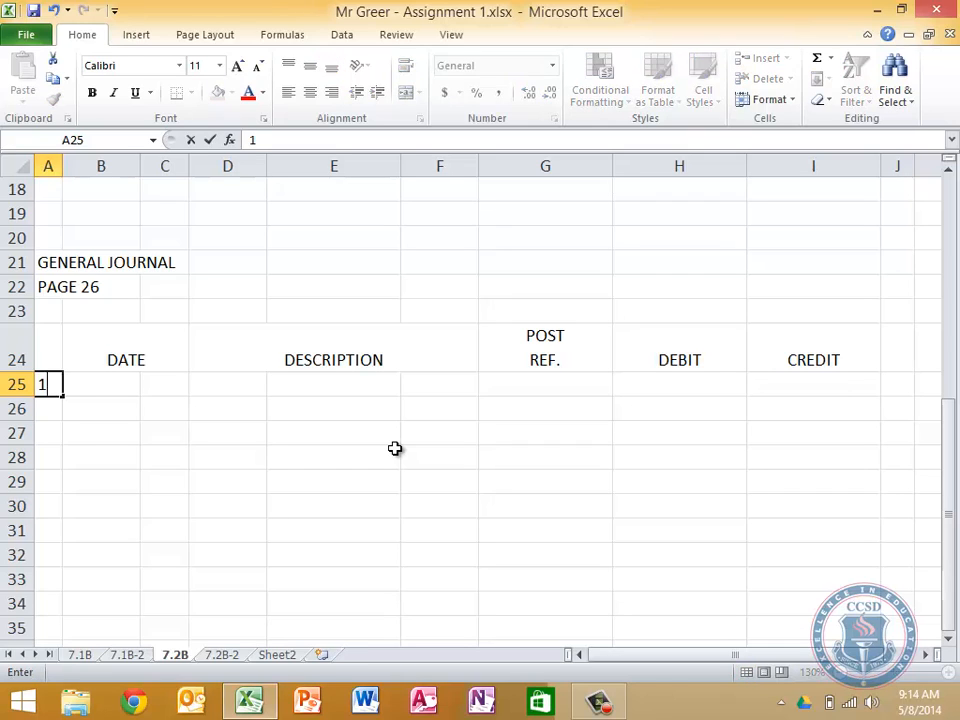
{"action": "key", "text": "Return"}
{"action": "type", "text": "2"}
{"action": "key", "text": "Return"}
{"action": "key", "text": "Up"}
{"action": "key", "text": "Up"}
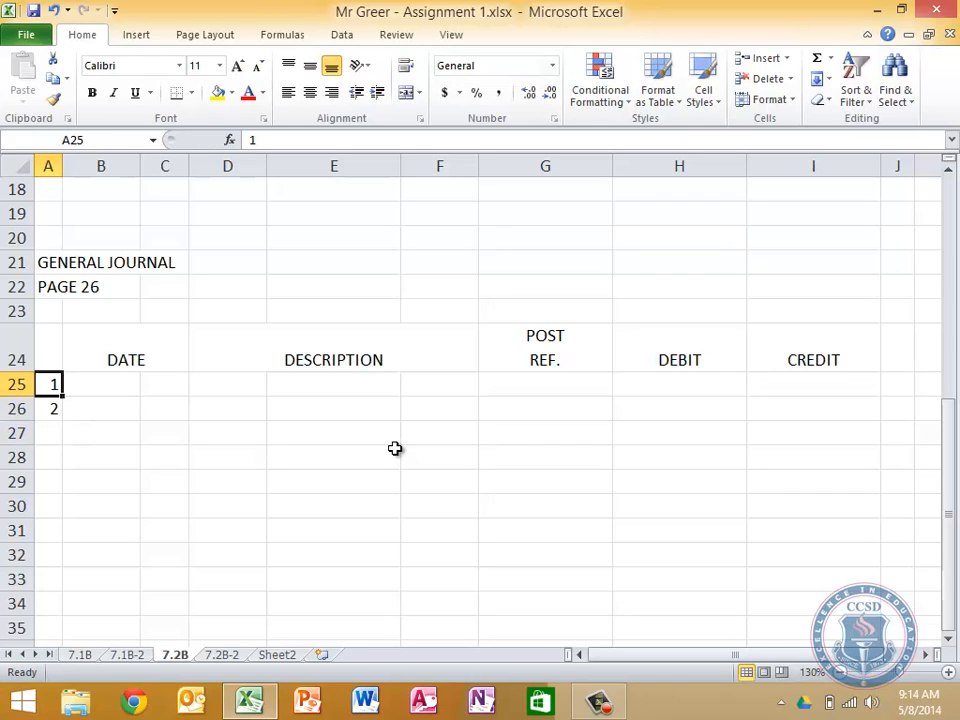
{"action": "key", "text": "shift+Down"}
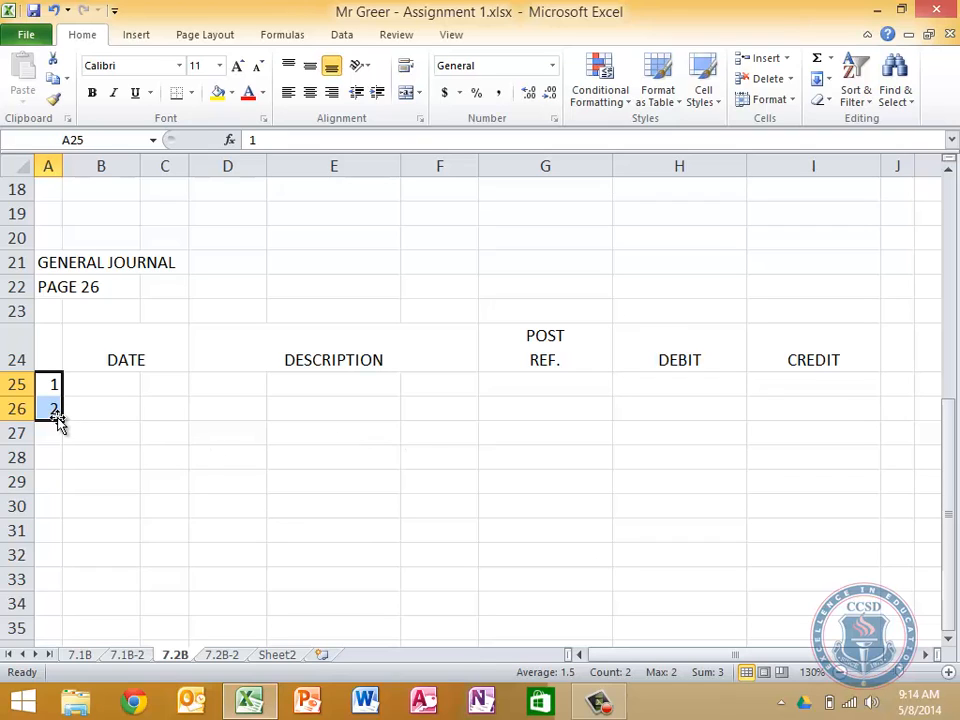
{"action": "left_click_drag", "start_coordinate": [62, 420], "coordinate": [62, 632]}
{"action": "left_click_drag", "start_coordinate": [52, 633], "coordinate": [53, 598]}
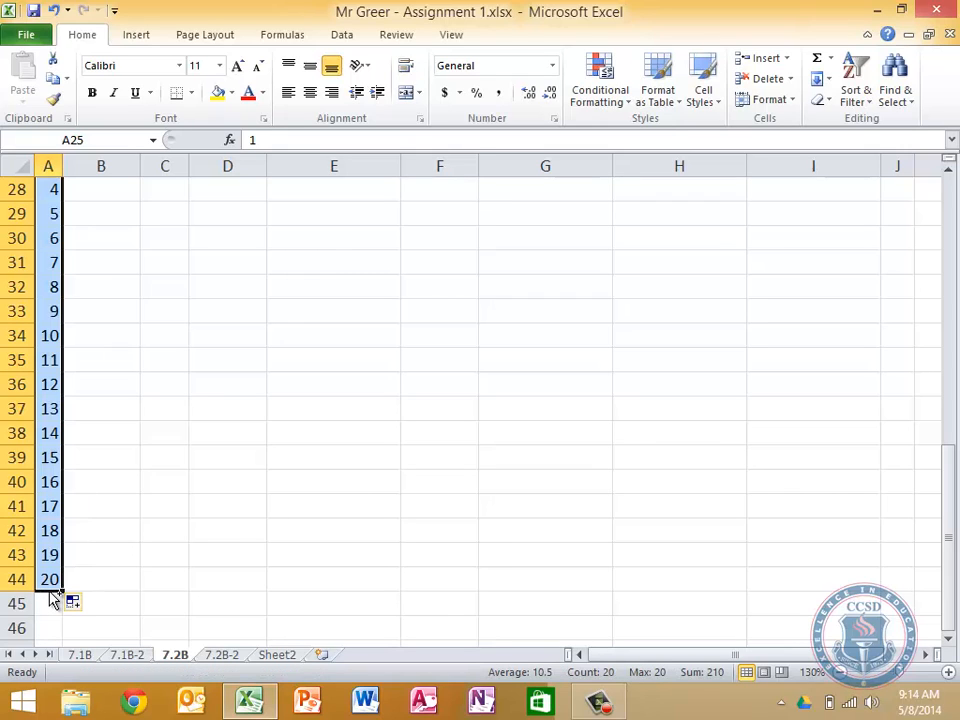
Copy the line numbers 1 to 20 from A25:A44 to J25:J44 beside the CREDIT column
{"action": "key", "text": "ctrl+c"}
{"action": "key", "text": "Right"}
{"action": "key", "text": "Right"}
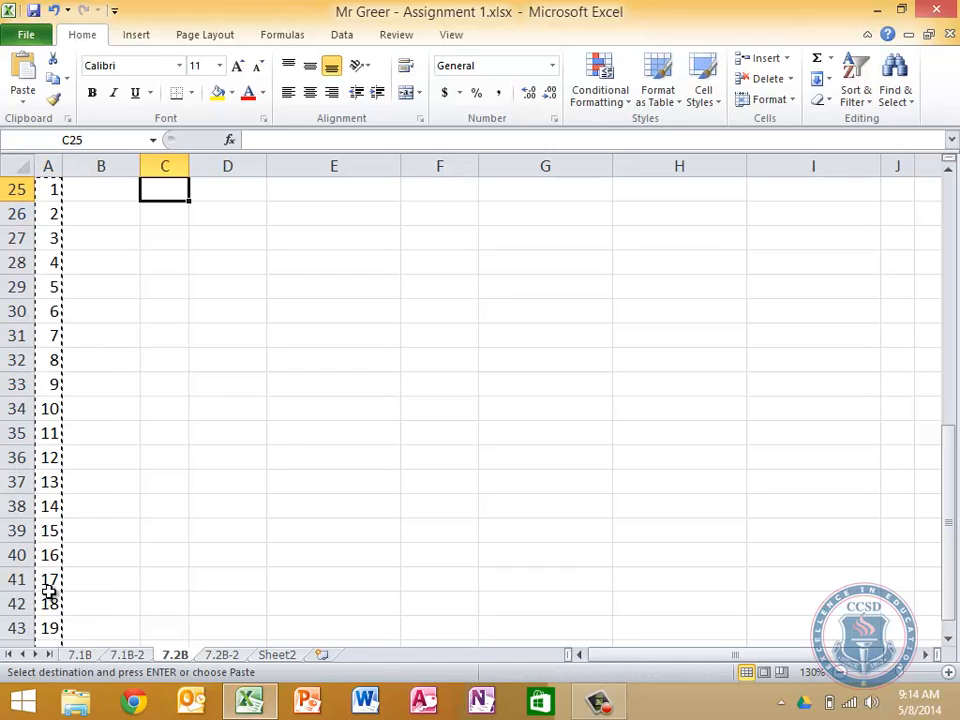
{"action": "key", "text": "Right"}
{"action": "key", "text": "Right"}
{"action": "key", "text": "Right"}
{"action": "key", "text": "Right"}
{"action": "key", "text": "Right"}
{"action": "key", "text": "Right"}
{"action": "key", "text": "Right"}
{"action": "key", "text": "ctrl+v"}
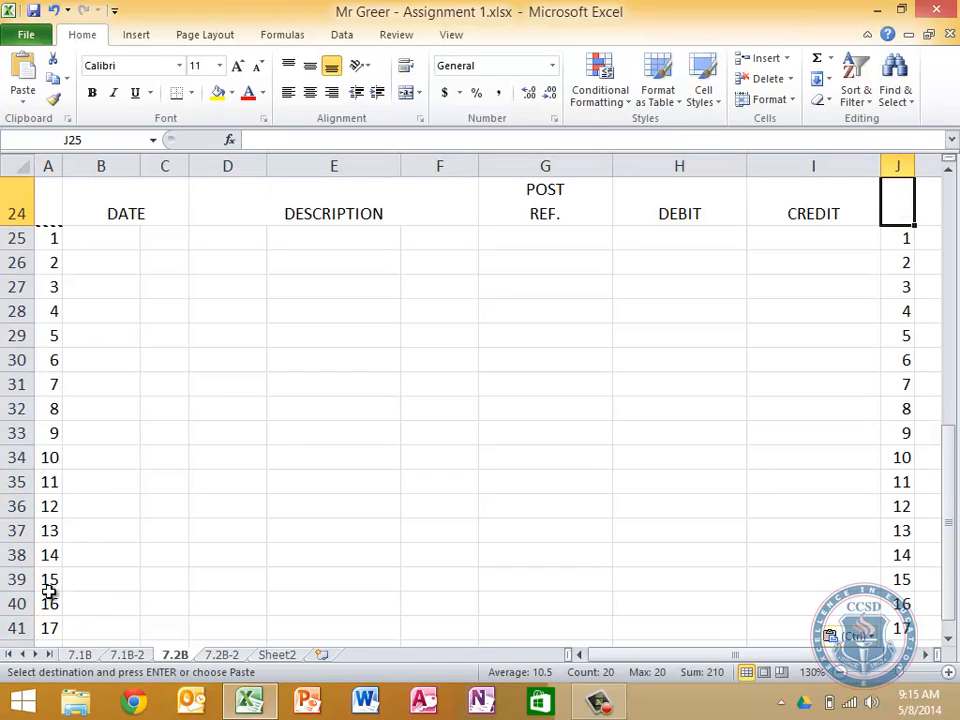
{"action": "key", "text": "Left"}
{"action": "key", "text": "Left"}
{"action": "key", "text": "Left"}
{"action": "key", "text": "Left"}
{"action": "key", "text": "Left"}
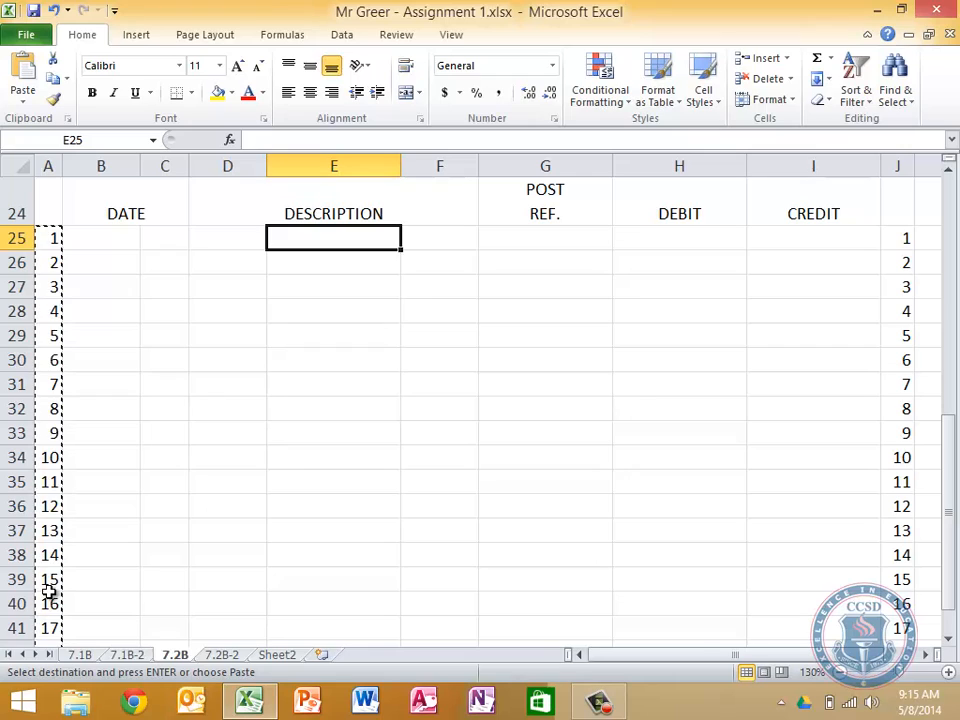
{"action": "key", "text": "Escape"}
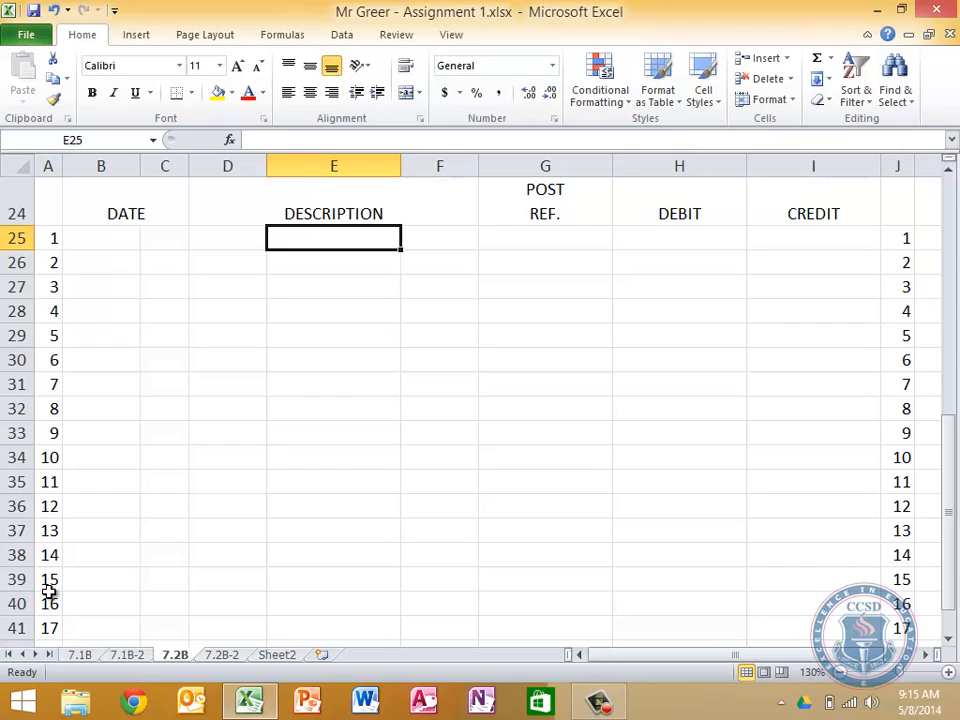
Apply all borders to the general journal table in A24:J44
{"action": "key", "text": "Up"}
{"action": "key", "text": "Left"}
{"action": "key", "text": "Left"}
{"action": "key", "text": "Left"}
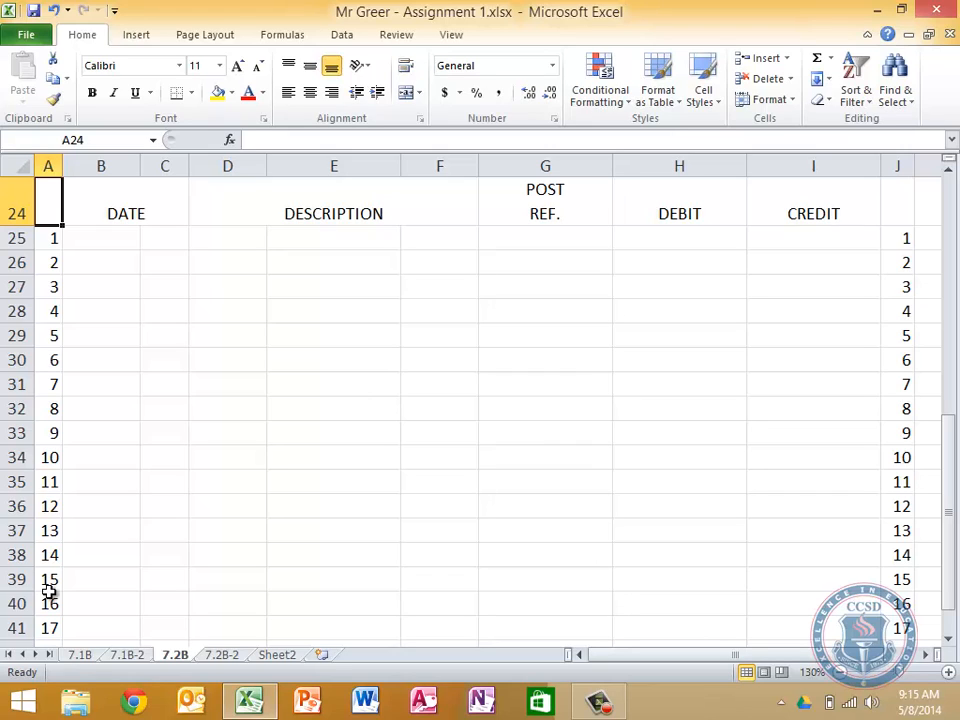
{"action": "key", "text": "shift+Right"}
{"action": "key", "text": "shift+Right"}
{"action": "key", "text": "shift+Down"}
{"action": "key", "text": "shift+Down"}
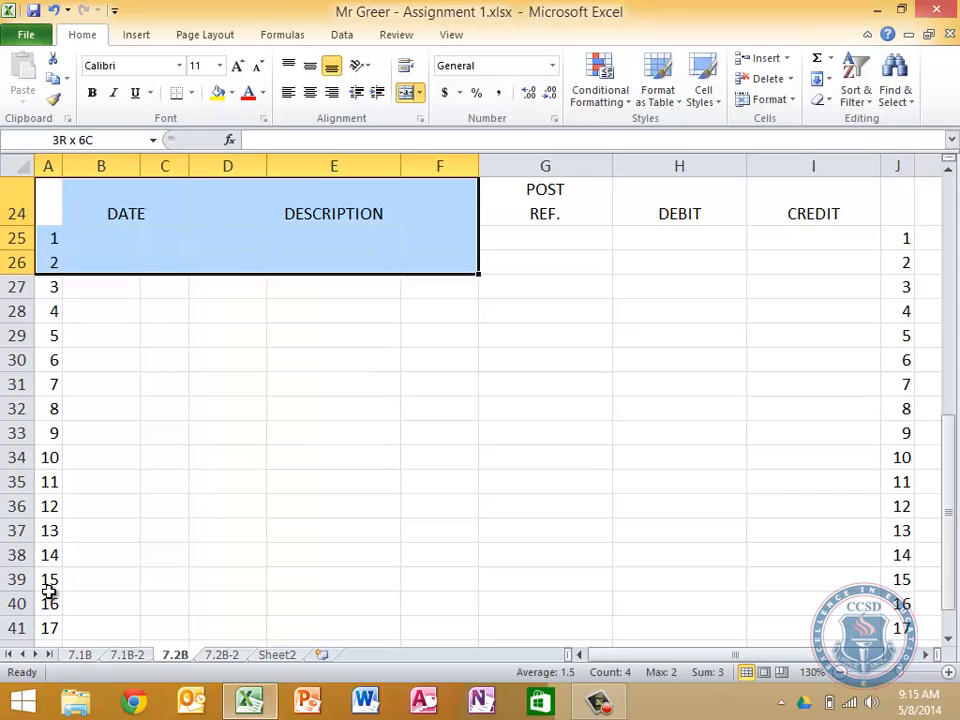
{"action": "key", "text": "shift+Right"}
{"action": "key", "text": "shift+Right"}
{"action": "key", "text": "shift+Down"}
{"action": "key", "text": "shift+Down"}
{"action": "key", "text": "shift+Down"}
{"action": "key", "text": "shift+Right"}
{"action": "key", "text": "shift+Down"}
{"action": "key", "text": "shift+Down"}
{"action": "key", "text": "shift+Down"}
{"action": "key", "text": "shift+Down"}
{"action": "key", "text": "shift+Down"}
{"action": "key", "text": "shift+Down"}
{"action": "key", "text": "shift+Right"}
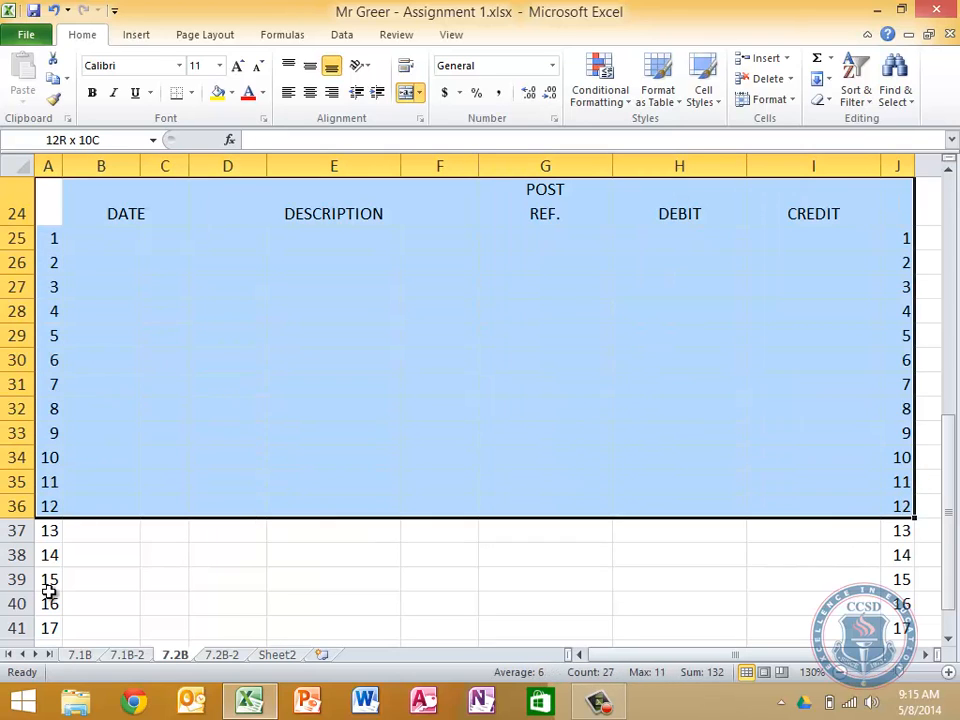
{"action": "key", "text": "shift+Down"}
{"action": "key", "text": "shift+Down"}
{"action": "key", "text": "shift+Down"}
{"action": "key", "text": "shift+Down"}
{"action": "key", "text": "shift+Down"}
{"action": "key", "text": "shift+Down"}
{"action": "key", "text": "shift+Down"}
{"action": "key", "text": "shift+Down"}
{"action": "key", "text": "shift+Down"}
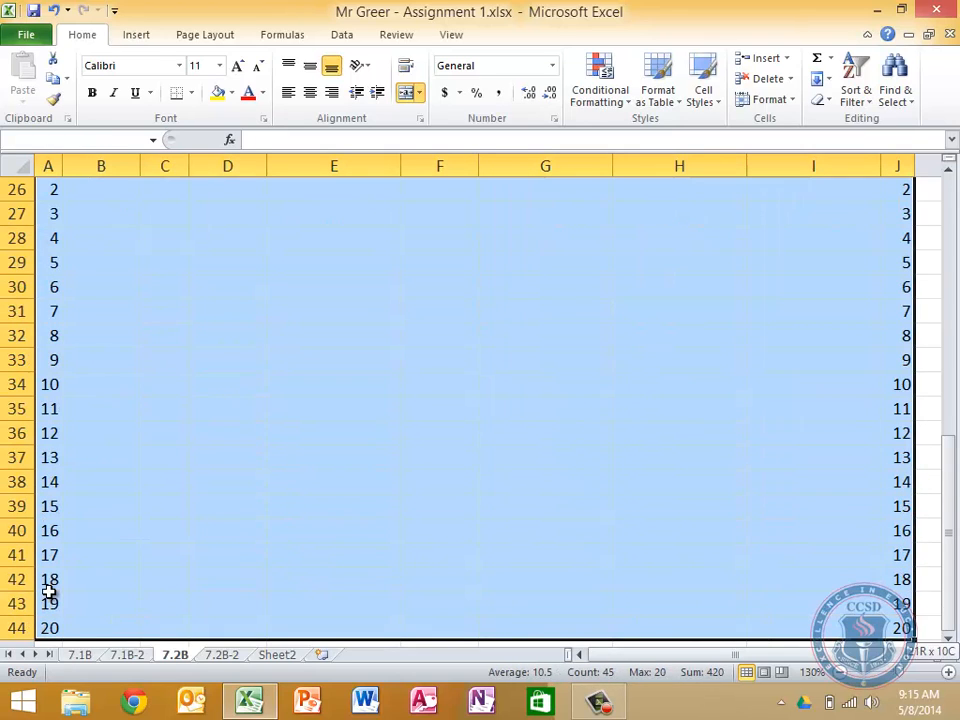
{"action": "left_click", "coordinate": [192, 94]}
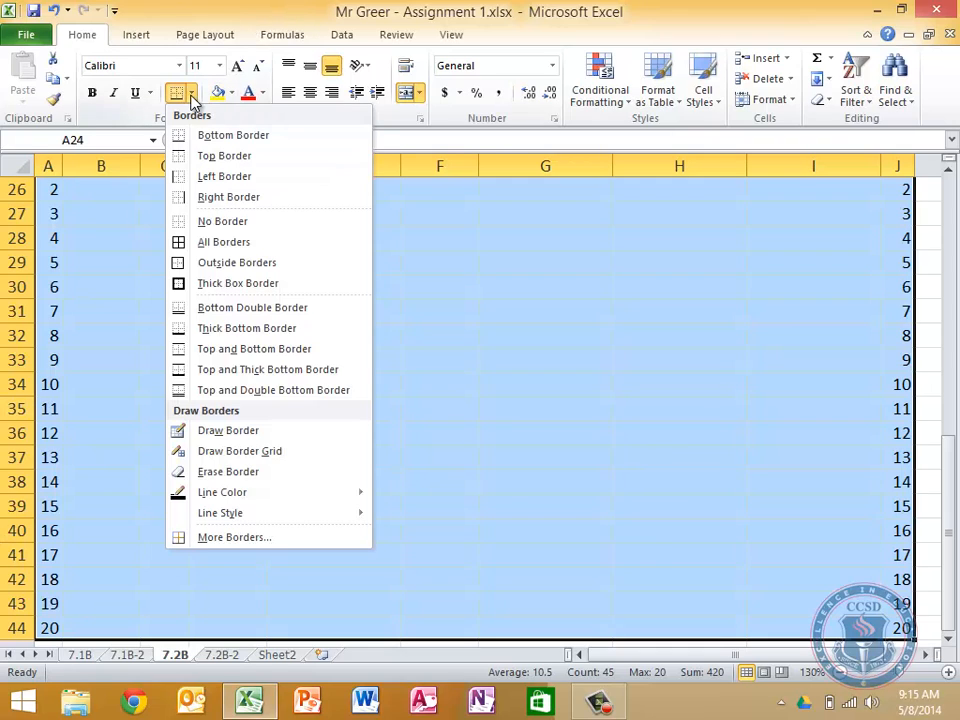
{"action": "left_click", "coordinate": [236, 244]}
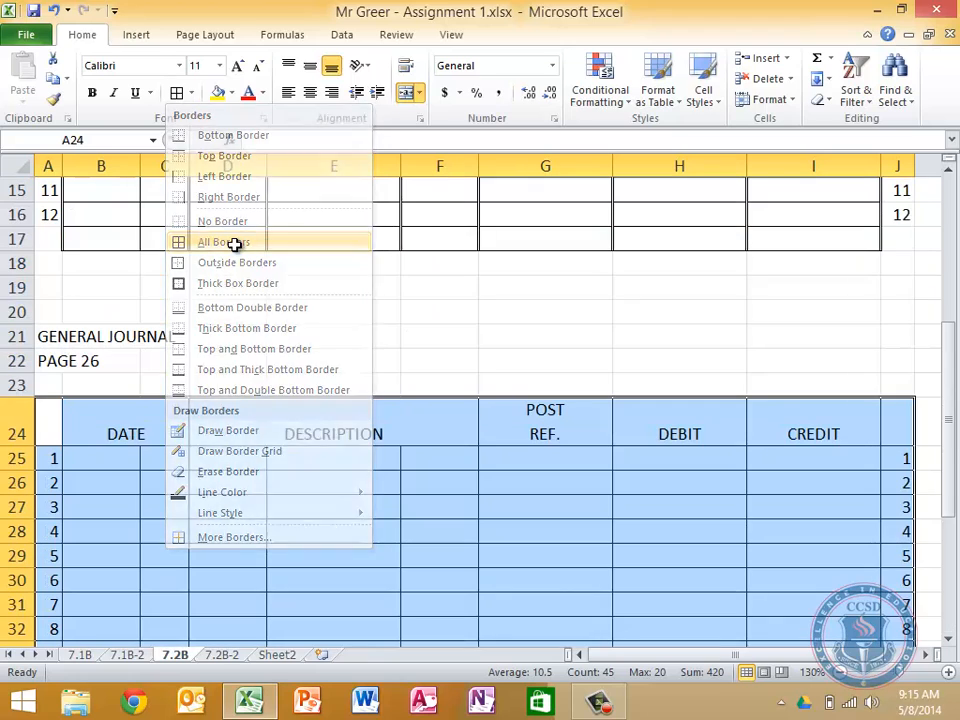
{"action": "left_click", "coordinate": [390, 575]}
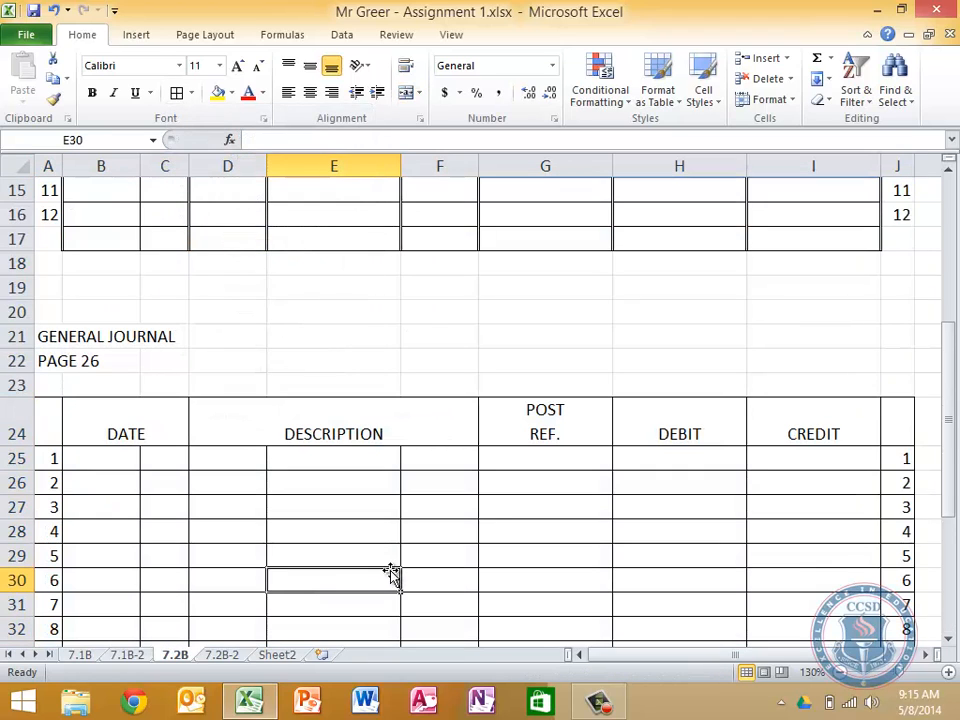
Merge D25:F25 under DESCRIPTION with left alignment, and fill that format down through row 44
{"action": "scroll", "coordinate": [494, 525], "scroll_direction": "down", "scroll_amount": 3}
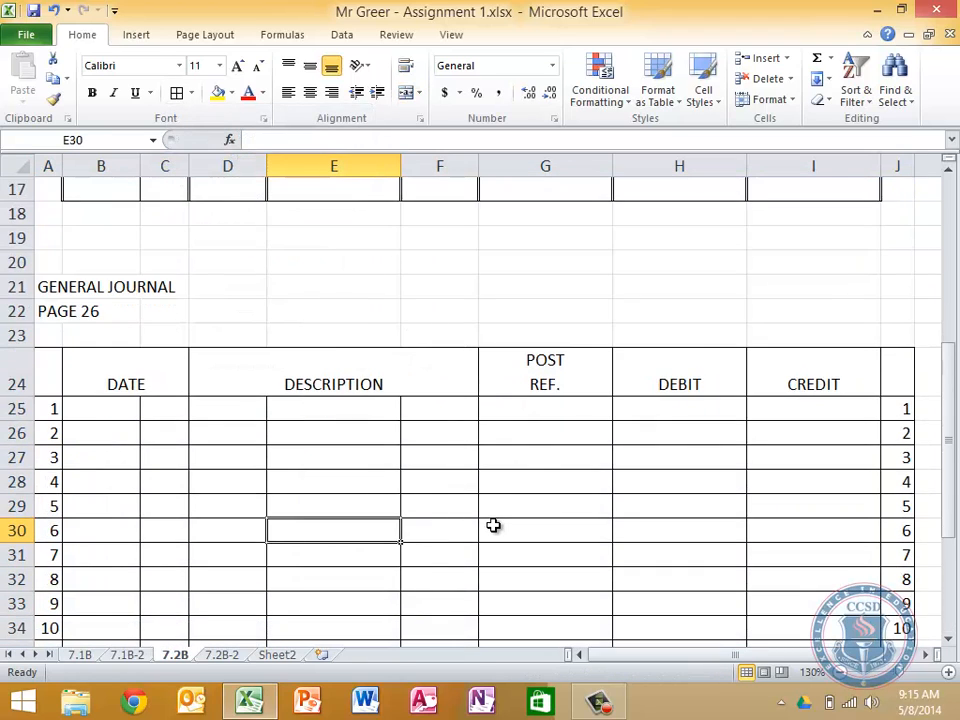
{"action": "scroll", "coordinate": [492, 524], "scroll_direction": "up", "scroll_amount": 1}
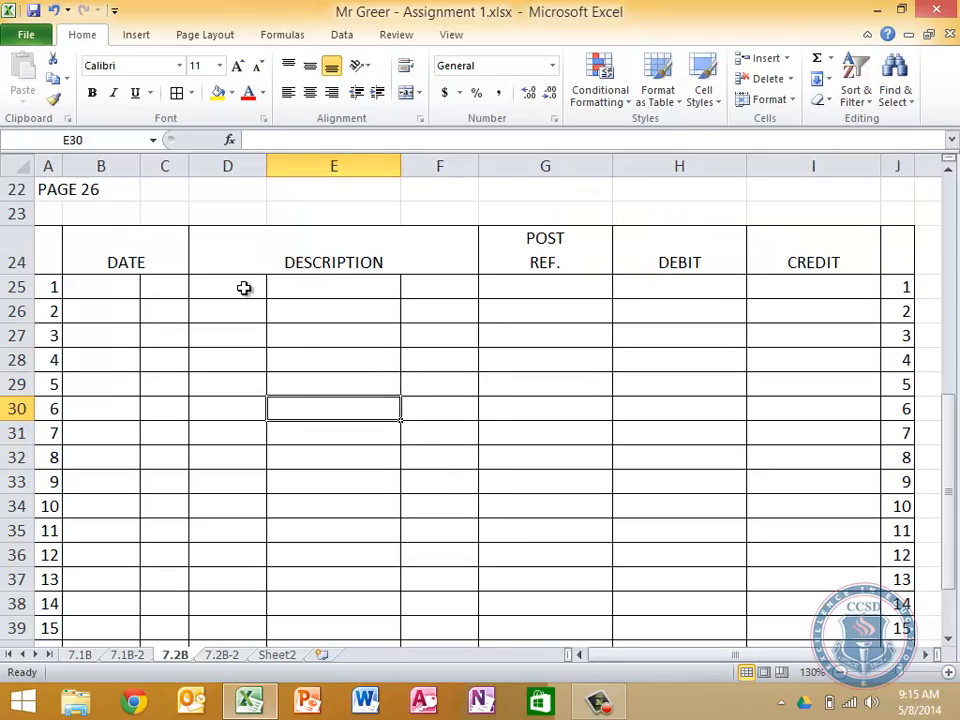
{"action": "left_click_drag", "start_coordinate": [244, 288], "coordinate": [455, 291]}
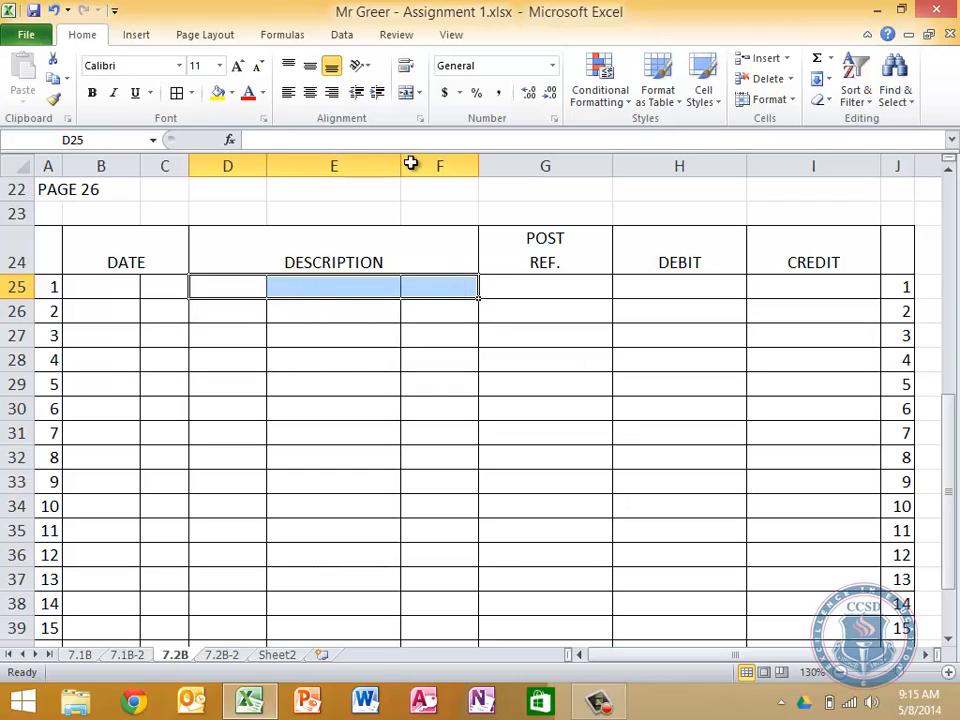
{"action": "left_click", "coordinate": [407, 92]}
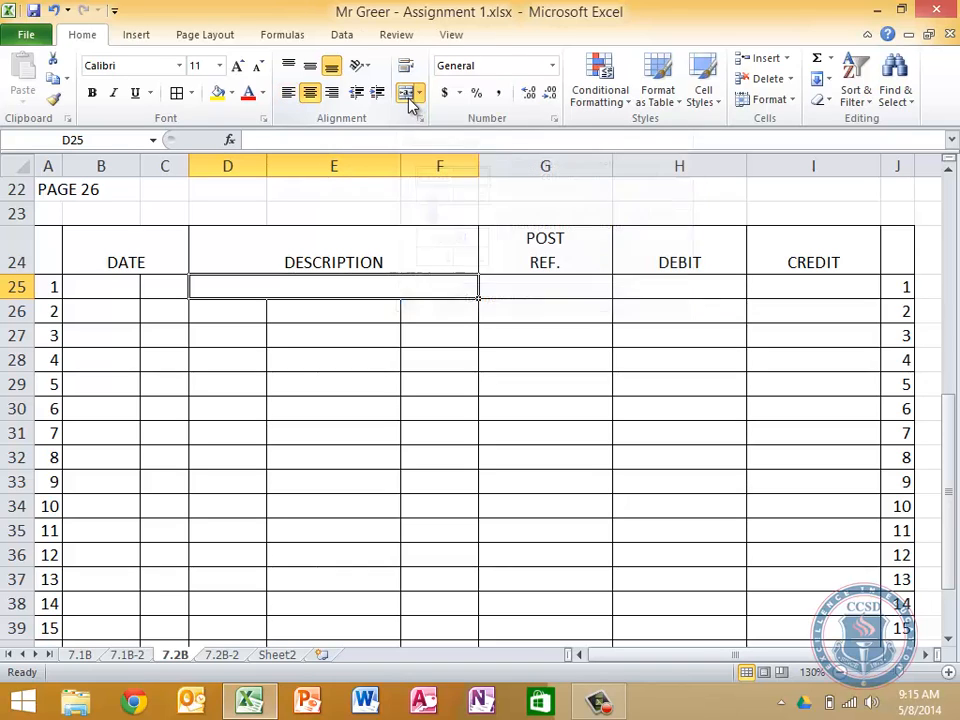
{"action": "left_click", "coordinate": [289, 95]}
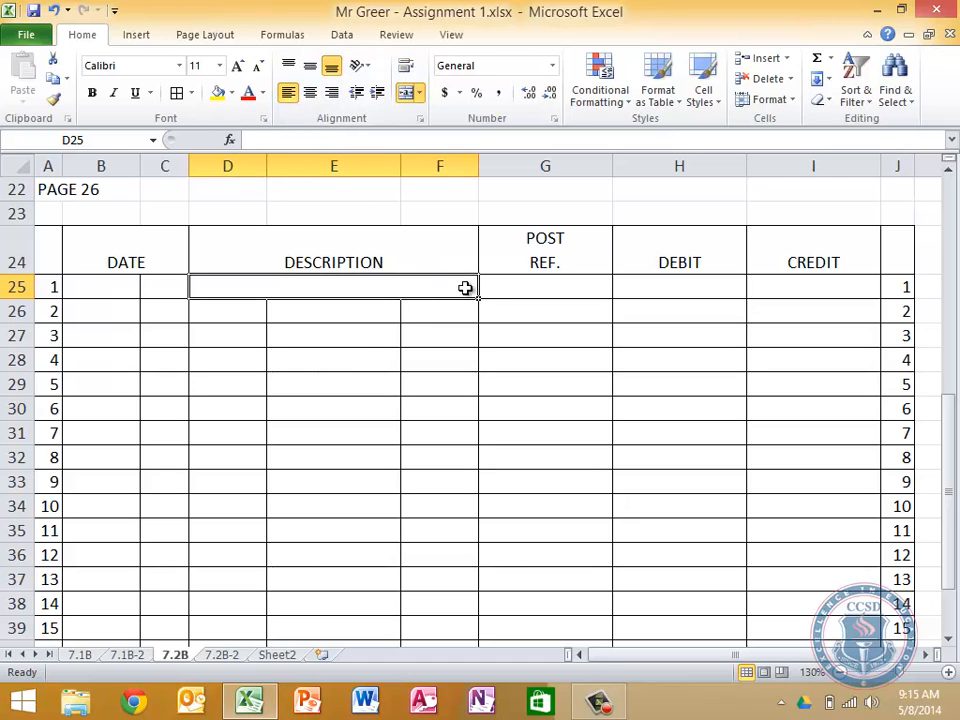
{"action": "left_click_drag", "start_coordinate": [478, 298], "coordinate": [454, 617]}
{"action": "left_click", "coordinate": [423, 473]}
Apply the Comma Style number format to the DEBIT and CREDIT cells H25:I44
{"action": "key", "text": "Up"}
{"action": "key", "text": "Up"}
{"action": "key", "text": "Up"}
{"action": "key", "text": "Up"}
{"action": "key", "text": "Up"}
{"action": "key", "text": "Up"}
{"action": "key", "text": "Up"}
{"action": "key", "text": "Up"}
{"action": "key", "text": "Up"}
{"action": "key", "text": "Up"}
{"action": "key", "text": "Up"}
{"action": "key", "text": "Up"}
{"action": "key", "text": "Up"}
{"action": "key", "text": "Up"}
{"action": "key", "text": "Up"}
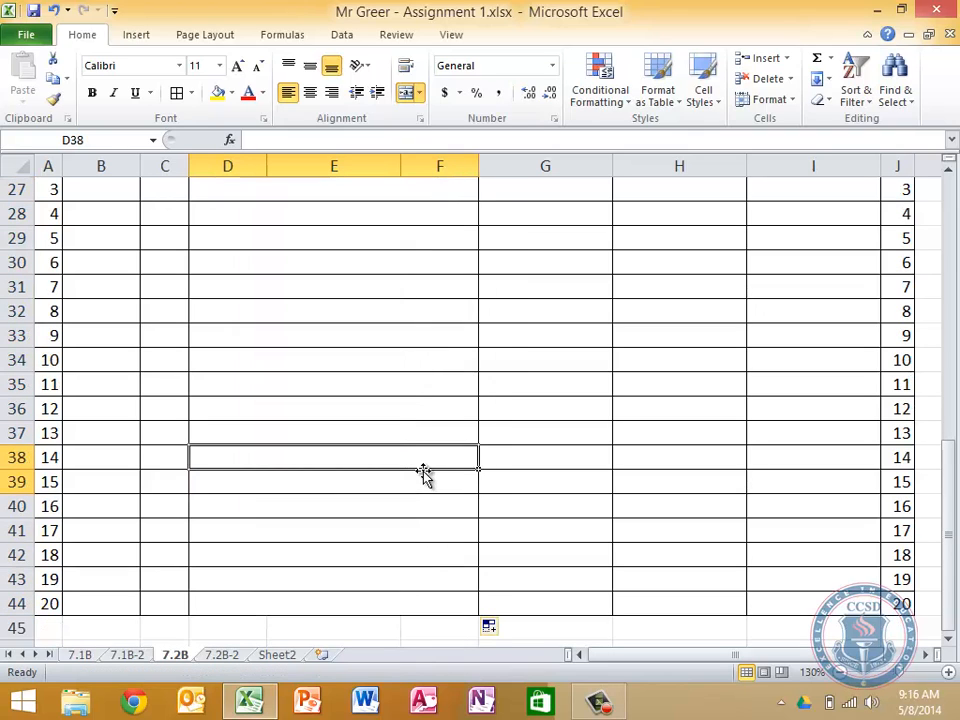
{"action": "key", "text": "Up"}
{"action": "key", "text": "Up"}
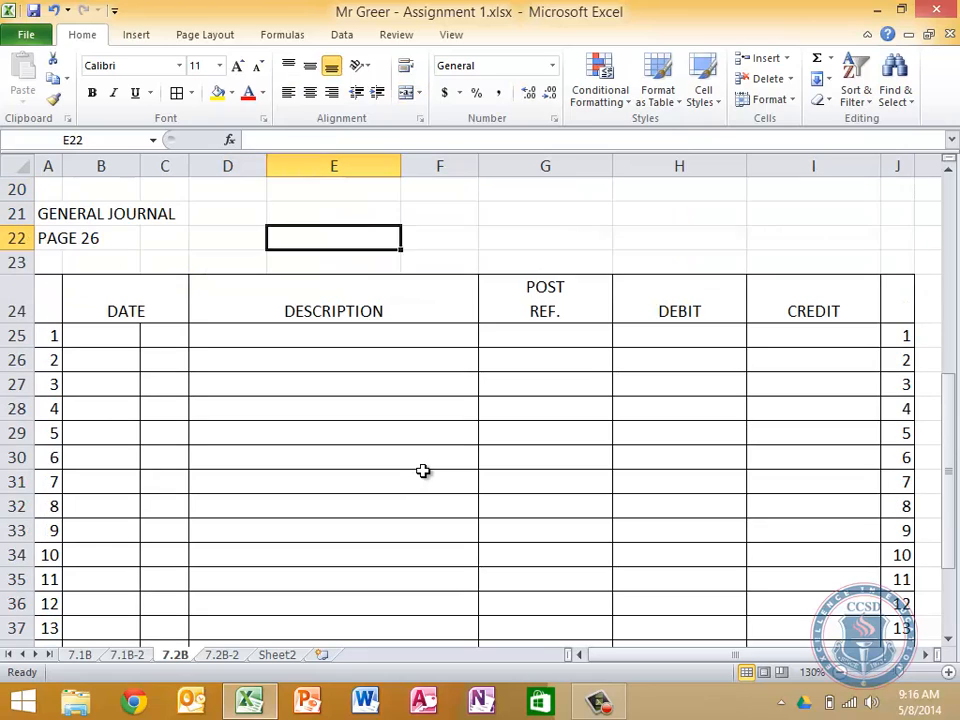
{"action": "key", "text": "Down"}
{"action": "key", "text": "Down"}
{"action": "key", "text": "Right"}
{"action": "key", "text": "Right"}
{"action": "key", "text": "Down"}
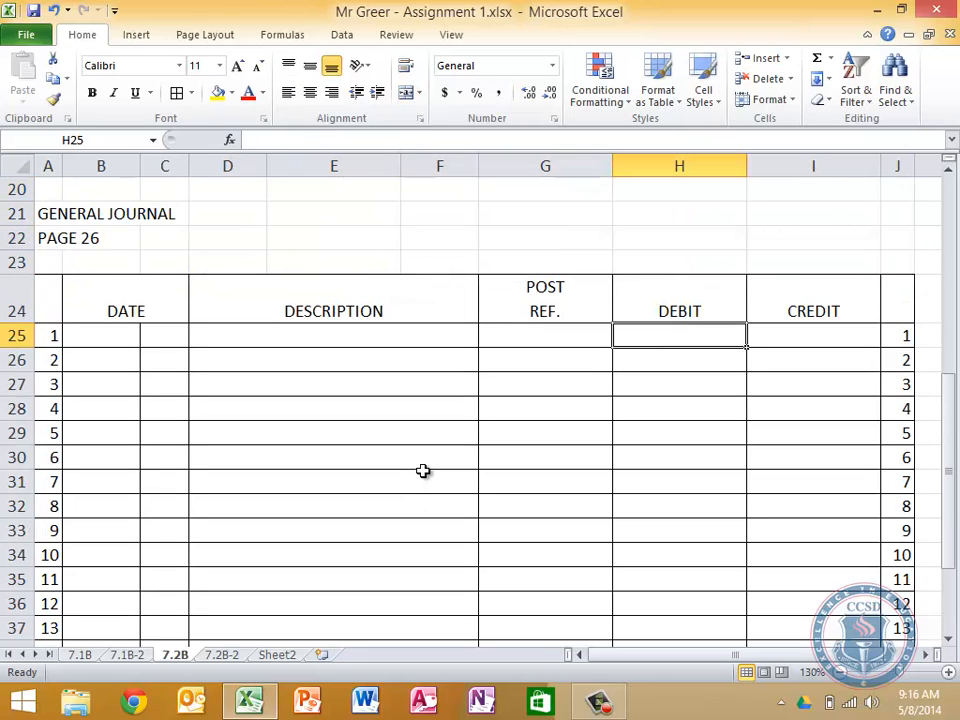
{"action": "key", "text": "shift+Right"}
{"action": "key", "text": "shift+Down"}
{"action": "key", "text": "shift+Down"}
{"action": "key", "text": "shift+Down"}
{"action": "key", "text": "shift+Down"}
{"action": "key", "text": "shift+Down"}
{"action": "key", "text": "shift+Down"}
{"action": "key", "text": "shift+Down"}
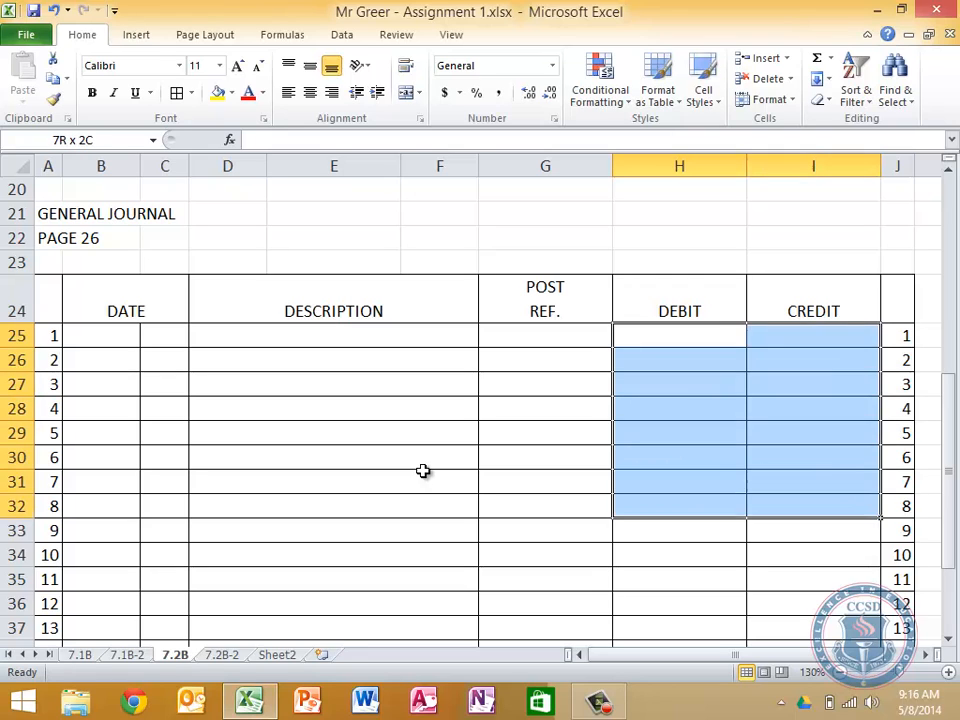
{"action": "key", "text": "shift+Down"}
{"action": "key", "text": "shift+Down"}
{"action": "key", "text": "shift+Down"}
{"action": "key", "text": "shift+Down"}
{"action": "key", "text": "shift+Down"}
{"action": "key", "text": "shift+Down"}
{"action": "key", "text": "shift+Down"}
{"action": "key", "text": "shift+Down"}
{"action": "key", "text": "shift+Down"}
{"action": "key", "text": "shift+Down"}
{"action": "key", "text": "shift+Down"}
{"action": "key", "text": "shift+Down"}
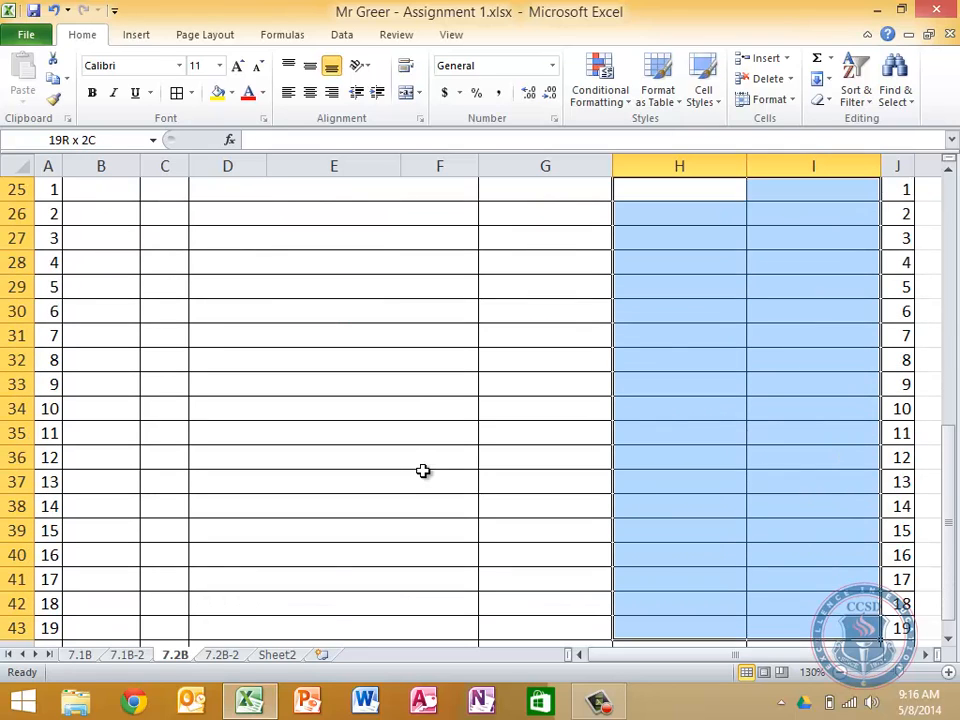
{"action": "key", "text": "shift+Down"}
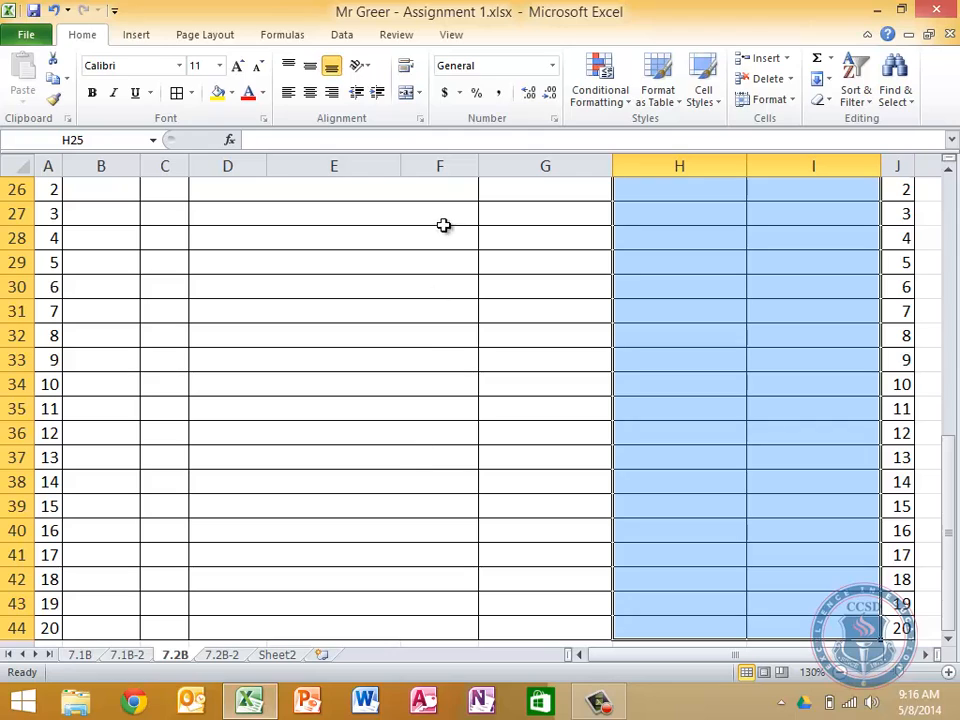
{"action": "left_click", "coordinate": [498, 100]}
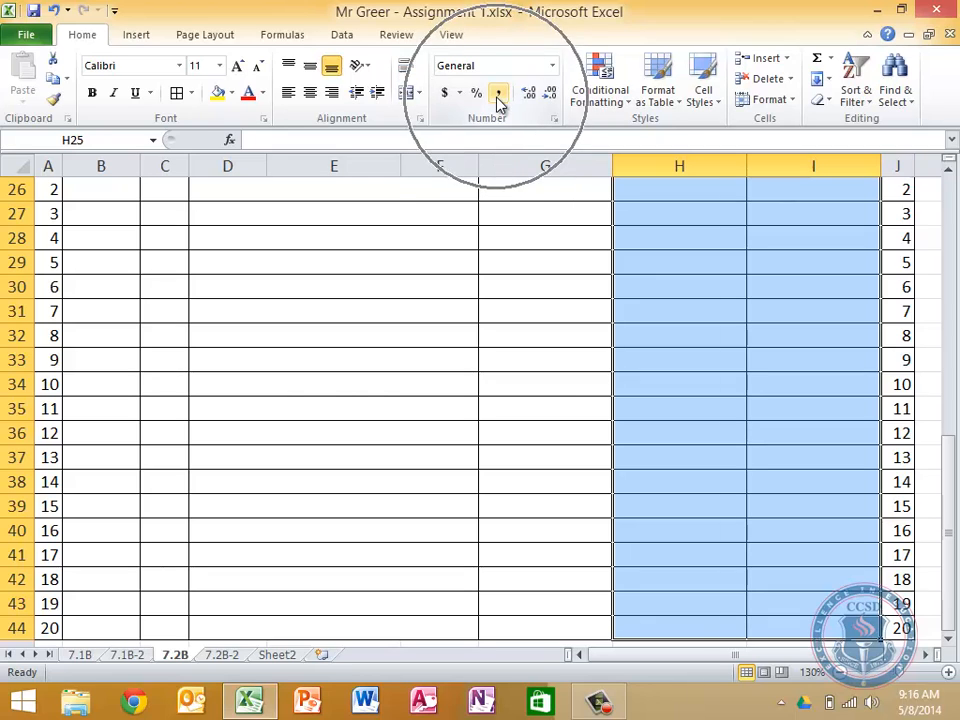
Enter the year 2013 in B25, the first line of the general journal's DATE column
{"action": "key", "text": "Left"}
{"action": "key", "text": "Left"}
{"action": "key", "text": "Left"}
{"action": "key", "text": "Left"}
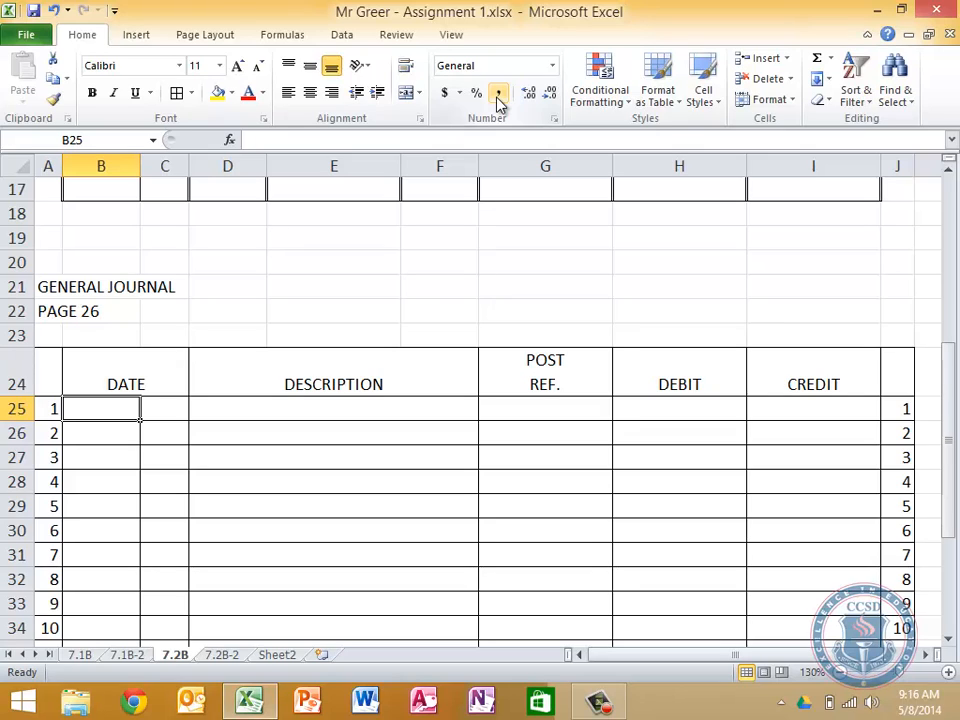
{"action": "key", "text": "Left"}
{"action": "key", "text": "Right"}
{"action": "type", "text": "2013"}
{"action": "key", "text": "Return"}
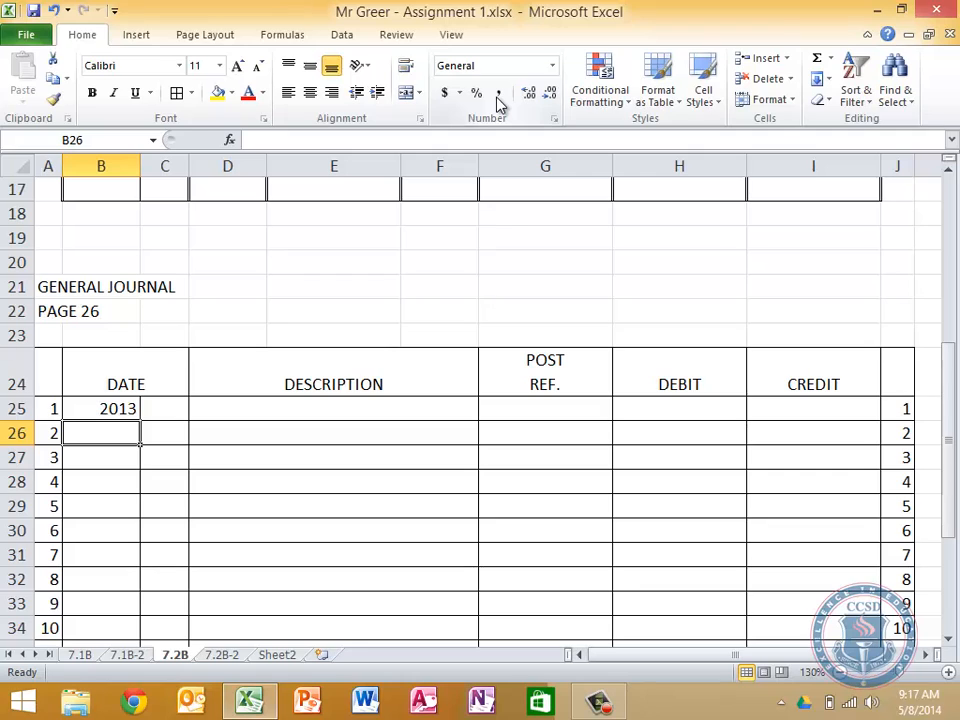
Enter the date of the first general journal entry, with JUNE in B26 and 11 in C26
{"action": "type", "text": "jUN"}
{"action": "key", "text": "BackSpace"}
{"action": "key", "text": "BackSpace"}
{"action": "key", "text": "BackSpace"}
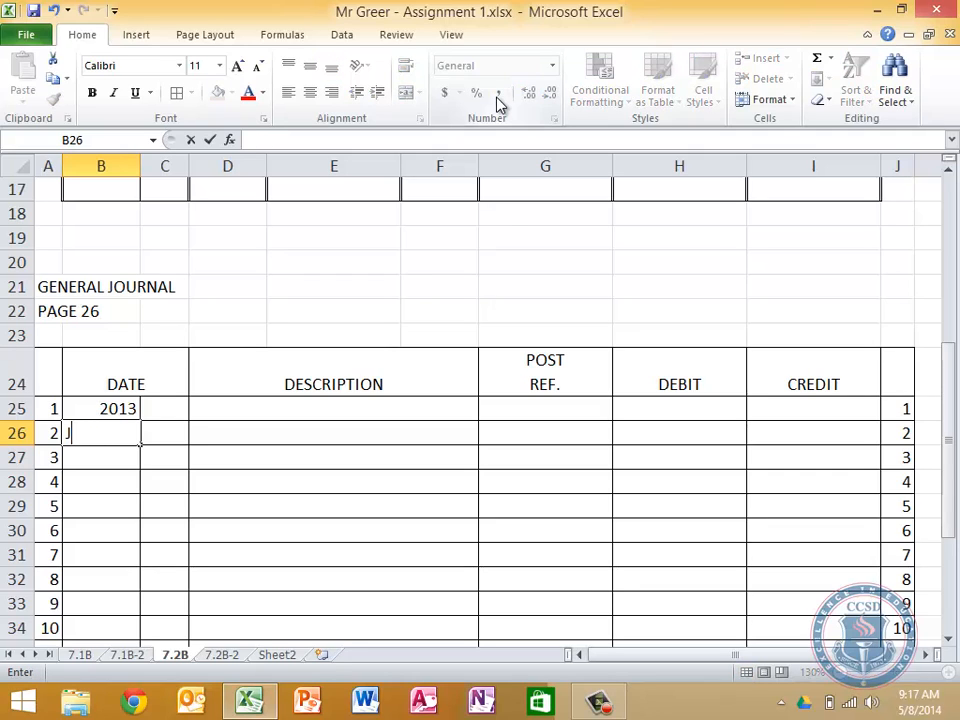
{"action": "type", "text": "JUNE"}
{"action": "key", "text": "Tab"}
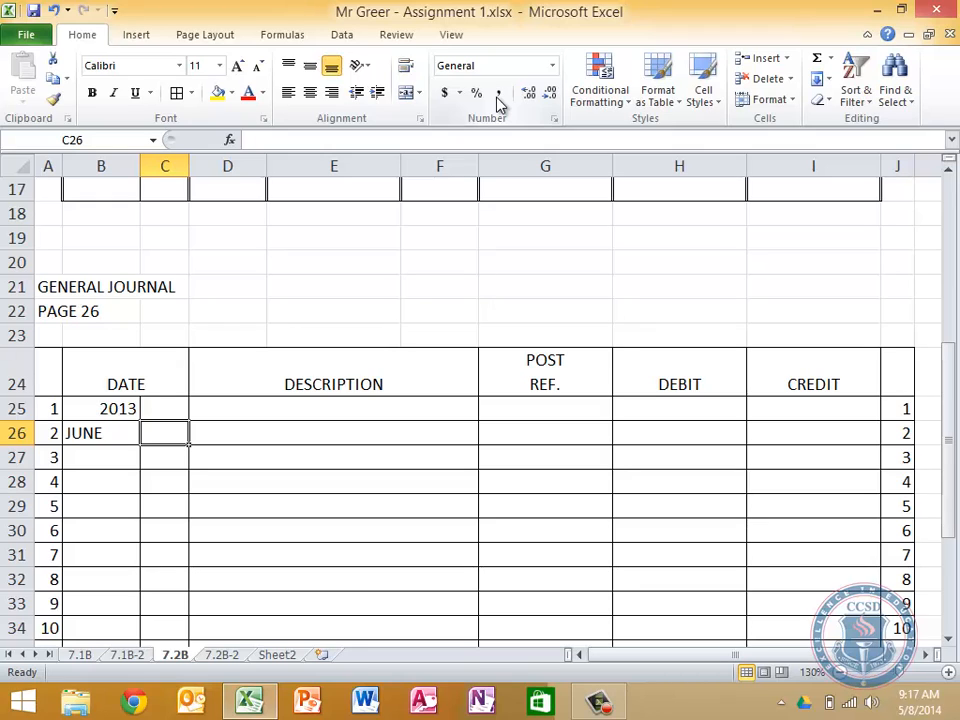
{"action": "type", "text": "11"}
{"action": "key", "text": "Tab"}
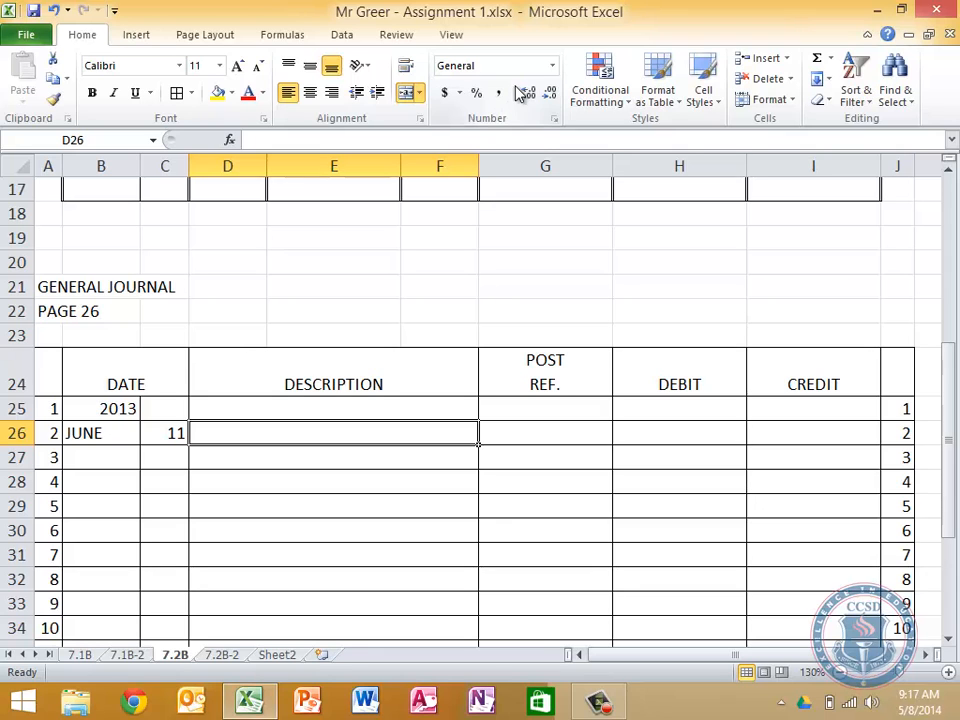
{"action": "scroll", "coordinate": [546, 292], "scroll_direction": "up", "scroll_amount": 5}
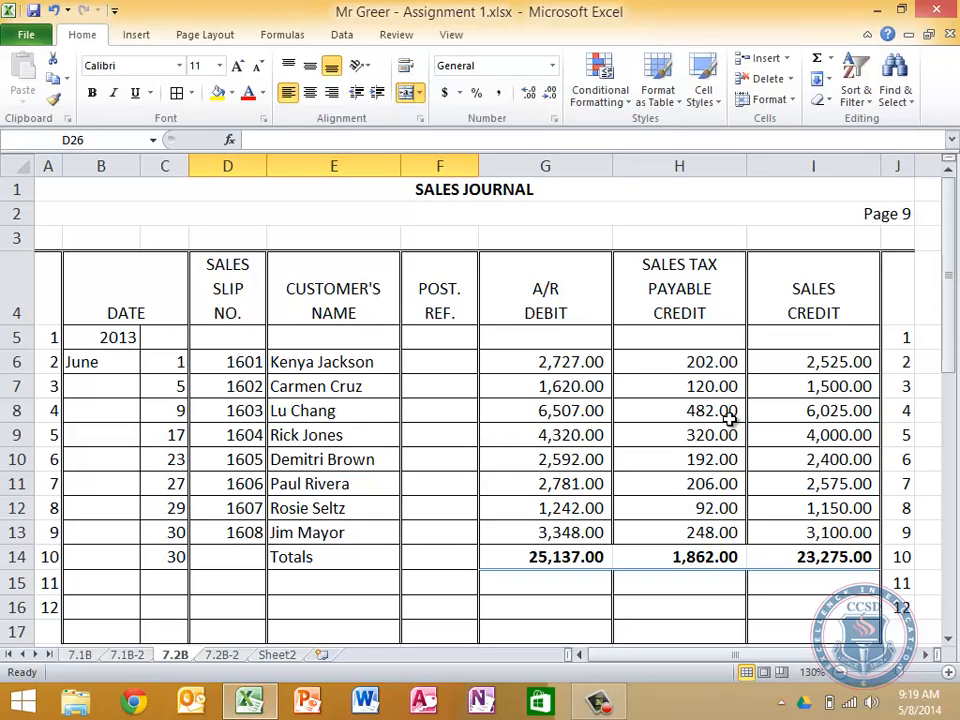
Enter Sales Returns and Allowances in D26 as the description of the June 11 general journal entry
{"action": "key", "text": "Down"}
{"action": "key", "text": "Down"}
{"action": "key", "text": "Down"}
{"action": "key", "text": "Down"}
{"action": "key", "text": "Down"}
{"action": "key", "text": "Down"}
{"action": "key", "text": "Down"}
{"action": "key", "text": "Down"}
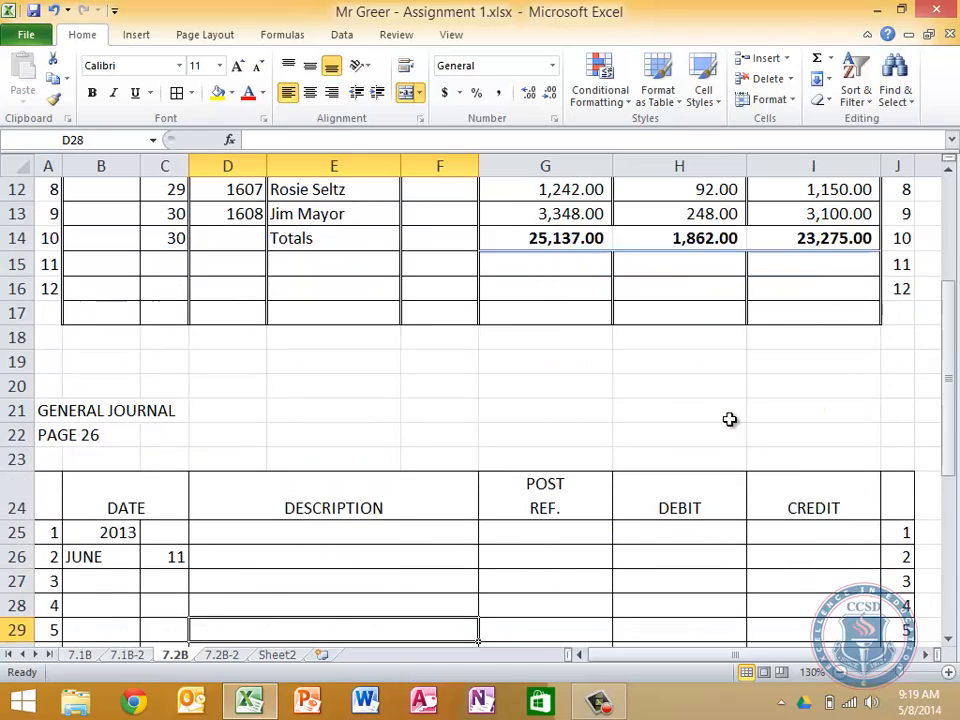
{"action": "key", "text": "Down"}
{"action": "key", "text": "Down"}
{"action": "key", "text": "Left"}
{"action": "key", "text": "Left"}
{"action": "key", "text": "Up"}
{"action": "key", "text": "Up"}
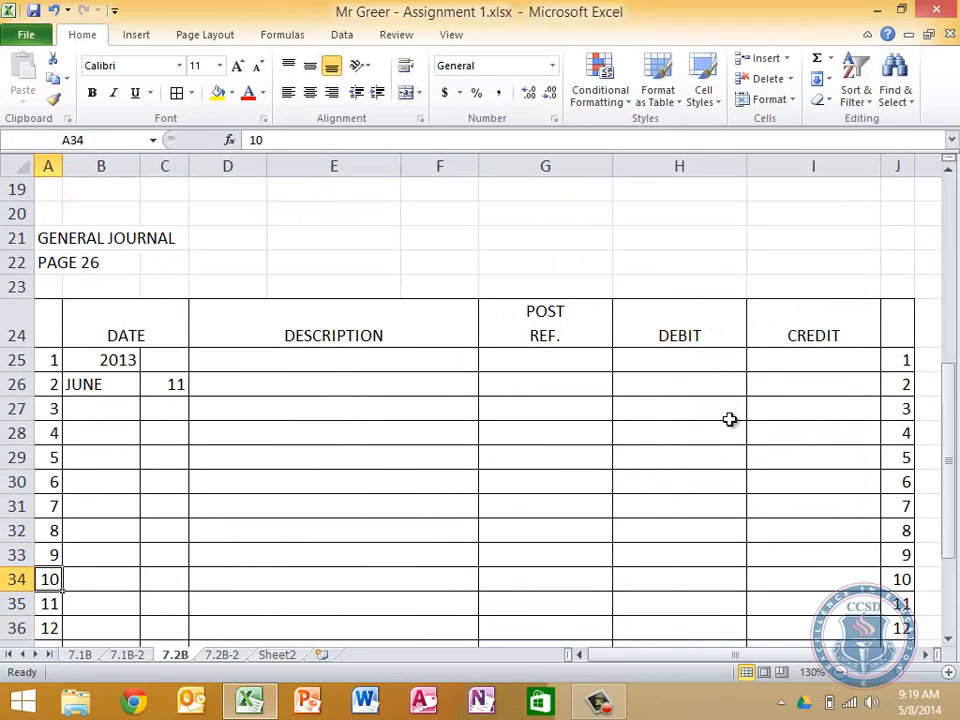
{"action": "key", "text": "Up"}
{"action": "key", "text": "Up"}
{"action": "key", "text": "Up"}
{"action": "key", "text": "Right"}
{"action": "key", "text": "Right"}
{"action": "key", "text": "Right"}
{"action": "key", "text": "Right"}
{"action": "key", "text": "Right"}
{"action": "key", "text": "Right"}
{"action": "key", "text": "Up"}
{"action": "key", "text": "Up"}
{"action": "key", "text": "Up"}
{"action": "key", "text": "Up"}
{"action": "key", "text": "Left"}
{"action": "key", "text": "Up"}
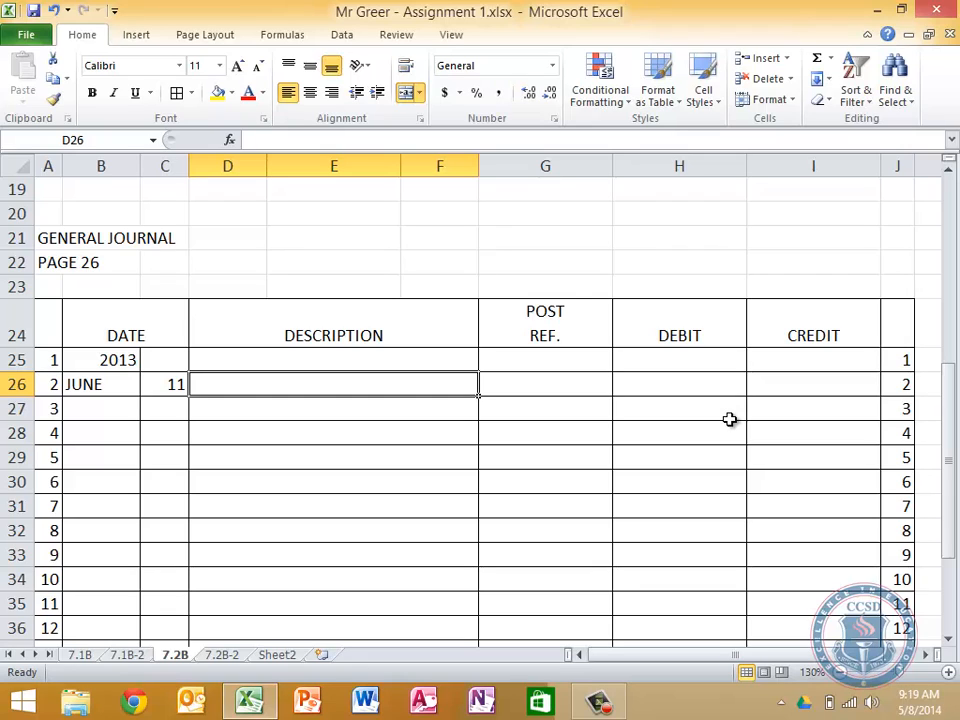
{"action": "type", "text": "sA"}
{"action": "key", "text": "BackSpace"}
{"action": "key", "text": "BackSpace"}
{"action": "type", "text": "A"}
{"action": "key", "text": "BackSpace"}
{"action": "type", "text": "S"}
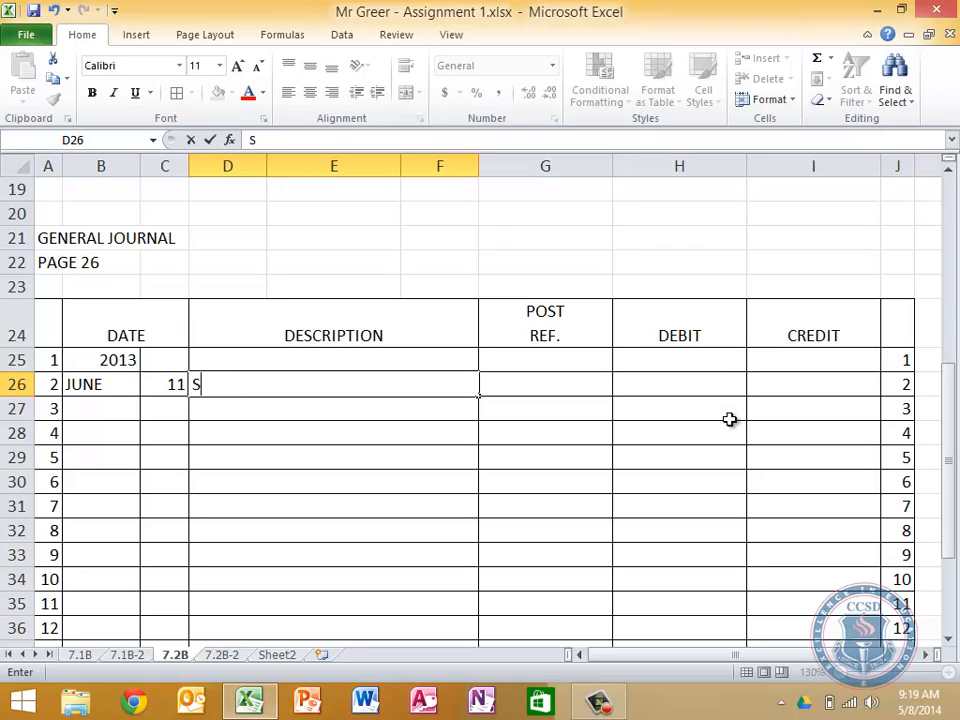
{"action": "type", "text": "ales Retu"}
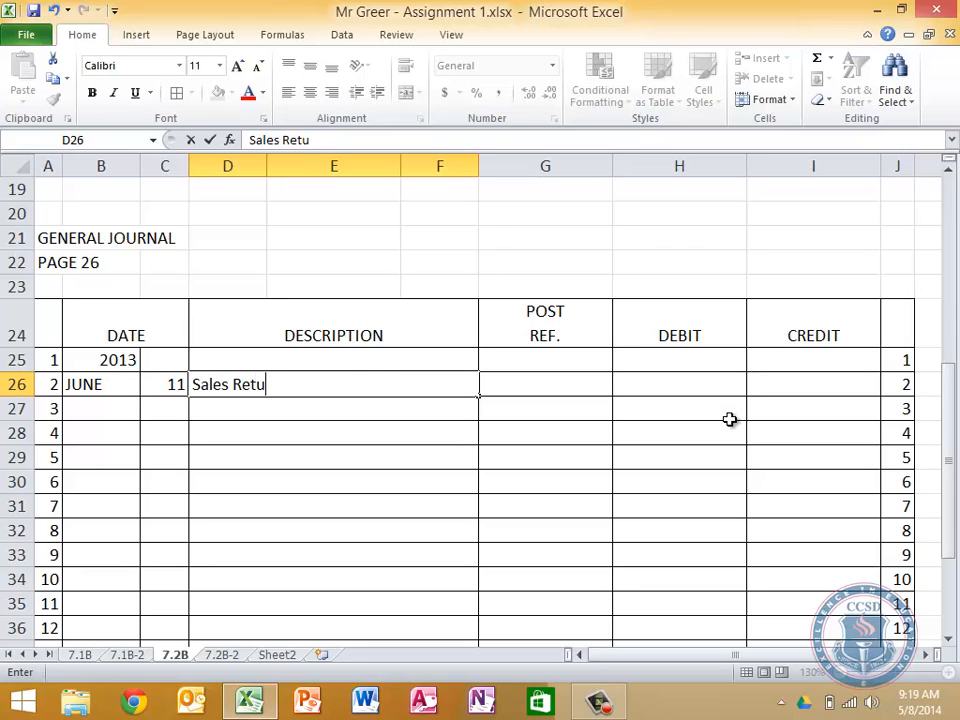
{"action": "type", "text": "rns and Allowance"}
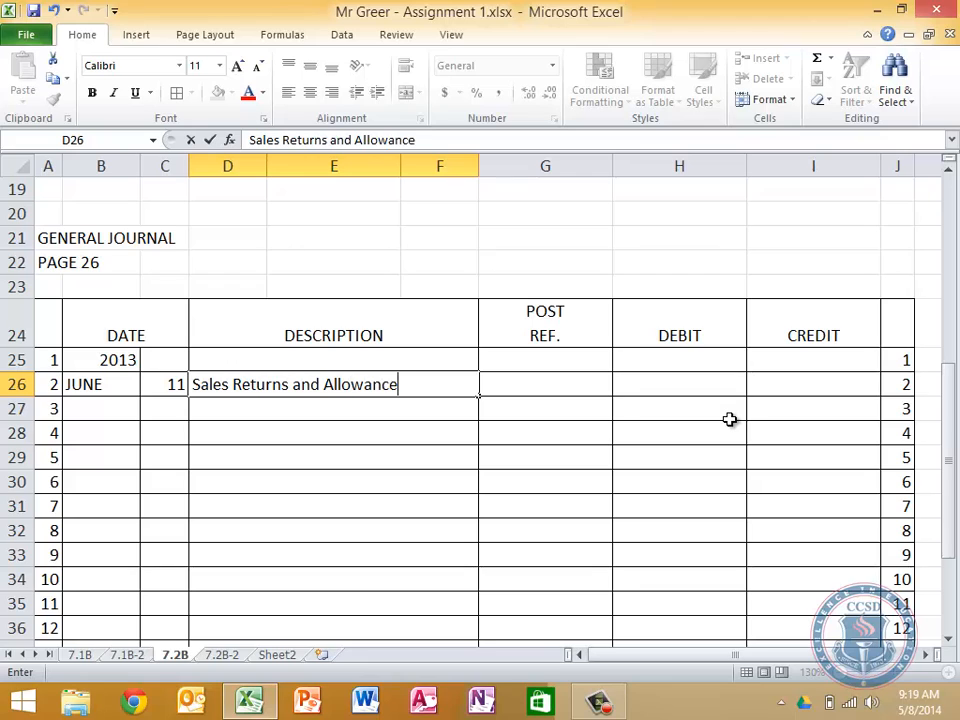
{"action": "type", "text": "s"}
{"action": "key", "text": "Return"}
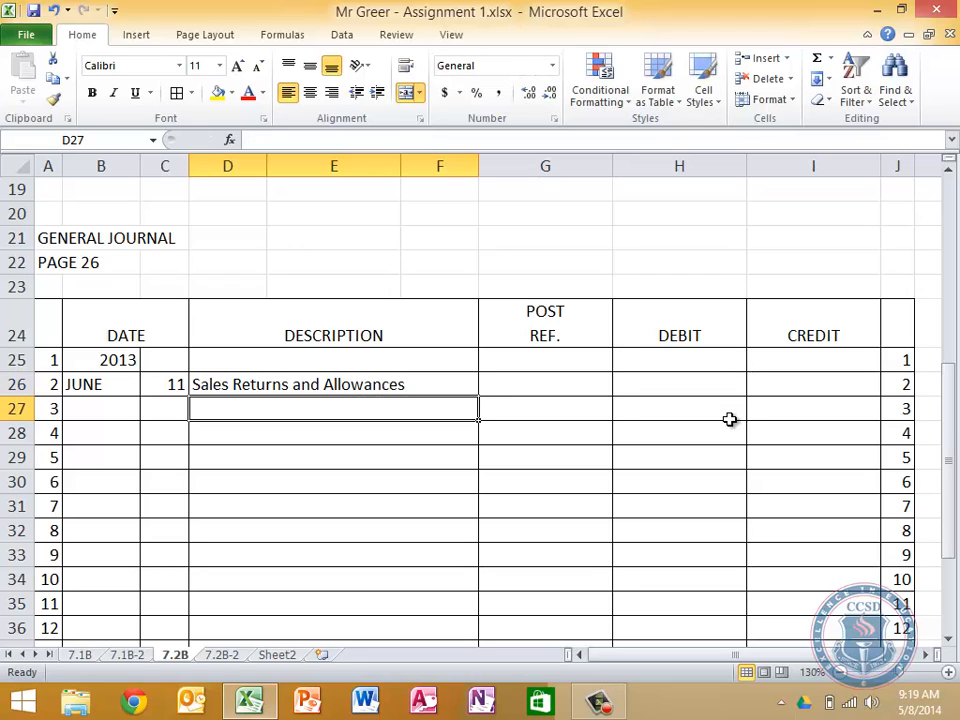
Enter a debit of 500 in H26 for Sales Returns and Allowances
{"action": "key", "text": "Tab"}
{"action": "key", "text": "Tab"}
{"action": "key", "text": "Up"}
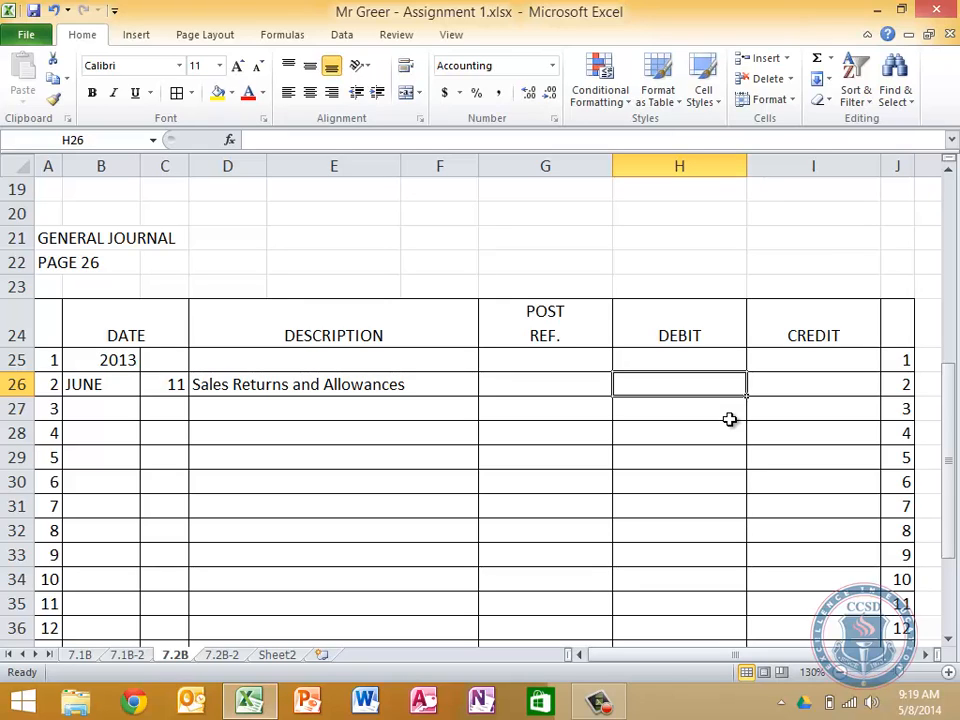
{"action": "type", "text": "500"}
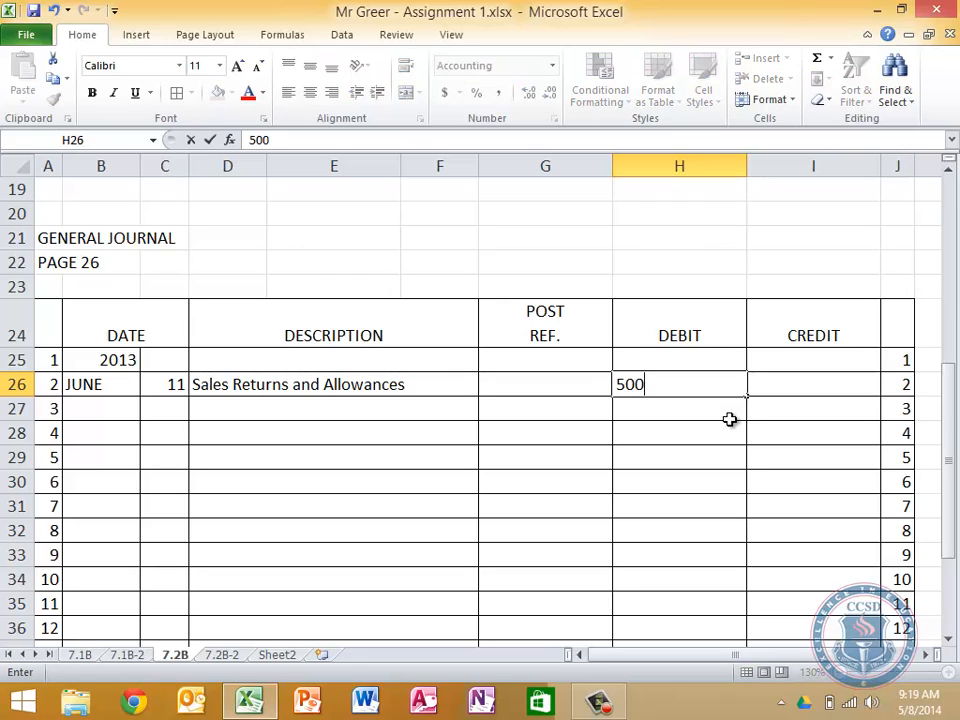
{"action": "key", "text": "Return"}
Add the second debit line of the entry, with Sales Tax Payable in D27 and 40 in H27
{"action": "key", "text": "Left"}
{"action": "key", "text": "Left"}
{"action": "key", "text": "Left"}
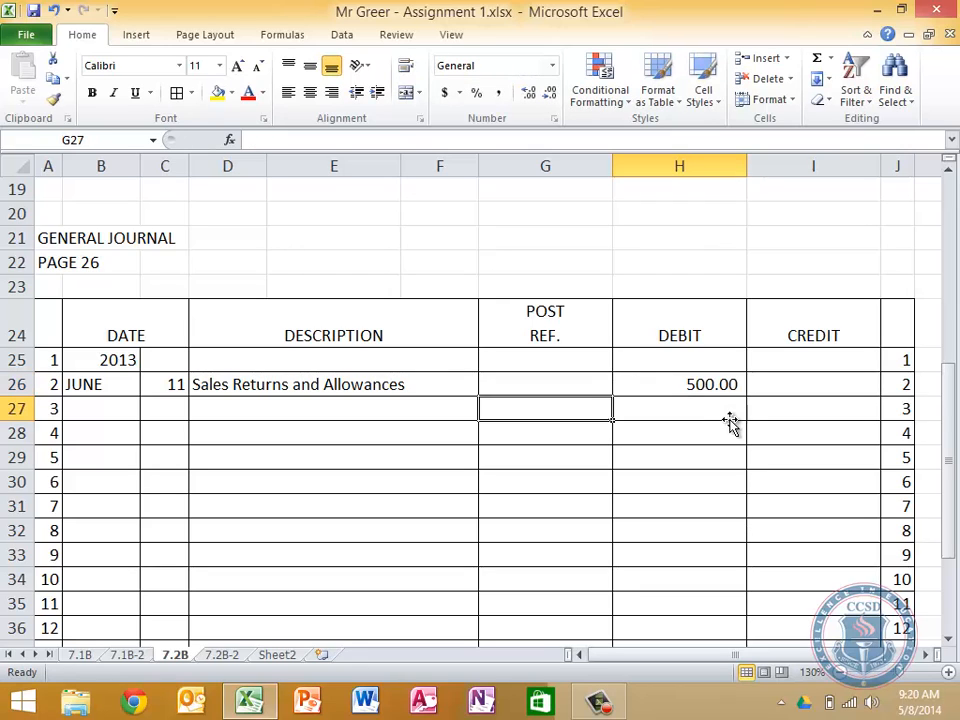
{"action": "key", "text": "Right"}
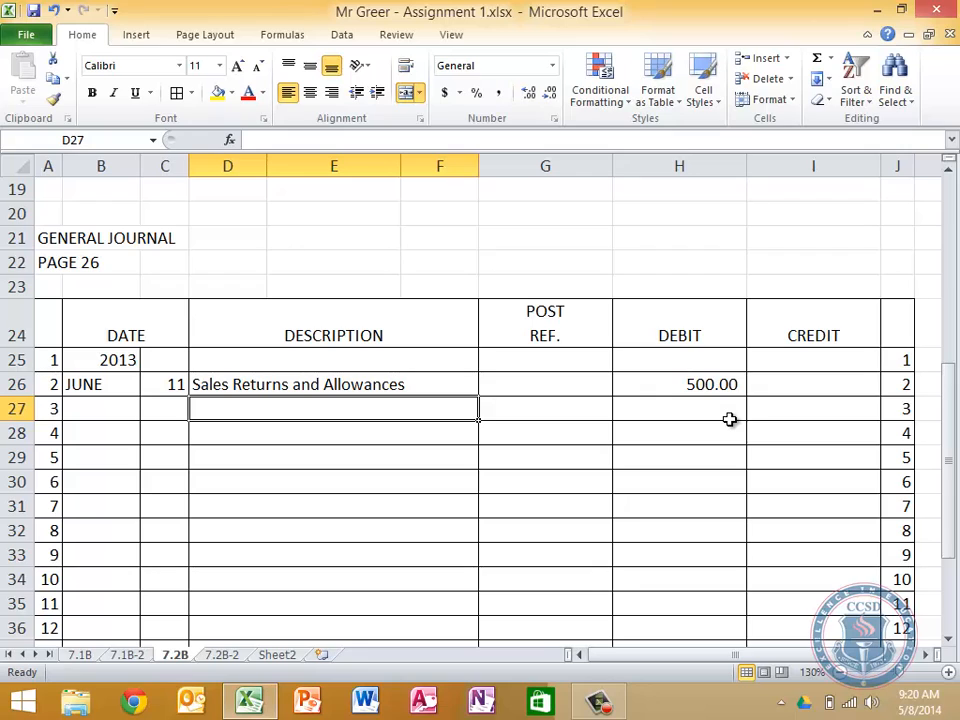
{"action": "type", "text": "Sales "}
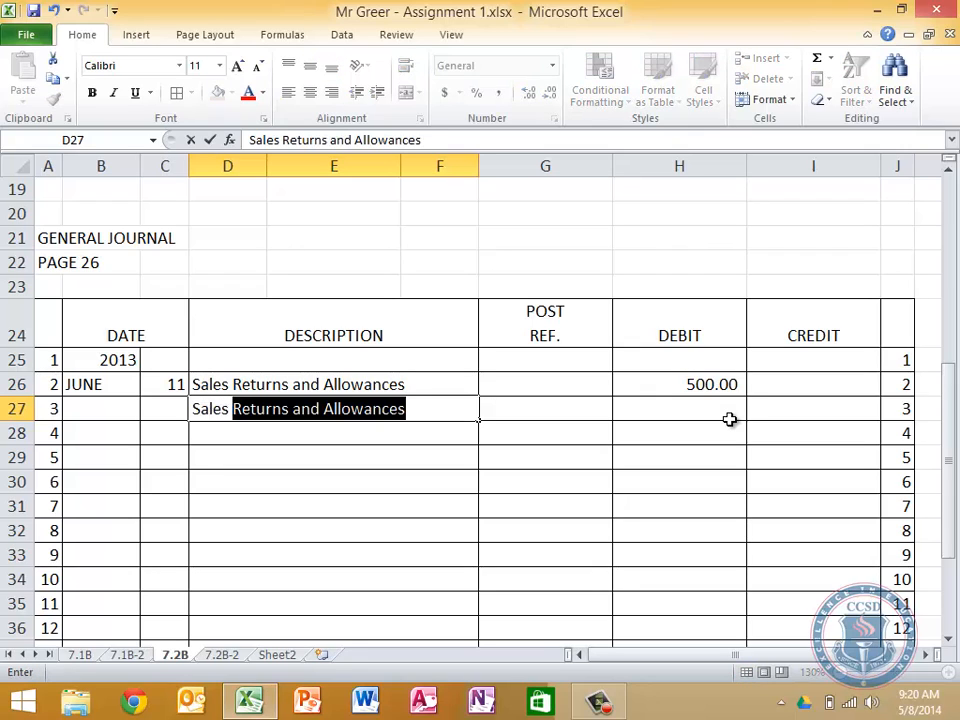
{"action": "type", "text": "Tax Payable"}
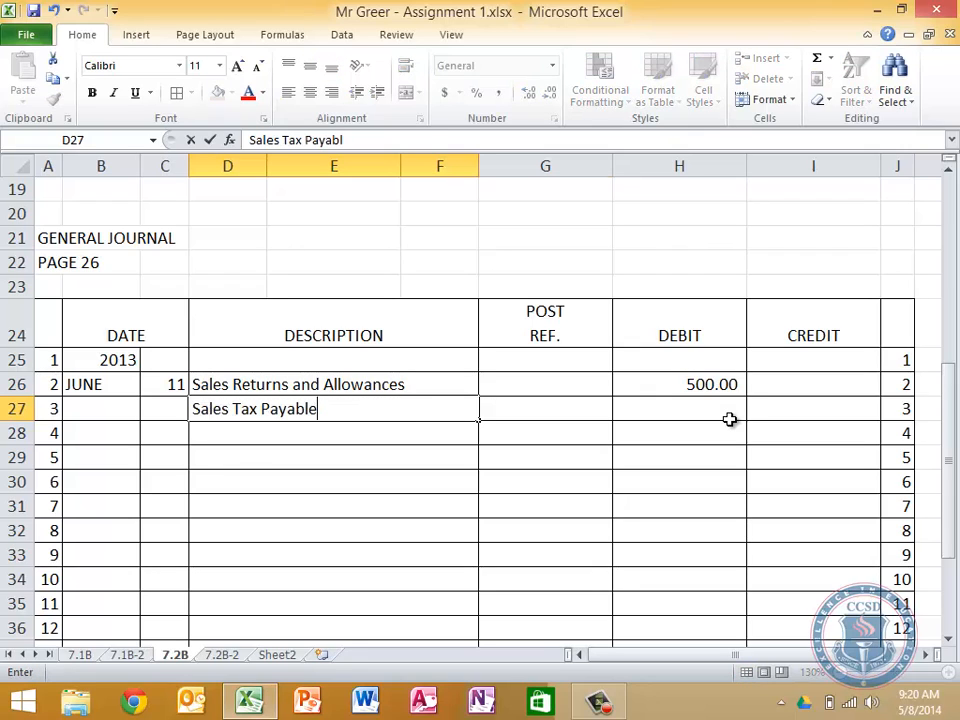
{"action": "left_click", "coordinate": [730, 420]}
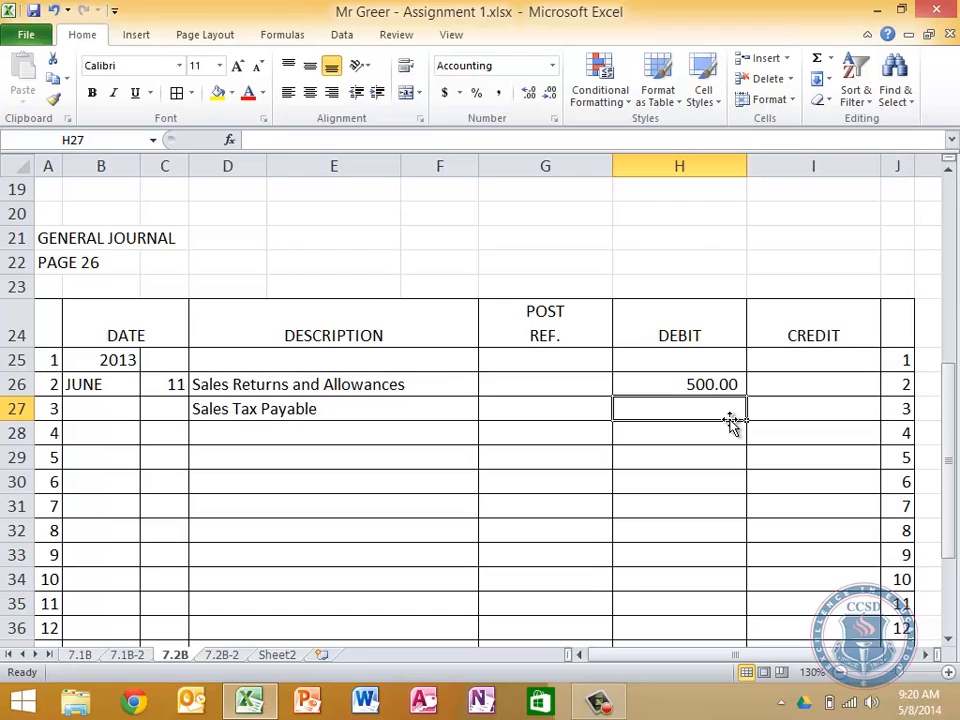
{"action": "type", "text": "40"}
{"action": "key", "text": "Return"}
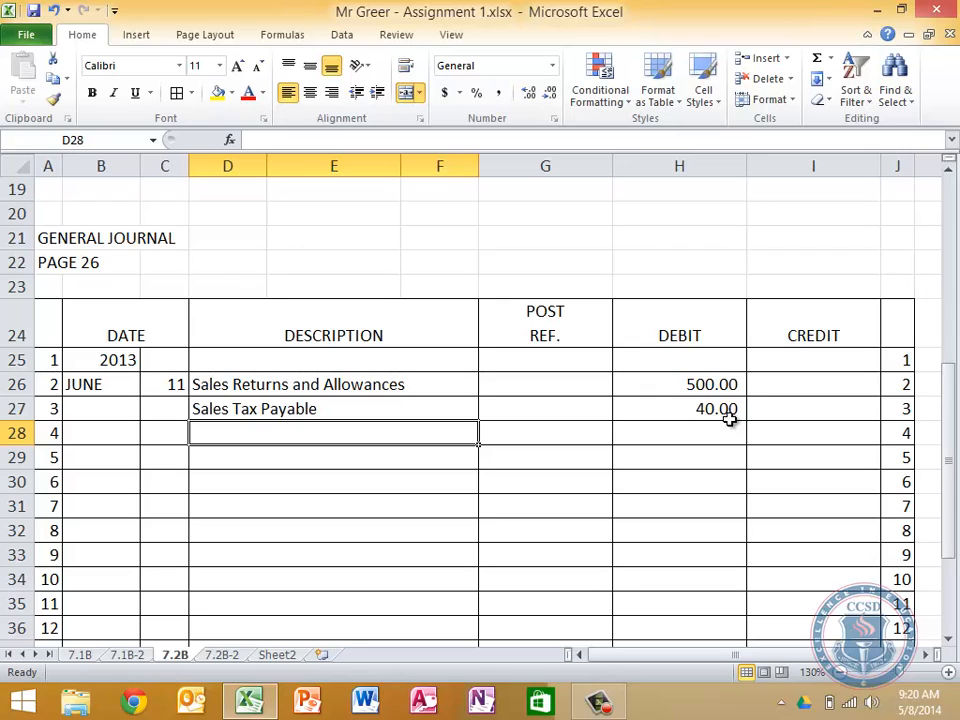
Enter the formula =H26+H27 in the CREDIT cell I28 to credit the sum of both debits
{"action": "key", "text": "Tab"}
{"action": "key", "text": "Tab"}
{"action": "key", "text": "Tab"}
{"action": "type", "text": "="}
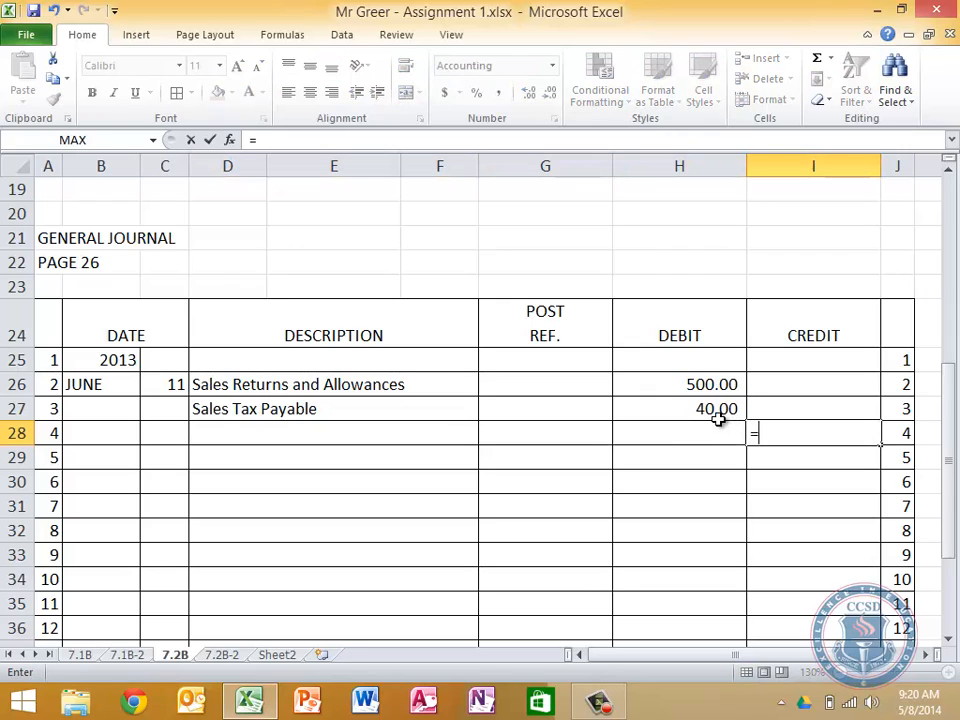
{"action": "left_click", "coordinate": [684, 378]}
{"action": "type", "text": "+"}
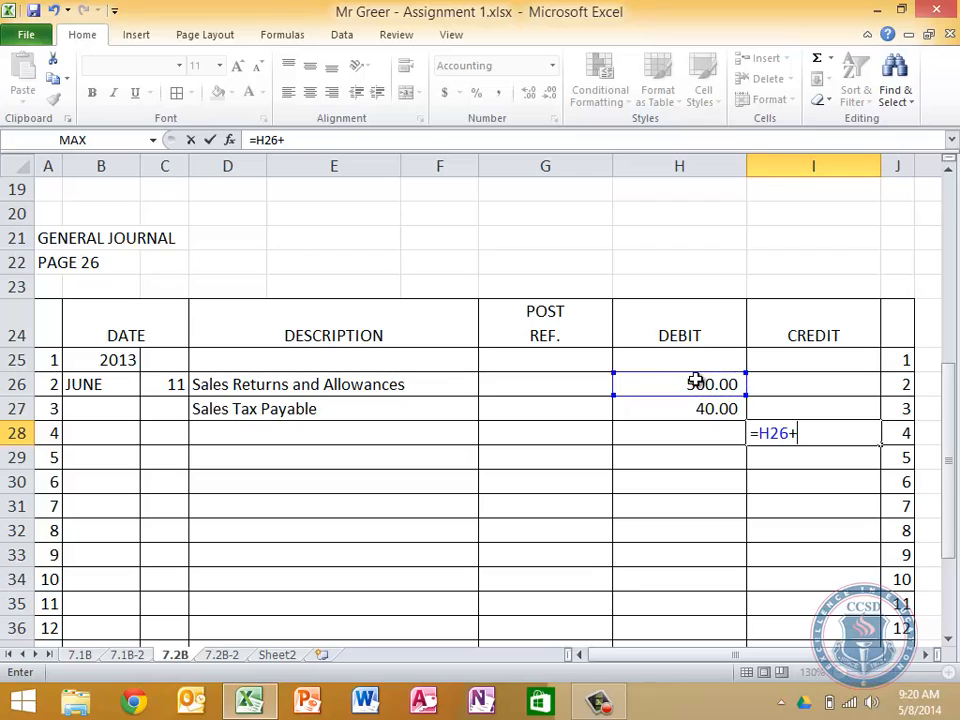
{"action": "left_click", "coordinate": [707, 403]}
{"action": "key", "text": "Return"}
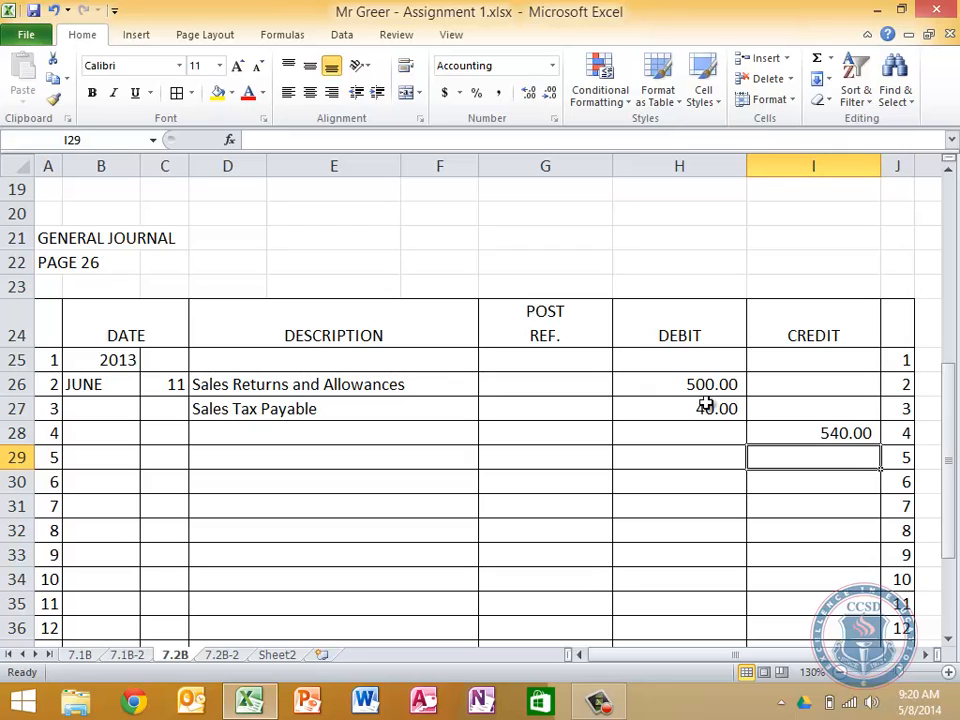
Enter "A/R - " followed by the customer's full name in description cell D28 for the credit line
{"action": "key", "text": "Left"}
{"action": "key", "text": "Up"}
{"action": "key", "text": "Left"}
{"action": "key", "text": "Left"}
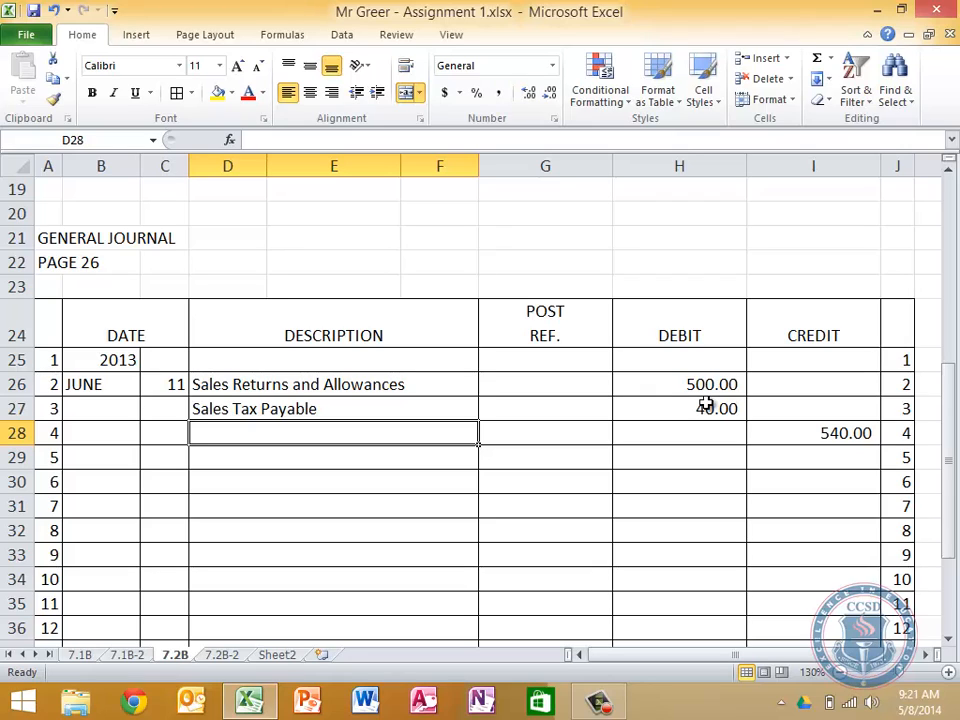
{"action": "type", "text": "A"}
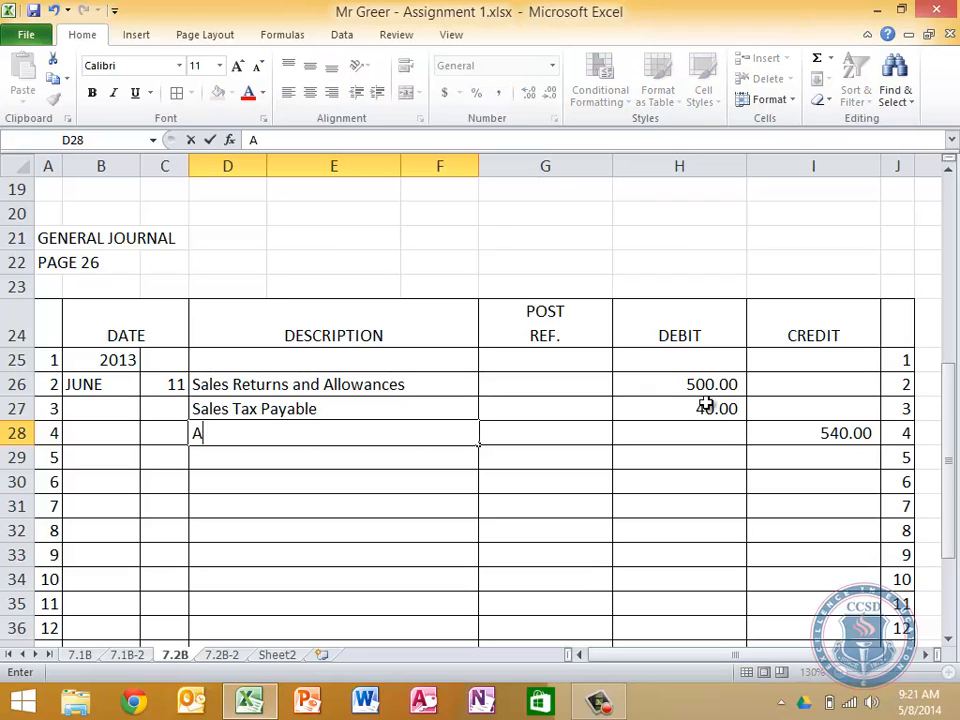
{"action": "key", "text": "BackSpace"}
{"action": "type", "text": "A/r"}
{"action": "key", "text": "BackSpace"}
{"action": "type", "text": "R - Carmen Cruz"}
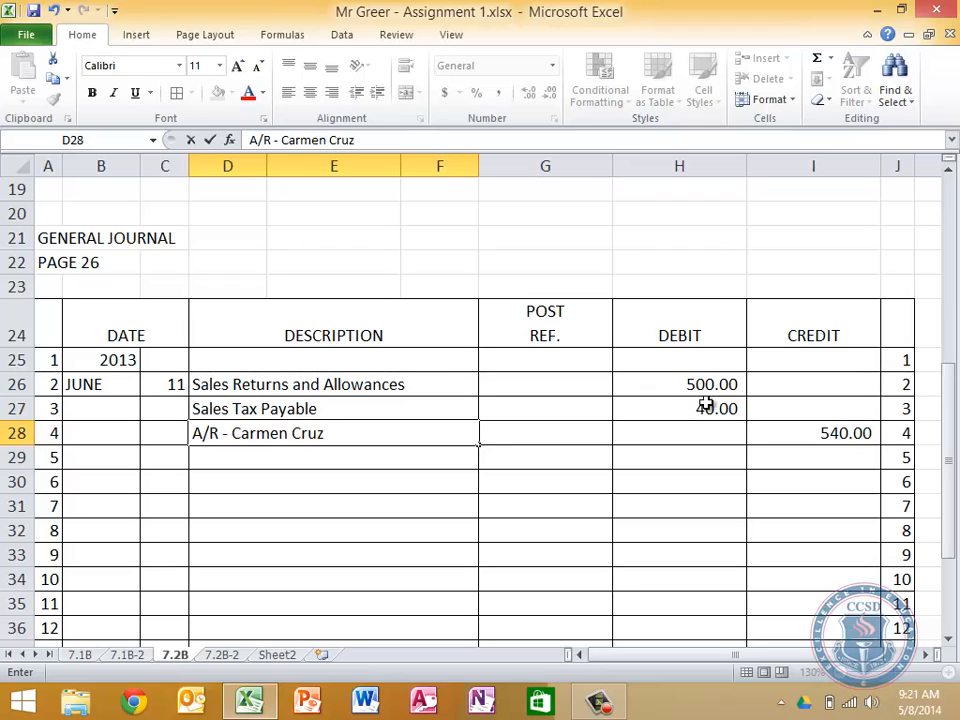
{"action": "key", "text": "Return"}
Increase the indent of the accounts receivable description in D28 by two levels
{"action": "key", "text": "Up"}
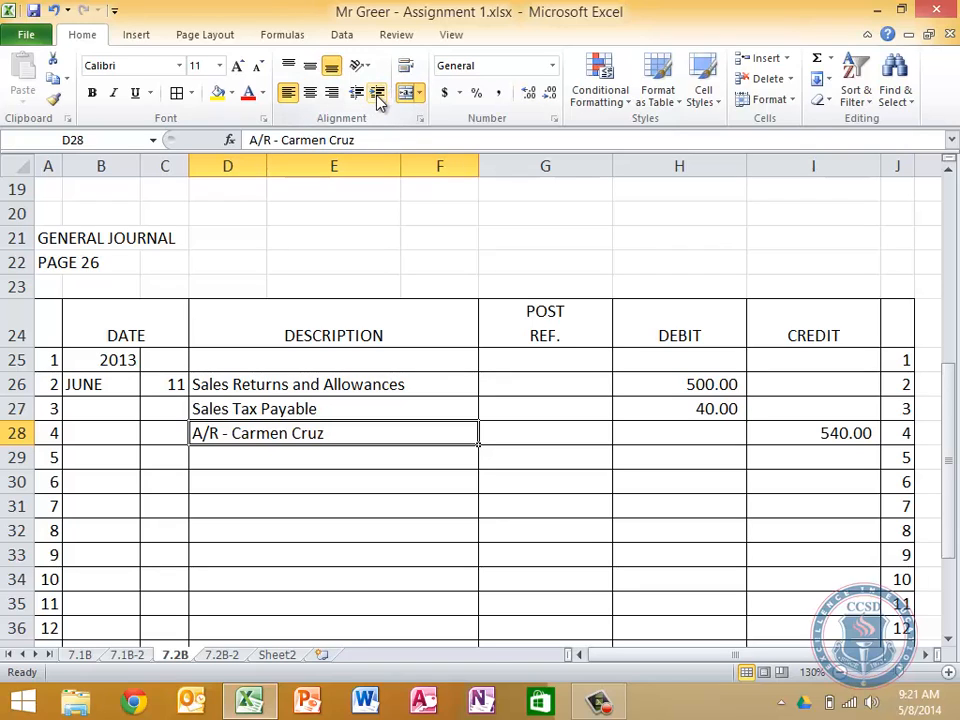
{"action": "key", "text": "ctrl"}
{"action": "key", "text": "ctrl"}
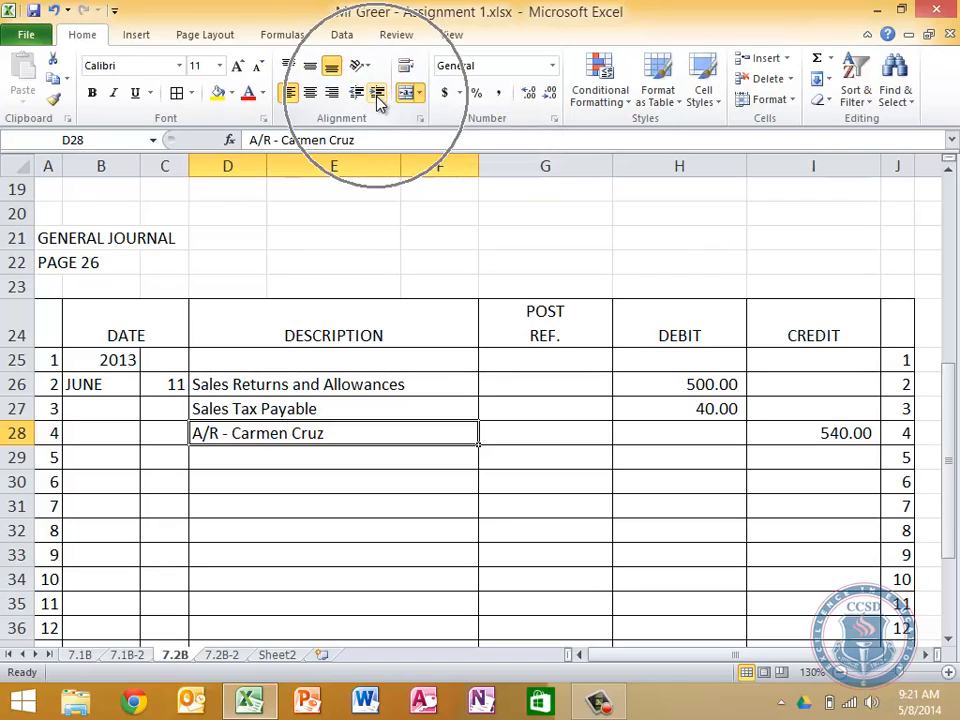
{"action": "key", "text": "ctrl"}
{"action": "key", "text": "ctrl"}
{"action": "key", "text": "ctrl"}
{"action": "key", "text": "ctrl"}
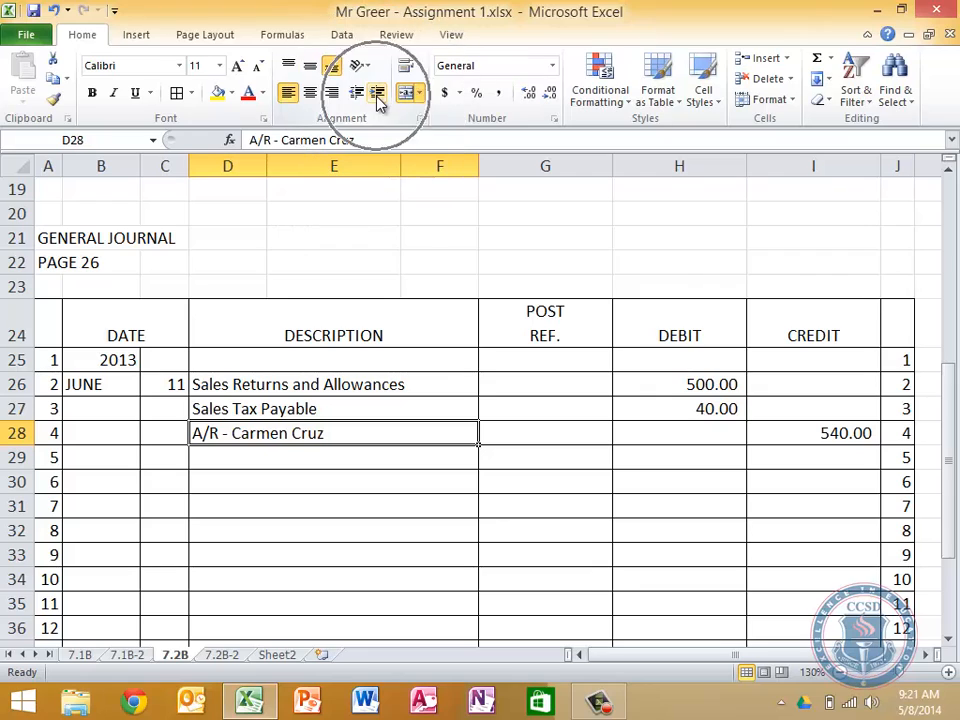
{"action": "key", "text": "ctrl"}
{"action": "left_click", "coordinate": [377, 97]}
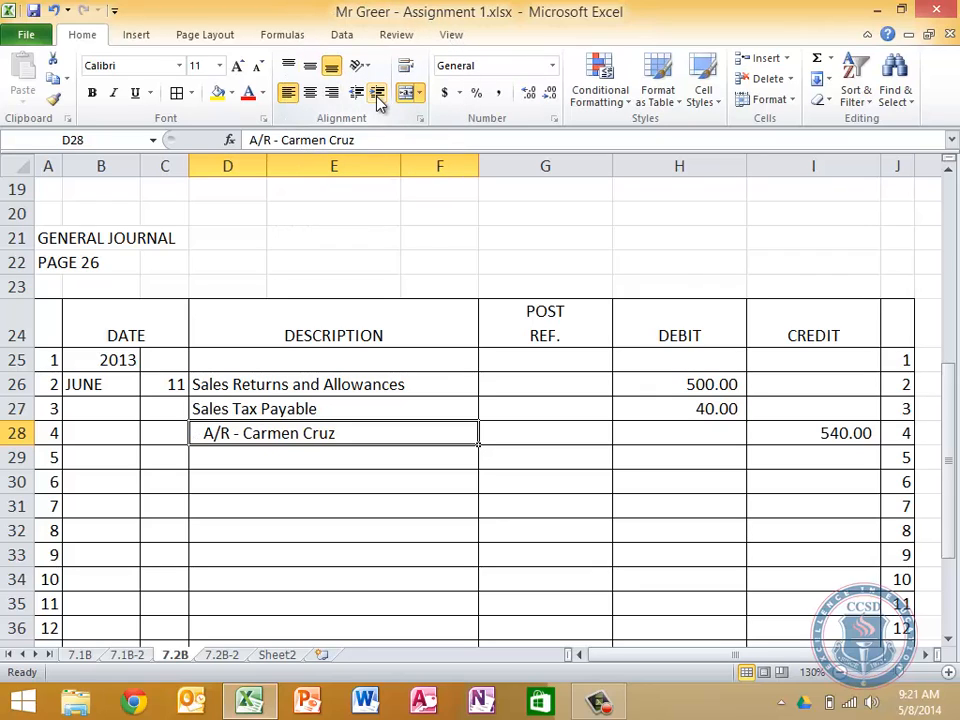
{"action": "left_click", "coordinate": [377, 97]}
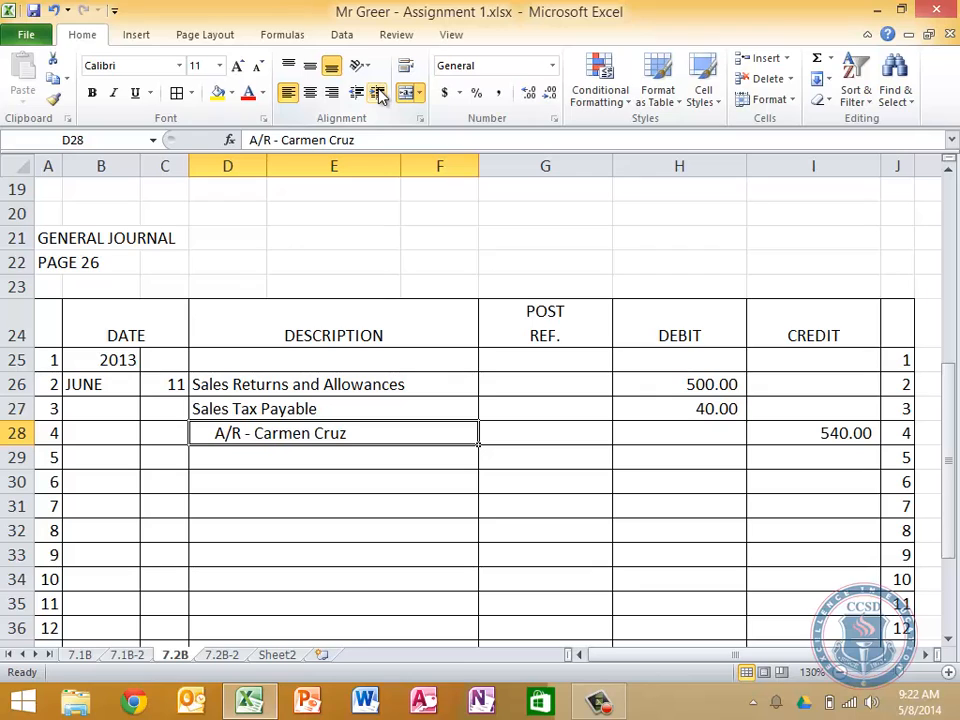
Exit the Hangouts app running in the background and return to cell D28 of the journal
{"action": "left_click", "coordinate": [755, 705]}
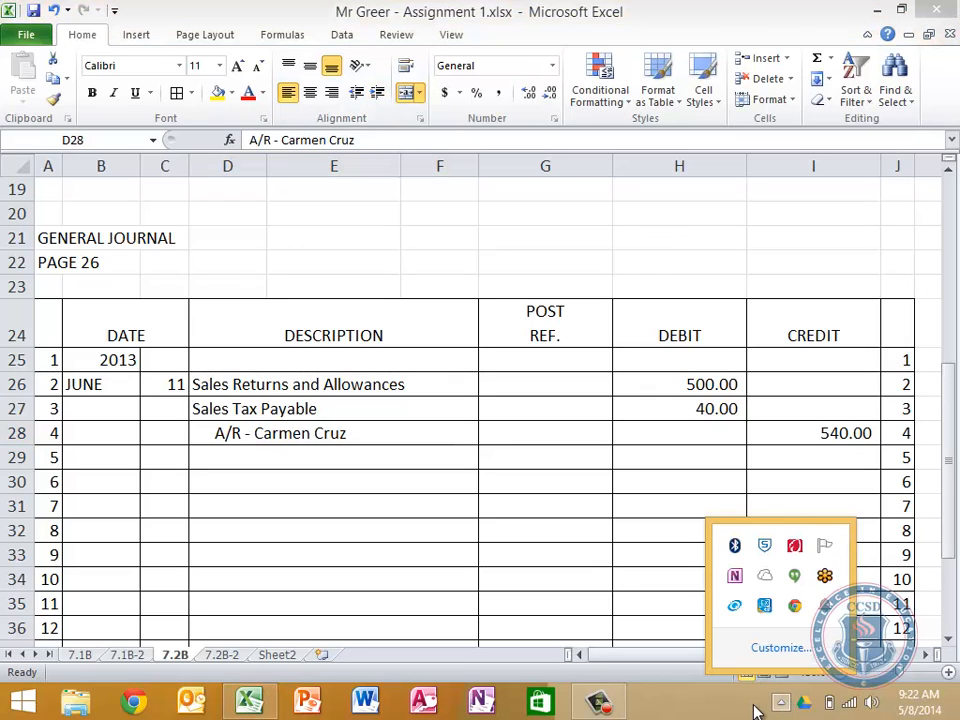
{"action": "right_click", "coordinate": [794, 586]}
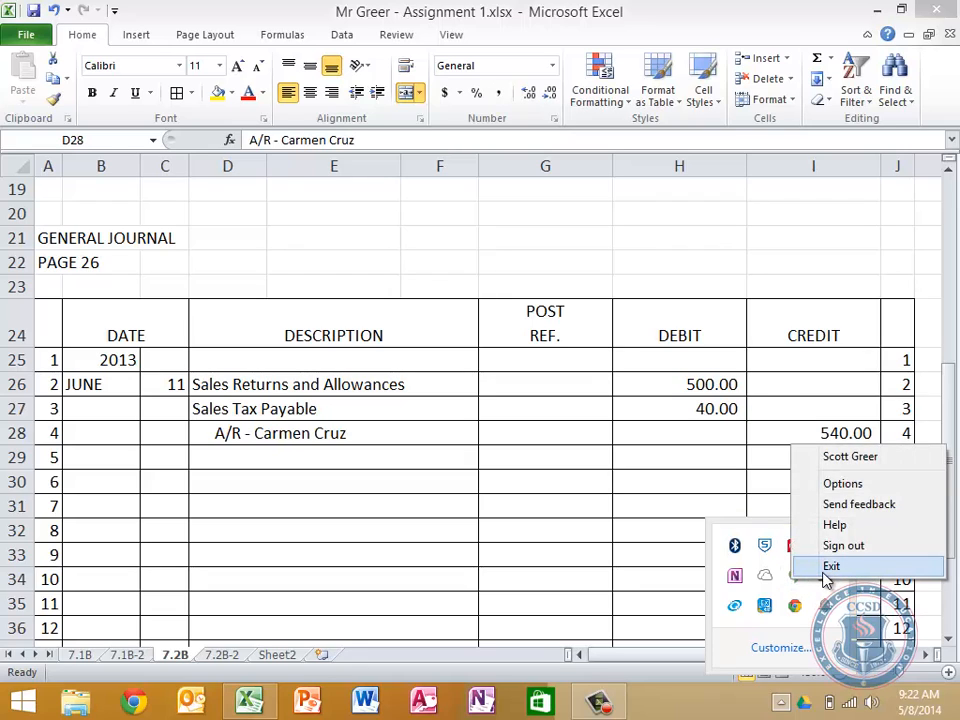
{"action": "left_click", "coordinate": [822, 568]}
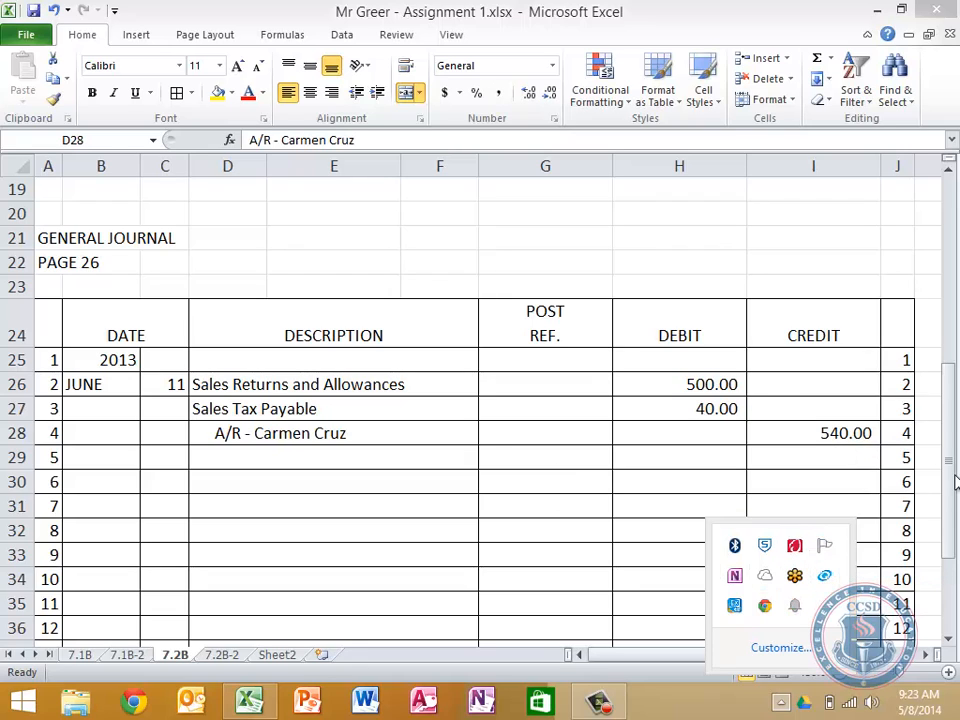
{"action": "left_click", "coordinate": [345, 440]}
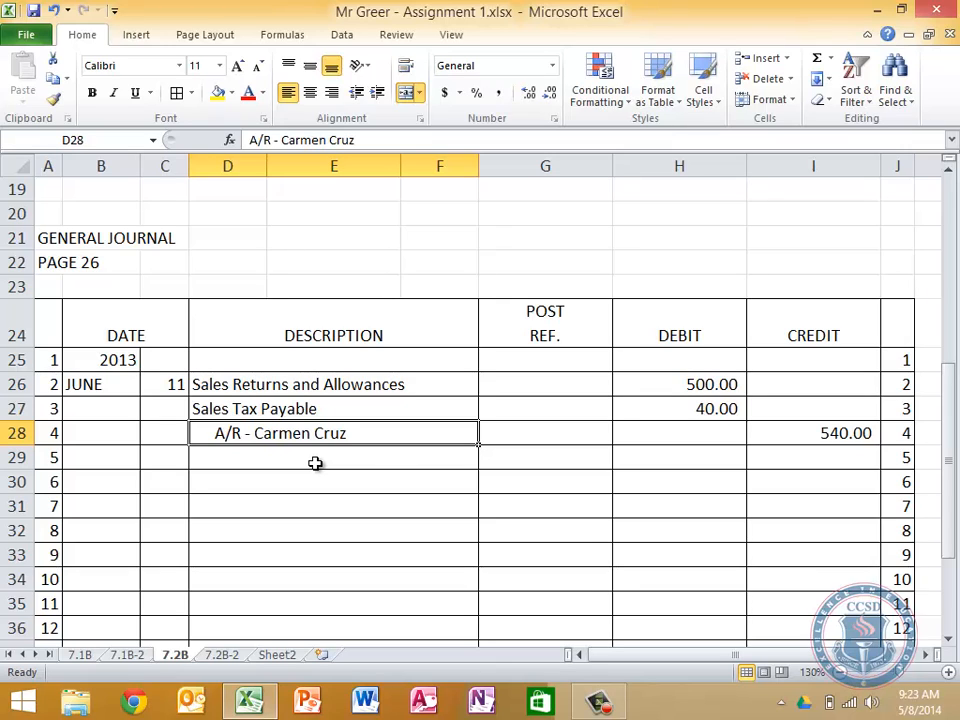
Enter the explanation "Accepted return of damaged chair," in description cell D29, below the accounts receivable line
{"action": "key", "text": "Down"}
{"action": "key", "text": "Down"}
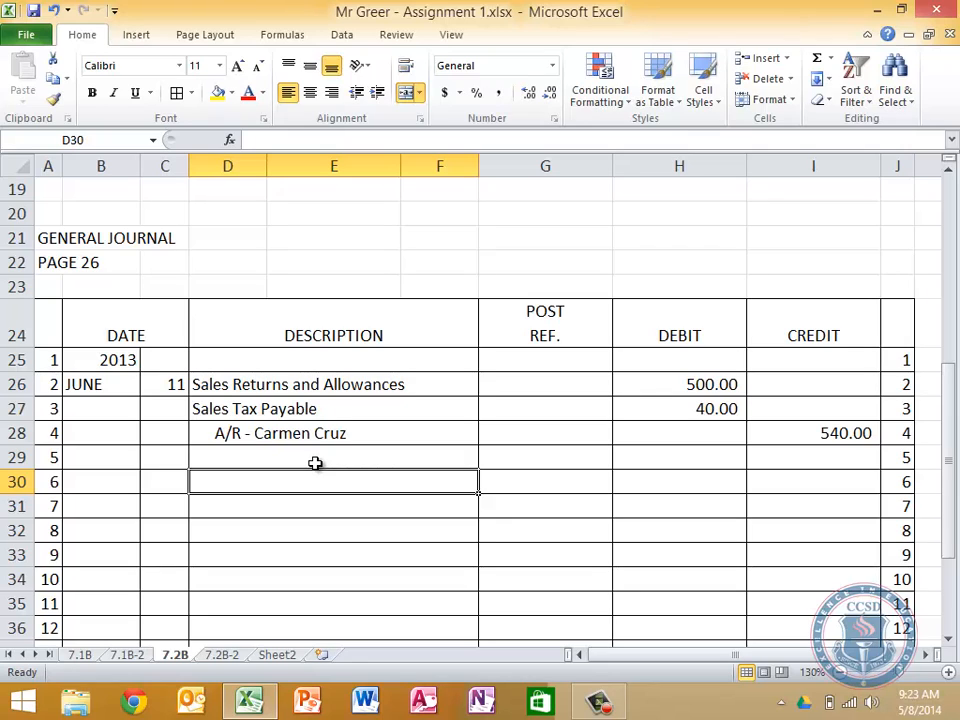
{"action": "left_click", "coordinate": [315, 462]}
{"action": "type", "text": "Ac"}
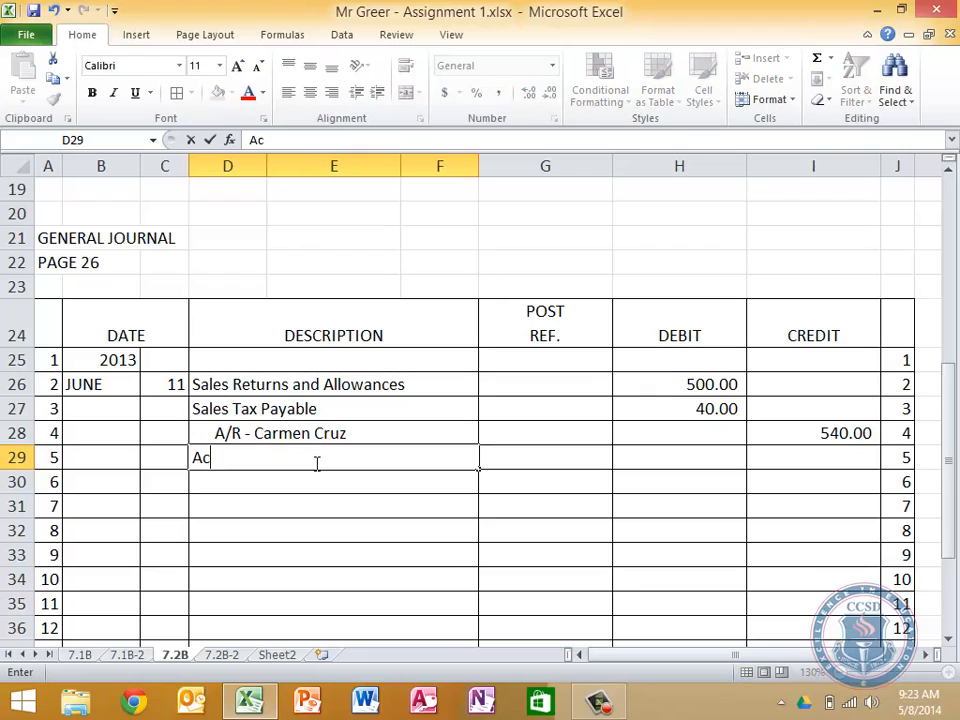
{"action": "type", "text": "cepted return "}
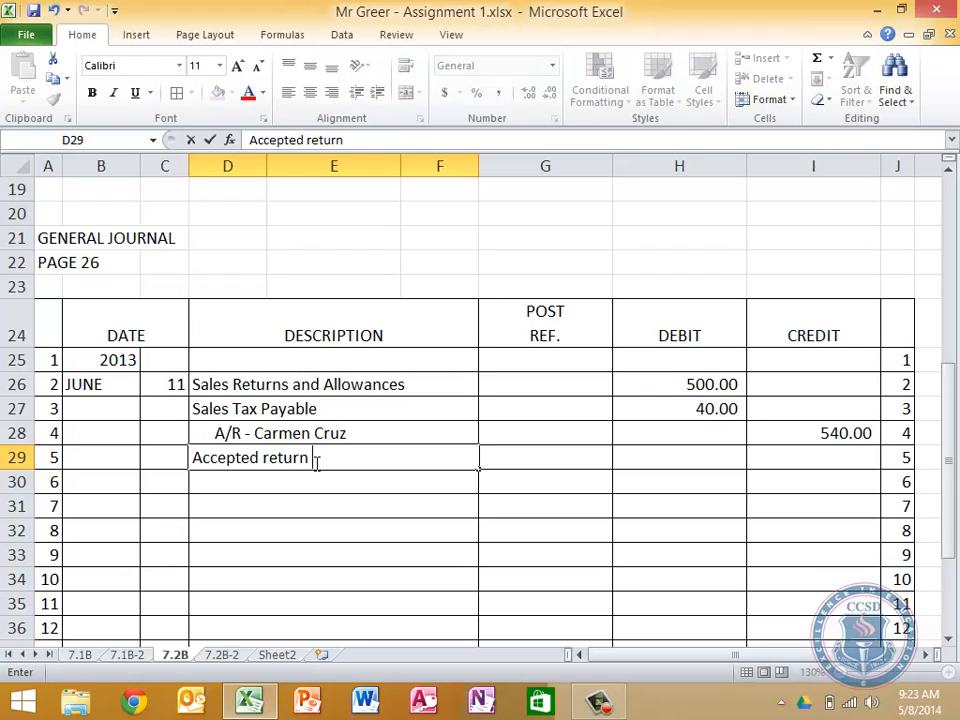
{"action": "type", "text": "of damaged chai"}
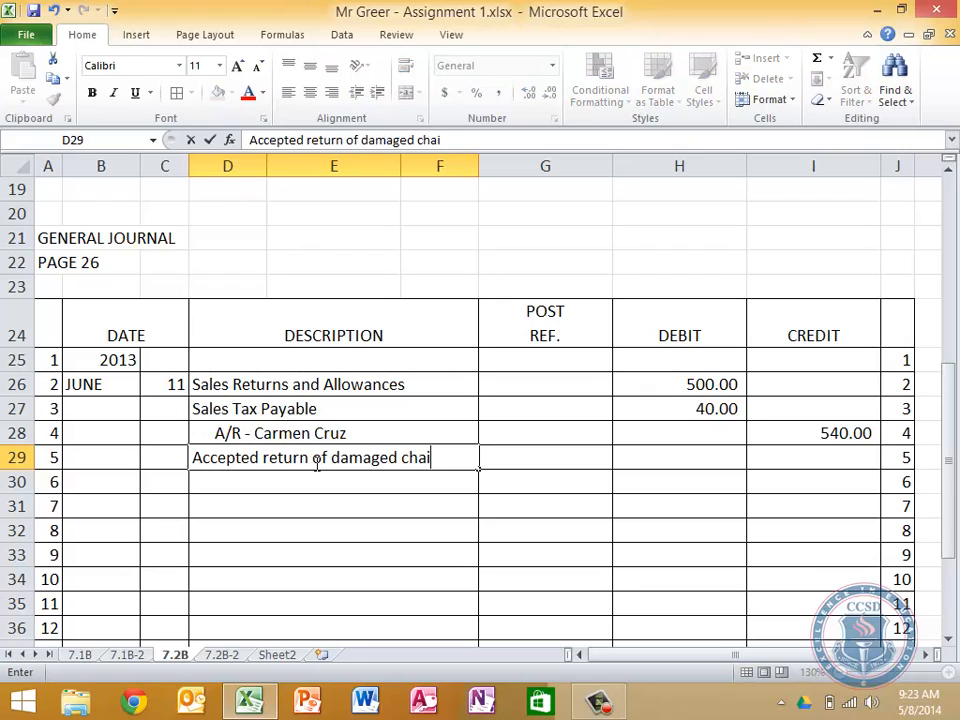
{"action": "type", "text": "r, Credit Memo"}
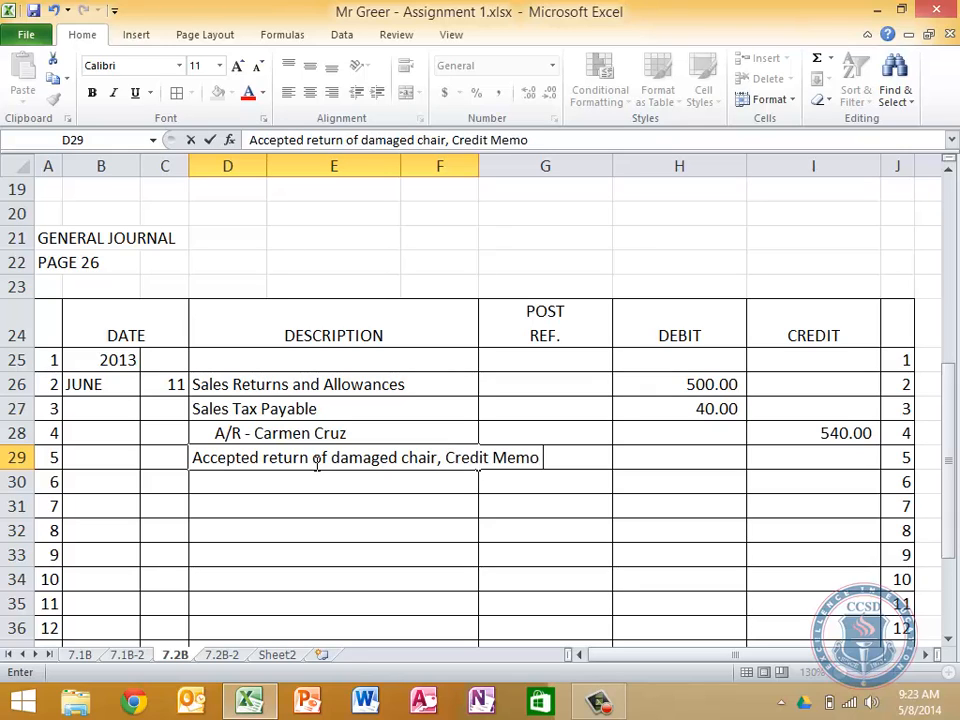
{"action": "key", "text": "BackSpace"}
{"action": "key", "text": "BackSpace"}
{"action": "key", "text": "BackSpace"}
{"action": "key", "text": "BackSpace"}
{"action": "key", "text": "BackSpace"}
{"action": "key", "text": "BackSpace"}
{"action": "key", "text": "BackSpace"}
{"action": "key", "text": "BackSpace"}
{"action": "key", "text": "BackSpace"}
{"action": "key", "text": "BackSpace"}
{"action": "key", "text": "BackSpace"}
{"action": "key", "text": "BackSpace"}
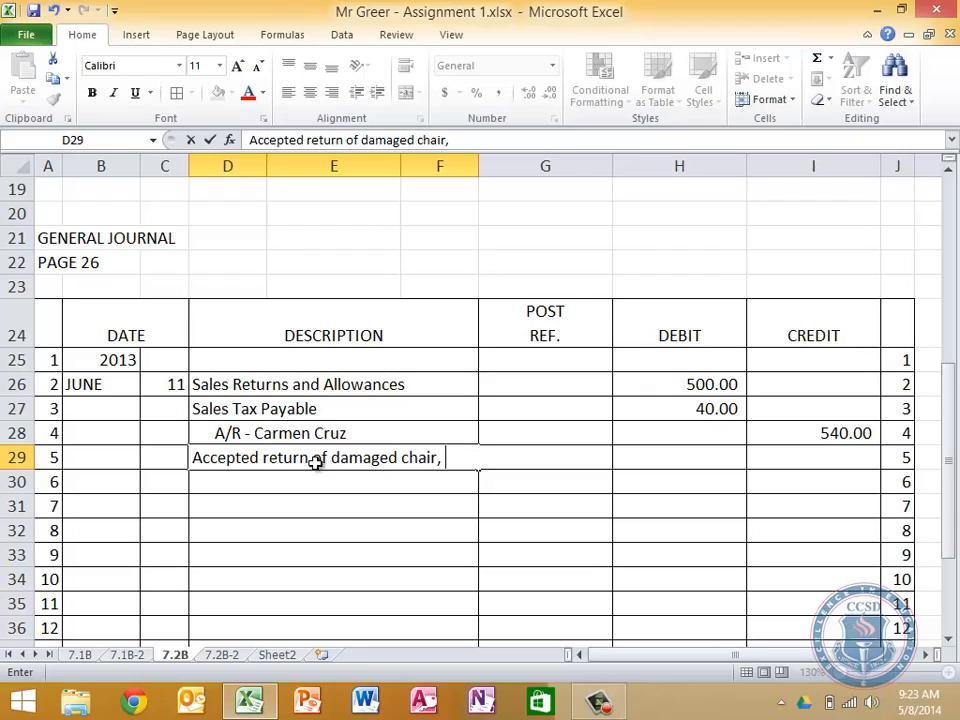
{"action": "key", "text": "Return"}
Continue the explanation in D30 with "Credit Memo 215; original sale on"
{"action": "type", "text": "Credit Memo "}
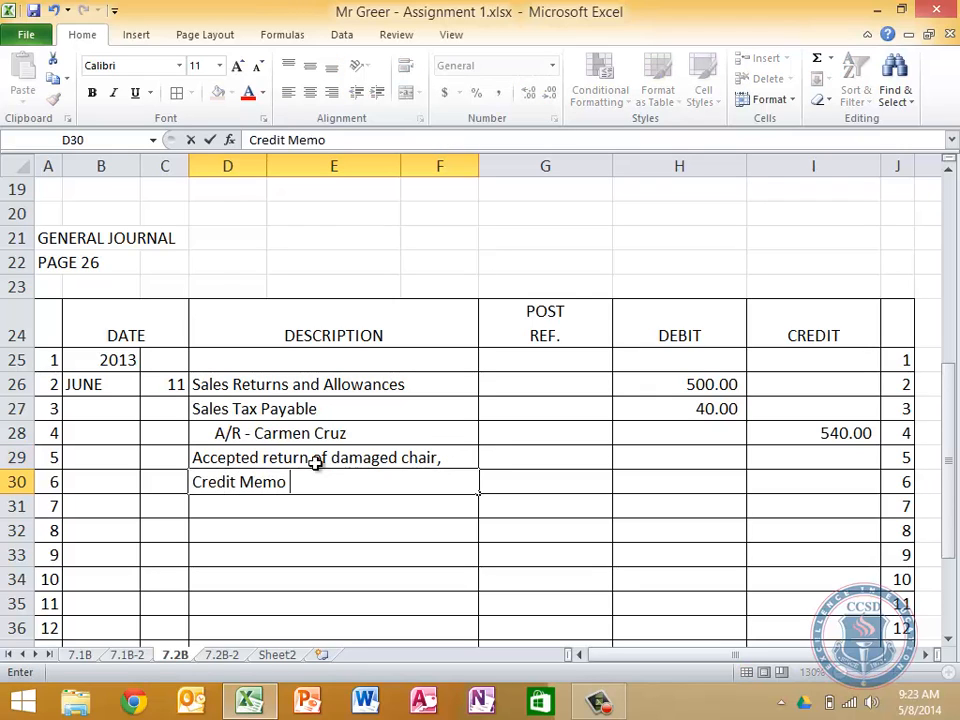
{"action": "type", "text": "215; origni"}
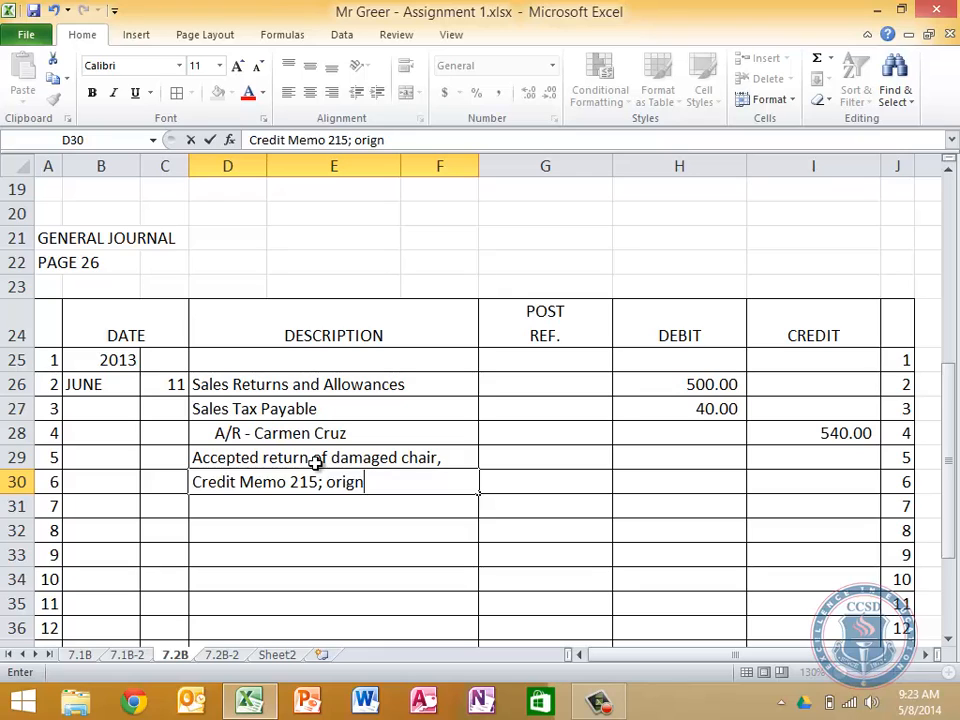
{"action": "key", "text": "BackSpace"}
{"action": "key", "text": "BackSpace"}
{"action": "type", "text": "inal sale "}
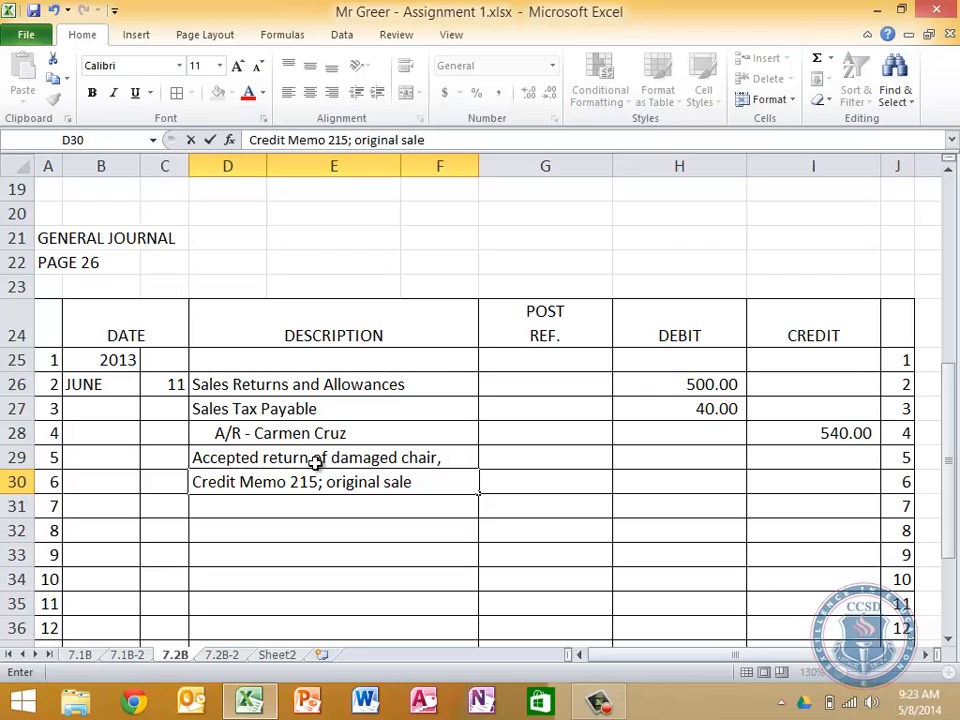
{"action": "type", "text": "on"}
{"action": "key", "text": "Return"}
Finish the explanation in D31 with "Slip 1602, June 5"
{"action": "type", "text": "S"}
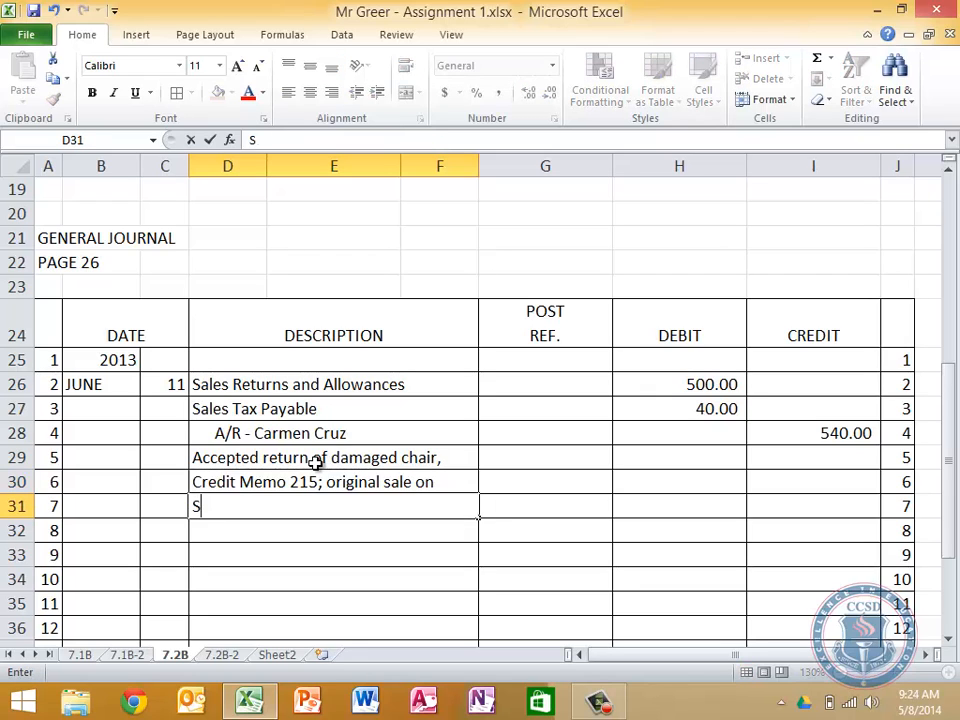
{"action": "type", "text": "lip 160"}
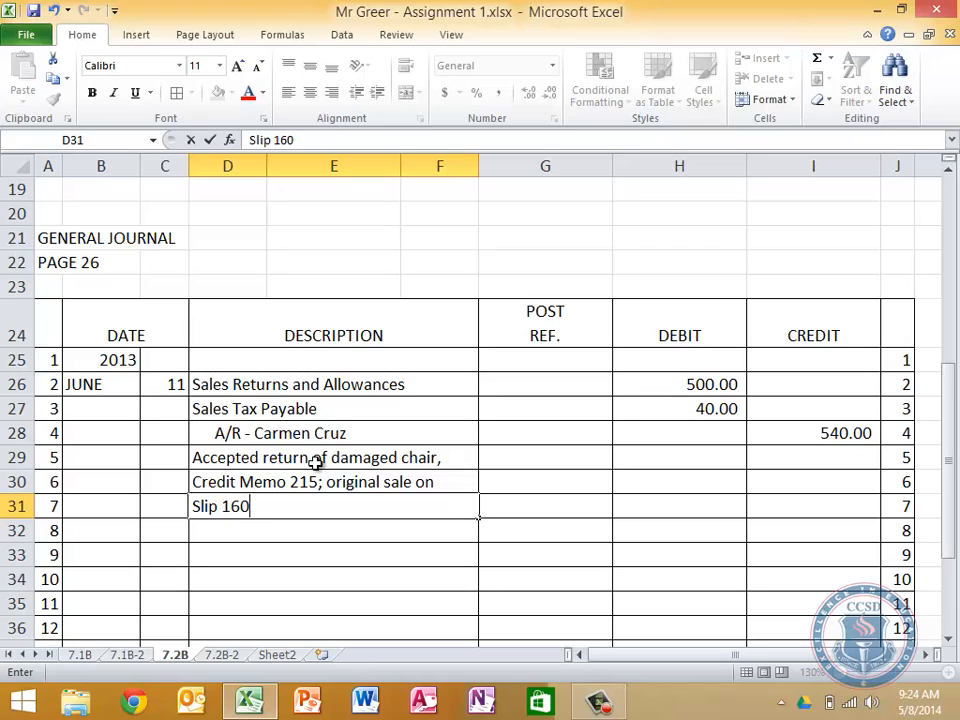
{"action": "type", "text": "2, June 5"}
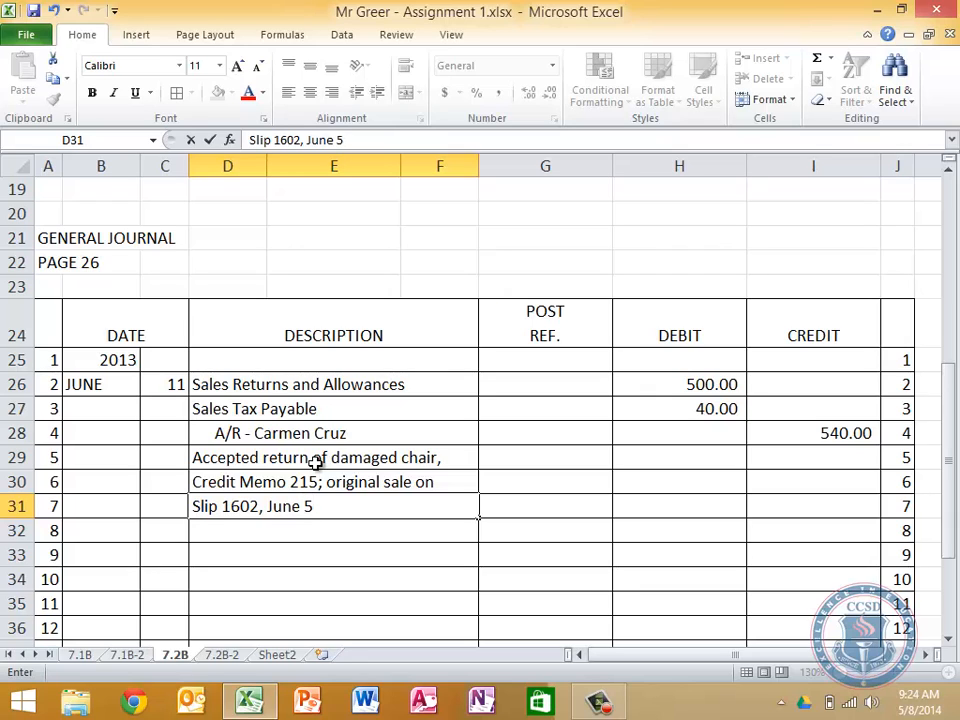
{"action": "key", "text": "Return"}
Increase the indent of the three explanation lines in D29:D31 by three levels, one deeper than the accounts receivable line
{"action": "left_click", "coordinate": [315, 460]}
{"action": "key", "text": "shift+Down"}
{"action": "key", "text": "shift+Down"}
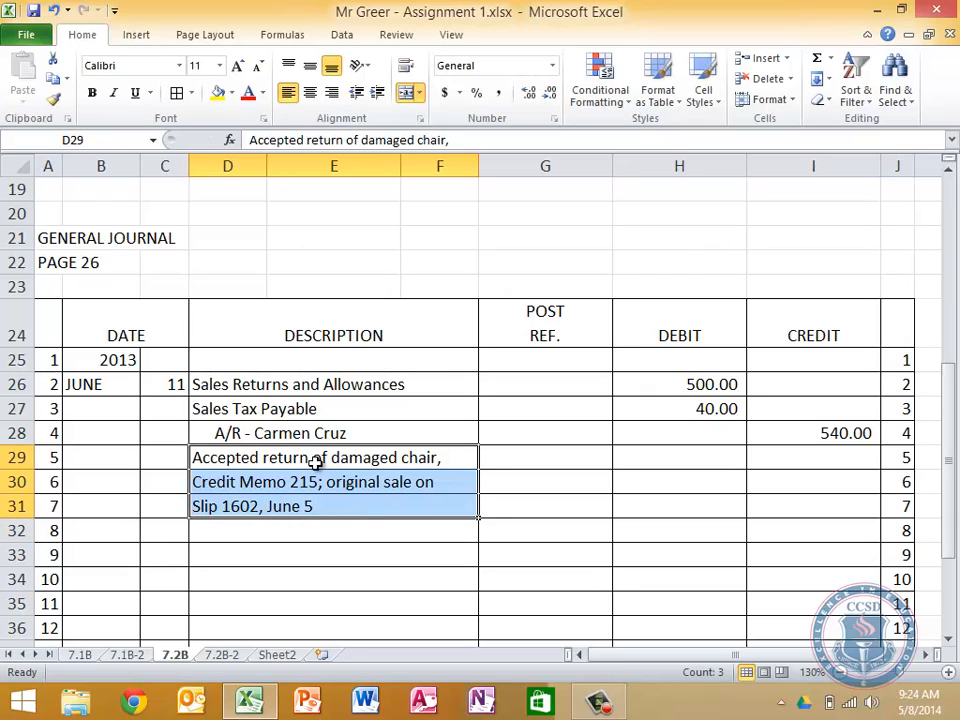
{"action": "left_click", "coordinate": [378, 93]}
{"action": "left_click", "coordinate": [378, 93]}
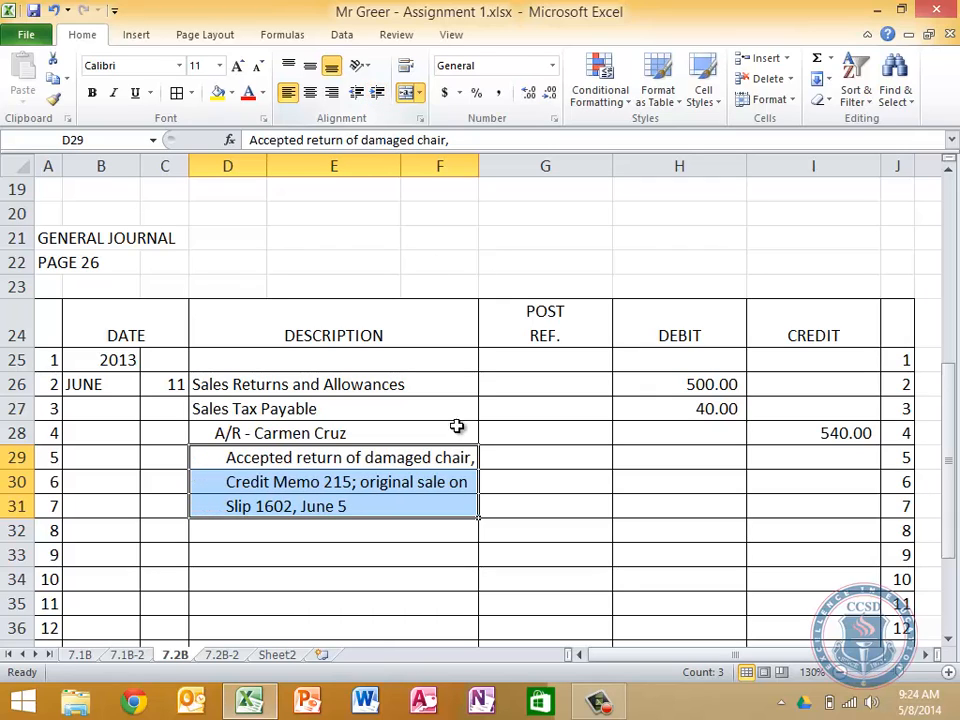
{"action": "key", "text": "Down"}
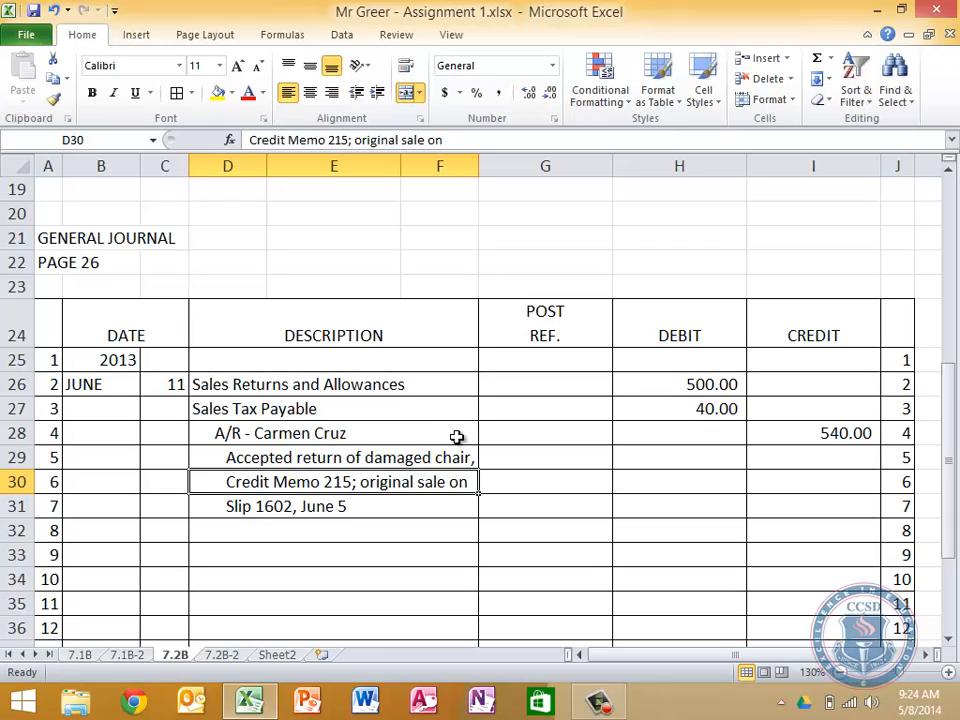
{"action": "mouse_move", "coordinate": [598, 700]}
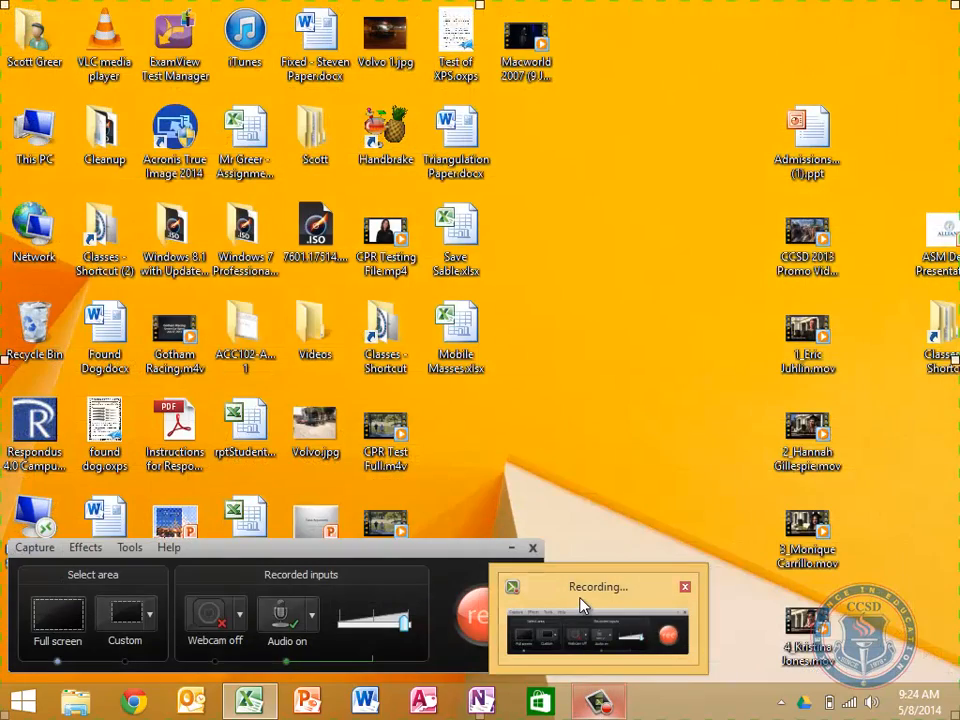
{"action": "left_click", "coordinate": [582, 605]}
{"action": "left_click", "coordinate": [392, 624]}
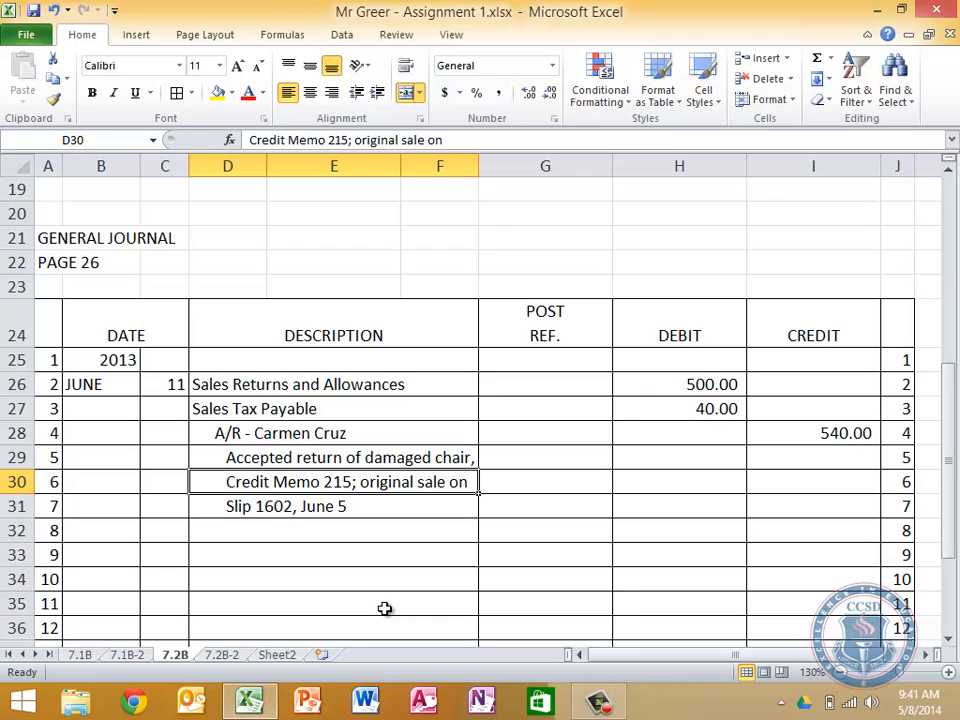
Enter the day 25 in date cell C33 to start the second June entry, leaving row 32 blank
{"action": "key", "text": "Down"}
{"action": "key", "text": "Left"}
{"action": "key", "text": "Down"}
{"action": "key", "text": "Down"}
{"action": "key", "text": "Left"}
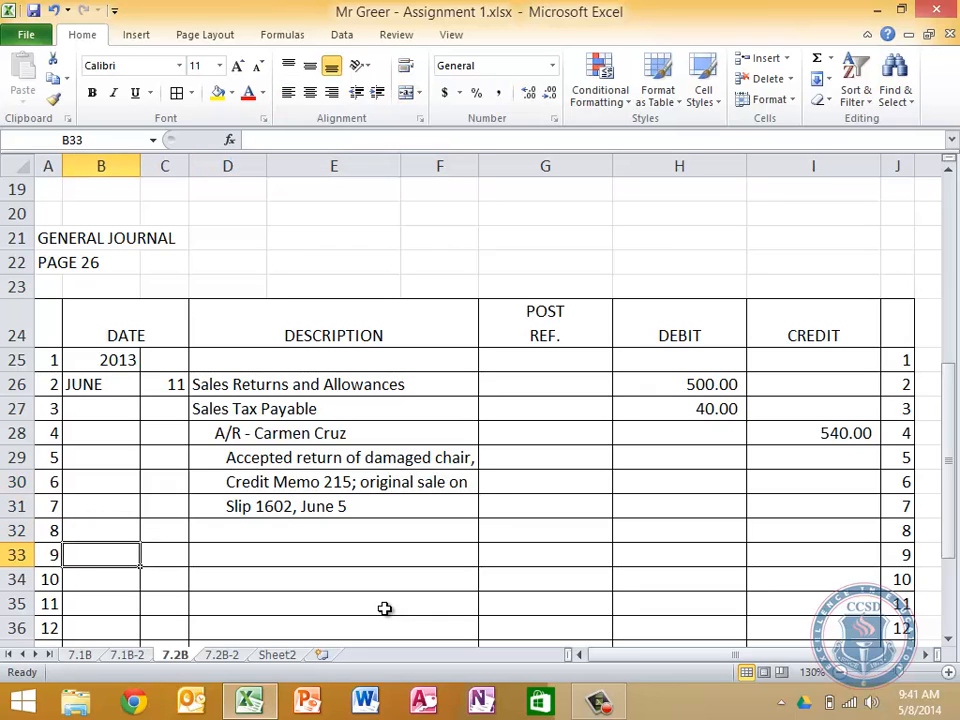
{"action": "key", "text": "Right"}
{"action": "type", "text": "25"}
{"action": "key", "text": "Return"}
{"action": "key", "text": "Up"}
{"action": "key", "text": "Right"}
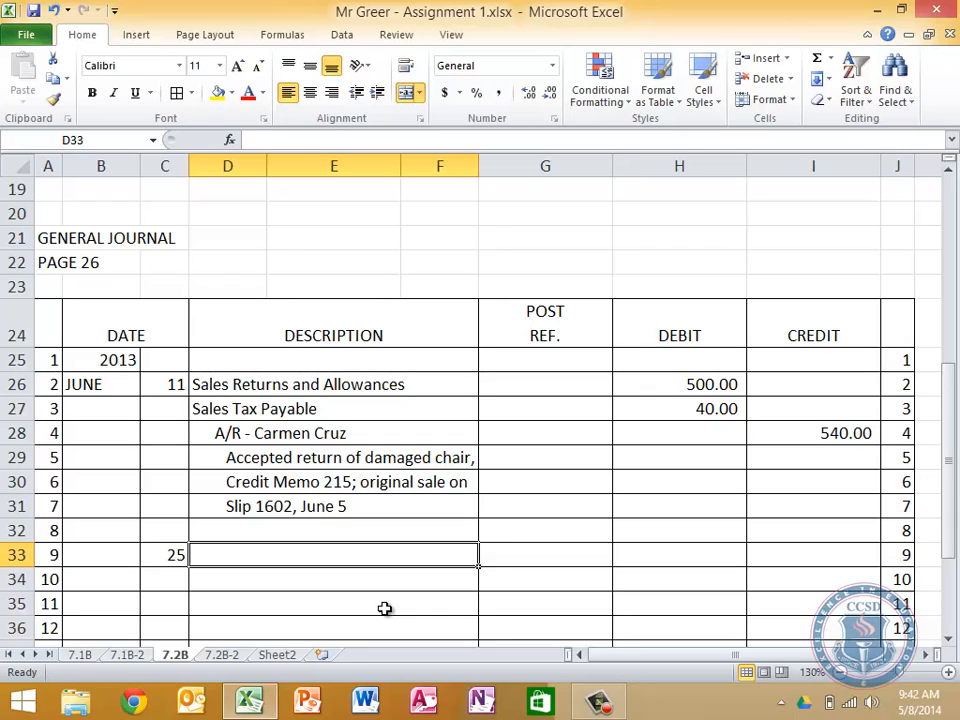
Copy the June 11 entry's description lines D26:D31 into the June 25 entry starting at D33
{"action": "key", "text": "Up"}
{"action": "key", "text": "Up"}
{"action": "key", "text": "Up"}
{"action": "key", "text": "Up"}
{"action": "key", "text": "Up"}
{"action": "key", "text": "Up"}
{"action": "key", "text": "Up"}
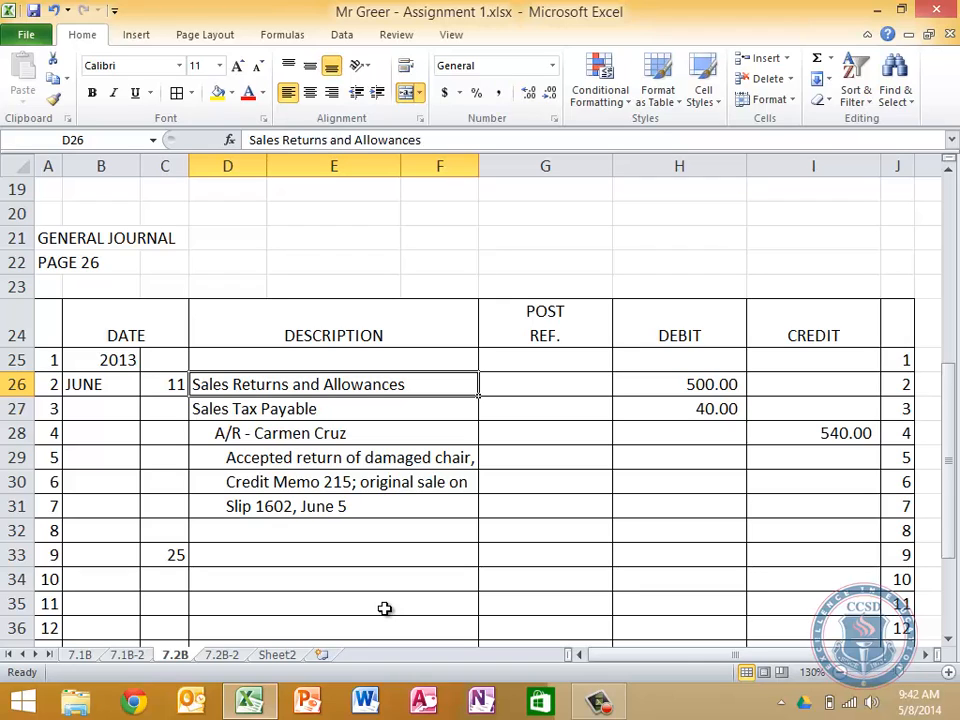
{"action": "key", "text": "shift+Down"}
{"action": "key", "text": "shift+Down"}
{"action": "key", "text": "shift+Down"}
{"action": "key", "text": "shift+Down"}
{"action": "key", "text": "shift+Down"}
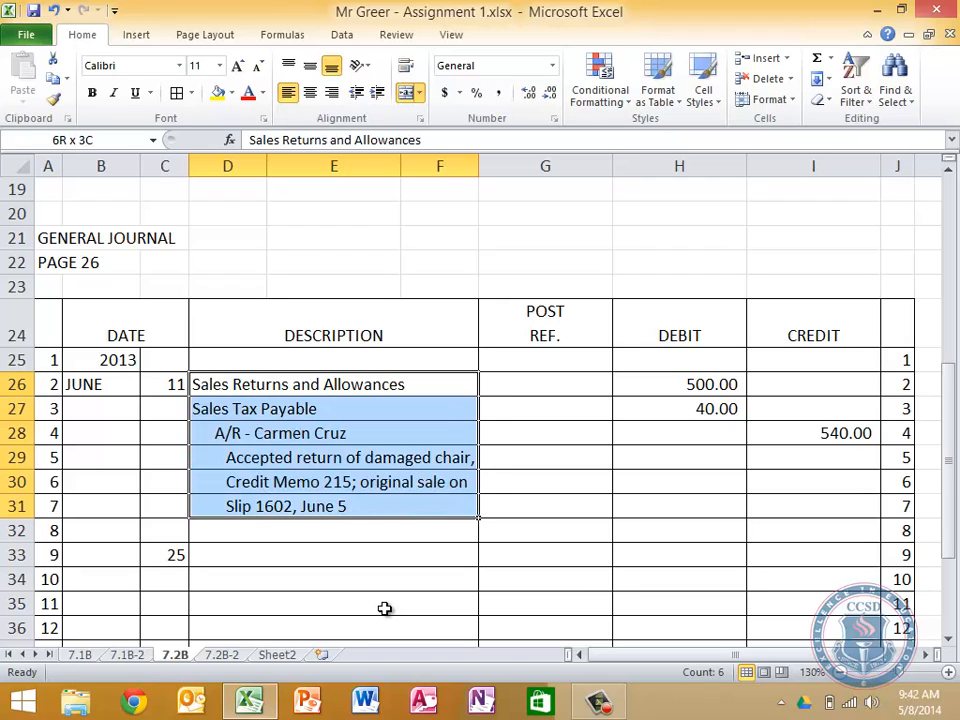
{"action": "key", "text": "ctrl+c"}
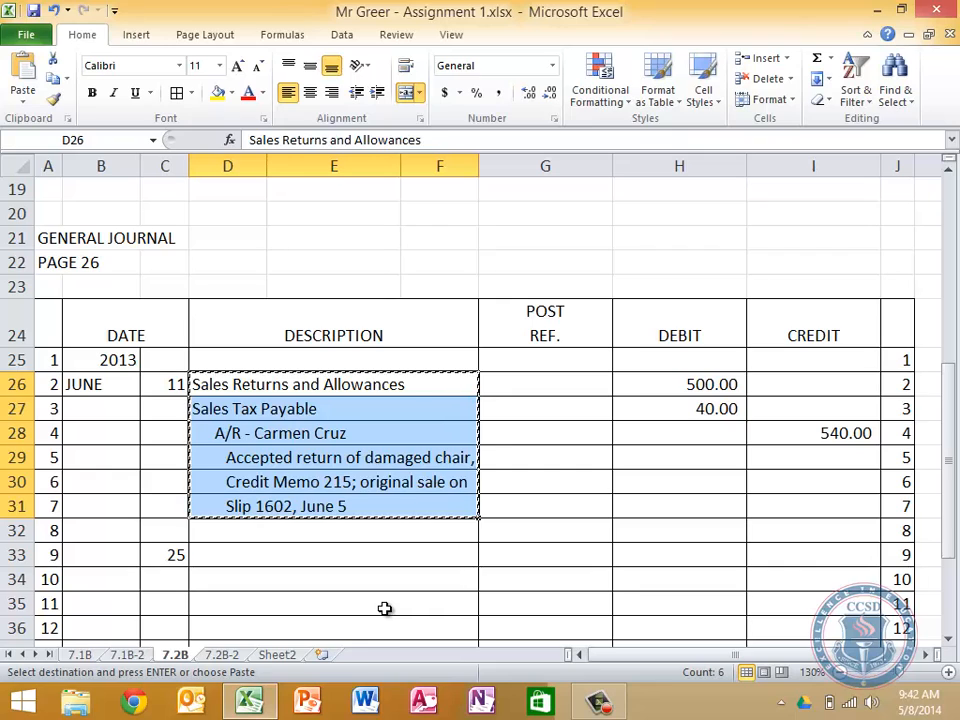
{"action": "key", "text": "Down"}
{"action": "key", "text": "Down"}
{"action": "key", "text": "Down"}
{"action": "key", "text": "Down"}
{"action": "key", "text": "Down"}
{"action": "key", "text": "Down"}
{"action": "key", "text": "Down"}
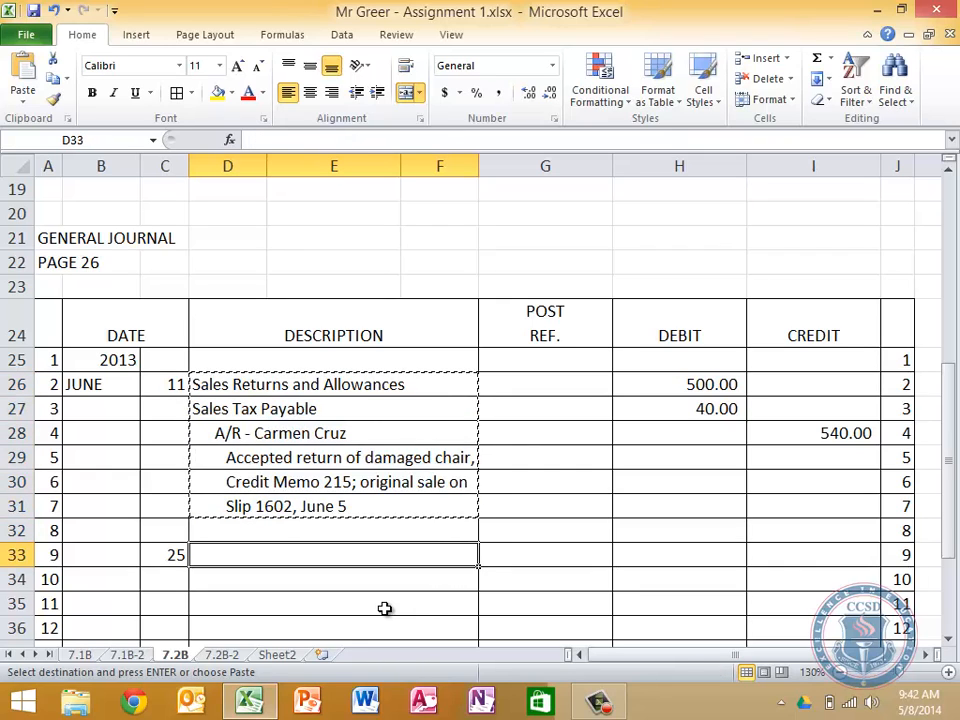
{"action": "key", "text": "ctrl+v"}
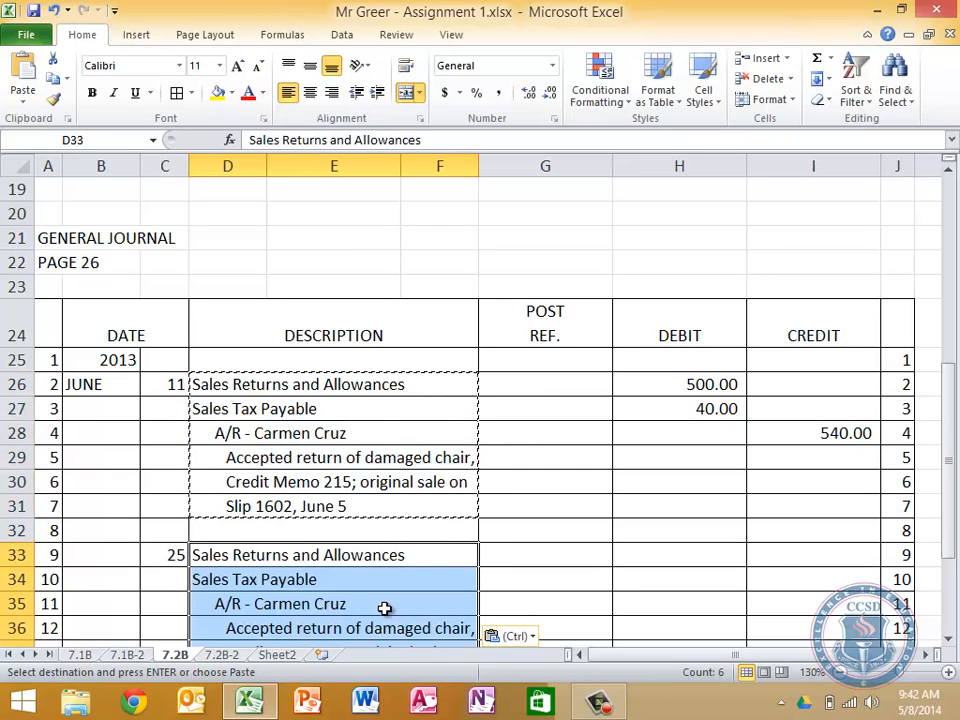
Copy the June 11 debit and credit amounts in H26:I28 into the June 25 entry starting at H33
{"action": "key", "text": "Right"}
{"action": "key", "text": "Right"}
{"action": "key", "text": "Right"}
{"action": "key", "text": "Right"}
{"action": "key", "text": "Up"}
{"action": "key", "text": "Up"}
{"action": "key", "text": "Up"}
{"action": "key", "text": "Up"}
{"action": "key", "text": "Up"}
{"action": "key", "text": "Up"}
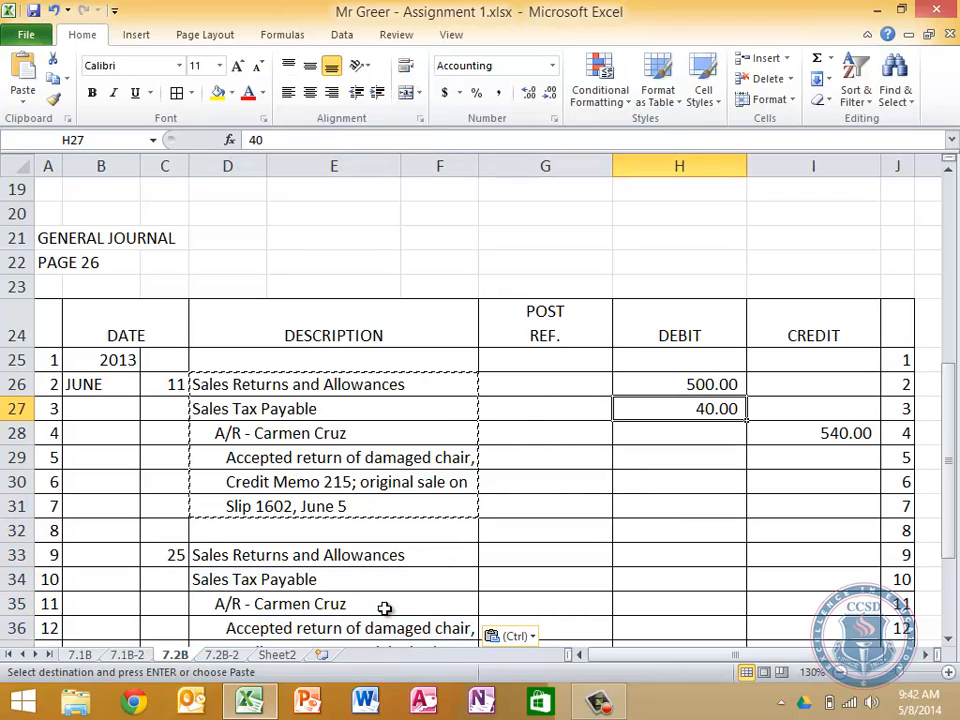
{"action": "key", "text": "Up"}
{"action": "key", "text": "shift+Down"}
{"action": "key", "text": "shift+Right"}
{"action": "key", "text": "shift+Down"}
{"action": "key", "text": "ctrl+c"}
{"action": "key", "text": "Down"}
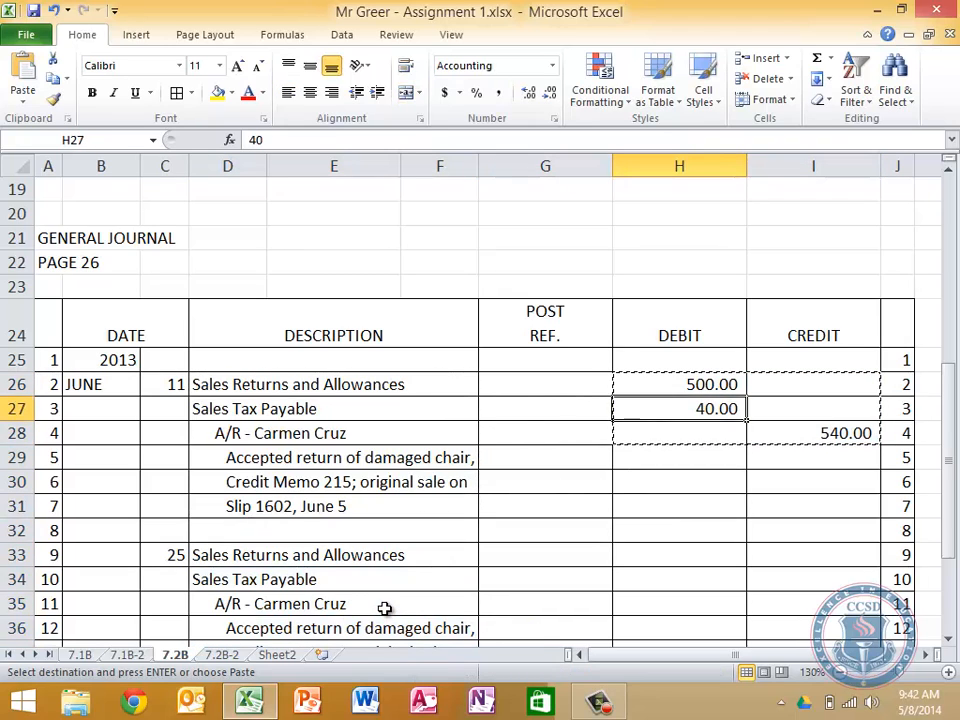
{"action": "key", "text": "Down"}
{"action": "key", "text": "Down"}
{"action": "key", "text": "Down"}
{"action": "key", "text": "Down"}
{"action": "key", "text": "Down"}
{"action": "key", "text": "Down"}
{"action": "key", "text": "ctrl+v"}
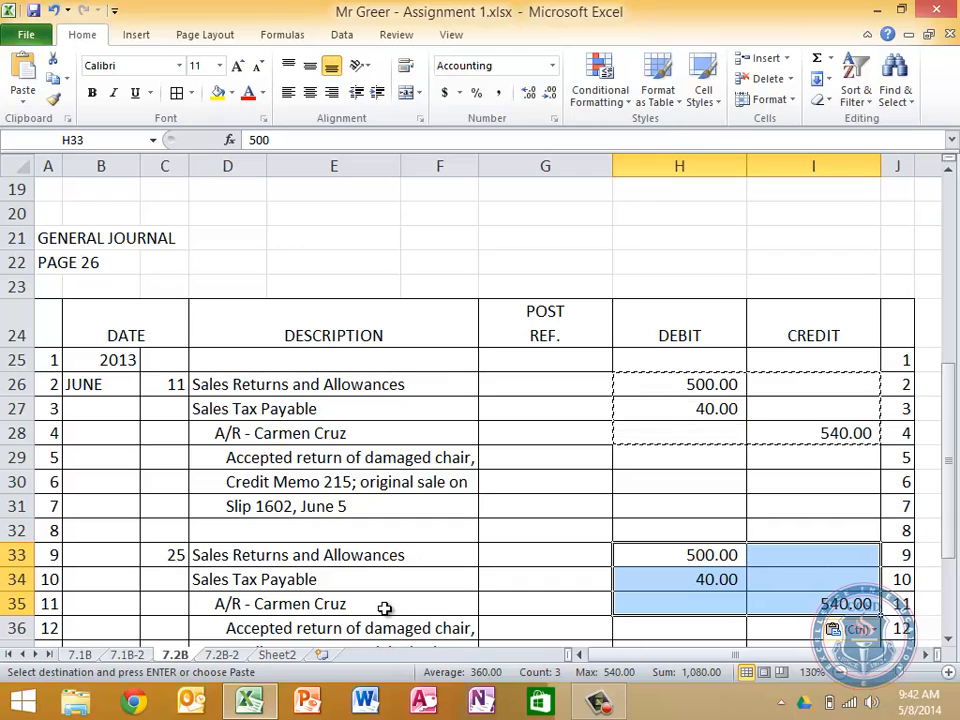
Set the June 25 debits to 250 for Sales Returns and Allowances in H33 and 20 for Sales Tax Payable in H34
{"action": "key", "text": "Down"}
{"action": "key", "text": "Down"}
{"action": "key", "text": "Left"}
{"action": "key", "text": "Left"}
{"action": "key", "text": "Left"}
{"action": "key", "text": "Left"}
{"action": "key", "text": "Down"}
{"action": "key", "text": "Up"}
{"action": "key", "text": "Left"}
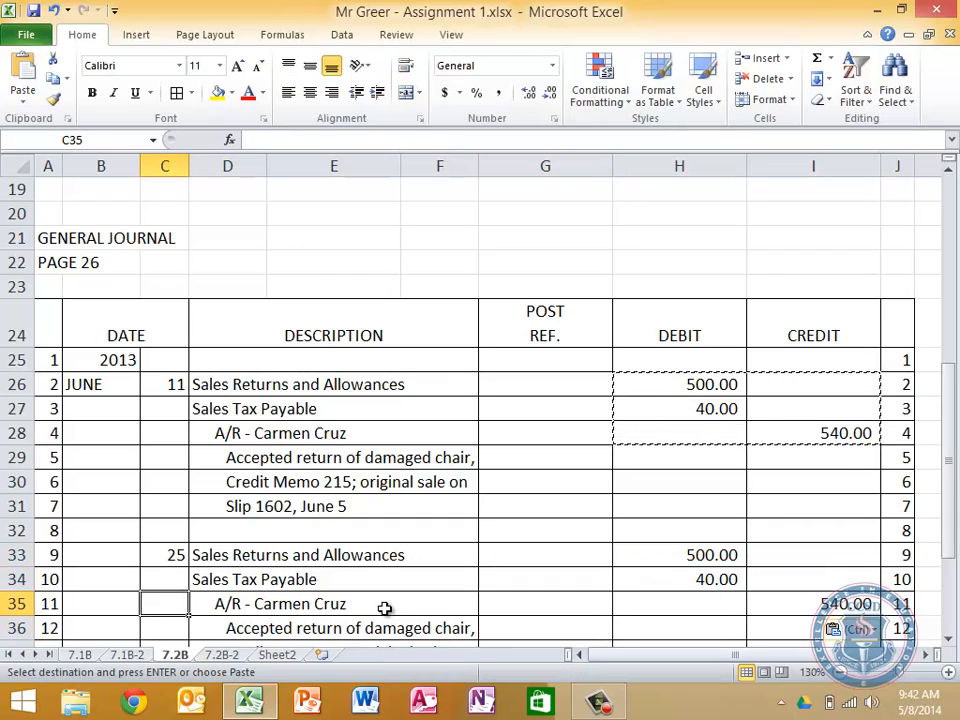
{"action": "key", "text": "Up"}
{"action": "key", "text": "Up"}
{"action": "key", "text": "Right"}
{"action": "key", "text": "Right"}
{"action": "key", "text": "Right"}
{"action": "key", "text": "Right"}
{"action": "key", "text": "Right"}
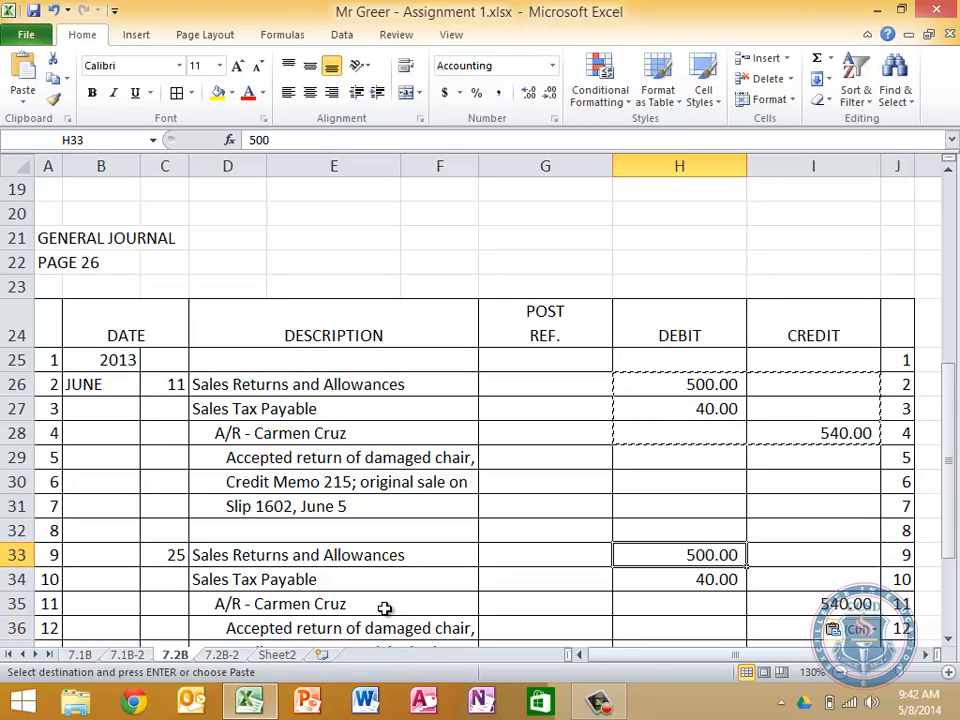
{"action": "type", "text": "2"}
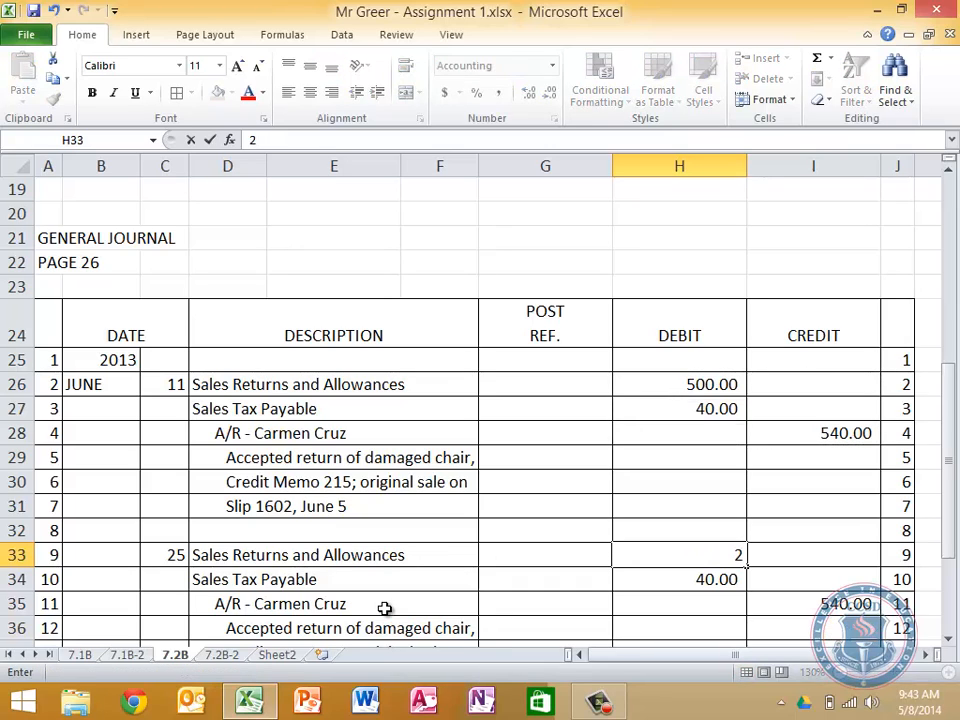
{"action": "type", "text": "50"}
{"action": "key", "text": "Return"}
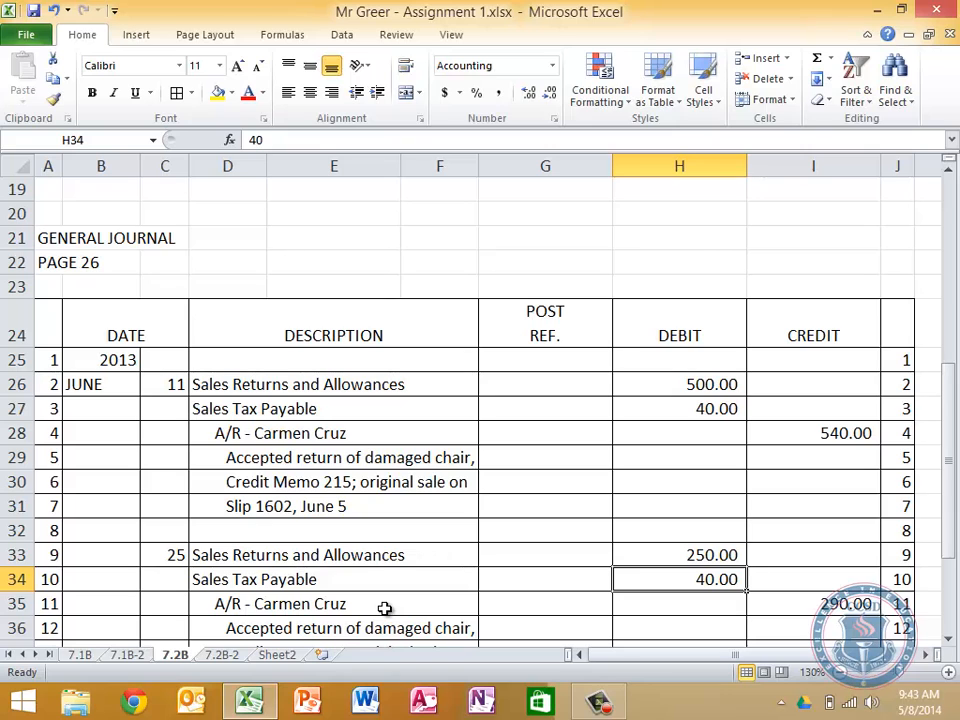
{"action": "type", "text": "20"}
{"action": "key", "text": "Return"}
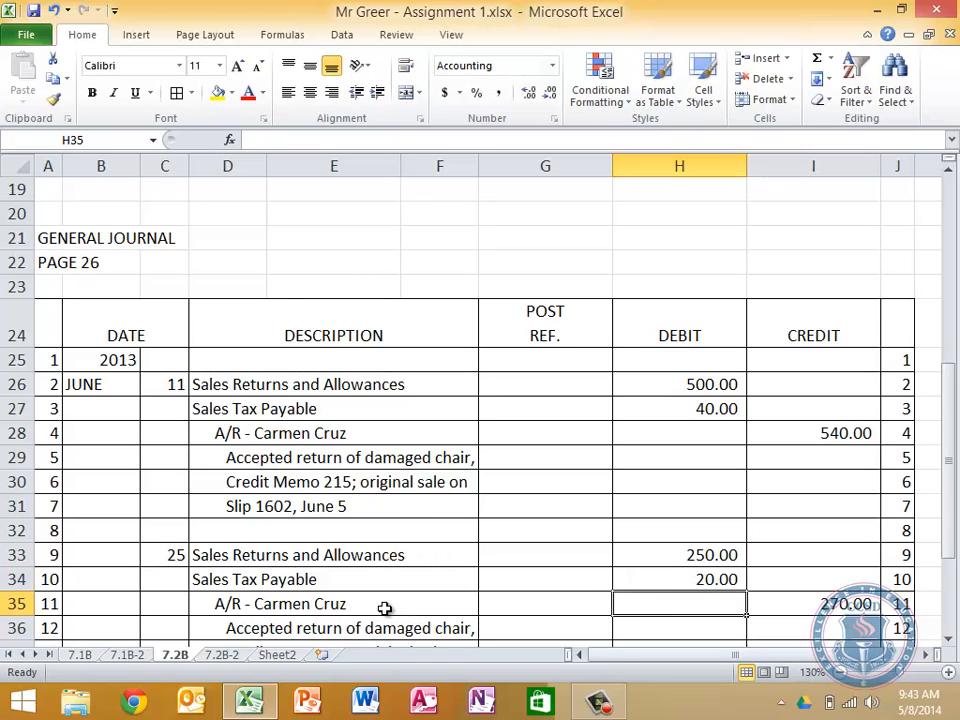
Replace the customer's name on the June 25 entry's A/R credit line in D35 with the second customer's full name
{"action": "key", "text": "Down"}
{"action": "key", "text": "Down"}
{"action": "key", "text": "Down"}
{"action": "key", "text": "Down"}
{"action": "key", "text": "Down"}
{"action": "key", "text": "Down"}
{"action": "key", "text": "Down"}
{"action": "key", "text": "Down"}
{"action": "key", "text": "Down"}
{"action": "key", "text": "Down"}
{"action": "key", "text": "Down"}
{"action": "key", "text": "Down"}
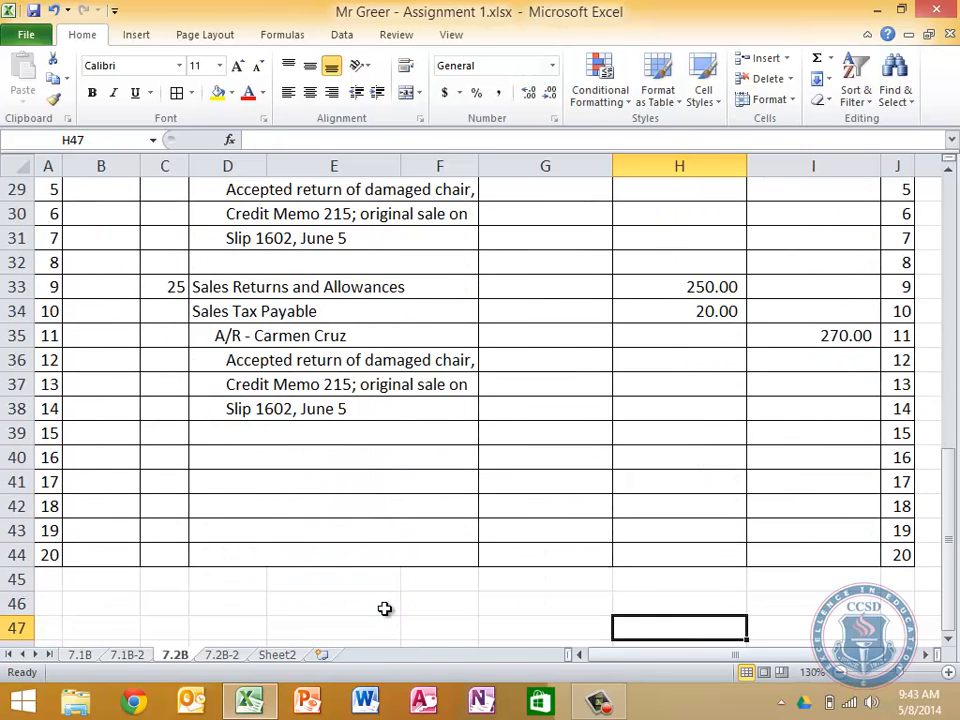
{"action": "key", "text": "Up"}
{"action": "key", "text": "Up"}
{"action": "key", "text": "Left"}
{"action": "key", "text": "Left"}
{"action": "key", "text": "Left"}
{"action": "key", "text": "Left"}
{"action": "key", "text": "Up"}
{"action": "key", "text": "Up"}
{"action": "key", "text": "Up"}
{"action": "key", "text": "Up"}
{"action": "key", "text": "Up"}
{"action": "key", "text": "Up"}
{"action": "key", "text": "Up"}
{"action": "key", "text": "Up"}
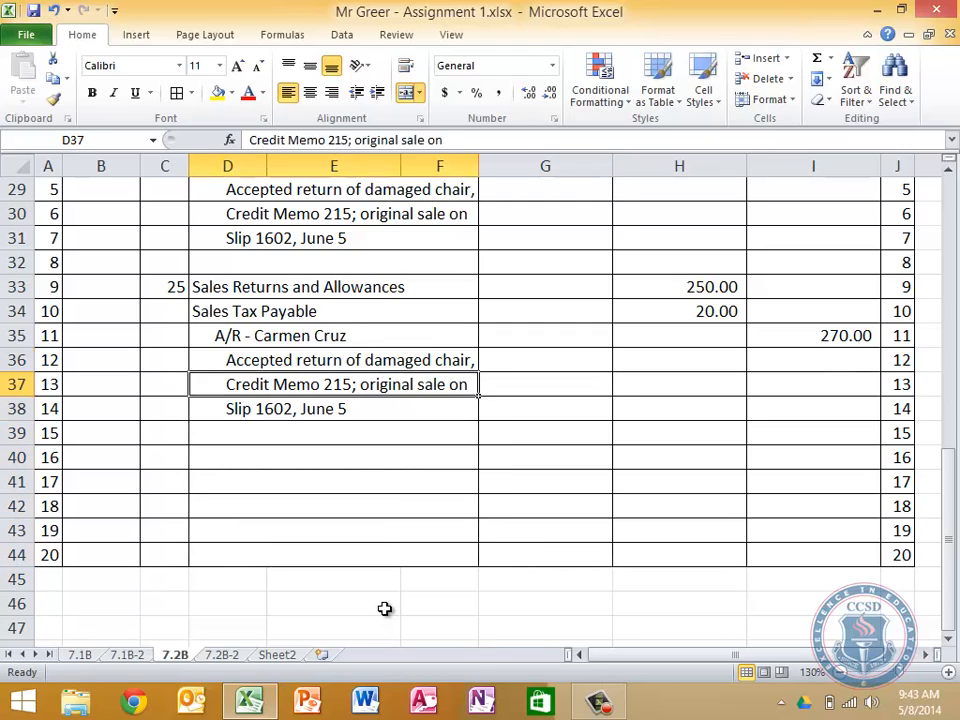
{"action": "key", "text": "Up"}
{"action": "key", "text": "Up"}
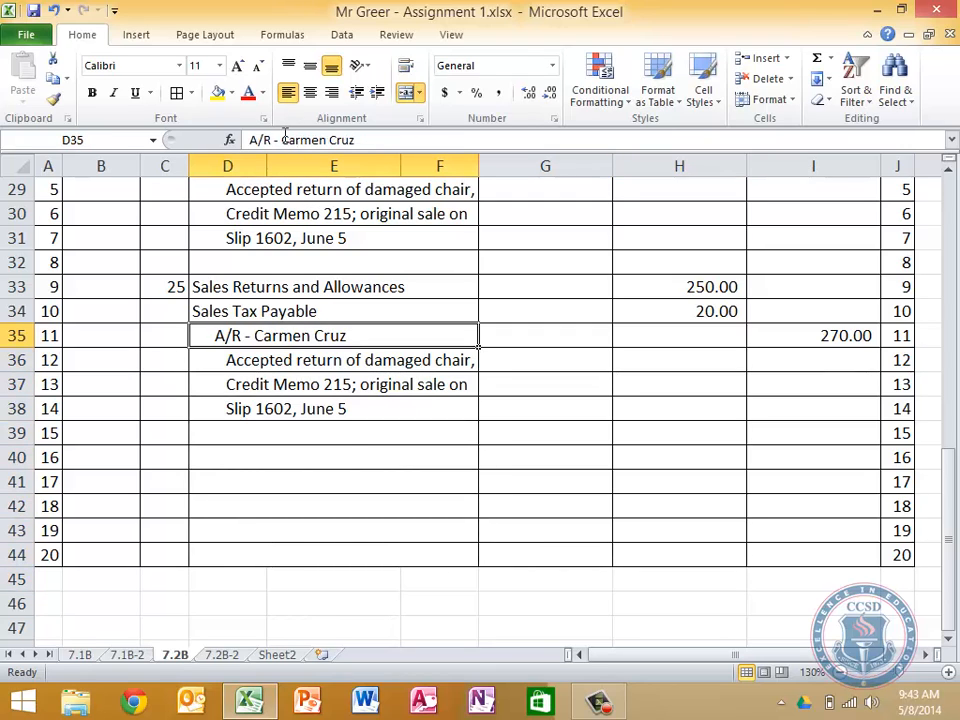
{"action": "left_click_drag", "start_coordinate": [282, 140], "coordinate": [355, 140]}
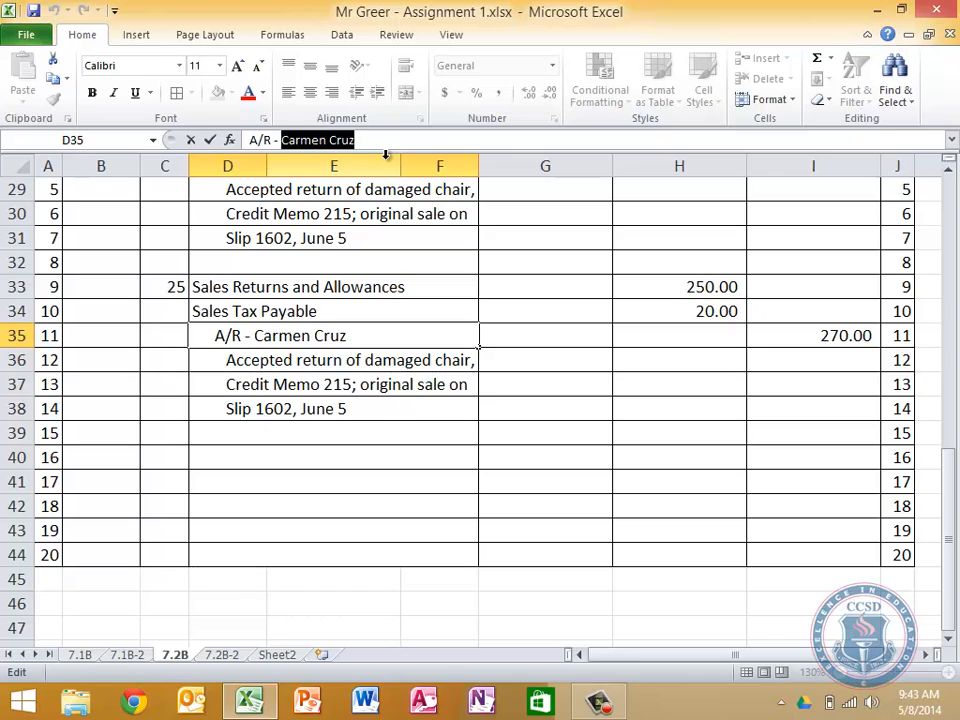
{"action": "key", "text": "BackSpace"}
{"action": "type", "text": "Rick Jones"}
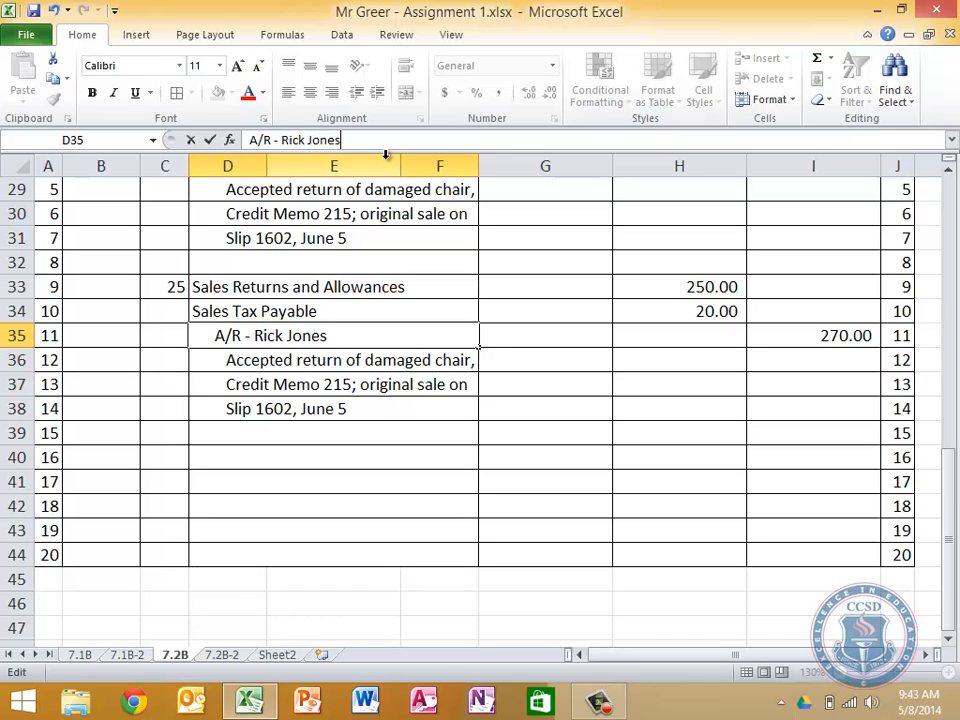
{"action": "key", "text": "Return"}
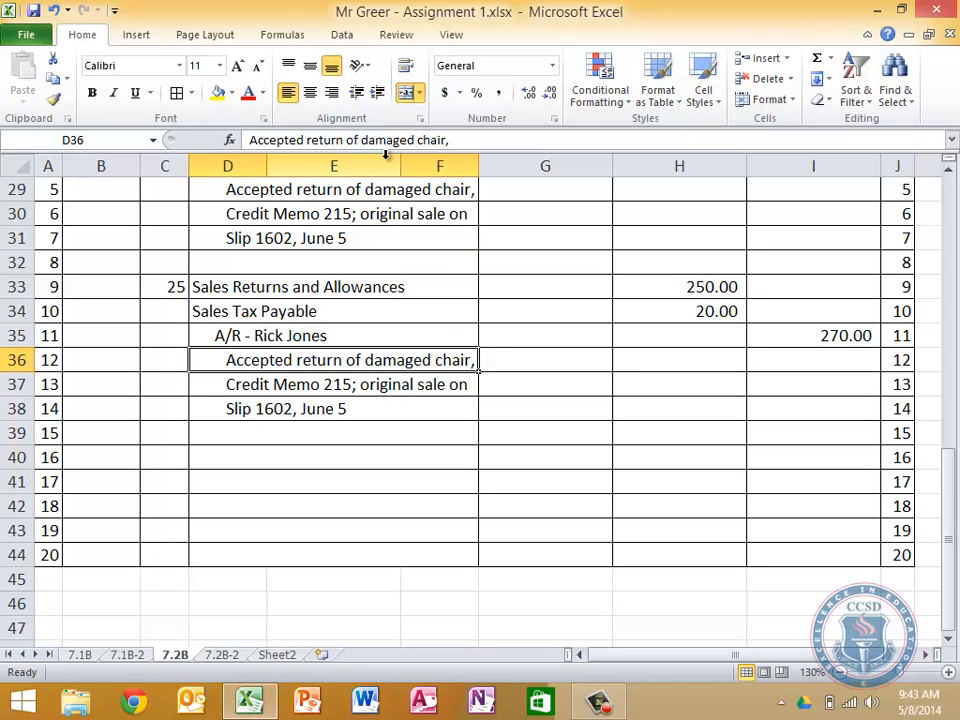
Replace the June 25 explanation with "Gave allowance fro damaged goods" in D36 and "Credit Memo 216; original sale" in D37
{"action": "type", "text": "Gave allo"}
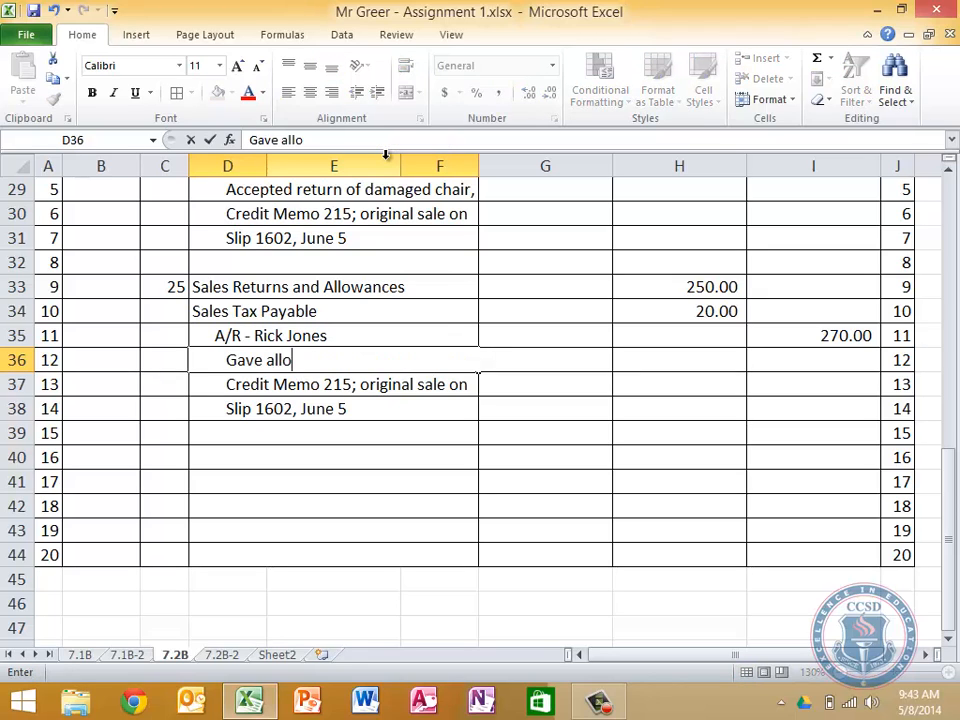
{"action": "type", "text": "wance fro dama"}
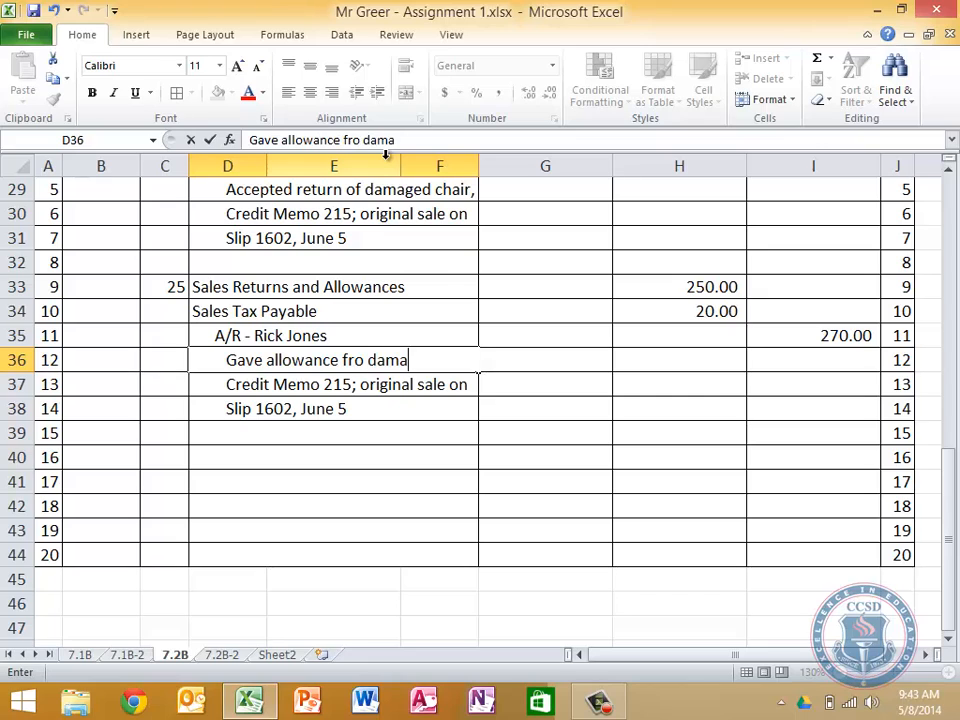
{"action": "type", "text": "ged goods"}
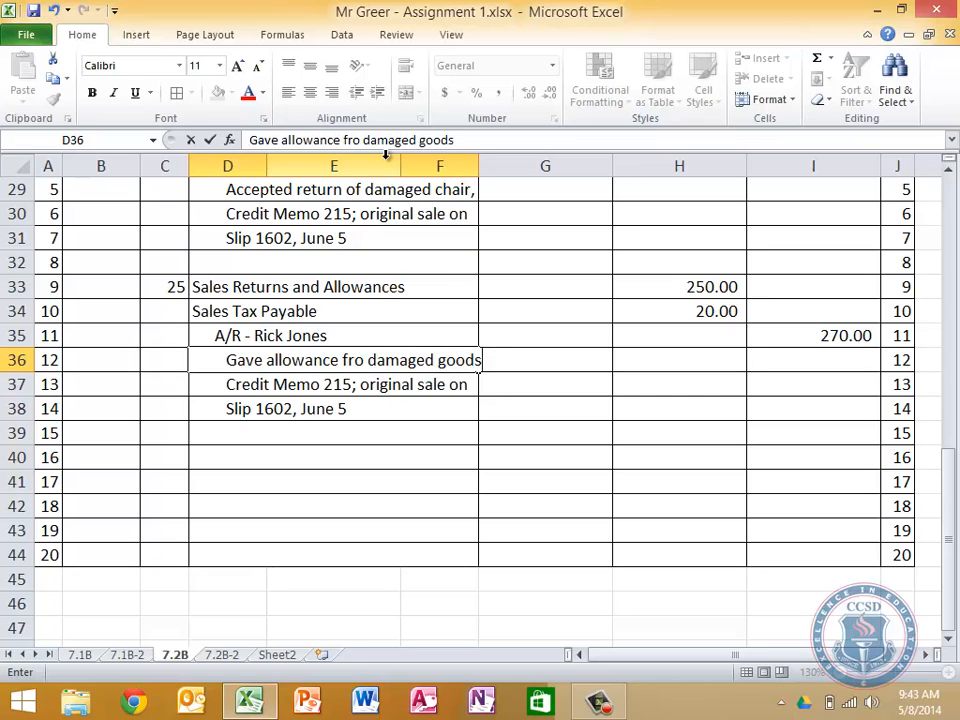
{"action": "key", "text": "Return"}
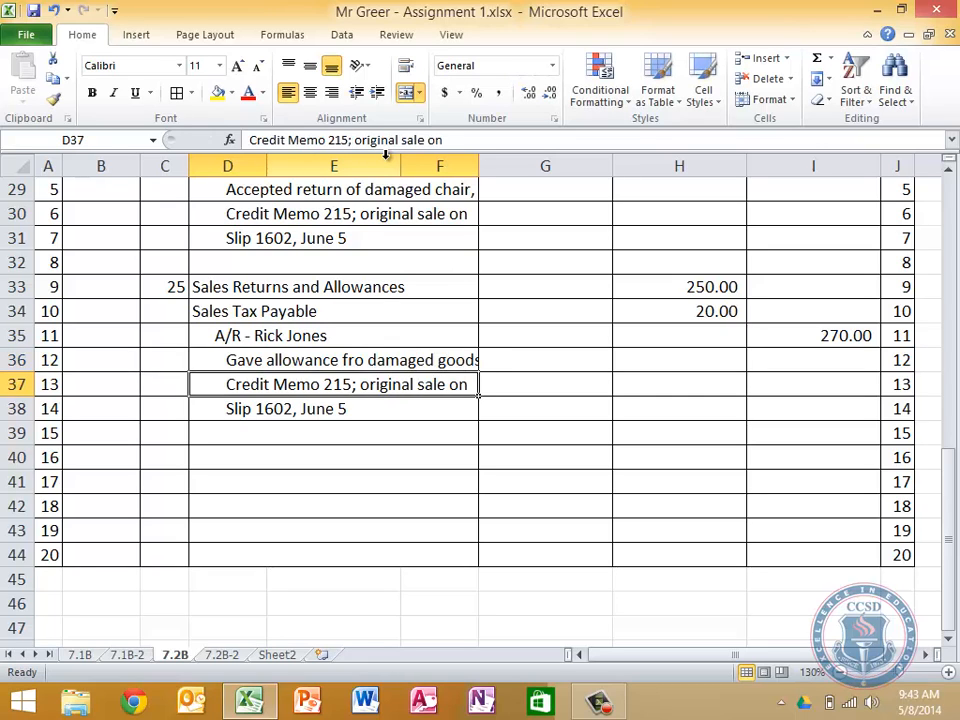
{"action": "type", "text": "Credit "}
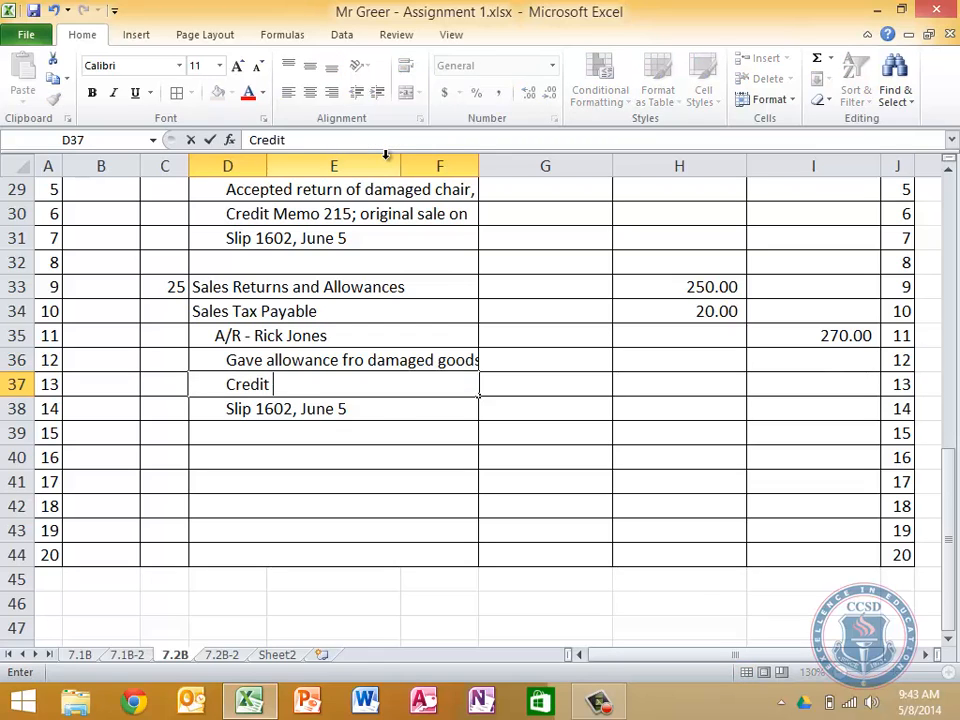
{"action": "type", "text": "Memo 21"}
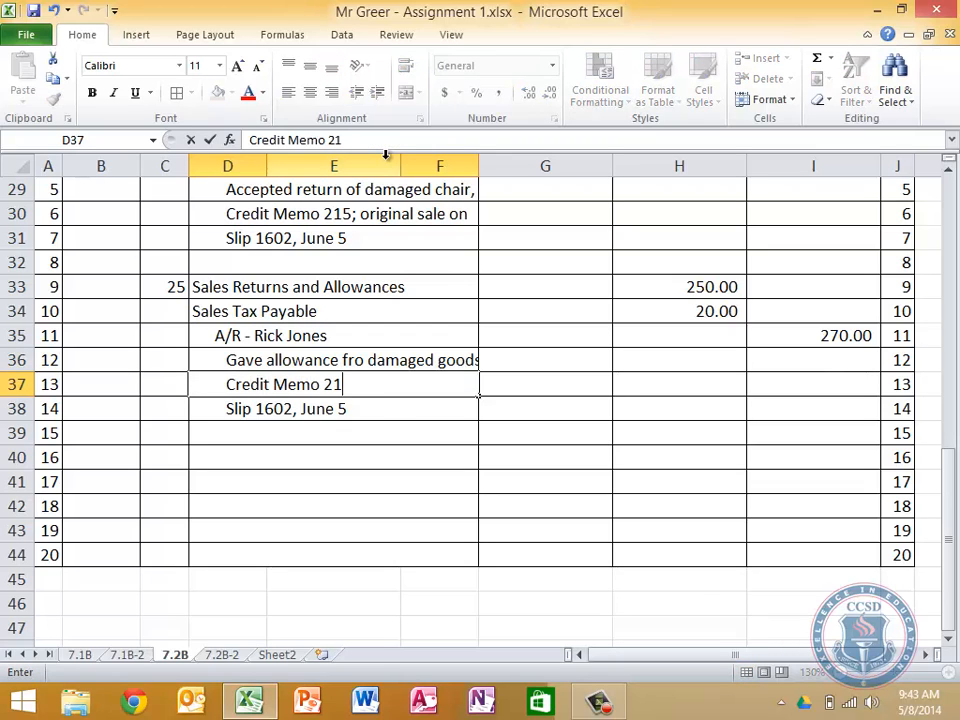
{"action": "type", "text": "6; original sa"}
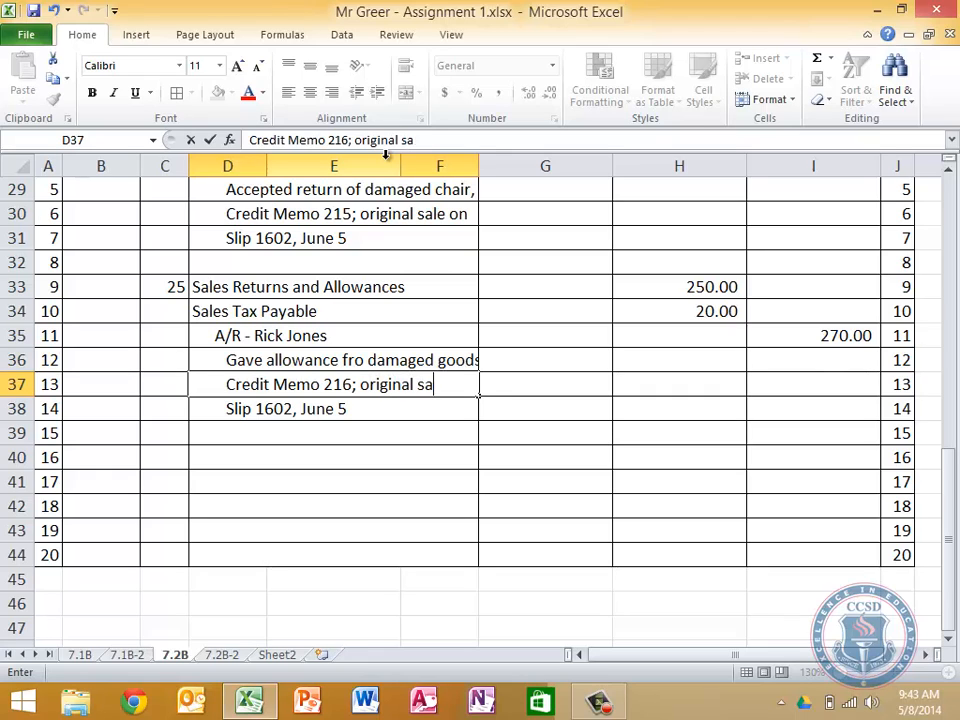
{"action": "type", "text": "le"}
{"action": "key", "text": "Return"}
Replace the last explanation line of the June 25 entry in D38 with "slip 1604, June 17"
{"action": "type", "text": "on"}
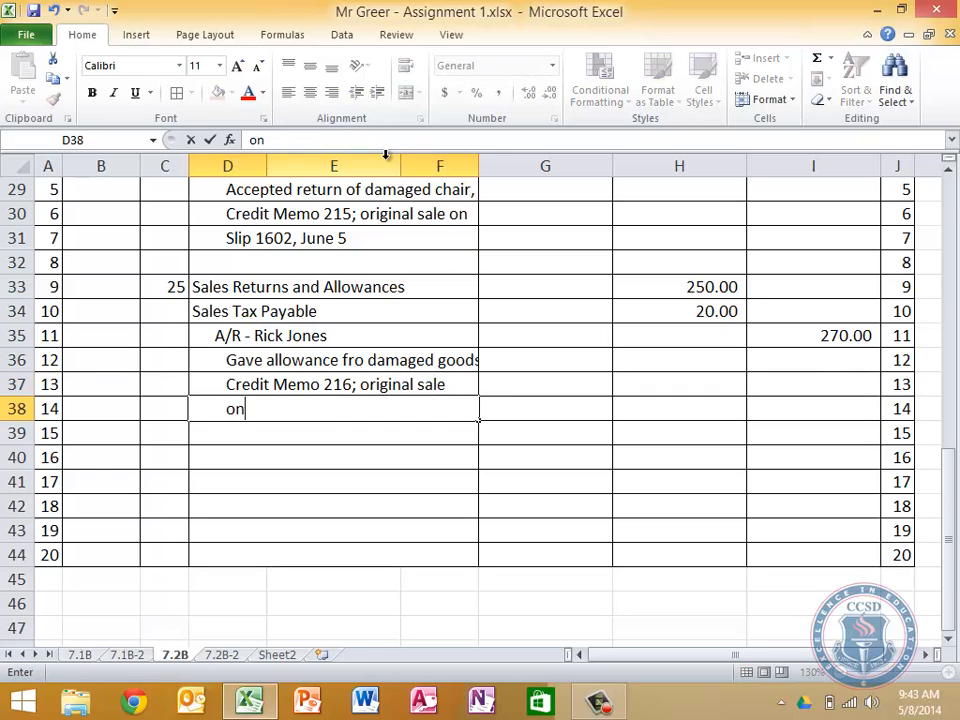
{"action": "key", "text": "BackSpace"}
{"action": "key", "text": "BackSpace"}
{"action": "key", "text": "BackSpace"}
{"action": "type", "text": "slip 160"}
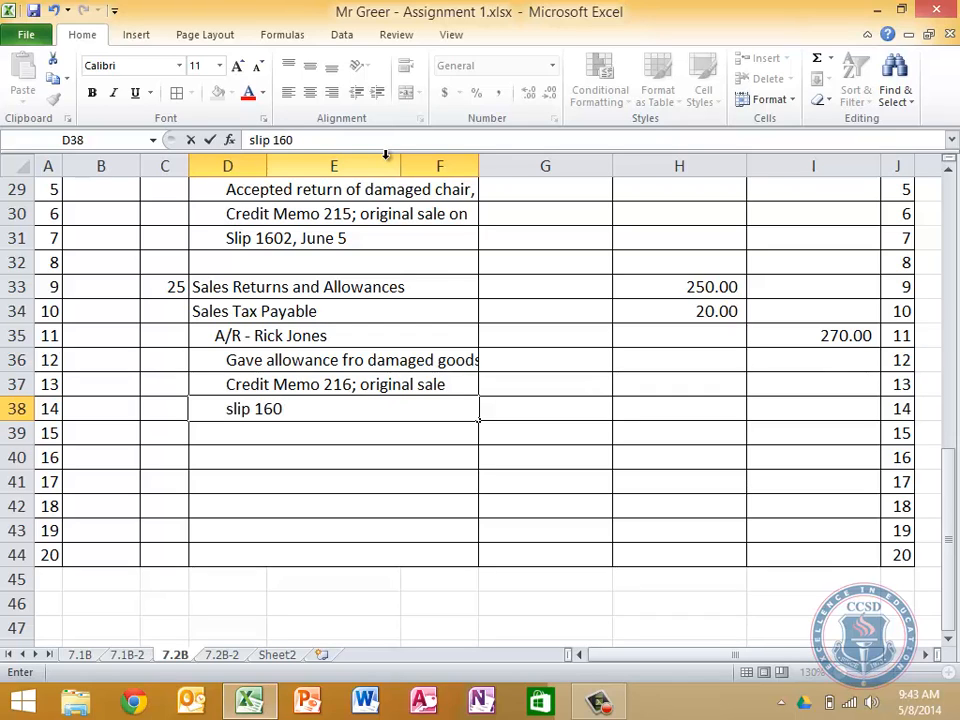
{"action": "type", "text": "4, June 17"}
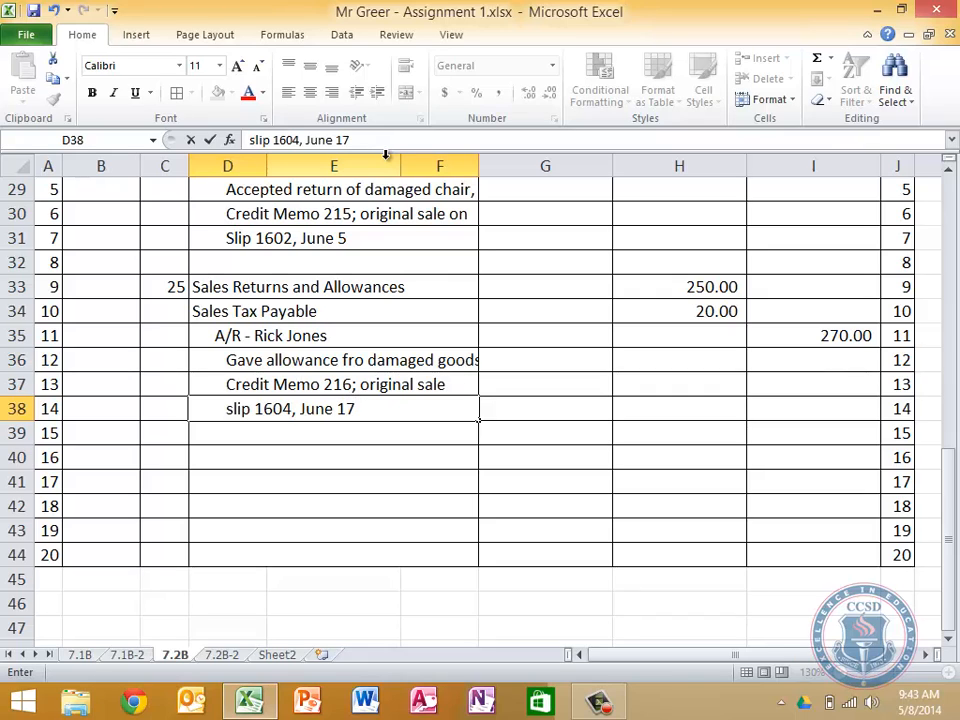
{"action": "type", "text": "."}
{"action": "key", "text": "BackSpace"}
{"action": "key", "text": "Up"}
{"action": "key", "text": "Up"}
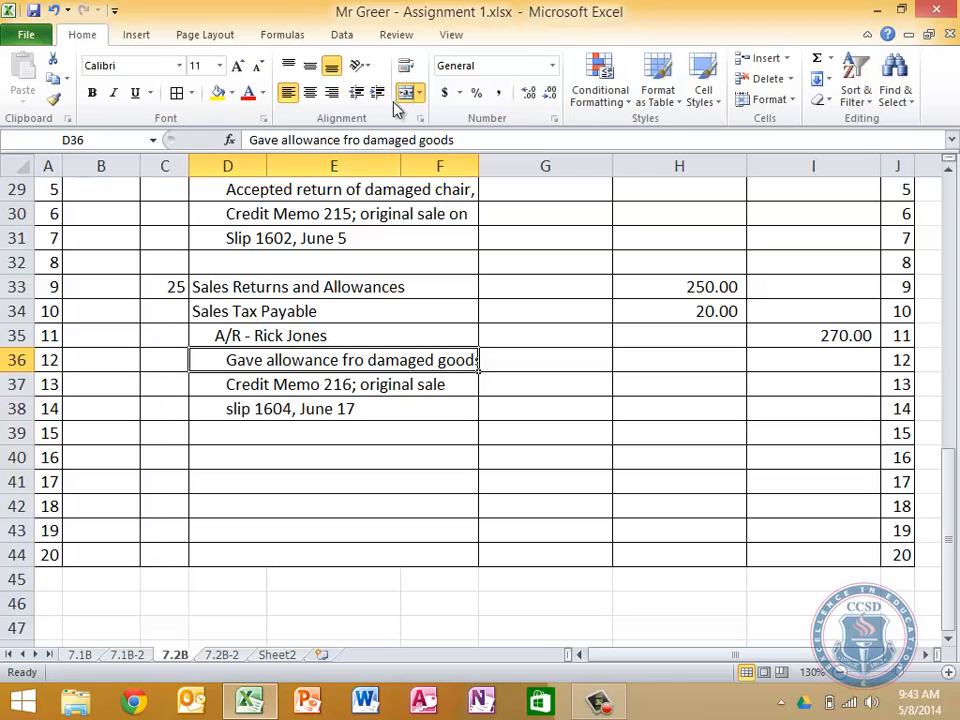
Correct the misspelled "fro" to "for" in the June 25 explanation line in D36
{"action": "left_click", "coordinate": [352, 140]}
{"action": "key", "text": "BackSpace"}
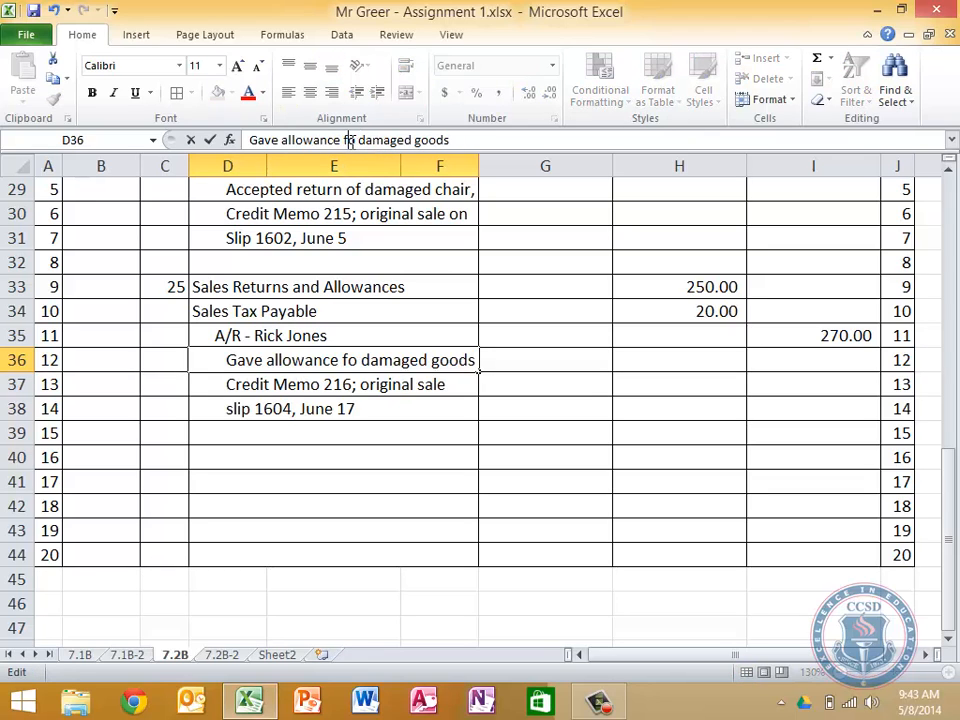
{"action": "key", "text": "Right"}
{"action": "type", "text": "r"}
{"action": "key", "text": "Return"}
{"action": "key", "text": "Return"}
{"action": "key", "text": "Return"}
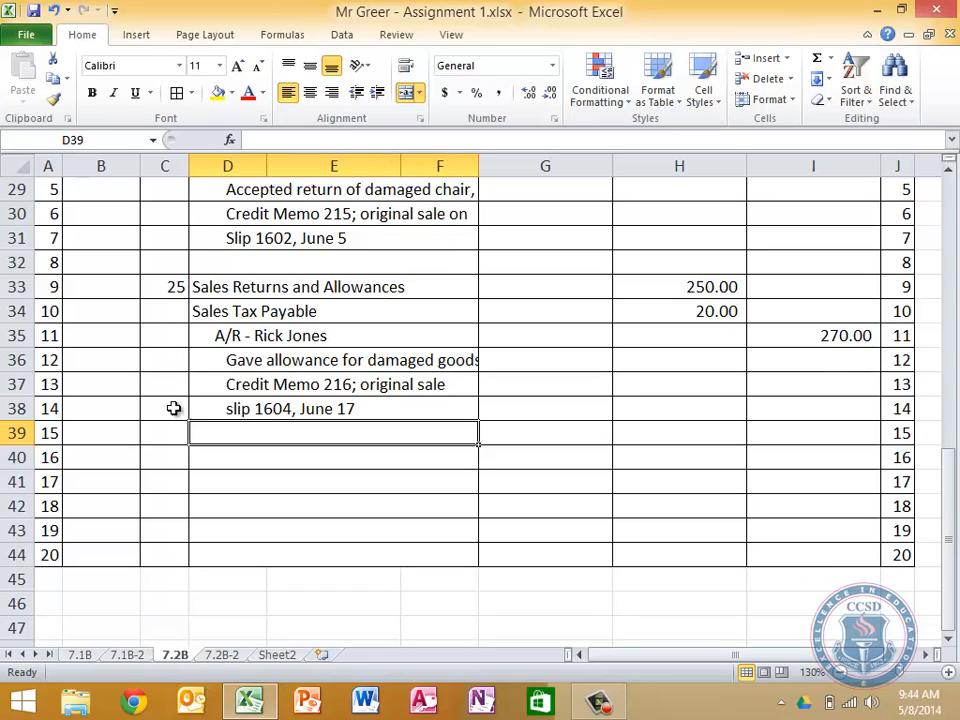
On the 7.2B-2 sheet, copy the Sales account block A26:J36 to A38 to add a fourth ledger account
{"action": "left_click", "coordinate": [228, 655]}
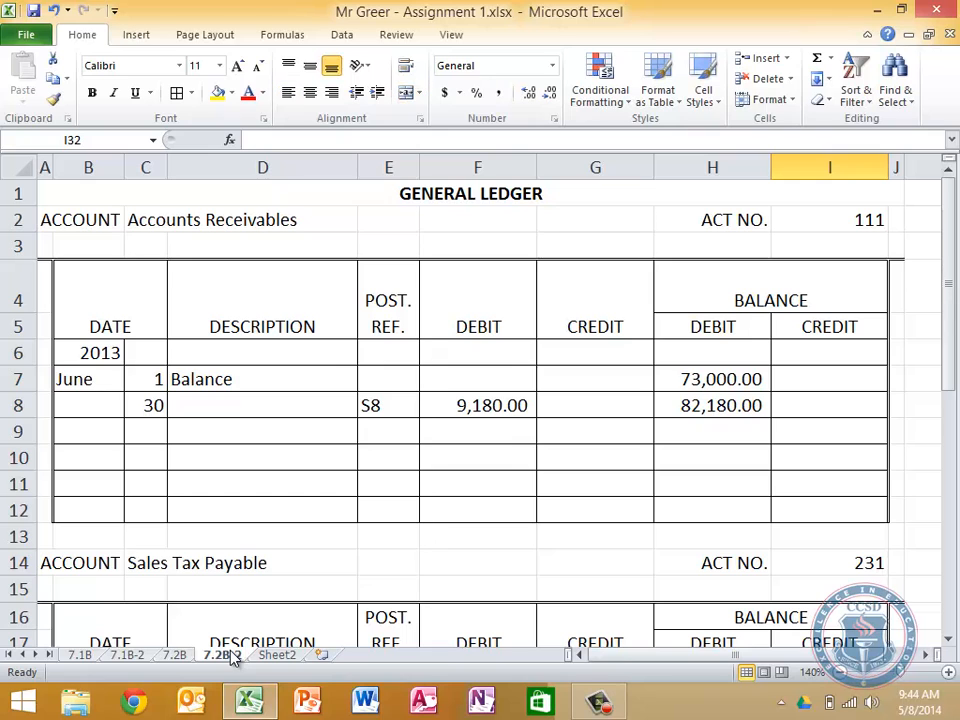
{"action": "scroll", "coordinate": [325, 498], "scroll_direction": "down", "scroll_amount": 6}
{"action": "scroll", "coordinate": [325, 498], "scroll_direction": "down", "scroll_amount": 4}
{"action": "scroll", "coordinate": [325, 498], "scroll_direction": "up", "scroll_amount": 2}
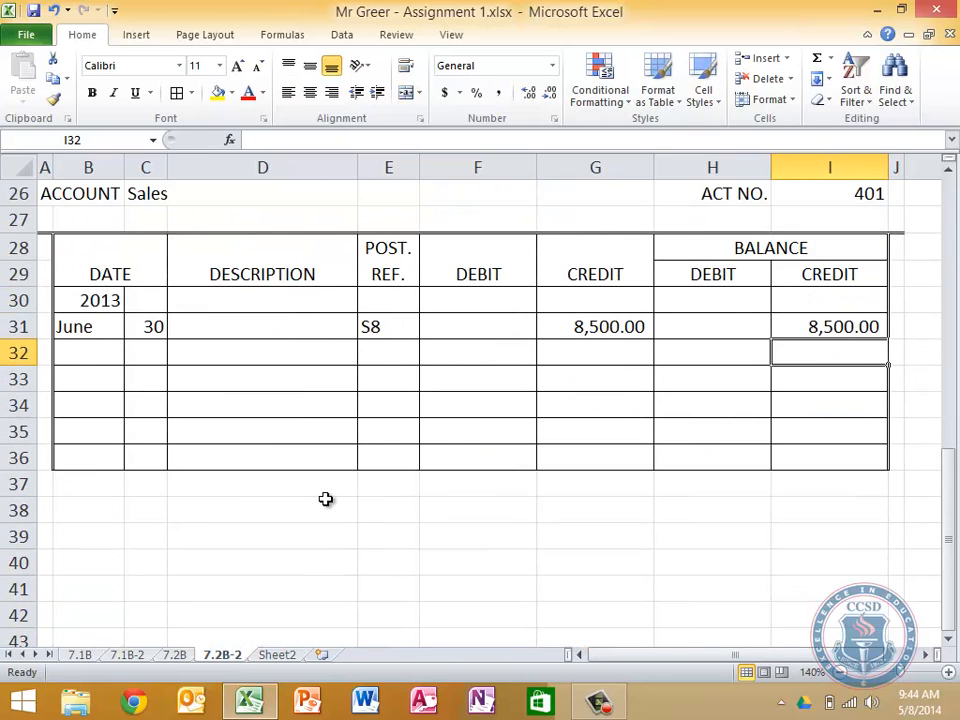
{"action": "left_click_drag", "start_coordinate": [47, 245], "coordinate": [891, 521]}
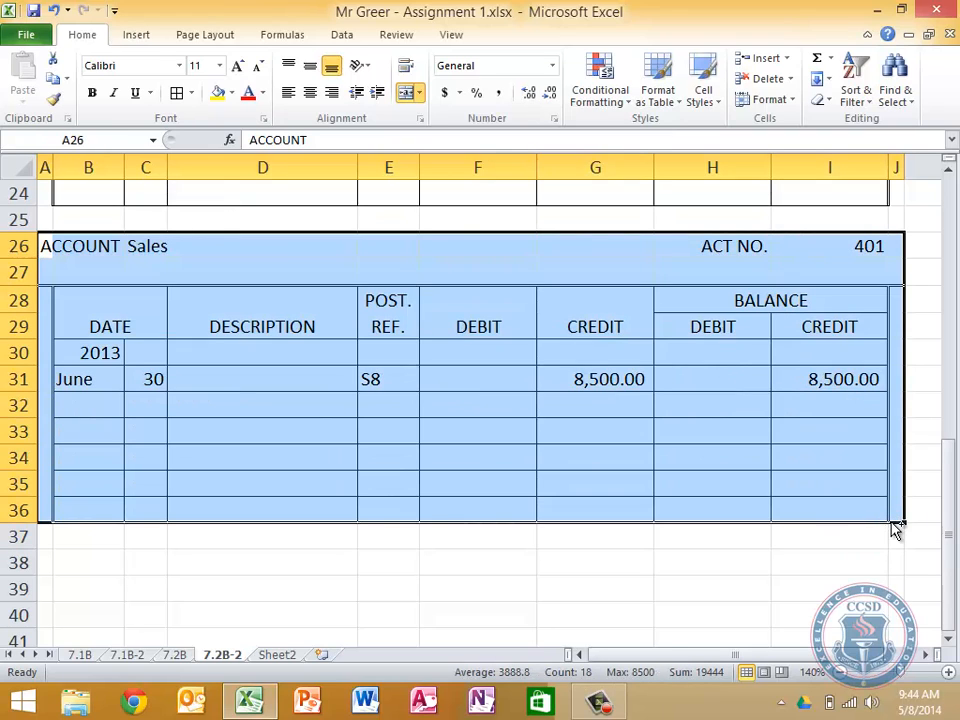
{"action": "key", "text": "ctrl+c"}
{"action": "key", "text": "Down"}
{"action": "key", "text": "Down"}
{"action": "key", "text": "Down"}
{"action": "key", "text": "Down"}
{"action": "key", "text": "Down"}
{"action": "key", "text": "Down"}
{"action": "key", "text": "Down"}
{"action": "key", "text": "Down"}
{"action": "key", "text": "Down"}
{"action": "key", "text": "Down"}
{"action": "key", "text": "Down"}
{"action": "key", "text": "Down"}
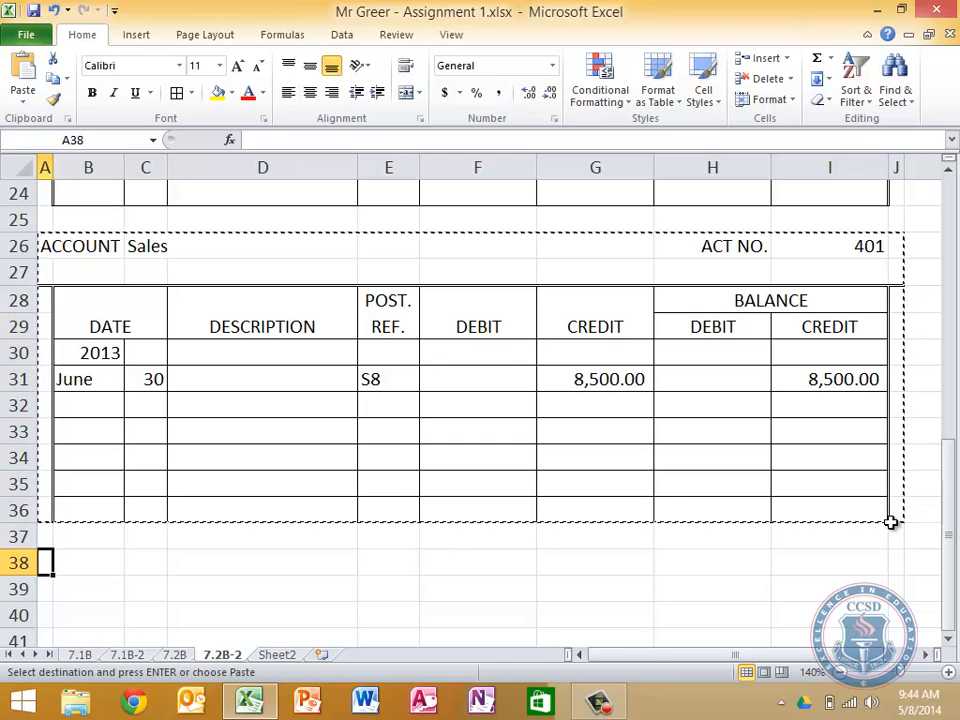
{"action": "key", "text": "ctrl+v"}
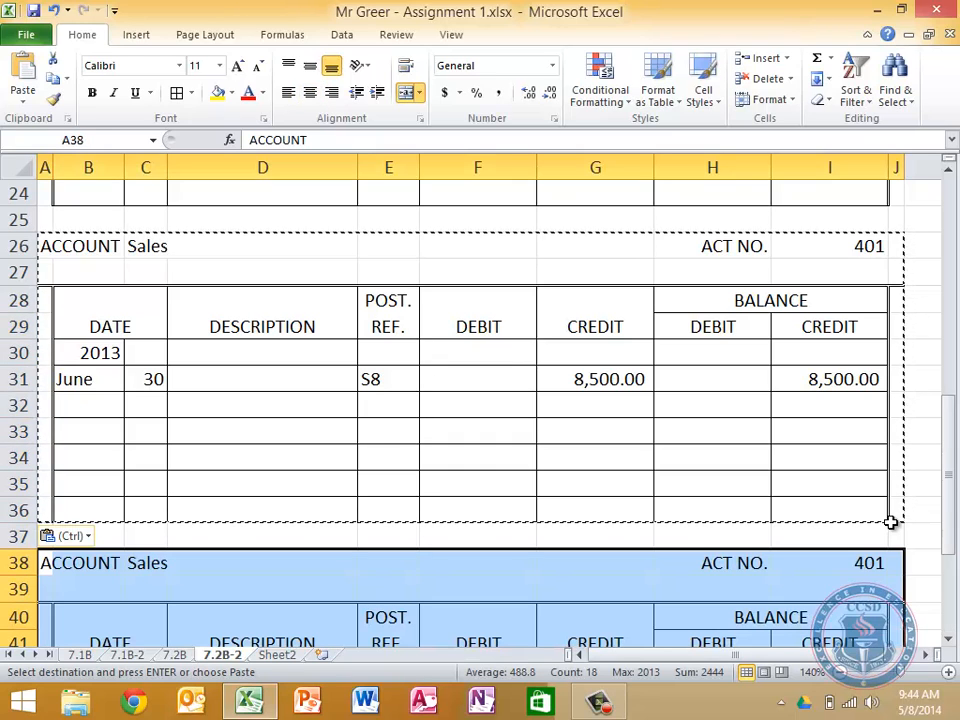
Set the June 1 opening debit balance of Accounts Receivables in H7 to 24,150
{"action": "key", "text": "Up"}
{"action": "key", "text": "Up"}
{"action": "key", "text": "Up"}
{"action": "key", "text": "Up"}
{"action": "key", "text": "Up"}
{"action": "key", "text": "Up"}
{"action": "key", "text": "Up"}
{"action": "key", "text": "Up"}
{"action": "key", "text": "Up"}
{"action": "key", "text": "Up"}
{"action": "key", "text": "Up"}
{"action": "key", "text": "Up"}
{"action": "key", "text": "Up"}
{"action": "key", "text": "Up"}
{"action": "key", "text": "Up"}
{"action": "key", "text": "Up"}
{"action": "key", "text": "Up"}
{"action": "key", "text": "Up"}
{"action": "key", "text": "Up"}
{"action": "key", "text": "Up"}
{"action": "key", "text": "Up"}
{"action": "key", "text": "Up"}
{"action": "key", "text": "Up"}
{"action": "key", "text": "Up"}
{"action": "key", "text": "Up"}
{"action": "key", "text": "Up"}
{"action": "key", "text": "Up"}
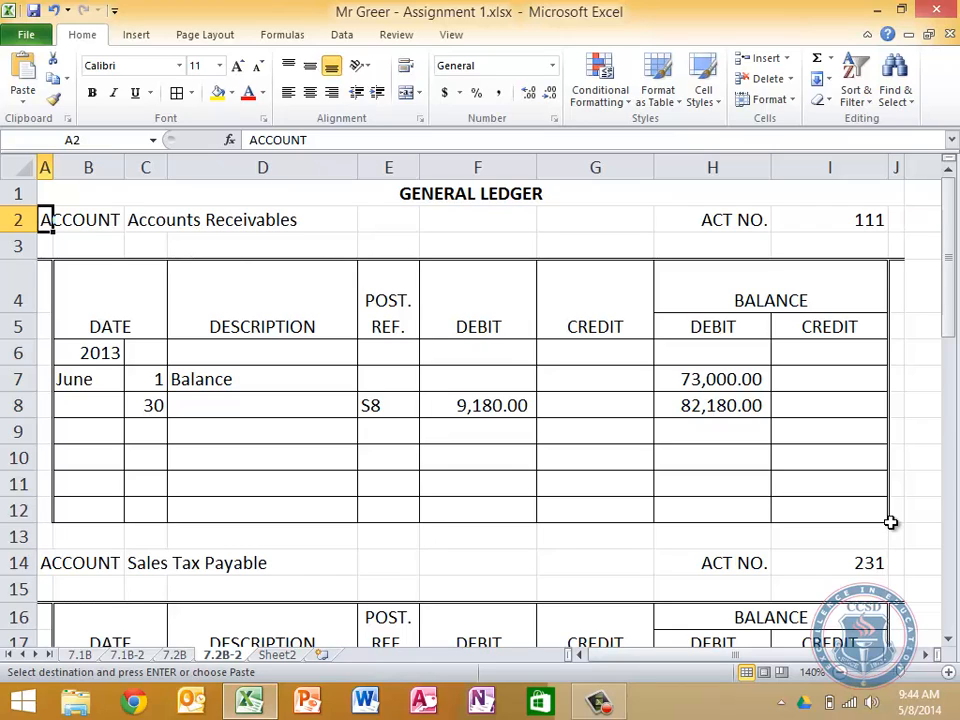
{"action": "key", "text": "Down"}
{"action": "key", "text": "Down"}
{"action": "key", "text": "Down"}
{"action": "key", "text": "Down"}
{"action": "key", "text": "Right"}
{"action": "key", "text": "Right"}
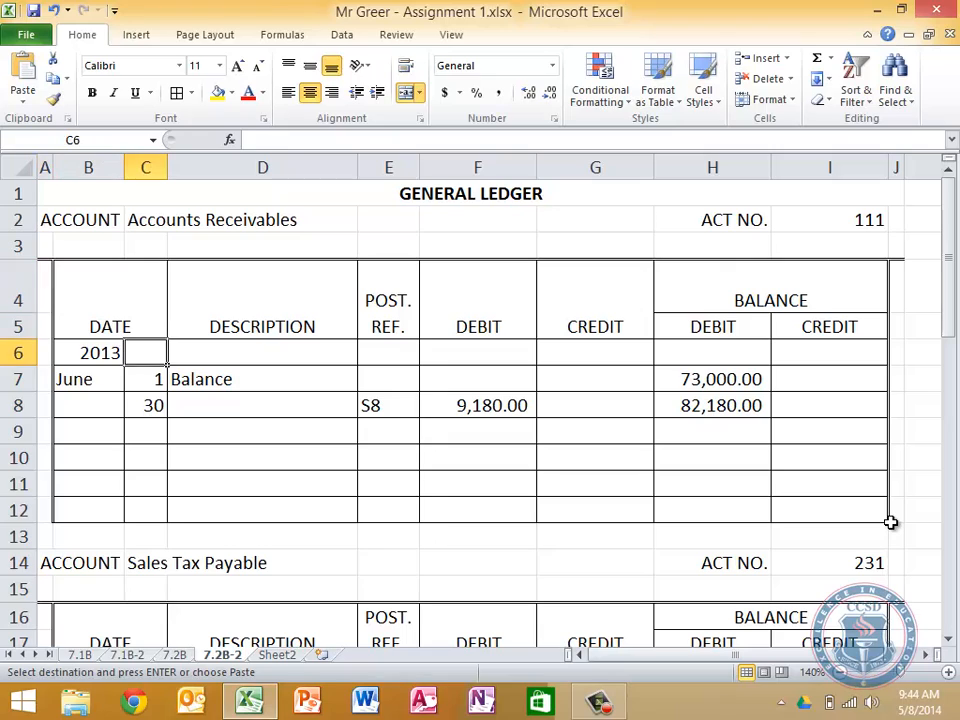
{"action": "key", "text": "Down"}
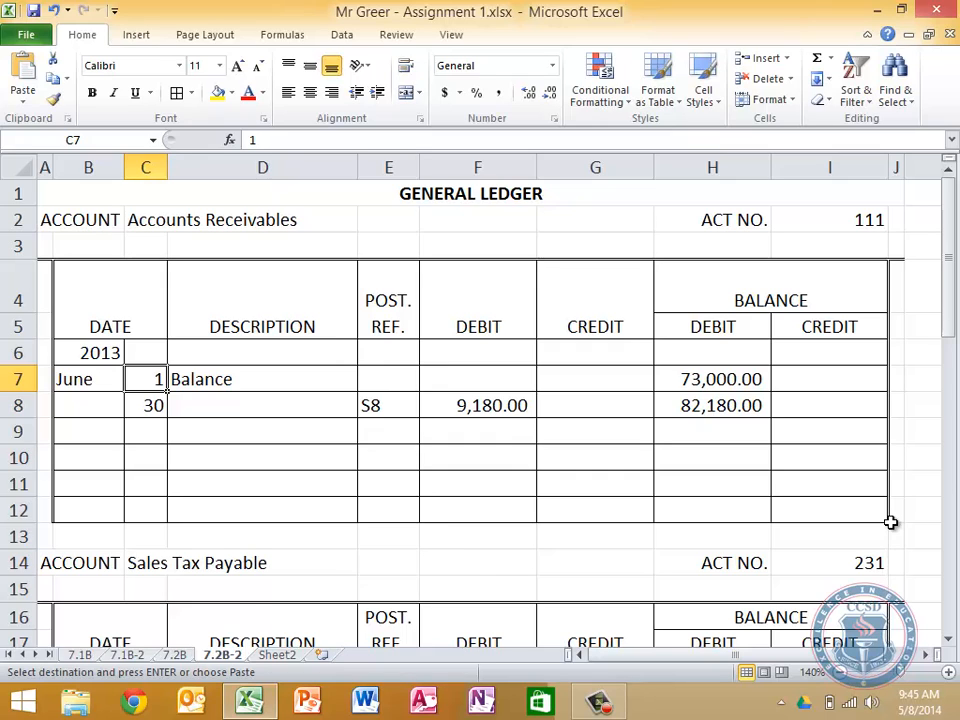
{"action": "key", "text": "Right"}
{"action": "key", "text": "Right"}
{"action": "key", "text": "Right"}
{"action": "key", "text": "Right"}
{"action": "key", "text": "Right"}
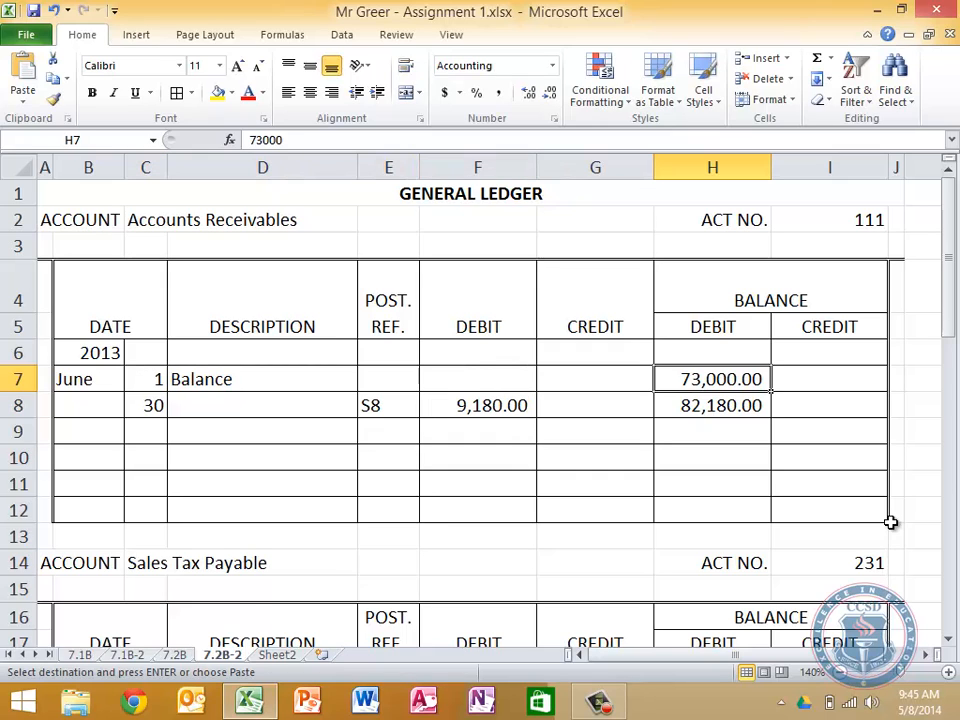
{"action": "type", "text": "24,150"}
{"action": "key", "text": "Return"}
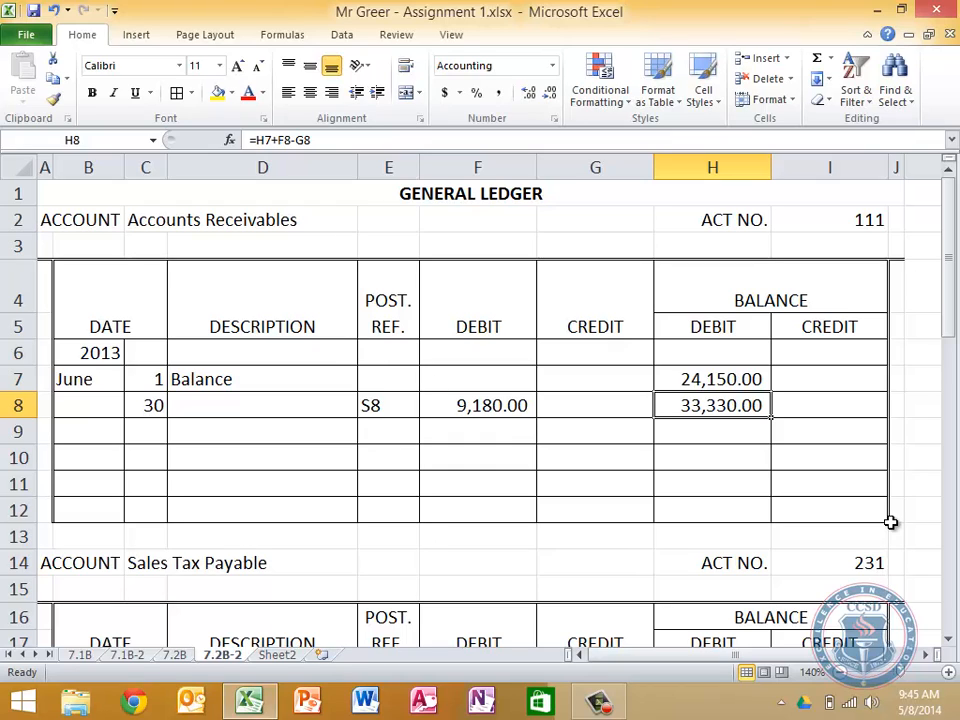
Examine the June 30 line of the Accounts Receivables account, including its balance formula and date
{"action": "key", "text": "Left"}
{"action": "key", "text": "Left"}
{"action": "key", "text": "Left"}
{"action": "key", "text": "Left"}
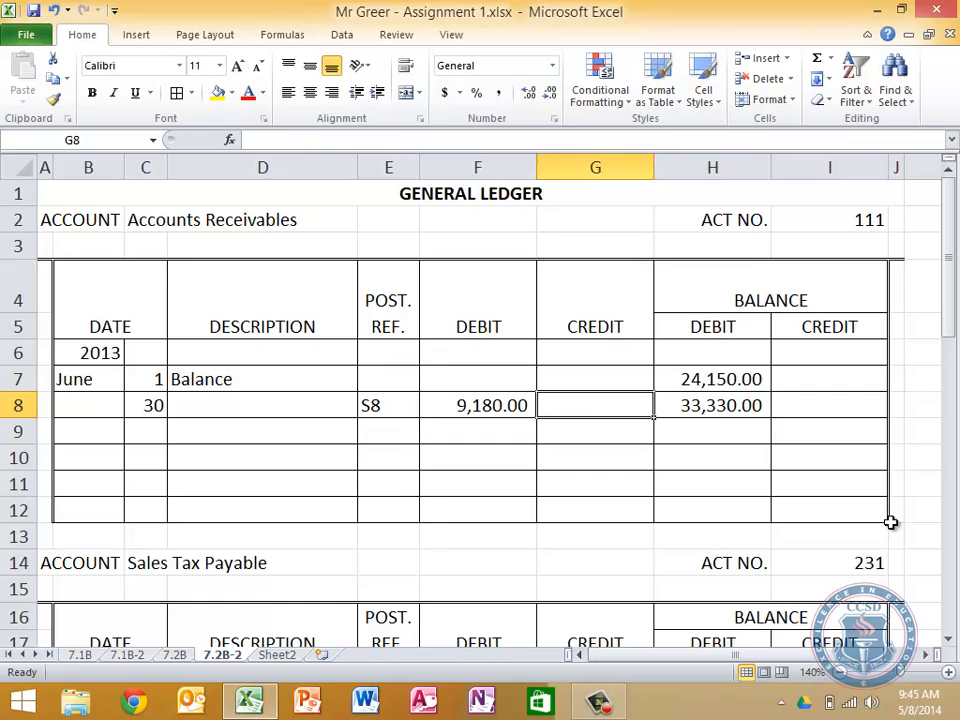
{"action": "key", "text": "Right"}
{"action": "key", "text": "Right"}
{"action": "key", "text": "Right"}
{"action": "key", "text": "Right"}
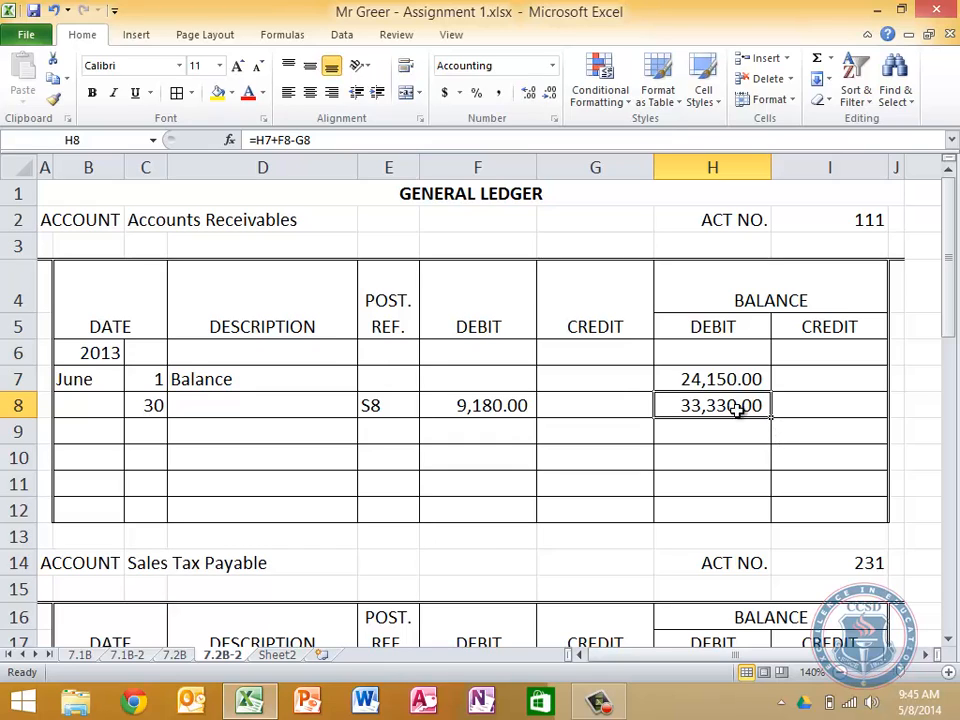
{"action": "left_click", "coordinate": [251, 408]}
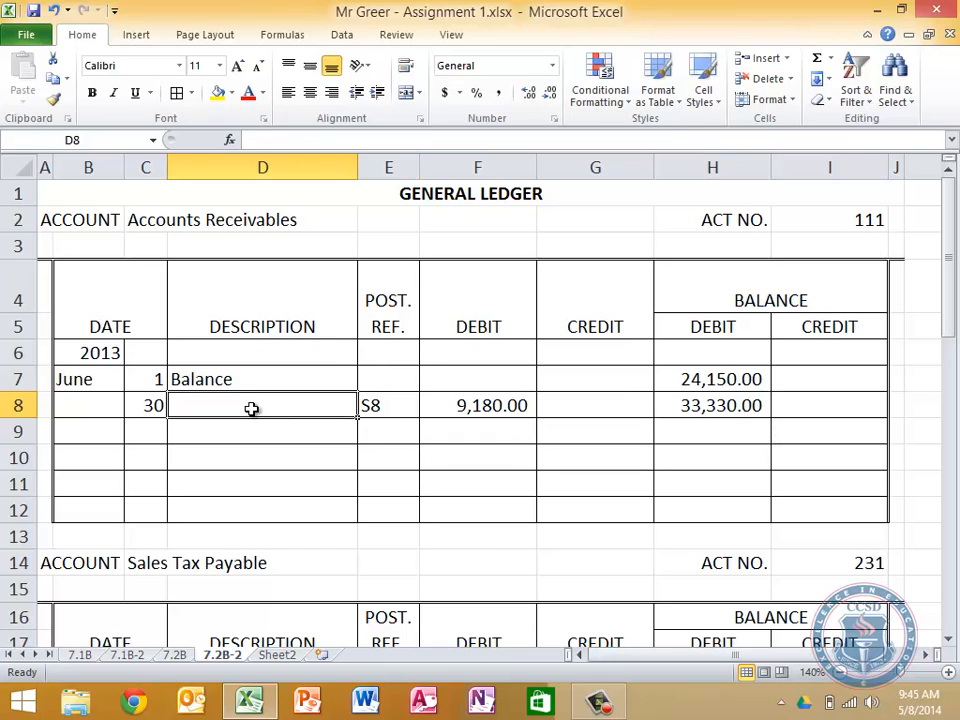
{"action": "left_click", "coordinate": [148, 405]}
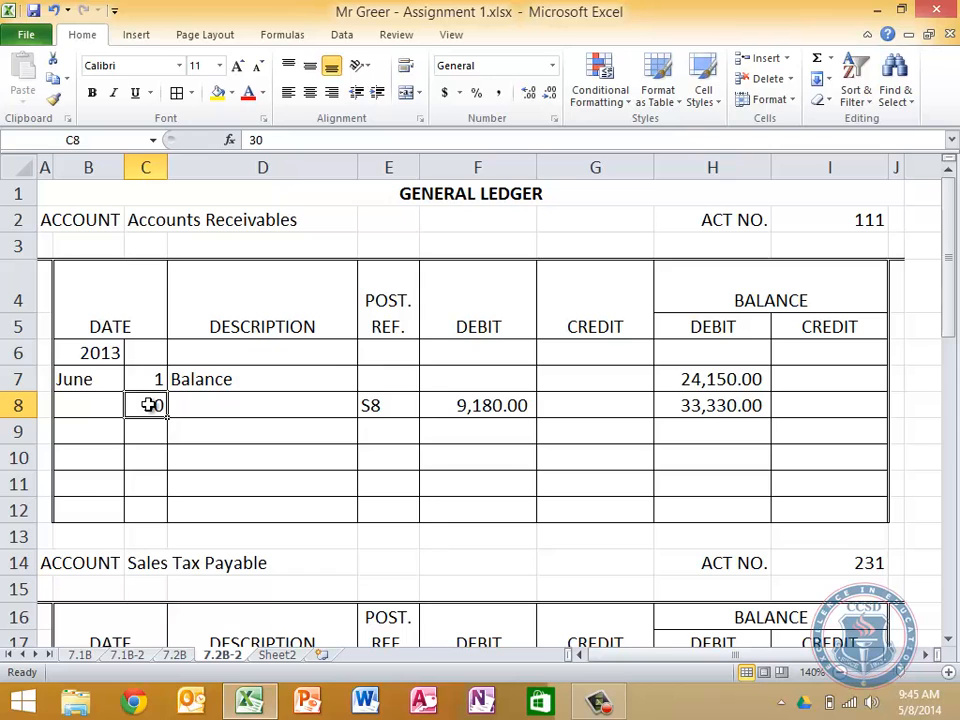
Review the June 11 and June 25 general journal entries on the 7.2B sheet for posting to the ledger
{"action": "left_click", "coordinate": [174, 654]}
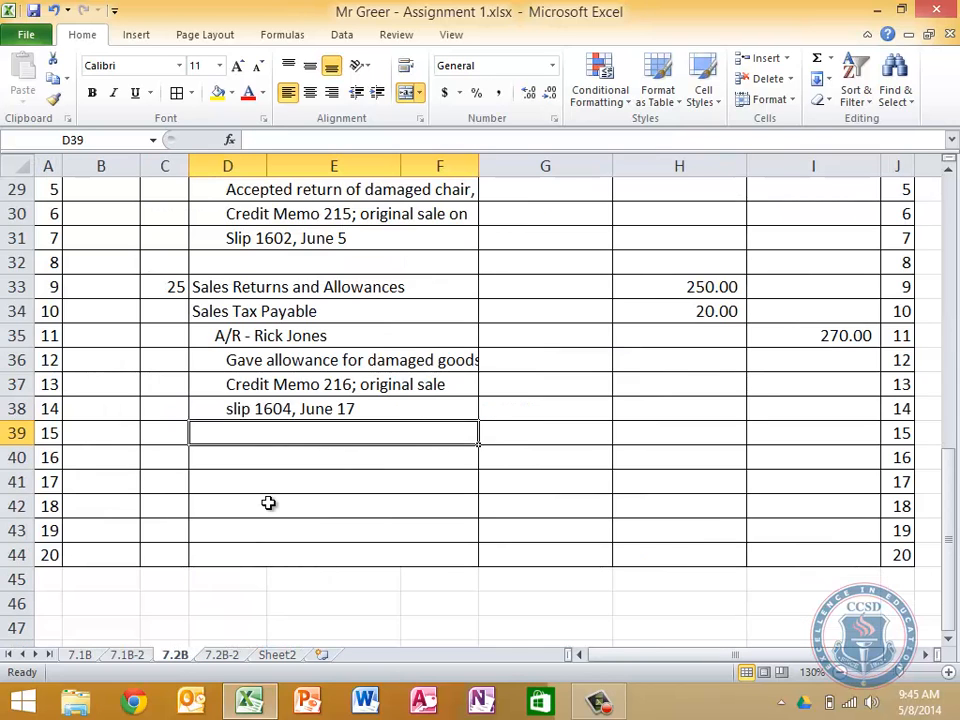
{"action": "scroll", "coordinate": [268, 501], "scroll_direction": "up", "scroll_amount": 2}
{"action": "scroll", "coordinate": [268, 505], "scroll_direction": "up", "scroll_amount": 1}
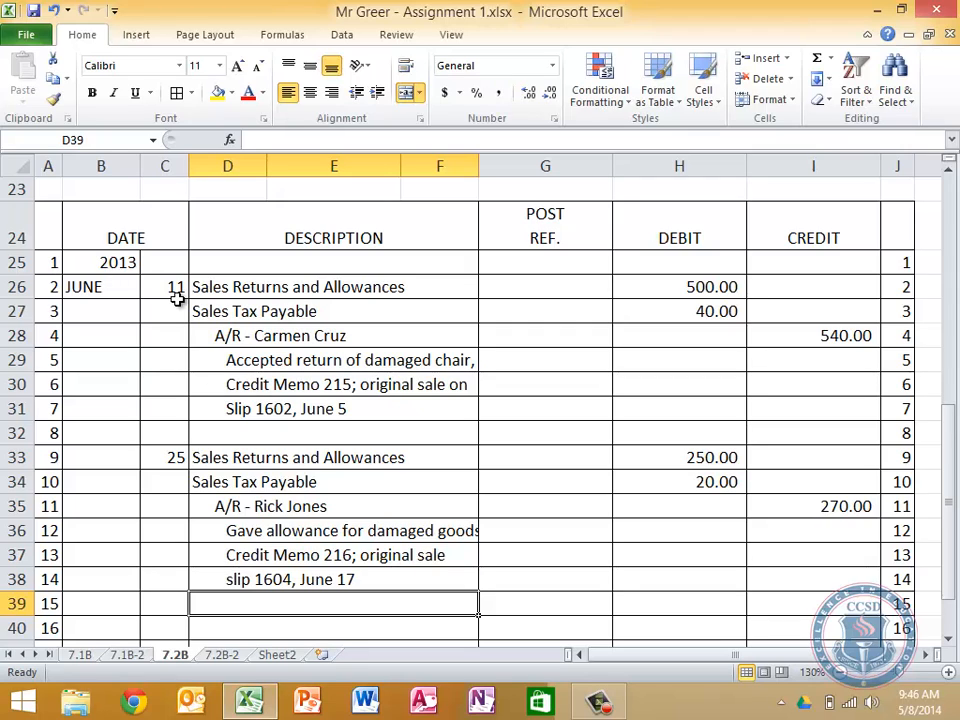
On the 7.2B-2 sheet, change row 8 of Accounts Receivables to day 11 with post reference J26, and clear its debit amount
{"action": "key", "text": "ctrl"}
{"action": "key", "text": "ctrl"}
{"action": "left_click", "coordinate": [234, 662]}
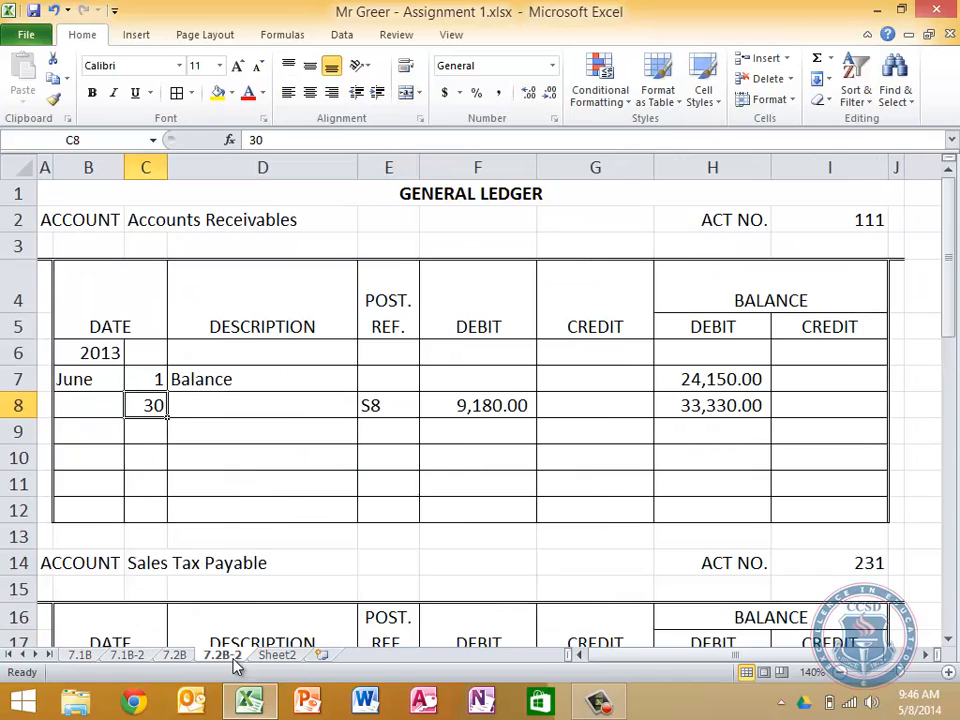
{"action": "type", "text": "11"}
{"action": "key", "text": "Tab"}
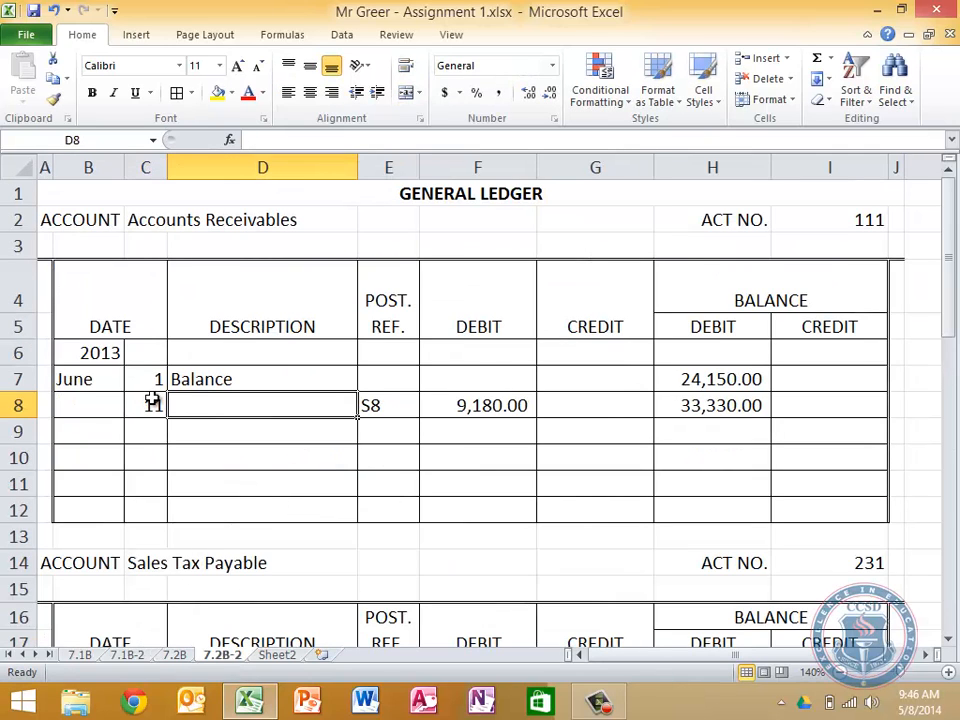
{"action": "key", "text": "Tab"}
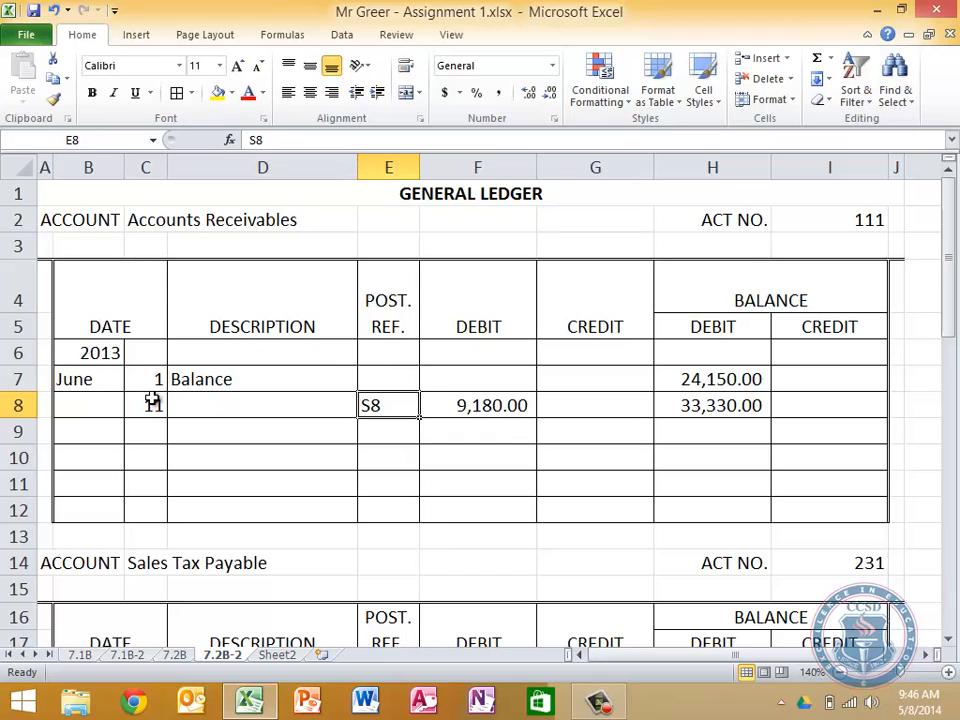
{"action": "type", "text": "J"}
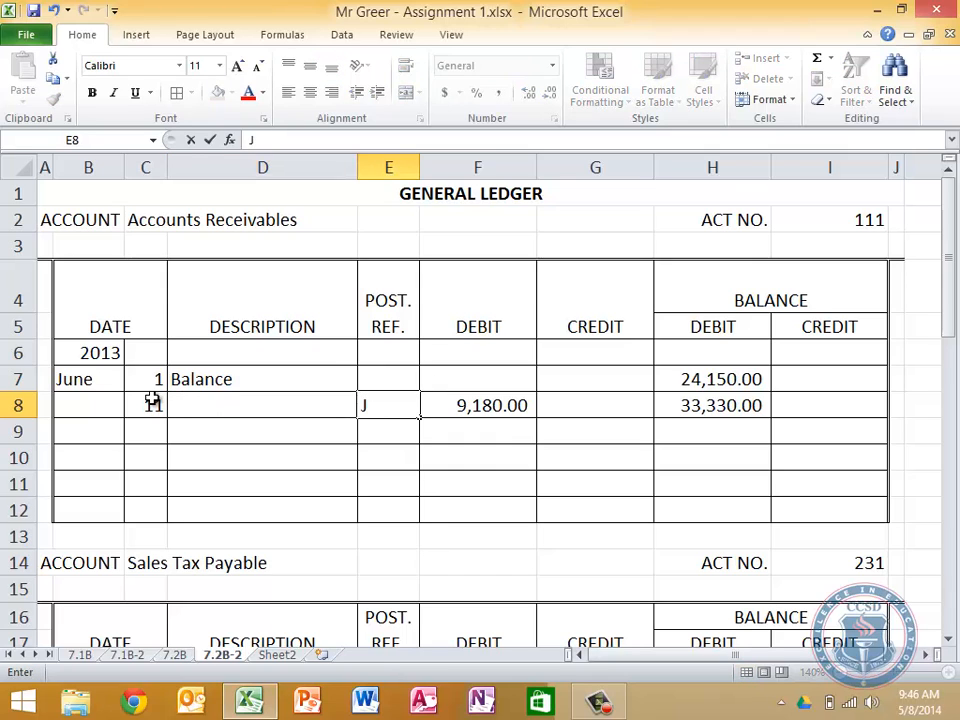
{"action": "type", "text": "26"}
{"action": "key", "text": "Tab"}
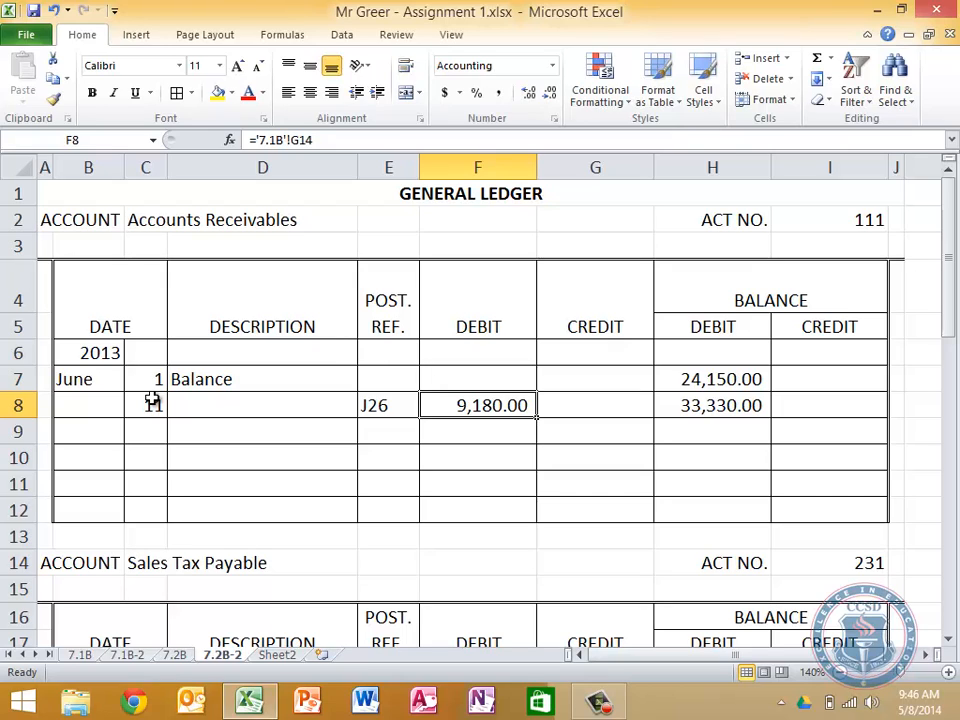
{"action": "key", "text": "Delete"}
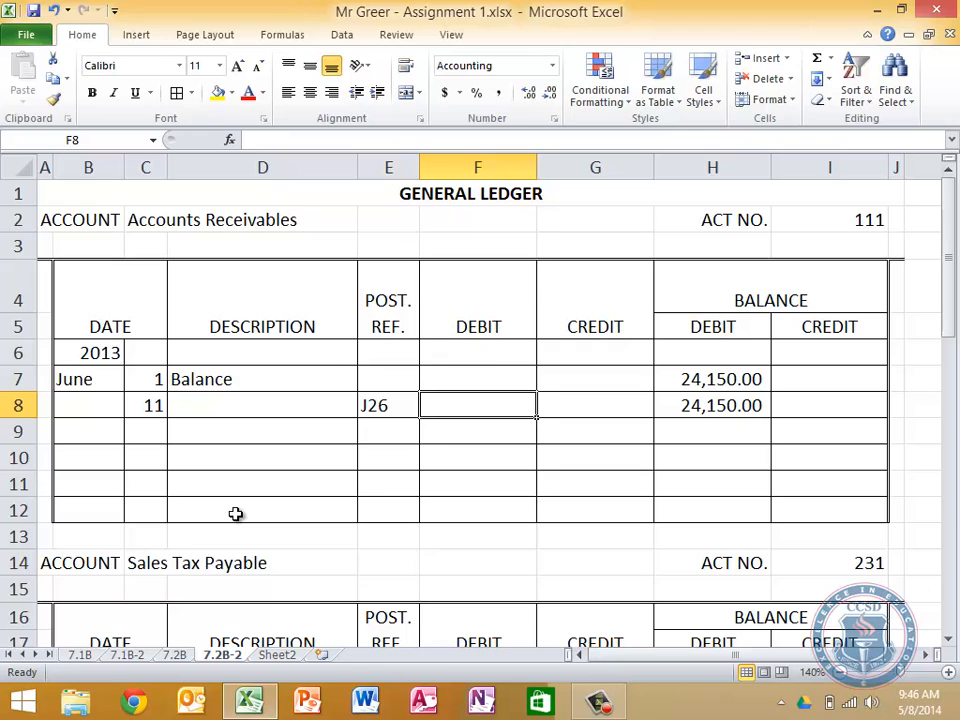
Link the June 11 credit of Accounts Receivables in G8 to the journal's A/R credit in '7.2B'!I28
{"action": "left_click", "coordinate": [175, 655]}
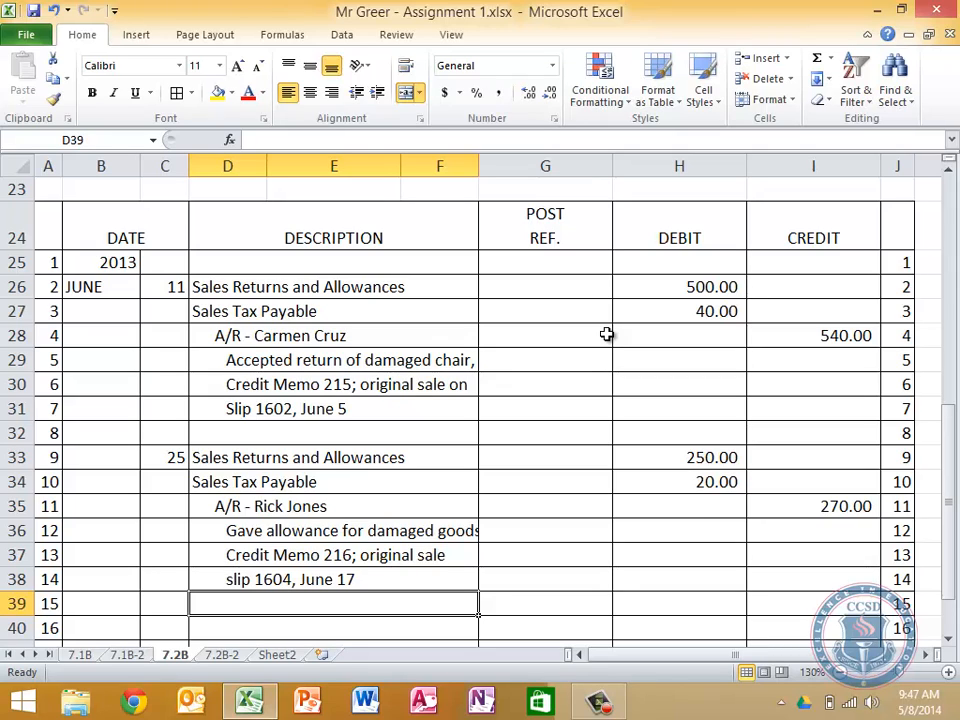
{"action": "left_click", "coordinate": [222, 655]}
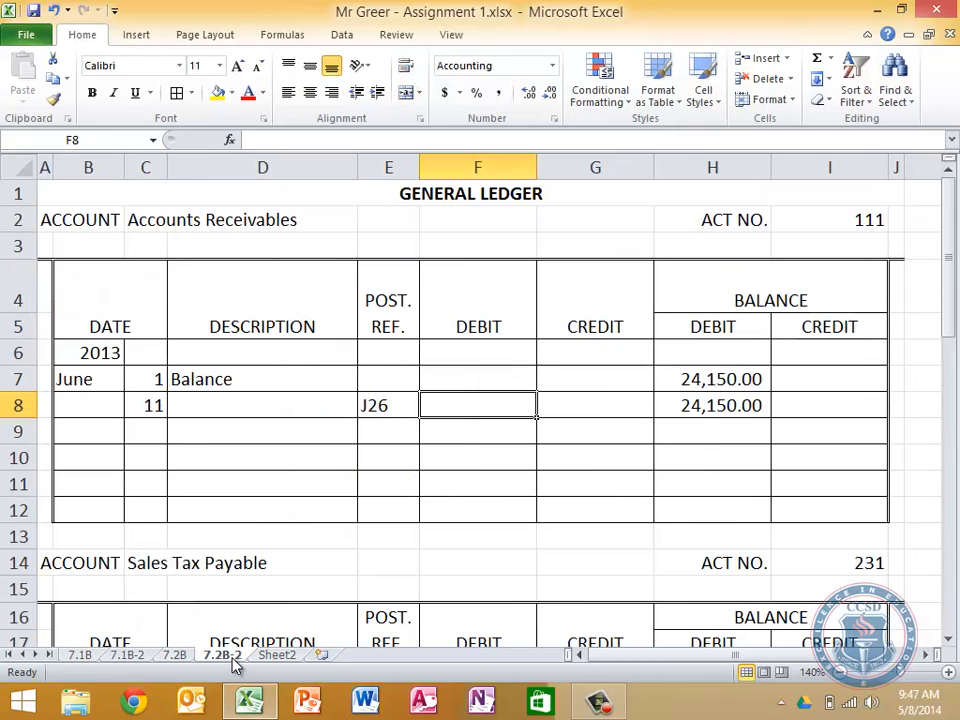
{"action": "key", "text": "Tab"}
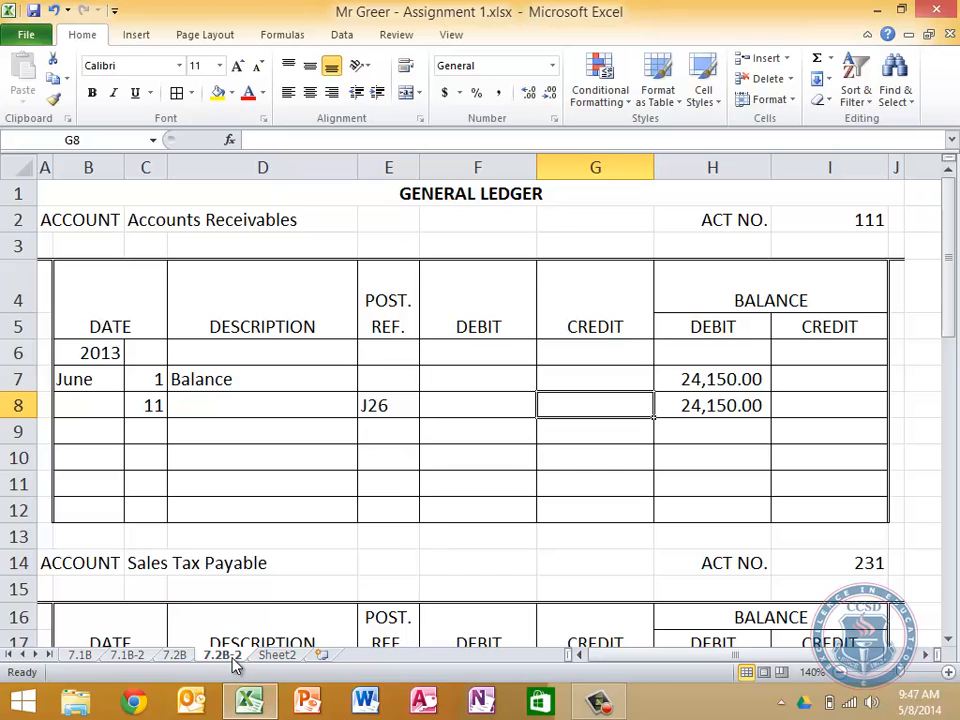
{"action": "type", "text": "="}
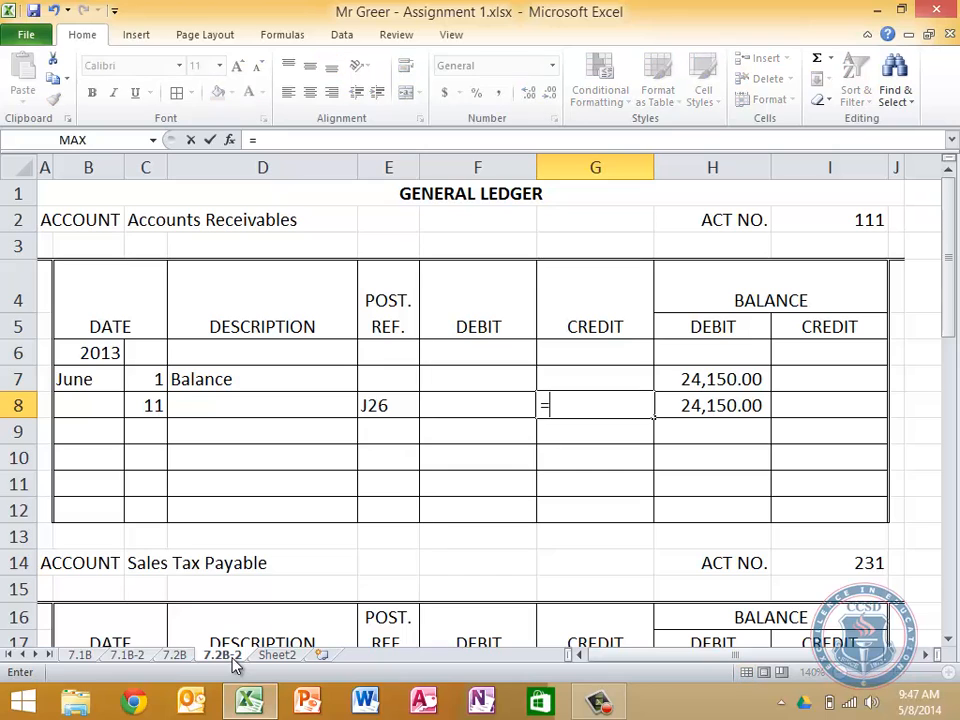
{"action": "left_click", "coordinate": [176, 658]}
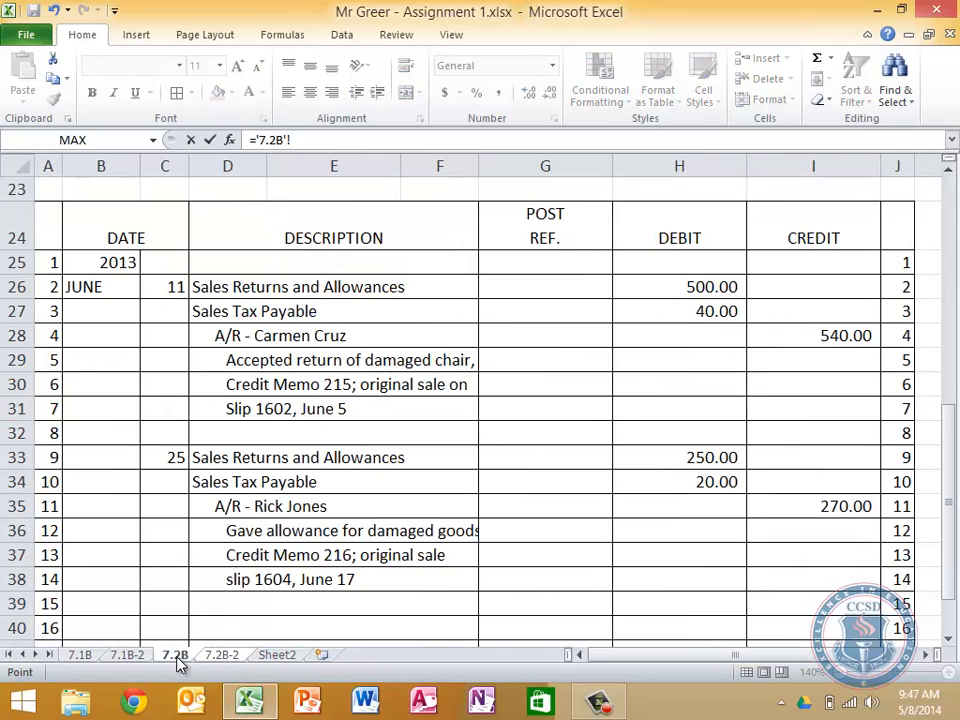
{"action": "left_click", "coordinate": [833, 337]}
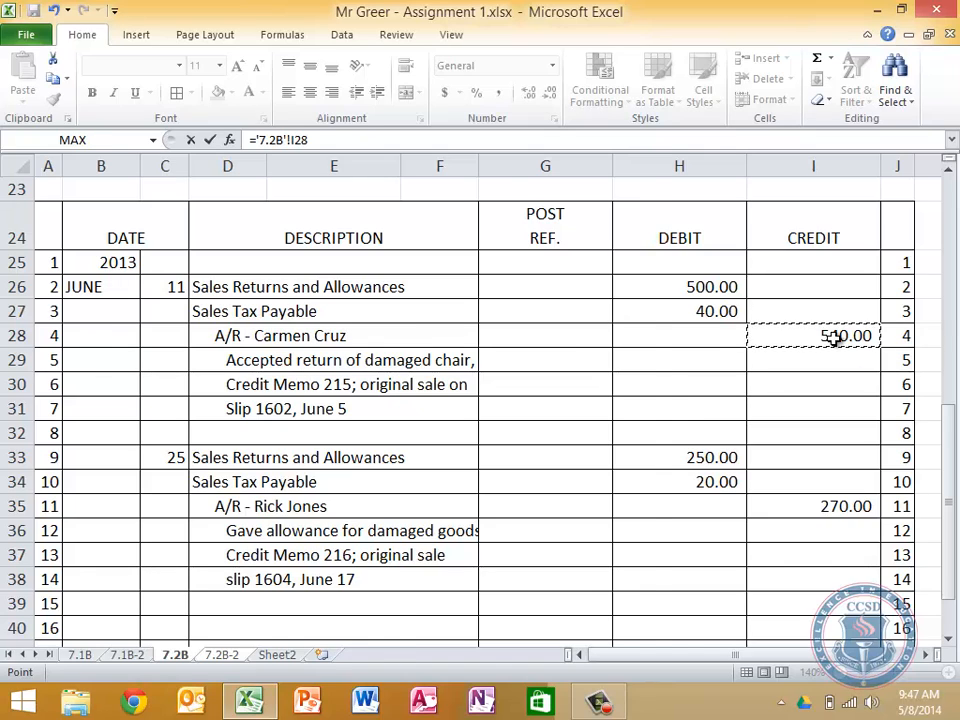
{"action": "key", "text": "Return"}
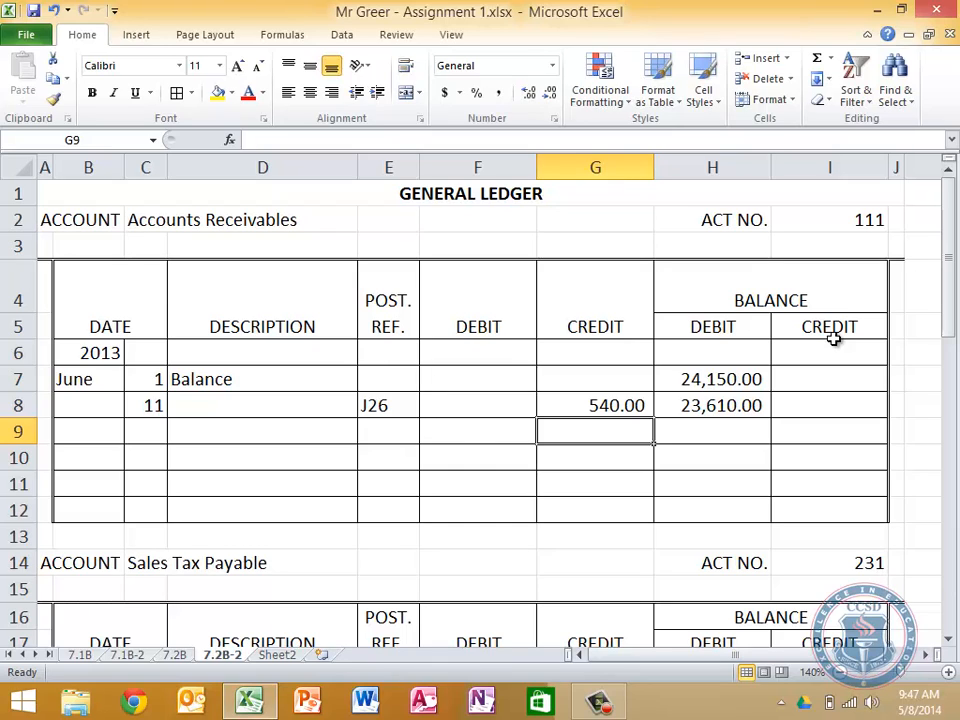
Examine the credit and balance formulas in G8 and H8 on the June 11 line of Accounts Receivables
{"action": "key", "text": "Up"}
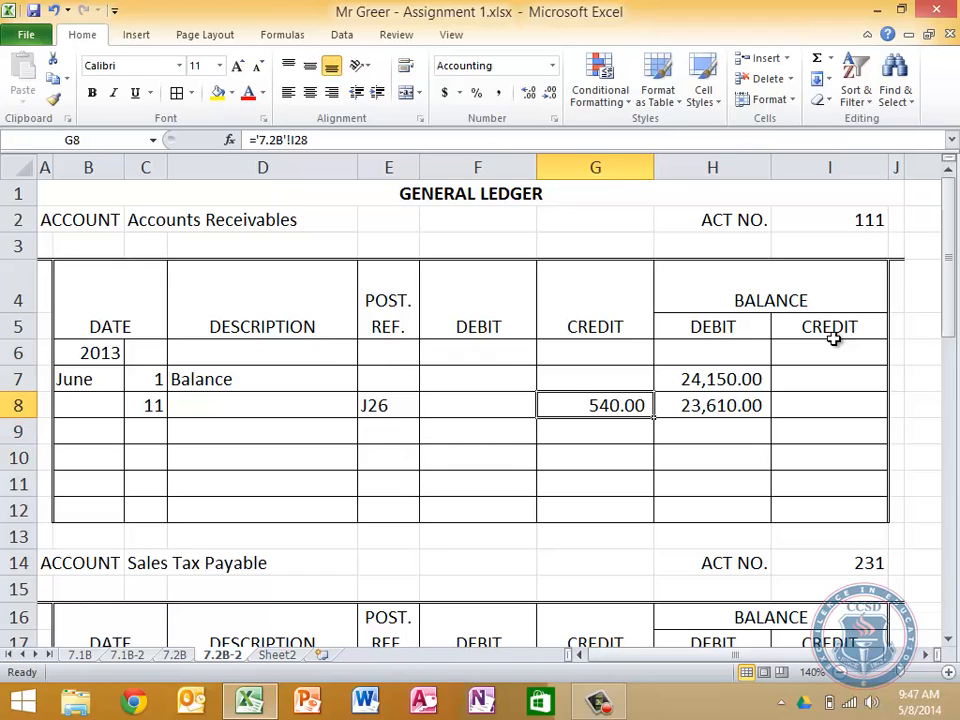
{"action": "left_click", "coordinate": [637, 145]}
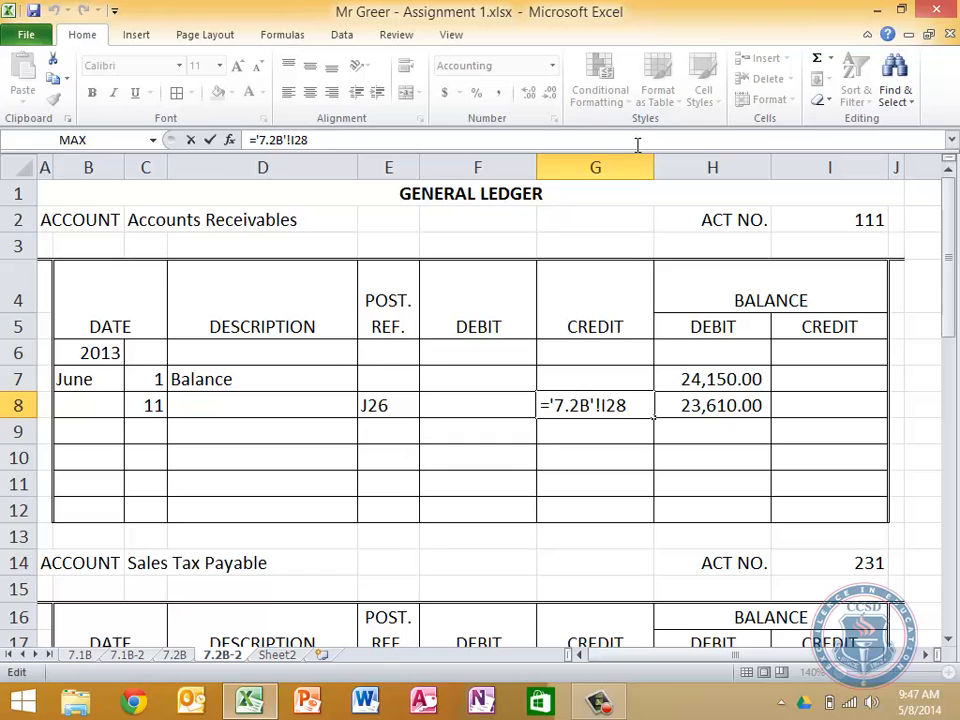
{"action": "key", "text": "Escape"}
{"action": "key", "text": "Right"}
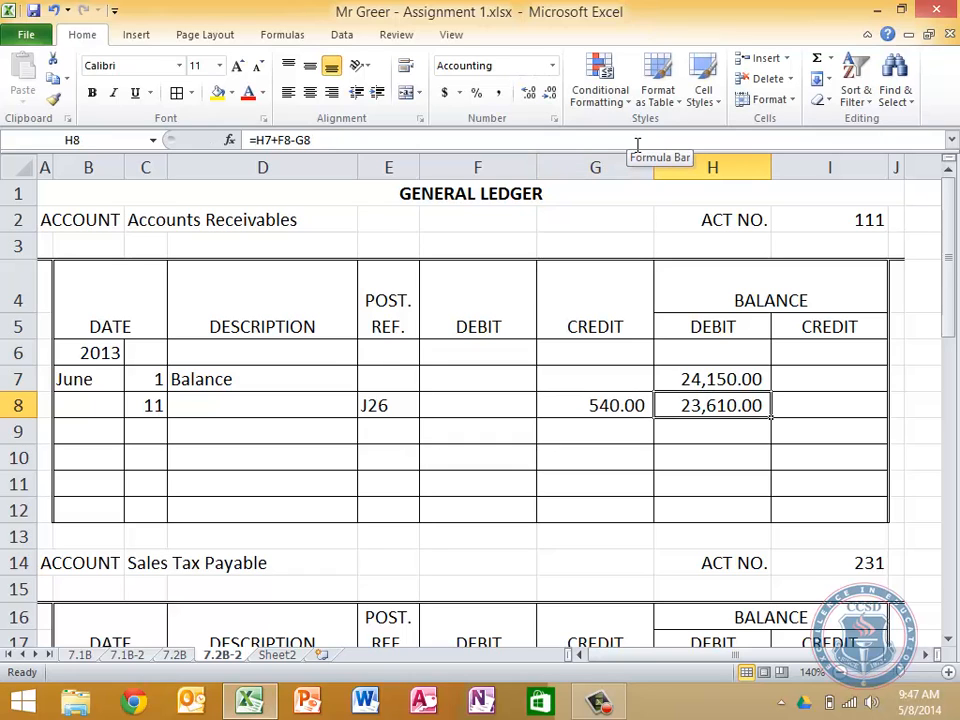
{"action": "left_click", "coordinate": [637, 145]}
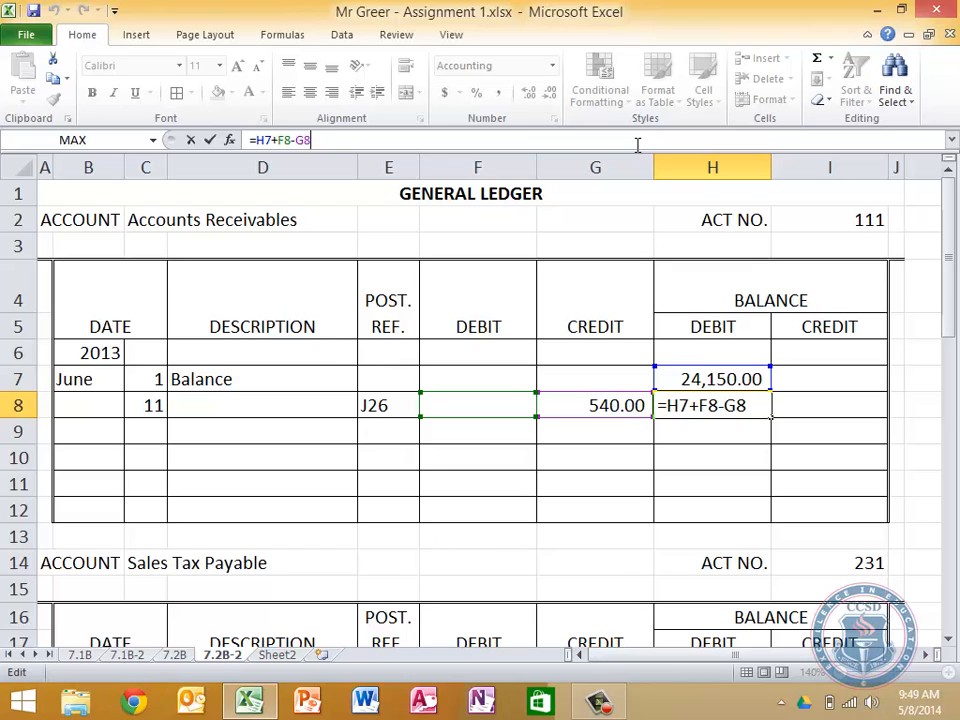
{"action": "key", "text": "Return"}
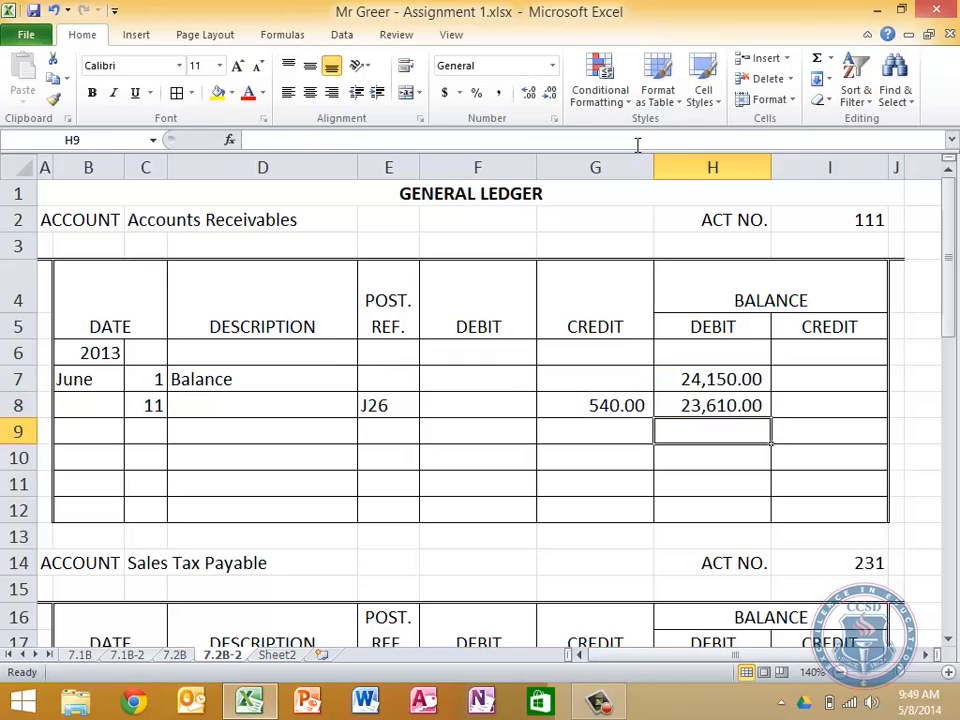
Start the June 25 posting in row 9 of Accounts Receivables with day 25 and post reference J26
{"action": "key", "text": "Left"}
{"action": "key", "text": "Left"}
{"action": "key", "text": "Left"}
{"action": "key", "text": "Left"}
{"action": "key", "text": "Left"}
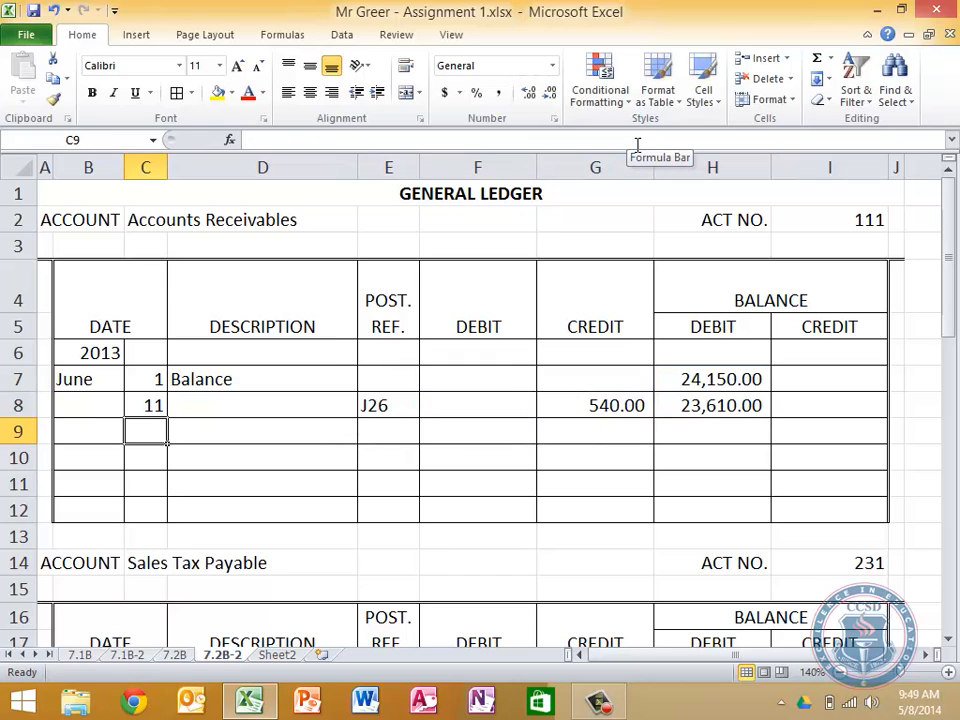
{"action": "left_click", "coordinate": [180, 656]}
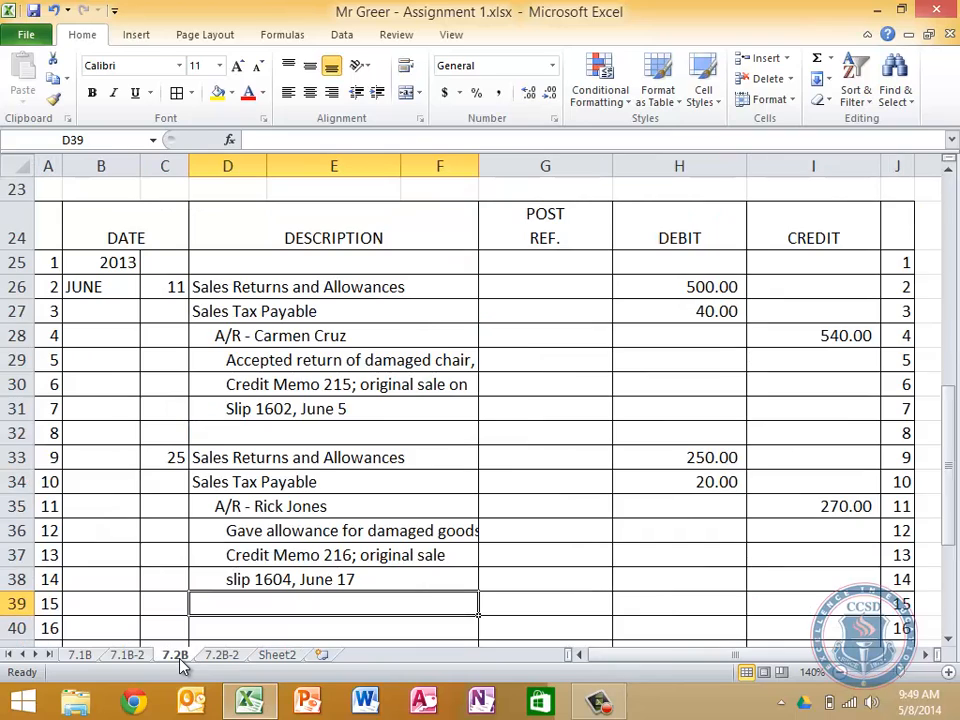
{"action": "left_click", "coordinate": [222, 655]}
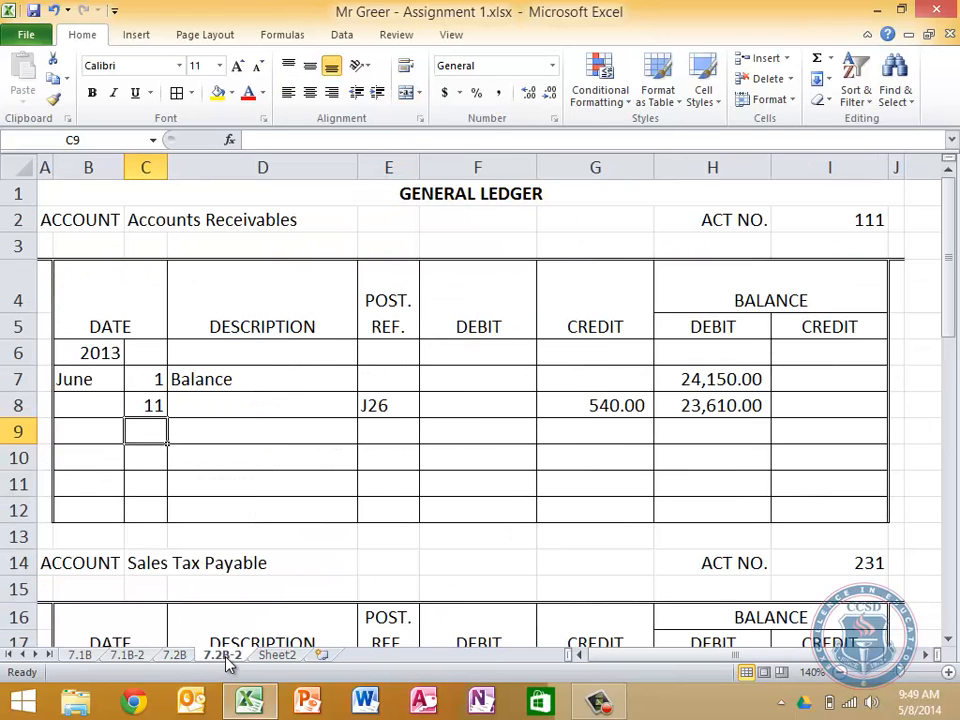
{"action": "type", "text": "25"}
{"action": "key", "text": "Tab"}
{"action": "key", "text": "Tab"}
{"action": "type", "text": "J26"}
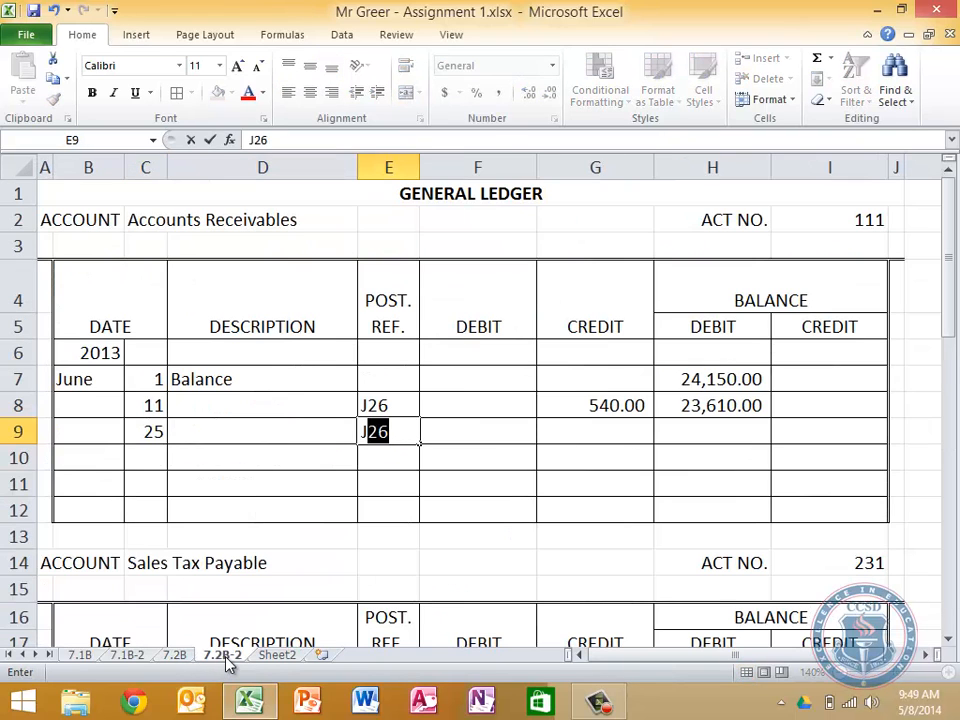
{"action": "key", "text": "Tab"}
{"action": "key", "text": "Tab"}
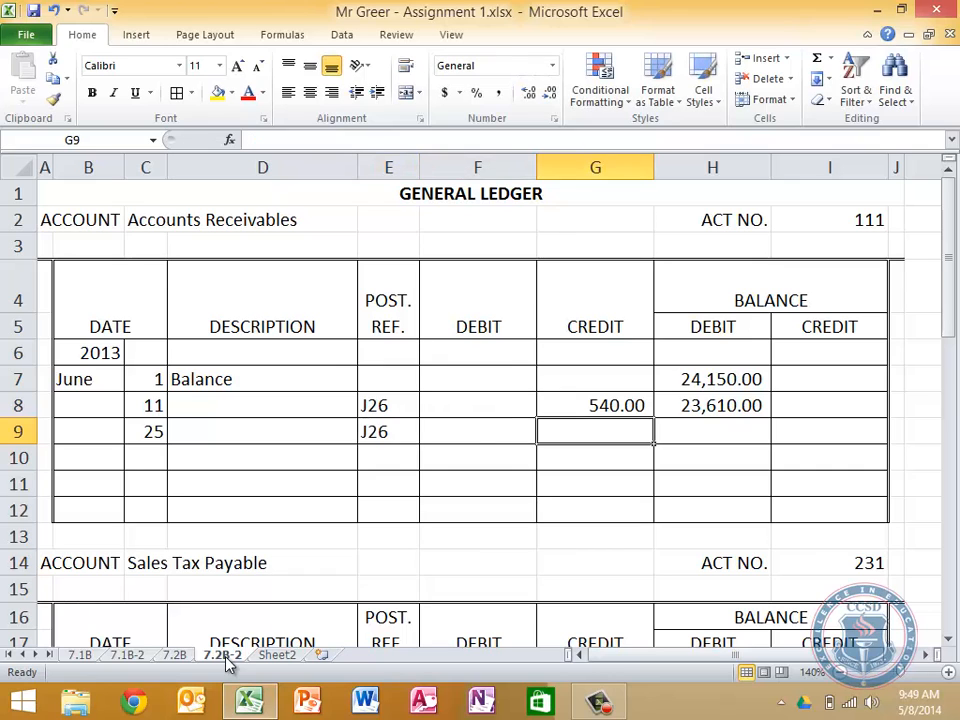
Link the June 25 credit in G9 to '7.2B'!I35 and fill the balance formula from H8 down to H9
{"action": "type", "text": "="}
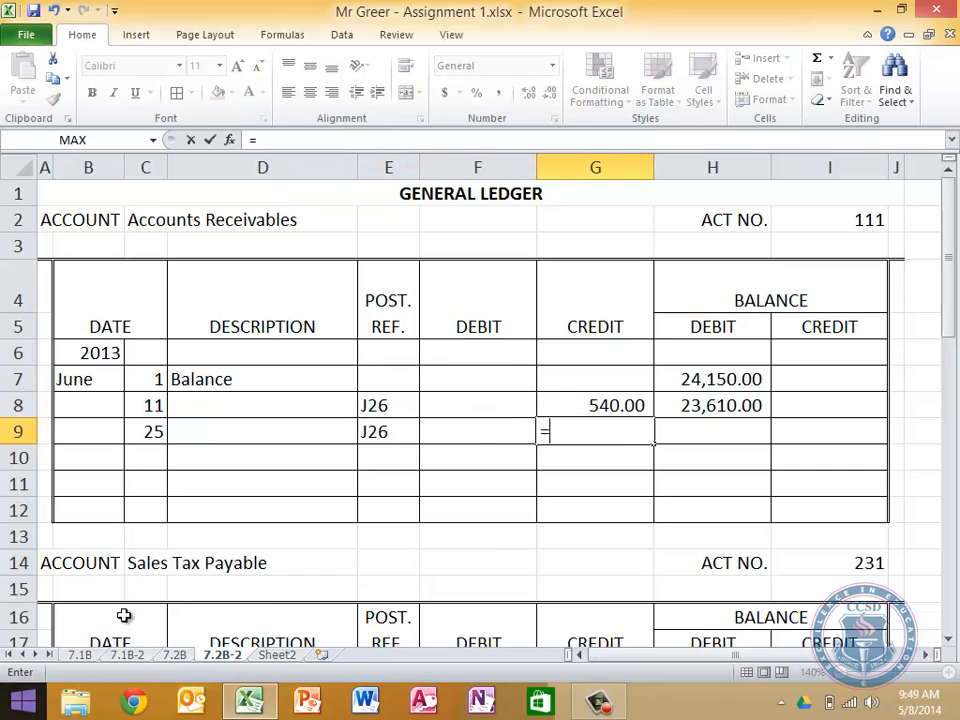
{"action": "left_click", "coordinate": [177, 656]}
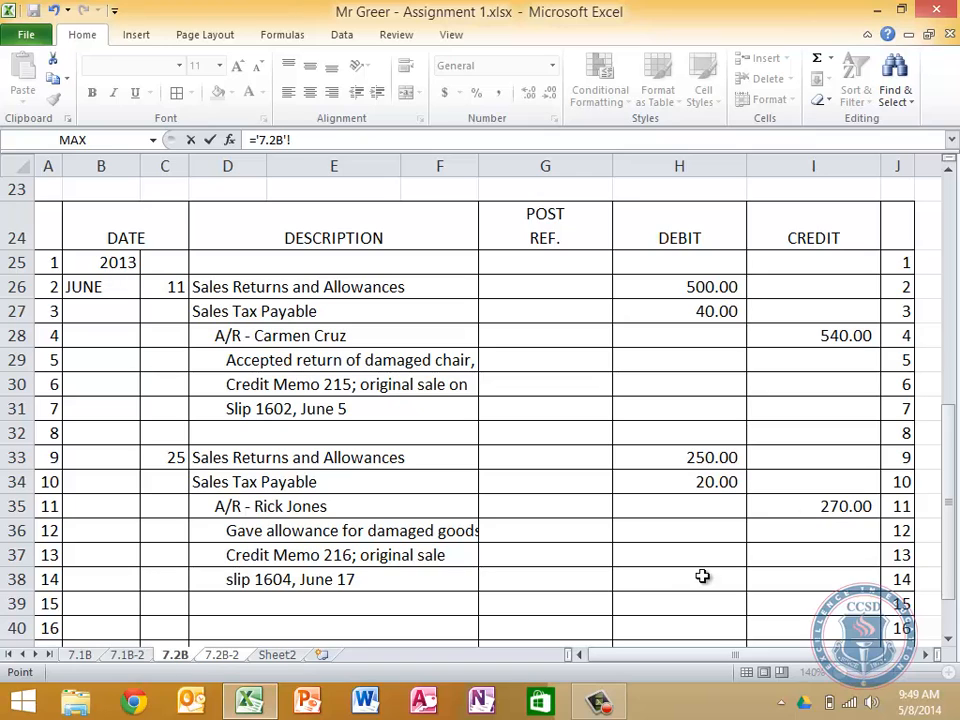
{"action": "left_click", "coordinate": [826, 506]}
{"action": "key", "text": "Return"}
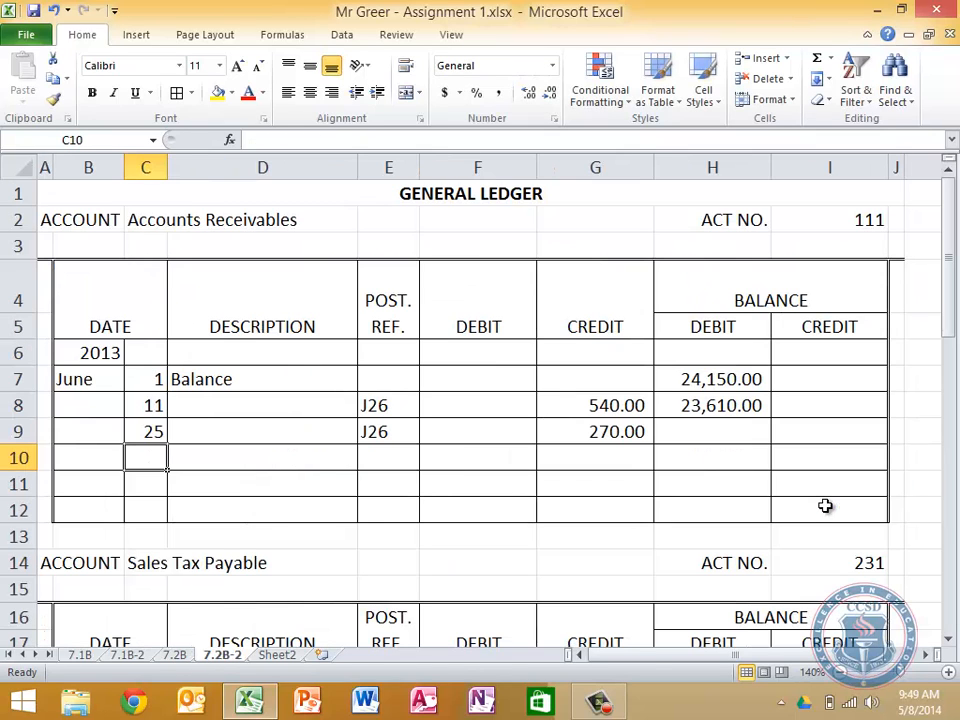
{"action": "left_click", "coordinate": [732, 405]}
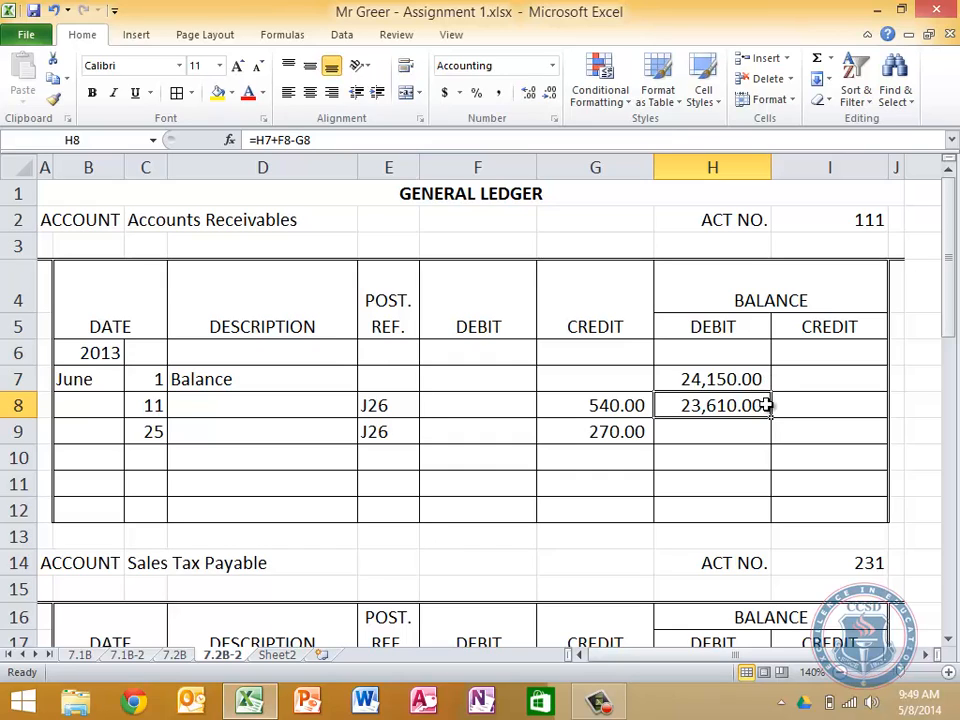
{"action": "left_click_drag", "start_coordinate": [771, 420], "coordinate": [771, 442]}
{"action": "left_click", "coordinate": [792, 465]}
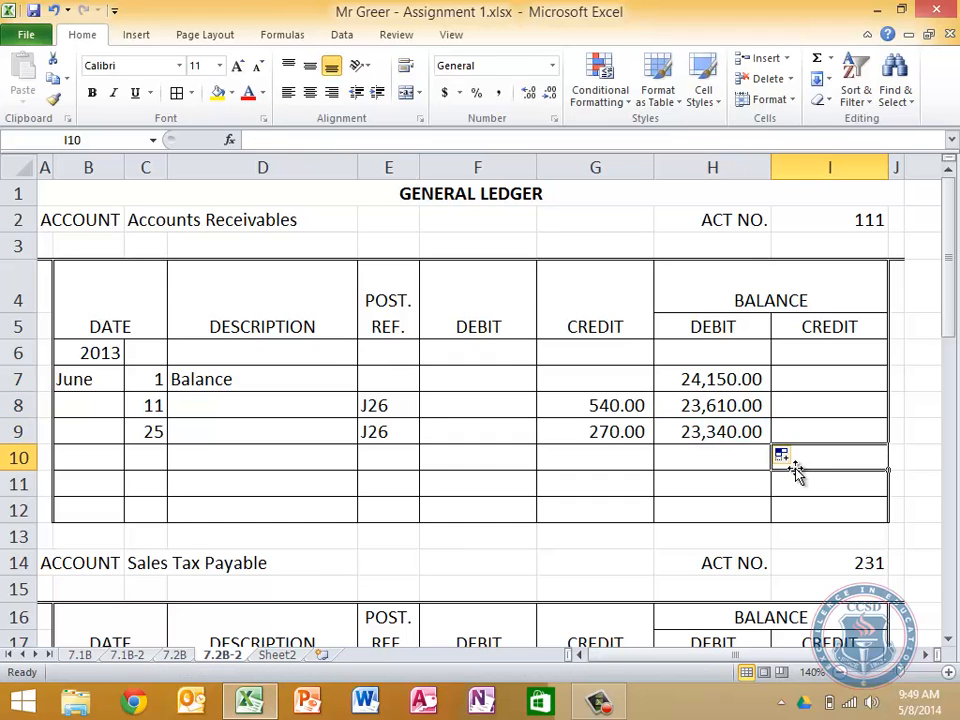
Test the June 25 balance formula by replacing the credit in G9 with a 5600 debit in F9, and undo both changes
{"action": "left_click", "coordinate": [739, 430]}
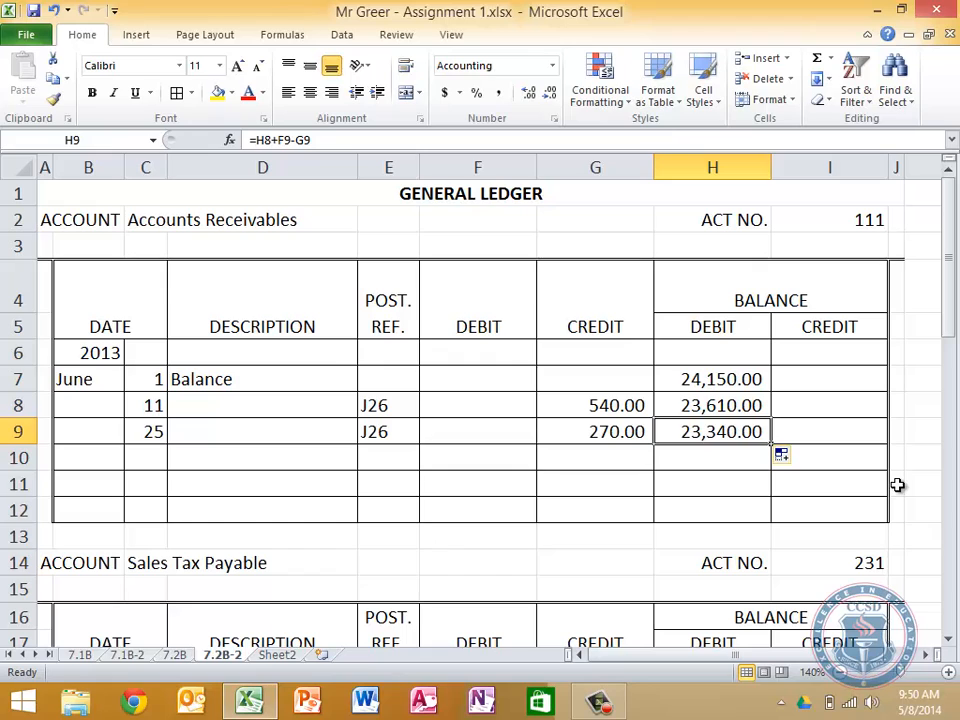
{"action": "key", "text": "Left"}
{"action": "key", "text": "Delete"}
{"action": "key", "text": "Left"}
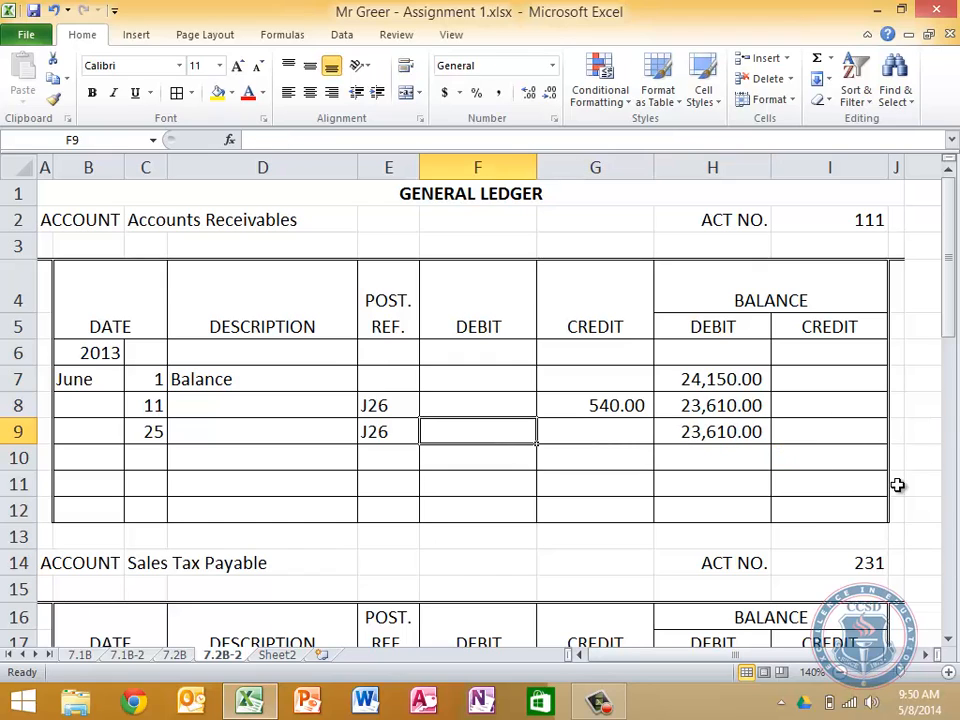
{"action": "type", "text": "5600"}
{"action": "key", "text": "Return"}
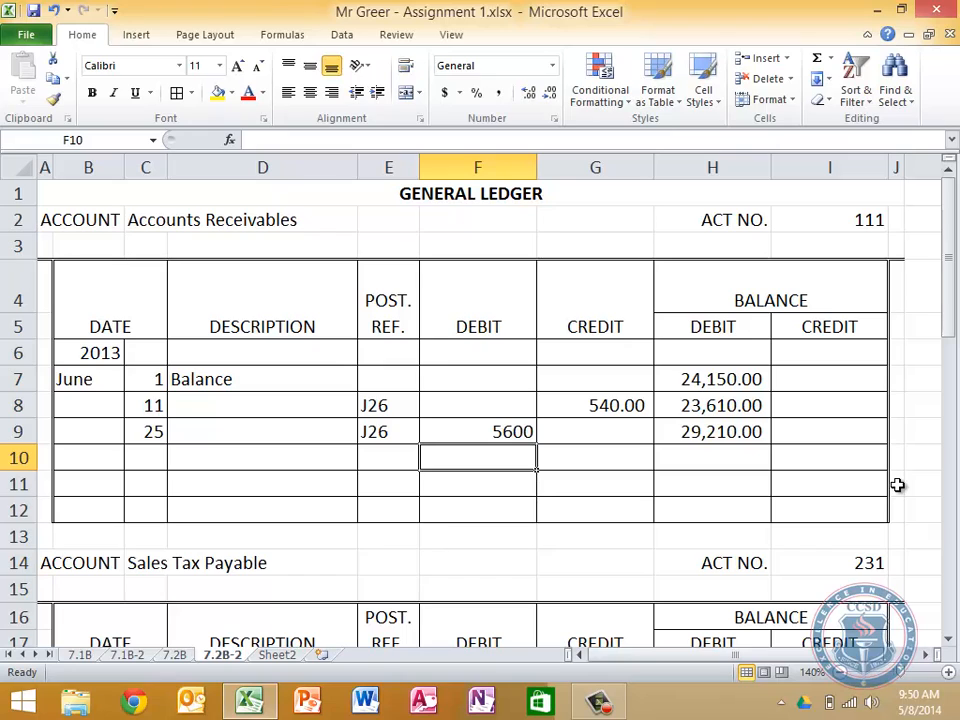
{"action": "key", "text": "ctrl+z"}
{"action": "key", "text": "ctrl+z"}
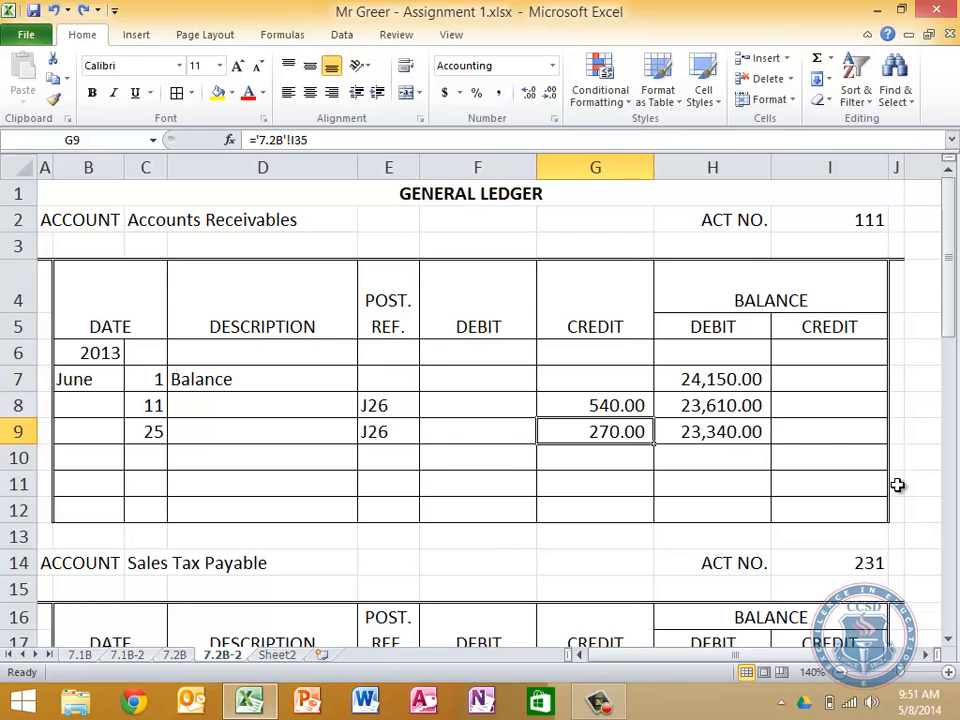
Examine the balance formula in H9 on the June 25 line of Accounts Receivables
{"action": "left_click", "coordinate": [715, 433]}
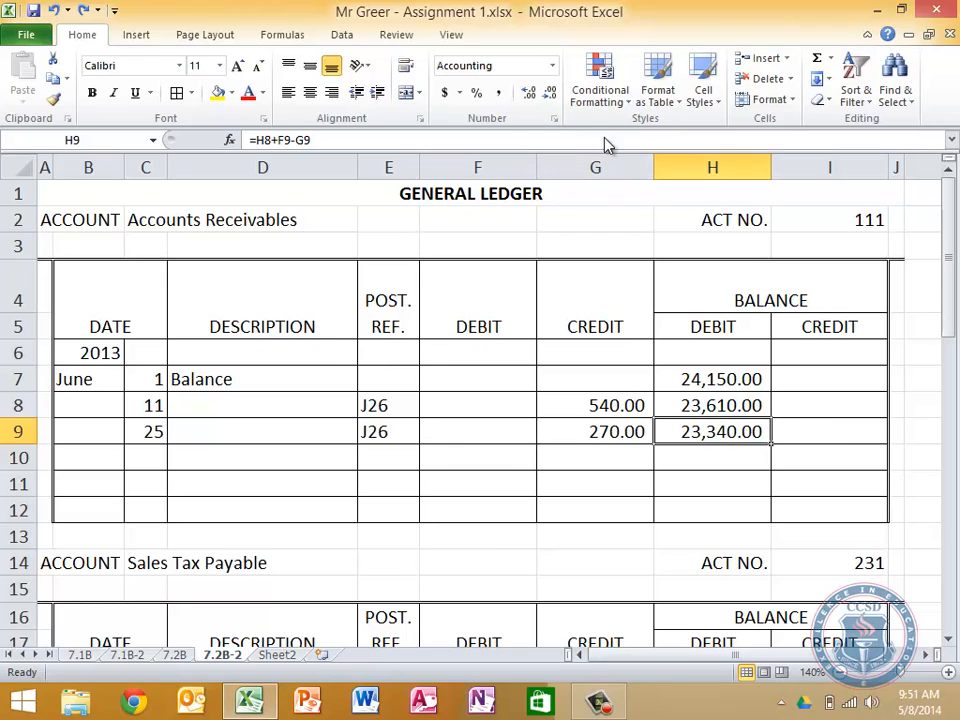
{"action": "left_click", "coordinate": [495, 140]}
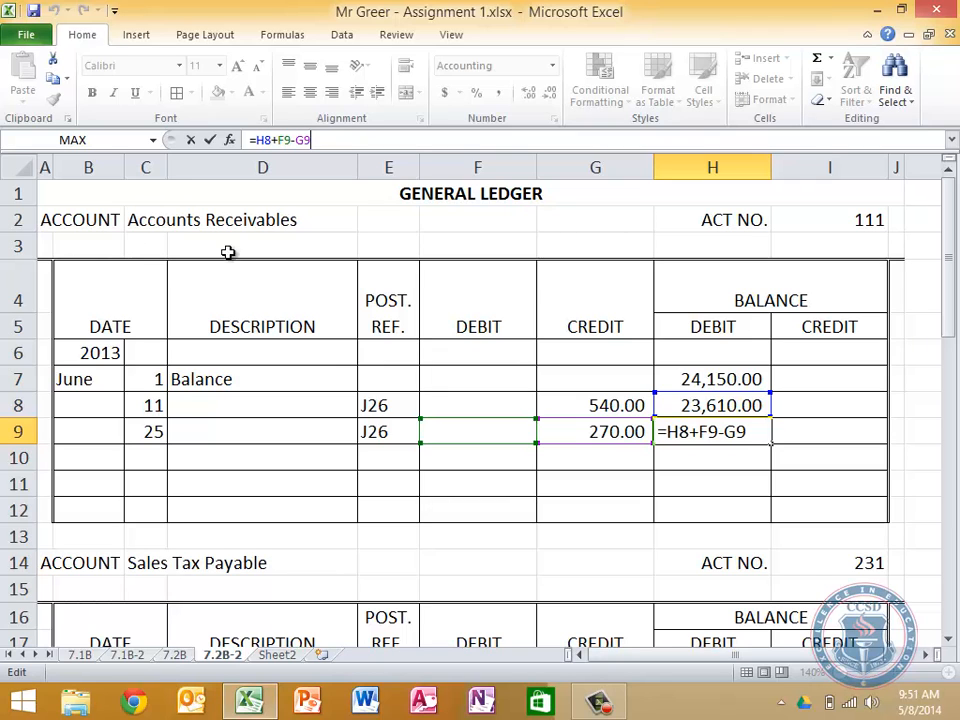
{"action": "scroll", "coordinate": [315, 303], "scroll_direction": "down", "scroll_amount": 2}
{"action": "scroll", "coordinate": [315, 303], "scroll_direction": "up", "scroll_amount": 2}
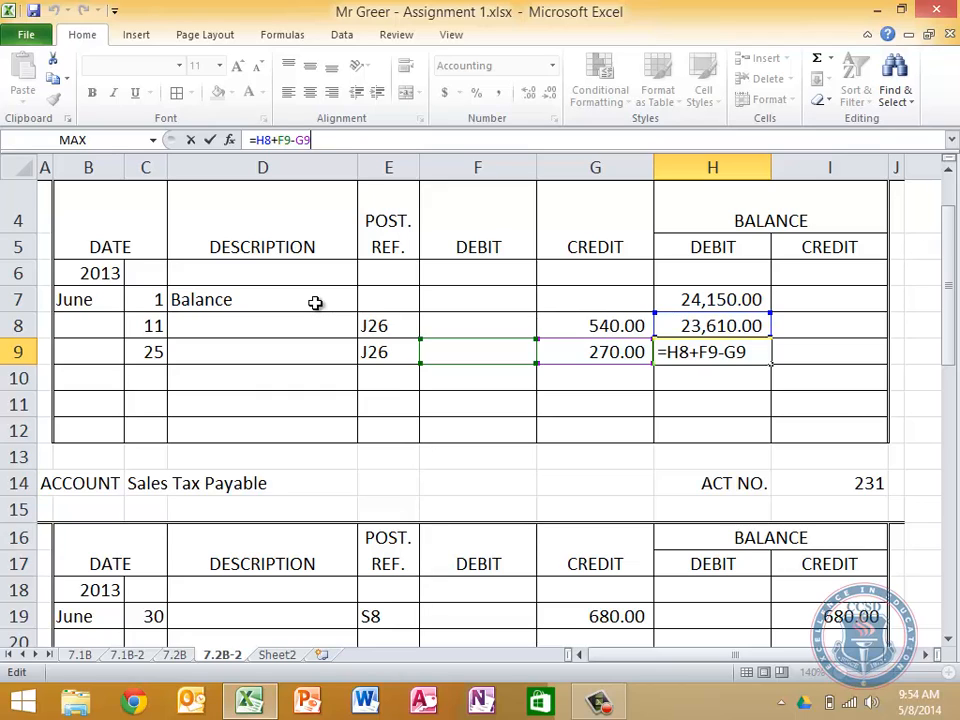
{"action": "key", "text": "Return"}
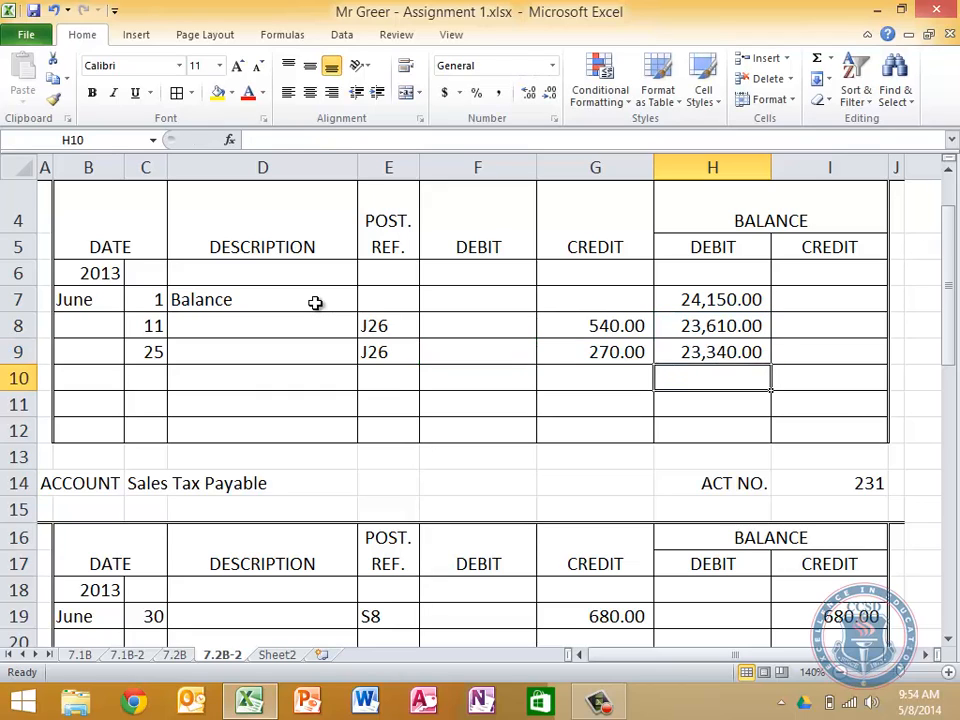
Test how the June 25 balance depends on H8 by clearing the June 11 balance, and undo the deletion
{"action": "key", "text": "Up"}
{"action": "key", "text": "Up"}
{"action": "key", "text": "Delete"}
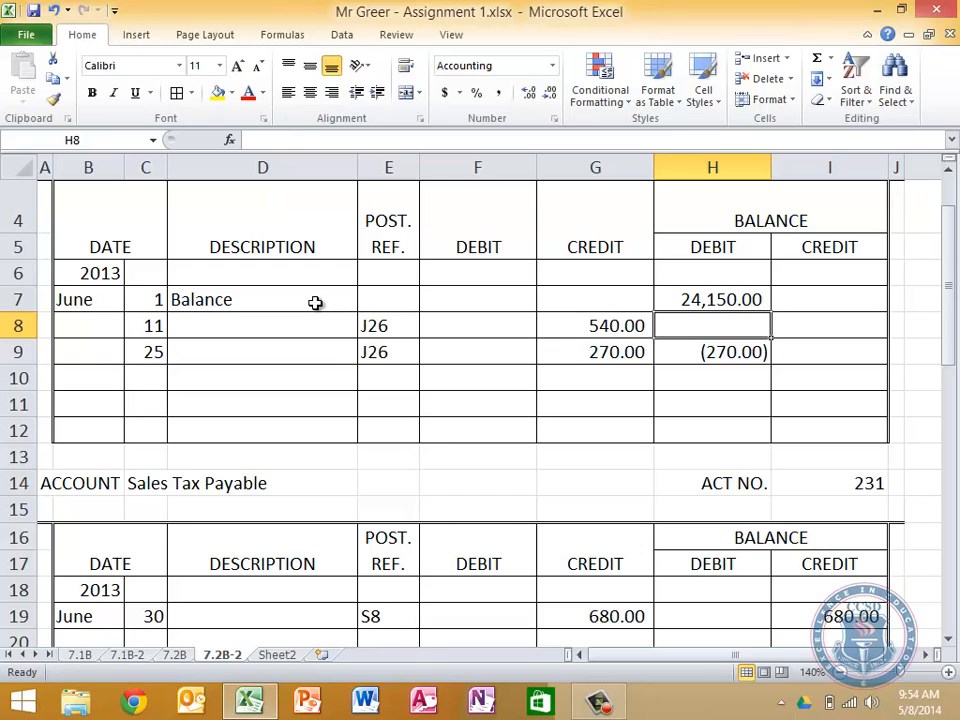
{"action": "key", "text": "ctrl+z"}
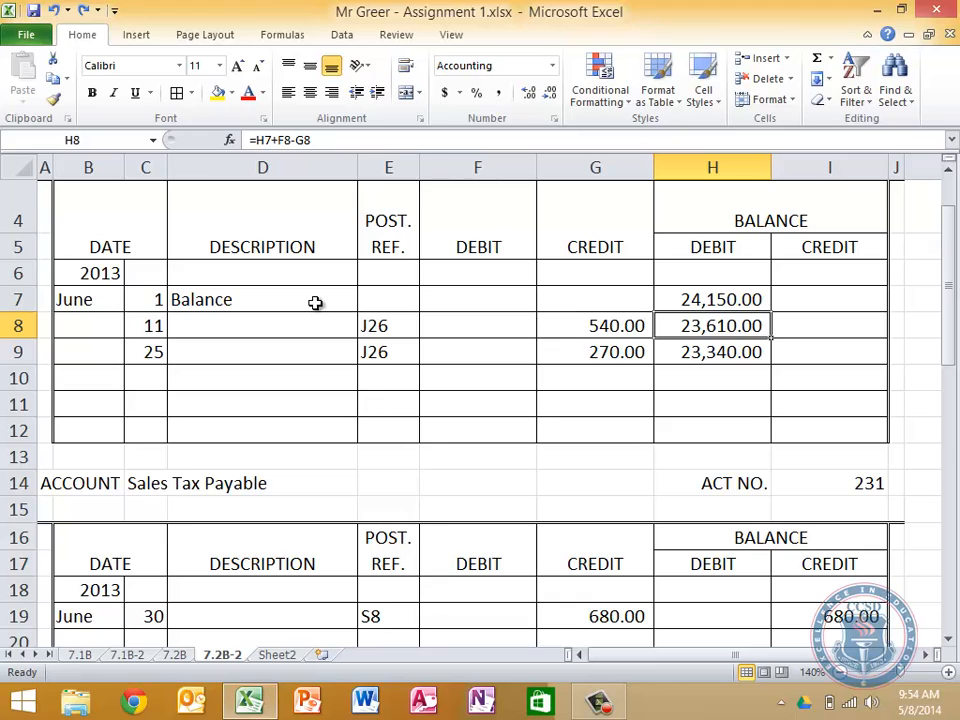
Start the June 30 posting in row 10 of Accounts Receivables with day 30 and post reference S9
{"action": "key", "text": "Down"}
{"action": "key", "text": "Left"}
{"action": "key", "text": "Down"}
{"action": "key", "text": "Left"}
{"action": "key", "text": "Left"}
{"action": "key", "text": "Left"}
{"action": "key", "text": "Left"}
{"action": "type", "text": "30"}
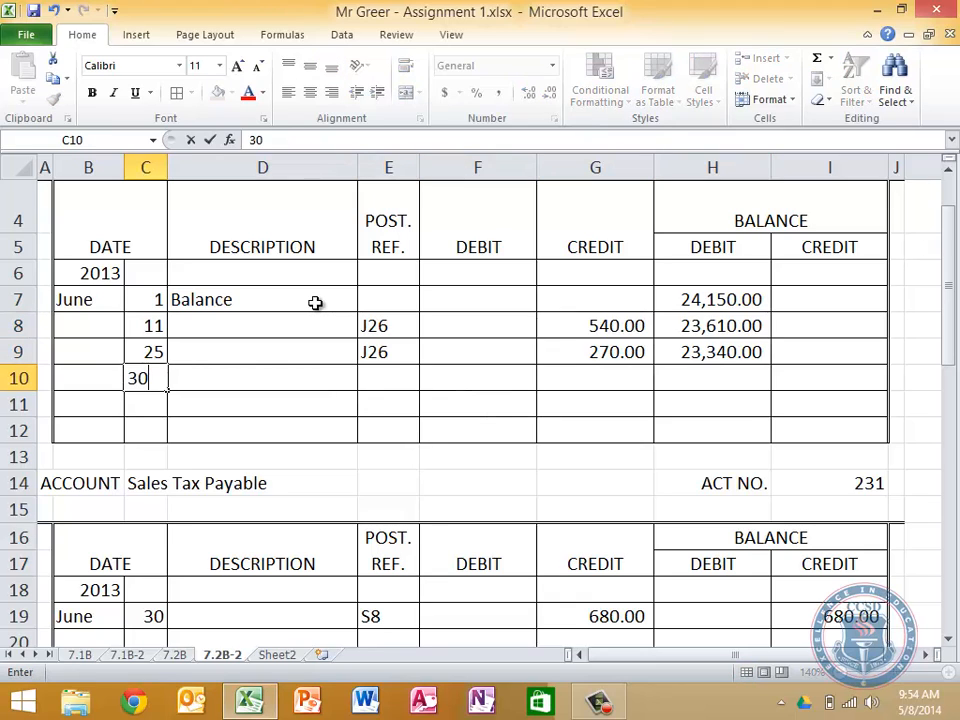
{"action": "key", "text": "Right"}
{"action": "key", "text": "Right"}
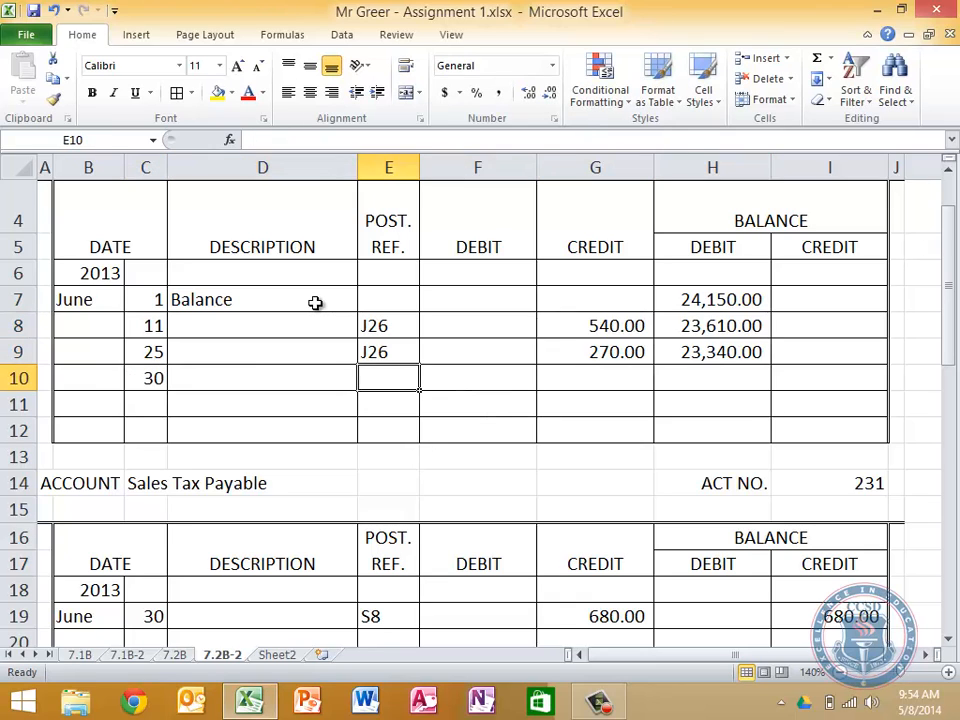
{"action": "type", "text": "S9"}
{"action": "key", "text": "Right"}
{"action": "key", "text": "Right"}
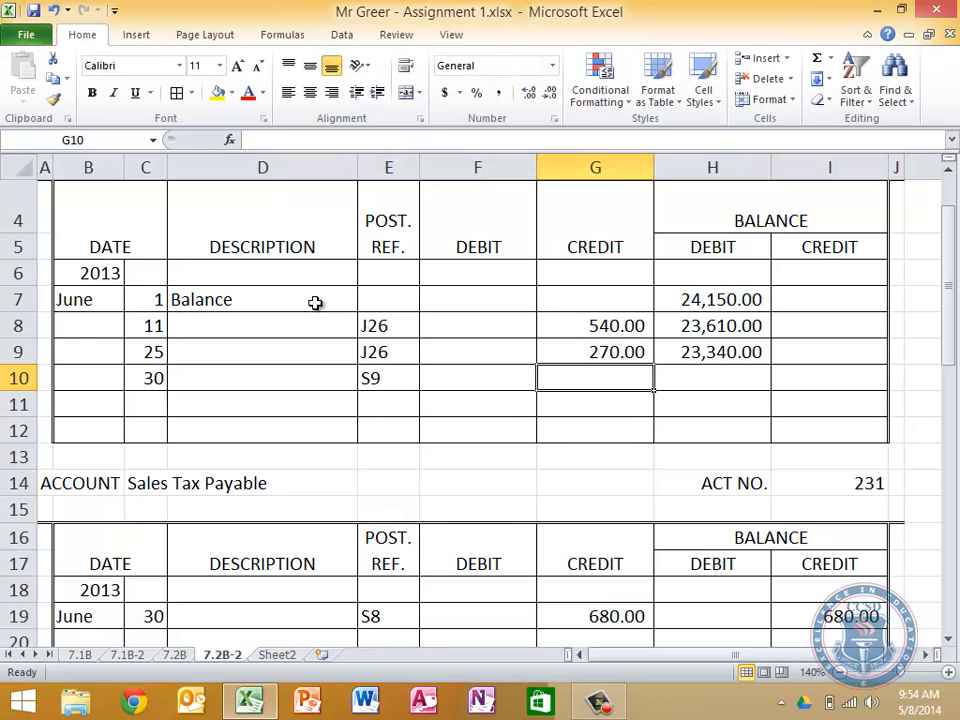
{"action": "key", "text": "Left"}
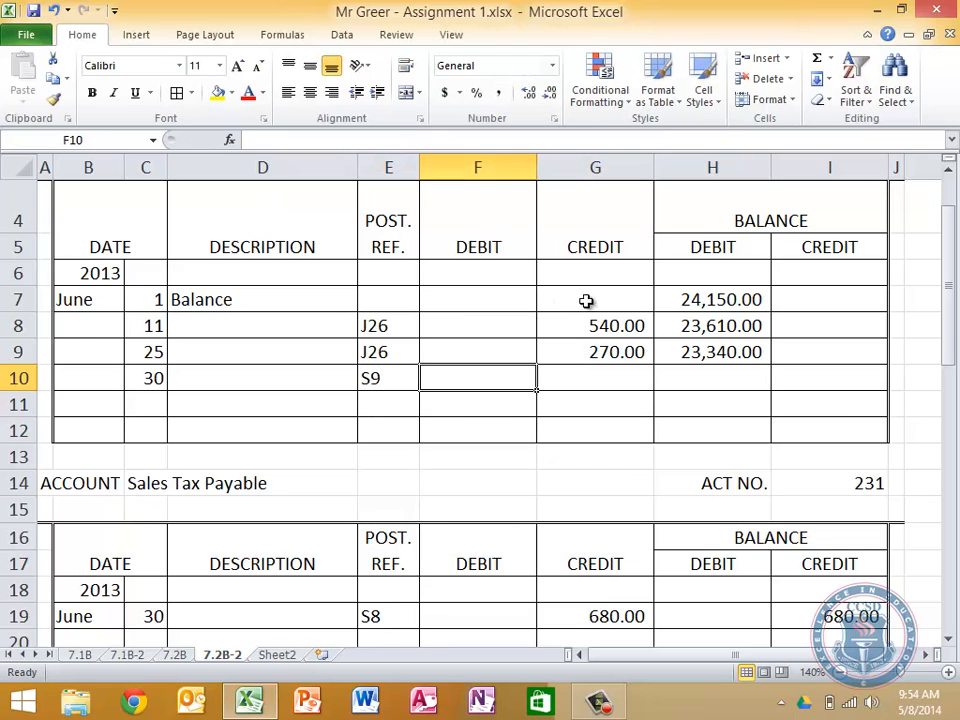
Fill the Accounts Receivables balance formula from H9 down to H10, and check the sales journal totals on sheet 7.2B
{"action": "left_click", "coordinate": [707, 355]}
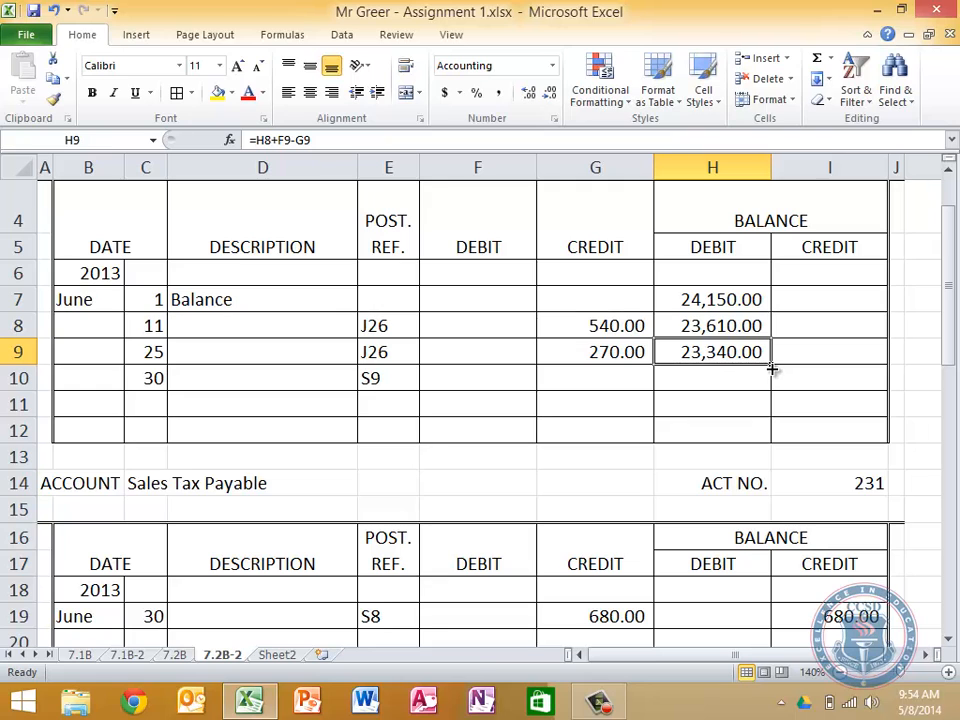
{"action": "left_click_drag", "start_coordinate": [773, 369], "coordinate": [772, 386]}
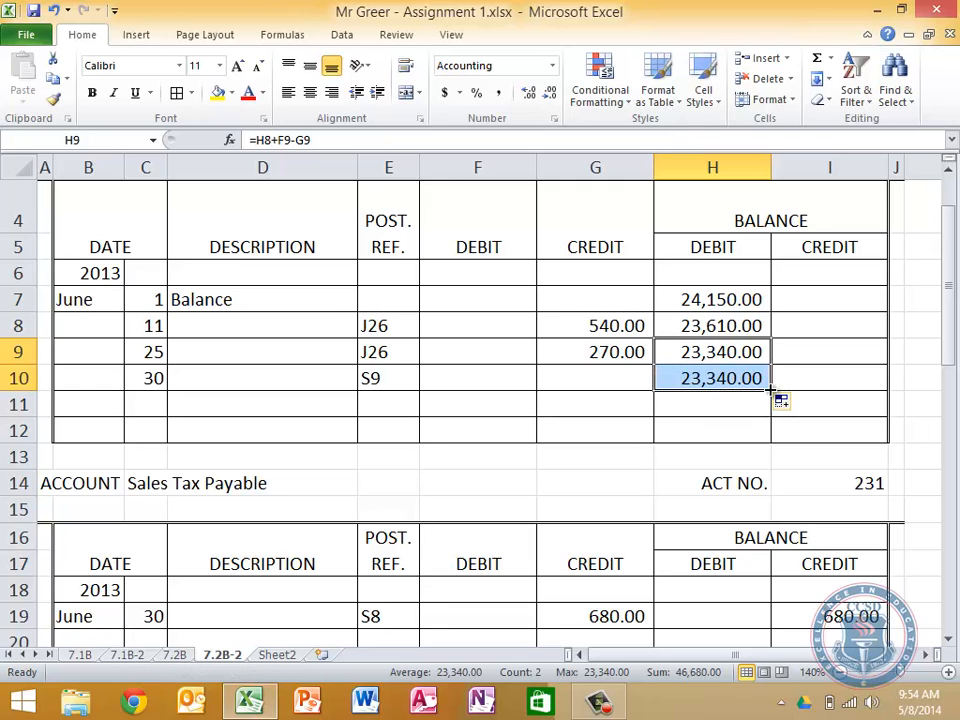
{"action": "left_click", "coordinate": [175, 655]}
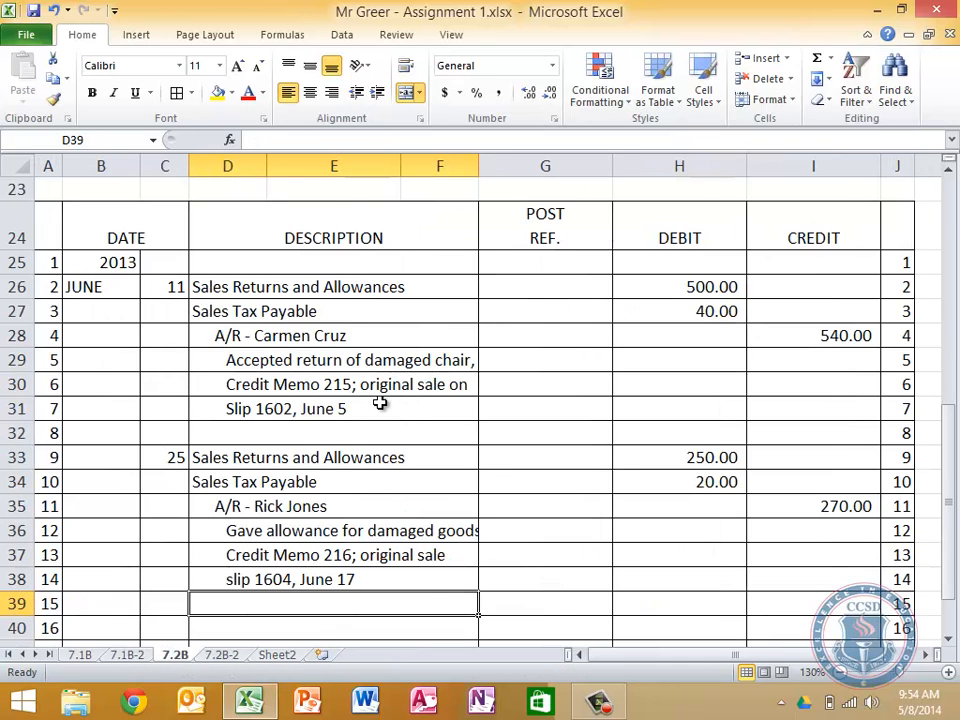
{"action": "scroll", "coordinate": [379, 401], "scroll_direction": "up", "scroll_amount": 7}
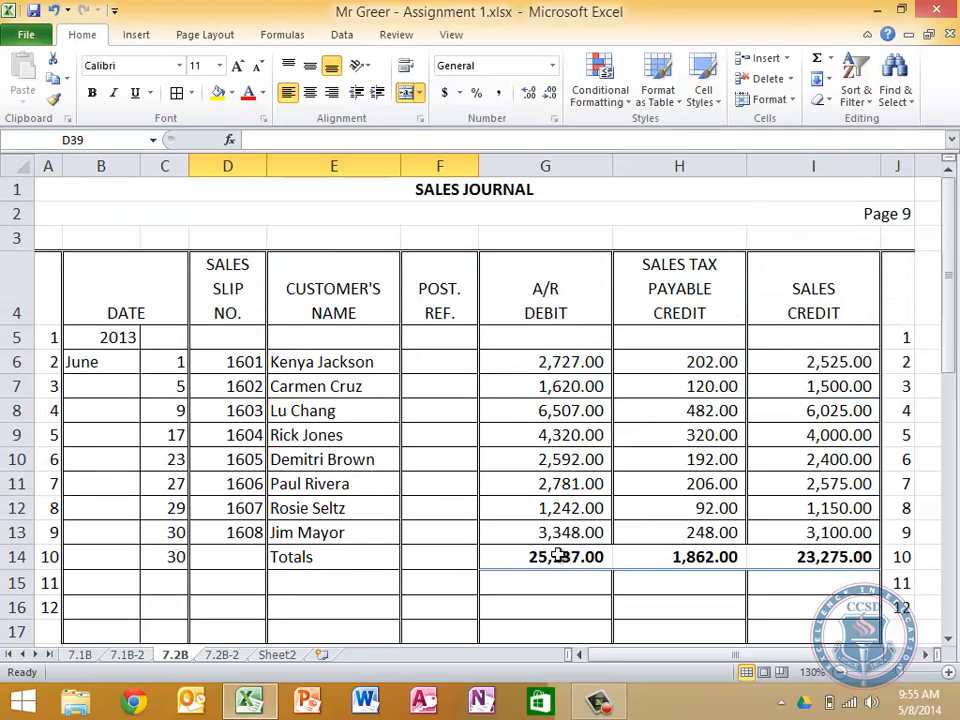
{"action": "left_click", "coordinate": [224, 656]}
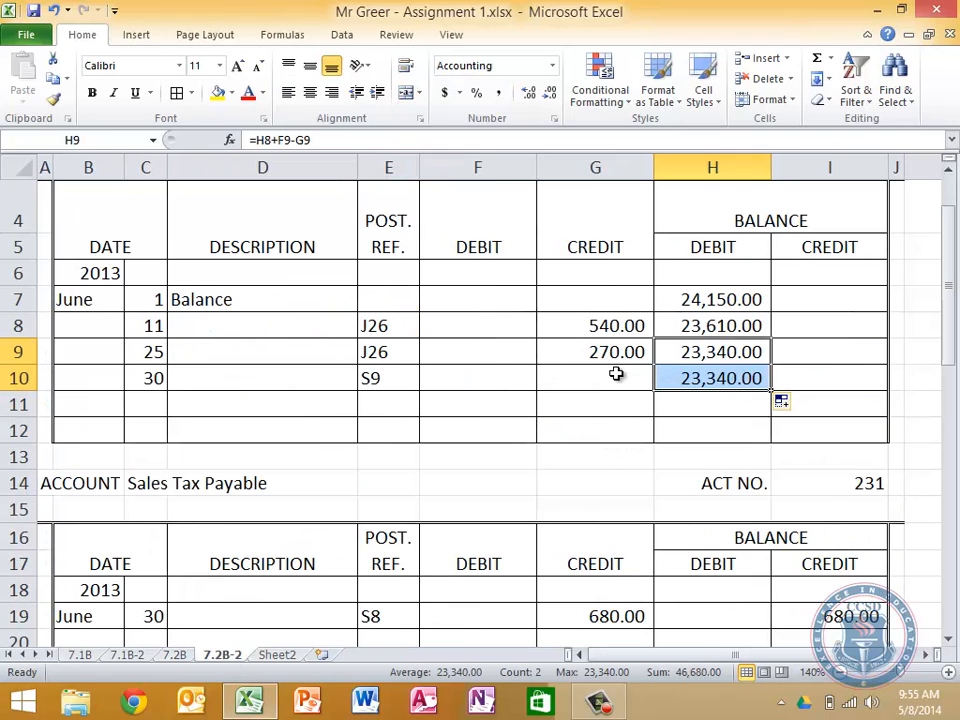
Link the June 30 debit in F10 of Accounts Receivables to the A/R debit total, '7.2B'!G14
{"action": "left_click", "coordinate": [495, 368]}
{"action": "scroll", "coordinate": [732, 555], "scroll_direction": "down", "scroll_amount": 3}
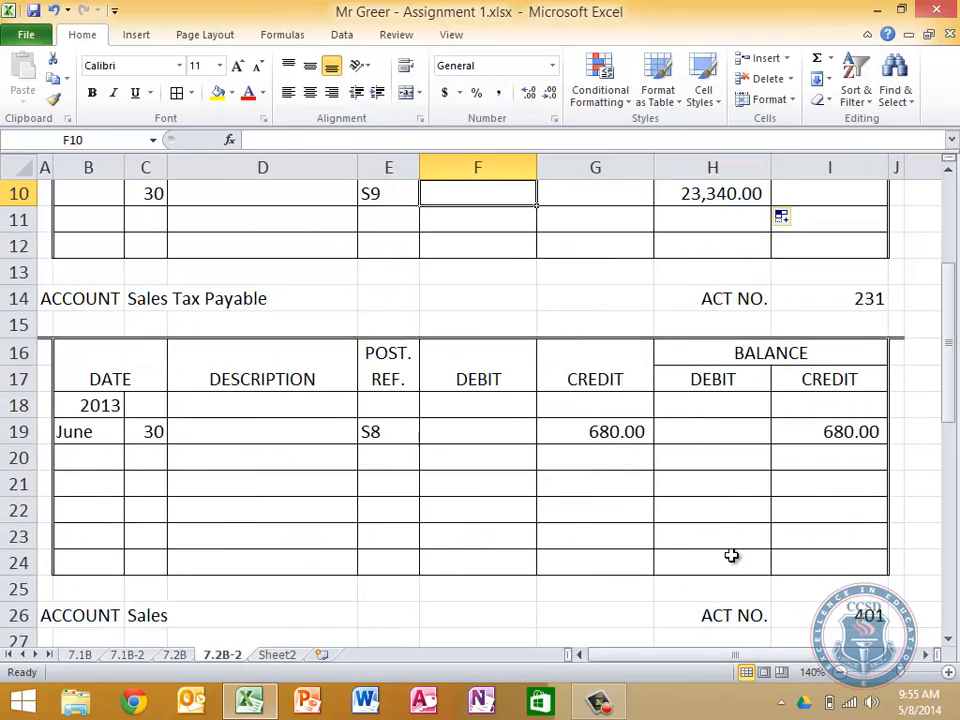
{"action": "scroll", "coordinate": [732, 555], "scroll_direction": "up", "scroll_amount": 2}
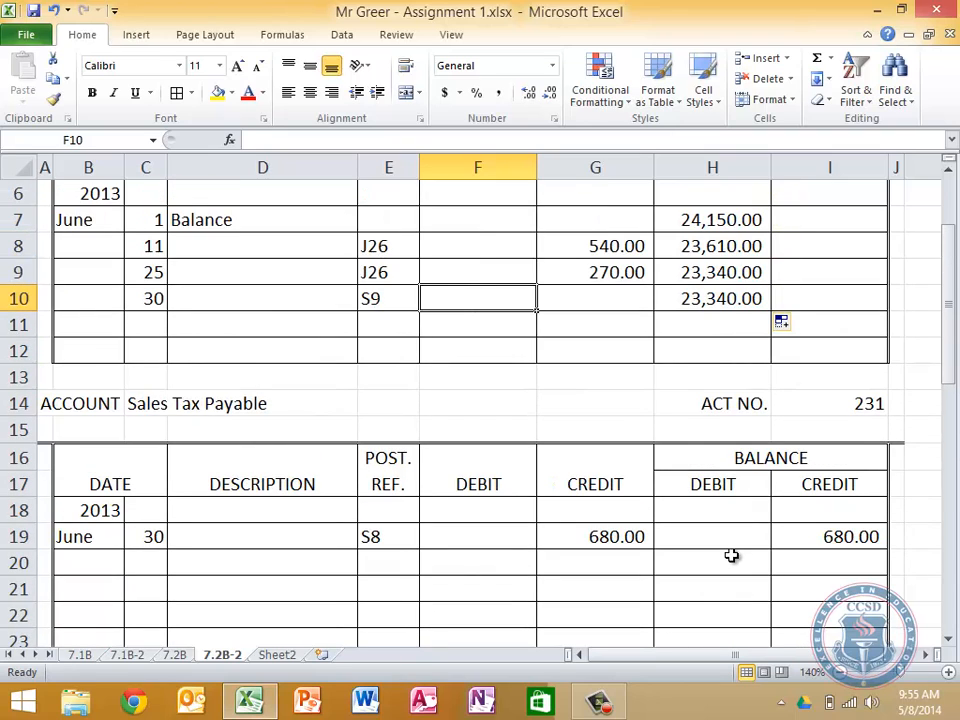
{"action": "type", "text": "="}
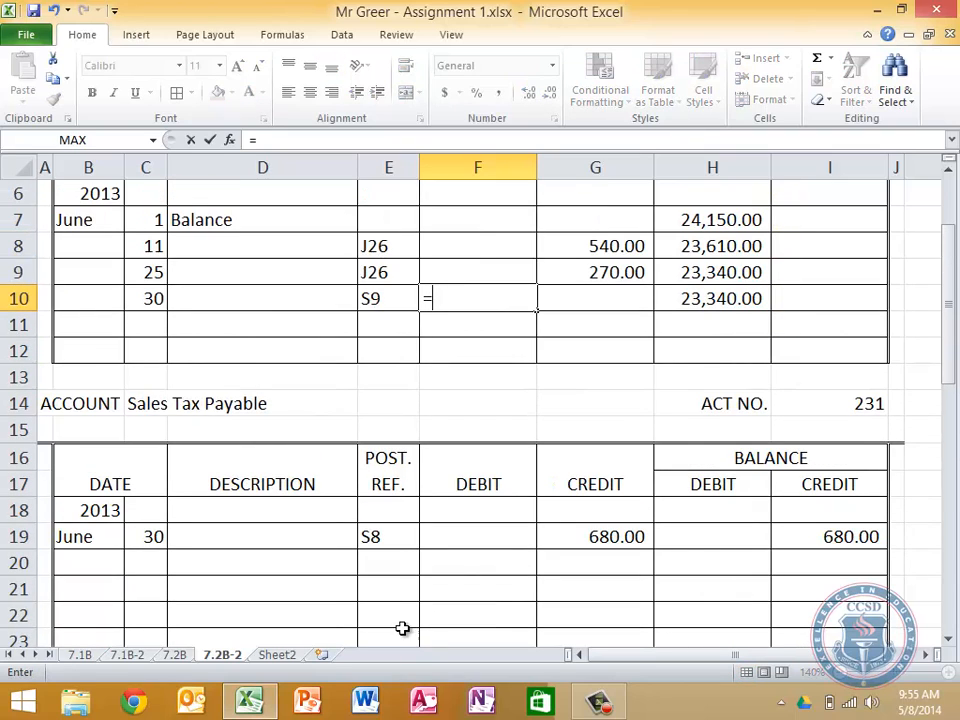
{"action": "left_click", "coordinate": [176, 655]}
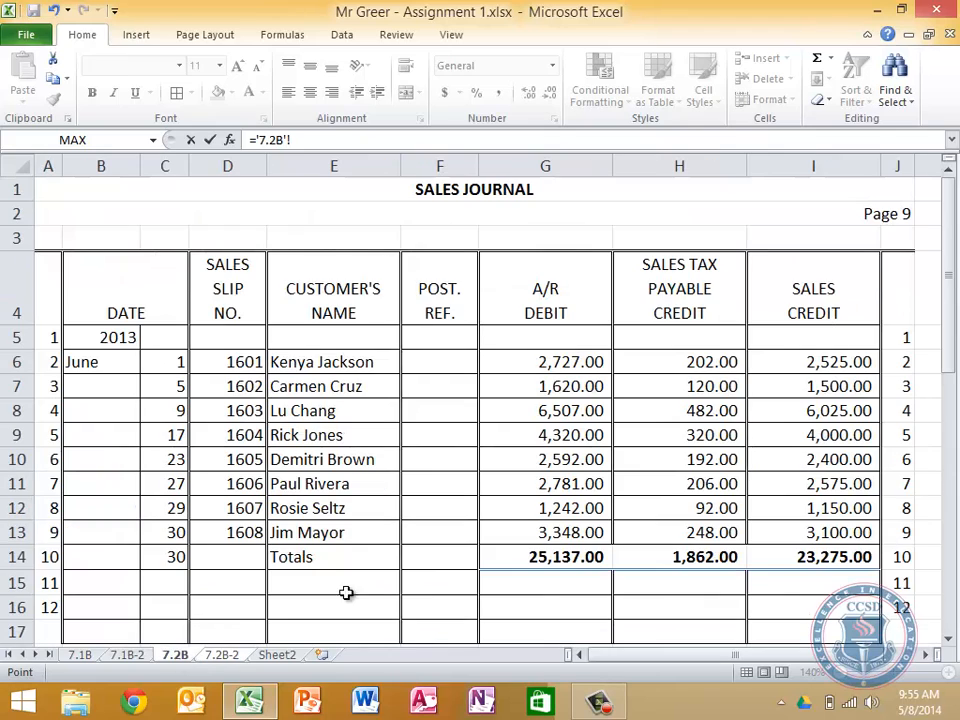
{"action": "left_click", "coordinate": [570, 556]}
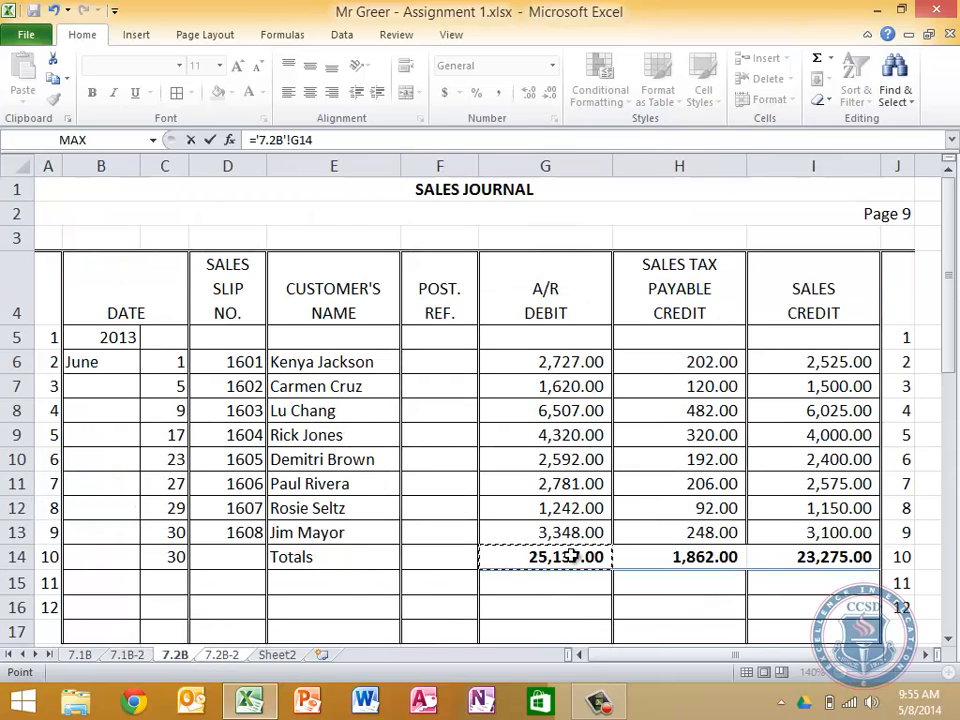
{"action": "key", "text": "Return"}
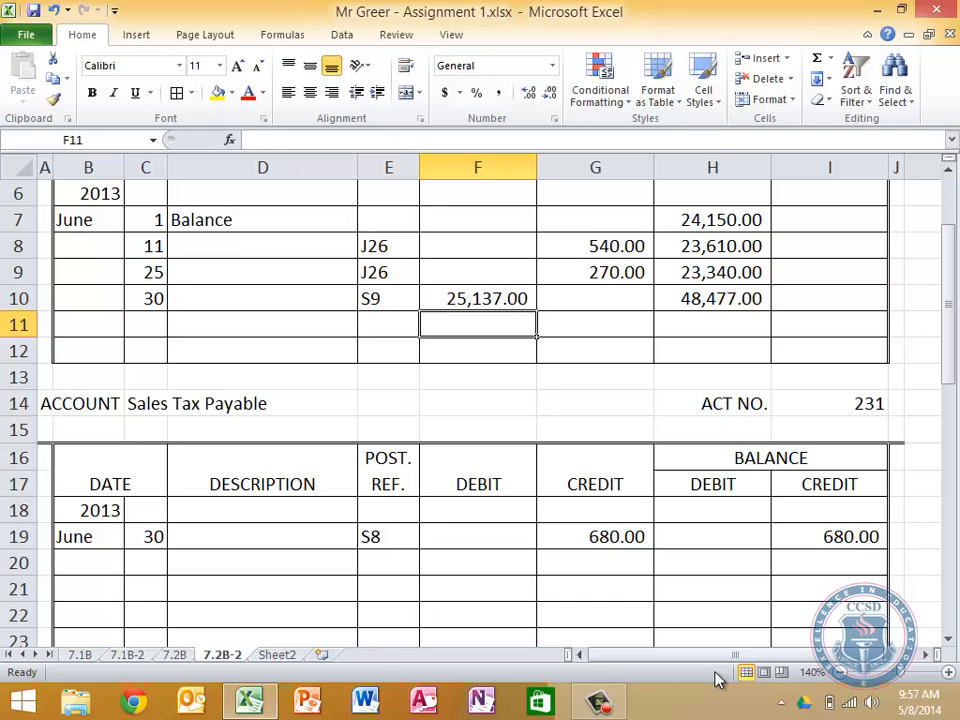
Enter the Accounts Receivables account number as (1 1 1) in G15 under the 7.2B sales journal's A/R debit total, and center it
{"action": "scroll", "coordinate": [661, 526], "scroll_direction": "up", "scroll_amount": 2}
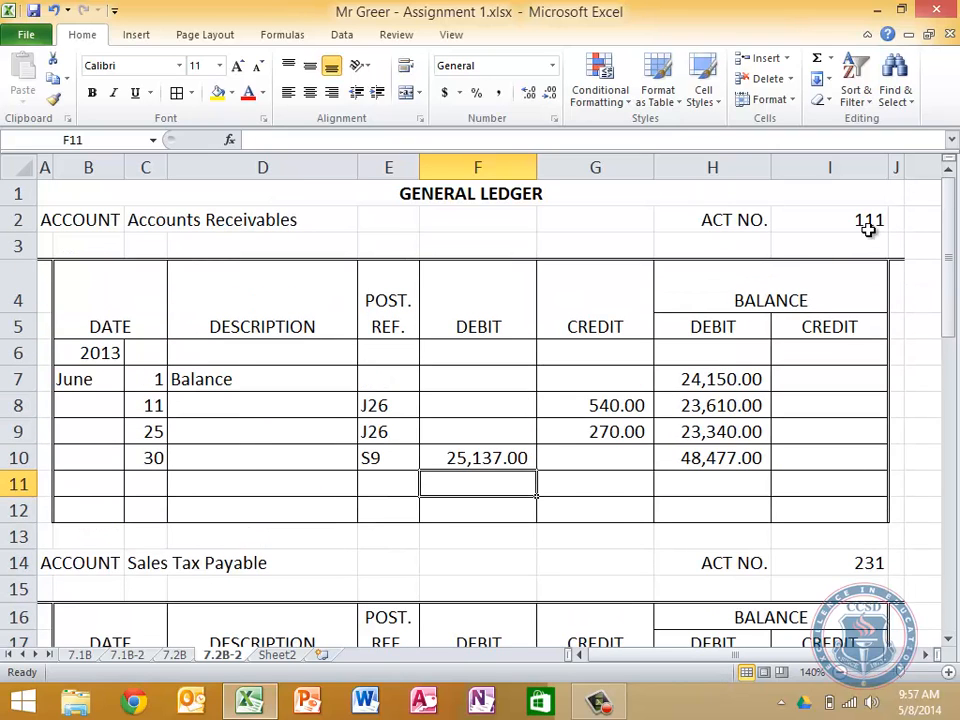
{"action": "left_click", "coordinate": [180, 656]}
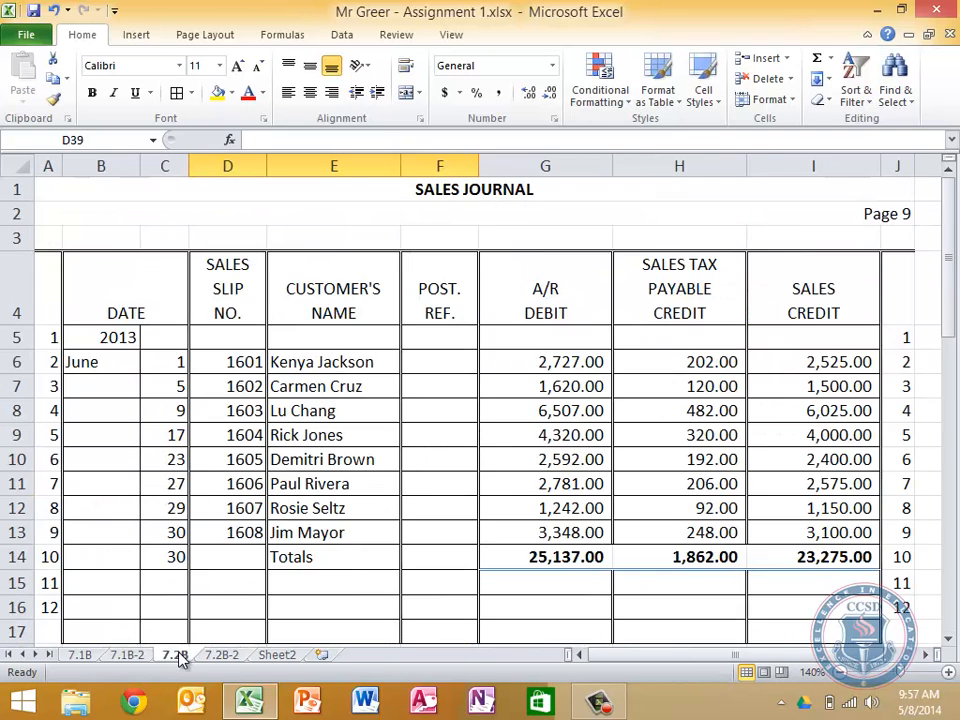
{"action": "left_click", "coordinate": [549, 581]}
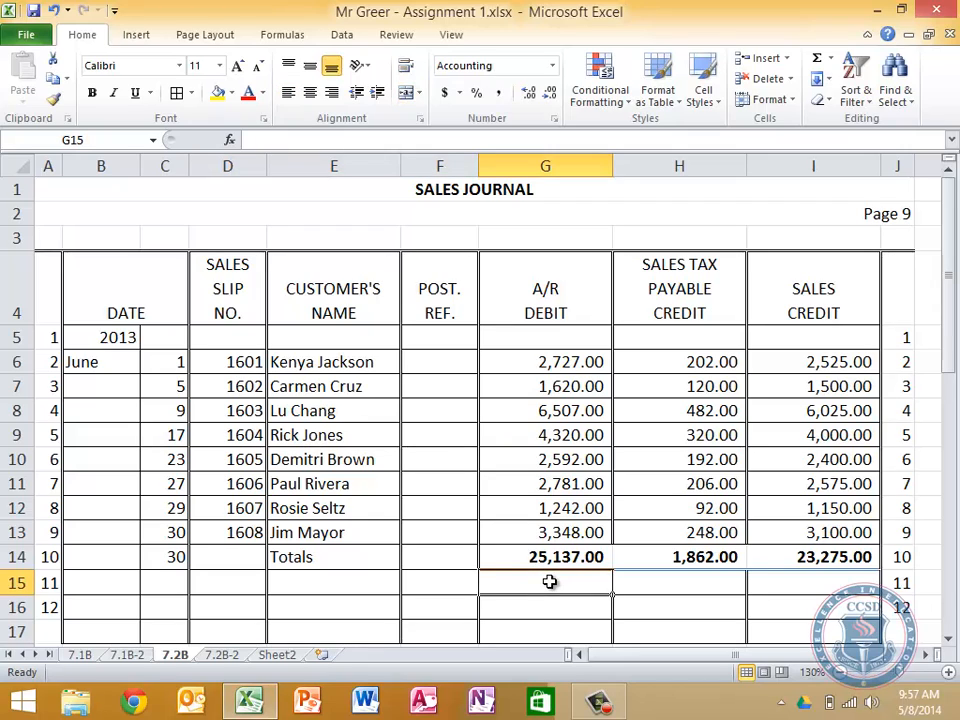
{"action": "type", "text": "(1 1 1"}
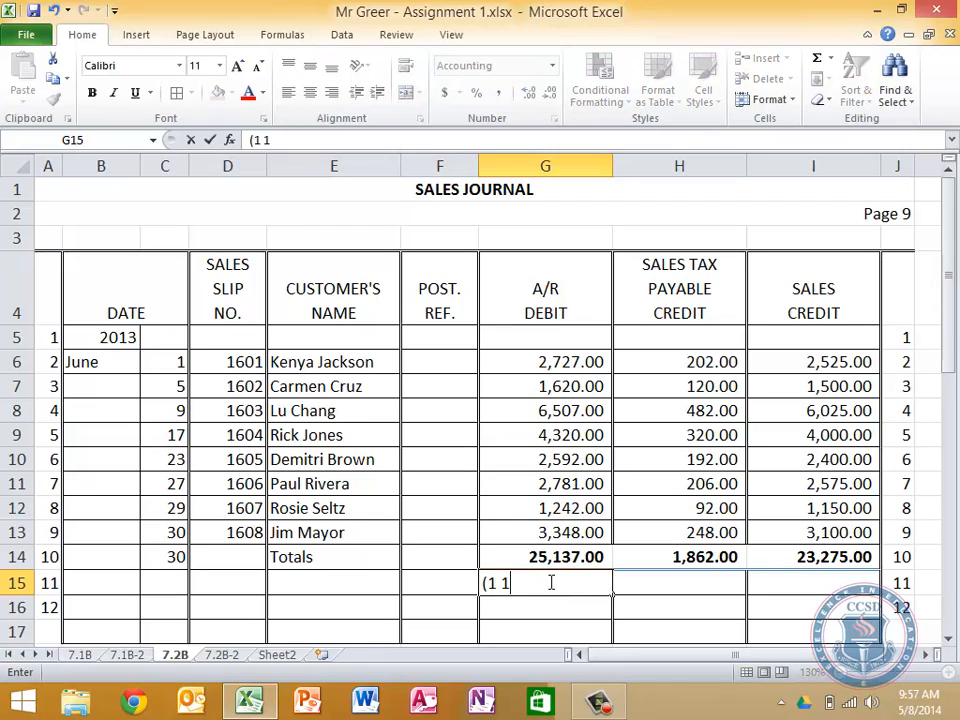
{"action": "type", "text": ")"}
{"action": "key", "text": "Return"}
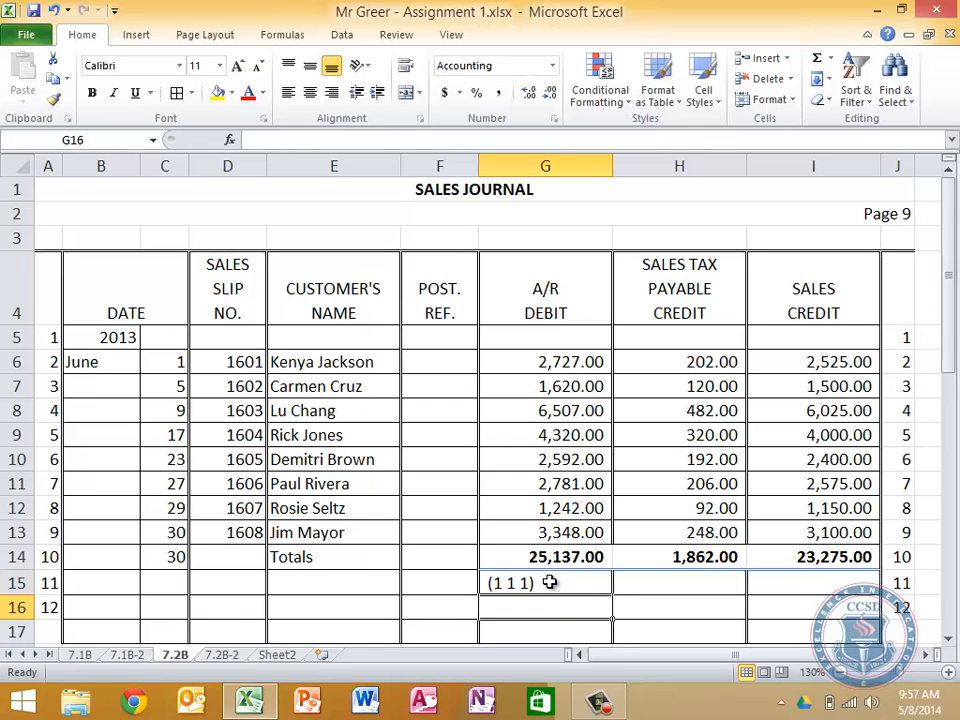
{"action": "left_click", "coordinate": [549, 581]}
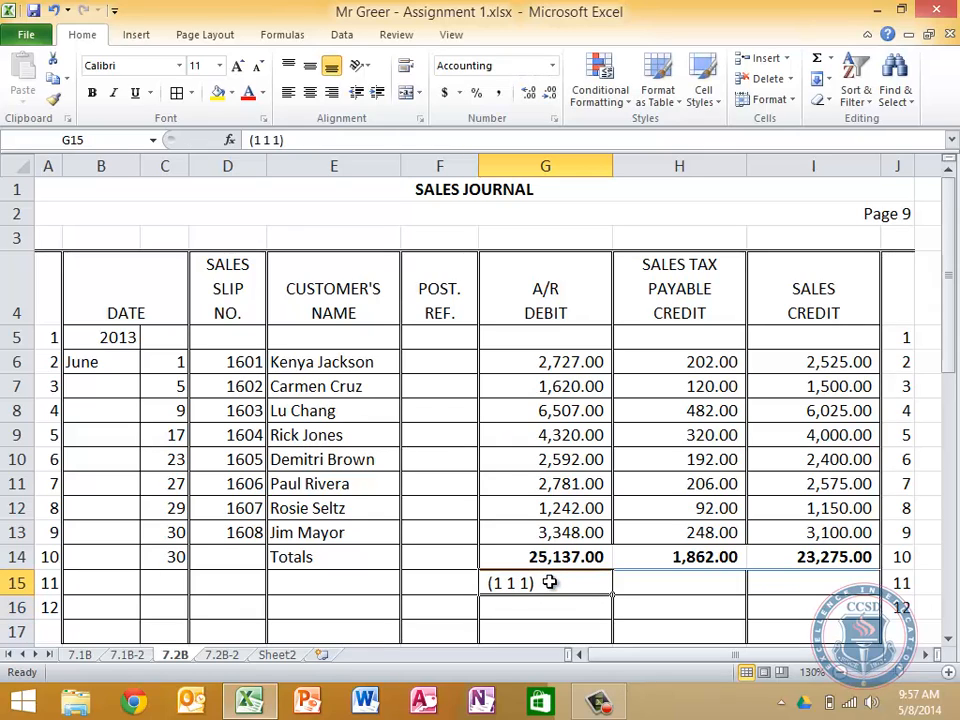
{"action": "left_click", "coordinate": [311, 92]}
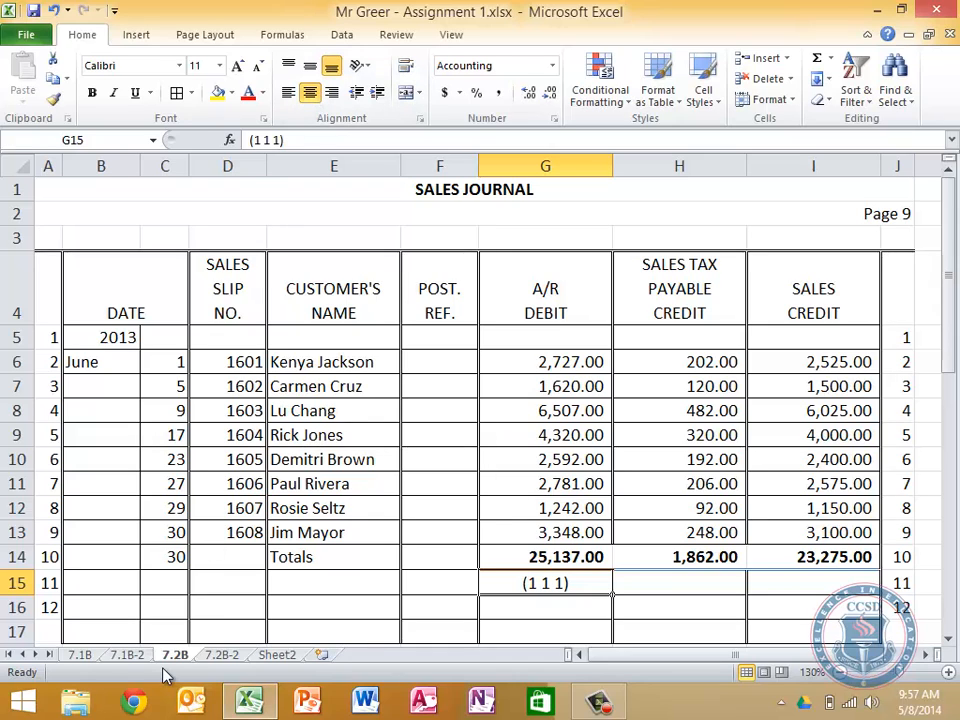
In row 19 of the Sales Tax Payable account on 7.2B-2, set the day to 1 and the post reference to S9
{"action": "left_click", "coordinate": [222, 656]}
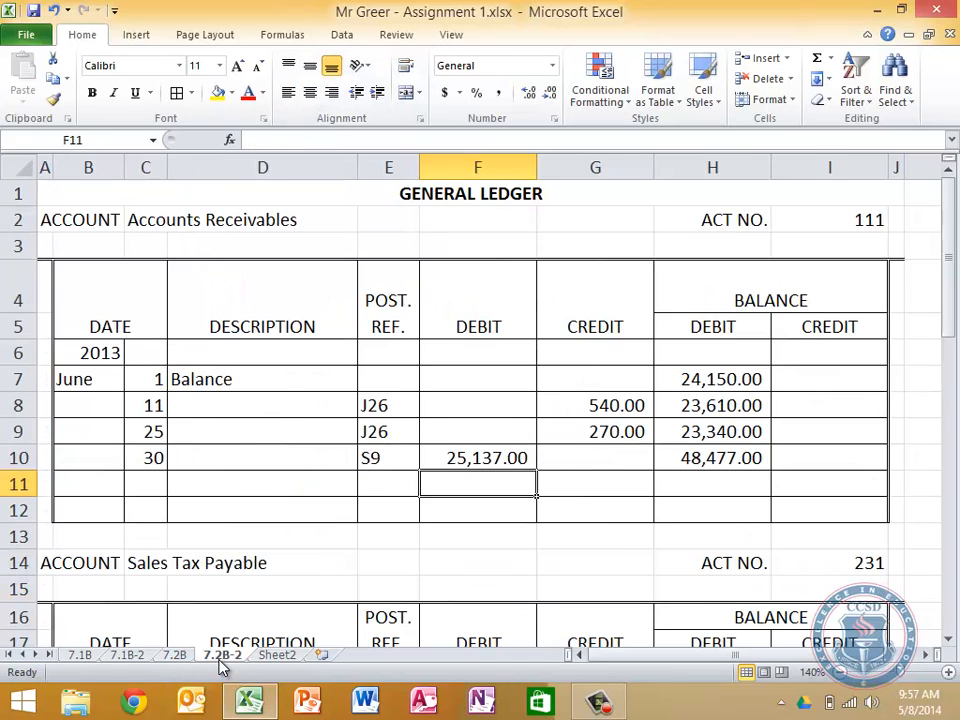
{"action": "scroll", "coordinate": [435, 581], "scroll_direction": "down", "scroll_amount": 4}
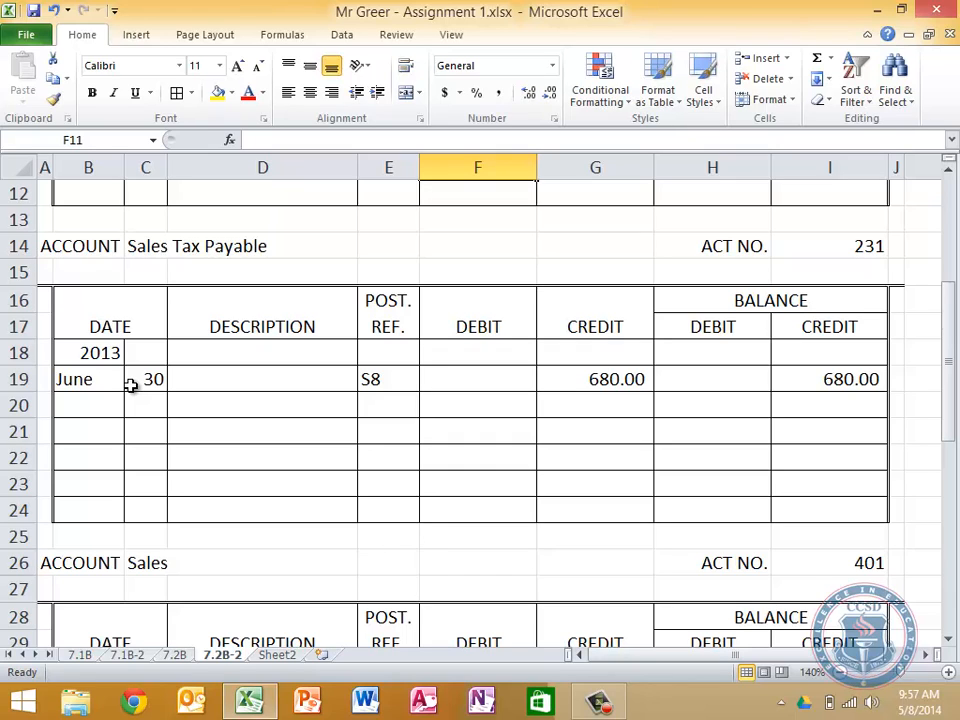
{"action": "left_click", "coordinate": [131, 385]}
{"action": "type", "text": "1"}
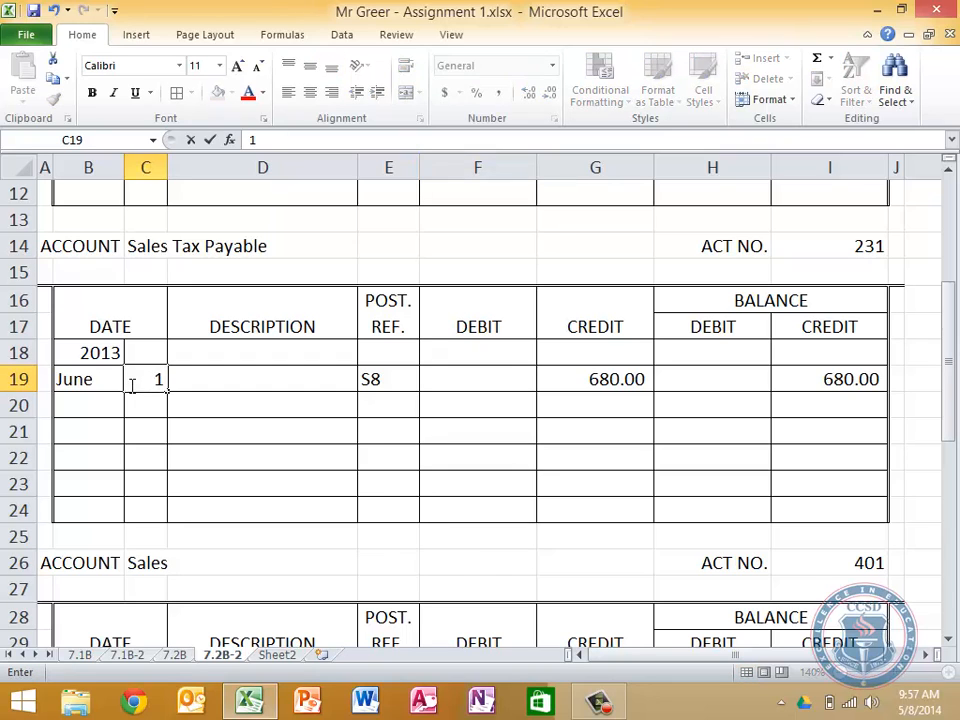
{"action": "key", "text": "Tab"}
{"action": "key", "text": "Tab"}
{"action": "type", "text": "S9"}
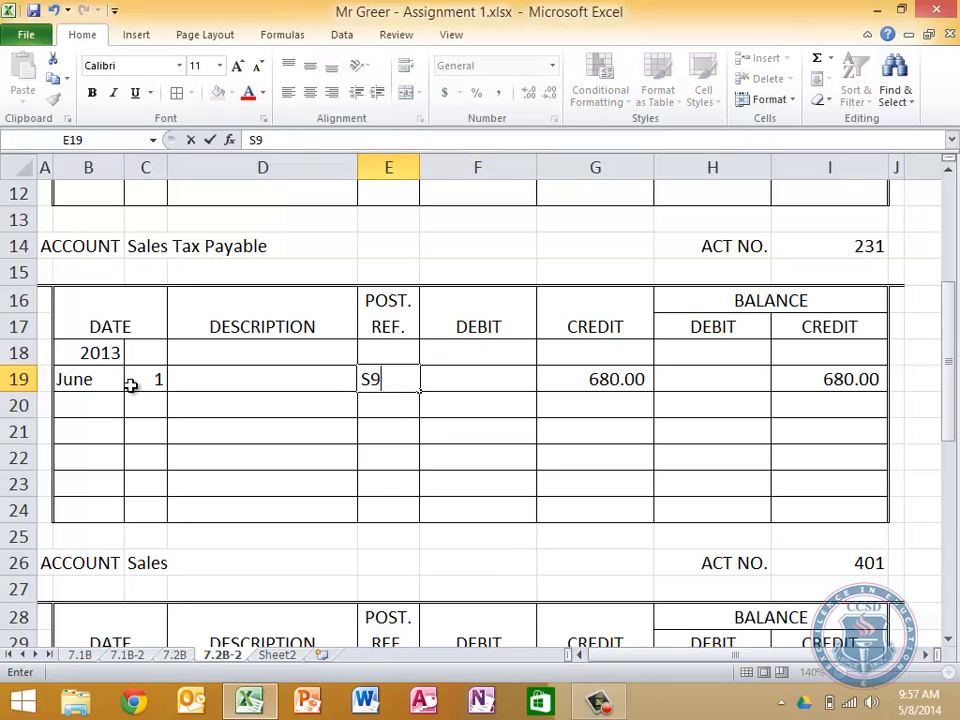
Clear the linked credit in G19 of Sales Tax Payable and select the credit balance cell I19
{"action": "key", "text": "Tab"}
{"action": "key", "text": "Tab"}
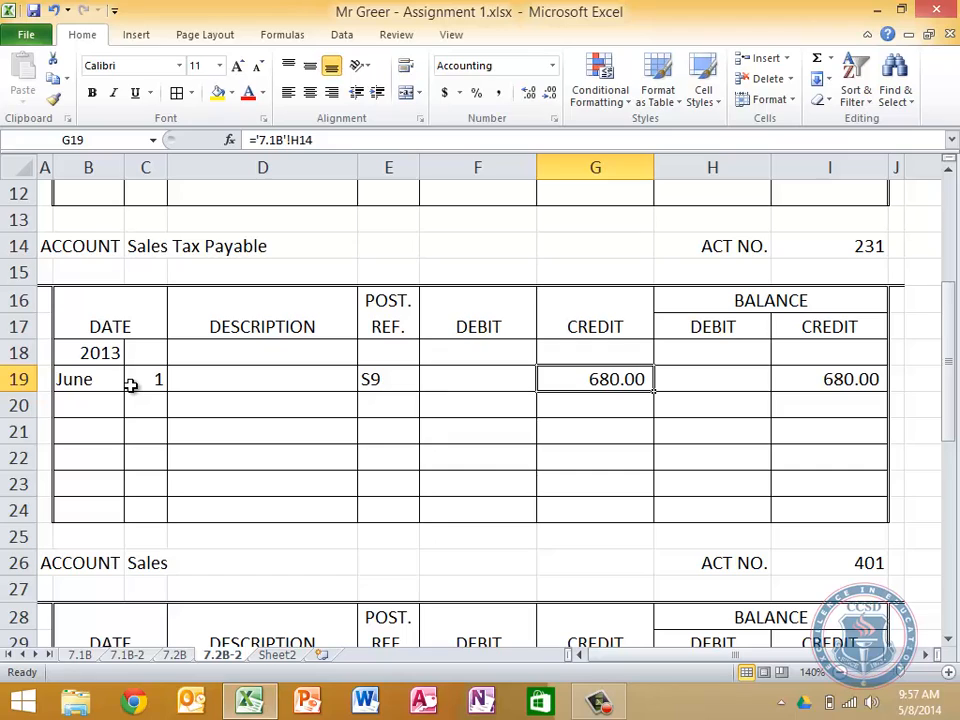
{"action": "key", "text": "Delete"}
{"action": "key", "text": "Tab"}
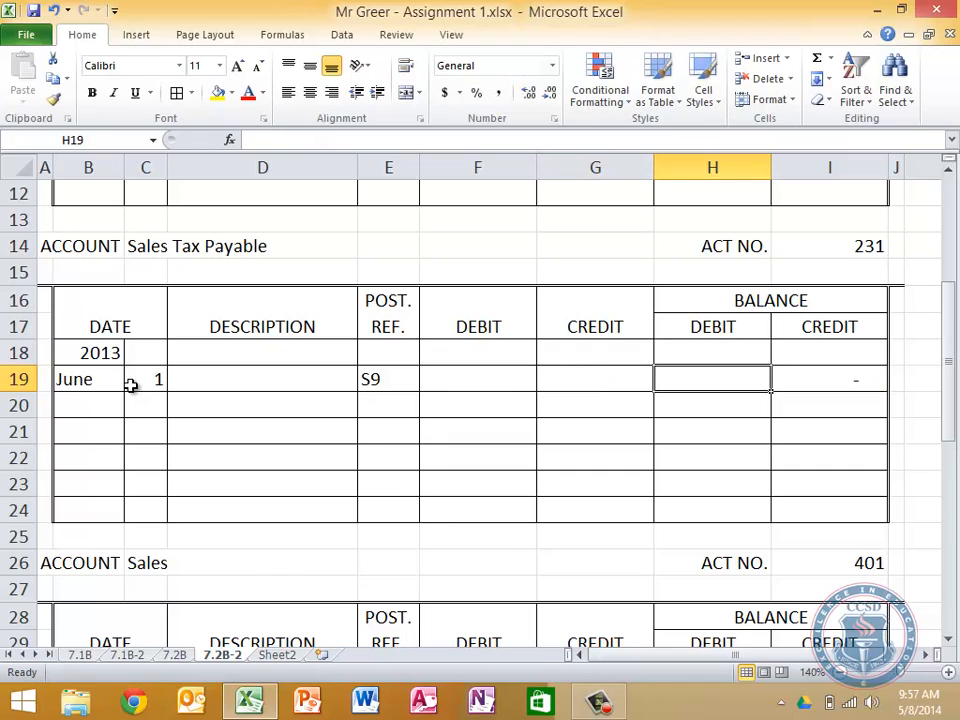
{"action": "key", "text": "Tab"}
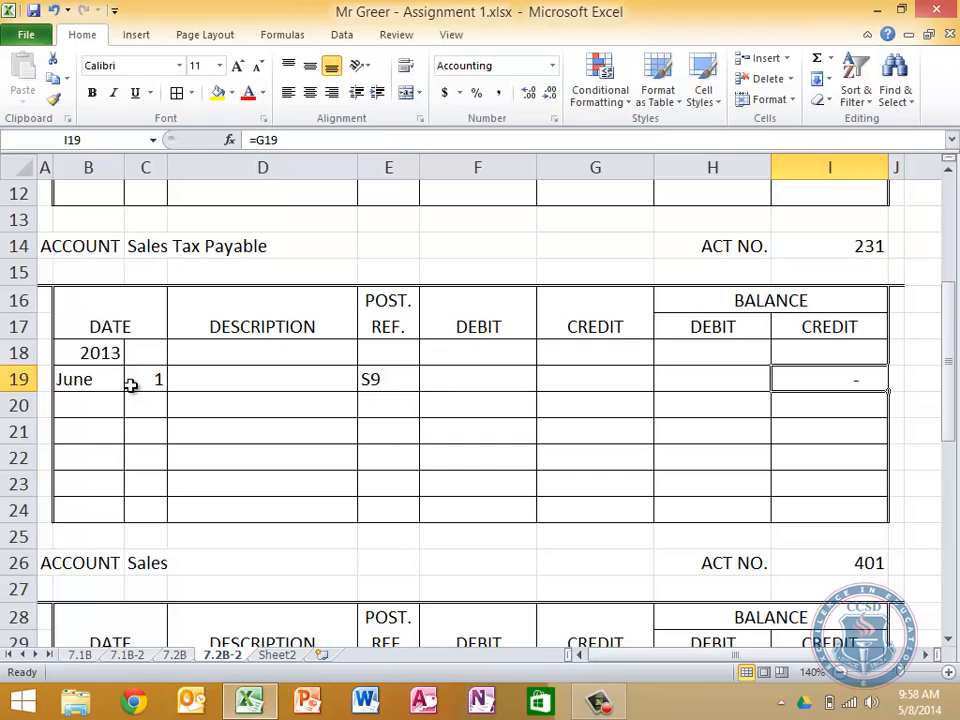
In row 19 of Sales Tax Payable, enter the credit balance 4515 in I19 and clear the post reference in E19
{"action": "type", "text": "4515"}
{"action": "key", "text": "Return"}
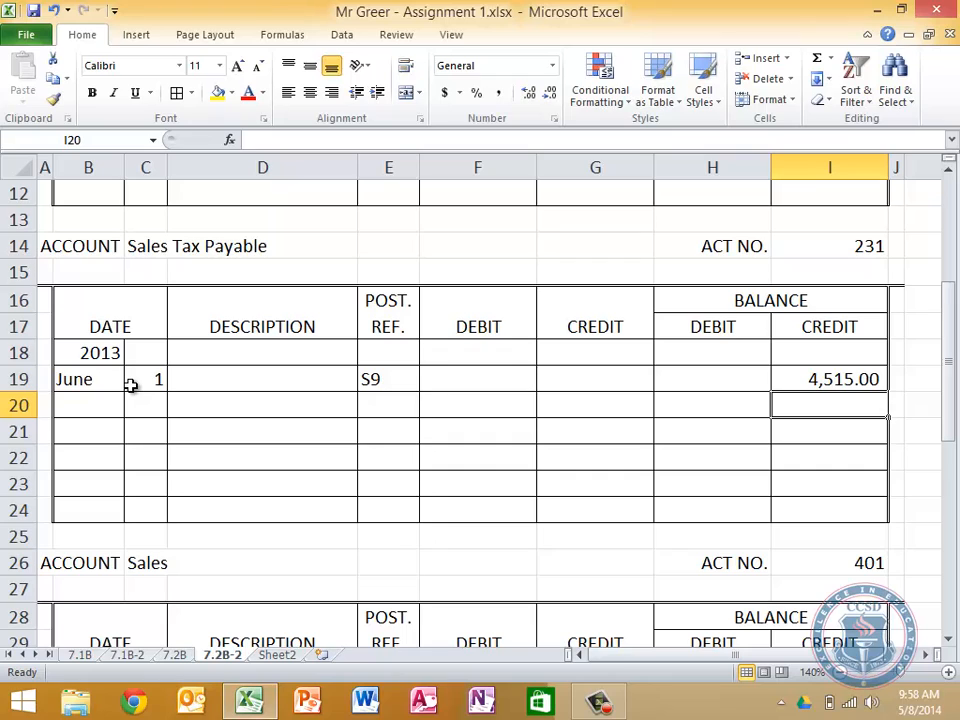
{"action": "key", "text": "Left"}
{"action": "key", "text": "Left"}
{"action": "key", "text": "Left"}
{"action": "key", "text": "Left"}
{"action": "key", "text": "Left"}
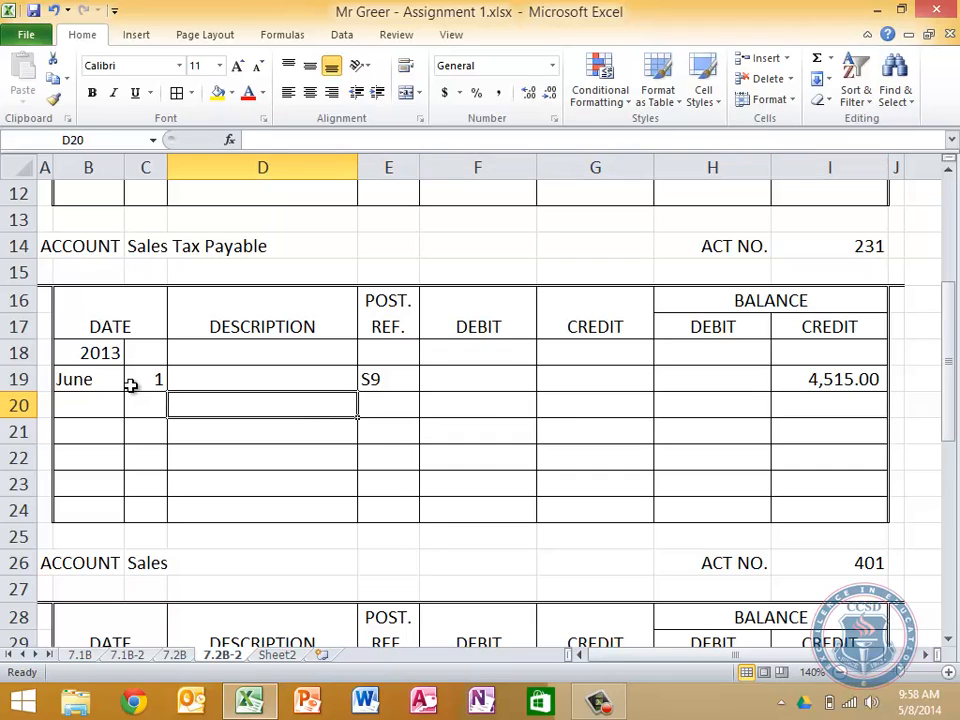
{"action": "key", "text": "Up"}
{"action": "key", "text": "Right"}
{"action": "key", "text": "Delete"}
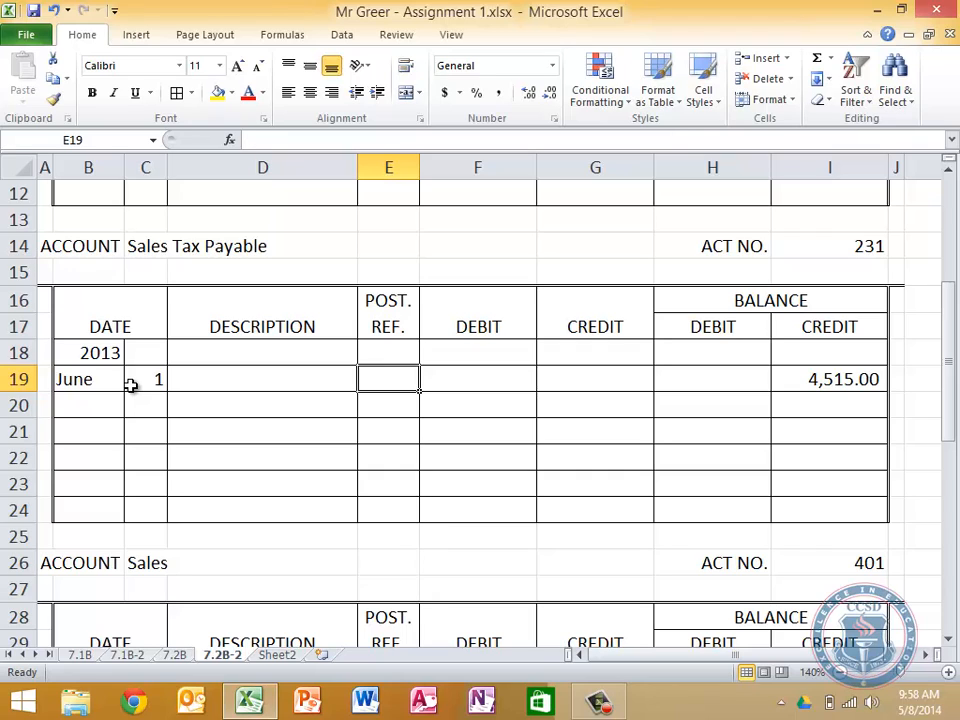
Enter Beginning Balance as the description of the June 1 row of Sales Tax Payable, in D19
{"action": "key", "text": "Left"}
{"action": "type", "text": "Beginning Ba"}
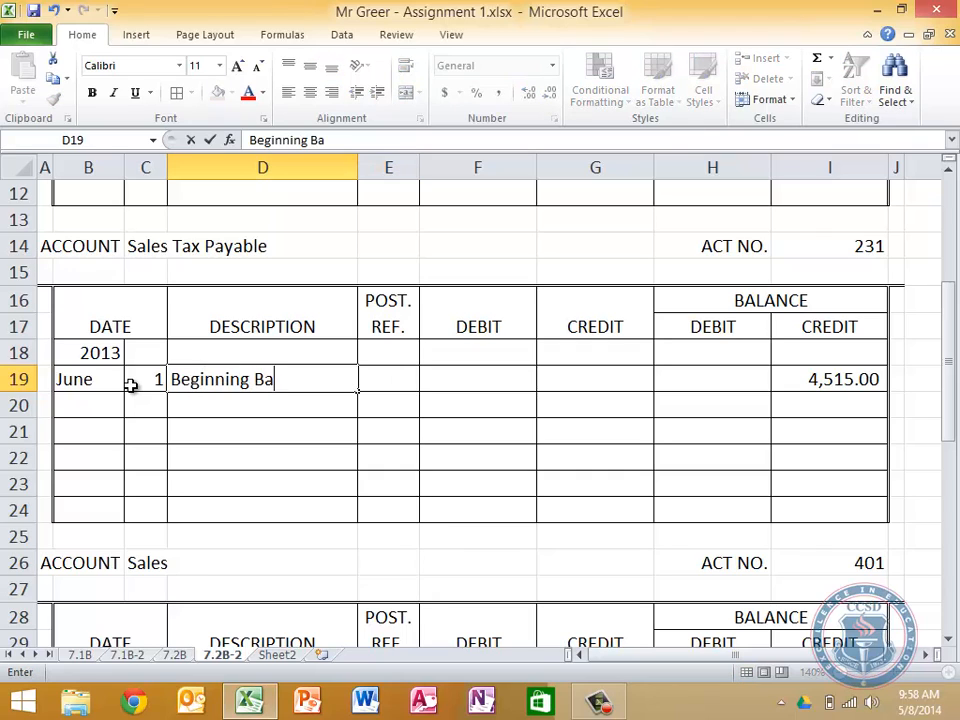
{"action": "type", "text": "lance"}
{"action": "key", "text": "Return"}
Enter the days 11, 25 and 30 in C20:C22 of the Sales Tax Payable account
{"action": "key", "text": "Left"}
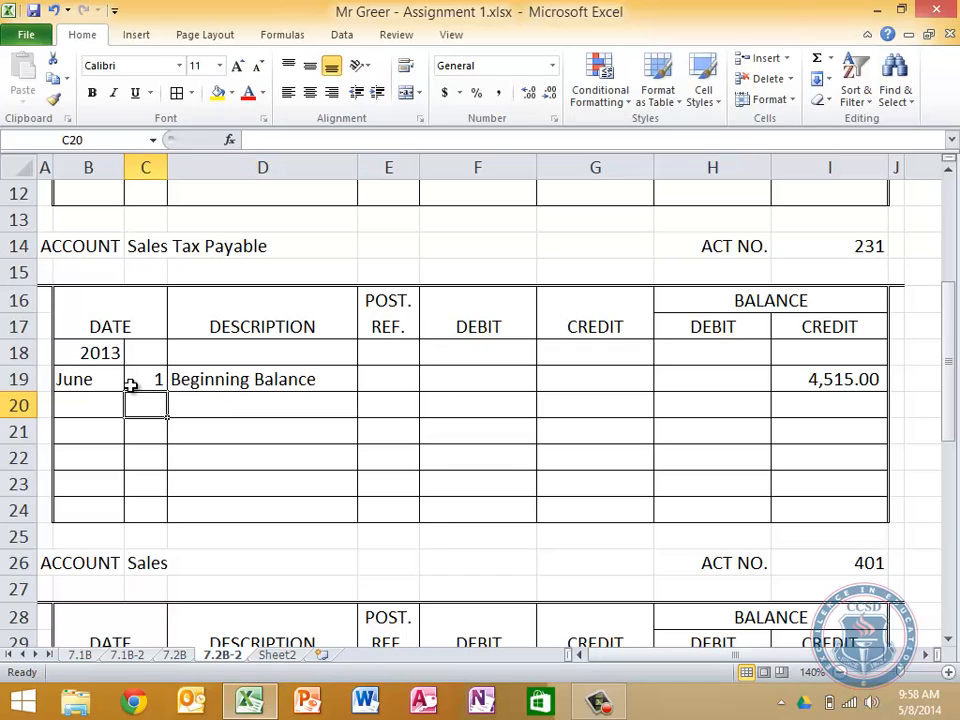
{"action": "scroll", "coordinate": [130, 385], "scroll_direction": "up", "scroll_amount": 2}
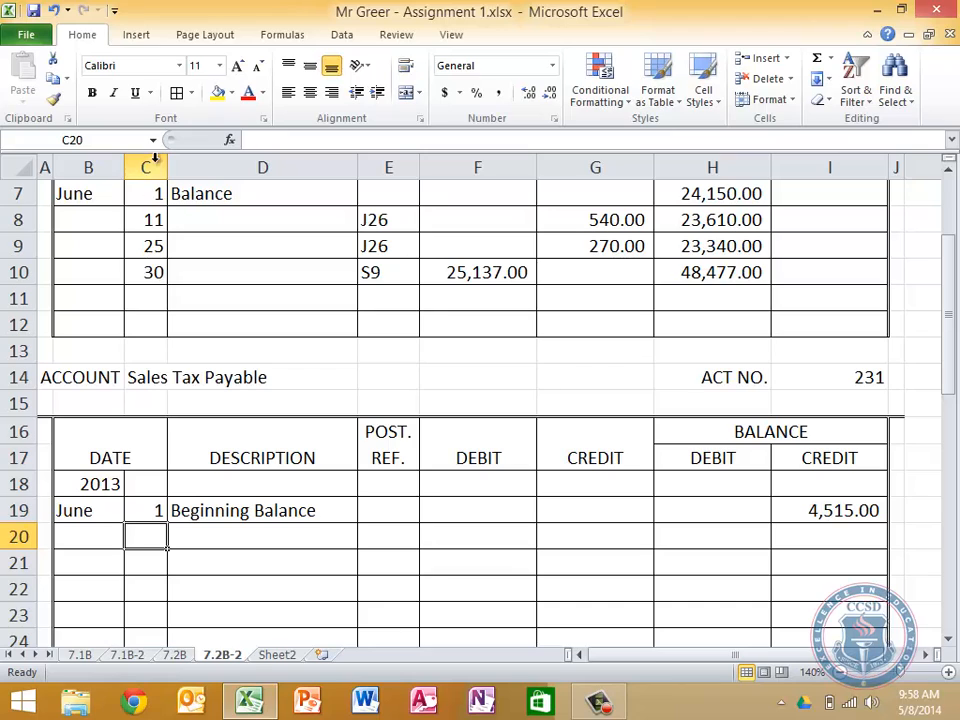
{"action": "type", "text": "11"}
{"action": "key", "text": "Return"}
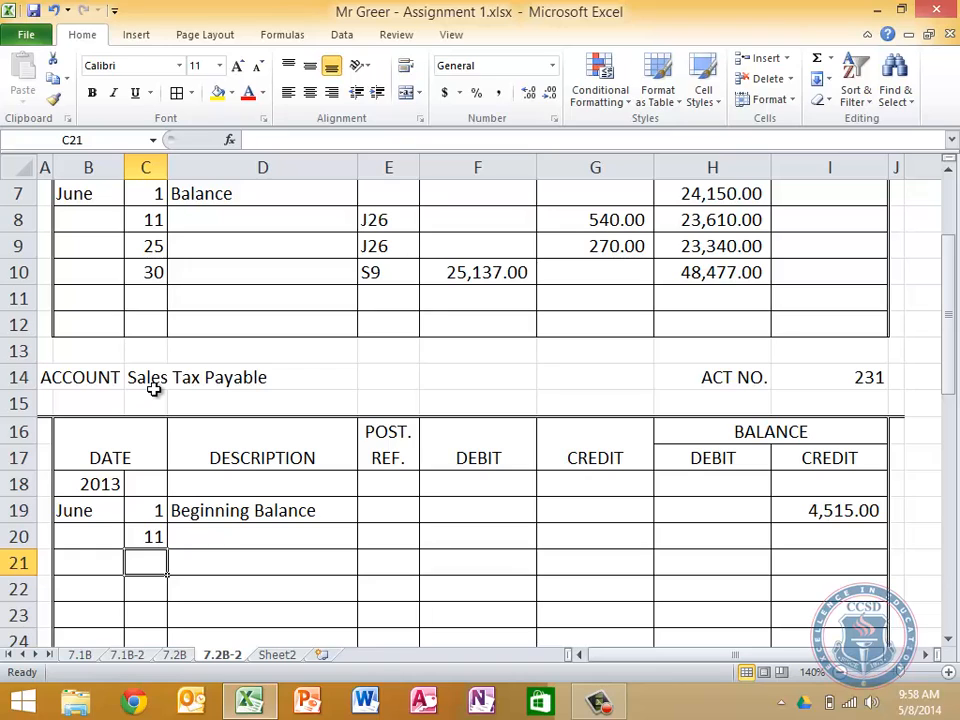
{"action": "type", "text": "25"}
{"action": "key", "text": "Return"}
{"action": "type", "text": "30"}
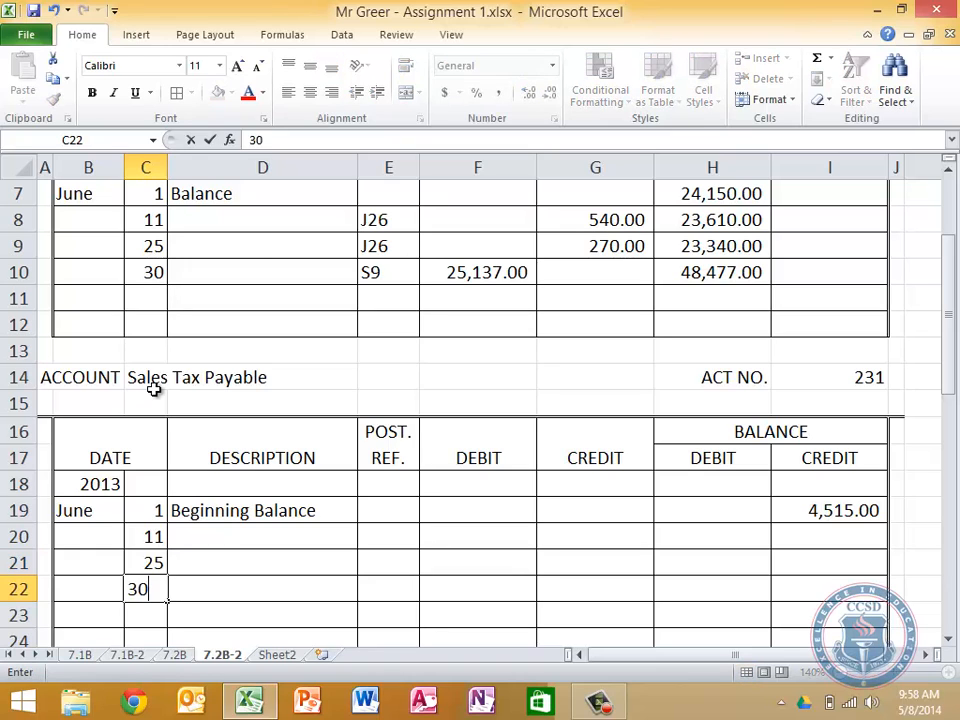
{"action": "key", "text": "Return"}
Enter J26 as the post reference for June 11 in E20 of Sales Tax Payable
{"action": "key", "text": "Up"}
{"action": "key", "text": "Up"}
{"action": "key", "text": "Up"}
{"action": "key", "text": "Up"}
{"action": "key", "text": "Right"}
{"action": "key", "text": "Right"}
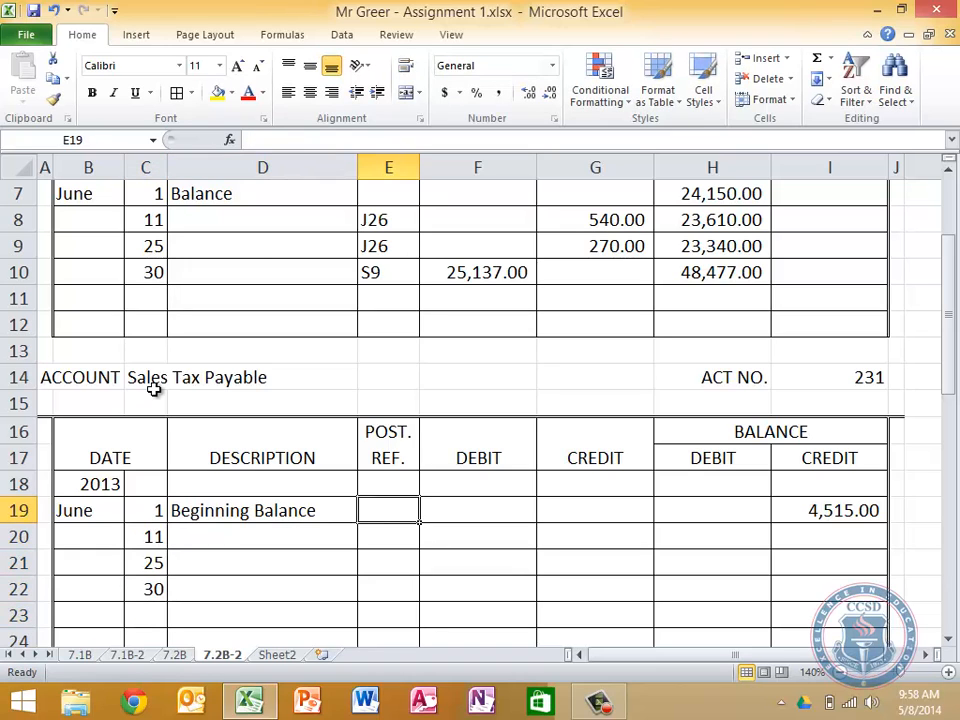
{"action": "key", "text": "Down"}
{"action": "type", "text": "J26"}
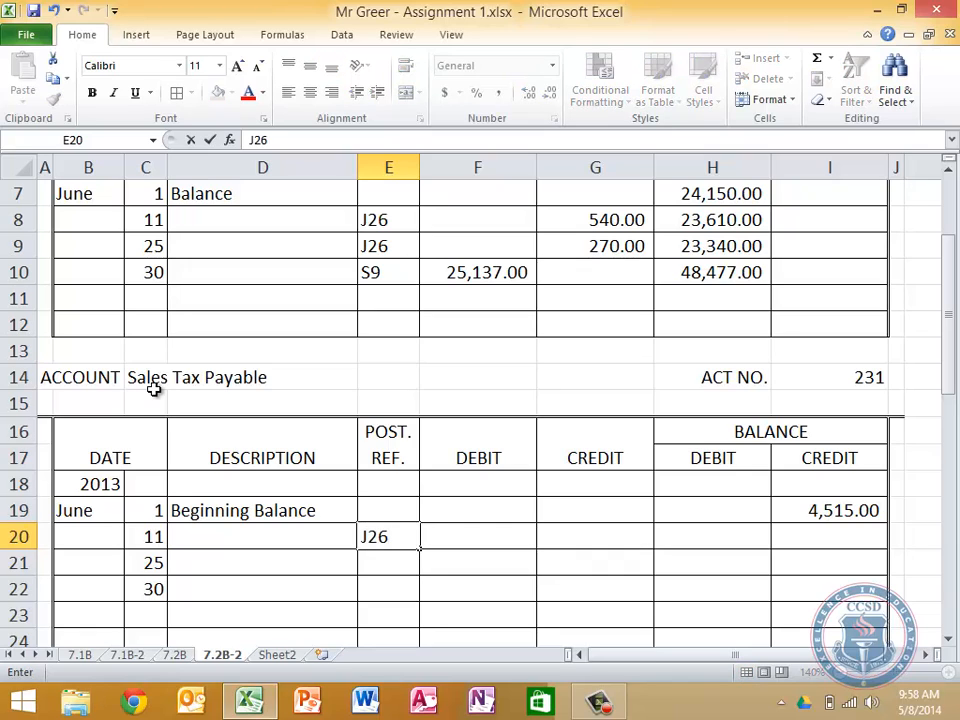
{"action": "key", "text": "Tab"}
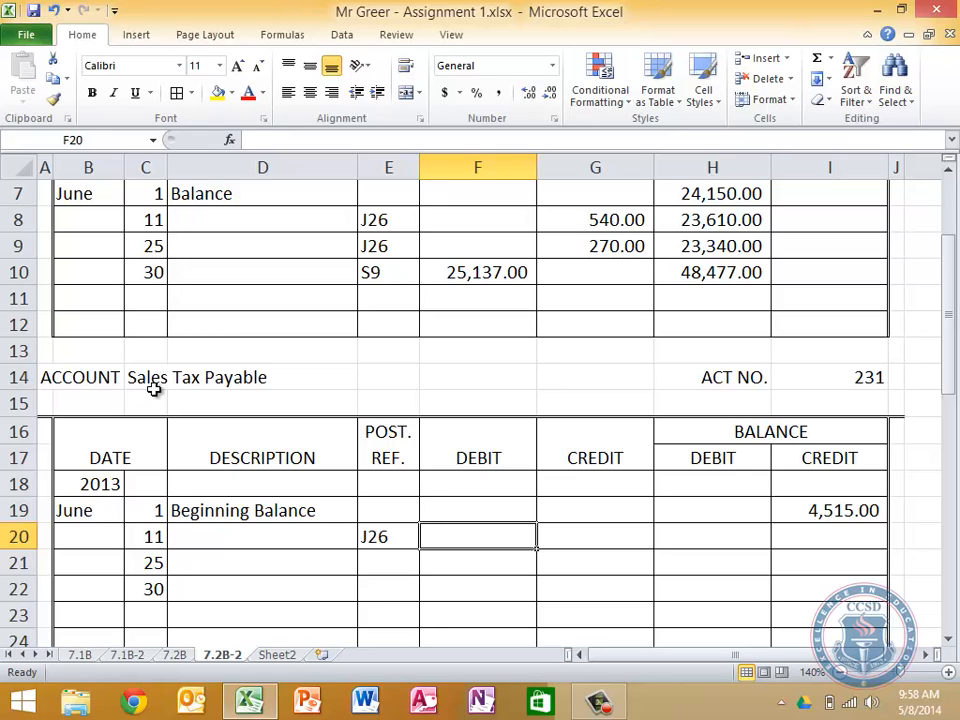
Link the June 11 debit in F20 of Sales Tax Payable to the general journal's Sales Tax Payable debit, '7.2B'!H27
{"action": "key", "text": "Right"}
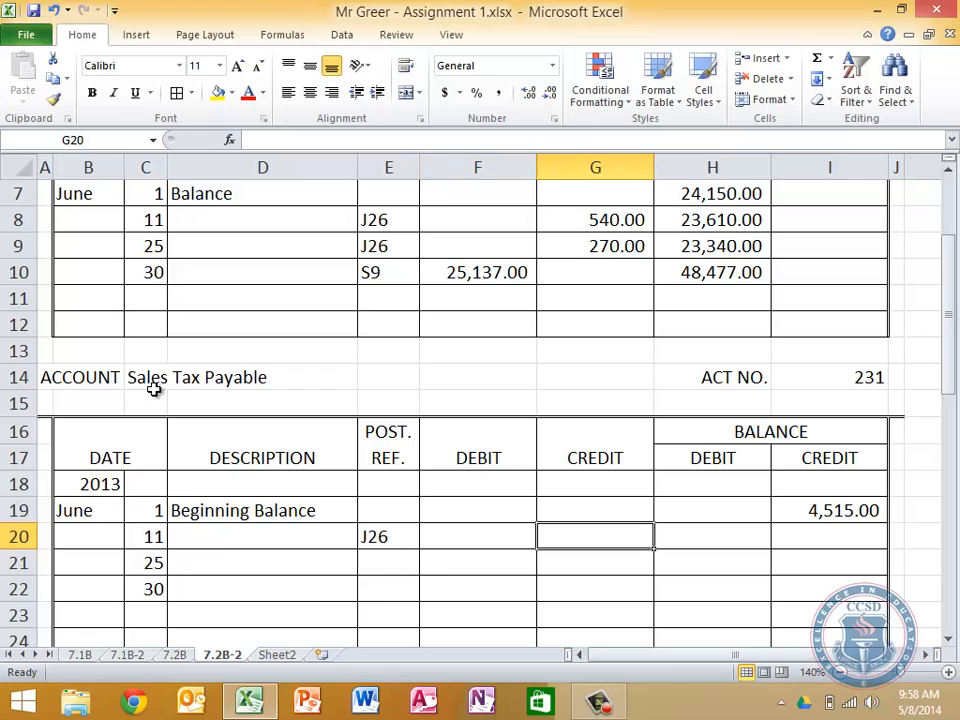
{"action": "key", "text": "Left"}
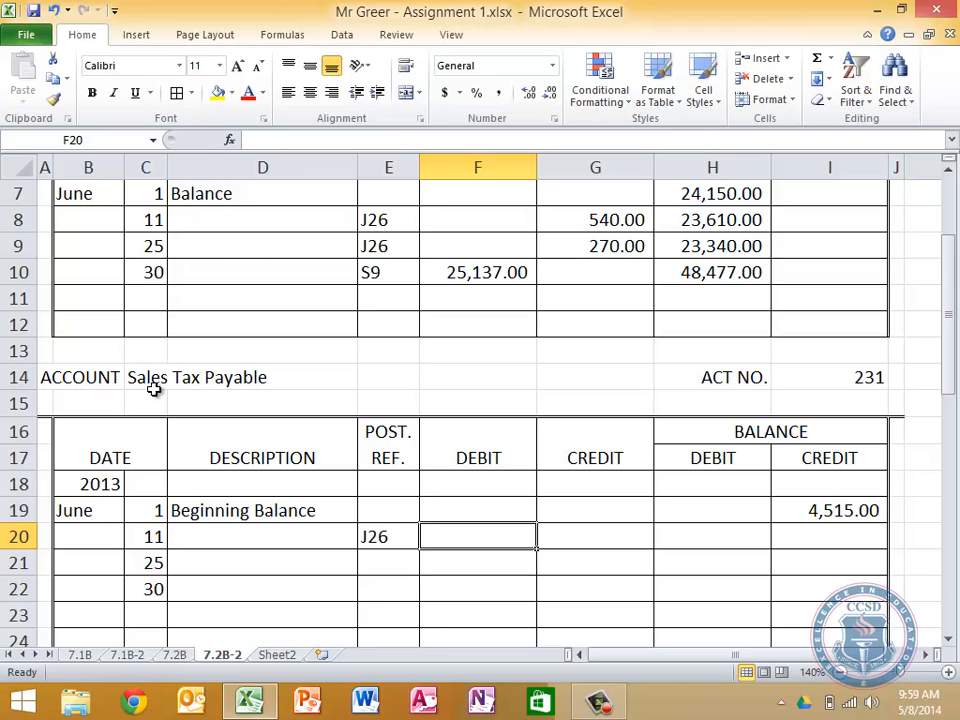
{"action": "type", "text": "="}
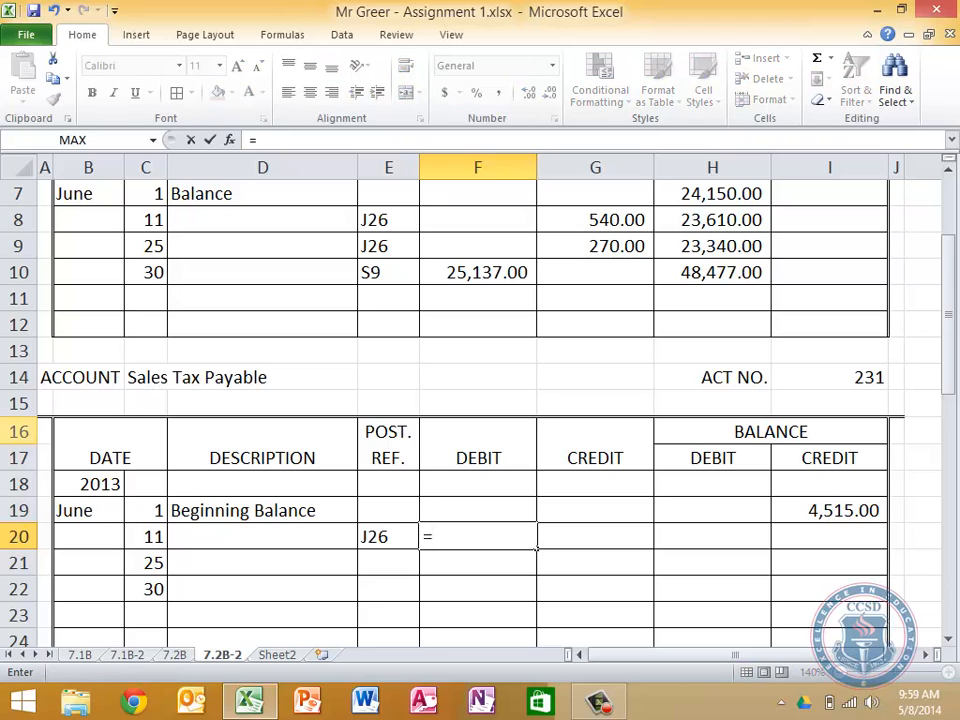
{"action": "left_click", "coordinate": [176, 655]}
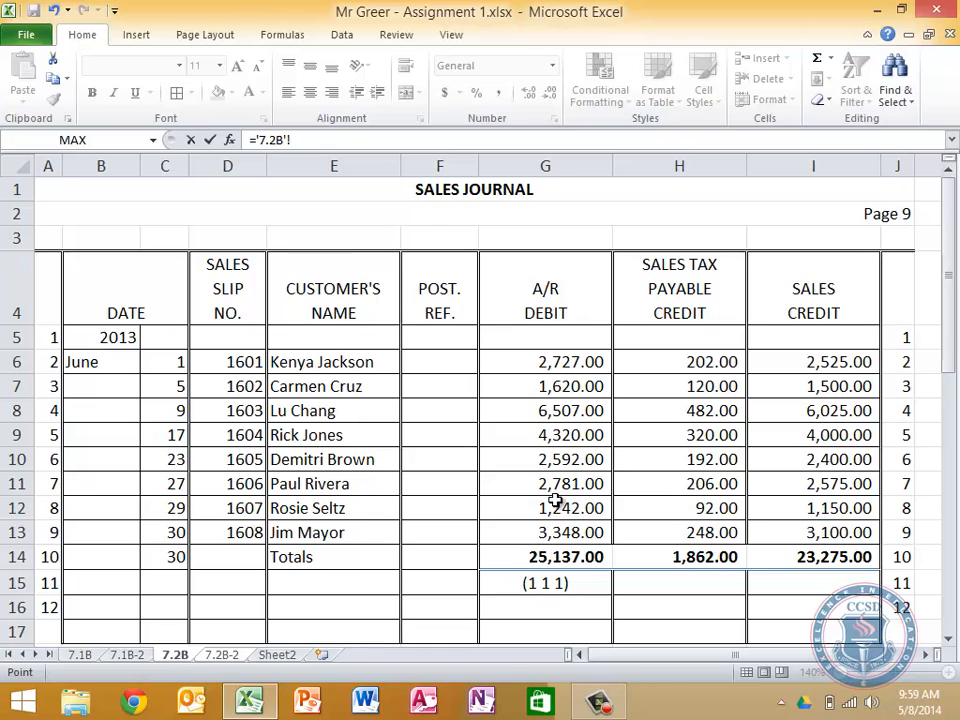
{"action": "scroll", "coordinate": [553, 499], "scroll_direction": "down", "scroll_amount": 5}
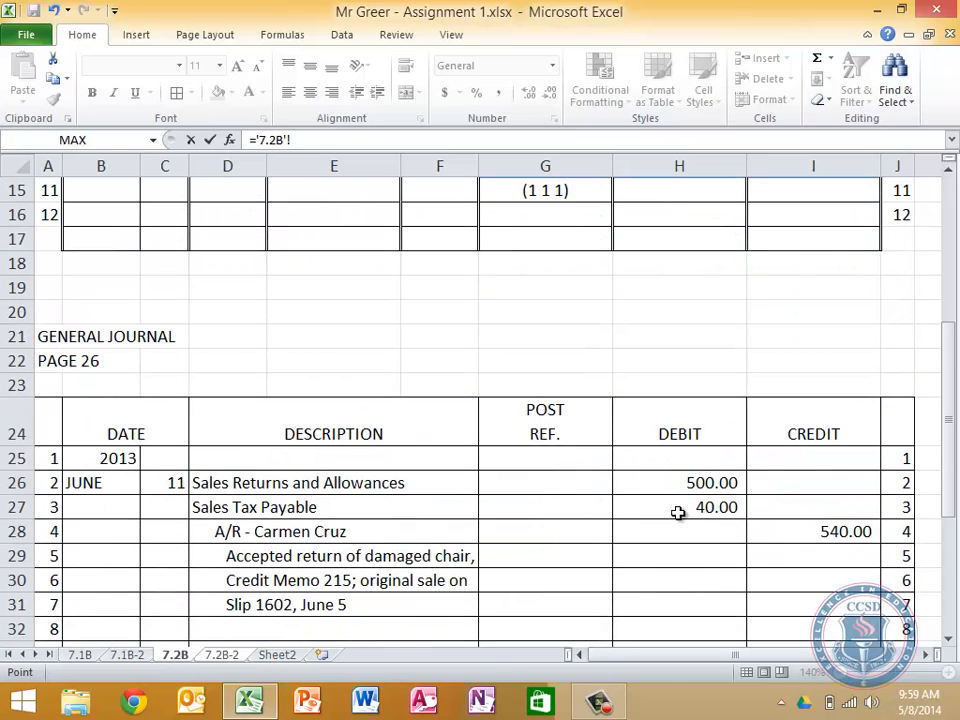
{"action": "left_click", "coordinate": [678, 510]}
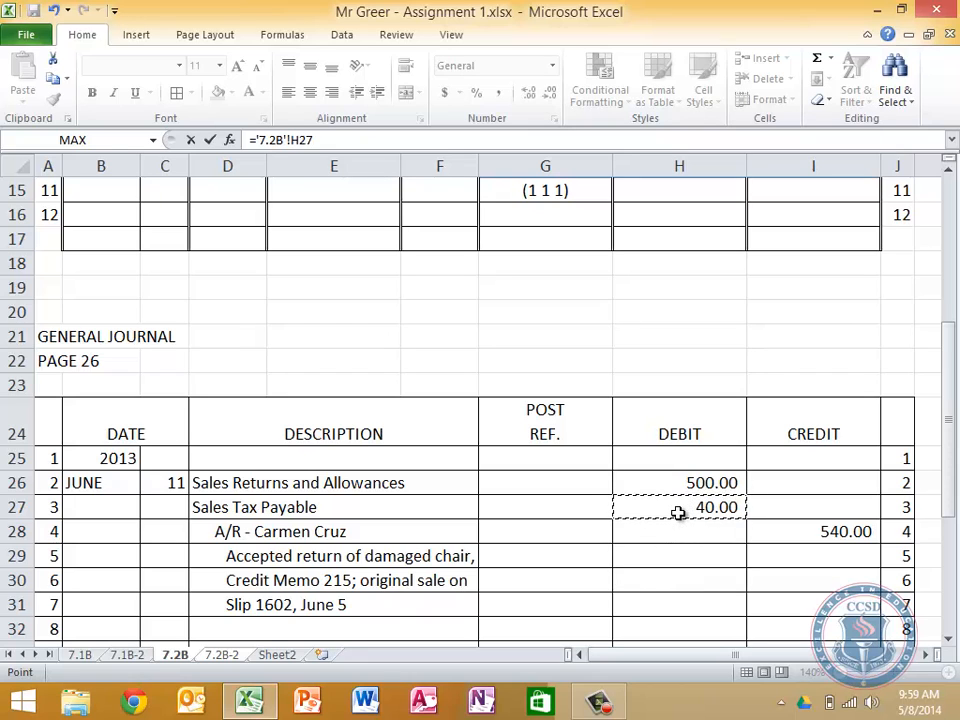
{"action": "key", "text": "Return"}
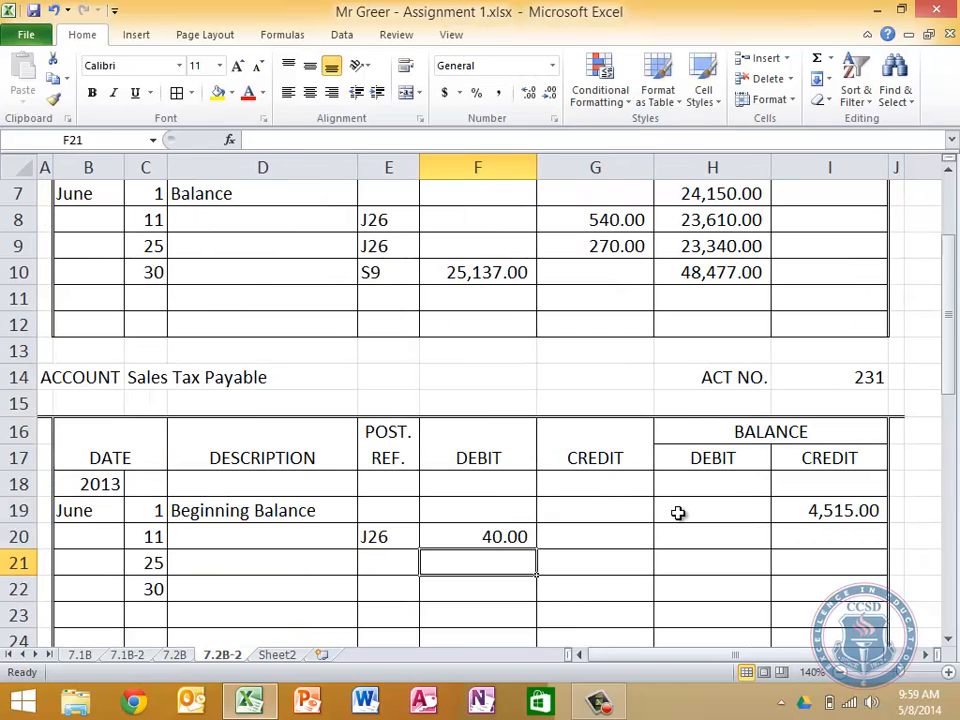
Calculate the June 11 credit balance in I20 with =I19-F20+G20 and fill the formula down to I22
{"action": "left_click", "coordinate": [822, 532]}
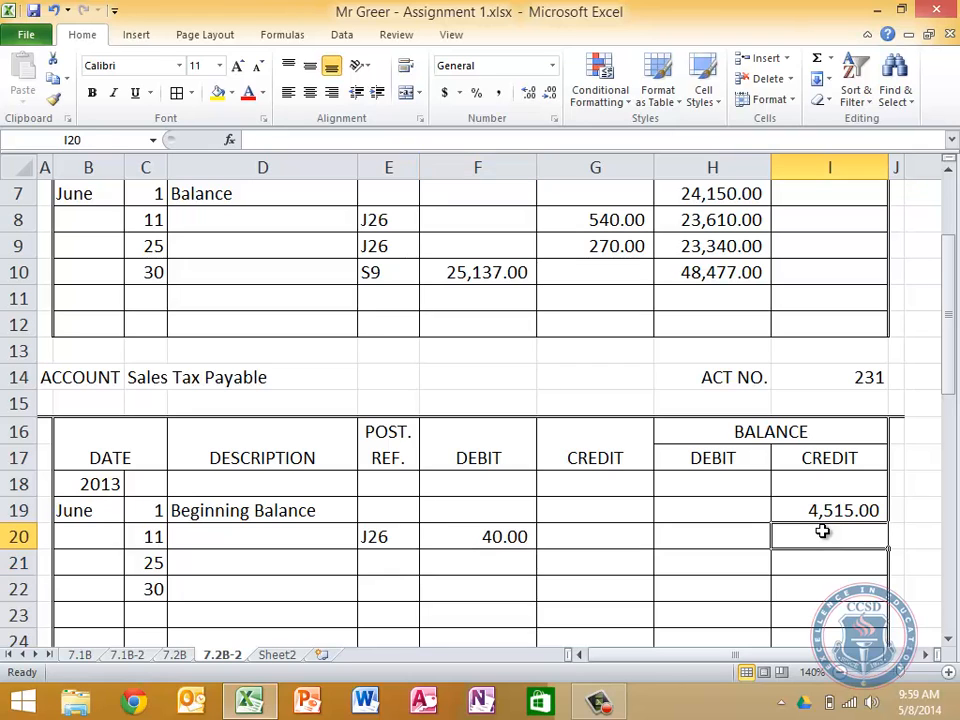
{"action": "scroll", "coordinate": [754, 568], "scroll_direction": "up", "scroll_amount": 2}
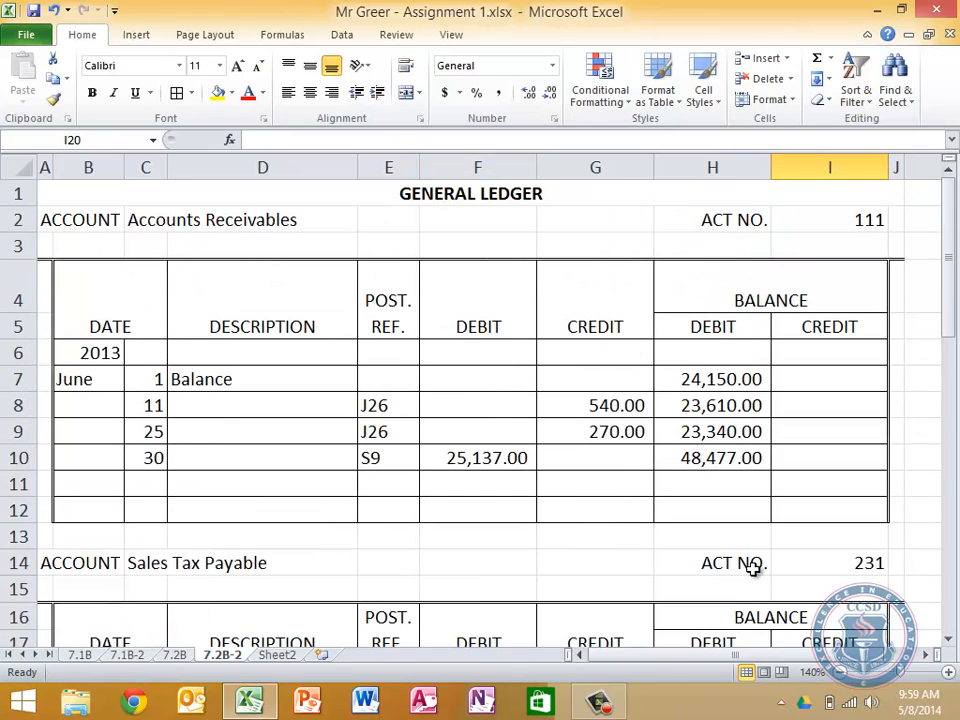
{"action": "scroll", "coordinate": [754, 568], "scroll_direction": "down", "scroll_amount": 1}
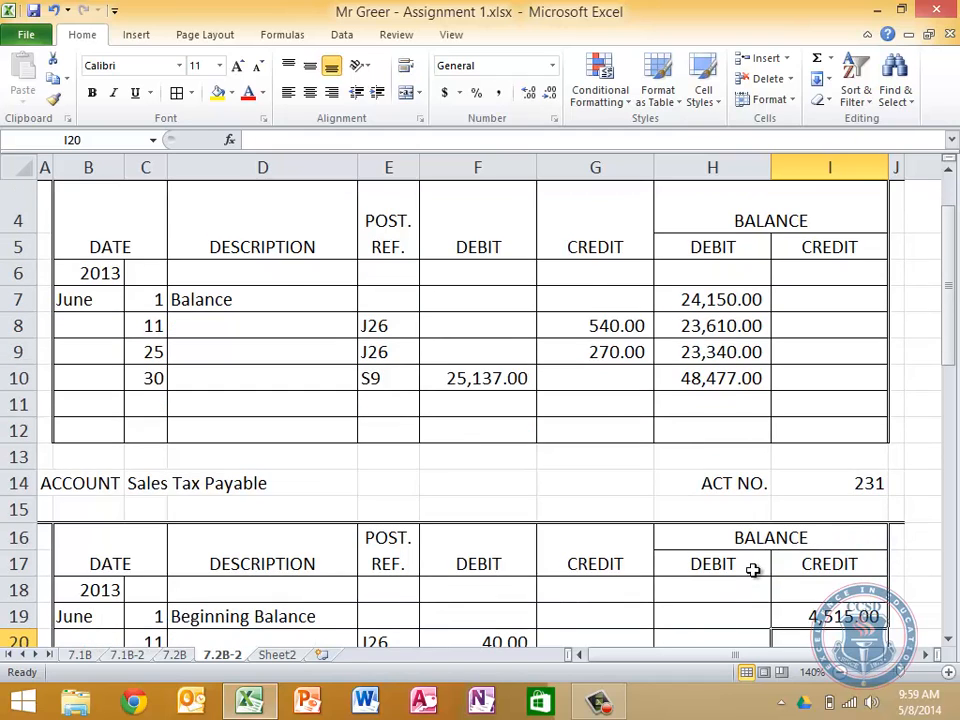
{"action": "scroll", "coordinate": [753, 568], "scroll_direction": "up", "scroll_amount": 1}
{"action": "scroll", "coordinate": [753, 568], "scroll_direction": "down", "scroll_amount": 5}
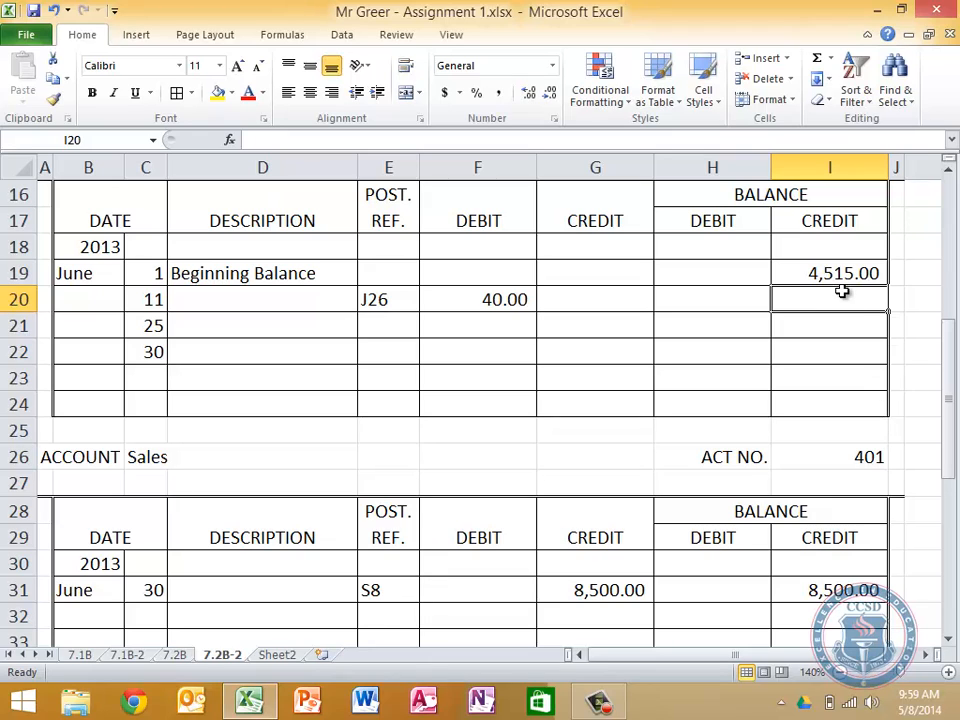
{"action": "type", "text": "="}
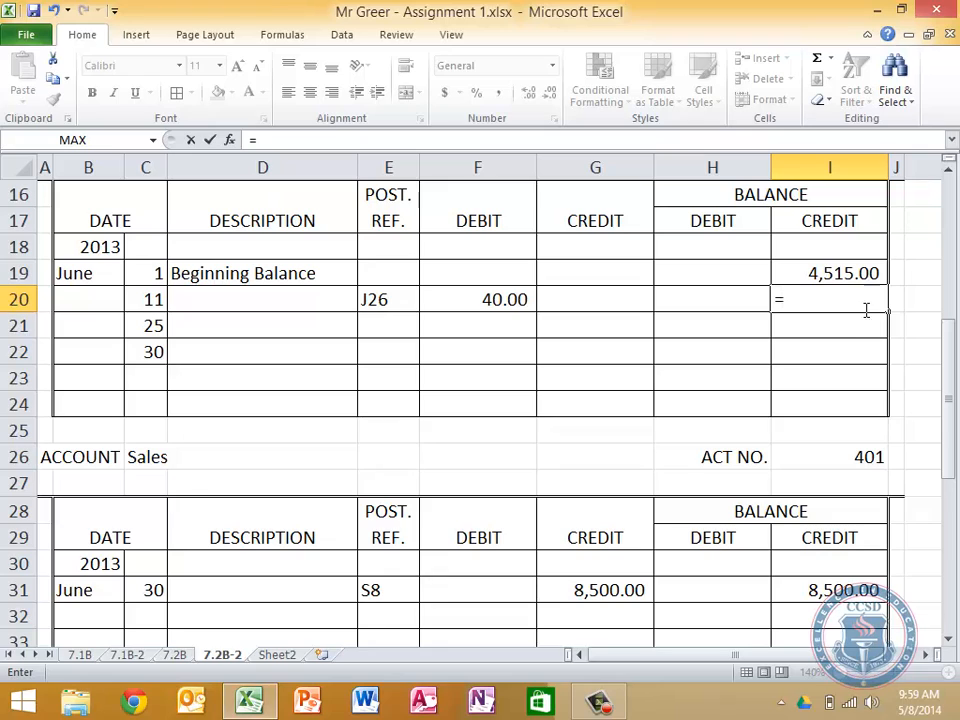
{"action": "left_click", "coordinate": [820, 272]}
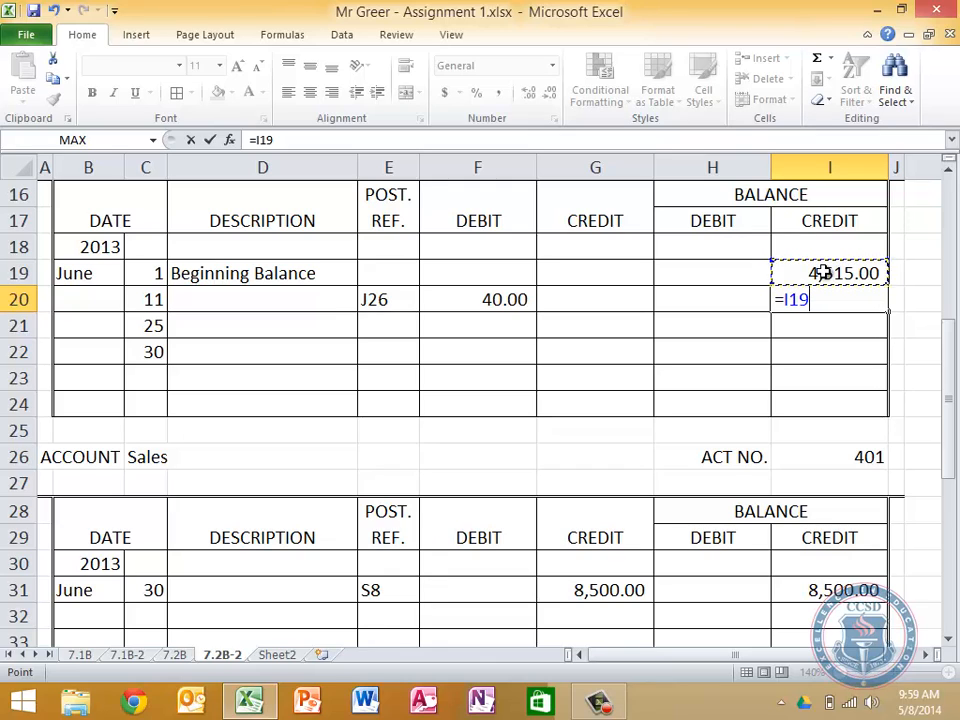
{"action": "type", "text": "+"}
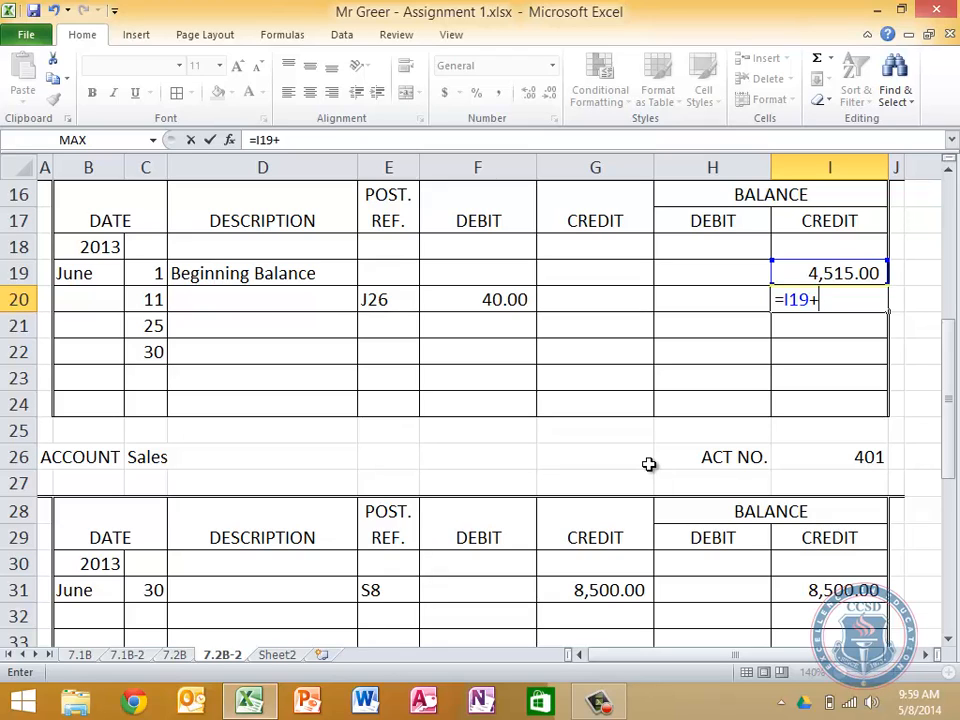
{"action": "left_click", "coordinate": [497, 297]}
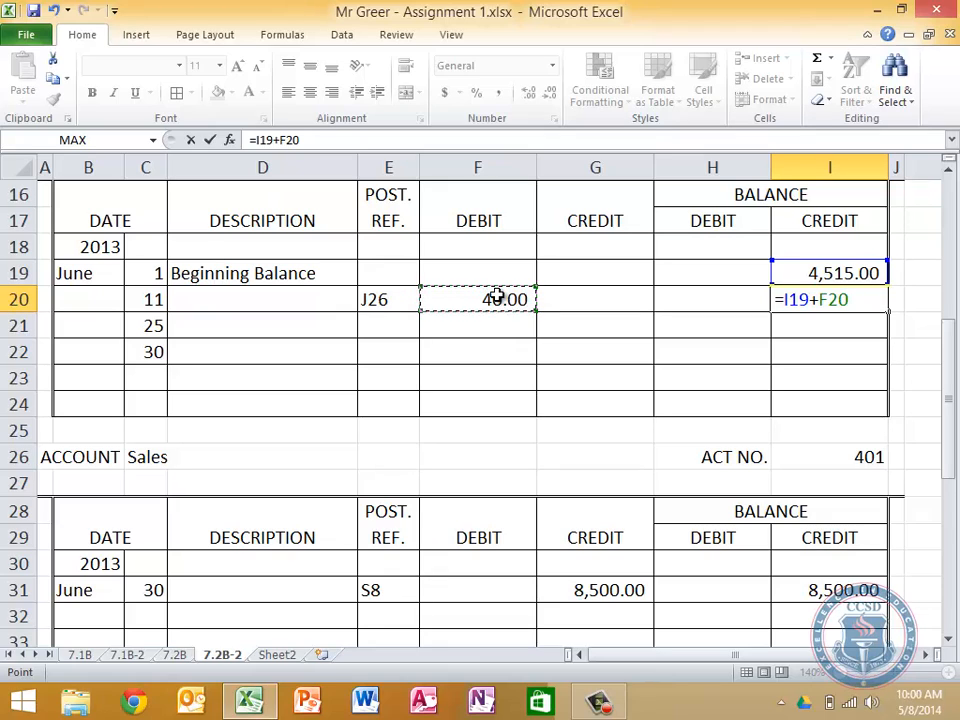
{"action": "key", "text": "BackSpace"}
{"action": "key", "text": "BackSpace"}
{"action": "key", "text": "BackSpace"}
{"action": "key", "text": "BackSpace"}
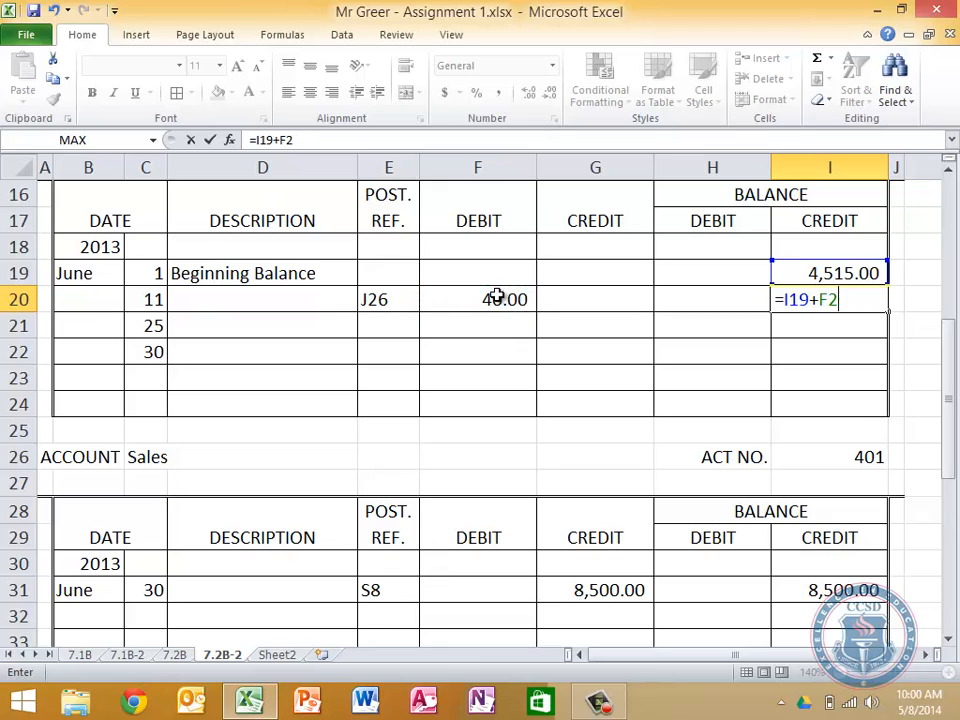
{"action": "type", "text": "-"}
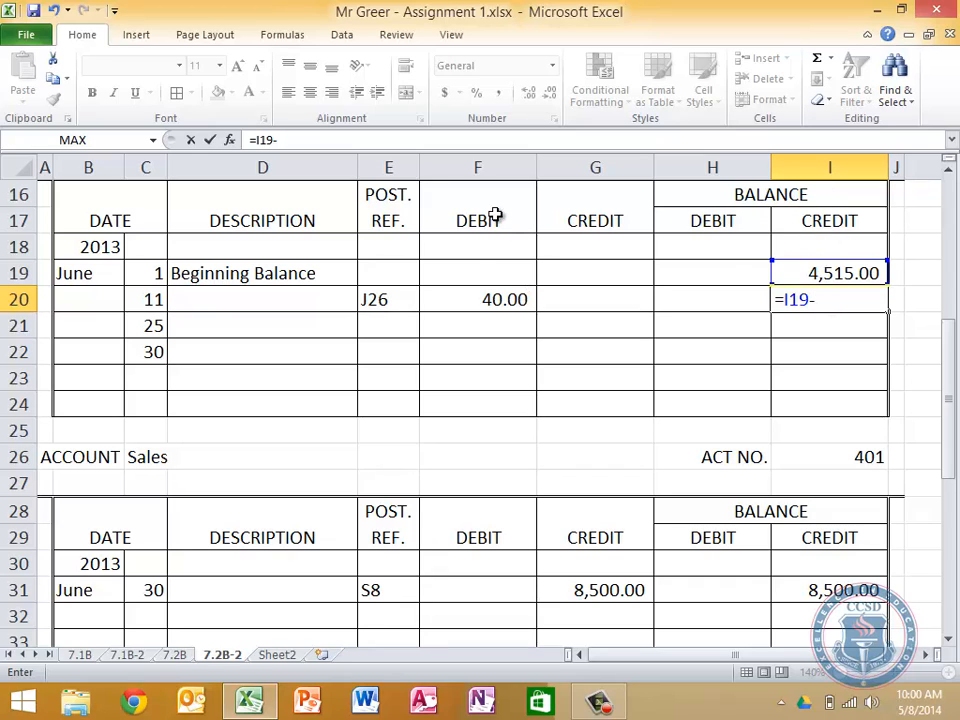
{"action": "left_click", "coordinate": [487, 299]}
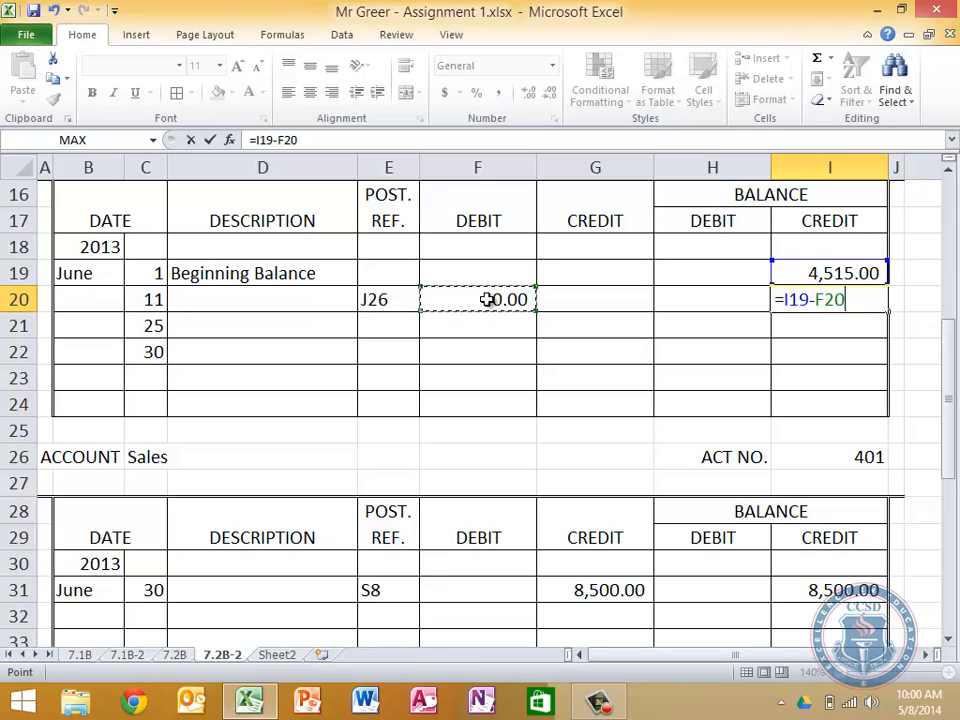
{"action": "type", "text": "+"}
{"action": "left_click", "coordinate": [556, 299]}
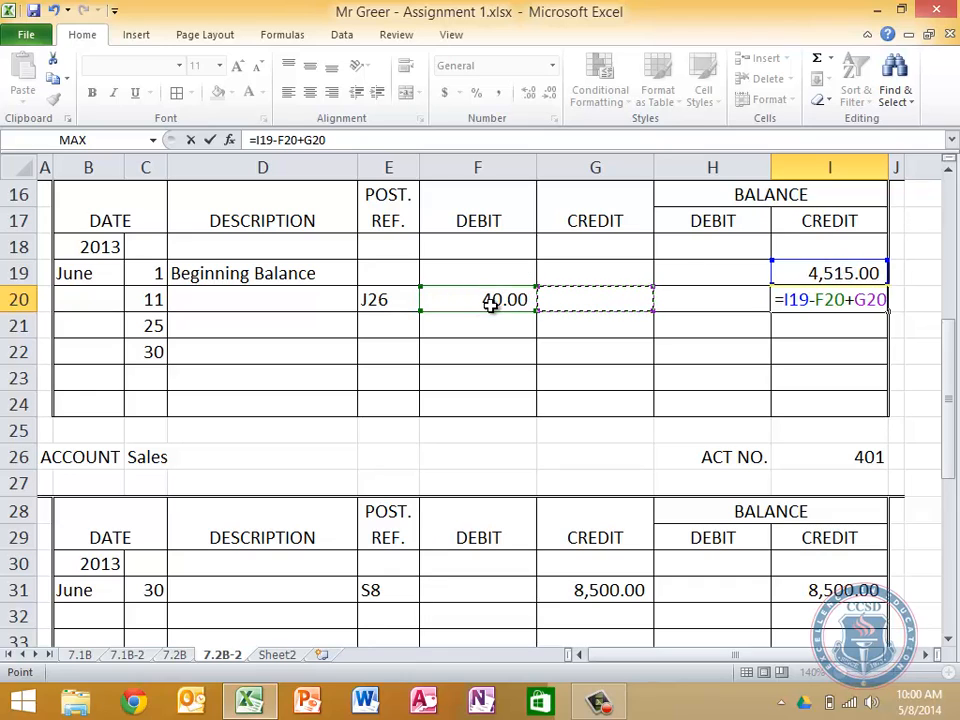
{"action": "key", "text": "Return"}
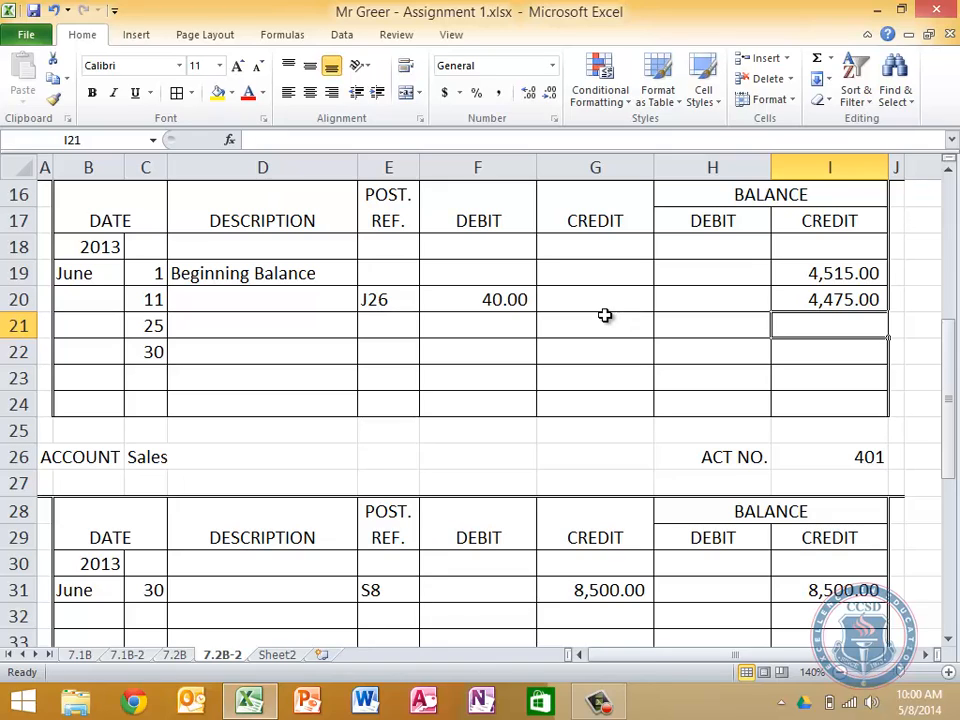
{"action": "left_click", "coordinate": [848, 303]}
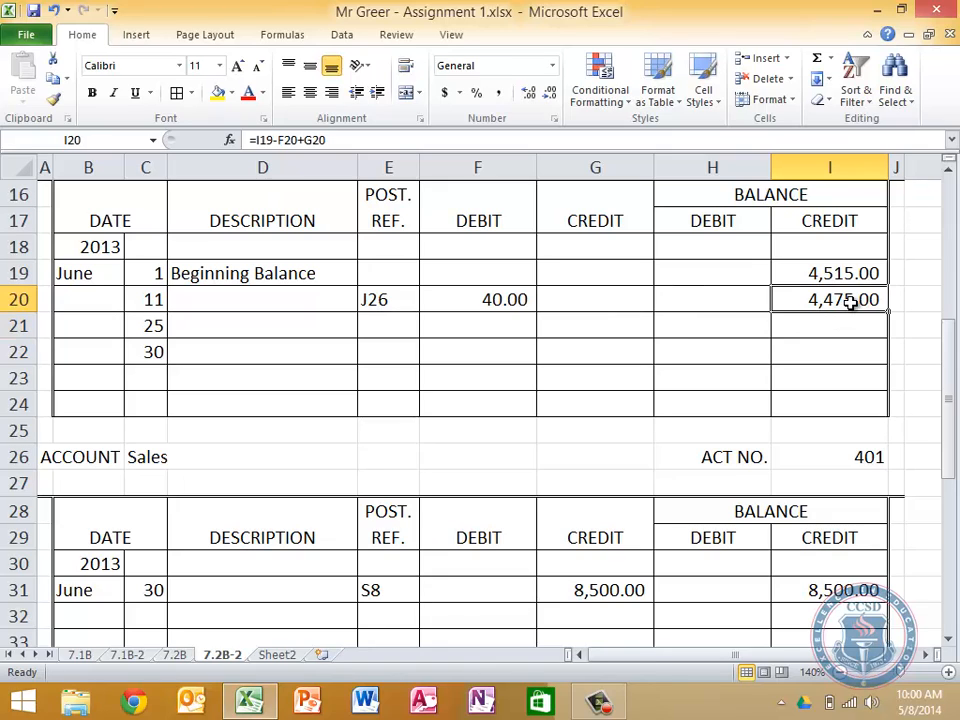
{"action": "left_click_drag", "start_coordinate": [887, 312], "coordinate": [880, 362]}
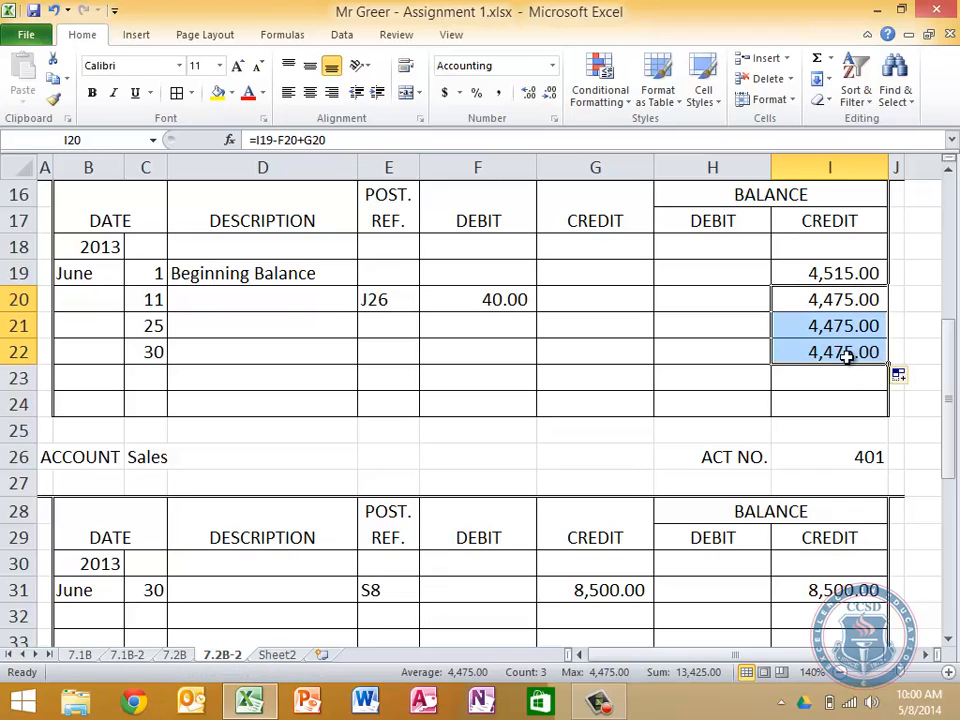
Enter J26 as the post reference for June 25 in E21 of Sales Tax Payable
{"action": "left_click", "coordinate": [397, 336]}
{"action": "type", "text": "J3"}
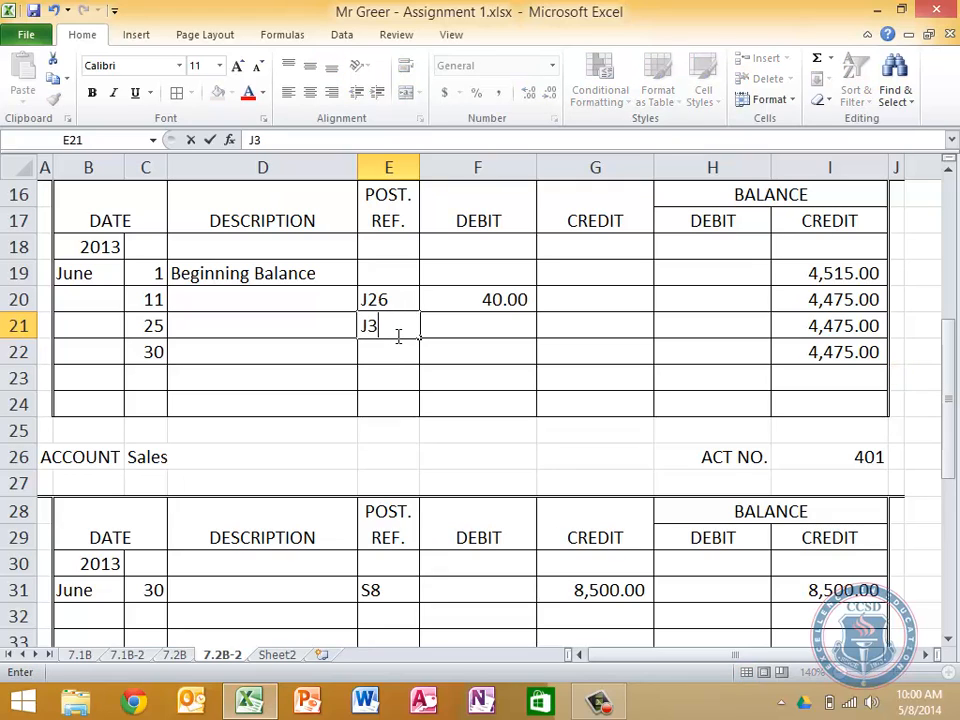
{"action": "key", "text": "BackSpace"}
{"action": "type", "text": "2"}
{"action": "key", "text": "Tab"}
{"action": "key", "text": "Tab"}
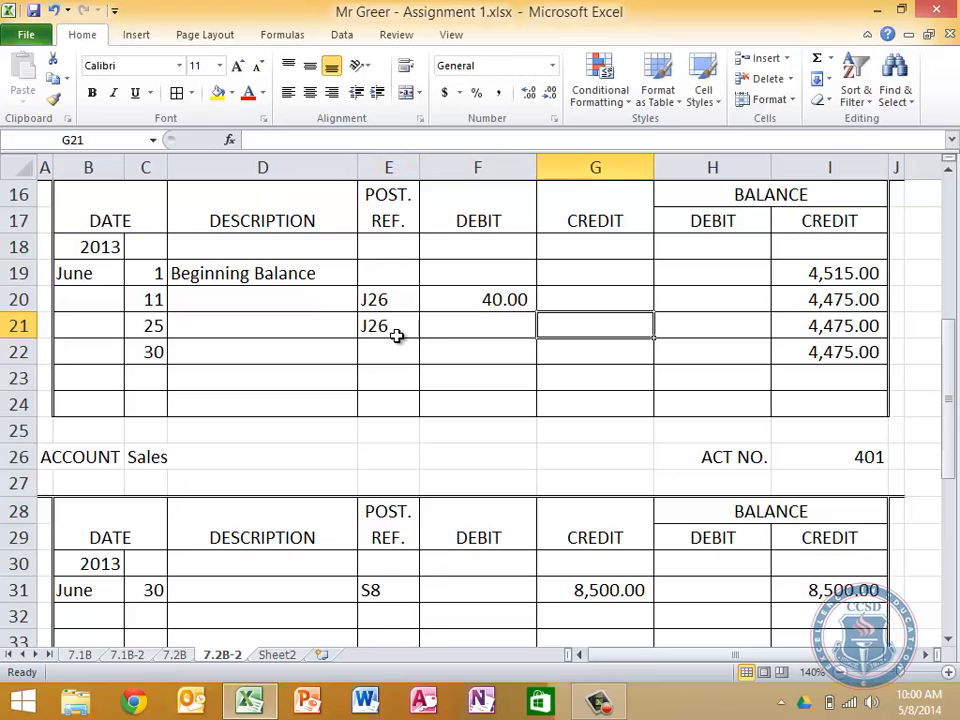
Link the June 25 debit in F21 of Sales Tax Payable to the general journal's Sales Tax Payable debit, '7.2B'!H34
{"action": "key", "text": "Left"}
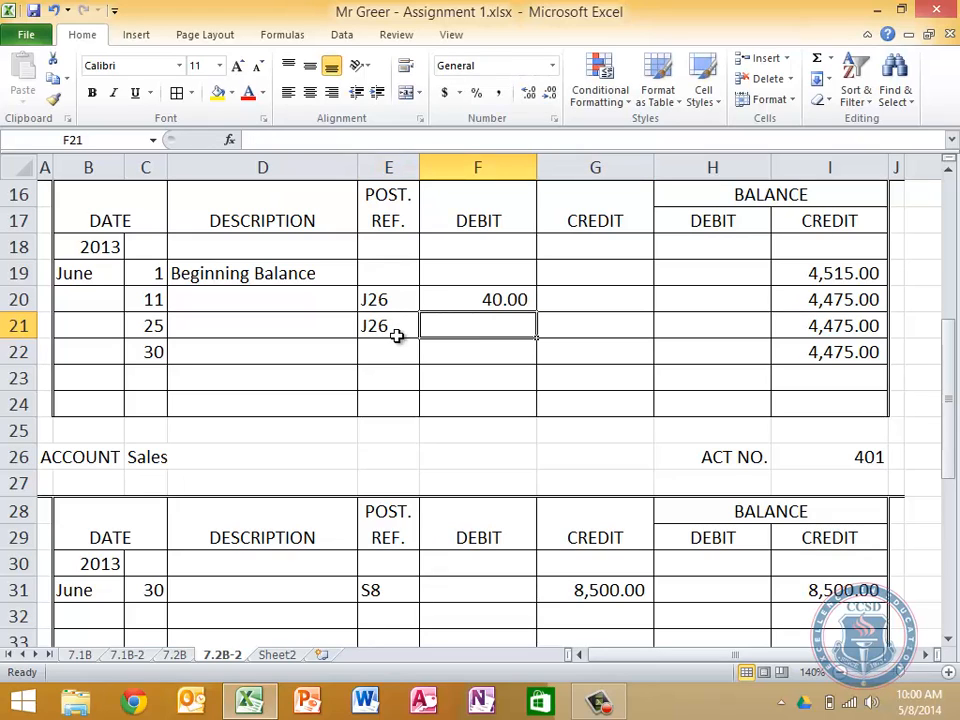
{"action": "type", "text": "="}
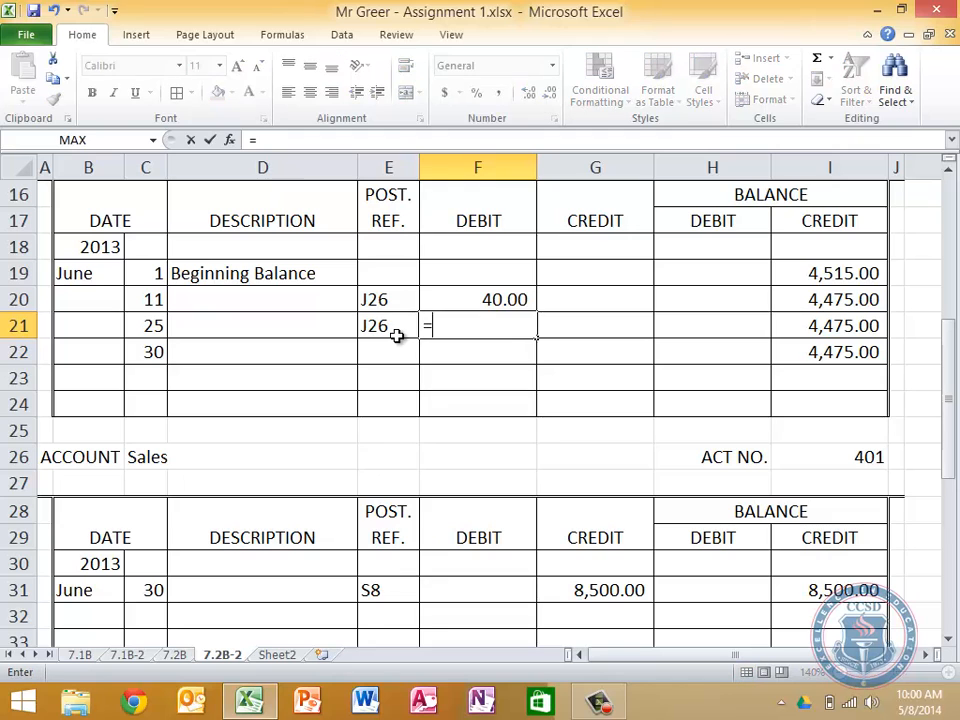
{"action": "left_click", "coordinate": [175, 654]}
{"action": "scroll", "coordinate": [480, 579], "scroll_direction": "down", "scroll_amount": 1}
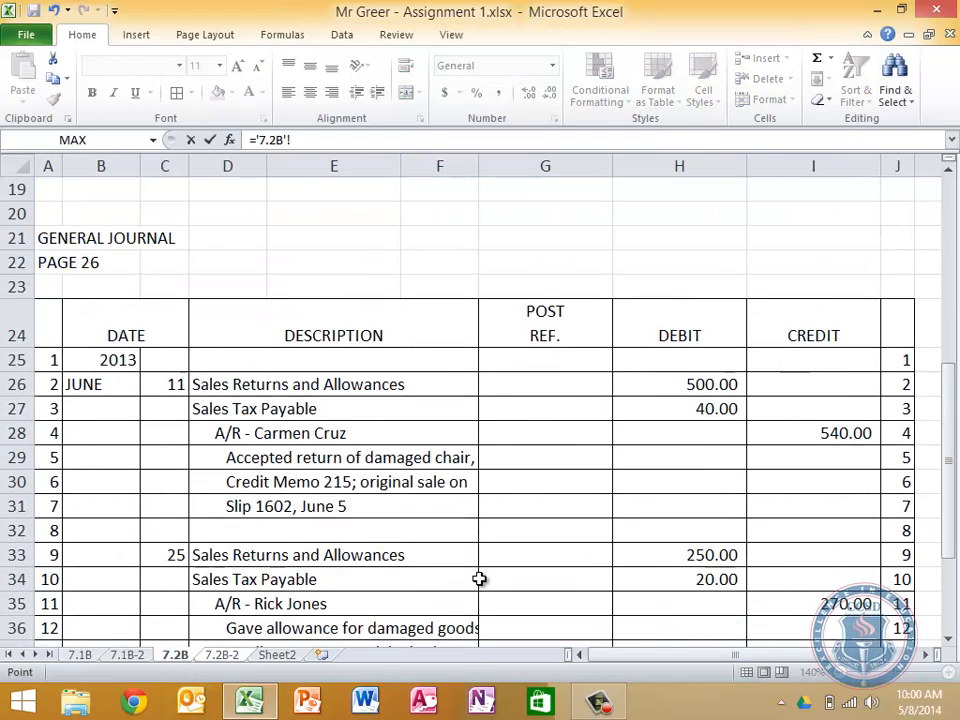
{"action": "scroll", "coordinate": [480, 579], "scroll_direction": "down", "scroll_amount": 4}
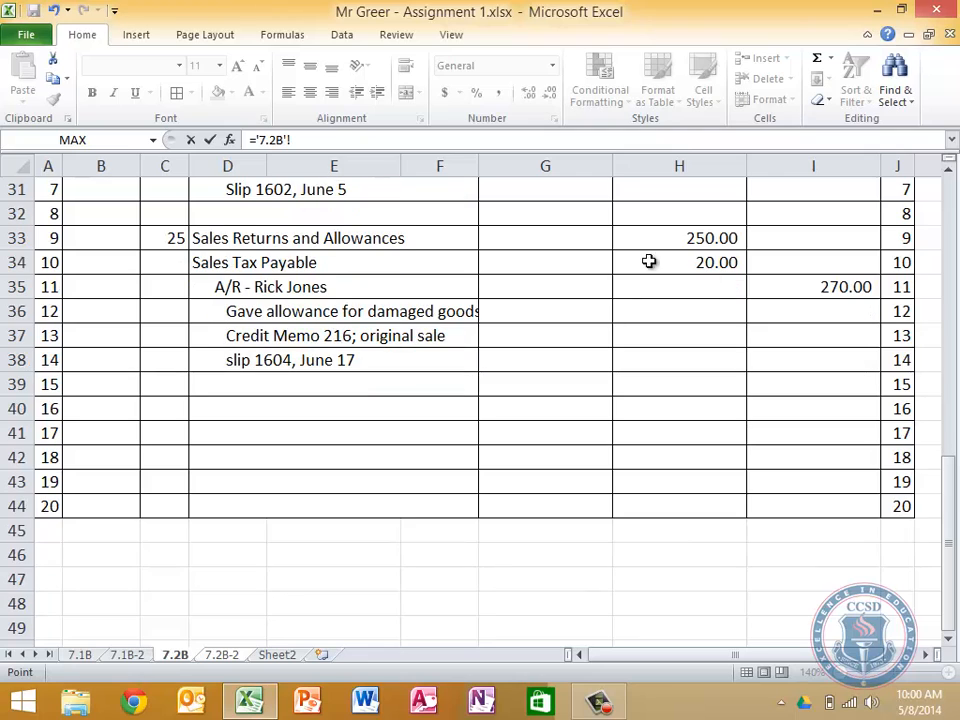
{"action": "left_click", "coordinate": [692, 267]}
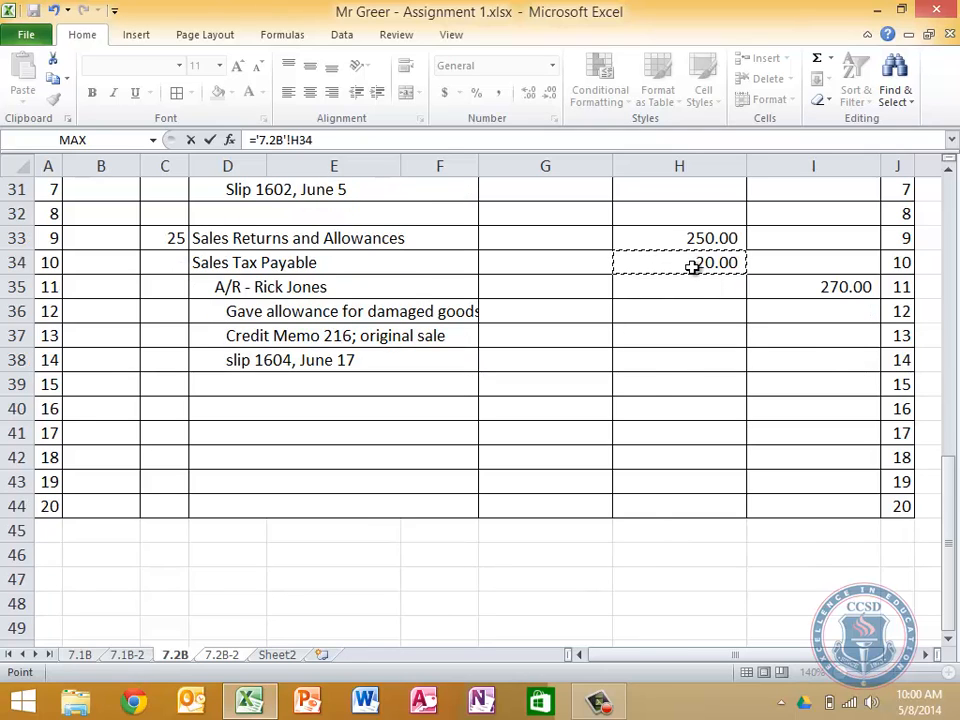
{"action": "key", "text": "Return"}
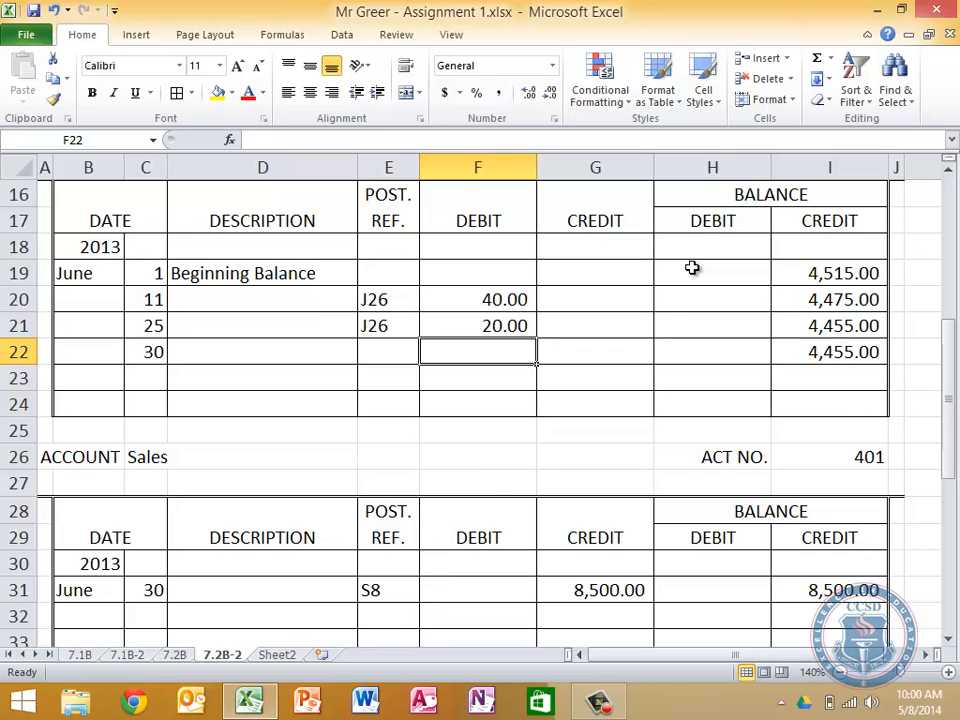
Link the June 30 credit in G22 of Sales Tax Payable to the sales journal's Sales Tax Payable total, '7.2B'!H14
{"action": "left_click", "coordinate": [174, 654]}
{"action": "scroll", "coordinate": [411, 540], "scroll_direction": "up", "scroll_amount": 10}
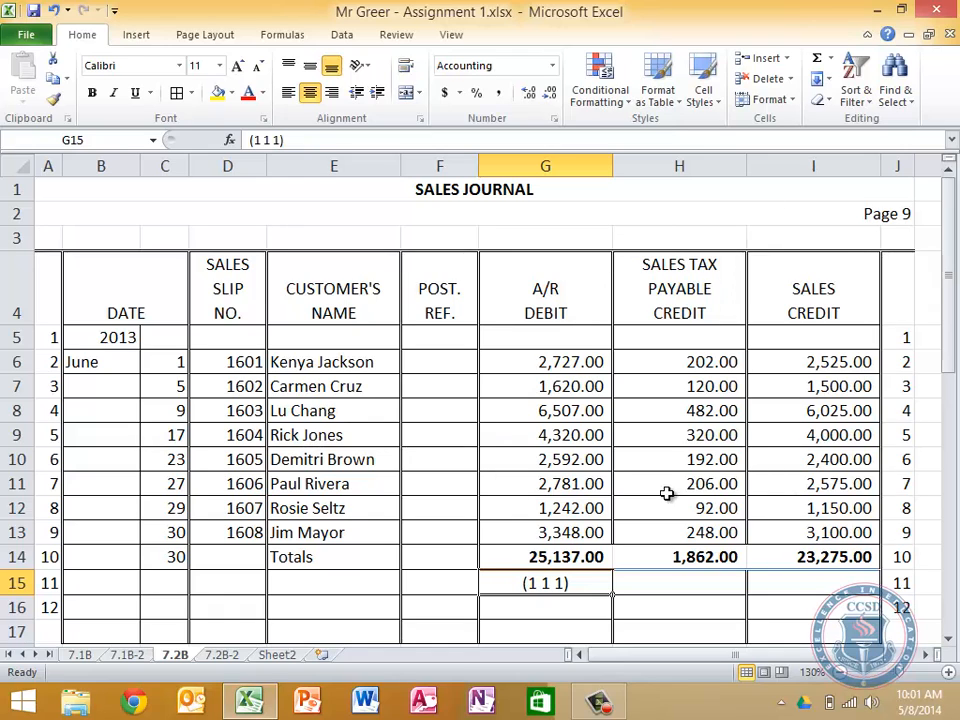
{"action": "left_click", "coordinate": [221, 654]}
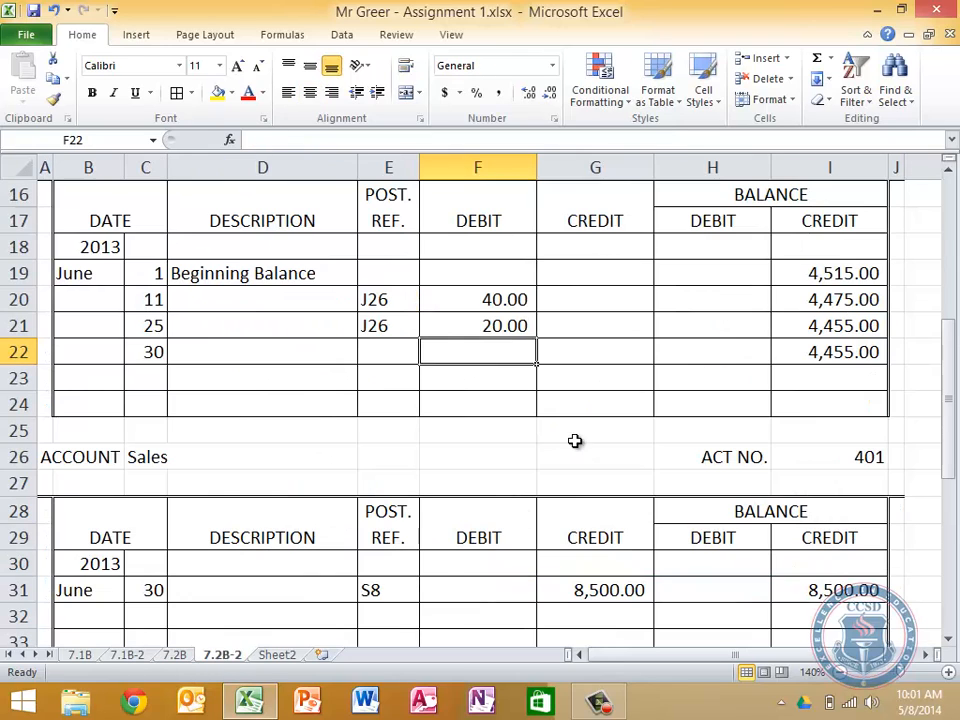
{"action": "left_click", "coordinate": [553, 350]}
{"action": "type", "text": "="}
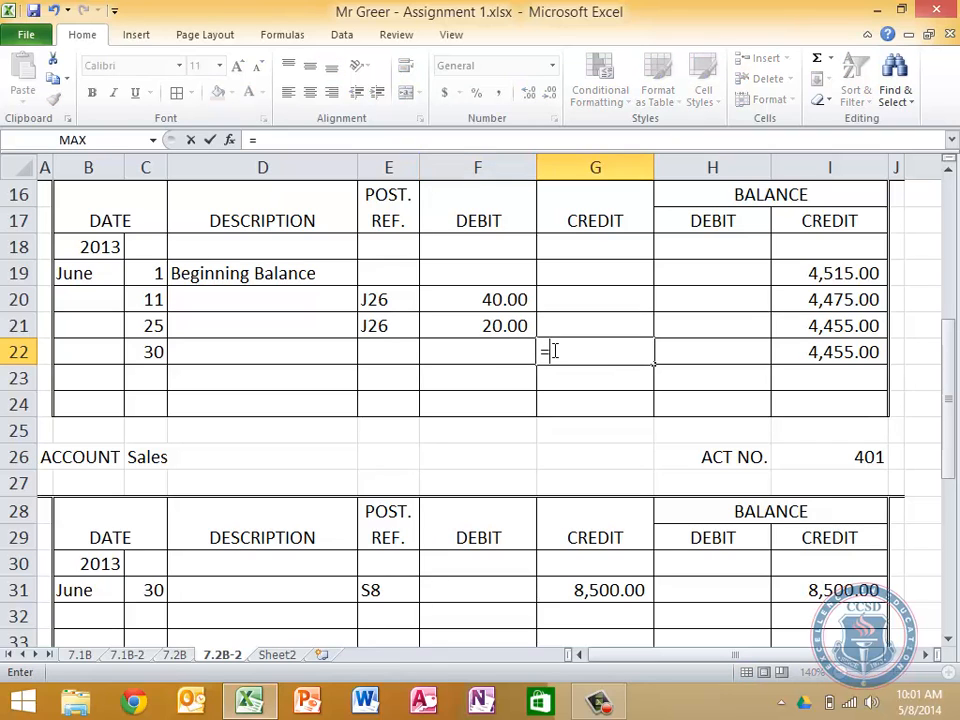
{"action": "left_click", "coordinate": [178, 655]}
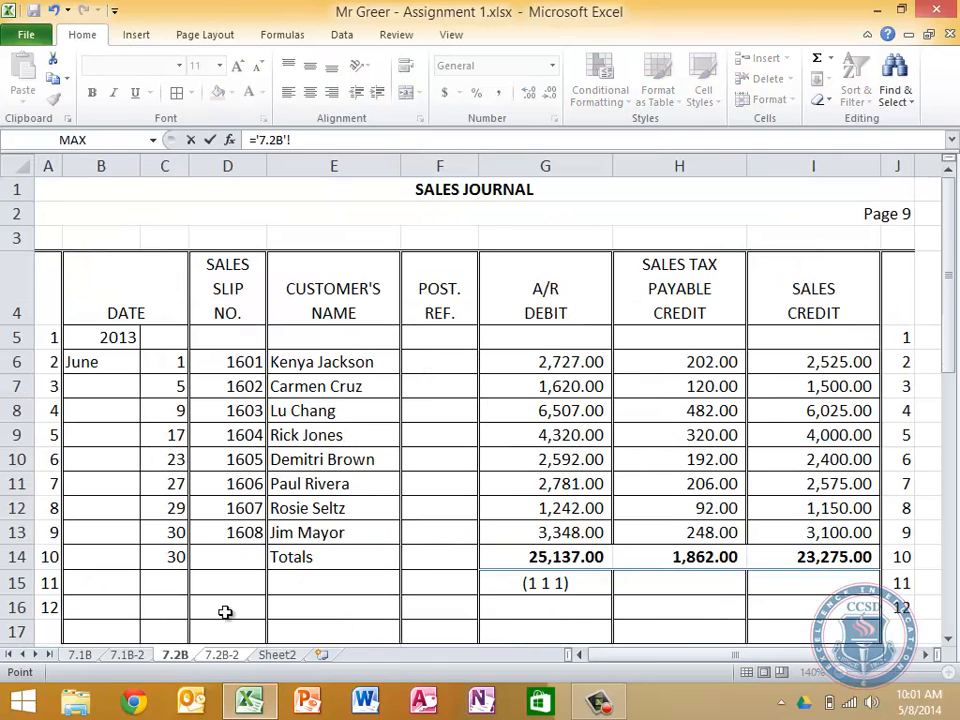
{"action": "left_click", "coordinate": [697, 562]}
{"action": "key", "text": "Return"}
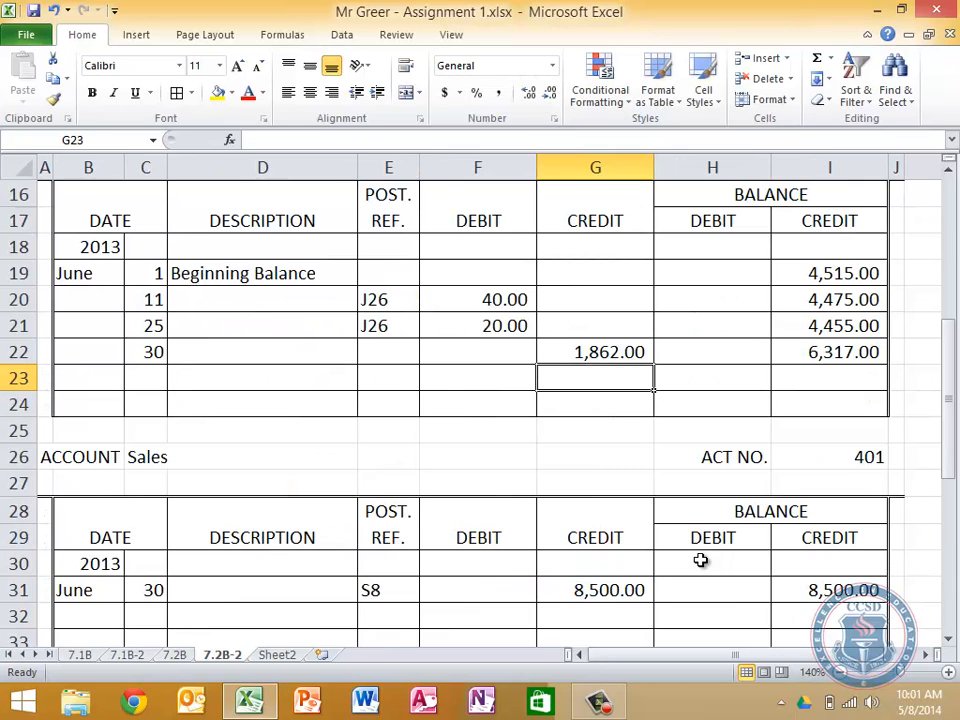
{"action": "key", "text": "Up"}
{"action": "key", "text": "Right"}
{"action": "key", "text": "Right"}
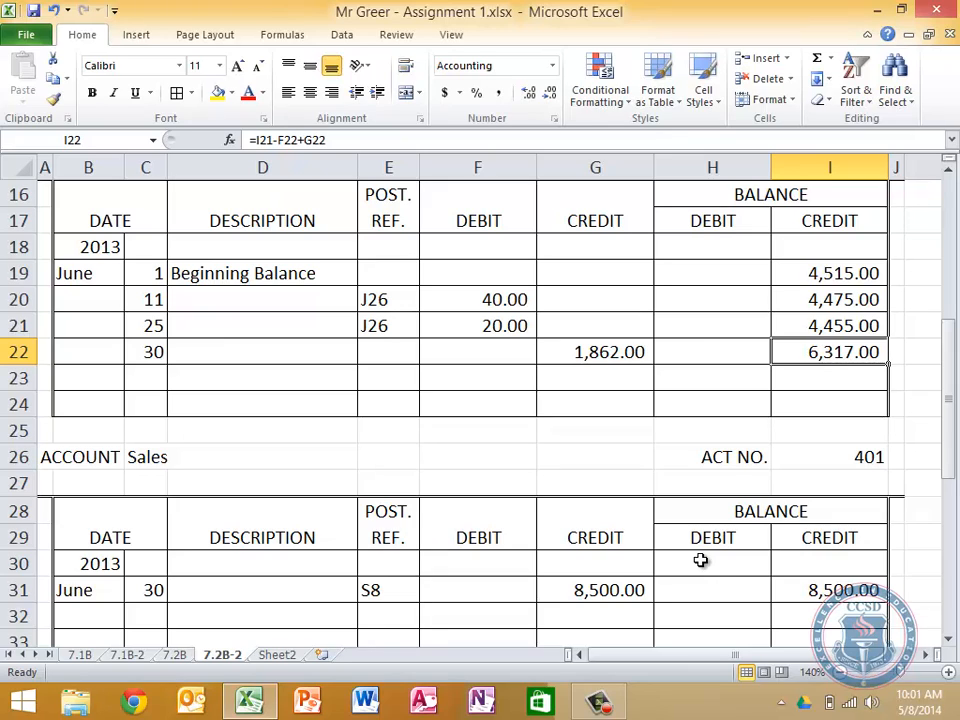
{"action": "key", "text": "Down"}
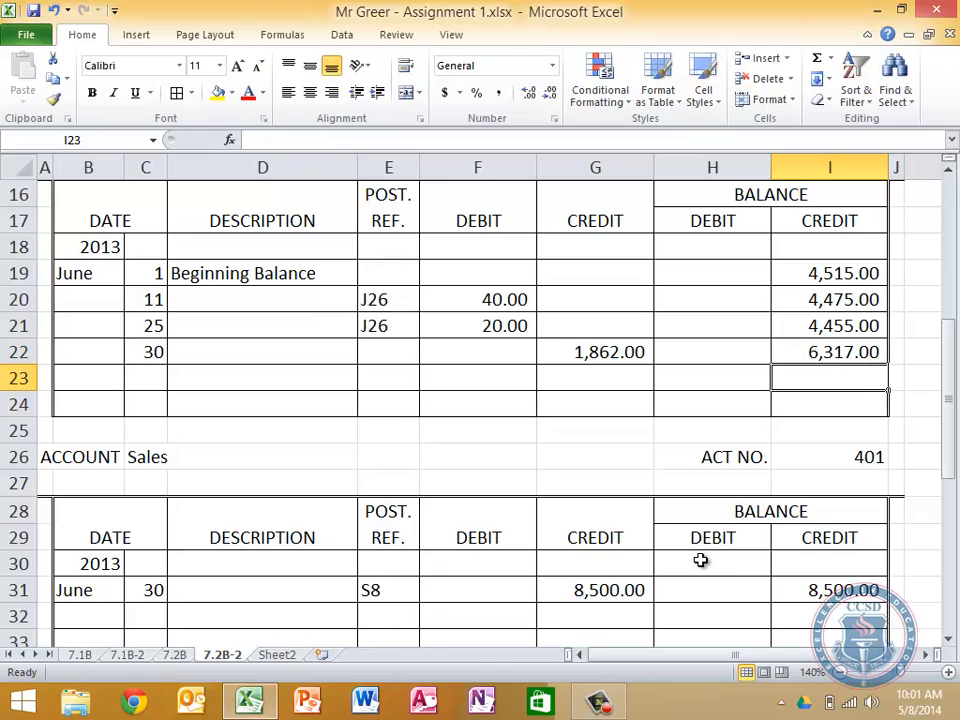
{"action": "key", "text": "Left"}
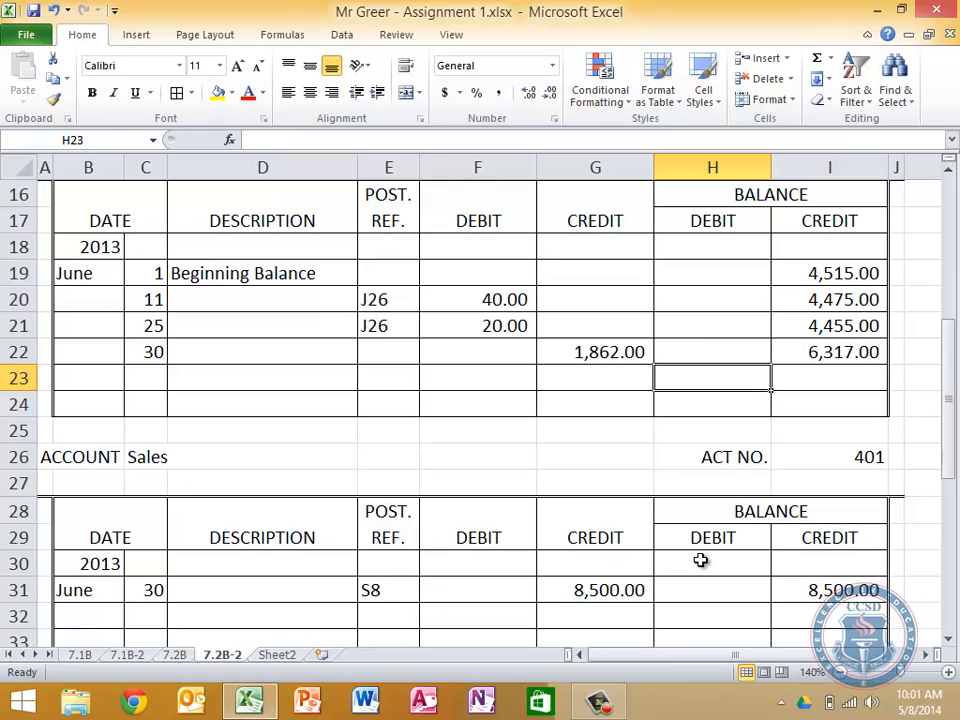
Link the June 30 credit in G31 of the Sales account to the sales journal's Sales credit total, '7.2B'!I14
{"action": "key", "text": "Down"}
{"action": "key", "text": "Left"}
{"action": "key", "text": "Left"}
{"action": "key", "text": "Down"}
{"action": "key", "text": "Left"}
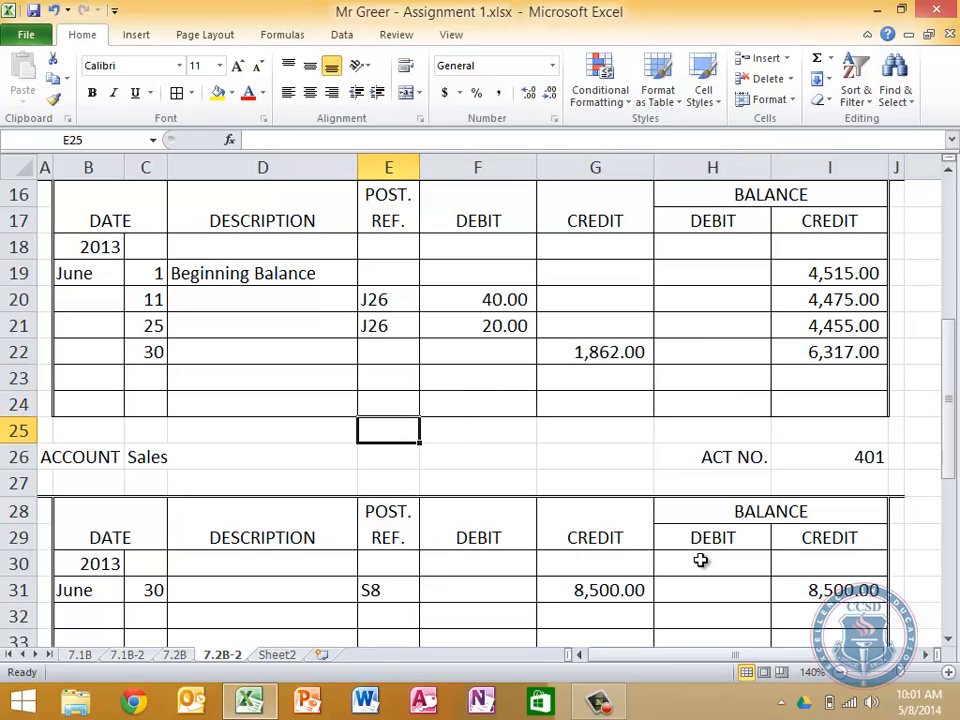
{"action": "key", "text": "Down"}
{"action": "key", "text": "Left"}
{"action": "key", "text": "Left"}
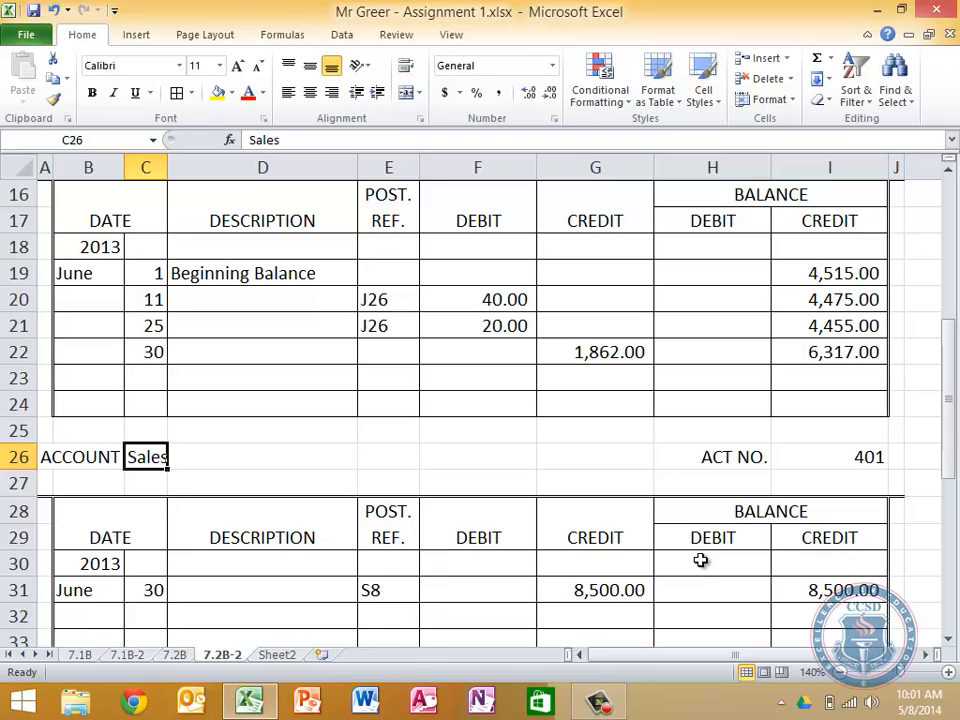
{"action": "key", "text": "Down"}
{"action": "key", "text": "Down"}
{"action": "key", "text": "Down"}
{"action": "key", "text": "Down"}
{"action": "key", "text": "Down"}
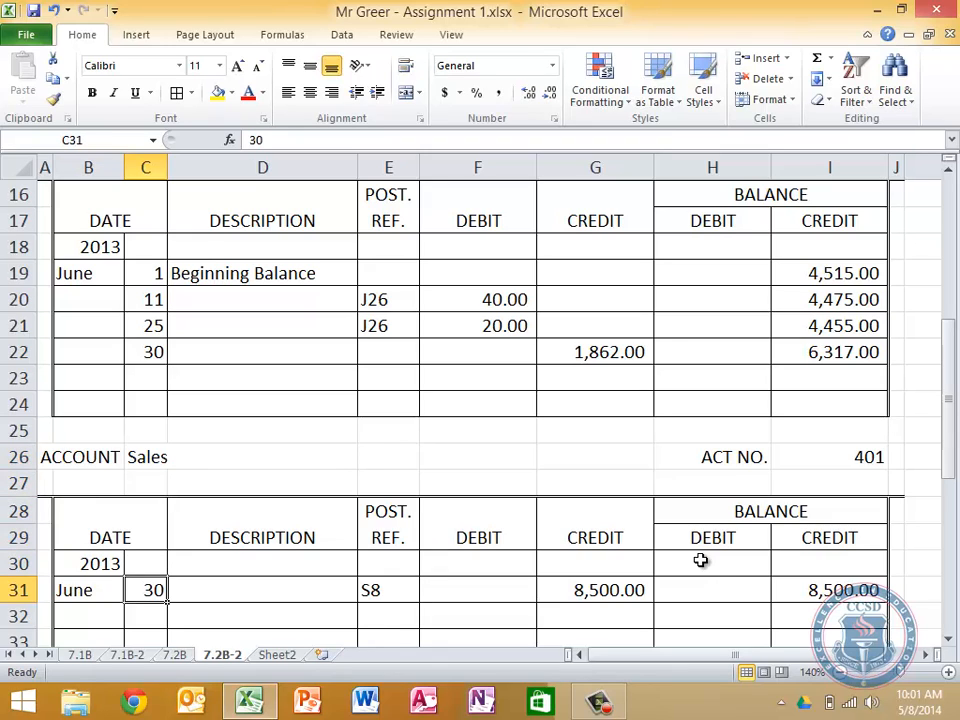
{"action": "key", "text": "Right"}
{"action": "key", "text": "Right"}
{"action": "key", "text": "Right"}
{"action": "key", "text": "Right"}
{"action": "key", "text": "Down"}
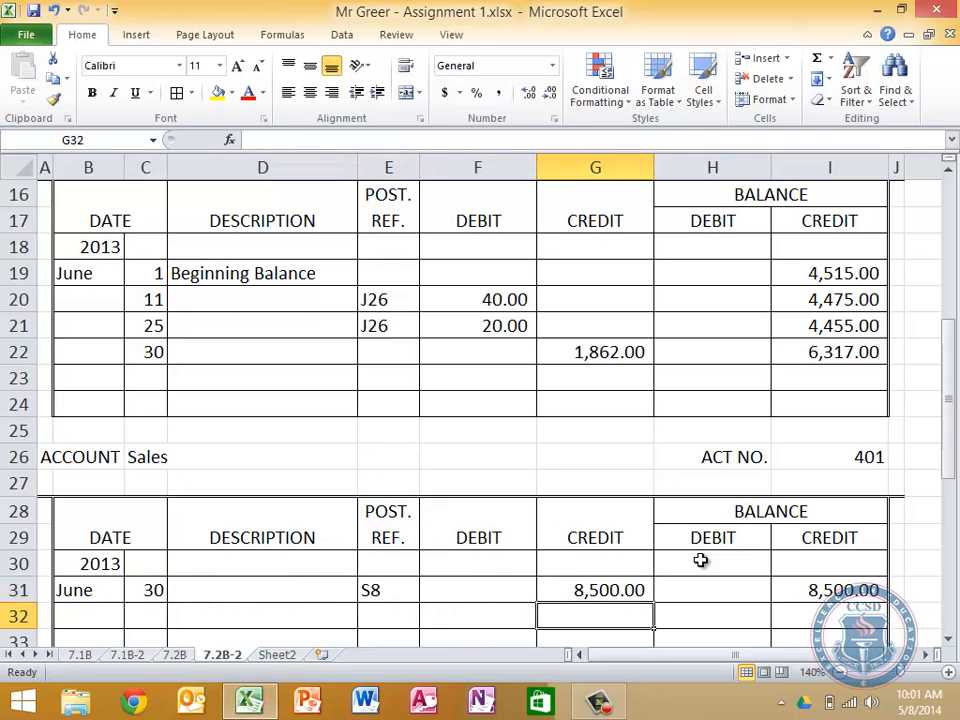
{"action": "key", "text": "Down"}
{"action": "key", "text": "Down"}
{"action": "key", "text": "Down"}
{"action": "key", "text": "Down"}
{"action": "key", "text": "Down"}
{"action": "key", "text": "Down"}
{"action": "key", "text": "Down"}
{"action": "key", "text": "Down"}
{"action": "key", "text": "Down"}
{"action": "key", "text": "Up"}
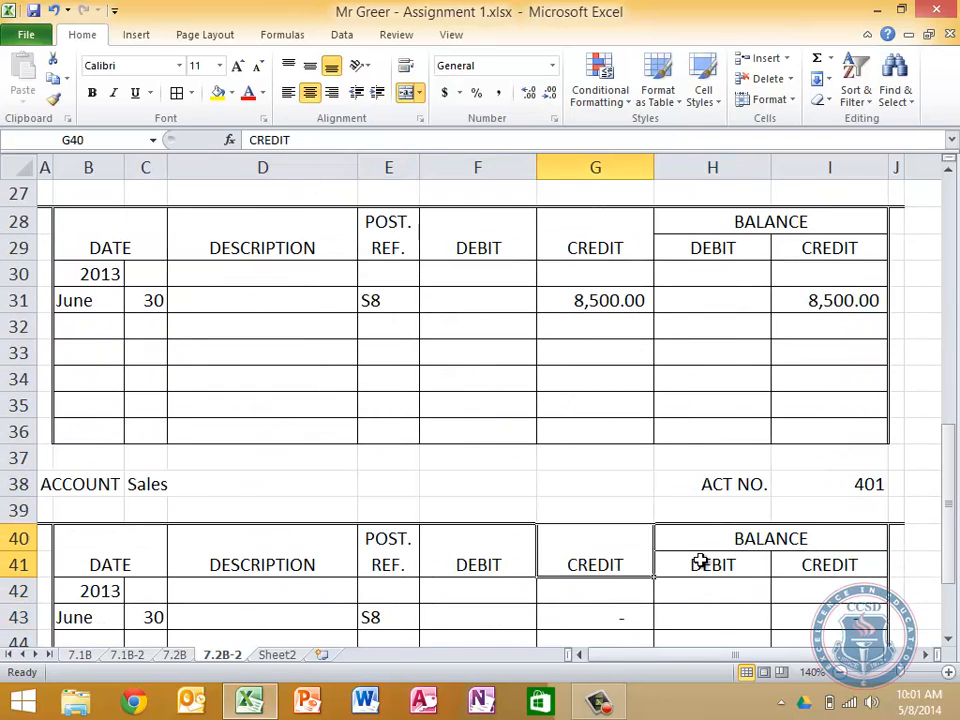
{"action": "key", "text": "Up"}
{"action": "key", "text": "Up"}
{"action": "key", "text": "Up"}
{"action": "key", "text": "Up"}
{"action": "key", "text": "Up"}
{"action": "key", "text": "Up"}
{"action": "key", "text": "Up"}
{"action": "key", "text": "Up"}
{"action": "key", "text": "Up"}
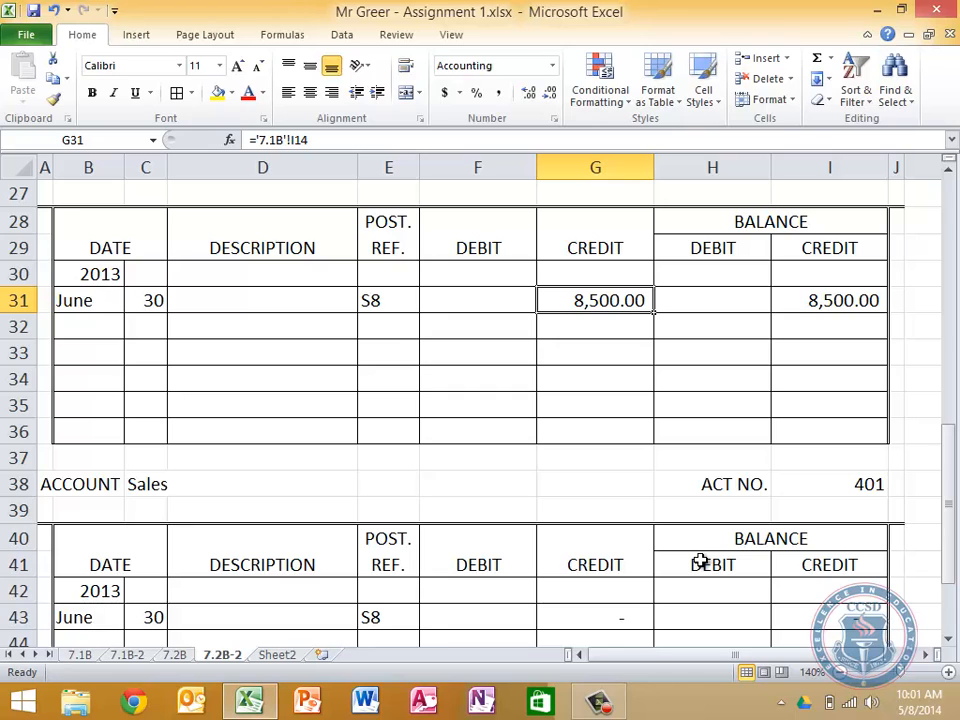
{"action": "type", "text": "="}
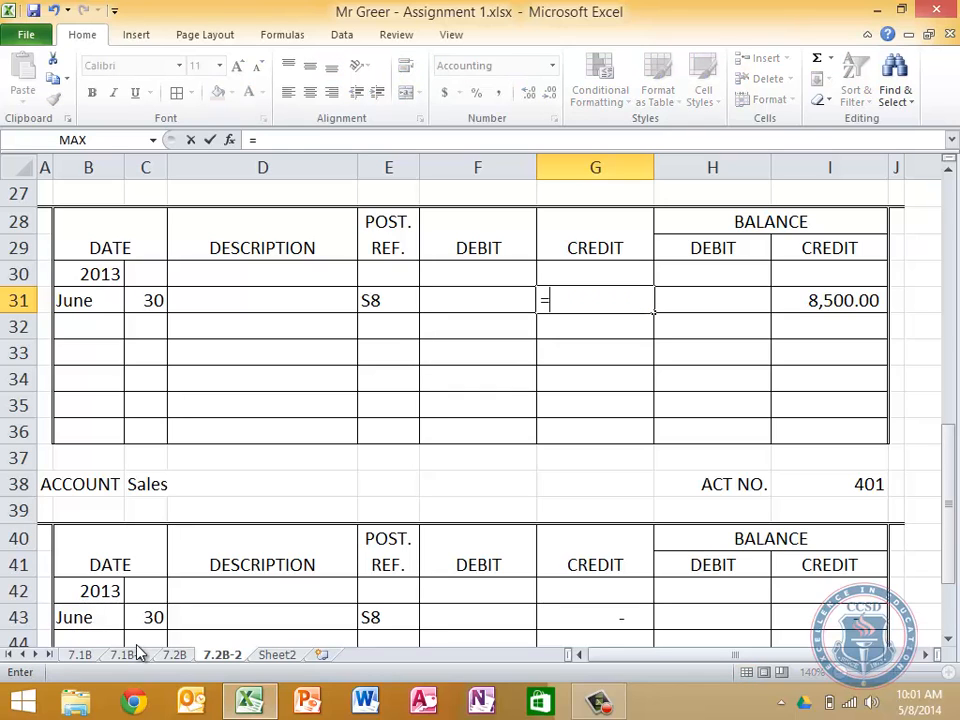
{"action": "left_click", "coordinate": [178, 655]}
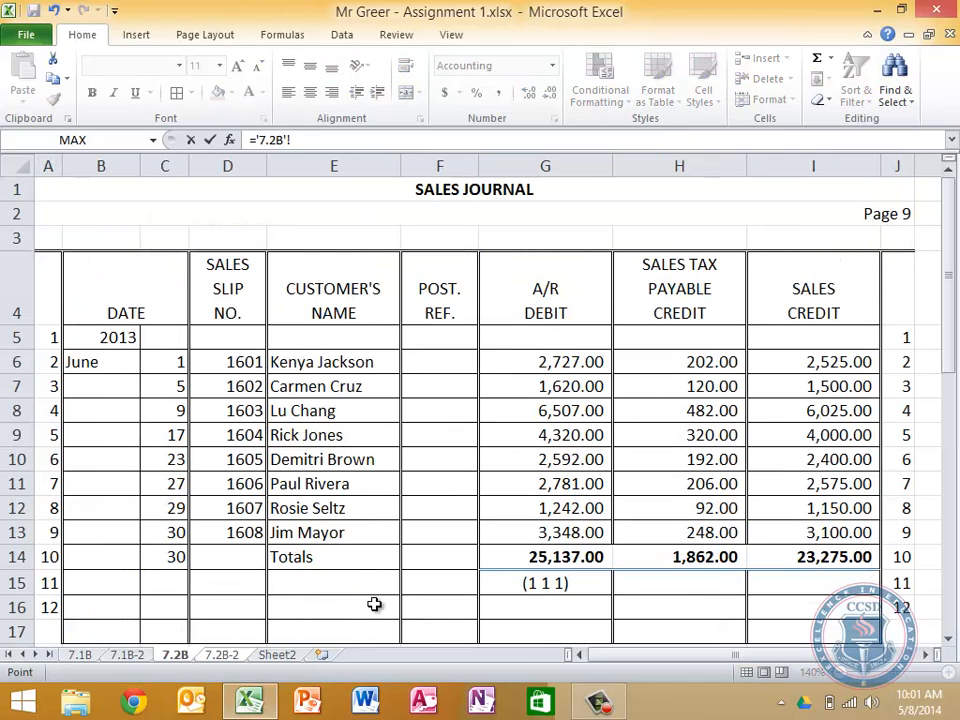
{"action": "left_click", "coordinate": [840, 555]}
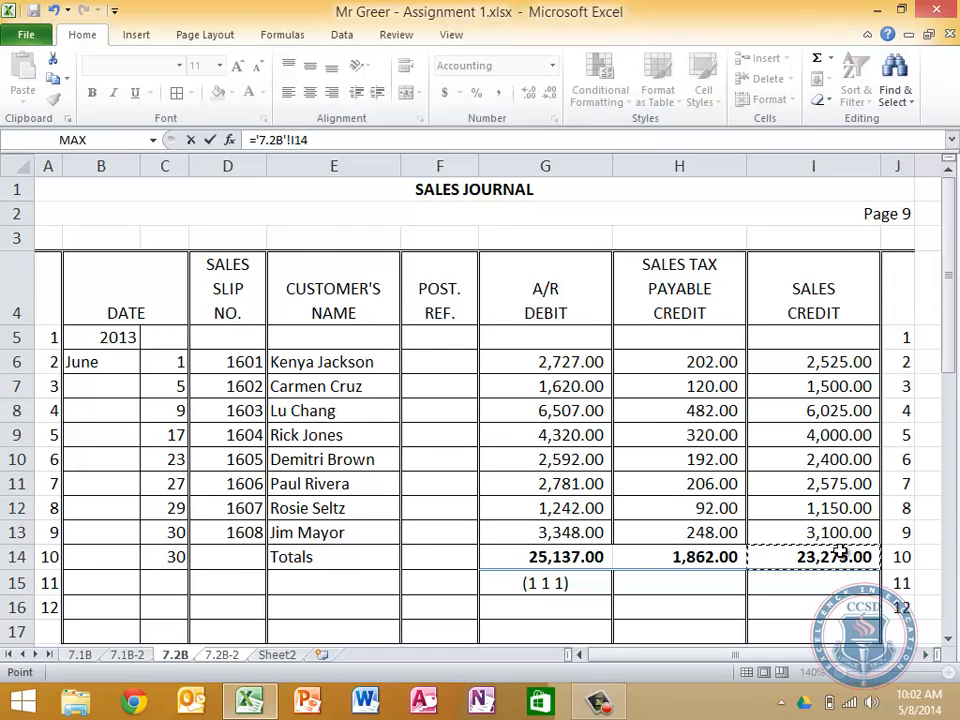
{"action": "key", "text": "Return"}
{"action": "key", "text": "Right"}
{"action": "key", "text": "Right"}
{"action": "key", "text": "Left"}
{"action": "key", "text": "Left"}
{"action": "key", "text": "Left"}
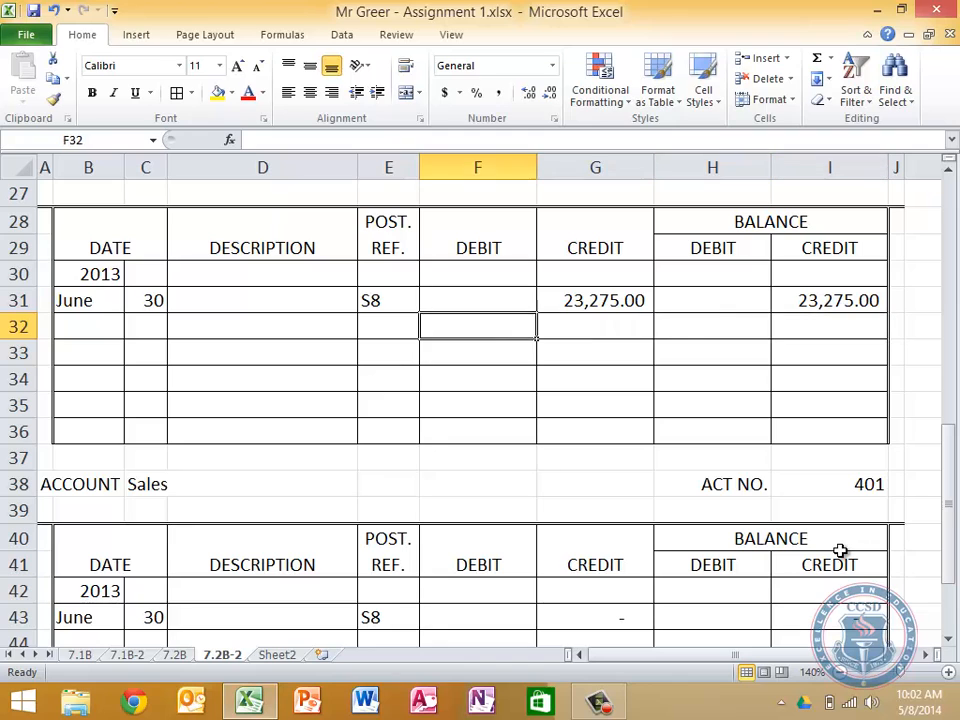
{"action": "key", "text": "Right"}
{"action": "key", "text": "Right"}
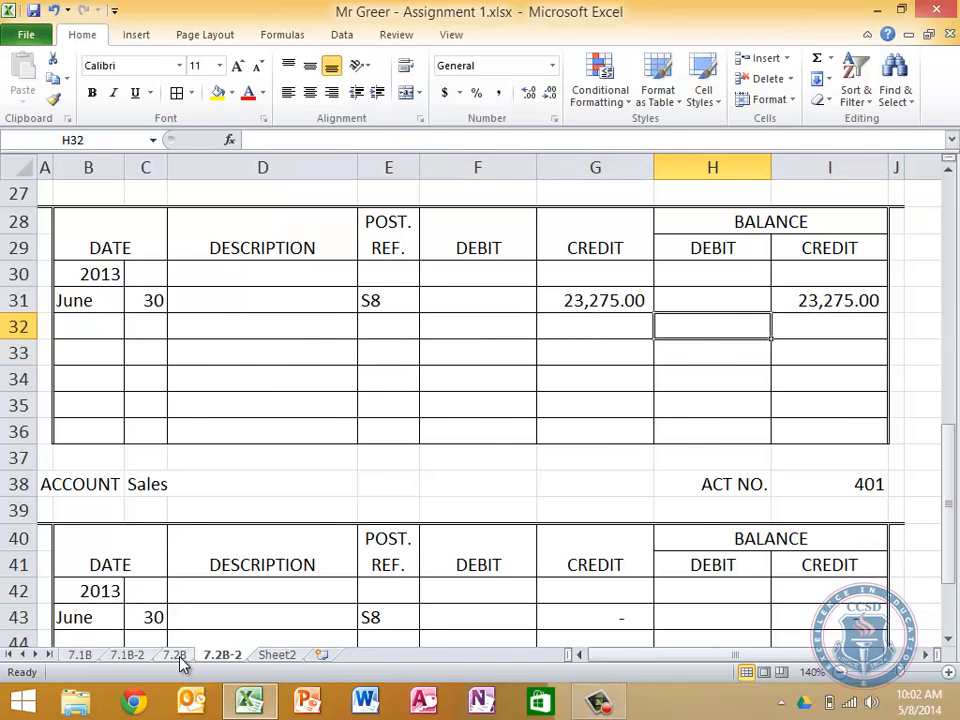
Enter the posting account references (2 3 1) in H15 and (4 0 1) in I15 below the 7.2B sales journal totals
{"action": "left_click", "coordinate": [178, 656]}
{"action": "left_click", "coordinate": [682, 586]}
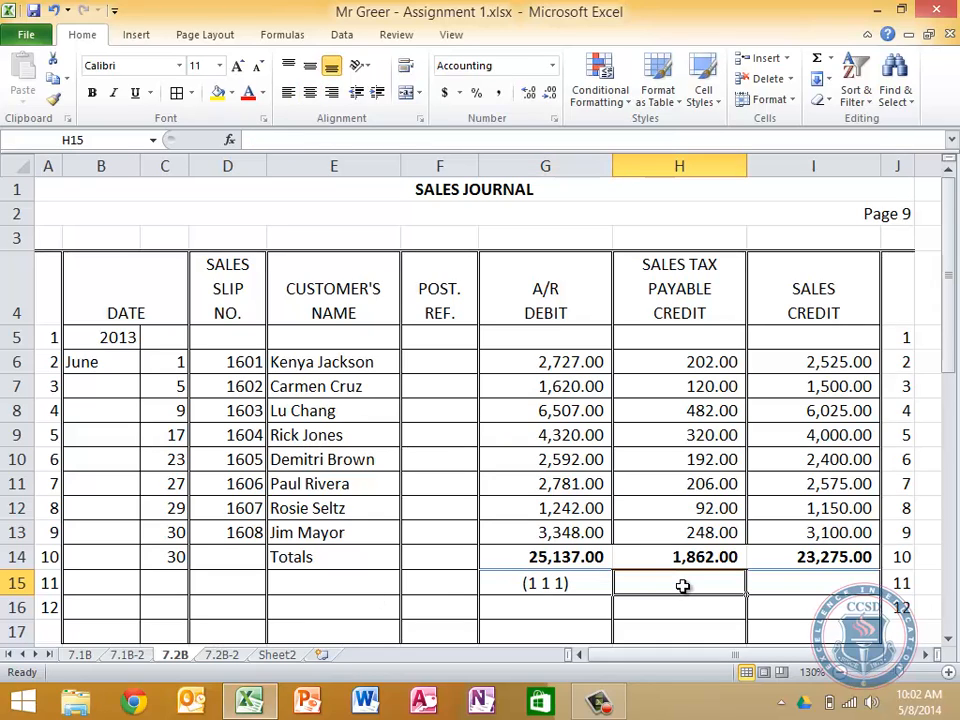
{"action": "type", "text": "(2 3 1"}
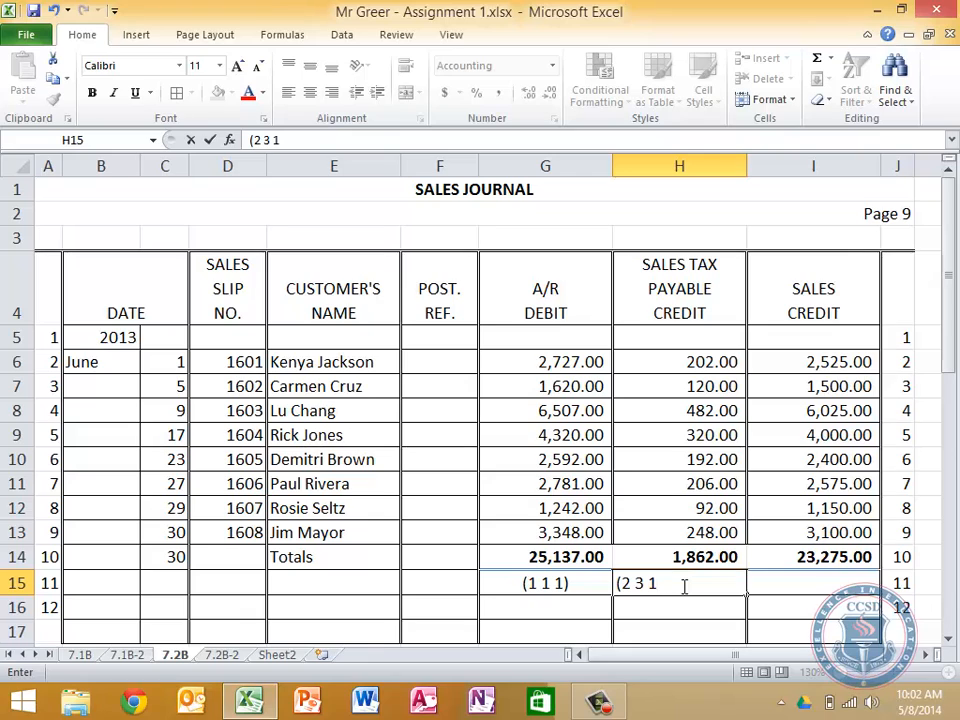
{"action": "type", "text": ")"}
{"action": "key", "text": "Tab"}
{"action": "type", "text": "("}
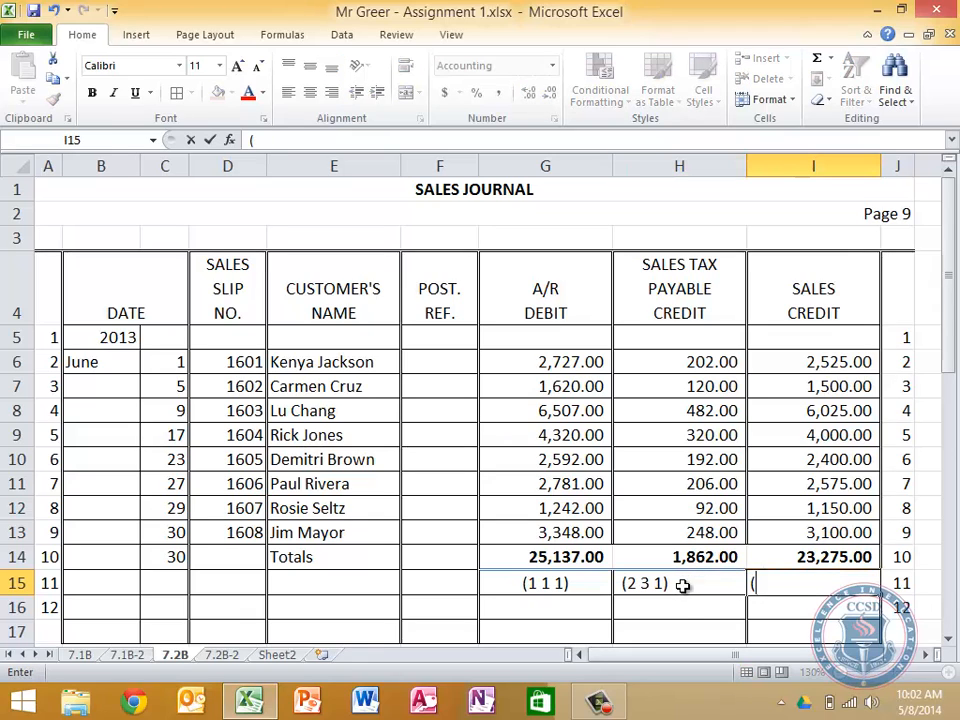
{"action": "type", "text": "4 0 1)"}
{"action": "key", "text": "Return"}
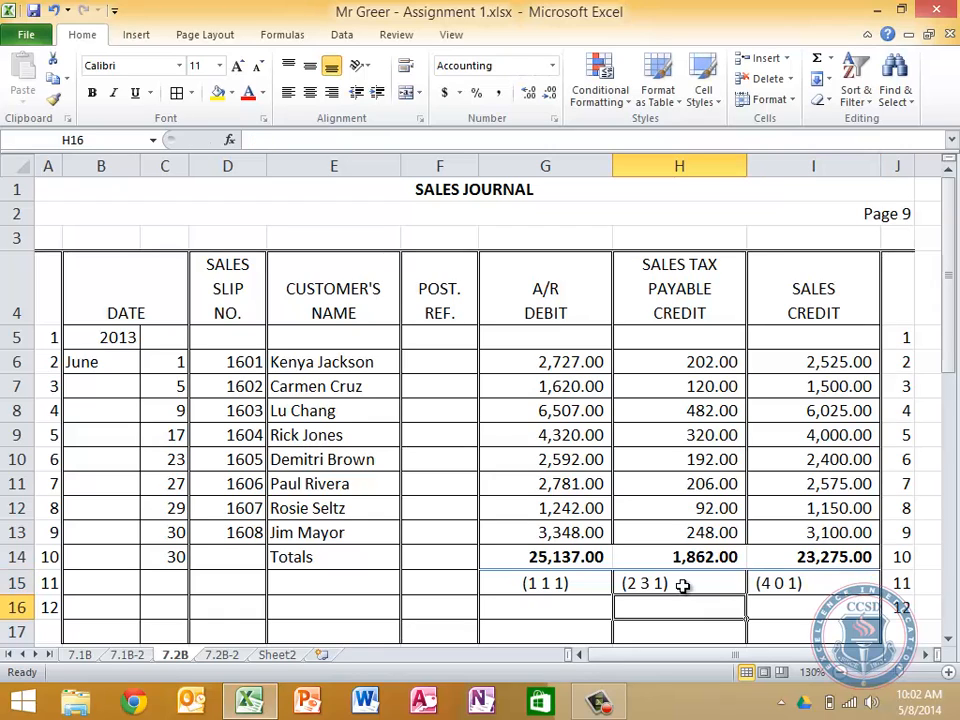
Center the account references in H15 and I15 of the sales journal
{"action": "left_click", "coordinate": [682, 586]}
{"action": "key", "text": "shift+Right"}
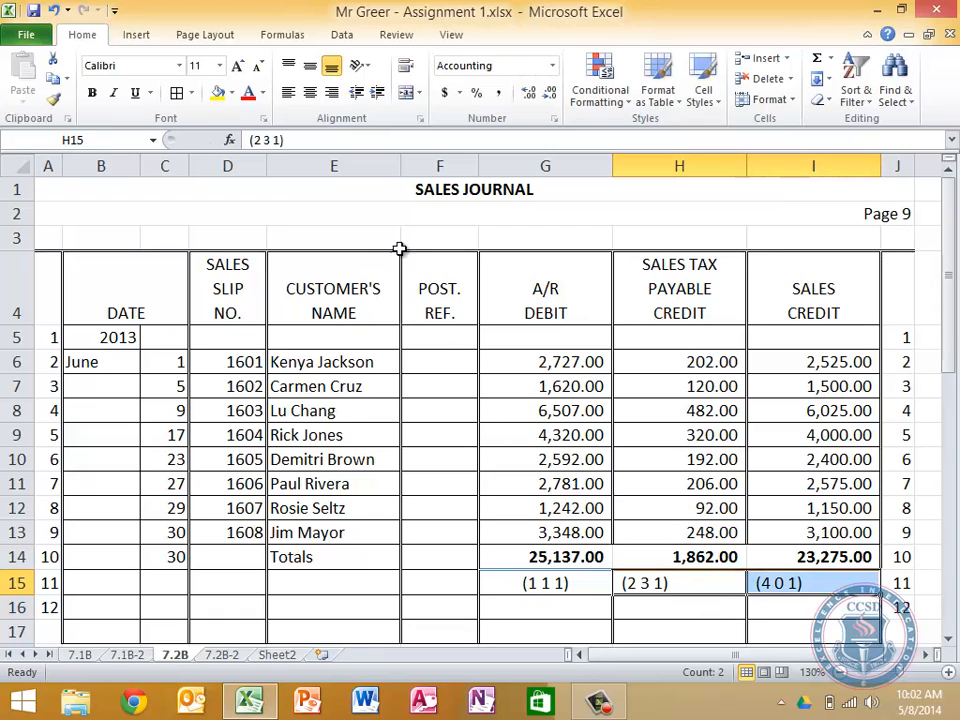
{"action": "left_click", "coordinate": [311, 93]}
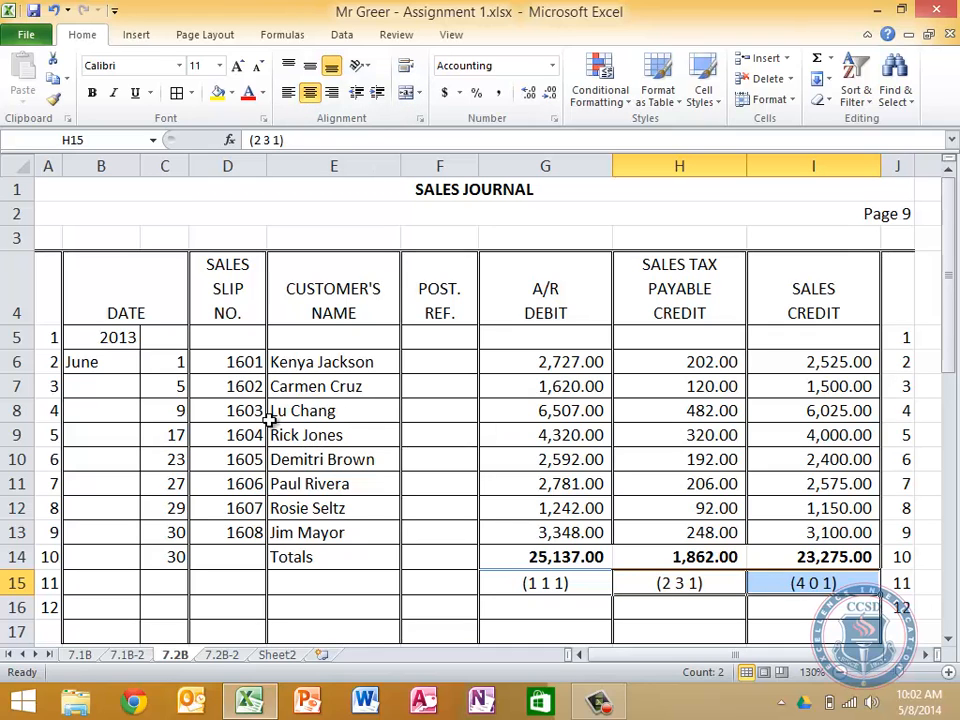
On the 7.2B-2 sheet, rename the second Sales account in C38 to Sales Returns and Allowances
{"action": "scroll", "coordinate": [268, 420], "scroll_direction": "down", "scroll_amount": 1}
{"action": "scroll", "coordinate": [269, 420], "scroll_direction": "down", "scroll_amount": 1}
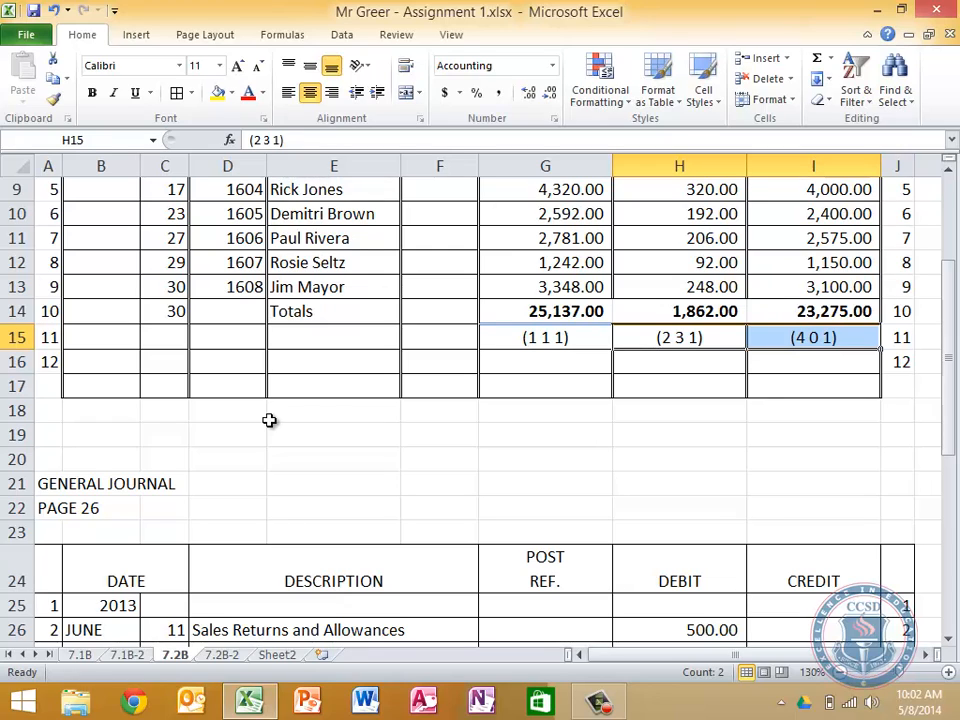
{"action": "left_click", "coordinate": [512, 416]}
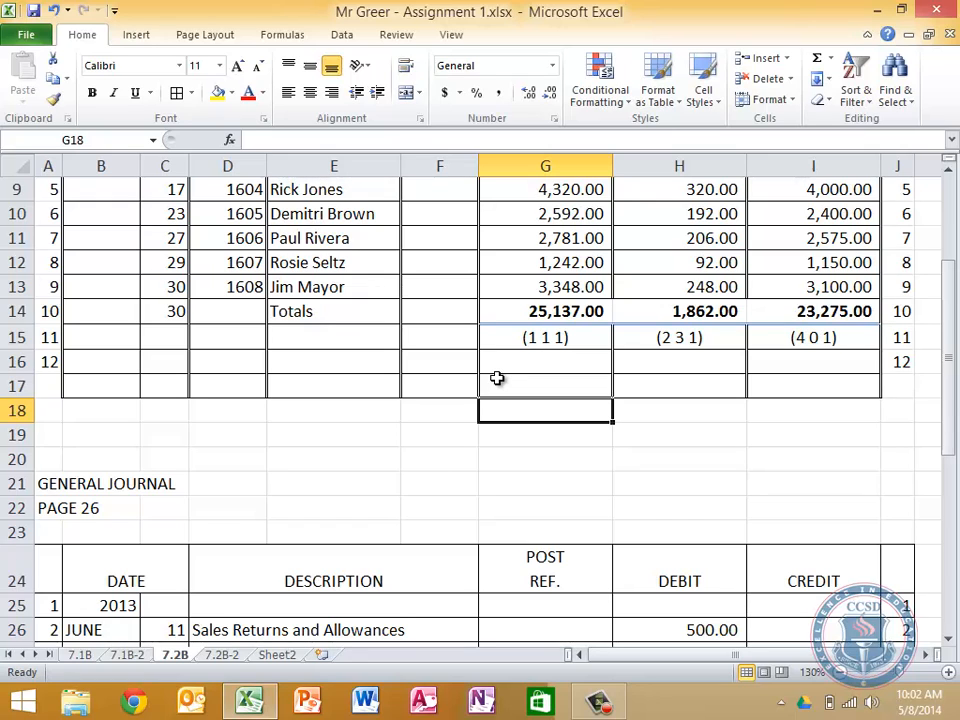
{"action": "left_click", "coordinate": [229, 657]}
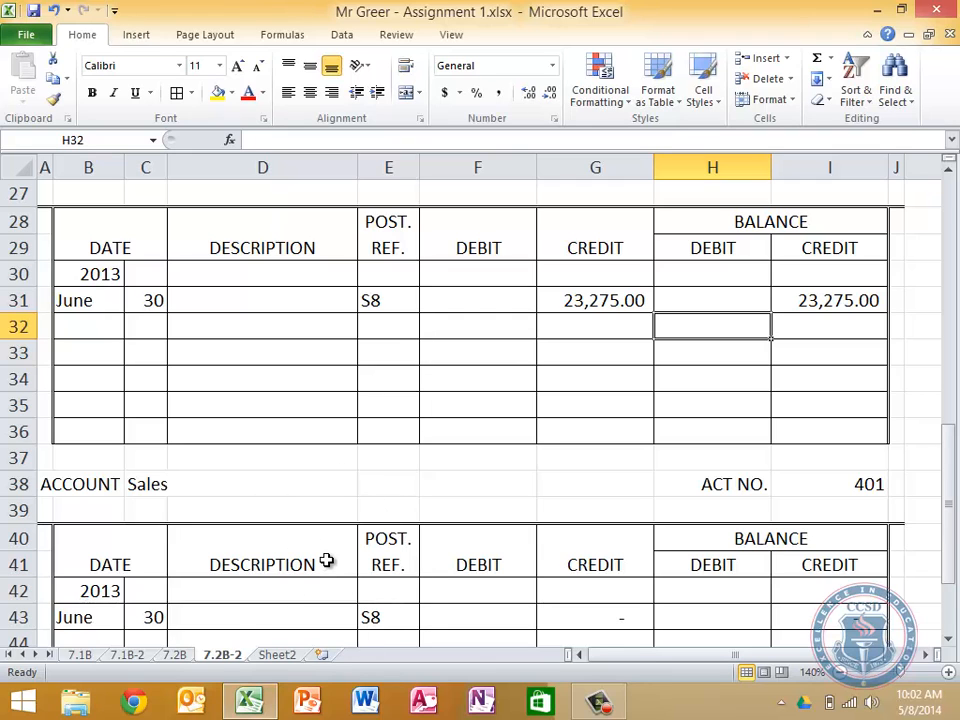
{"action": "scroll", "coordinate": [326, 561], "scroll_direction": "up", "scroll_amount": 2}
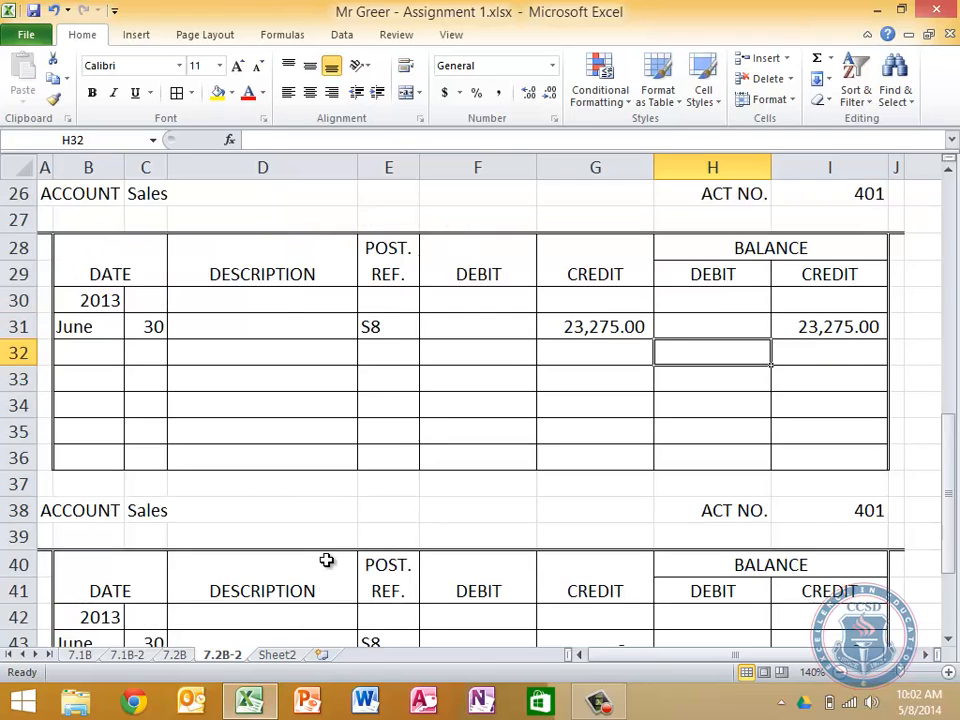
{"action": "scroll", "coordinate": [326, 561], "scroll_direction": "down", "scroll_amount": 3}
{"action": "scroll", "coordinate": [197, 364], "scroll_direction": "down", "scroll_amount": 1}
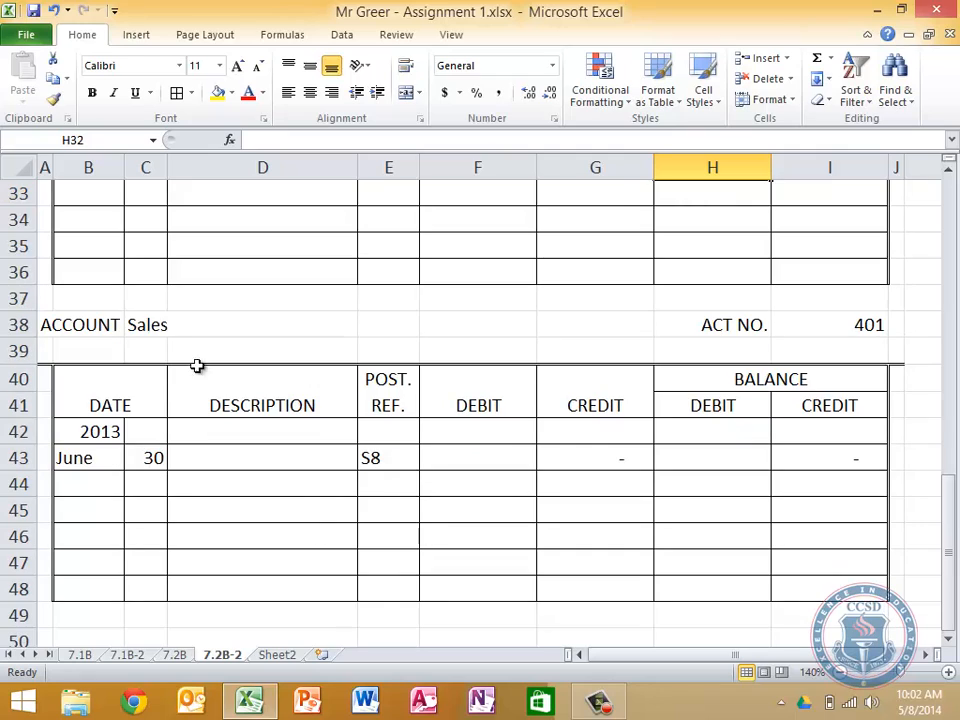
{"action": "left_click", "coordinate": [150, 330]}
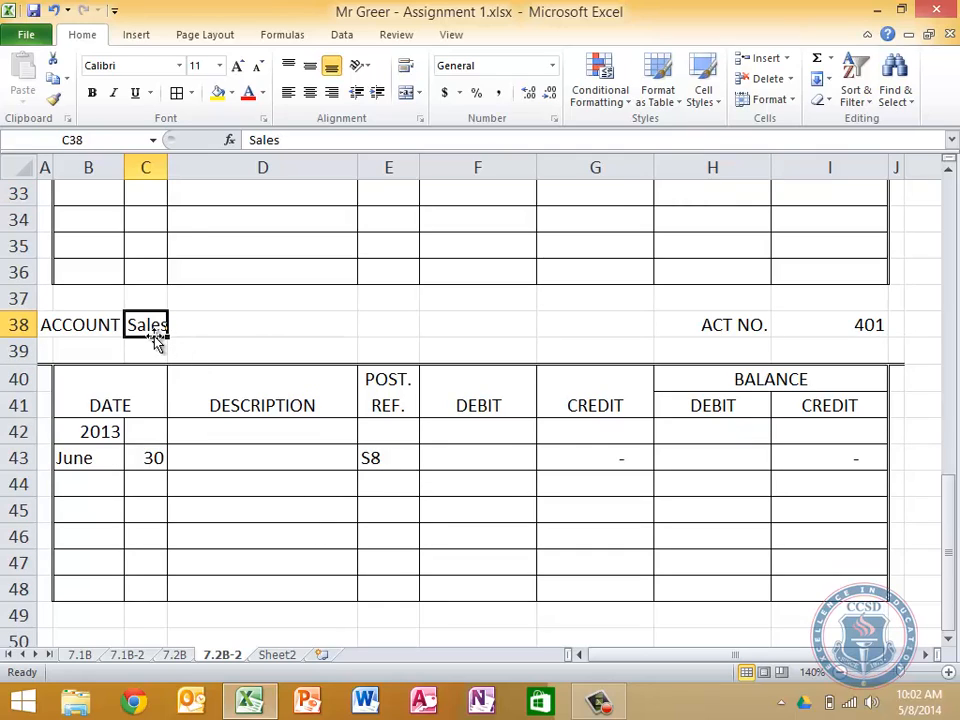
{"action": "left_click", "coordinate": [326, 137]}
{"action": "type", "text": "Returns and L"}
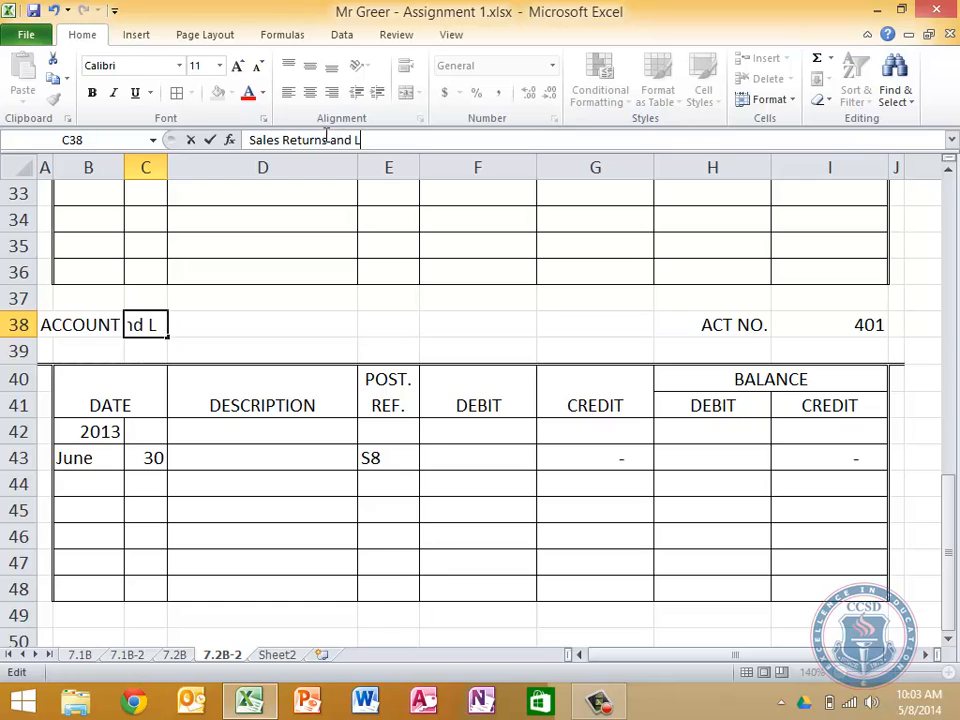
{"action": "key", "text": "BackSpace"}
{"action": "type", "text": "Allowances"}
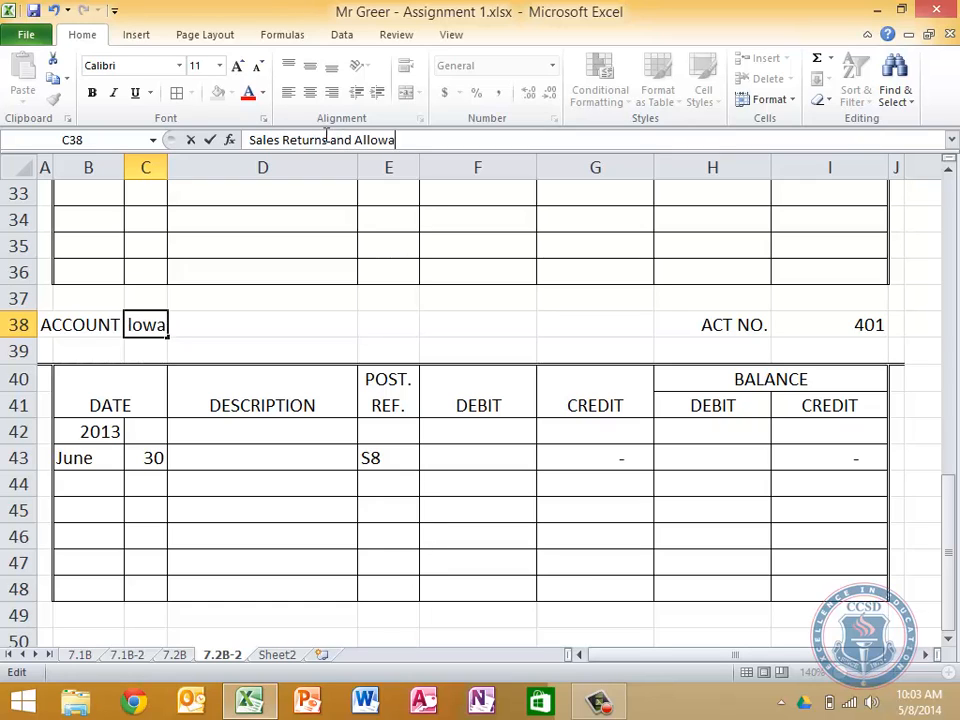
Set the Sales Returns and Allowances account number in I38 to 451
{"action": "key", "text": "Tab"}
{"action": "key", "text": "Tab"}
{"action": "key", "text": "Tab"}
{"action": "key", "text": "Tab"}
{"action": "key", "text": "Tab"}
{"action": "key", "text": "Tab"}
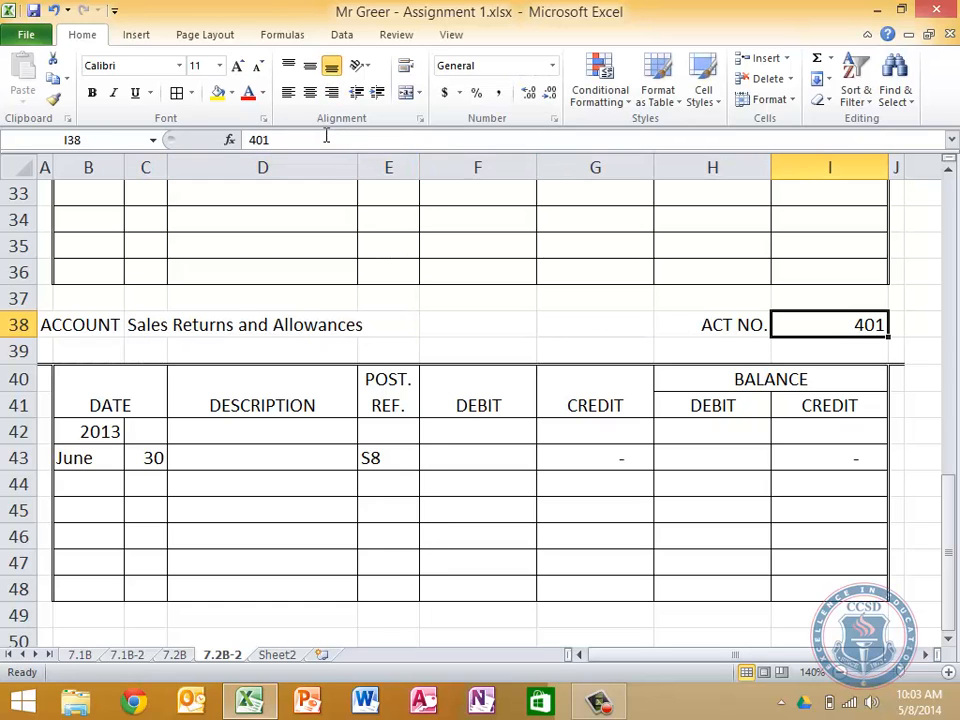
{"action": "type", "text": "451"}
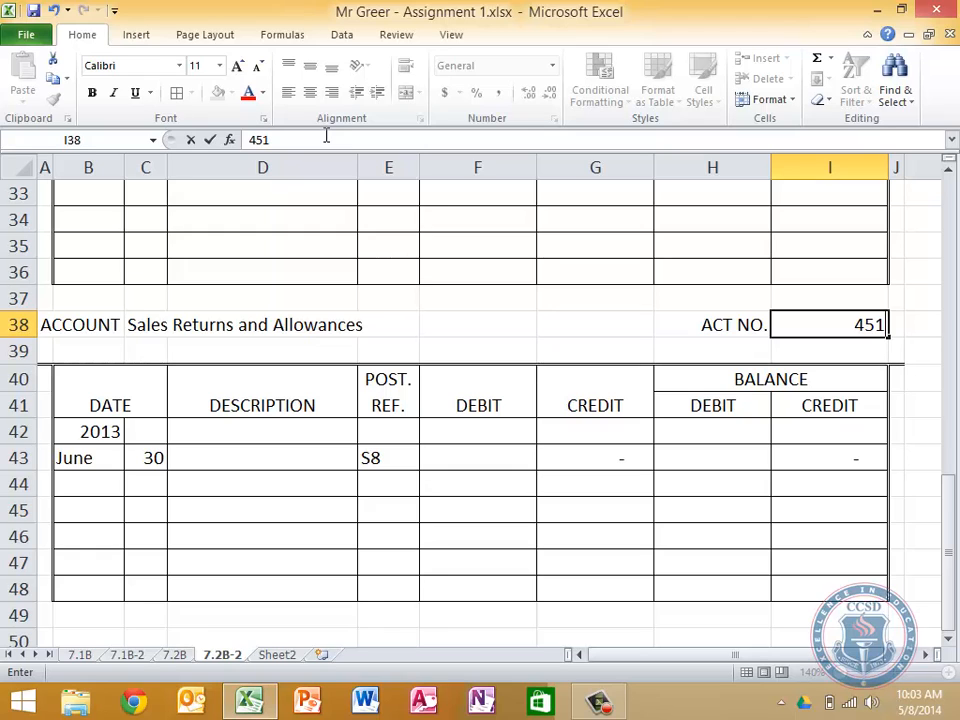
{"action": "key", "text": "Return"}
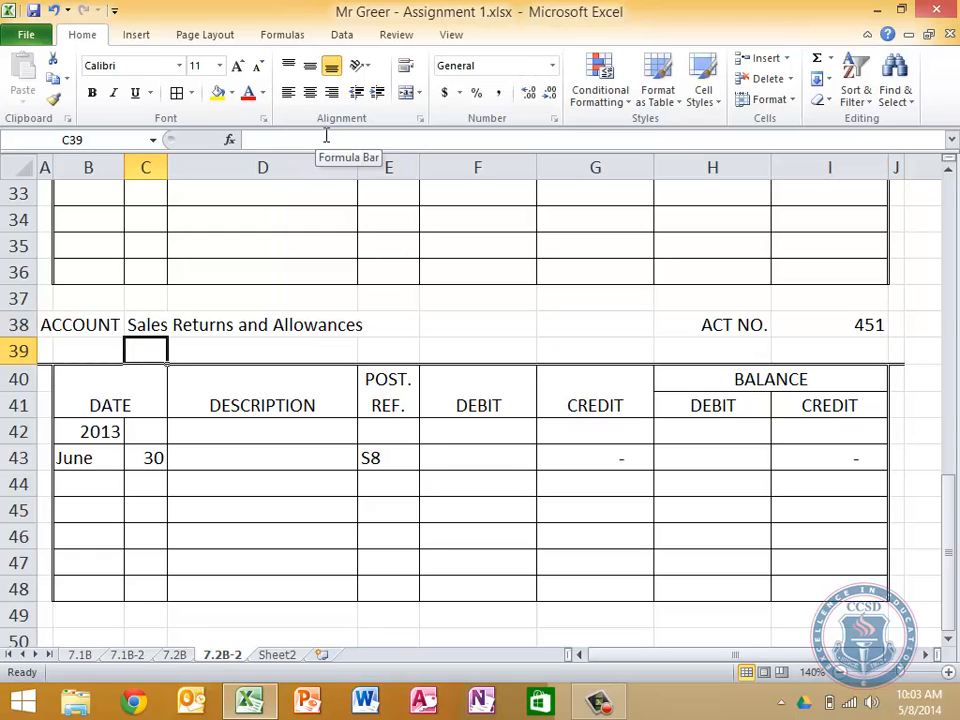
Set the first Sales Returns and Allowances entry's day in C43 to 11 and its posting reference in E43 to J26
{"action": "key", "text": "Down"}
{"action": "key", "text": "Down"}
{"action": "key", "text": "Down"}
{"action": "key", "text": "Down"}
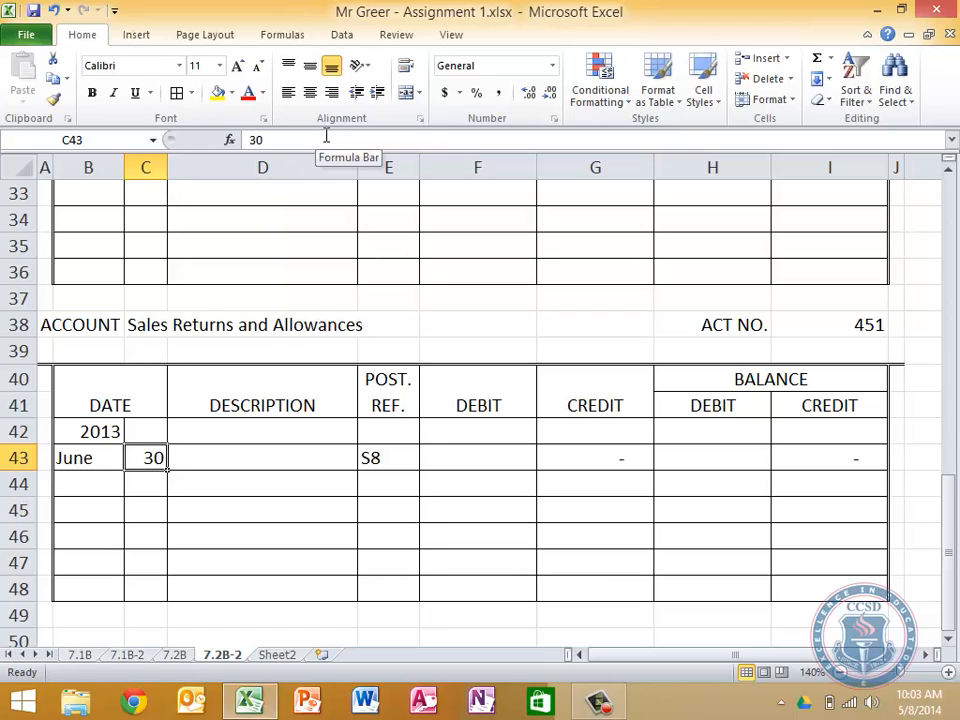
{"action": "key", "text": "Delete"}
{"action": "scroll", "coordinate": [495, 272], "scroll_direction": "up", "scroll_amount": 2}
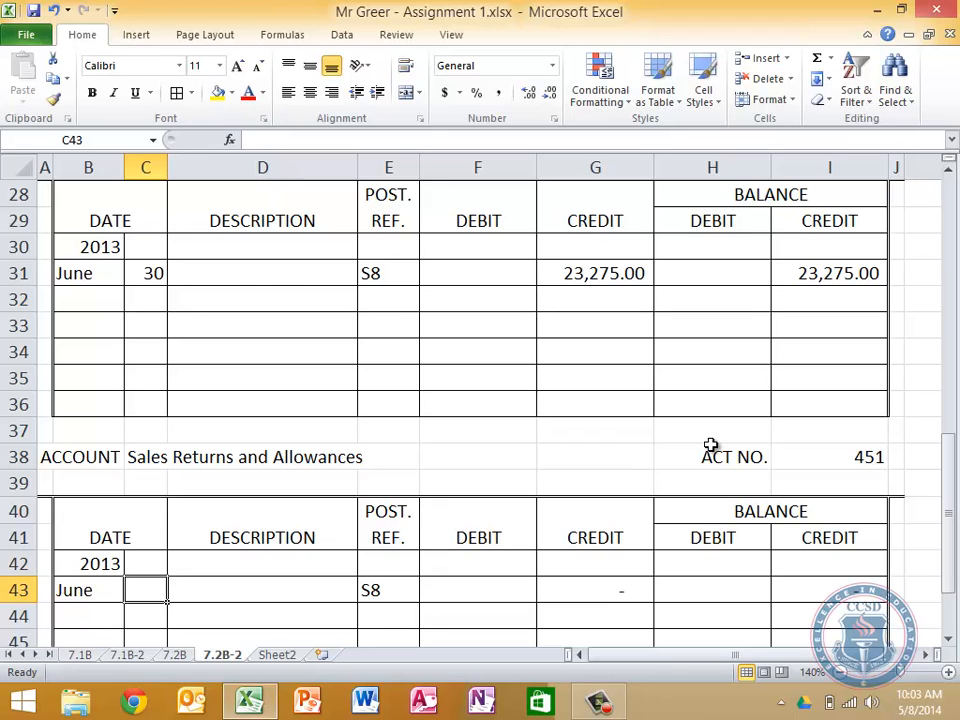
{"action": "type", "text": "11"}
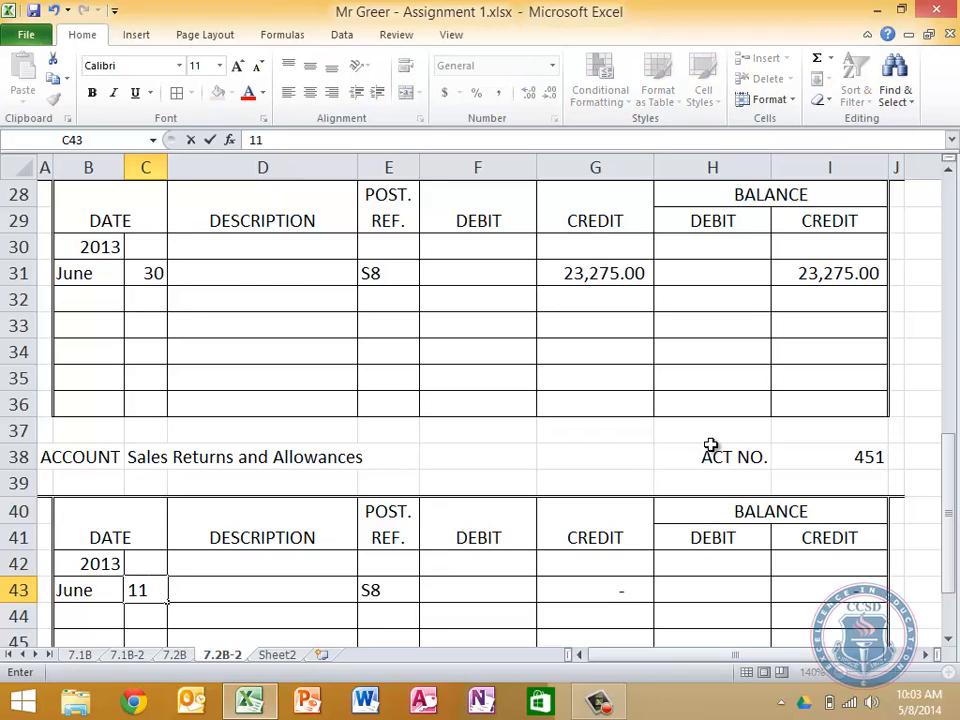
{"action": "key", "text": "Tab"}
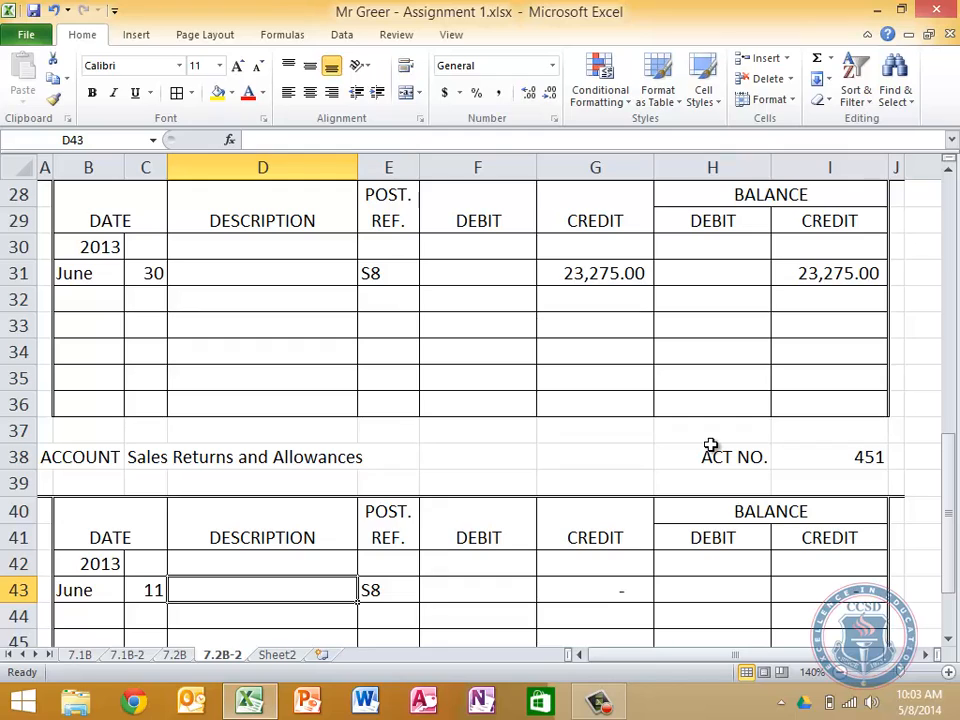
{"action": "key", "text": "Tab"}
{"action": "type", "text": "J"}
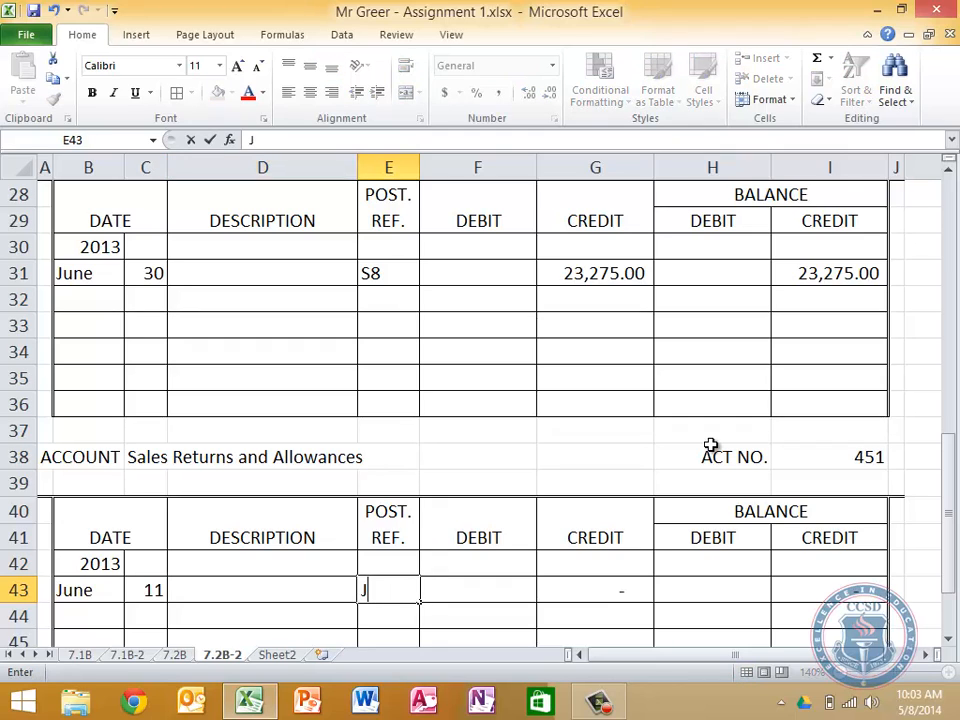
{"action": "type", "text": "26"}
{"action": "key", "text": "Tab"}
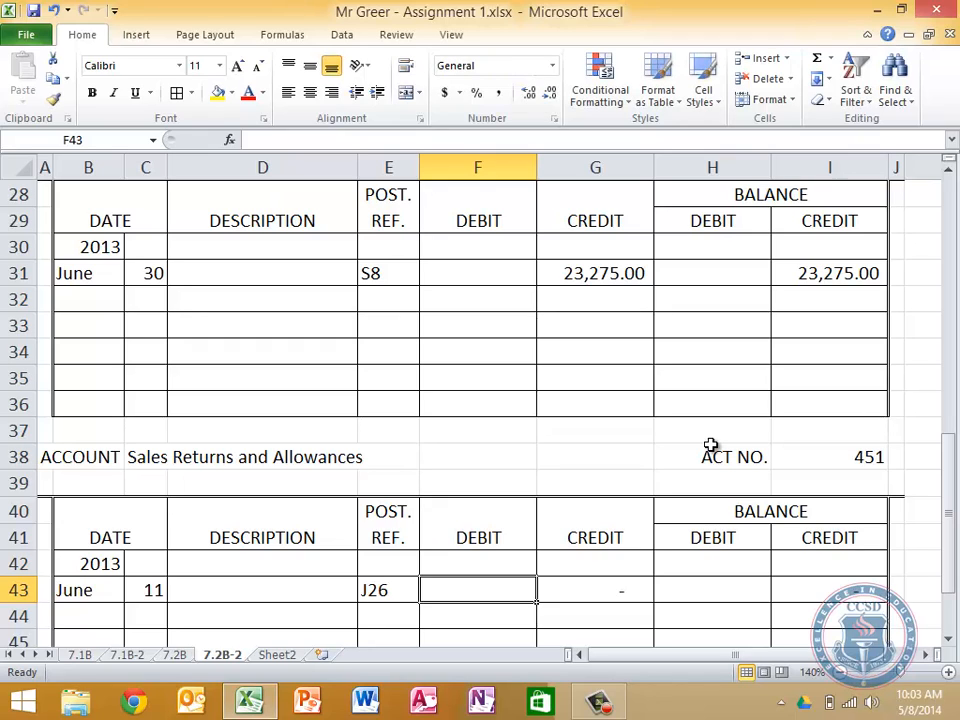
Clear the leftover credit and credit balance formulas in G43 and I43 of Sales Returns and Allowances
{"action": "key", "text": "Tab"}
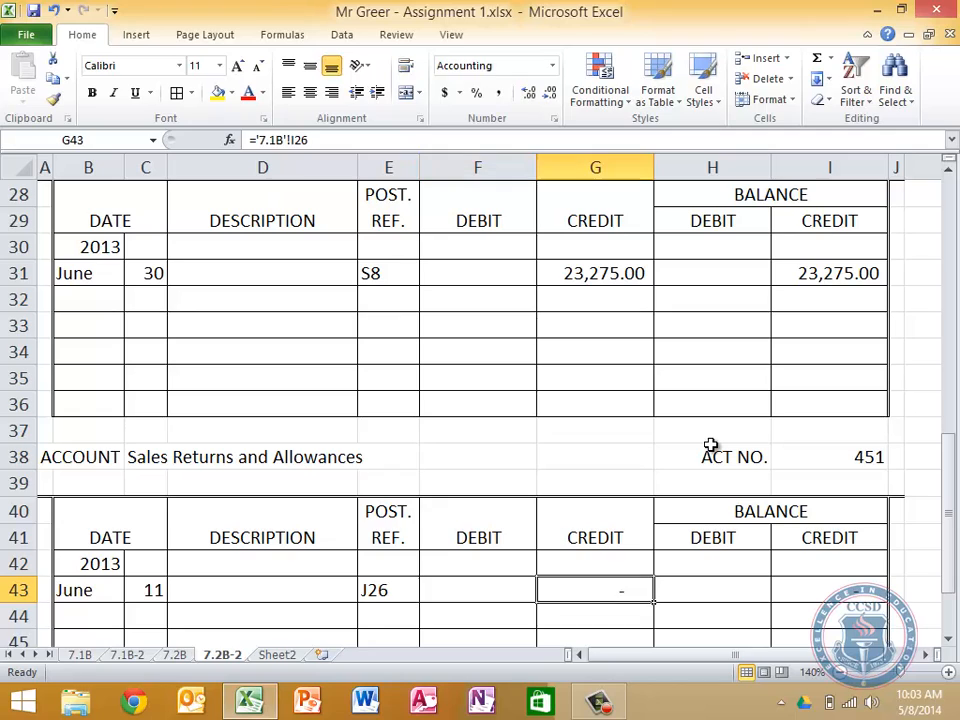
{"action": "key", "text": "Delete"}
{"action": "key", "text": "Tab"}
{"action": "key", "text": "Tab"}
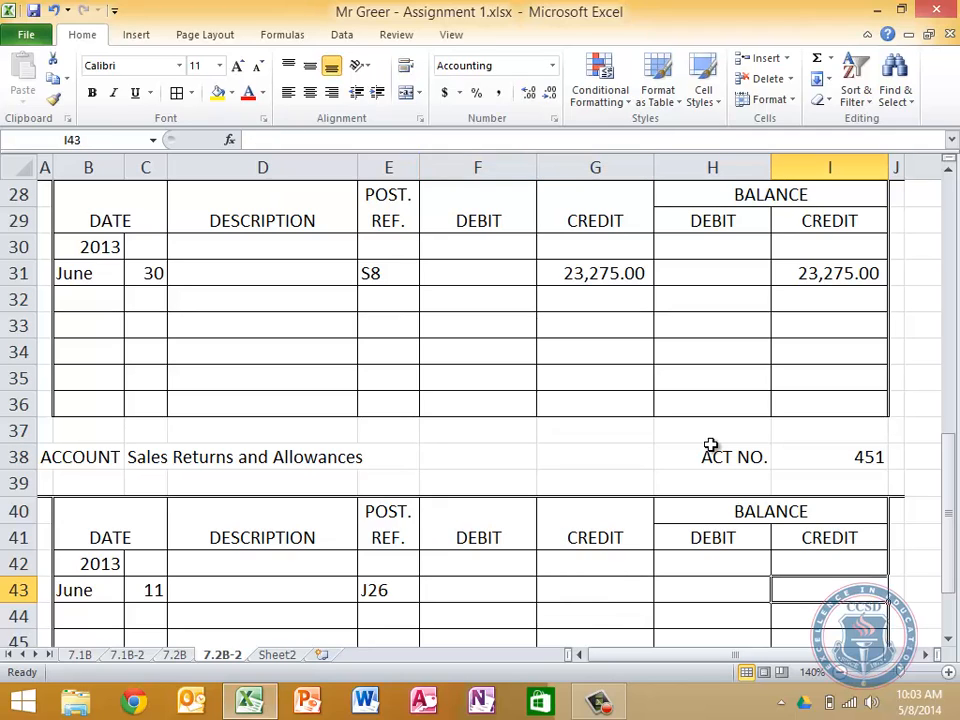
Link the June 11 debit in F43 to the general journal's Sales Returns and Allowances debit, '7.2B'!H26
{"action": "key", "text": "shift+Tab"}
{"action": "key", "text": "shift+Tab"}
{"action": "key", "text": "shift+Tab"}
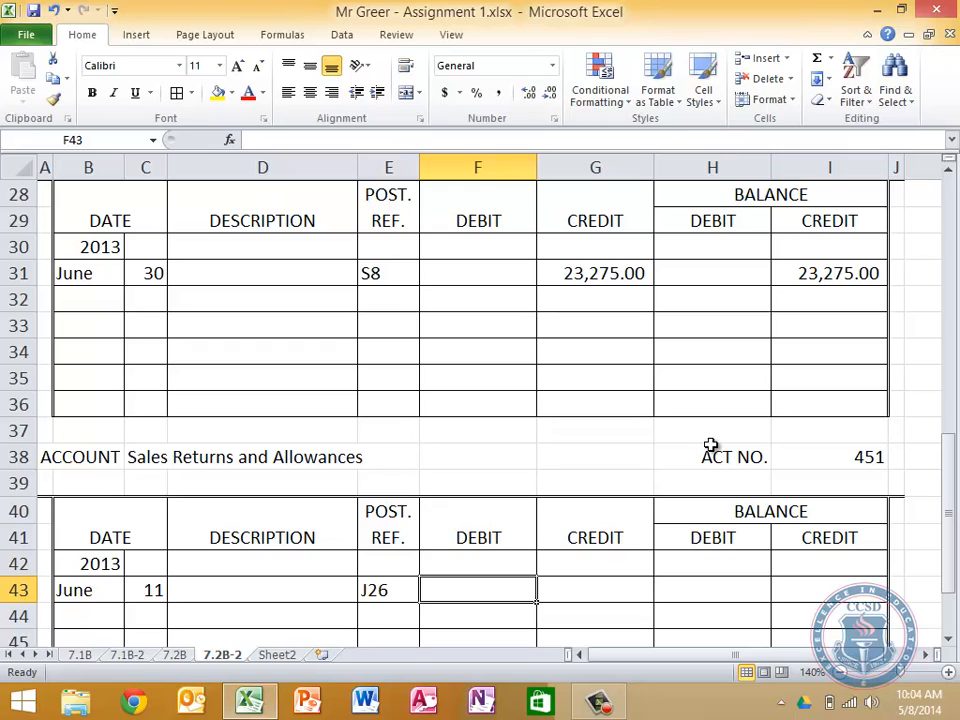
{"action": "type", "text": "="}
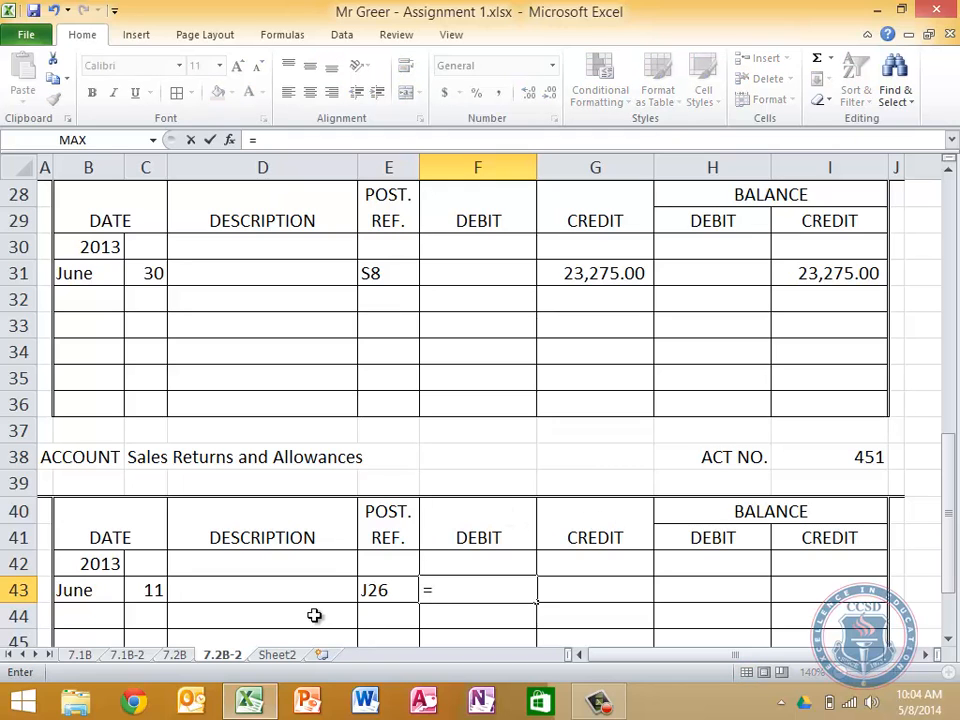
{"action": "left_click", "coordinate": [174, 654]}
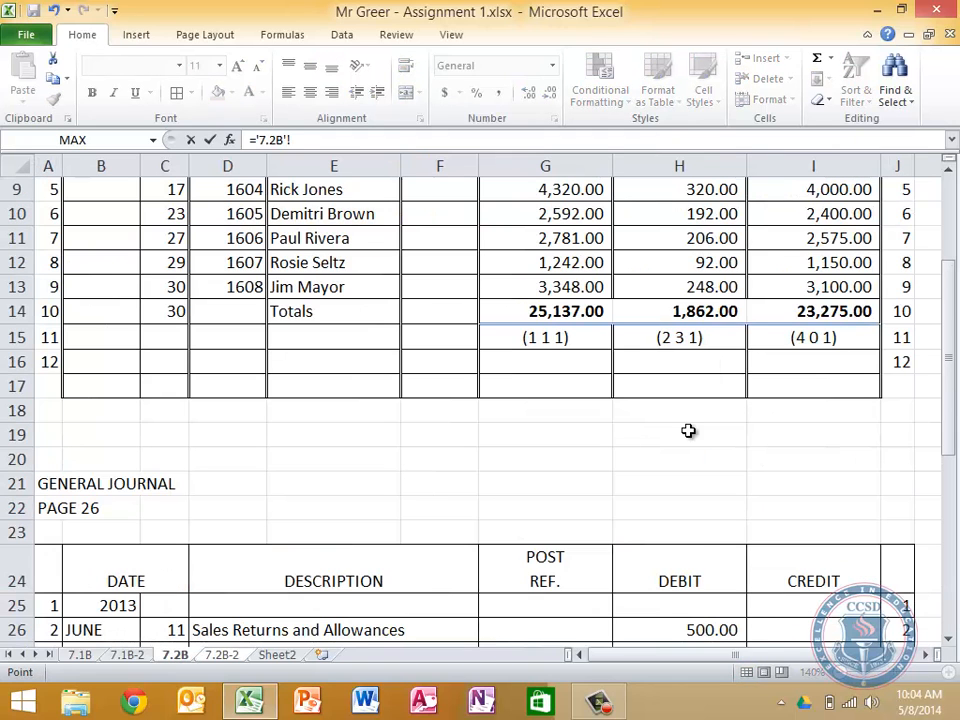
{"action": "scroll", "coordinate": [688, 430], "scroll_direction": "down", "scroll_amount": 5}
{"action": "scroll", "coordinate": [688, 430], "scroll_direction": "up", "scroll_amount": 1}
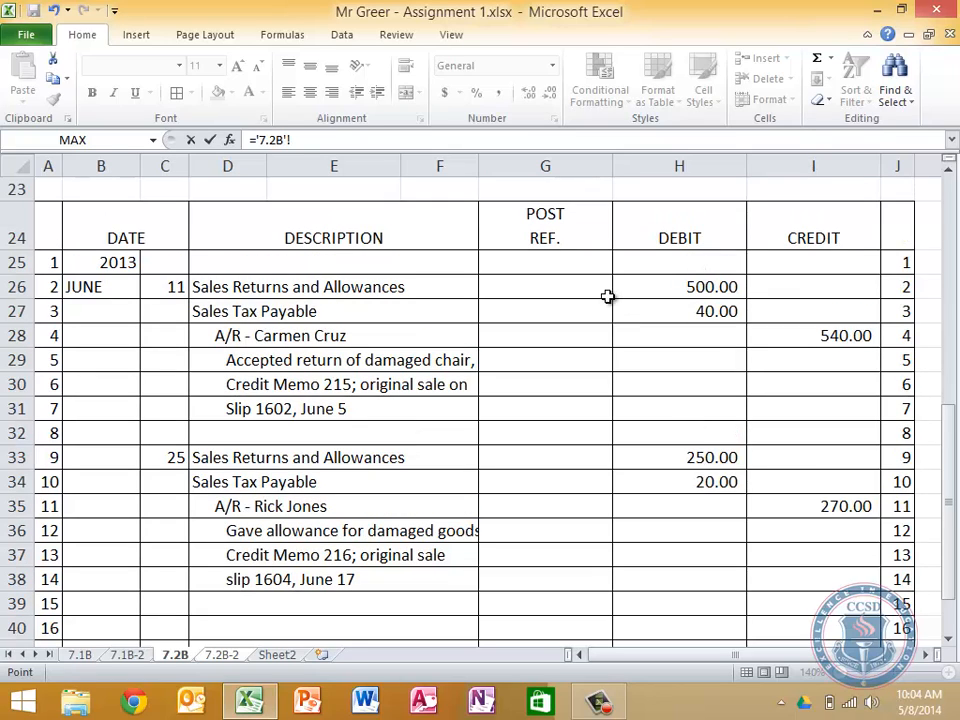
{"action": "left_click", "coordinate": [722, 287]}
{"action": "key", "text": "Return"}
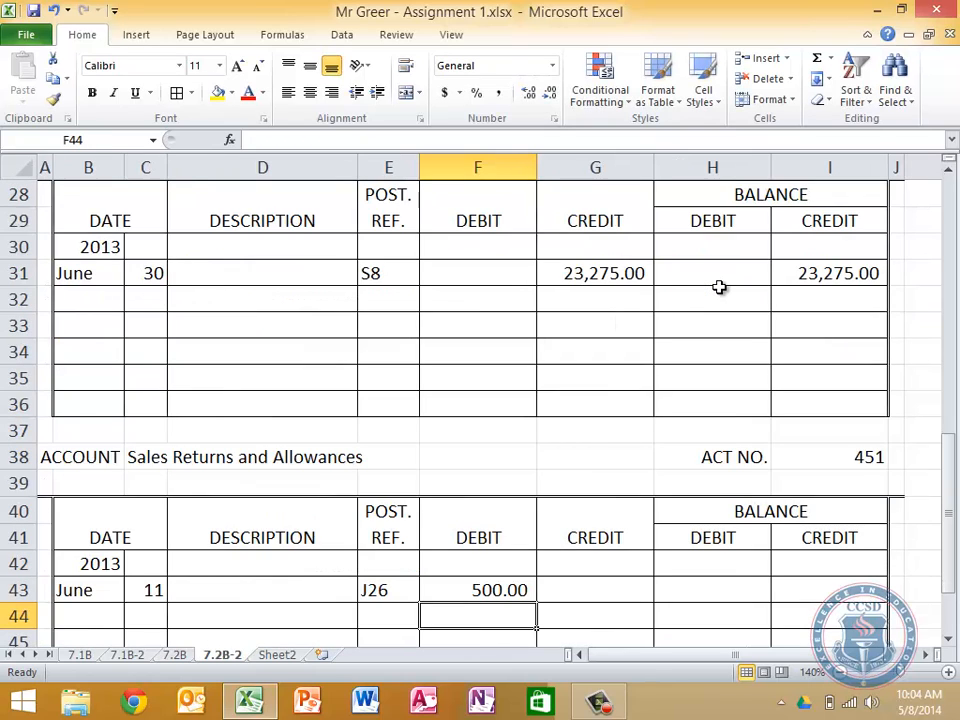
Copy the running debit balance formula from H10 into H43 of Sales Returns and Allowances and fill it down to H44
{"action": "key", "text": "Right"}
{"action": "key", "text": "Right"}
{"action": "key", "text": "Up"}
{"action": "key", "text": "Down"}
{"action": "key", "text": "Down"}
{"action": "key", "text": "Down"}
{"action": "key", "text": "Down"}
{"action": "key", "text": "Down"}
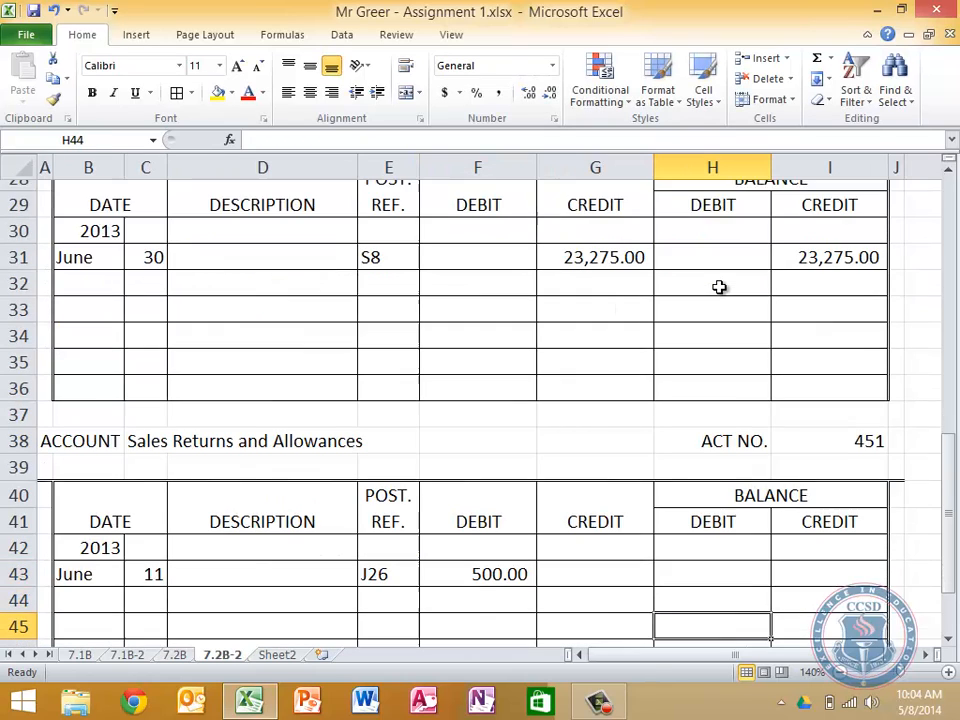
{"action": "key", "text": "Down"}
{"action": "key", "text": "Down"}
{"action": "key", "text": "Down"}
{"action": "key", "text": "Up"}
{"action": "key", "text": "Up"}
{"action": "key", "text": "Up"}
{"action": "key", "text": "Up"}
{"action": "key", "text": "Up"}
{"action": "key", "text": "Up"}
{"action": "key", "text": "Up"}
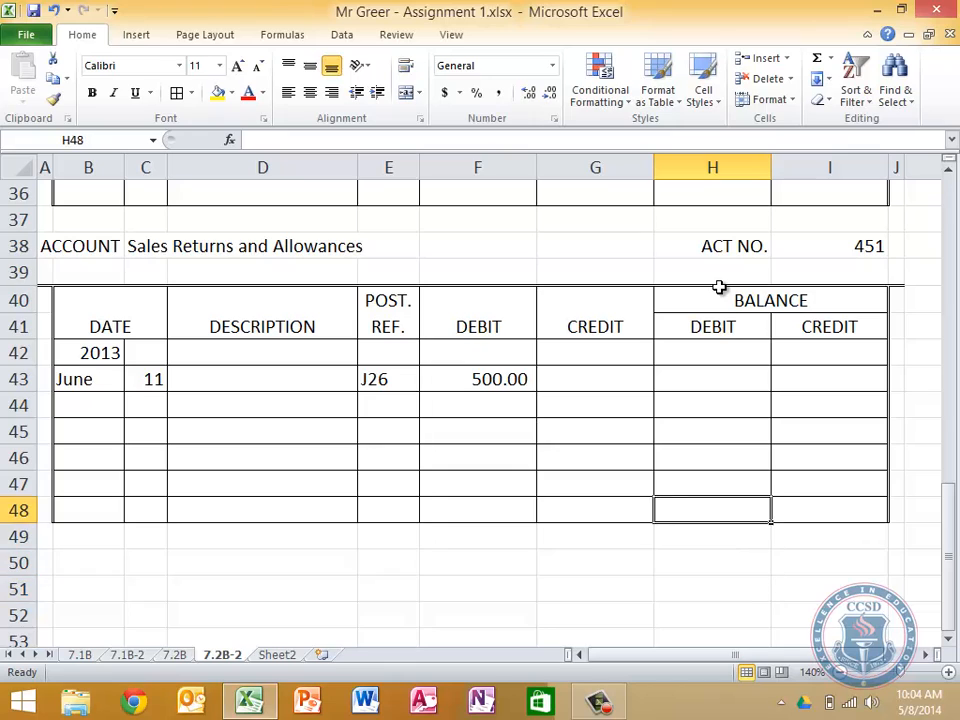
{"action": "key", "text": "Up"}
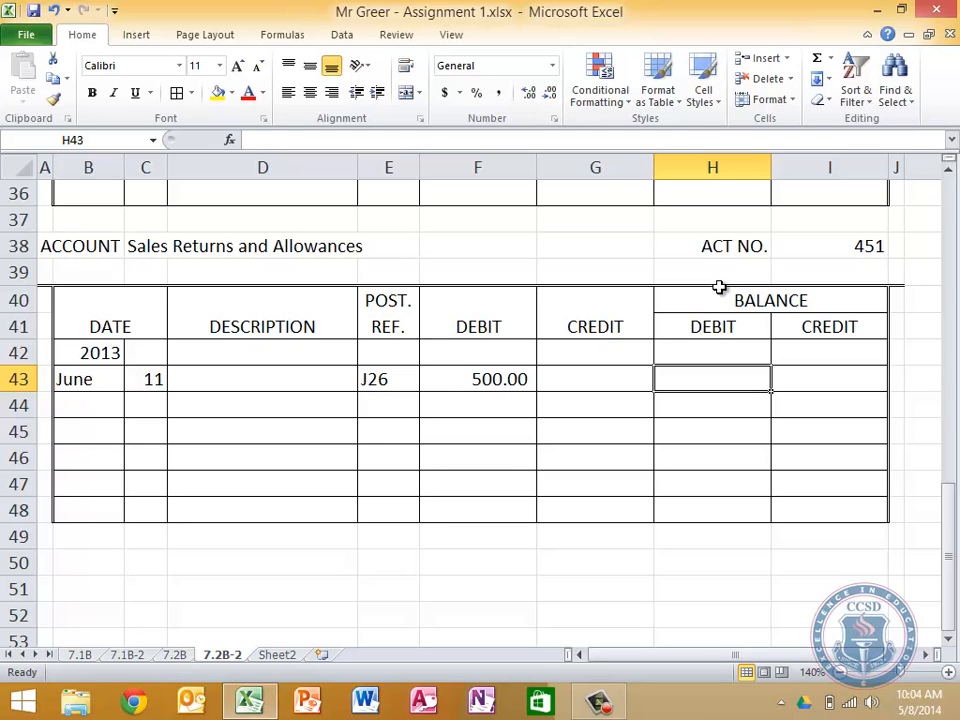
{"action": "key", "text": "Up"}
{"action": "key", "text": "Up"}
{"action": "key", "text": "Up"}
{"action": "key", "text": "Up"}
{"action": "key", "text": "Up"}
{"action": "key", "text": "Up"}
{"action": "key", "text": "Up"}
{"action": "key", "text": "Up"}
{"action": "key", "text": "Up"}
{"action": "key", "text": "Up"}
{"action": "key", "text": "Up"}
{"action": "key", "text": "Up"}
{"action": "key", "text": "Up"}
{"action": "key", "text": "Up"}
{"action": "key", "text": "Up"}
{"action": "key", "text": "Up"}
{"action": "key", "text": "Up"}
{"action": "key", "text": "Up"}
{"action": "key", "text": "Up"}
{"action": "key", "text": "Up"}
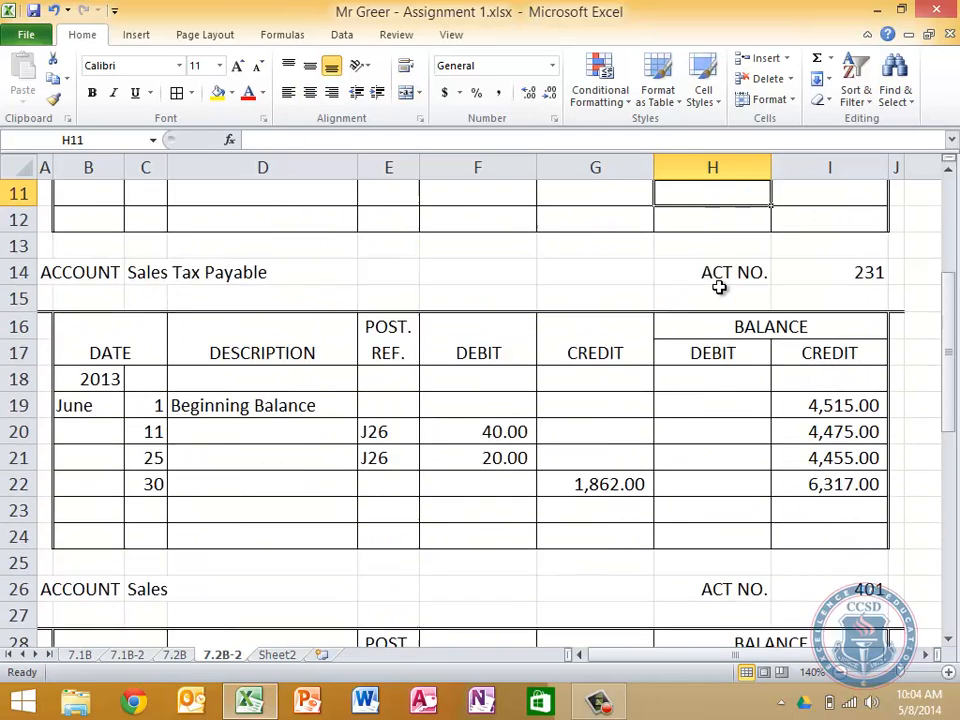
{"action": "key", "text": "Up"}
{"action": "key", "text": "Up"}
{"action": "key", "text": "Up"}
{"action": "key", "text": "Up"}
{"action": "key", "text": "Up"}
{"action": "key", "text": "Up"}
{"action": "key", "text": "Up"}
{"action": "key", "text": "Up"}
{"action": "key", "text": "Down"}
{"action": "key", "text": "Down"}
{"action": "key", "text": "Down"}
{"action": "key", "text": "Down"}
{"action": "key", "text": "Down"}
{"action": "key", "text": "Down"}
{"action": "key", "text": "Down"}
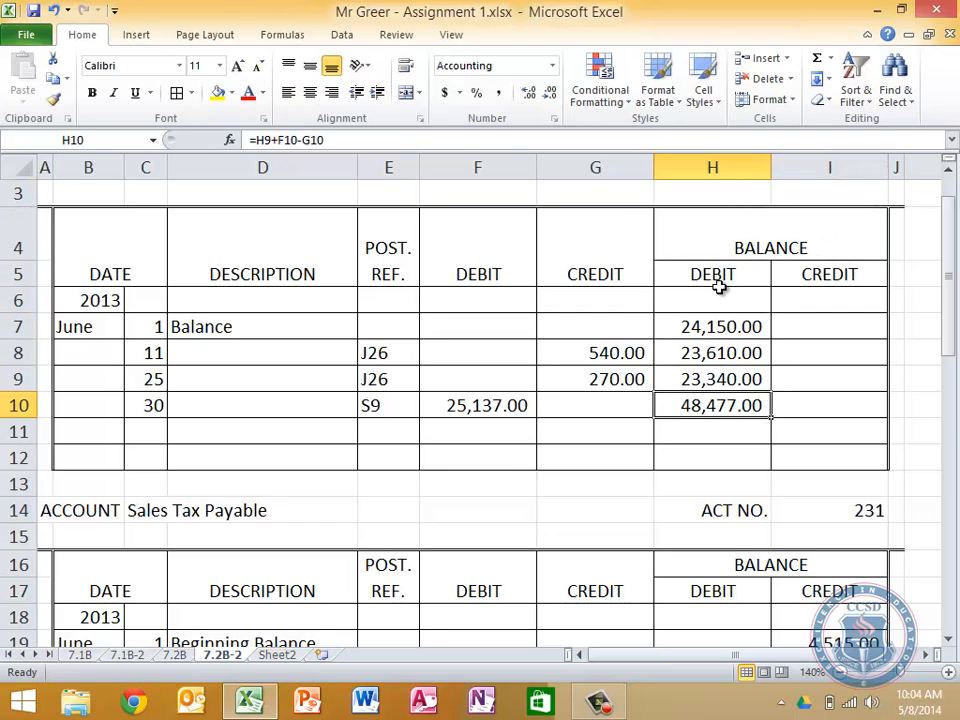
{"action": "key", "text": "ctrl+c"}
{"action": "key", "text": "Down"}
{"action": "key", "text": "Down"}
{"action": "key", "text": "Down"}
{"action": "key", "text": "Down"}
{"action": "key", "text": "Down"}
{"action": "key", "text": "Down"}
{"action": "key", "text": "Down"}
{"action": "key", "text": "Down"}
{"action": "key", "text": "Down"}
{"action": "key", "text": "Down"}
{"action": "key", "text": "Down"}
{"action": "key", "text": "Down"}
{"action": "key", "text": "Down"}
{"action": "key", "text": "Down"}
{"action": "key", "text": "Down"}
{"action": "key", "text": "Down"}
{"action": "key", "text": "Down"}
{"action": "key", "text": "Down"}
{"action": "key", "text": "Down"}
{"action": "key", "text": "Down"}
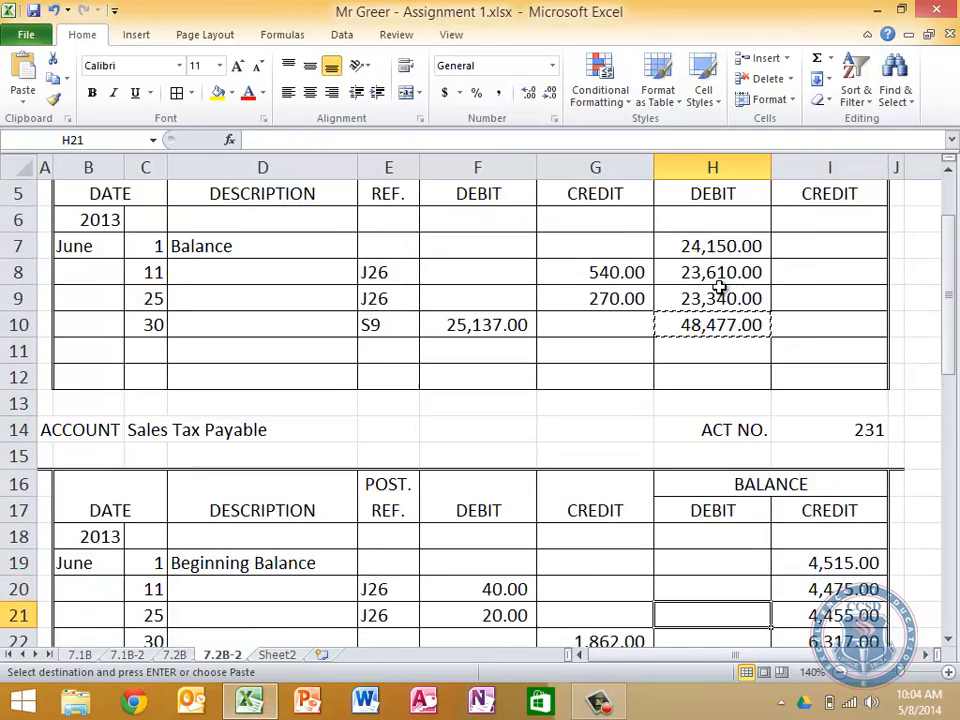
{"action": "key", "text": "Down"}
{"action": "key", "text": "Down"}
{"action": "key", "text": "Down"}
{"action": "key", "text": "Down"}
{"action": "key", "text": "Down"}
{"action": "key", "text": "Down"}
{"action": "key", "text": "Down"}
{"action": "key", "text": "Down"}
{"action": "key", "text": "Down"}
{"action": "key", "text": "Down"}
{"action": "key", "text": "Down"}
{"action": "key", "text": "Down"}
{"action": "key", "text": "Up"}
{"action": "key", "text": "Up"}
{"action": "key", "text": "Up"}
{"action": "key", "text": "Up"}
{"action": "key", "text": "Up"}
{"action": "key", "text": "Up"}
{"action": "key", "text": "Up"}
{"action": "key", "text": "Up"}
{"action": "key", "text": "Up"}
{"action": "key", "text": "Up"}
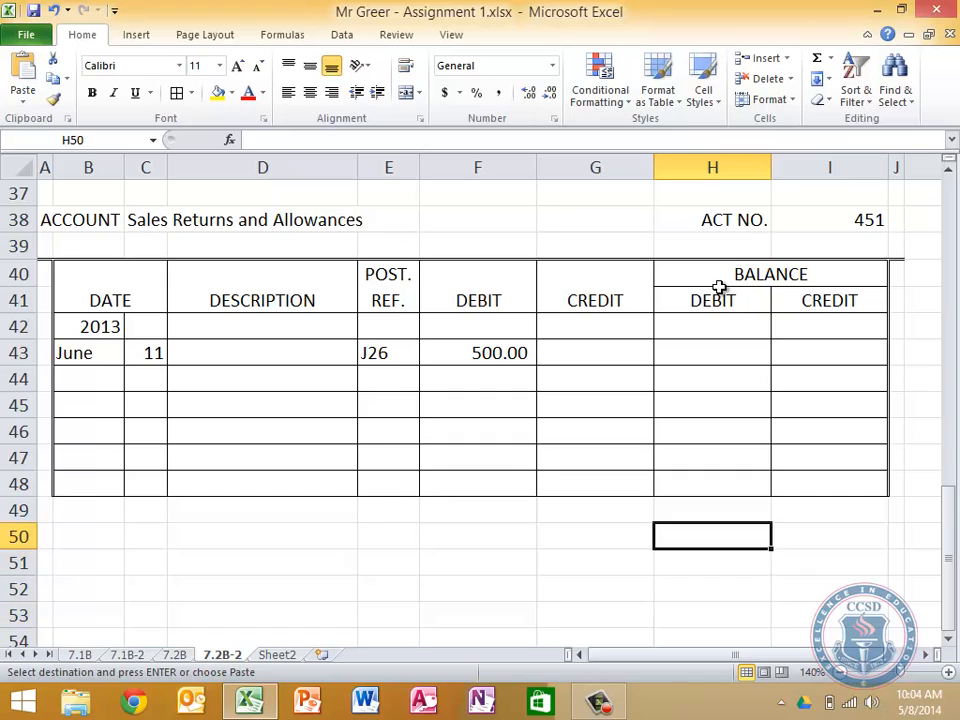
{"action": "key", "text": "ctrl+v"}
{"action": "key", "text": "Down"}
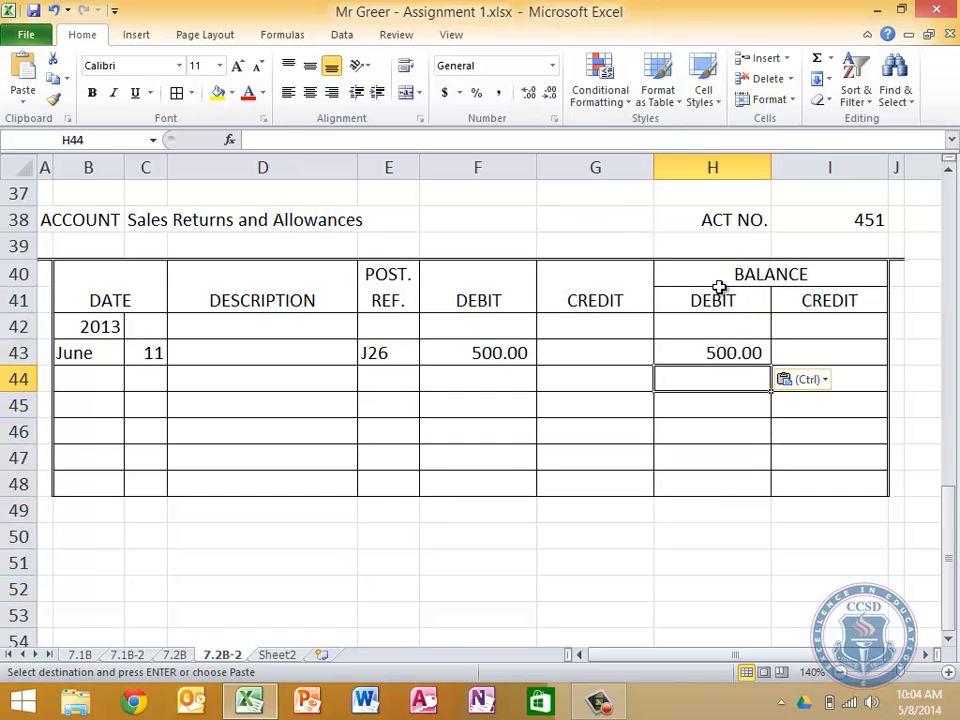
{"action": "left_click", "coordinate": [734, 345]}
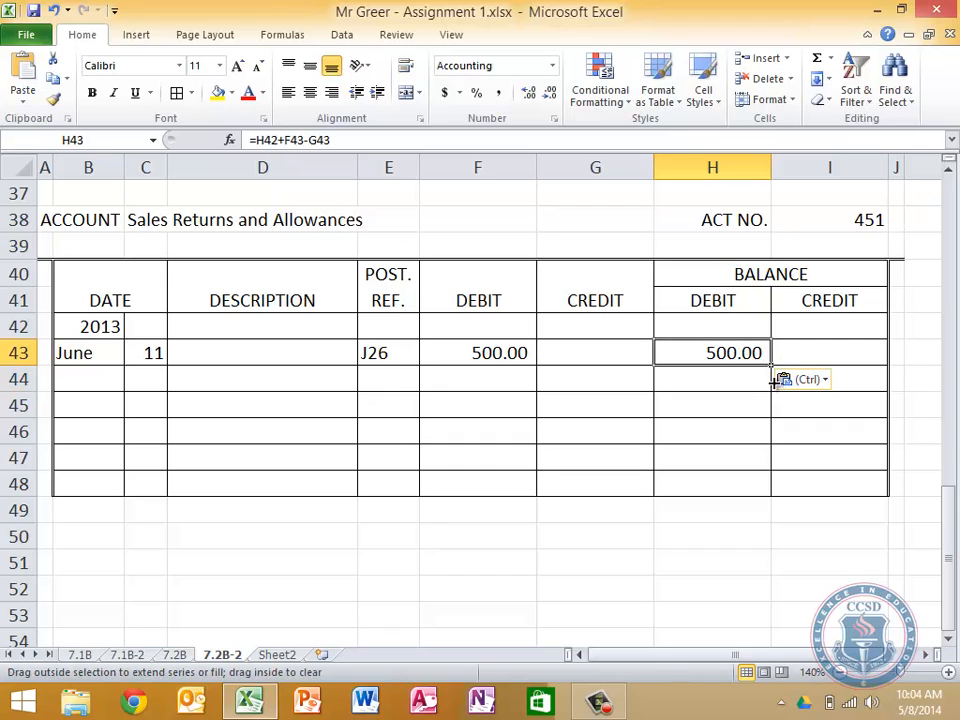
{"action": "left_click_drag", "start_coordinate": [774, 380], "coordinate": [776, 391]}
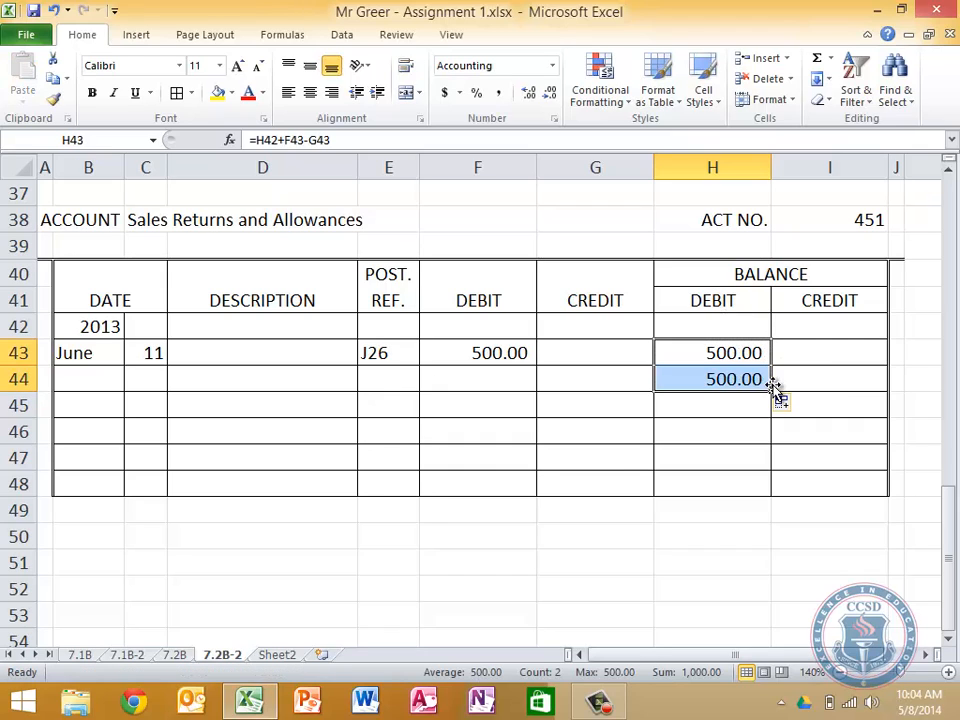
Enter day 25 in C44 for the second Sales Returns and Allowances entry
{"action": "left_click", "coordinate": [138, 387]}
{"action": "type", "text": "25"}
{"action": "key", "text": "Return"}
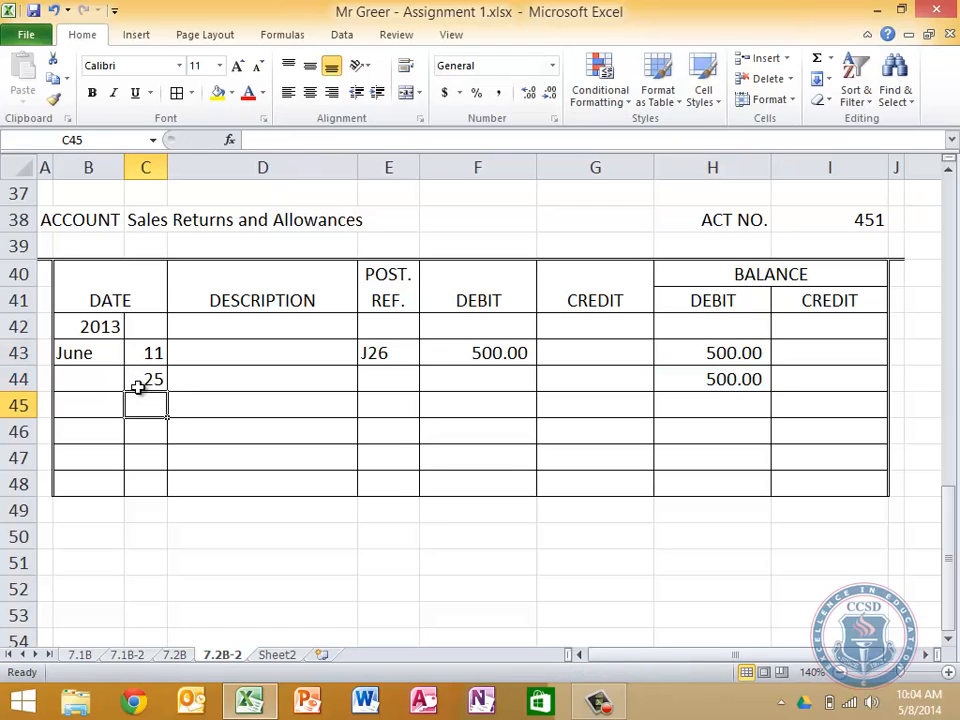
Enter posting reference J26 in E44 for the June 25 Sales Returns and Allowances entry
{"action": "key", "text": "Up"}
{"action": "key", "text": "Right"}
{"action": "key", "text": "Right"}
{"action": "key", "text": "Up"}
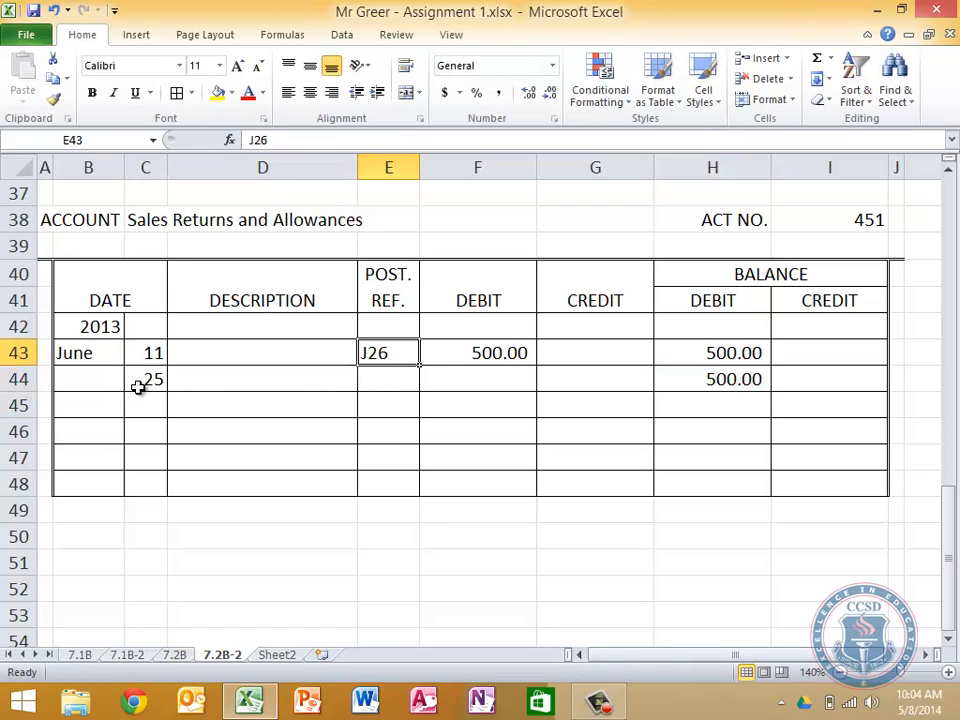
{"action": "key", "text": "Down"}
{"action": "type", "text": "J26"}
{"action": "key", "text": "Tab"}
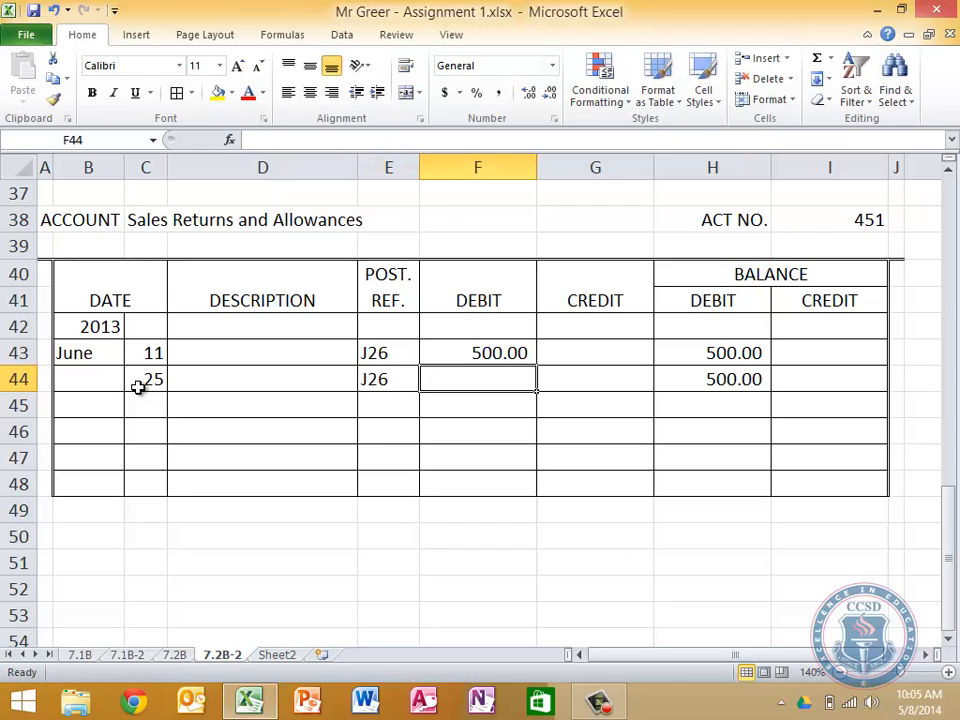
Link the June 25 debit in F44 to the general journal's second Sales Returns and Allowances debit, '7.2B'!H33
{"action": "type", "text": "="}
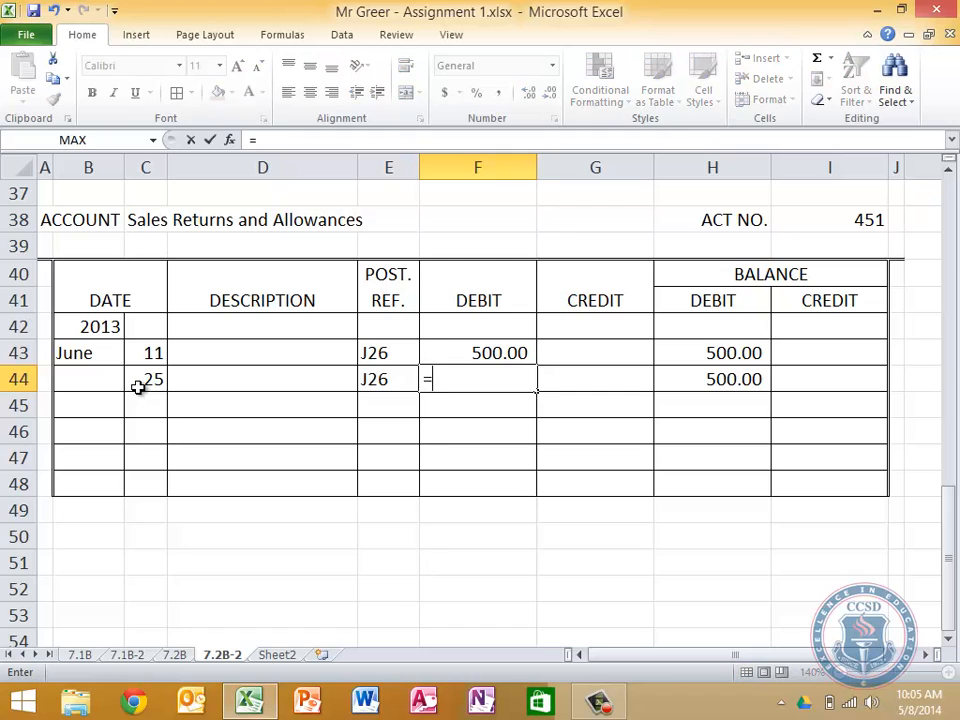
{"action": "left_click", "coordinate": [183, 655]}
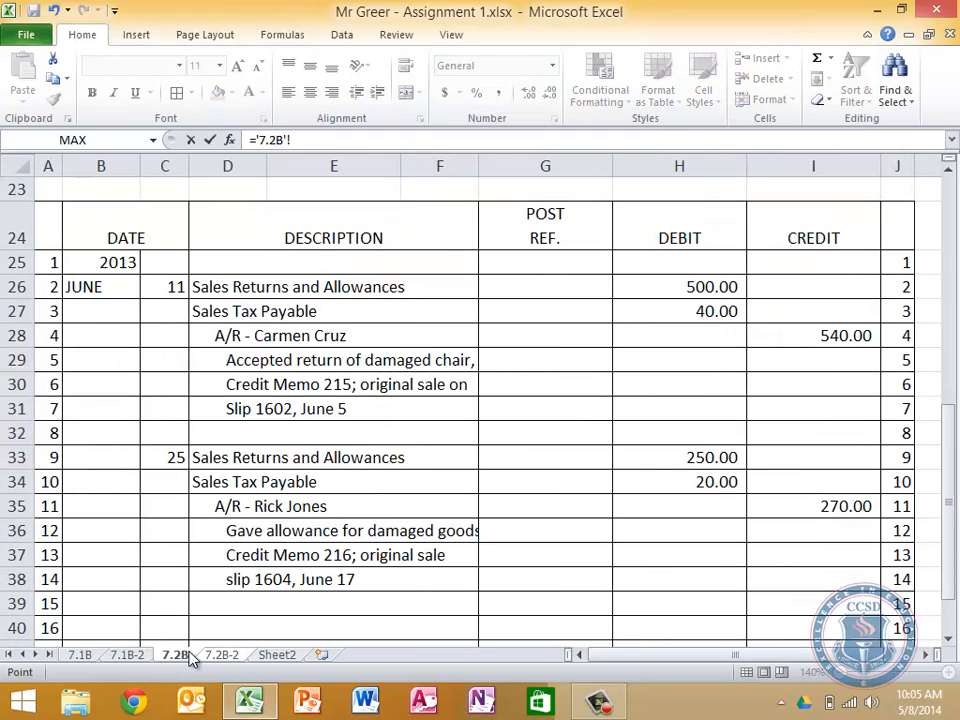
{"action": "left_click", "coordinate": [695, 457]}
{"action": "left_click", "coordinate": [695, 457]}
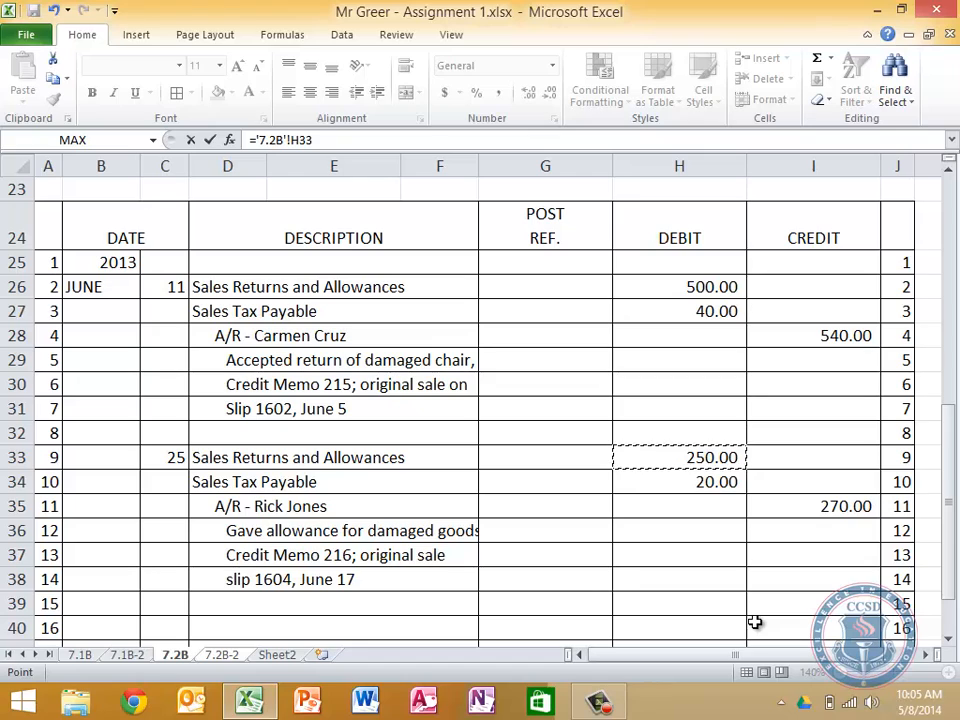
{"action": "key", "text": "Return"}
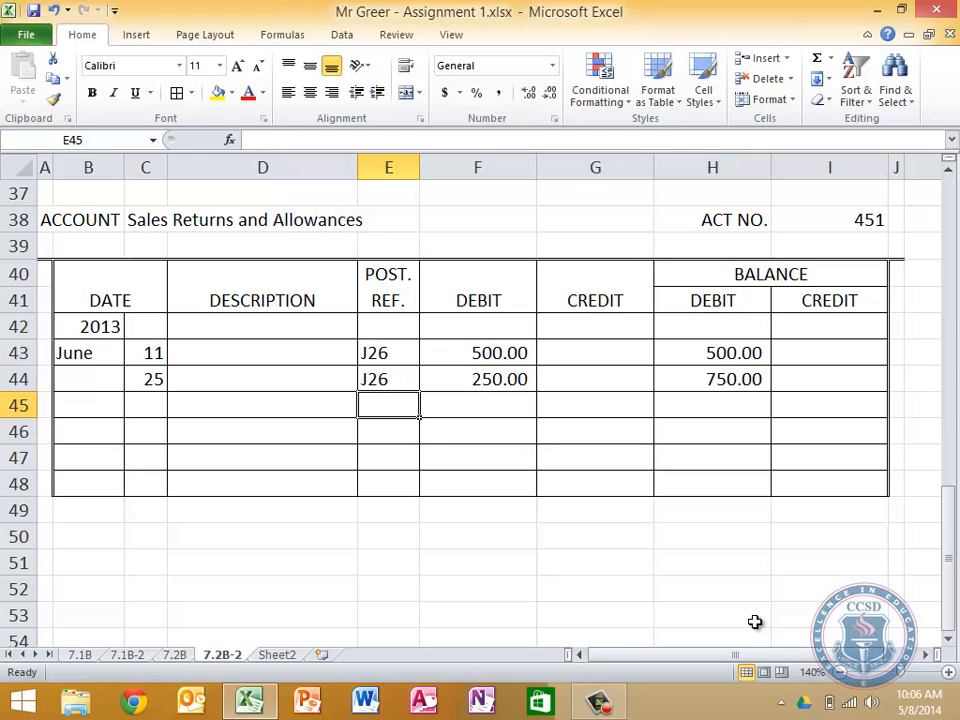
Review the posted entries, posting references and balances in the 7.2B-2 ledger accounts
{"action": "scroll", "coordinate": [755, 622], "scroll_direction": "up", "scroll_amount": 12}
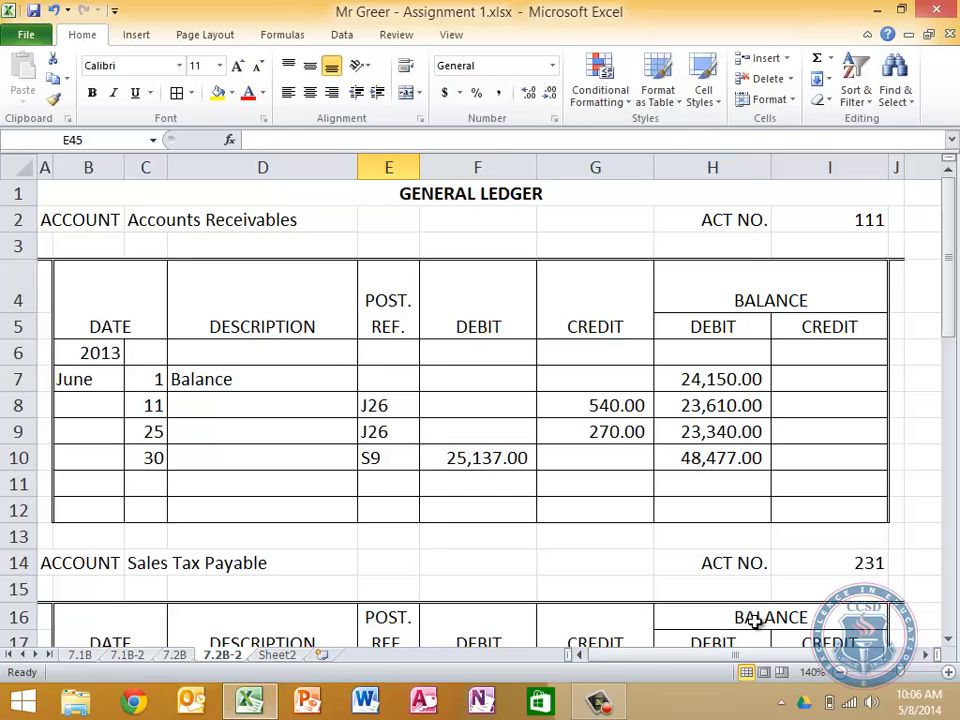
{"action": "scroll", "coordinate": [755, 622], "scroll_direction": "down", "scroll_amount": 4}
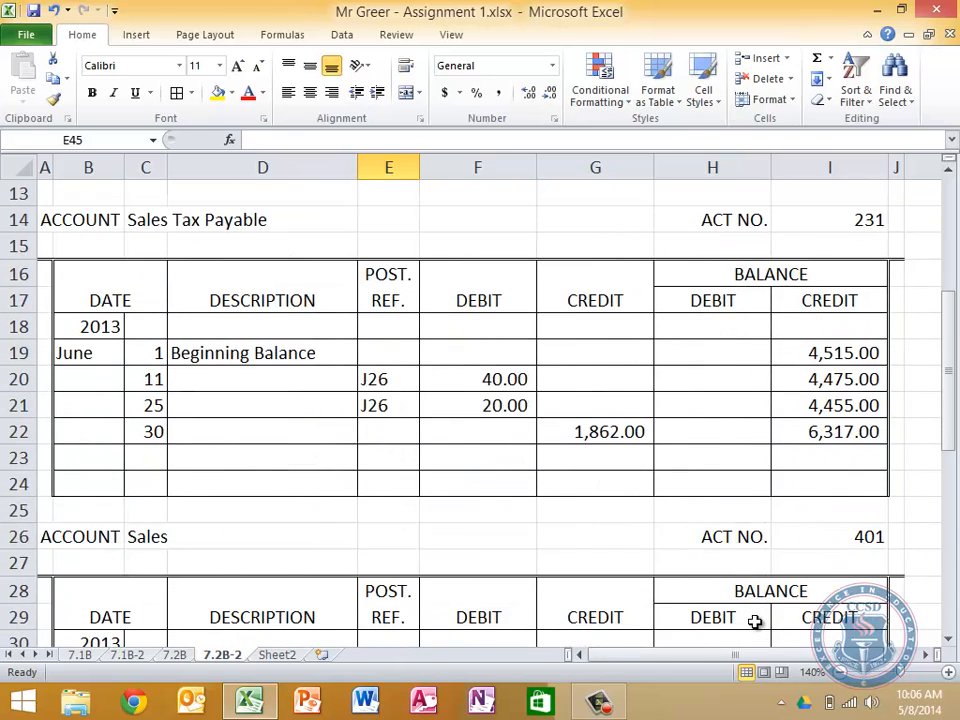
{"action": "scroll", "coordinate": [755, 622], "scroll_direction": "down", "scroll_amount": 3}
{"action": "scroll", "coordinate": [755, 622], "scroll_direction": "down", "scroll_amount": 3}
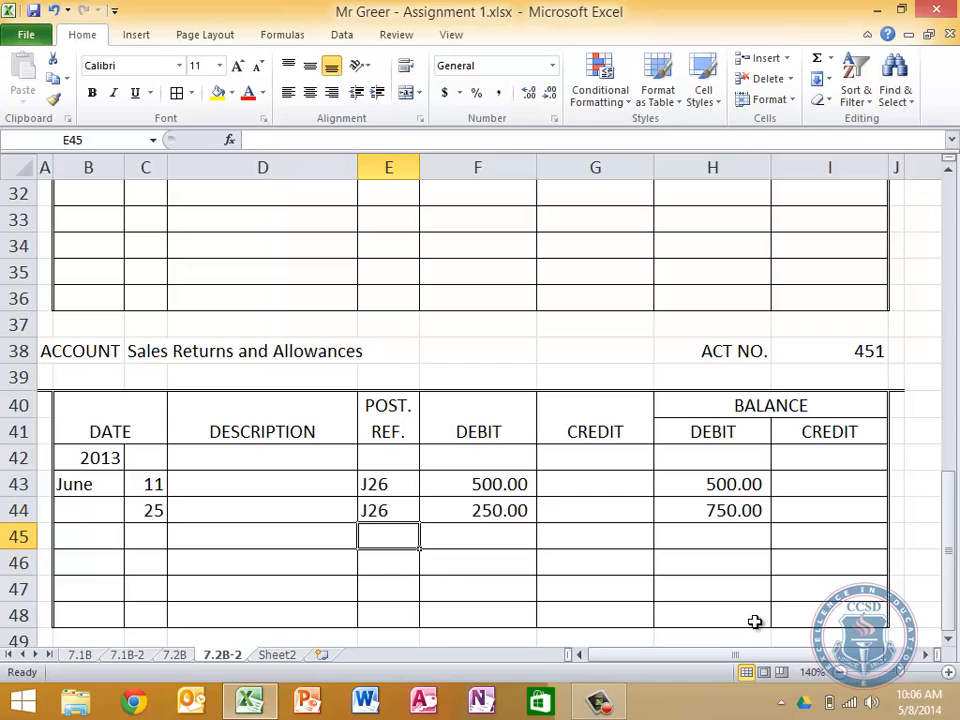
{"action": "scroll", "coordinate": [755, 622], "scroll_direction": "up", "scroll_amount": 3}
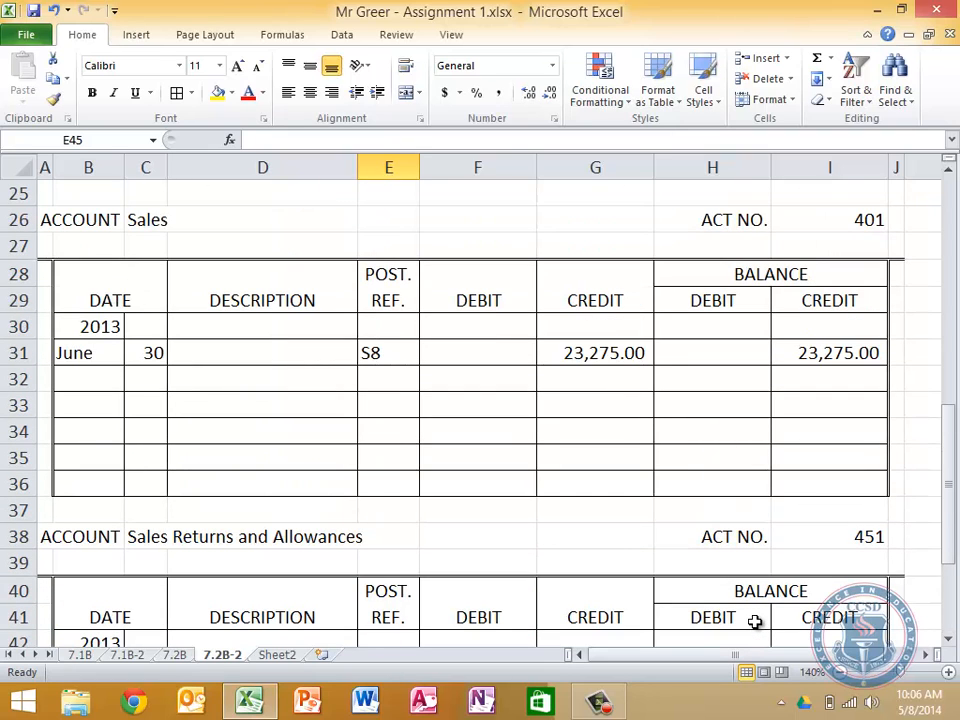
{"action": "scroll", "coordinate": [755, 622], "scroll_direction": "up", "scroll_amount": 4}
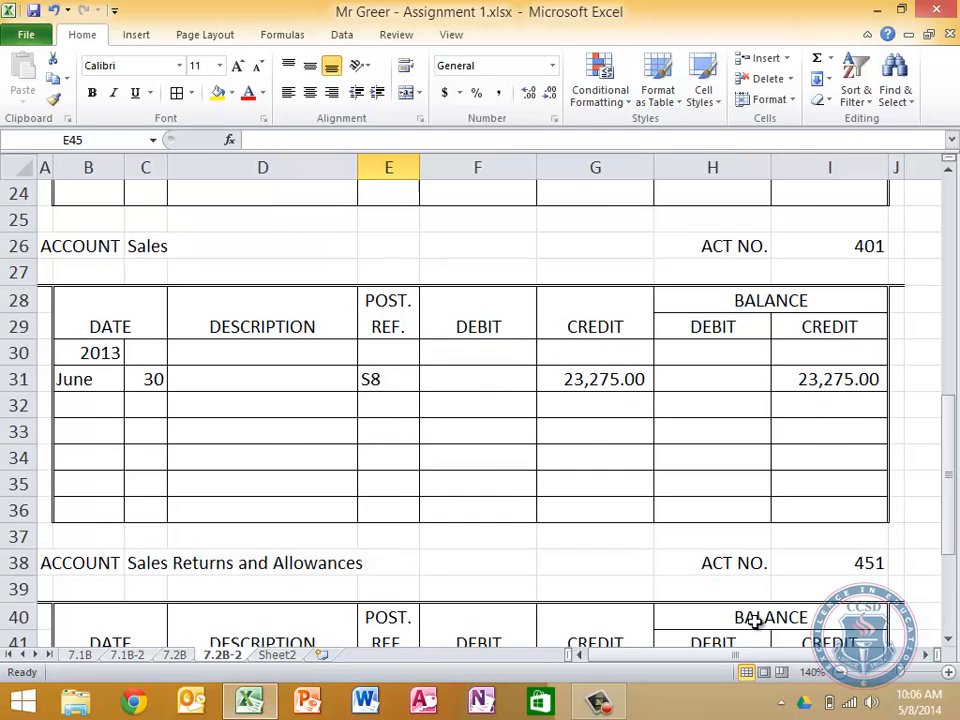
{"action": "scroll", "coordinate": [755, 622], "scroll_direction": "down", "scroll_amount": 2}
{"action": "scroll", "coordinate": [755, 622], "scroll_direction": "up", "scroll_amount": 2}
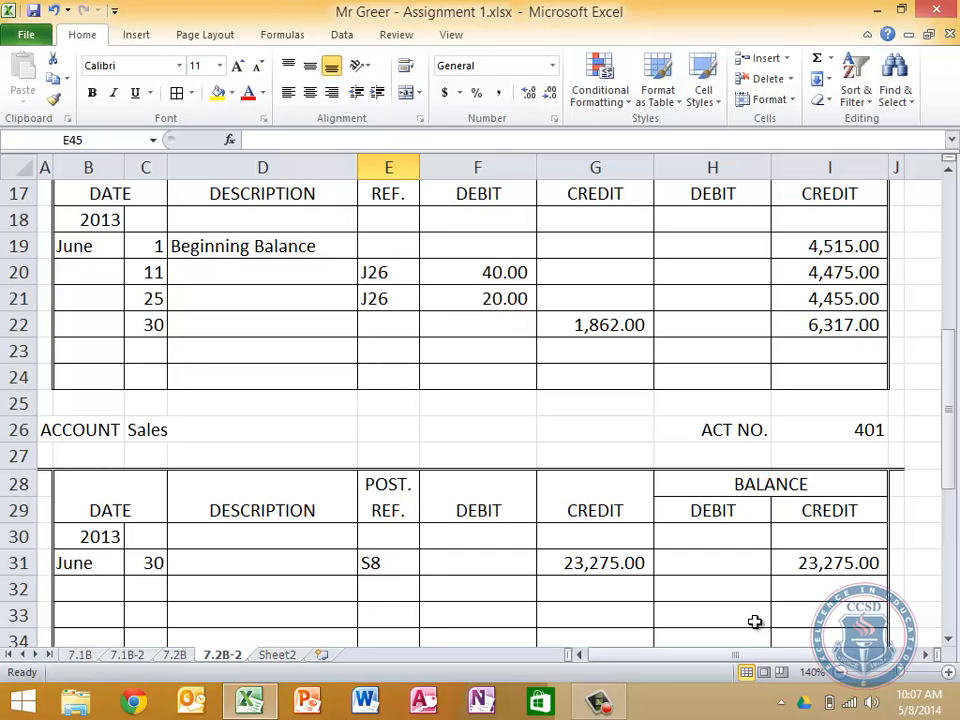
On sheet 7.2B, enter posting references 451, 231 and 111 in G26:G28 for the June 11 general journal entry
{"action": "left_click", "coordinate": [176, 655]}
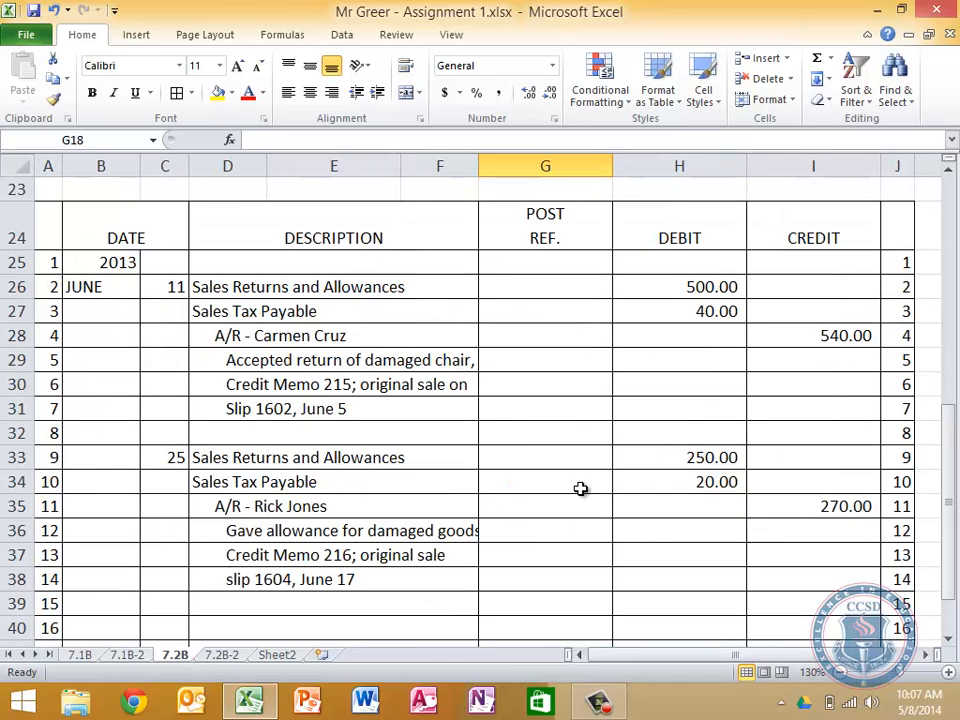
{"action": "left_click", "coordinate": [560, 296]}
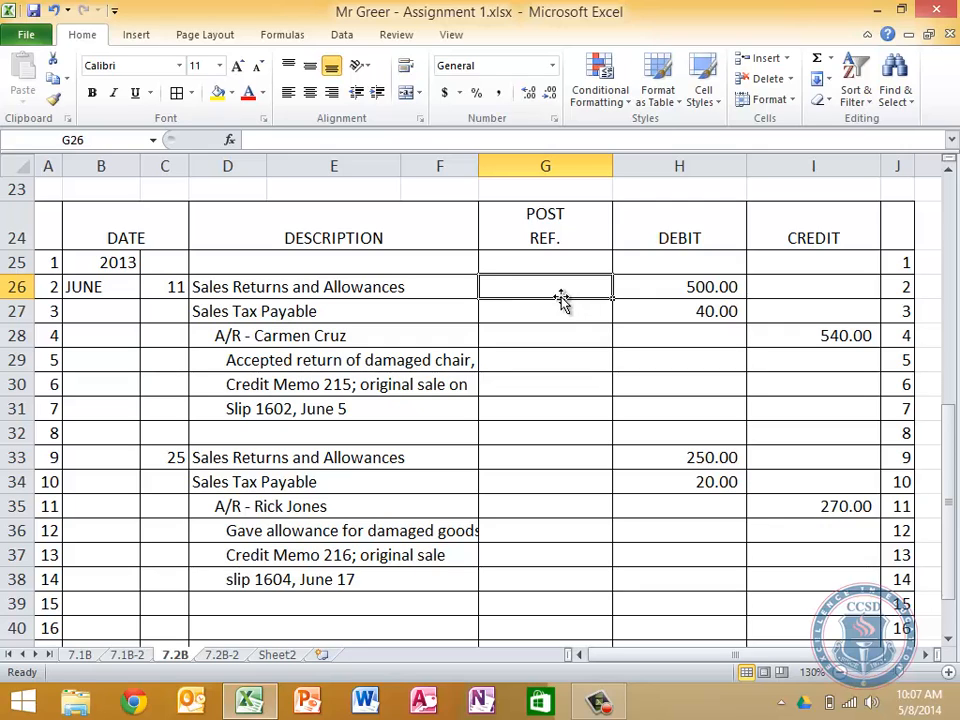
{"action": "type", "text": "451"}
{"action": "key", "text": "Return"}
{"action": "type", "text": "231"}
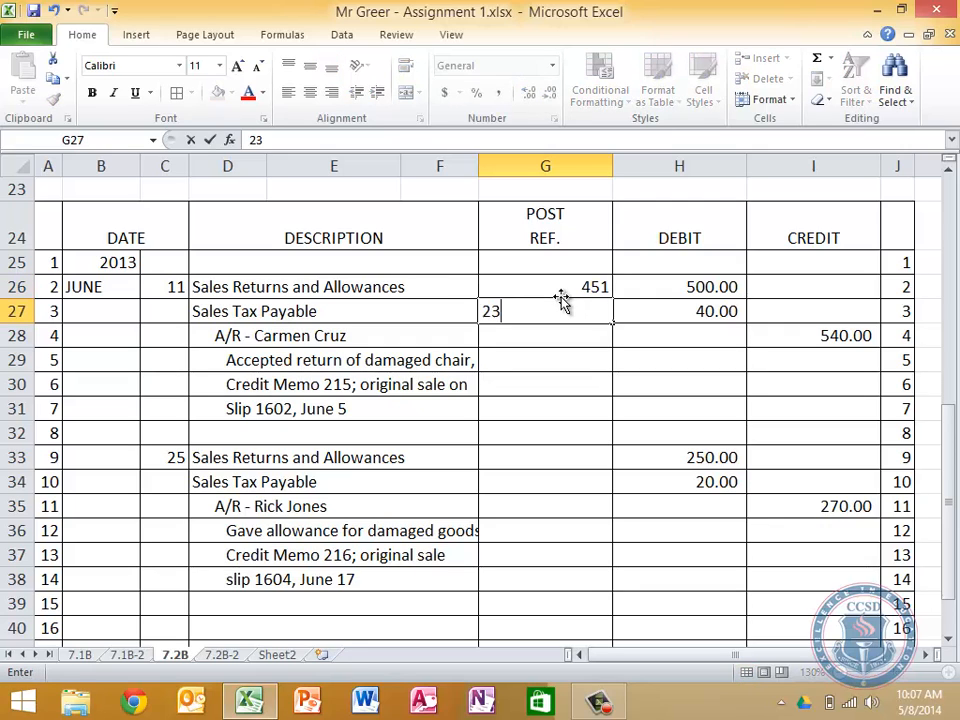
{"action": "key", "text": "Return"}
{"action": "type", "text": "111"}
{"action": "key", "text": "Return"}
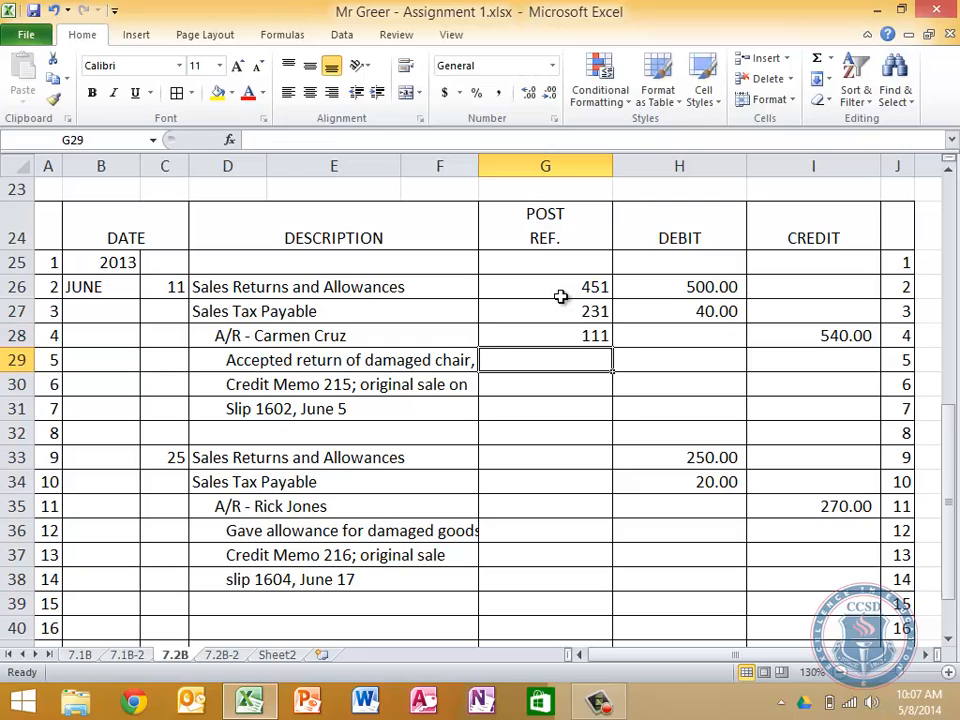
Enter posting references 451, 231 and 111 in G33:G35 for the June 25 general journal entry
{"action": "key", "text": "Down"}
{"action": "key", "text": "Down"}
{"action": "key", "text": "Down"}
{"action": "key", "text": "Down"}
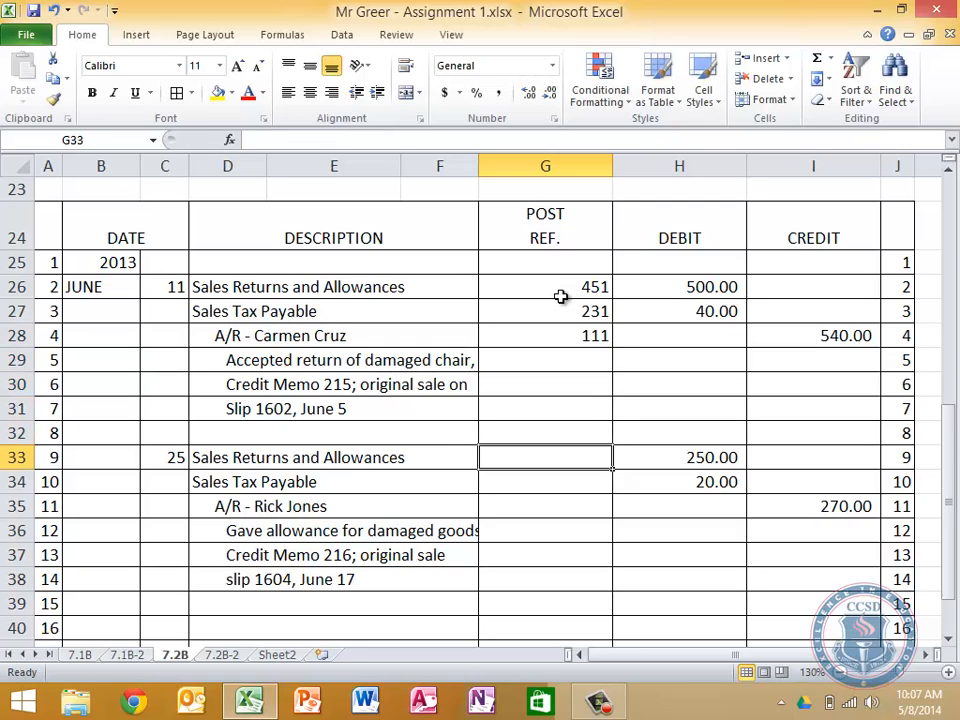
{"action": "type", "text": "451"}
{"action": "key", "text": "Return"}
{"action": "type", "text": "231"}
{"action": "key", "text": "Return"}
{"action": "type", "text": "11"}
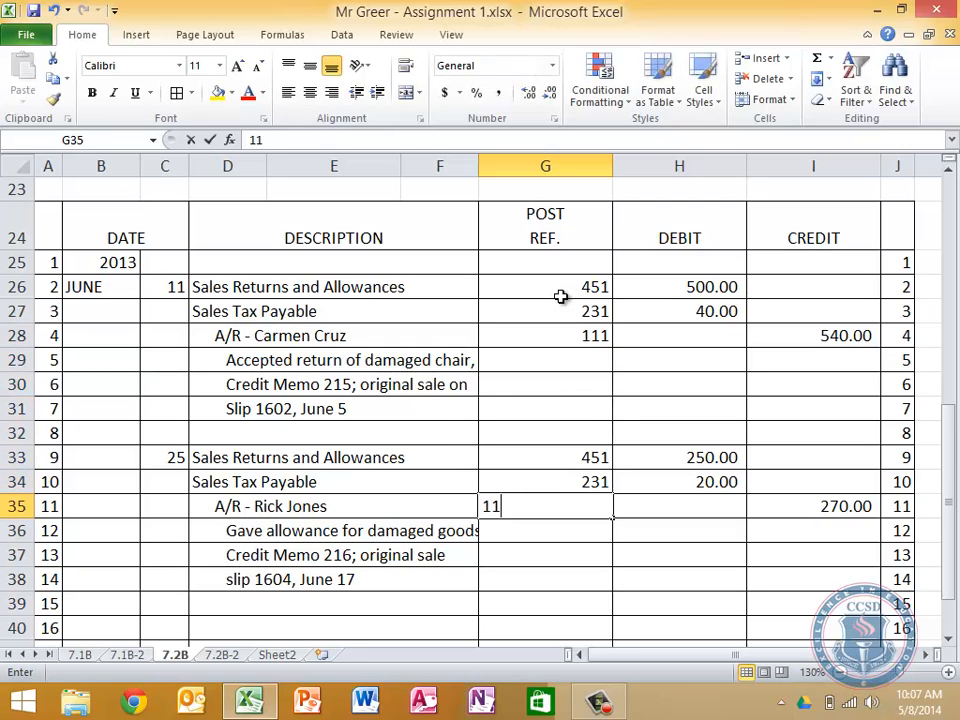
{"action": "type", "text": "1"}
{"action": "key", "text": "Return"}
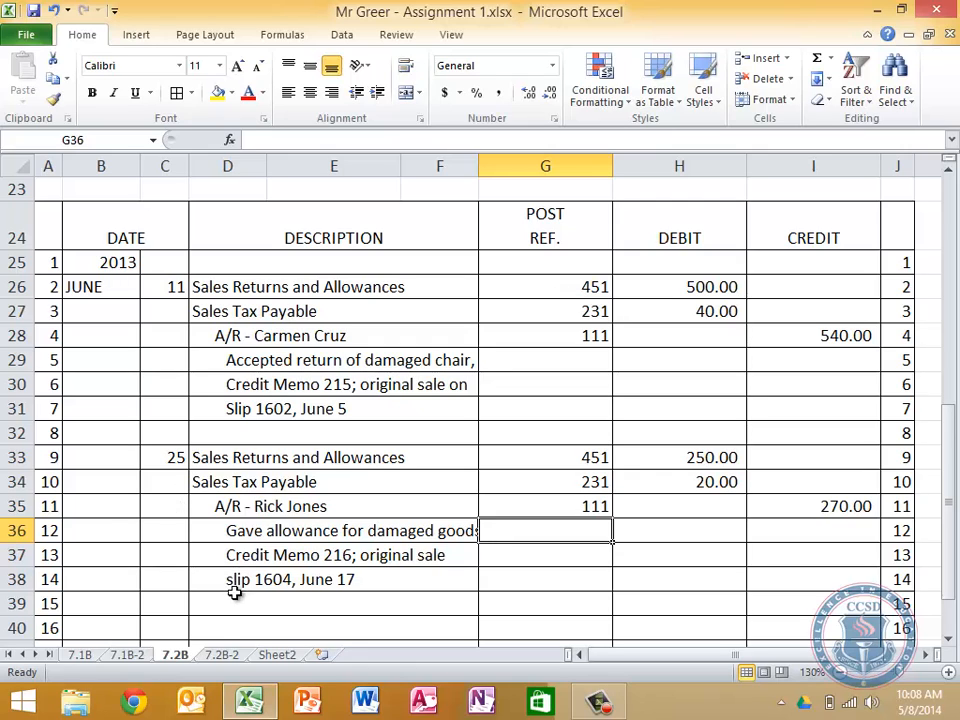
On sheet 7.2B-2, enter the company heading The Furniture Lot in A51, below the Sales Returns and Allowances account
{"action": "left_click", "coordinate": [218, 655]}
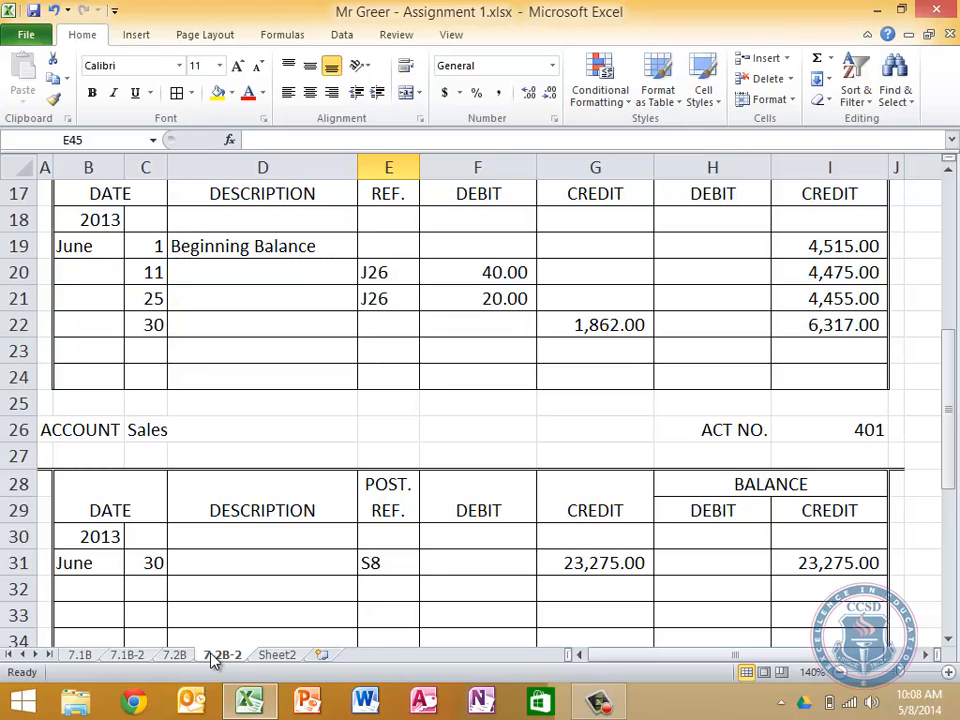
{"action": "scroll", "coordinate": [214, 661], "scroll_direction": "down", "scroll_amount": 8}
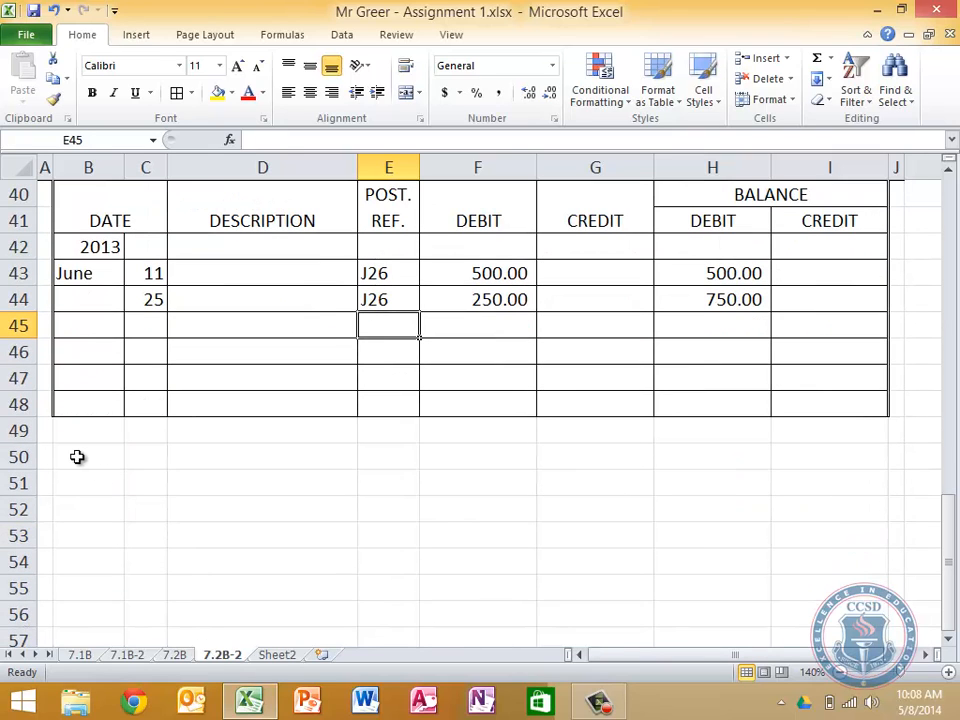
{"action": "left_click", "coordinate": [45, 485]}
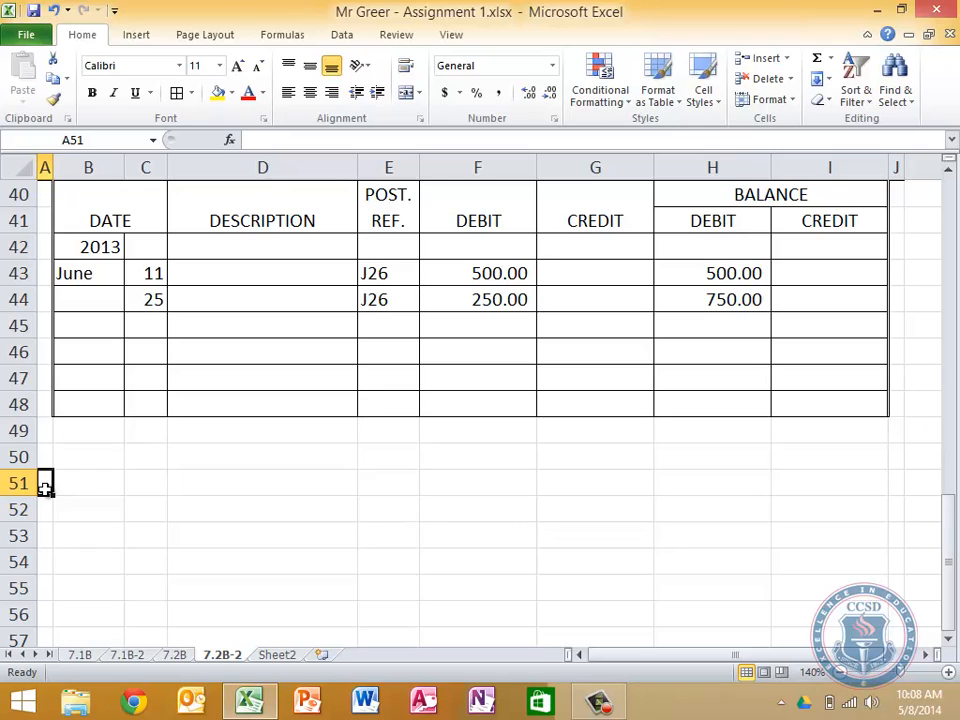
{"action": "type", "text": "The Furt"}
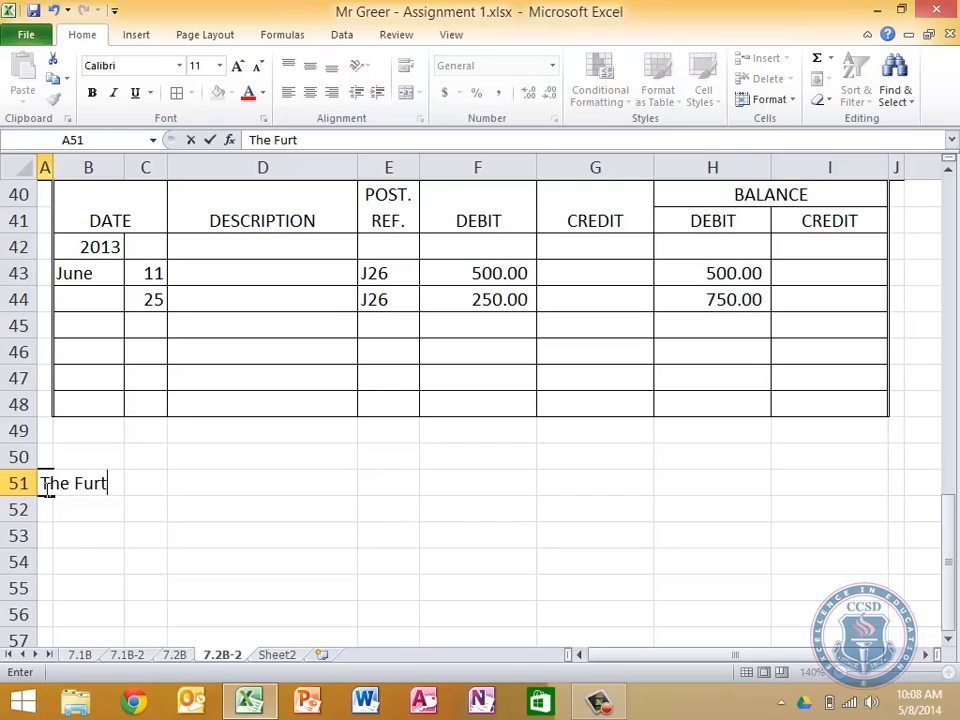
{"action": "key", "text": "BackSpace"}
{"action": "type", "text": "niture L"}
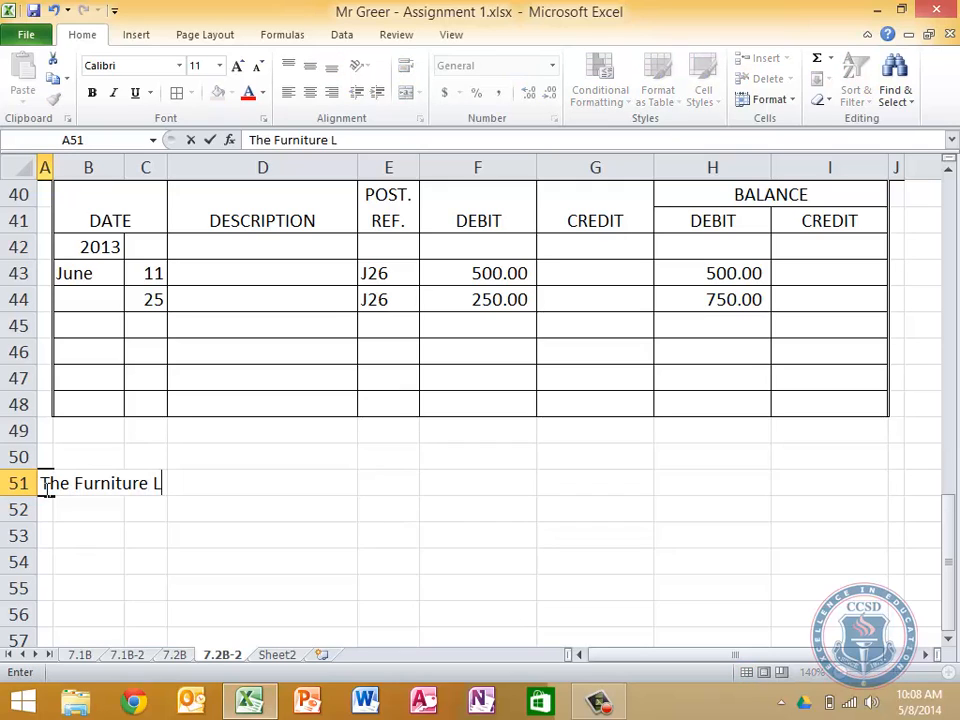
{"action": "type", "text": "ot"}
{"action": "key", "text": "Return"}
Enter the statement title Income Statement (Partial) in A52
{"action": "type", "text": "I"}
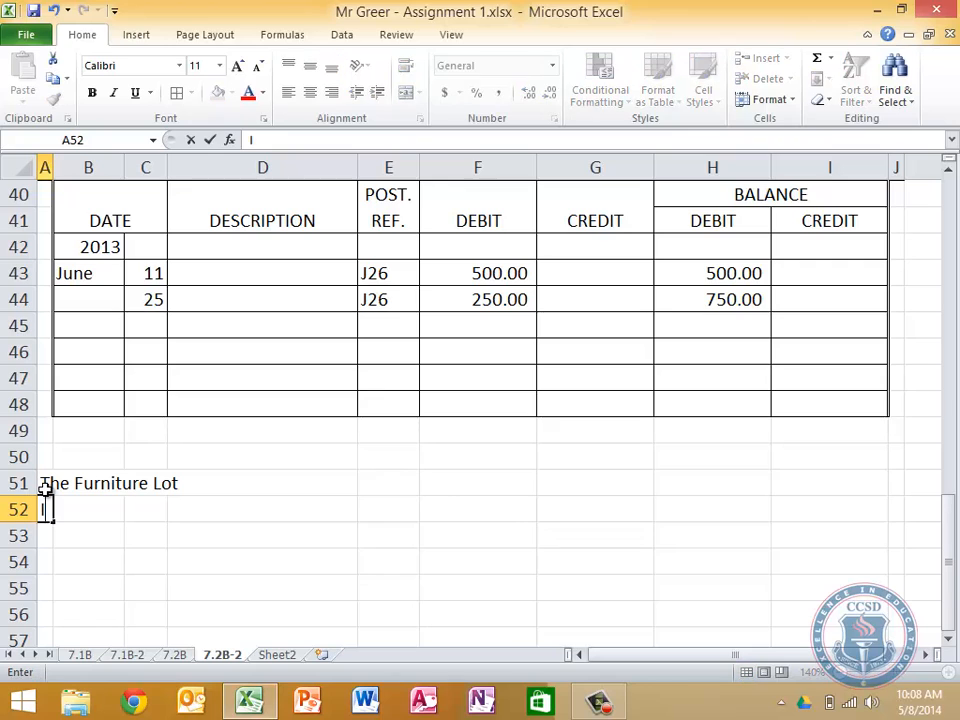
{"action": "type", "text": "ncome Statement"}
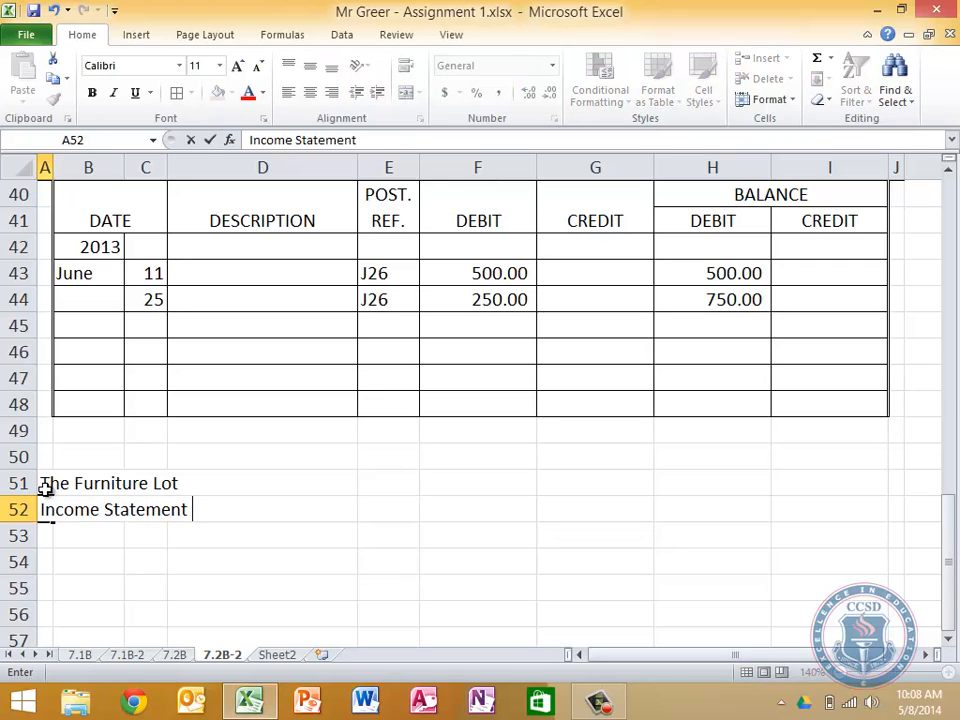
{"action": "scroll", "coordinate": [45, 489], "scroll_direction": "down", "scroll_amount": 3}
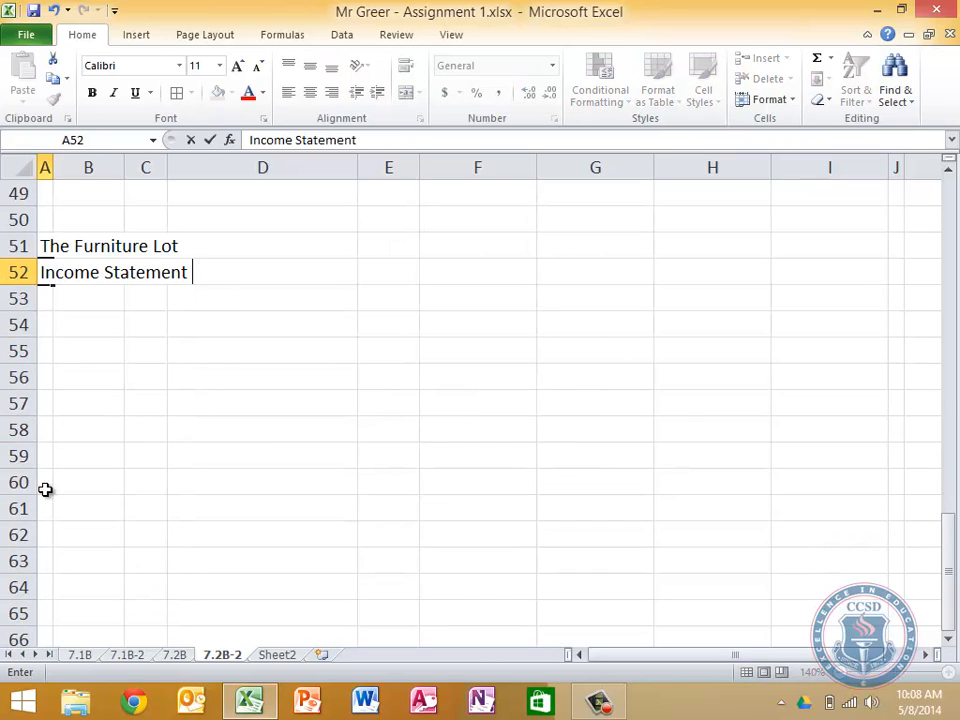
{"action": "type", "text": "(Par"}
{"action": "type", "text": "tioa"}
{"action": "key", "text": "BackSpace"}
{"action": "key", "text": "BackSpace"}
{"action": "type", "text": "al"}
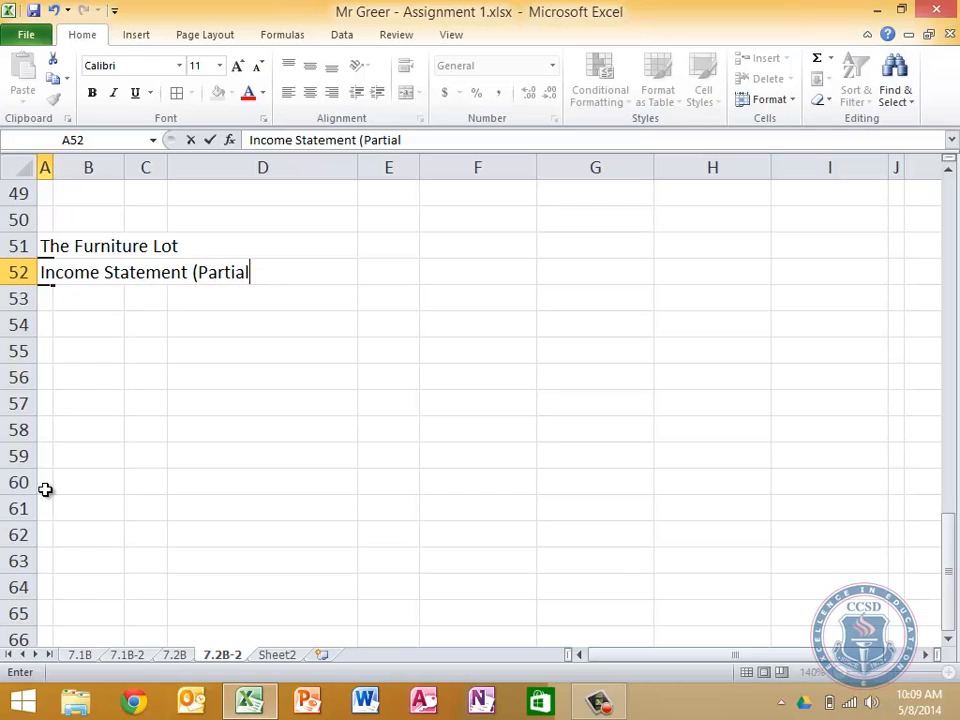
{"action": "type", "text": ")"}
{"action": "key", "text": "Return"}
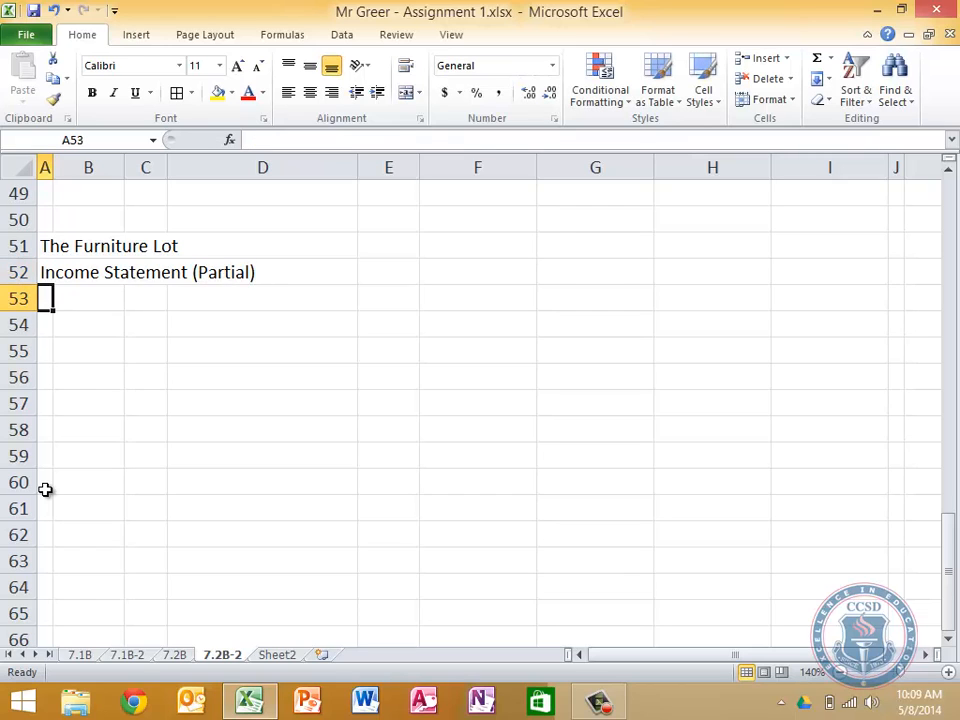
Enter the statement date June 30, 2013 in A53
{"action": "type", "text": "June 30,"}
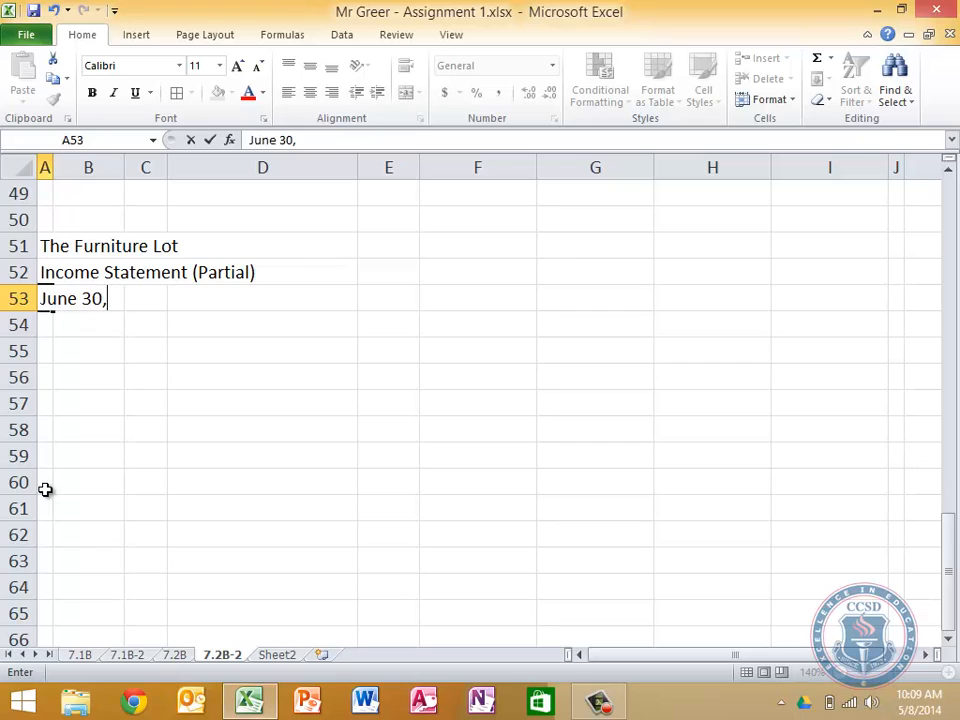
{"action": "type", "text": " 2013"}
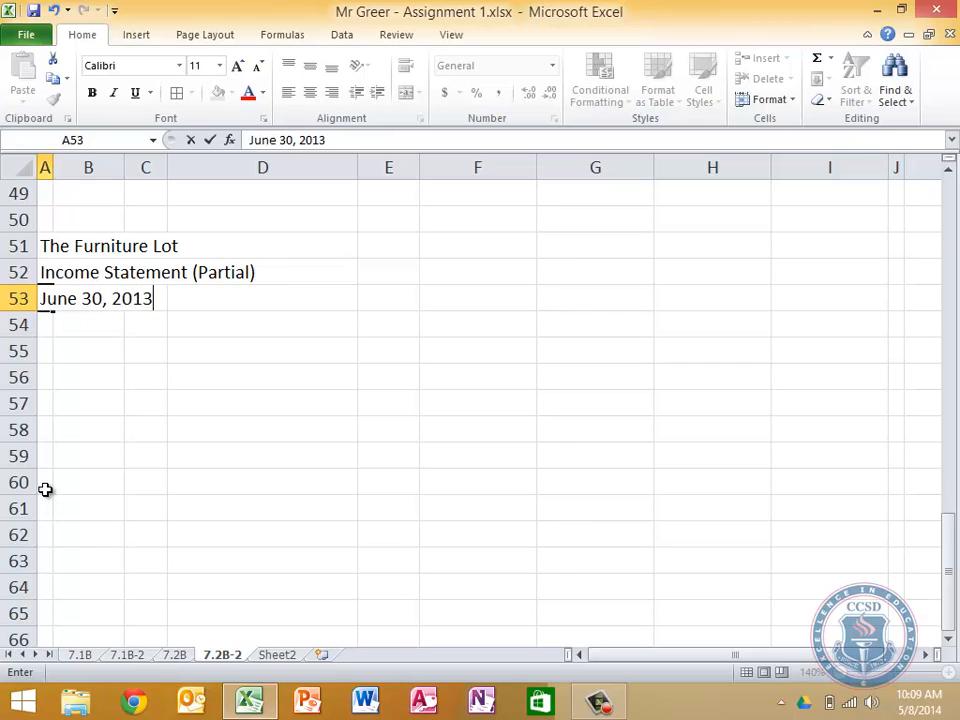
{"action": "key", "text": "Return"}
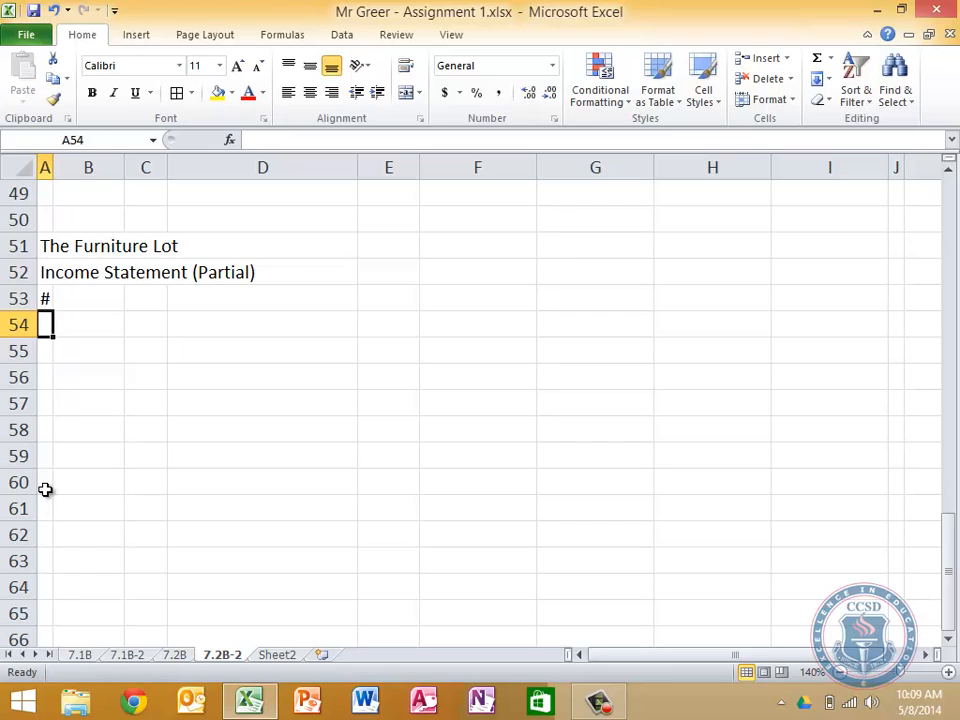
Merge and center the statement date across A53:H53
{"action": "key", "text": "Up"}
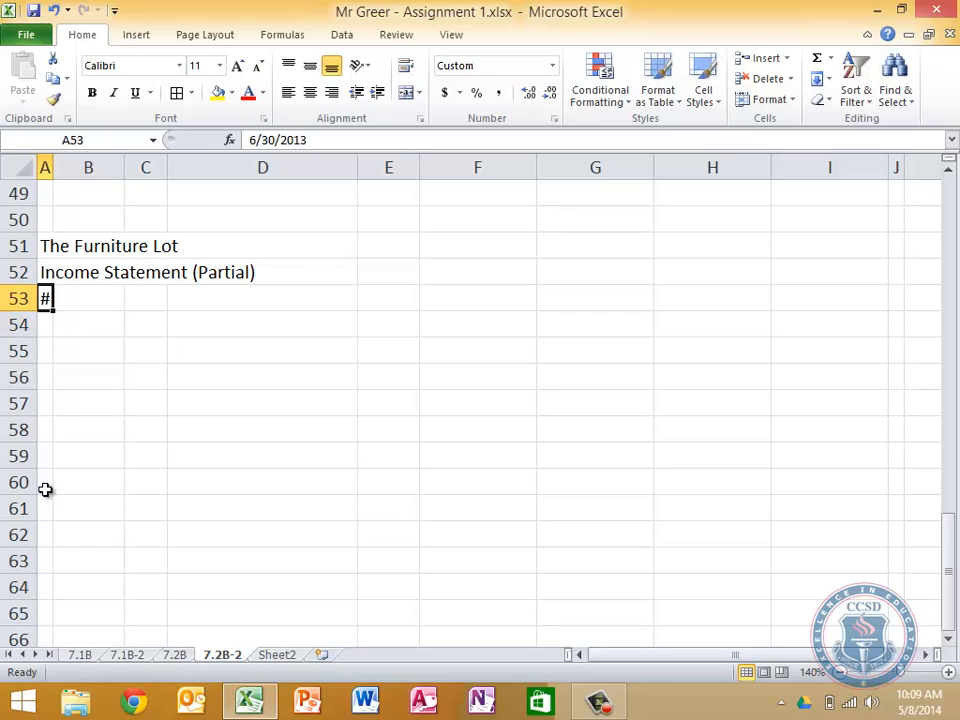
{"action": "key", "text": "shift+Right"}
{"action": "key", "text": "shift+Right"}
{"action": "key", "text": "shift+Right"}
{"action": "key", "text": "shift+Right"}
{"action": "key", "text": "shift+Right"}
{"action": "key", "text": "shift+Right"}
{"action": "key", "text": "shift+Right"}
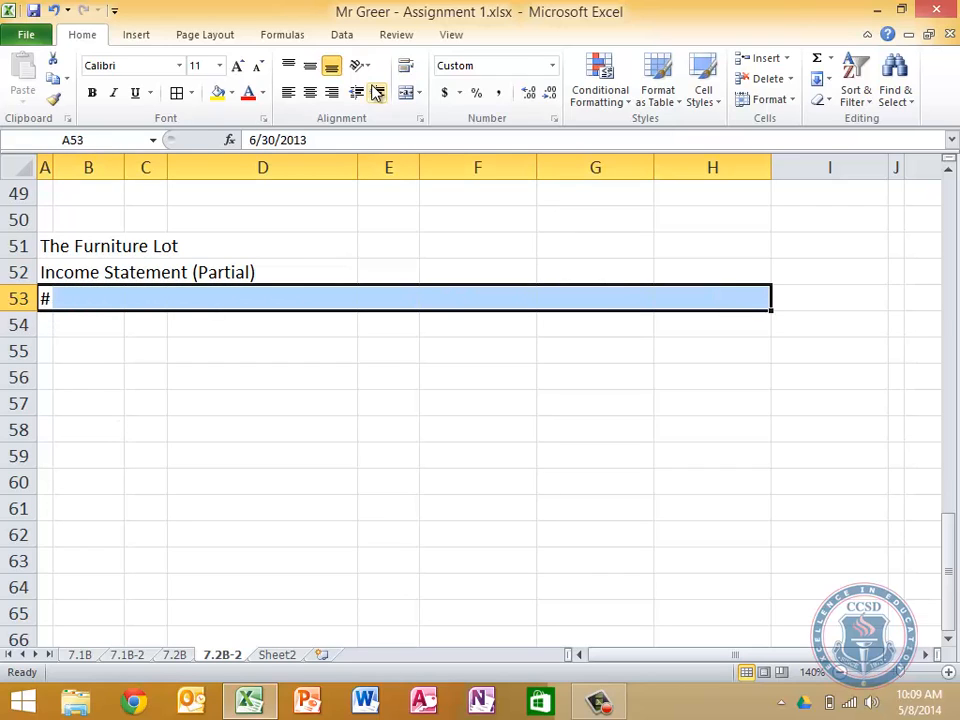
{"action": "left_click", "coordinate": [406, 92]}
Merge and center the Income Statement (Partial) title across A52:H52
{"action": "key", "text": "Up"}
{"action": "key", "text": "shift+Right"}
{"action": "key", "text": "shift+Right"}
{"action": "key", "text": "shift+Right"}
{"action": "key", "text": "shift+Right"}
{"action": "key", "text": "shift+Right"}
{"action": "key", "text": "shift+Right"}
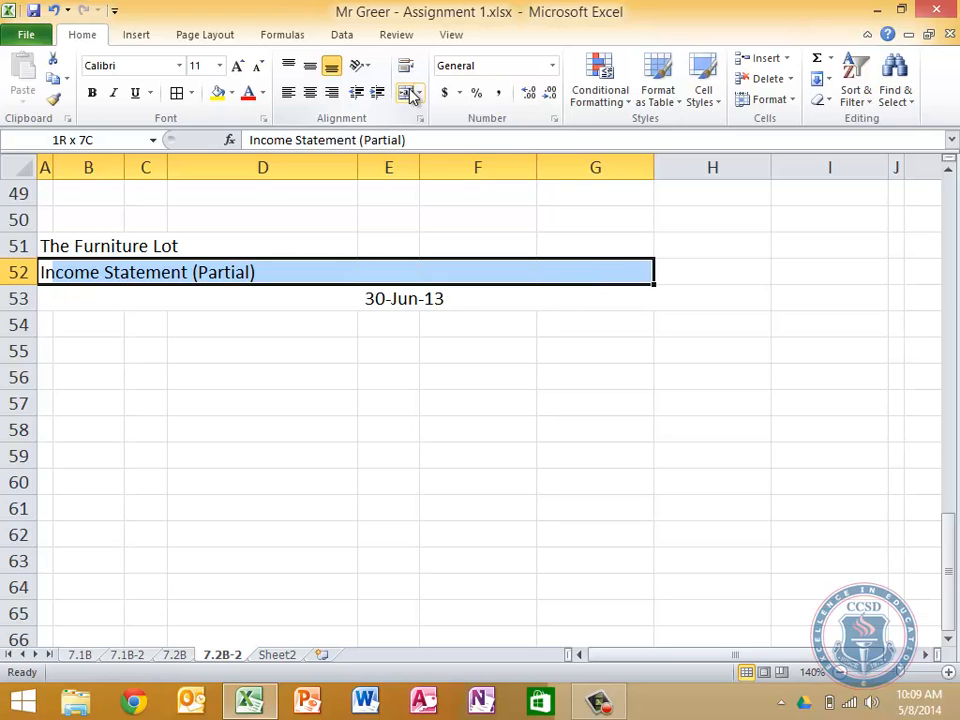
{"action": "key", "text": "shift+Right"}
{"action": "left_click", "coordinate": [410, 92]}
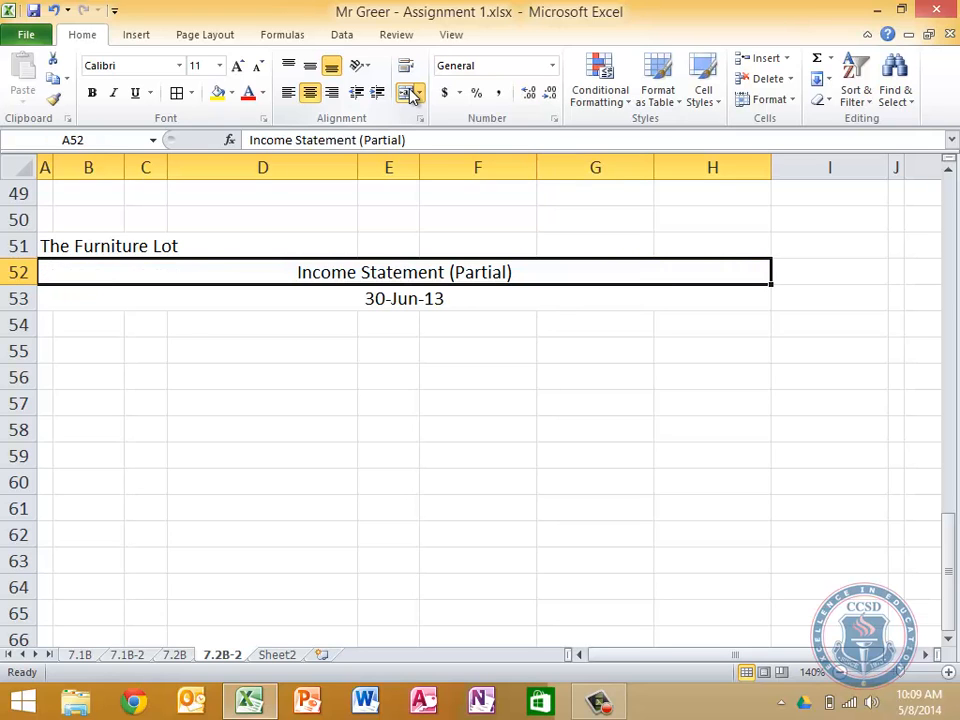
Merge and center The Furniture Lot heading across A51:H51, then select A54 below the headings
{"action": "scroll", "coordinate": [359, 289], "scroll_direction": "up", "scroll_amount": 16}
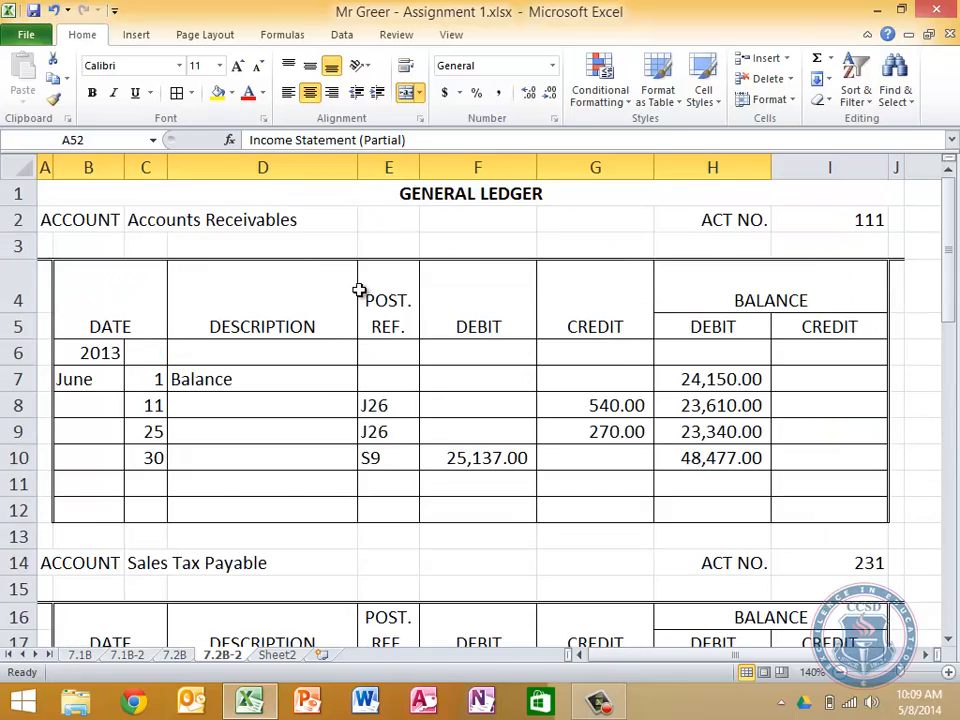
{"action": "scroll", "coordinate": [359, 289], "scroll_direction": "down", "scroll_amount": 15}
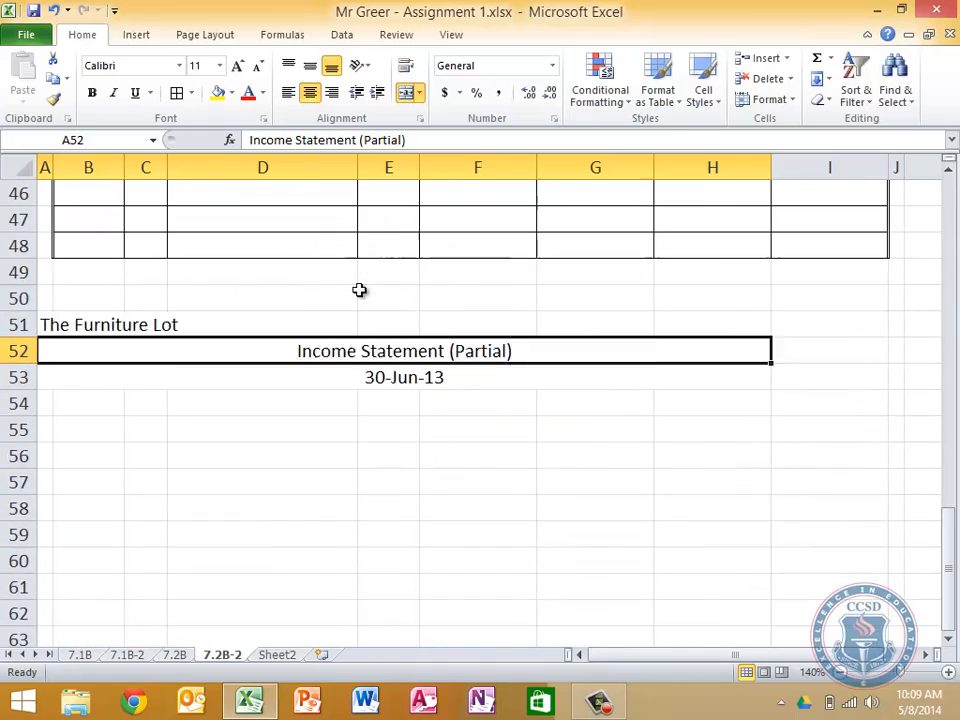
{"action": "scroll", "coordinate": [359, 289], "scroll_direction": "up", "scroll_amount": 1}
{"action": "scroll", "coordinate": [359, 289], "scroll_direction": "down", "scroll_amount": 1}
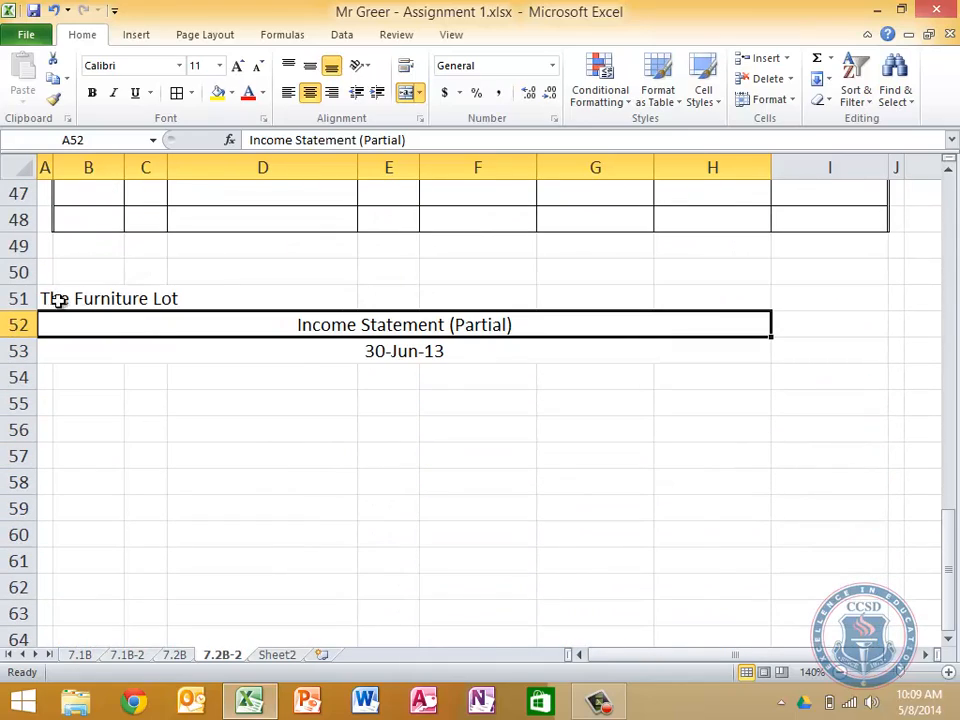
{"action": "left_click_drag", "start_coordinate": [47, 299], "coordinate": [700, 298]}
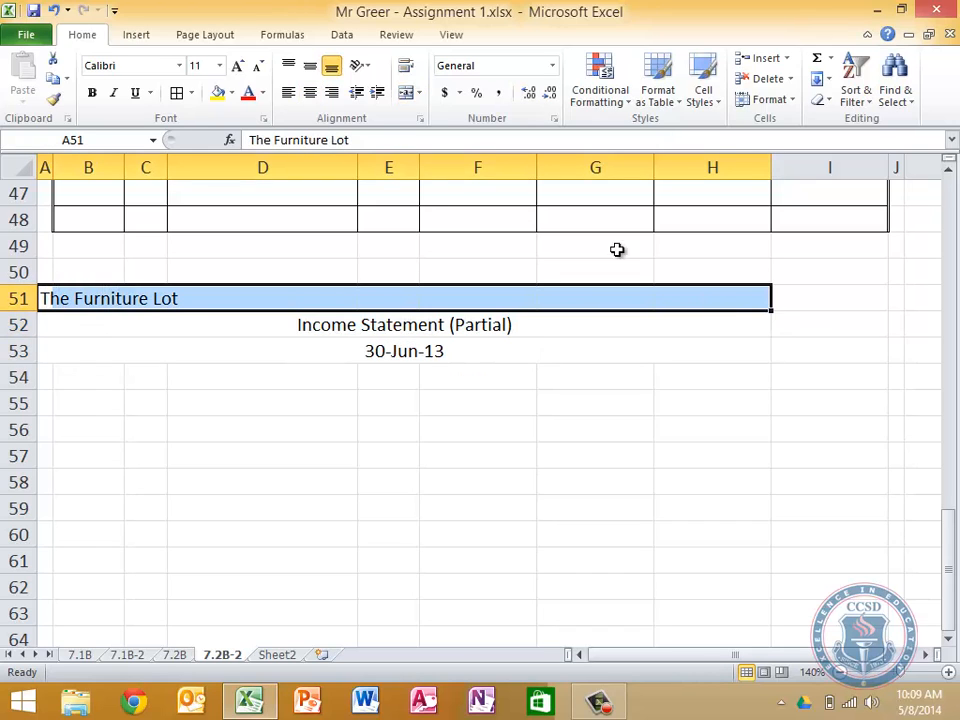
{"action": "left_click", "coordinate": [405, 92]}
{"action": "key", "text": "Down"}
{"action": "key", "text": "Down"}
{"action": "key", "text": "Down"}
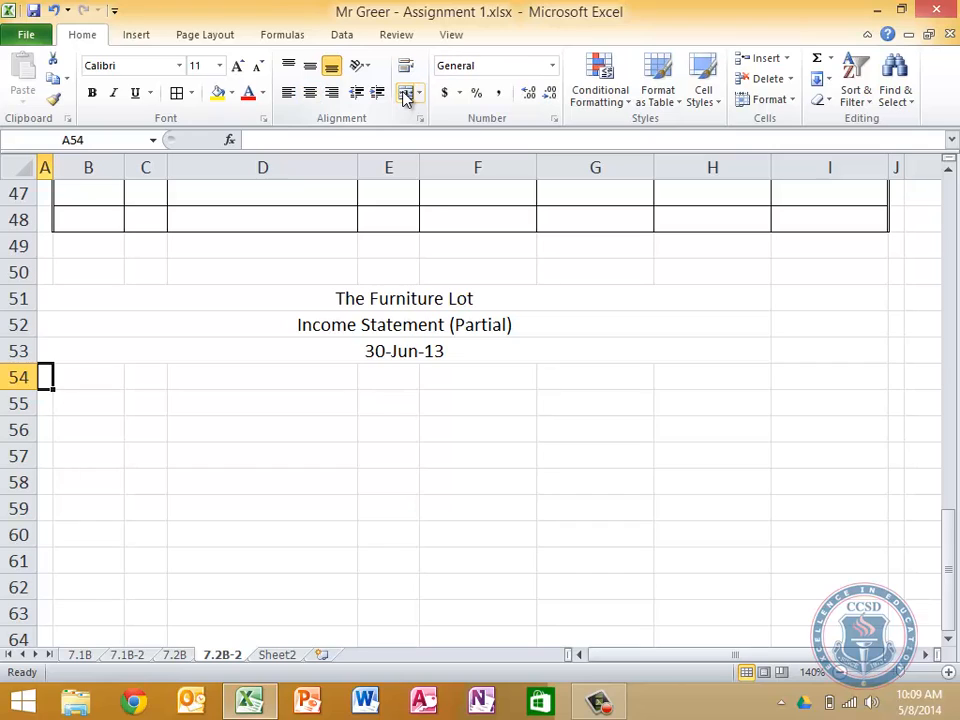
Enter the section heading Revenue in B54 below the statement date
{"action": "key", "text": "Right"}
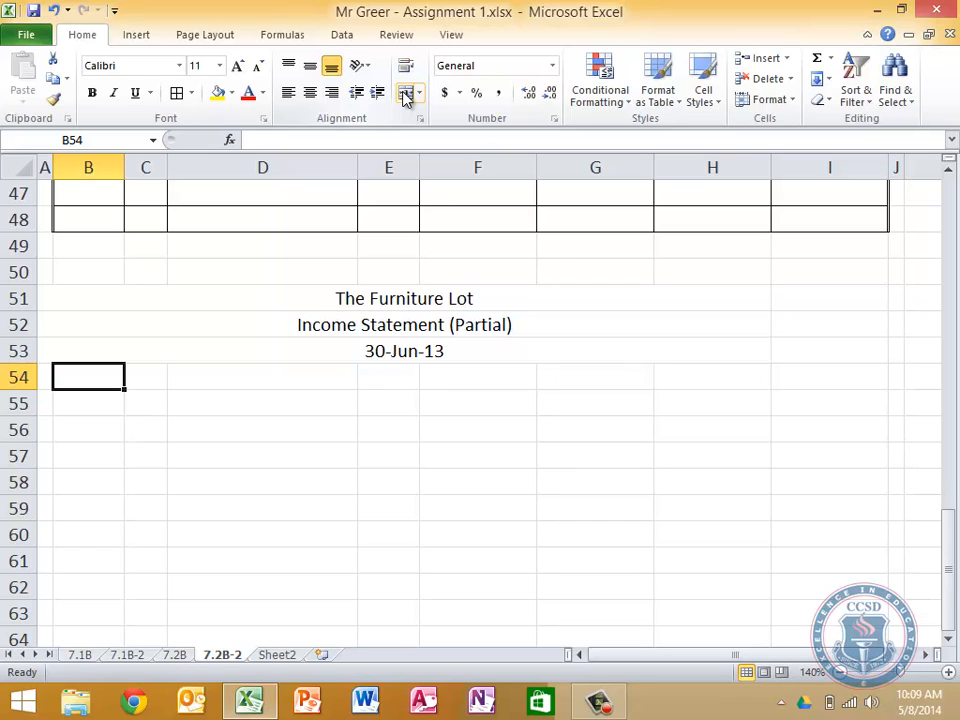
{"action": "type", "text": "Fre"}
{"action": "key", "text": "BackSpace"}
{"action": "key", "text": "BackSpace"}
{"action": "key", "text": "BackSpace"}
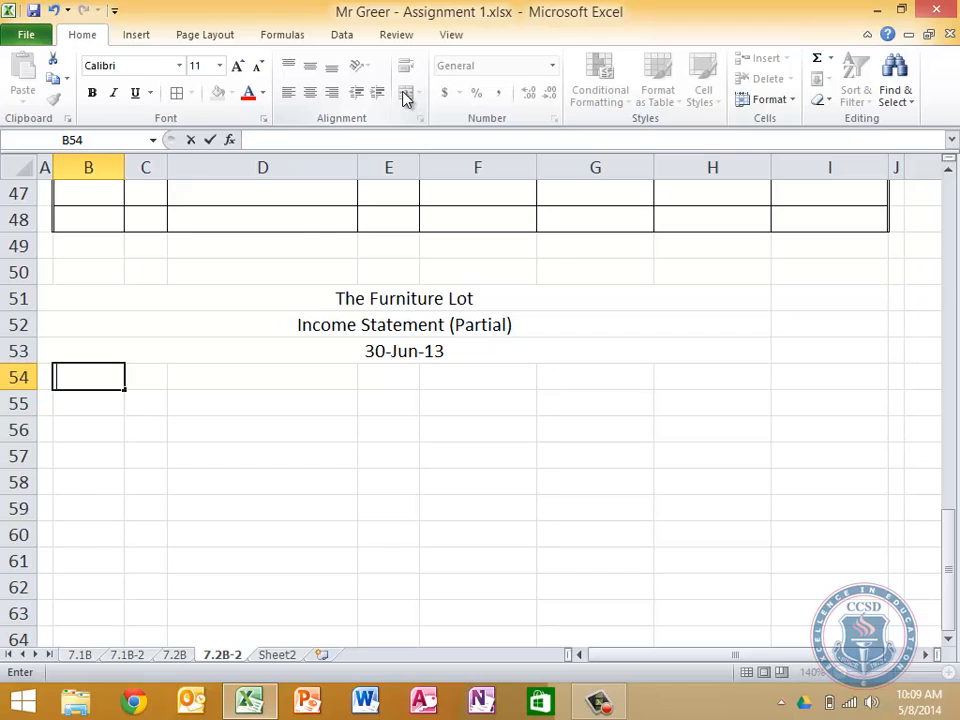
{"action": "type", "text": "Revenue"}
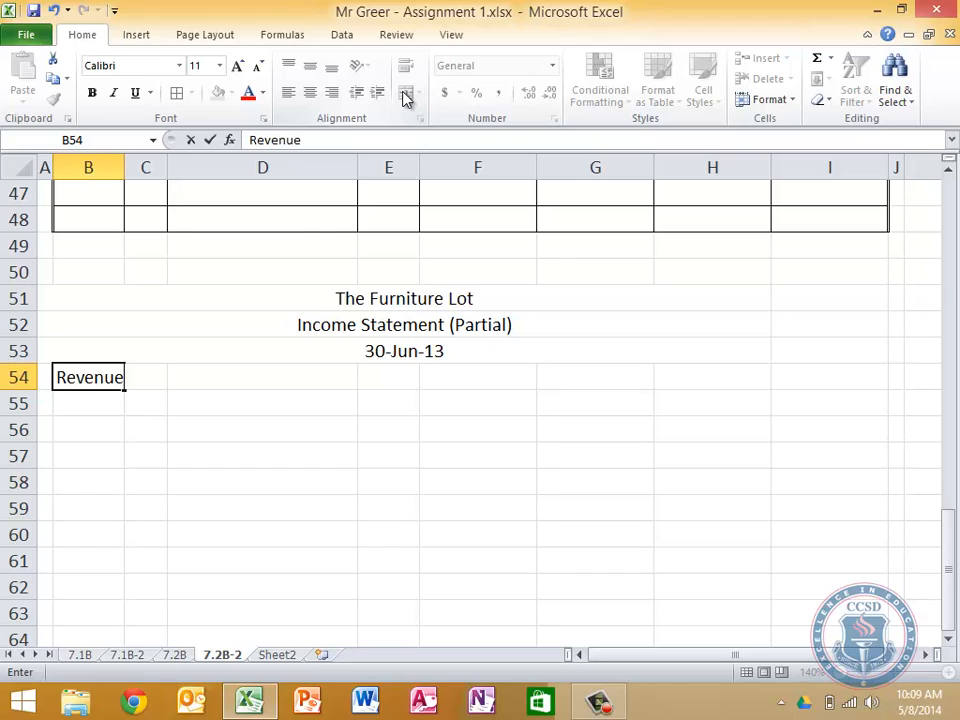
{"action": "key", "text": "Return"}
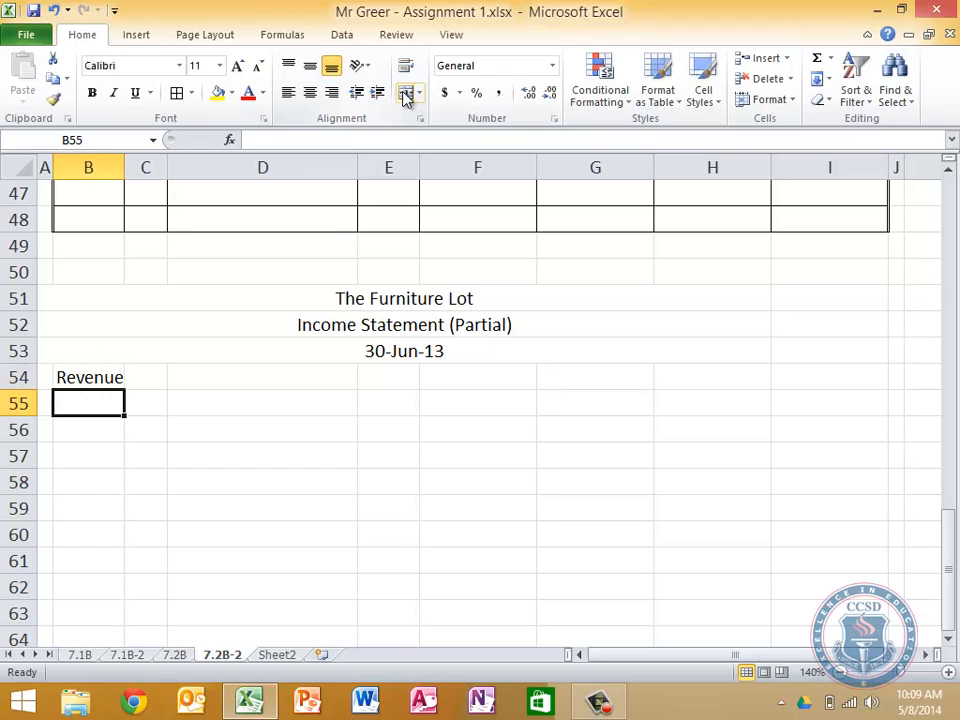
Enter the line labels Sales, Less Sales Returns and Allowances, and Net Sales in C55, C56 and C57
{"action": "key", "text": "Tab"}
{"action": "type", "text": "Sales"}
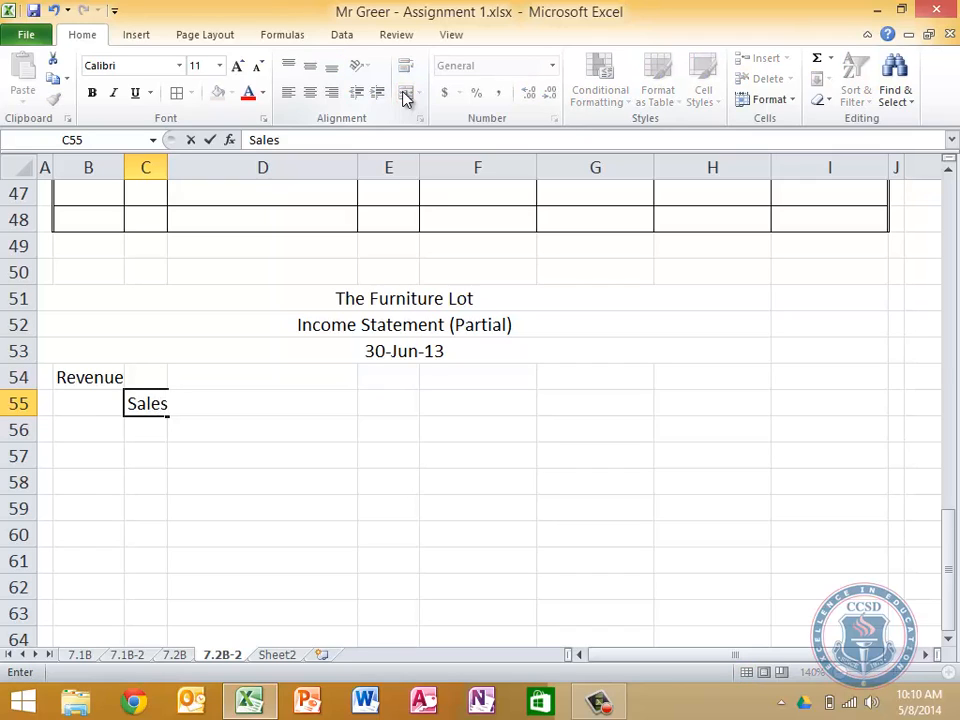
{"action": "key", "text": "Return"}
{"action": "key", "text": "Tab"}
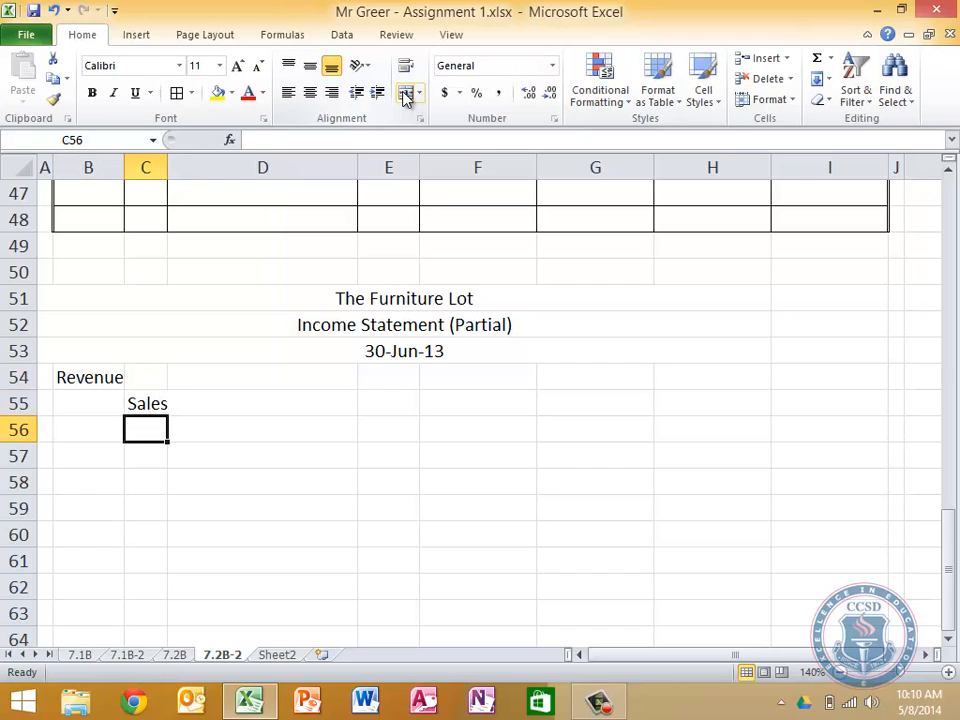
{"action": "type", "text": "Less Sales"}
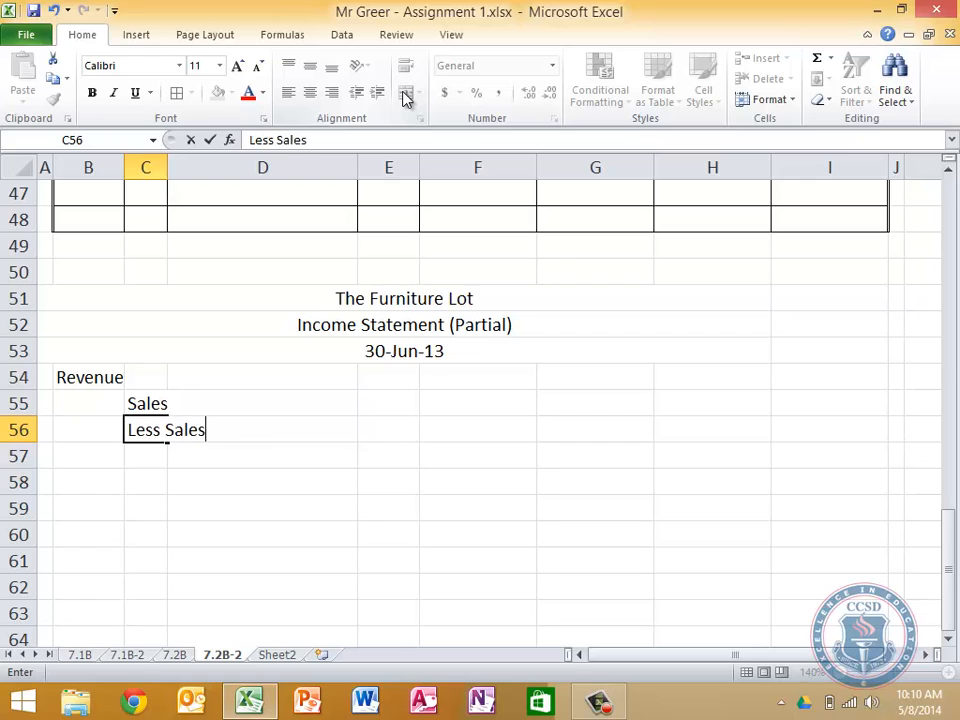
{"action": "type", "text": " Returns and Al"}
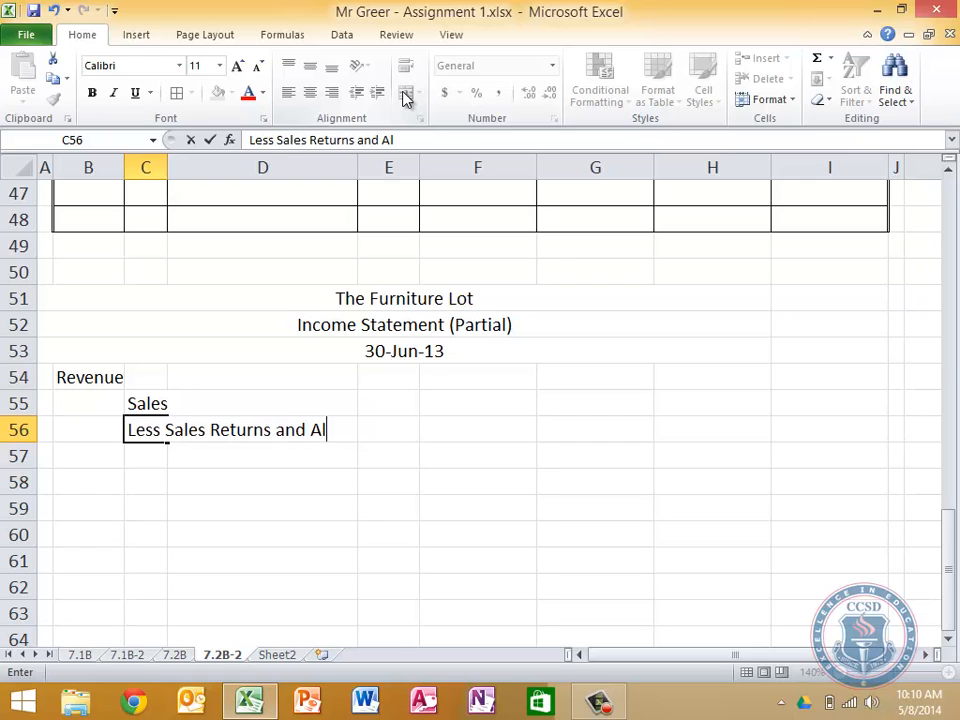
{"action": "type", "text": "lowances"}
{"action": "key", "text": "Return"}
{"action": "key", "text": "Tab"}
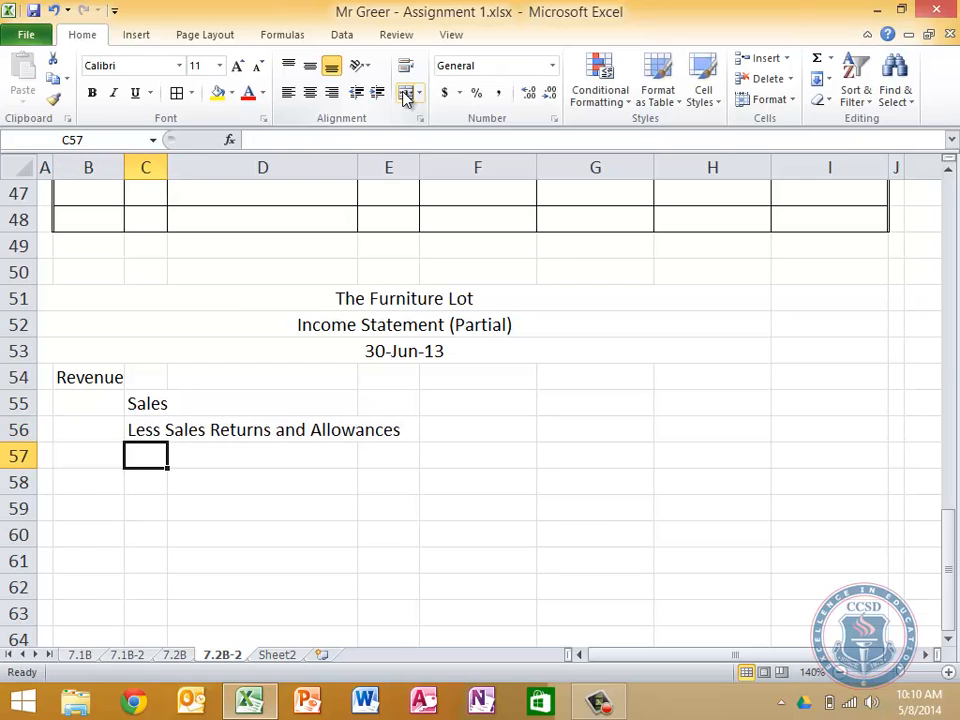
{"action": "type", "text": "Net Sales"}
{"action": "key", "text": "Tab"}
{"action": "key", "text": "Tab"}
{"action": "key", "text": "Tab"}
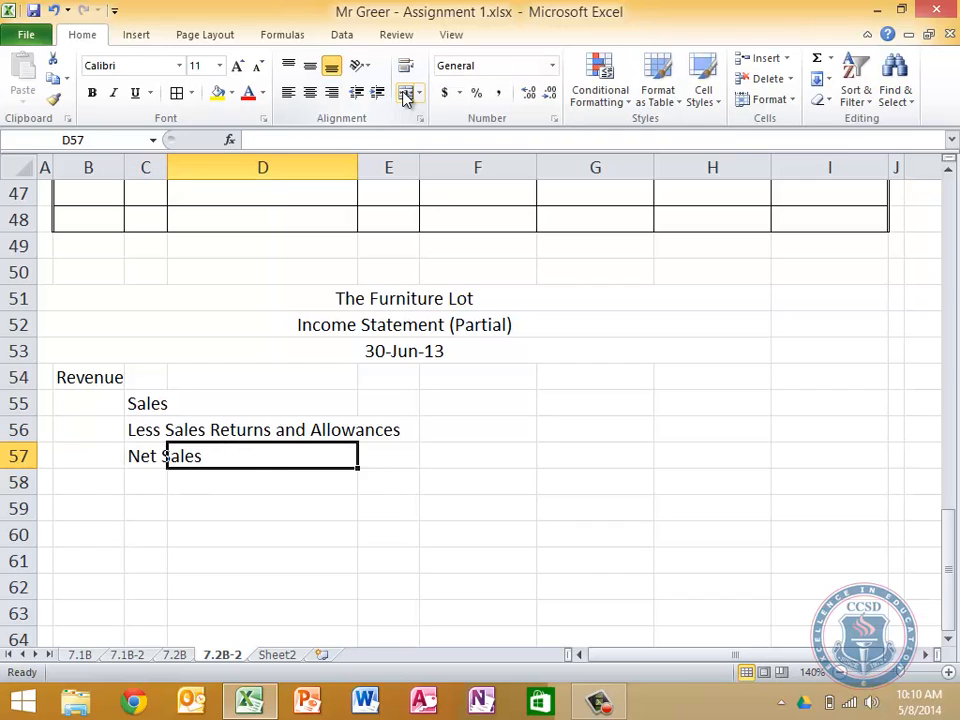
Link the Sales amount in G55 to the Sales ledger account's credit balance in I31
{"action": "key", "text": "Tab"}
{"action": "key", "text": "Up"}
{"action": "key", "text": "Up"}
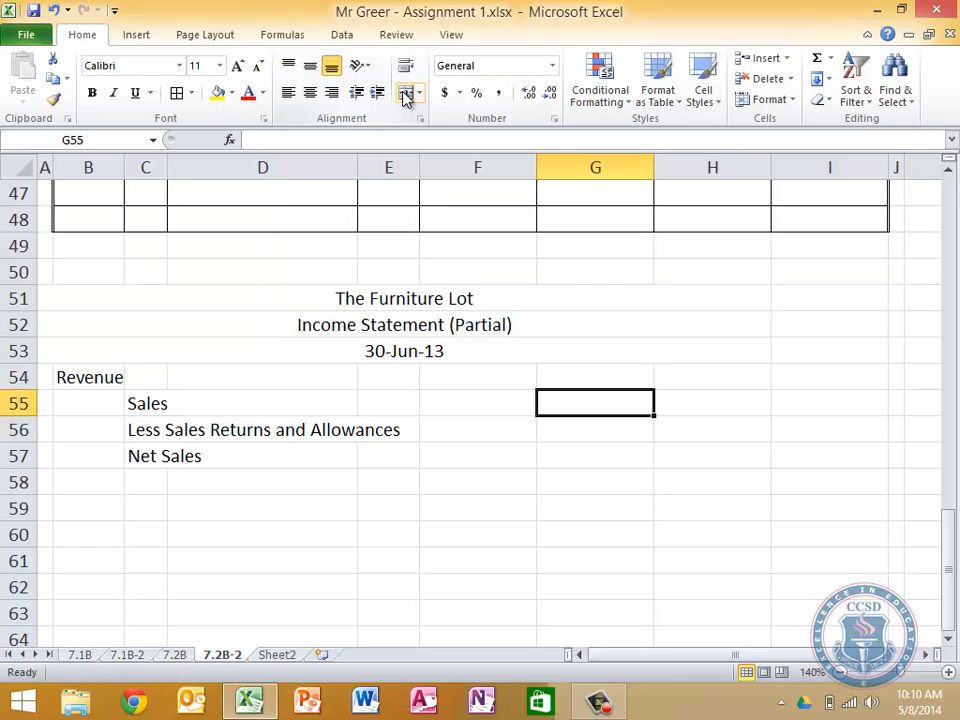
{"action": "key", "text": "Down"}
{"action": "key", "text": "Tab"}
{"action": "key", "text": "Down"}
{"action": "key", "text": "Up"}
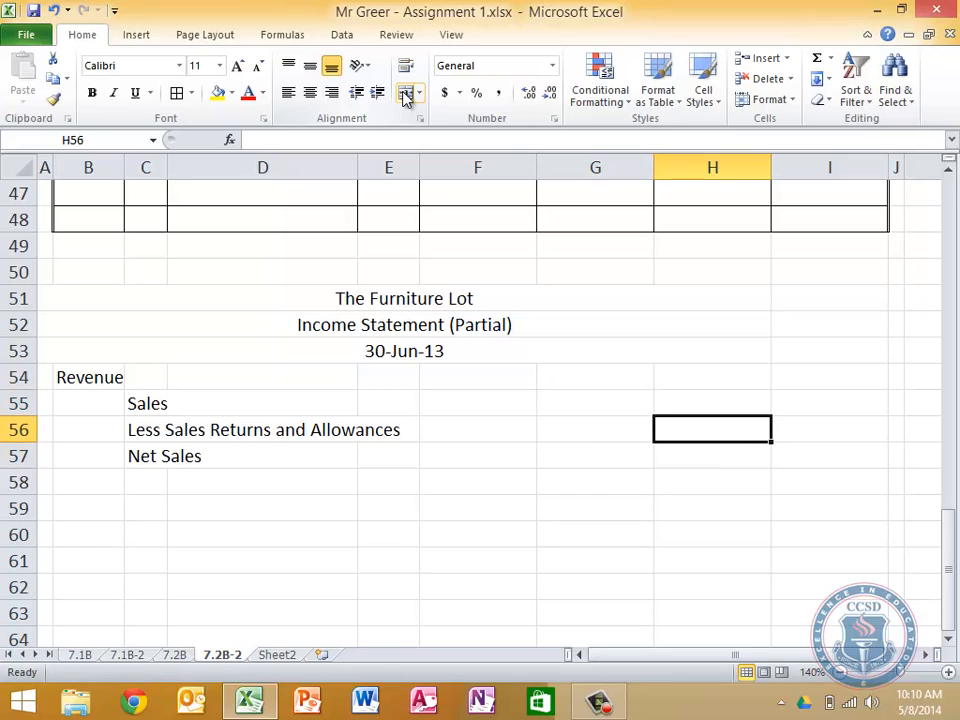
{"action": "key", "text": "Left"}
{"action": "key", "text": "Up"}
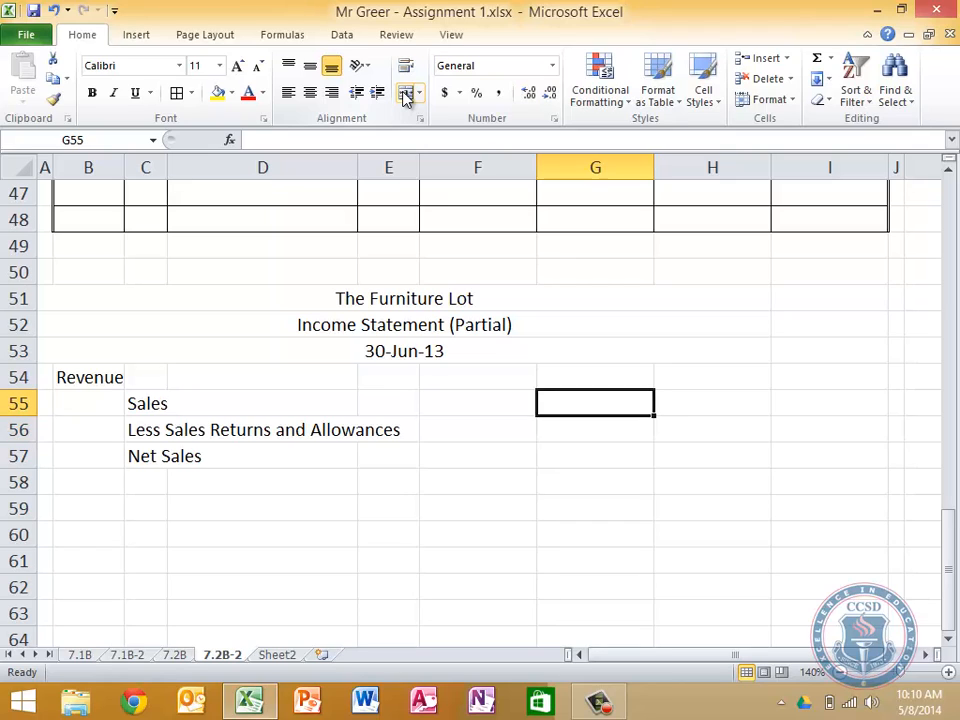
{"action": "type", "text": "="}
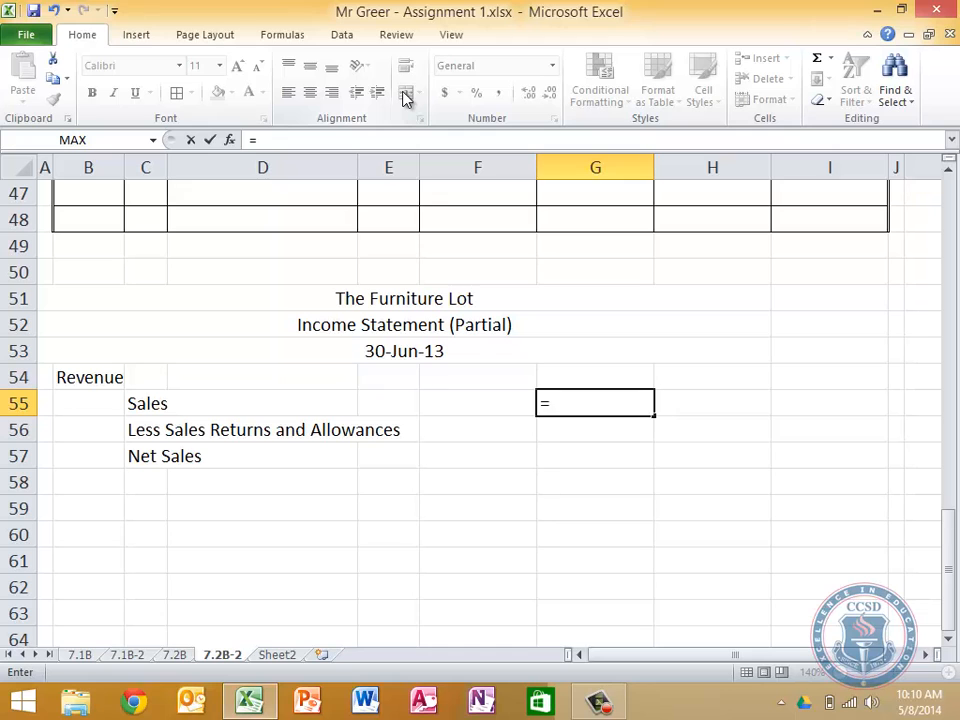
{"action": "scroll", "coordinate": [820, 302], "scroll_direction": "up", "scroll_amount": 9}
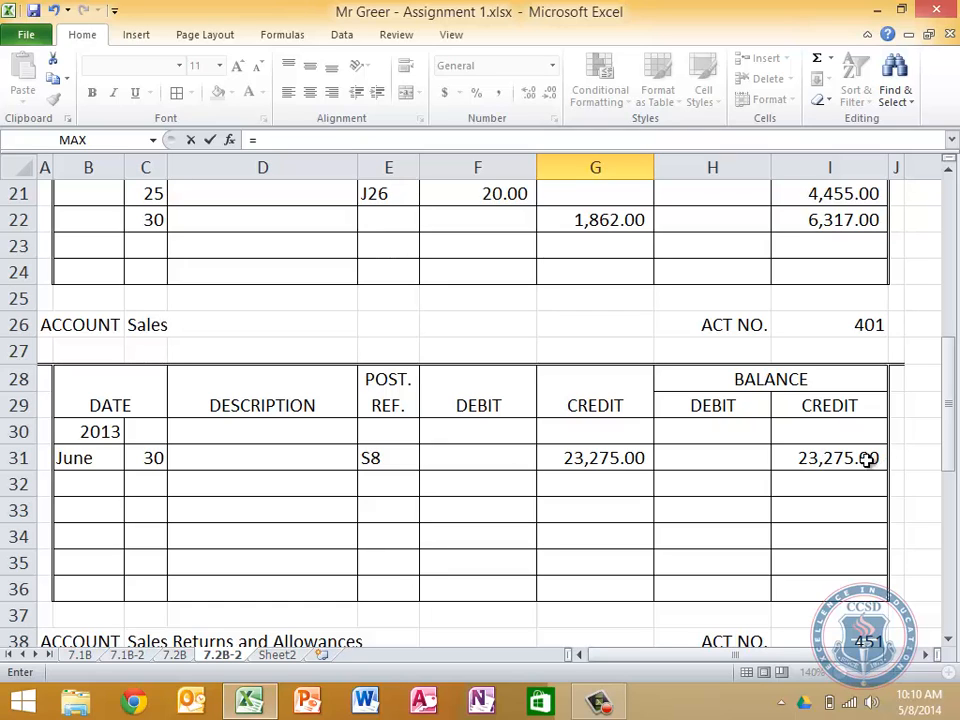
{"action": "left_click", "coordinate": [859, 457]}
{"action": "key", "text": "Return"}
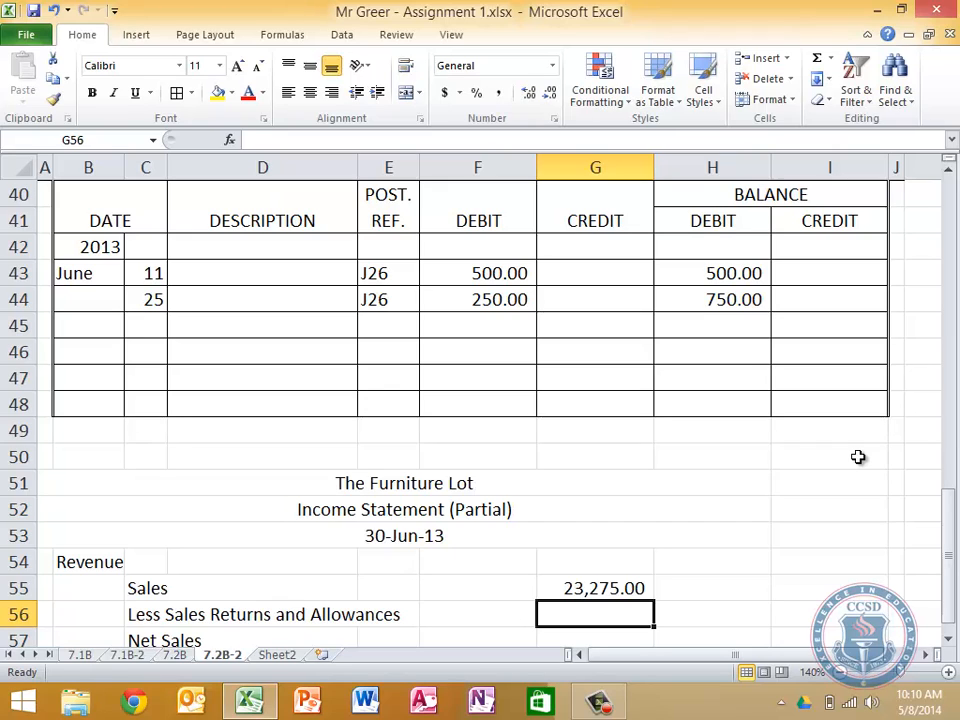
Link the Less Sales Returns and Allowances amount in G56 to that account's final debit balance in H44
{"action": "type", "text": "="}
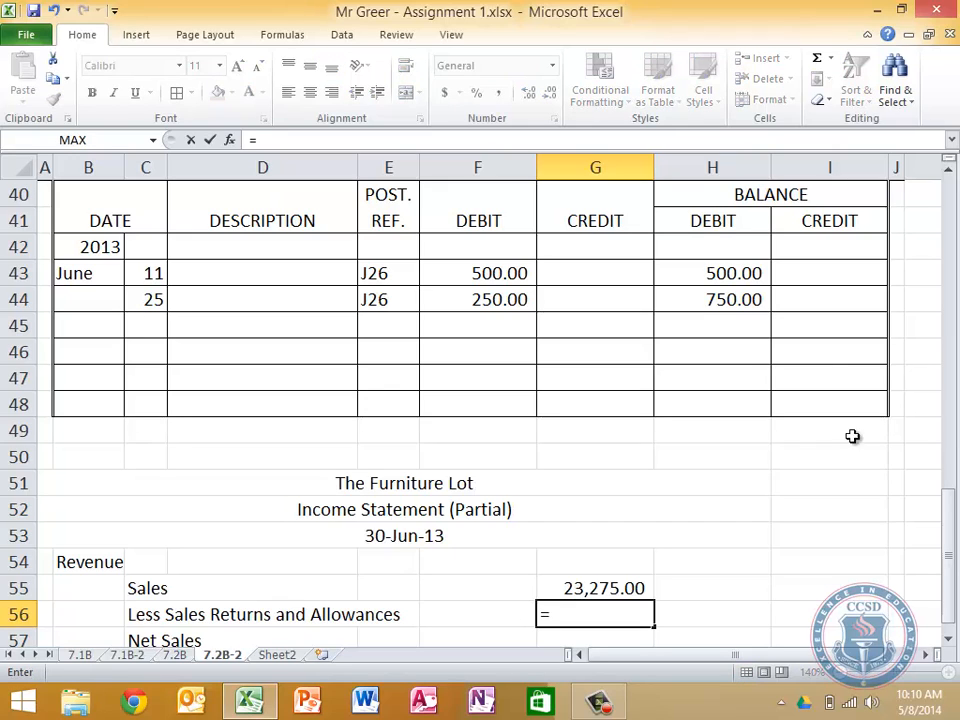
{"action": "left_click", "coordinate": [736, 300]}
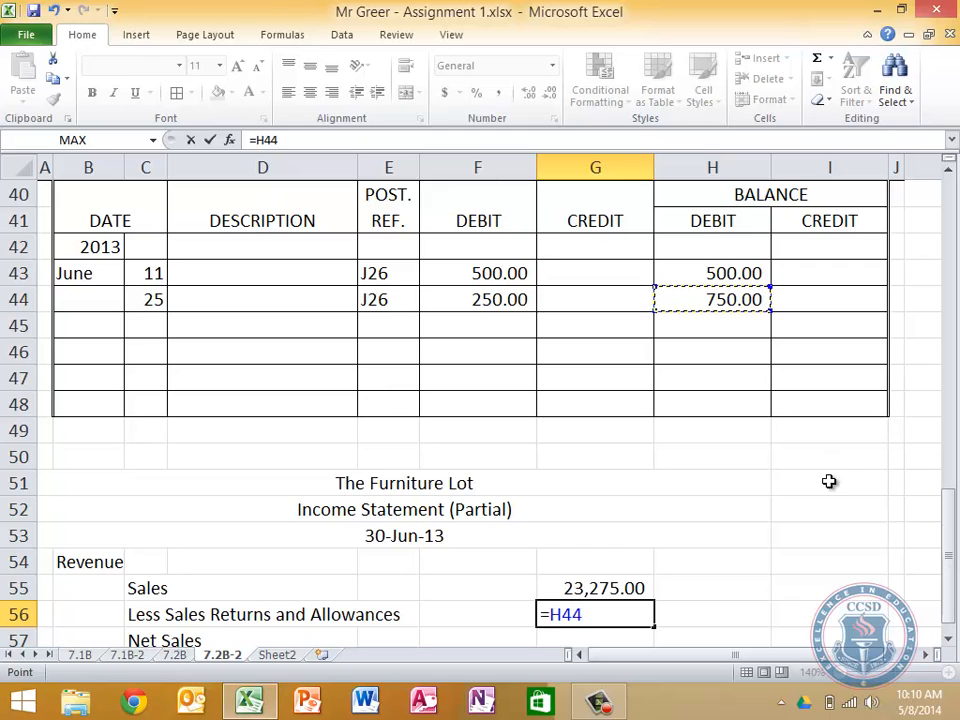
{"action": "key", "text": "Return"}
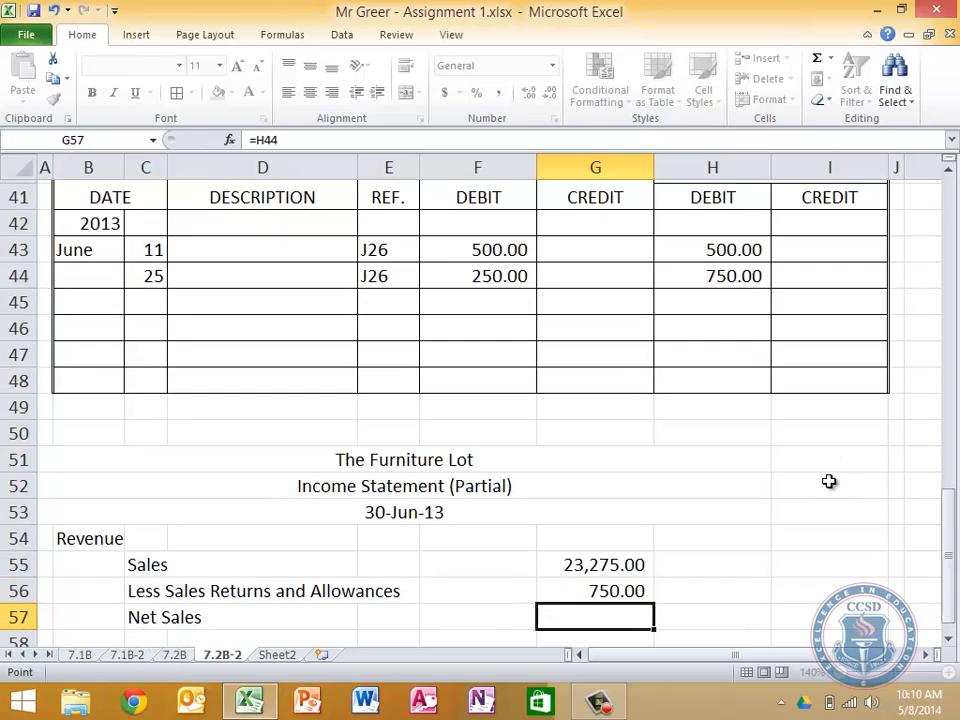
Calculate Net Sales in H57 with the formula =G55-G56
{"action": "key", "text": "Left"}
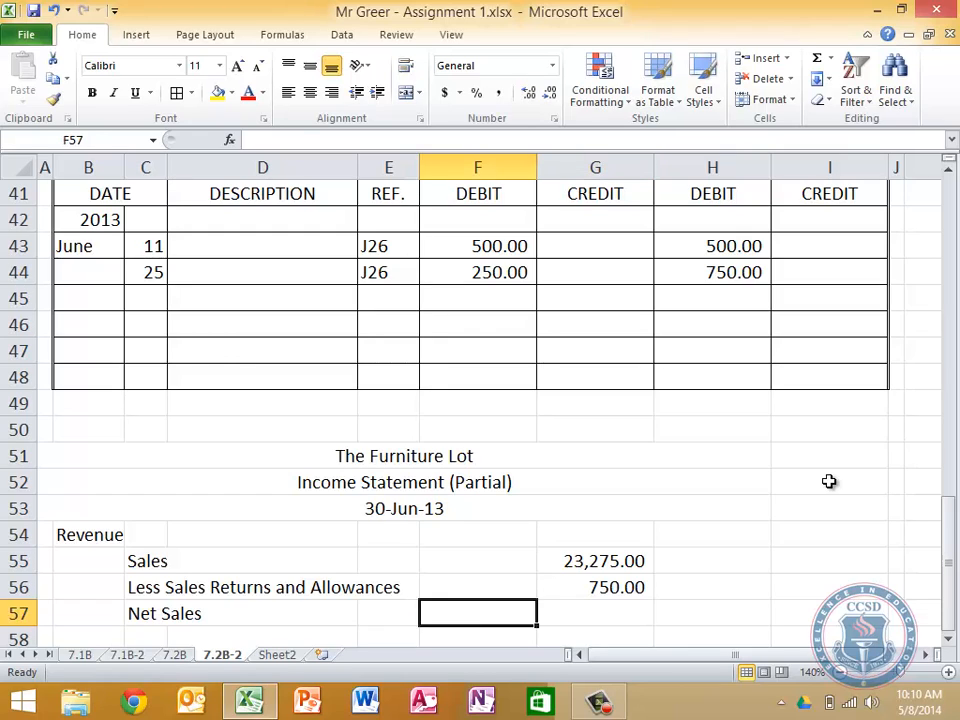
{"action": "key", "text": "Left"}
{"action": "key", "text": "Left"}
{"action": "key", "text": "Left"}
{"action": "key", "text": "Right"}
{"action": "key", "text": "Right"}
{"action": "key", "text": "Right"}
{"action": "key", "text": "Right"}
{"action": "key", "text": "Right"}
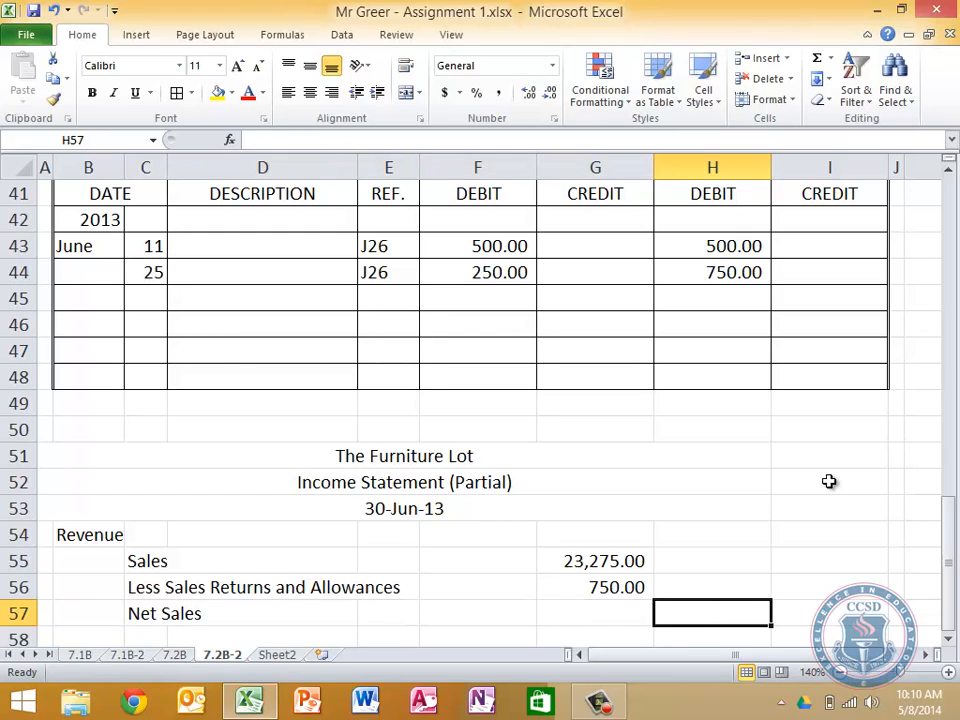
{"action": "type", "text": "="}
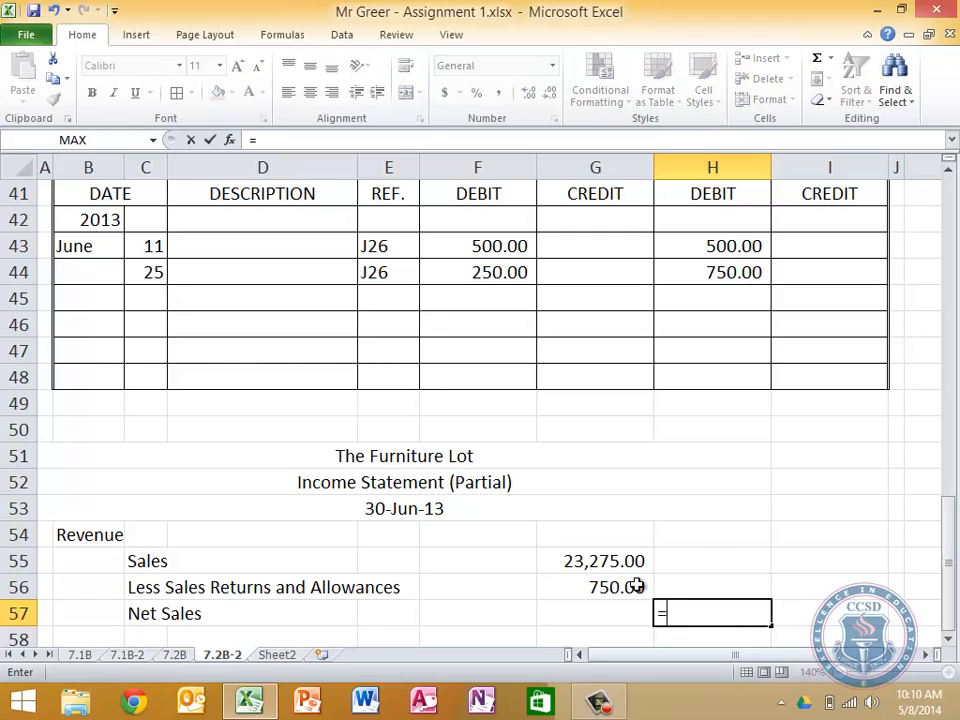
{"action": "left_click", "coordinate": [597, 561]}
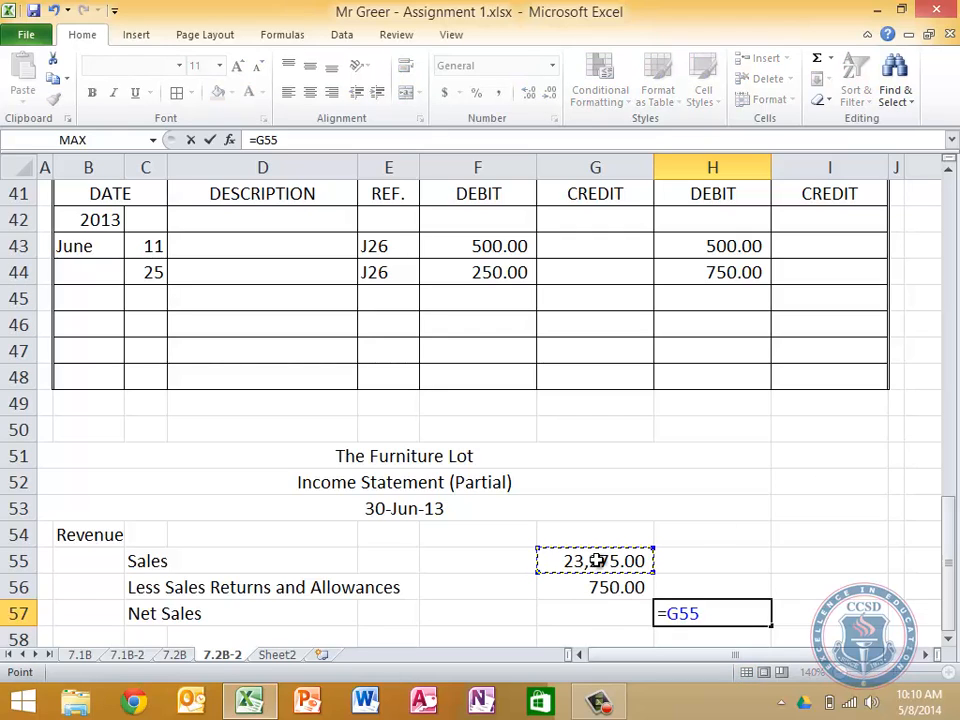
{"action": "type", "text": "-"}
{"action": "left_click", "coordinate": [612, 583]}
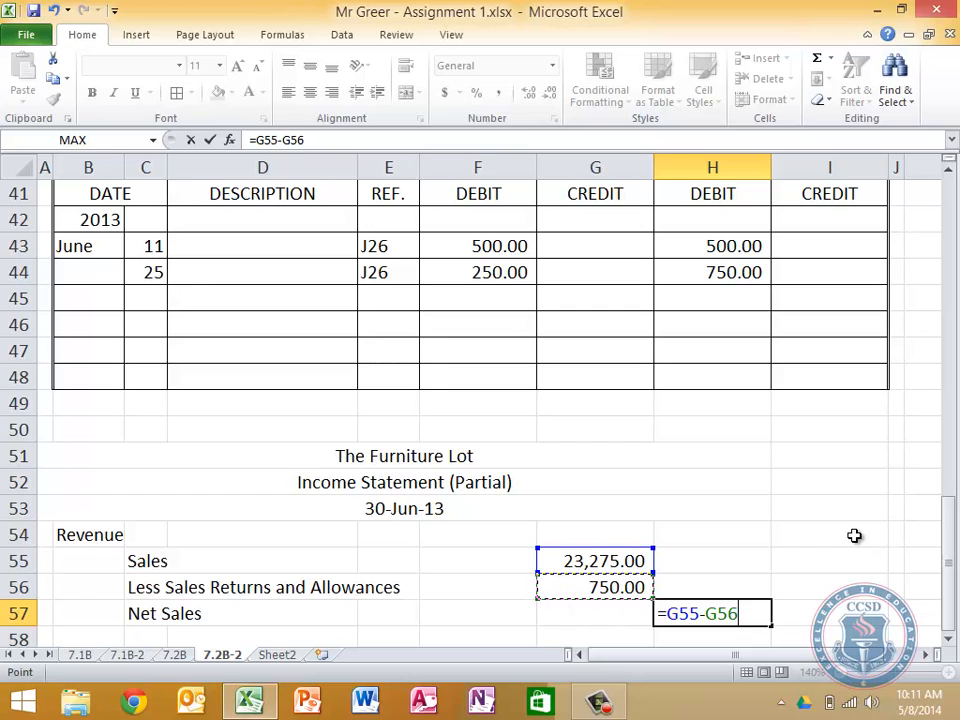
{"action": "key", "text": "Return"}
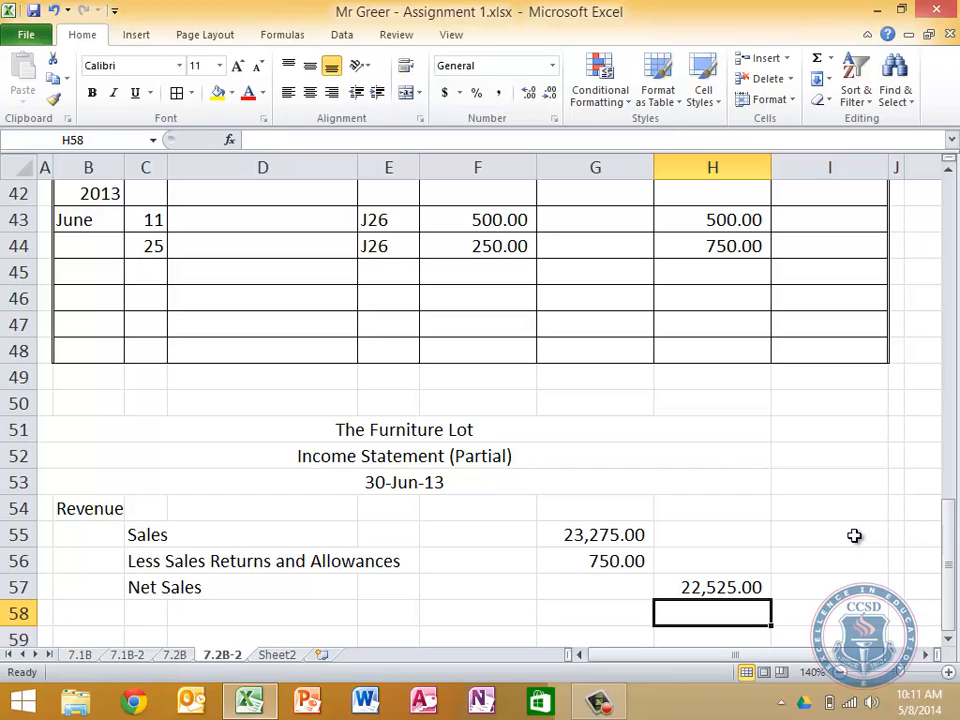
{"action": "scroll", "coordinate": [854, 536], "scroll_direction": "down", "scroll_amount": 3}
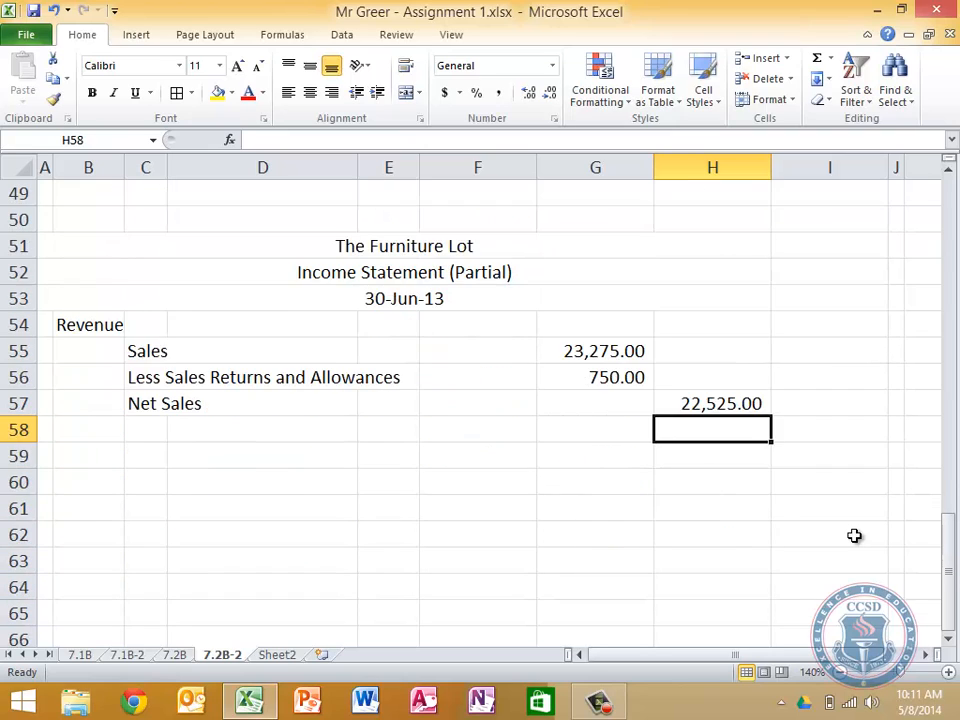
{"action": "scroll", "coordinate": [854, 536], "scroll_direction": "up", "scroll_amount": 1}
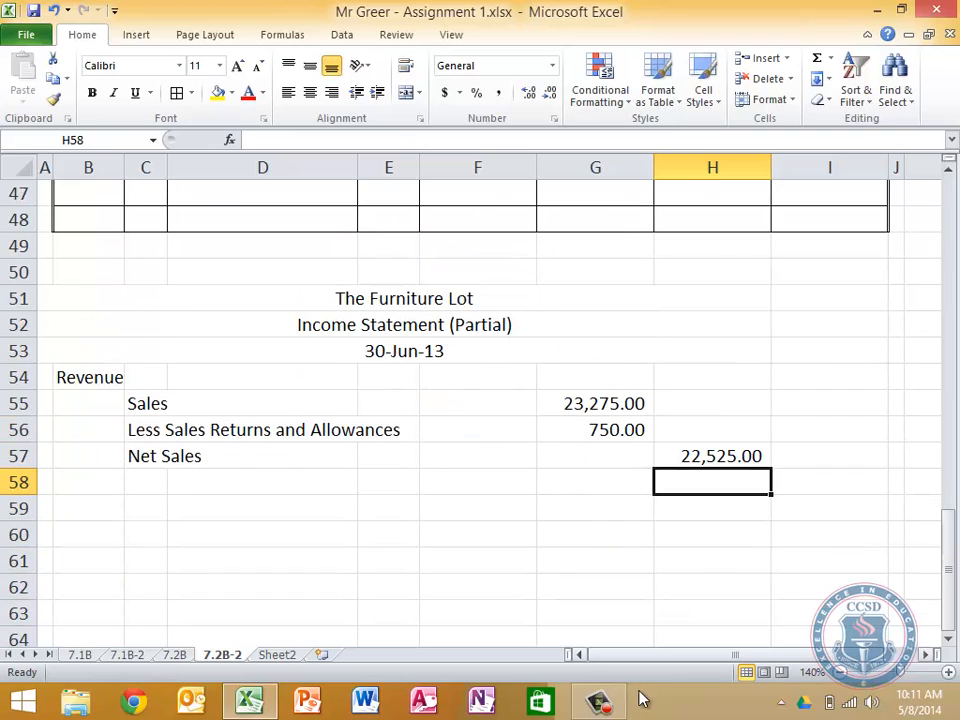
{"action": "mouse_move", "coordinate": [613, 708]}
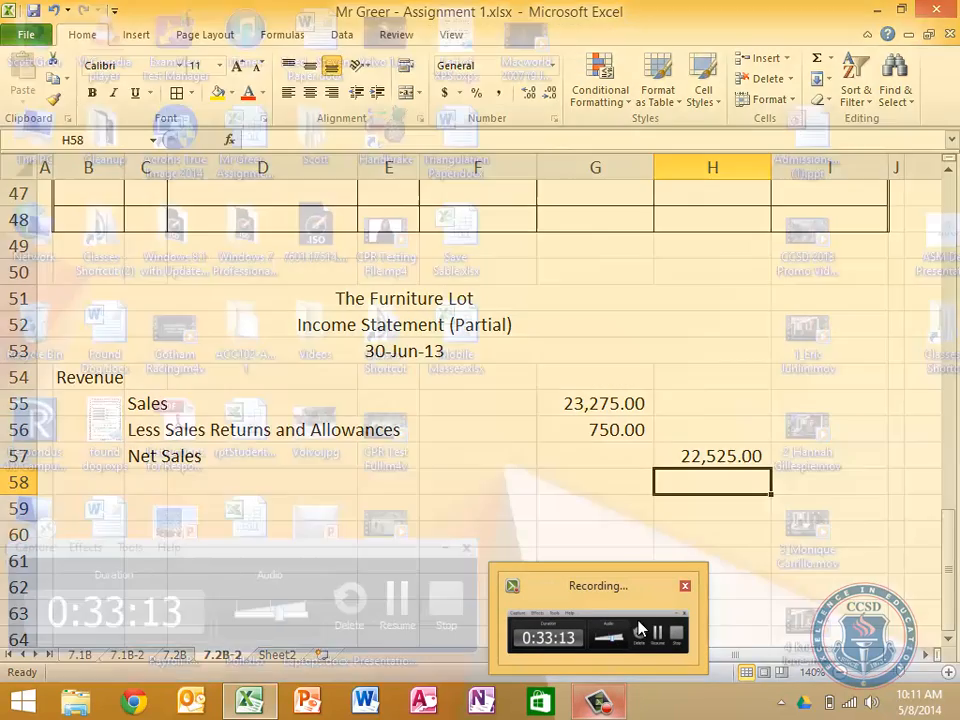